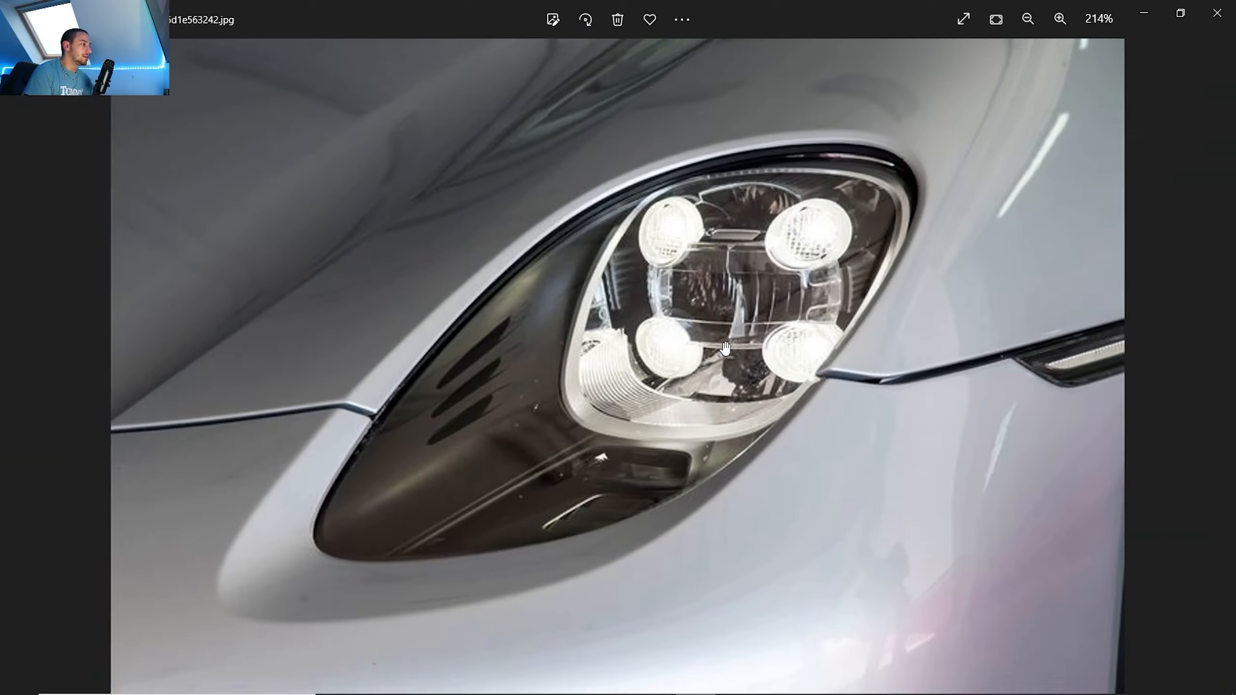
# Zoom in on the headlight reference photo, switch to Blender and open the two body panels around the headlight opening for mesh editing
pyautogui.scroll(5, 629, 251)
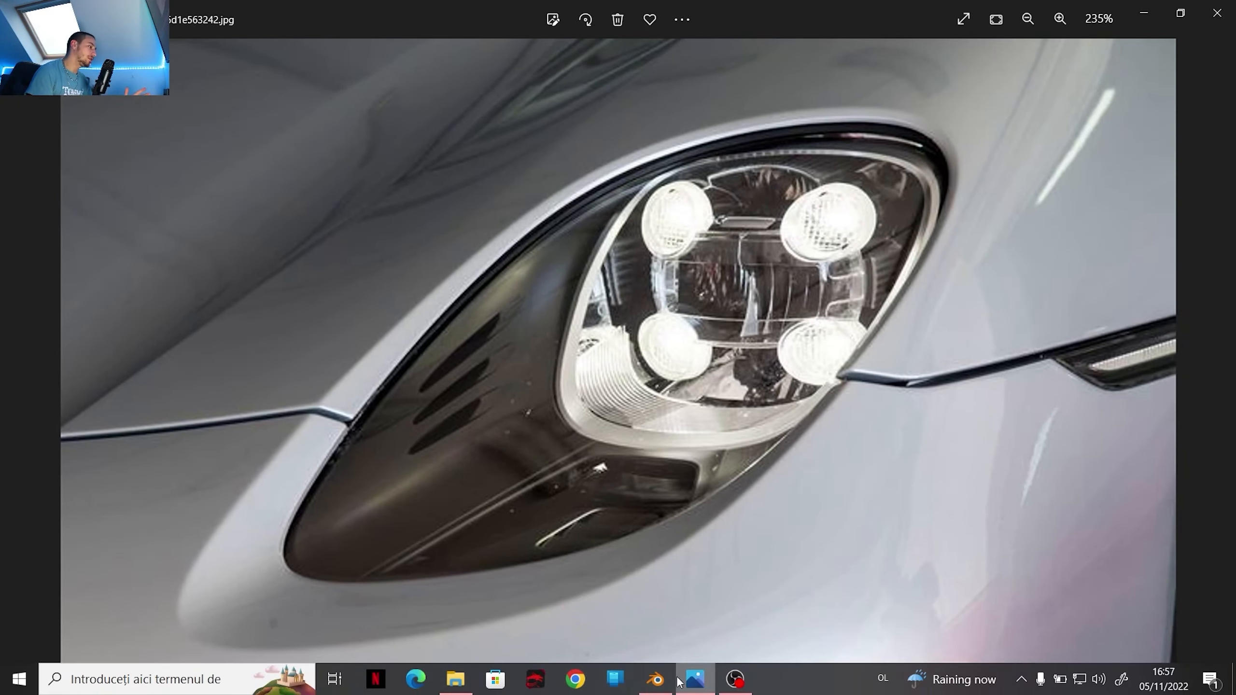
pyautogui.click(655, 679)
pyautogui.click(461, 246)
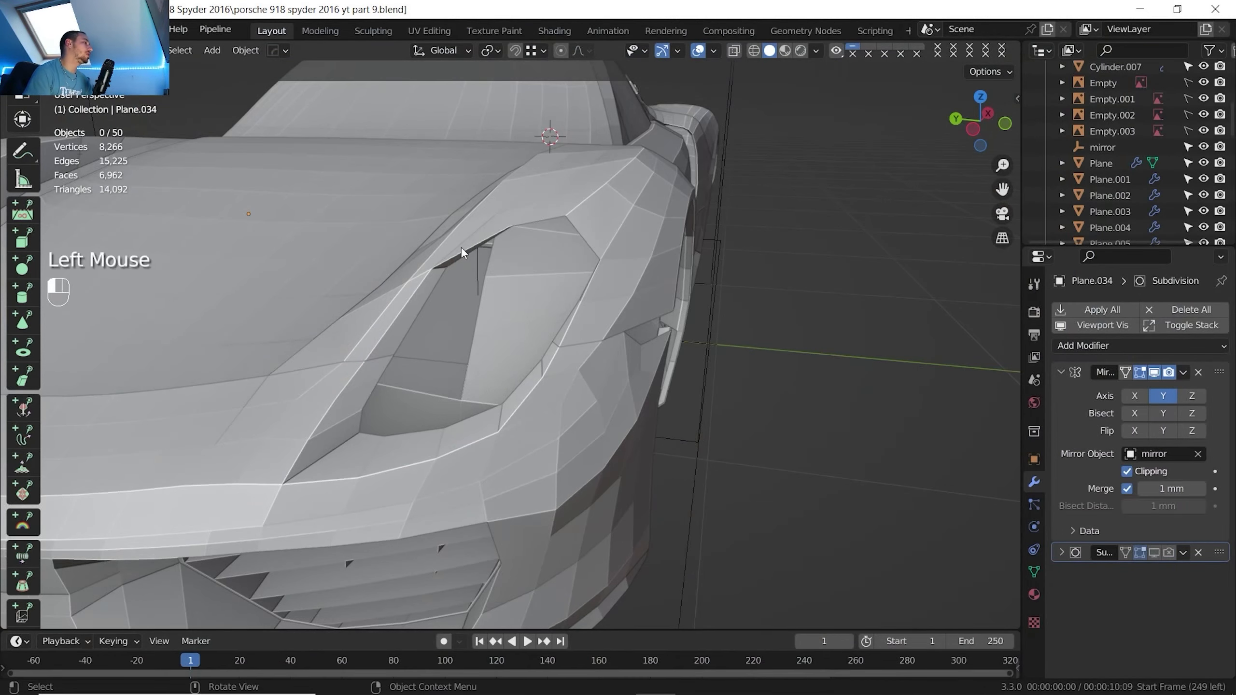
pyautogui.keyDown('shift'); pyautogui.click(364, 421); pyautogui.keyUp('shift')
pyautogui.moveTo(366, 421); pyautogui.dragTo(428, 403, button='middle')
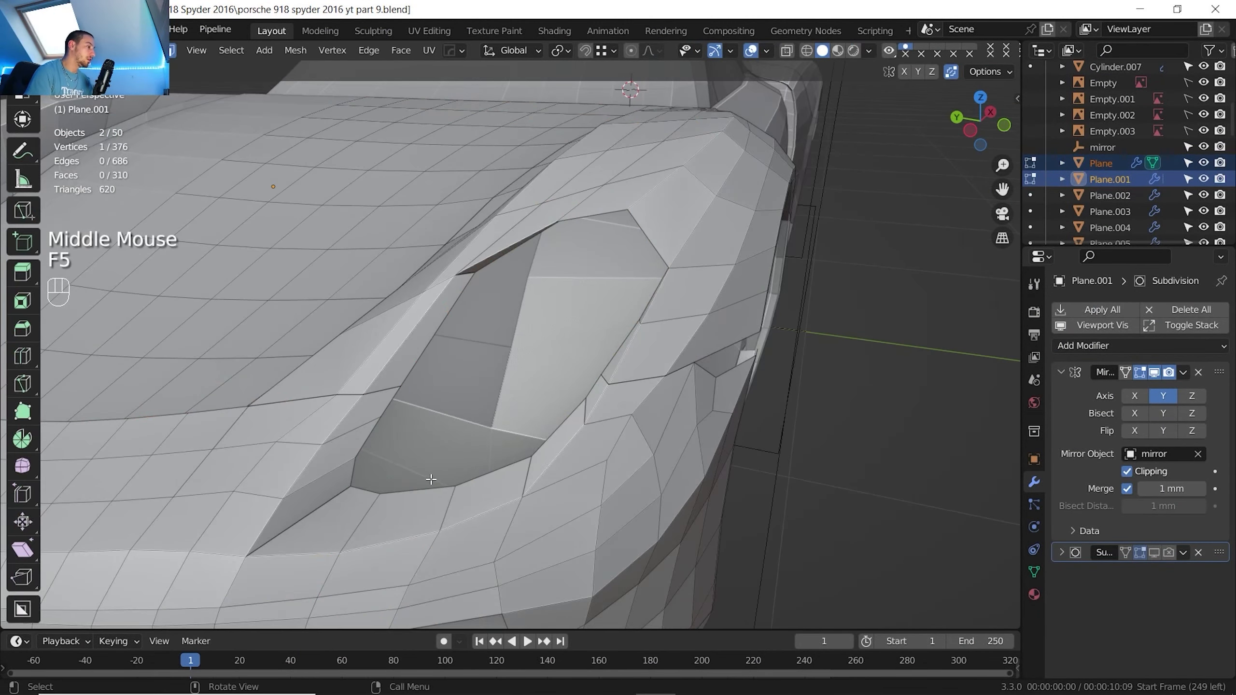
# Select the boundary edge loops of both body panels around the headlight opening
pyautogui.keyDown('alt'); pyautogui.click(425, 491); pyautogui.keyUp('alt')
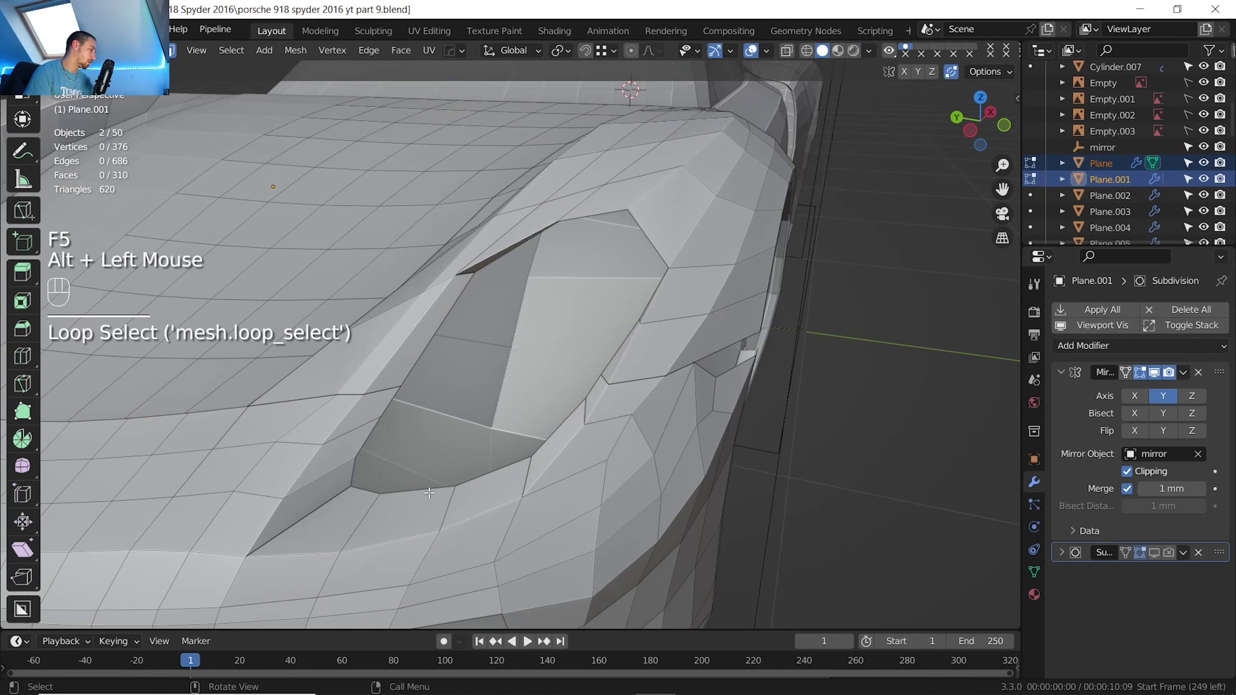
pyautogui.press('2')
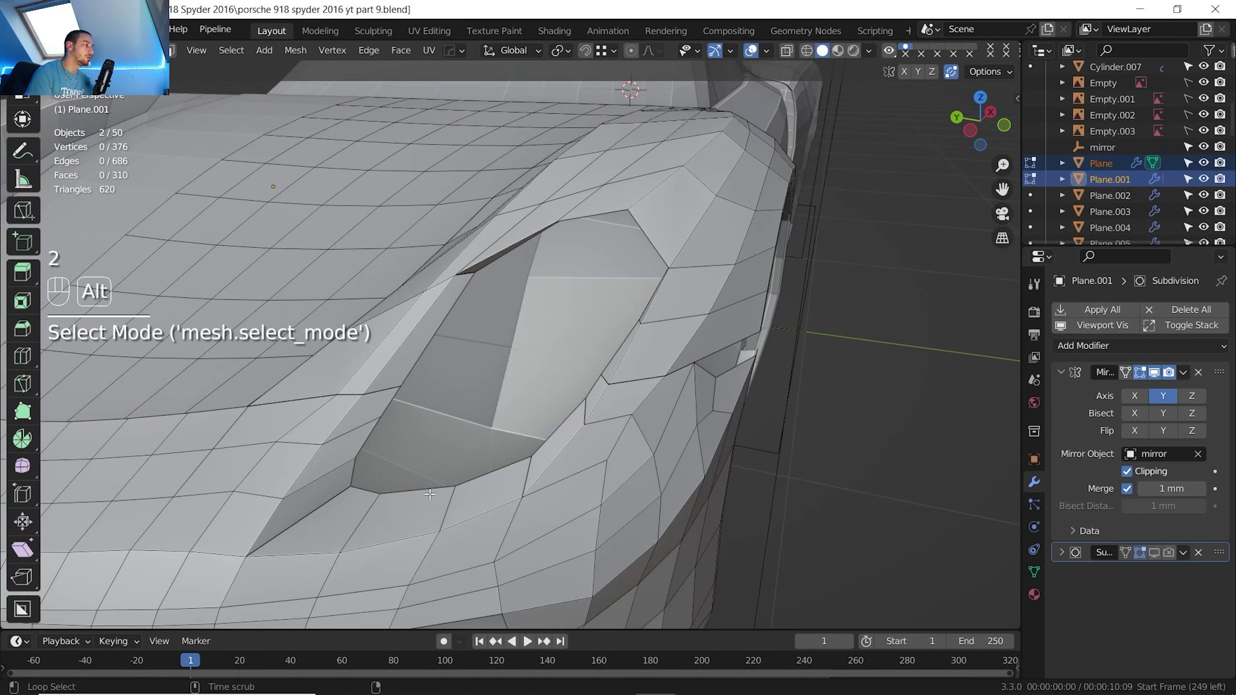
pyautogui.keyDown('alt'); pyautogui.click(428, 490); pyautogui.keyUp('alt')
pyautogui.keyDown('alt'); pyautogui.keyDown('shift'); pyautogui.click(470, 302); pyautogui.keyUp('shift'); pyautogui.keyUp('alt')
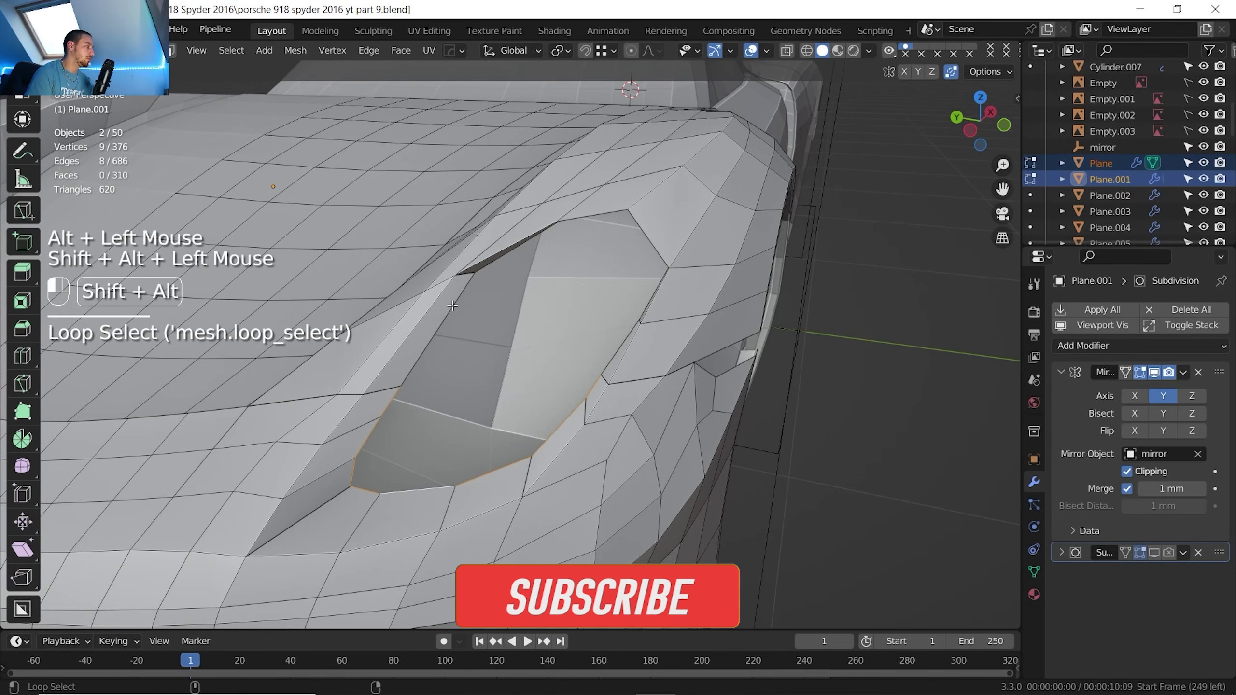
pyautogui.moveTo(470, 302); pyautogui.dragTo(515, 321, button='middle')
pyautogui.keyDown('shift'); pyautogui.moveTo(516, 321); pyautogui.dragTo(555, 404, button='middle'); pyautogui.keyUp('shift')
pyautogui.moveTo(555, 404); pyautogui.dragTo(599, 352, button='middle')
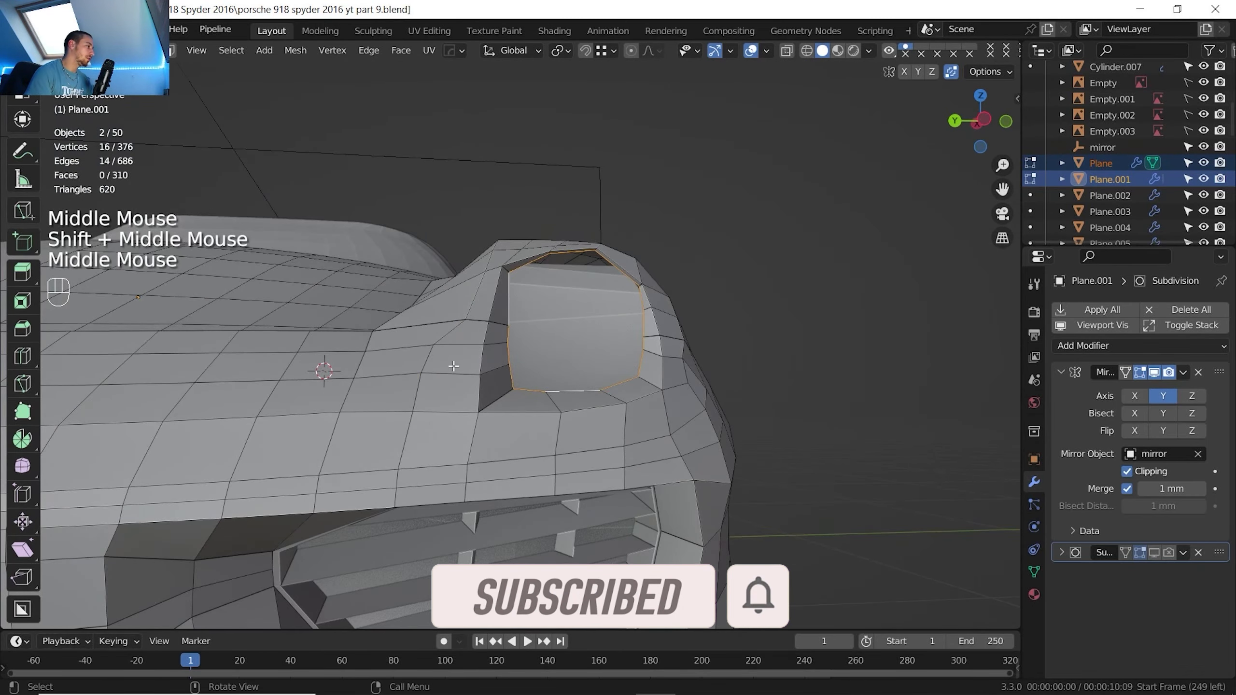
pyautogui.moveTo(453, 366); pyautogui.dragTo(415, 389, button='middle')
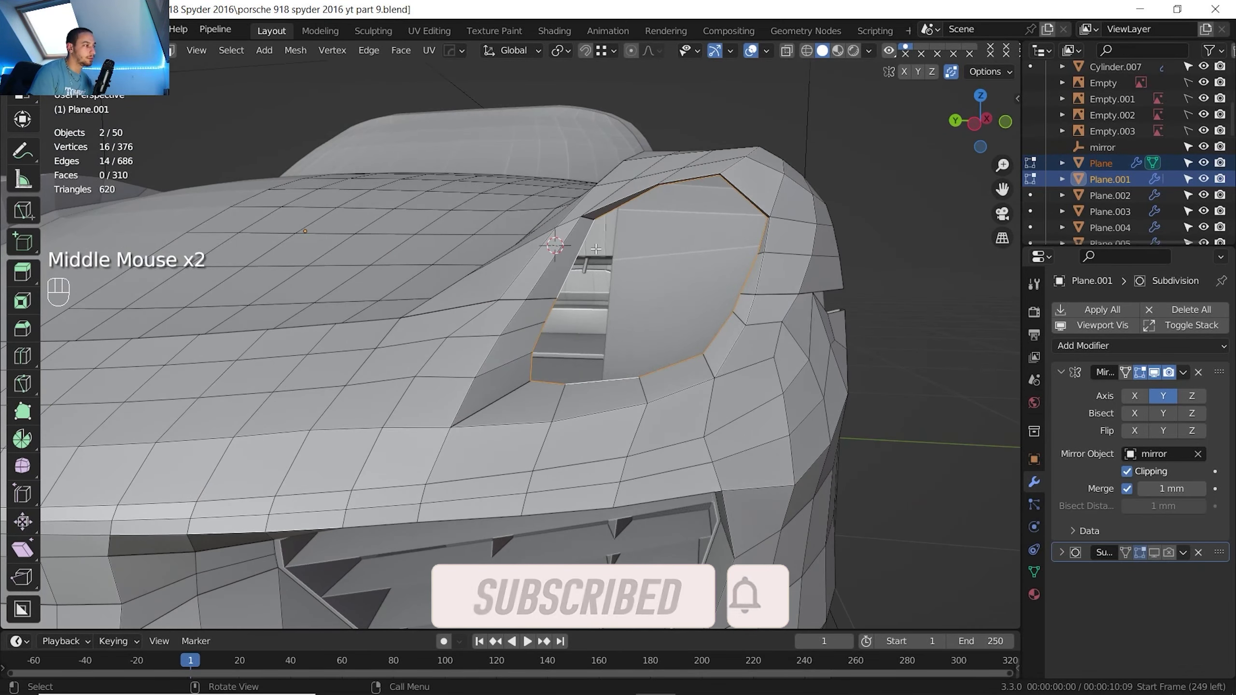
# Duplicate the selected opening edges in place, separate them from the body panels and leave mesh editing
pyautogui.hotkey('shift', 'd')
pyautogui.rightClick(612, 264)
pyautogui.press('p')
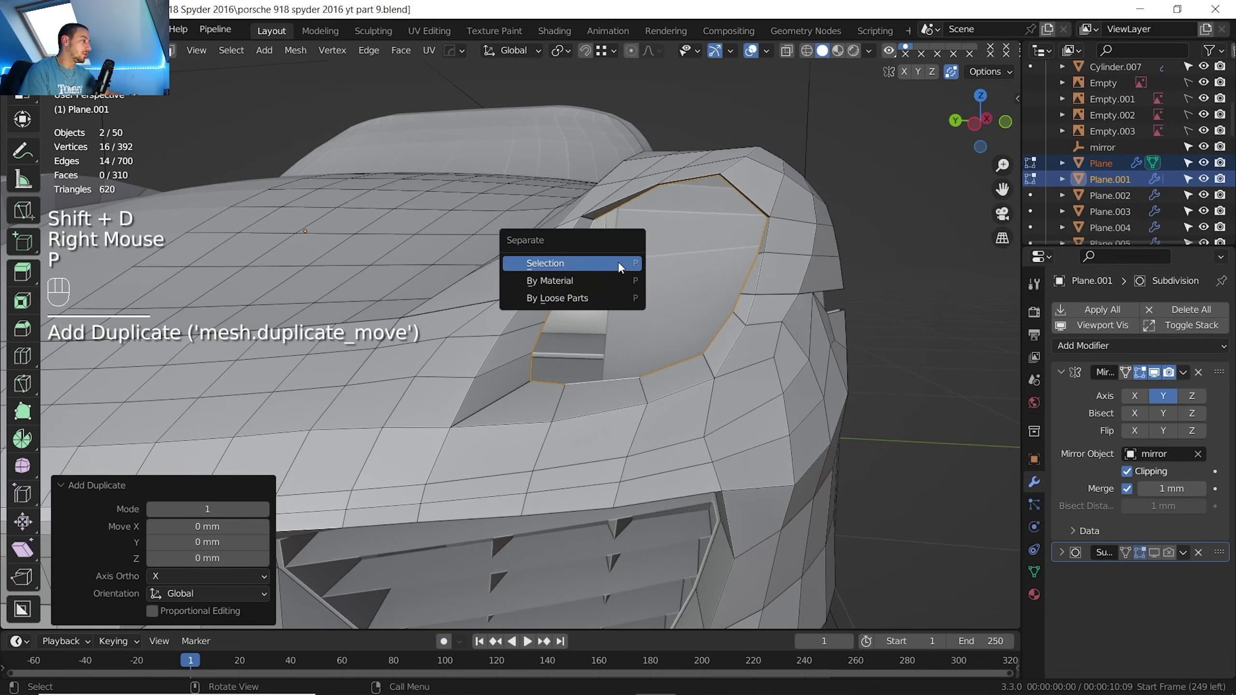
pyautogui.click(618, 263)
pyautogui.press('Tab')
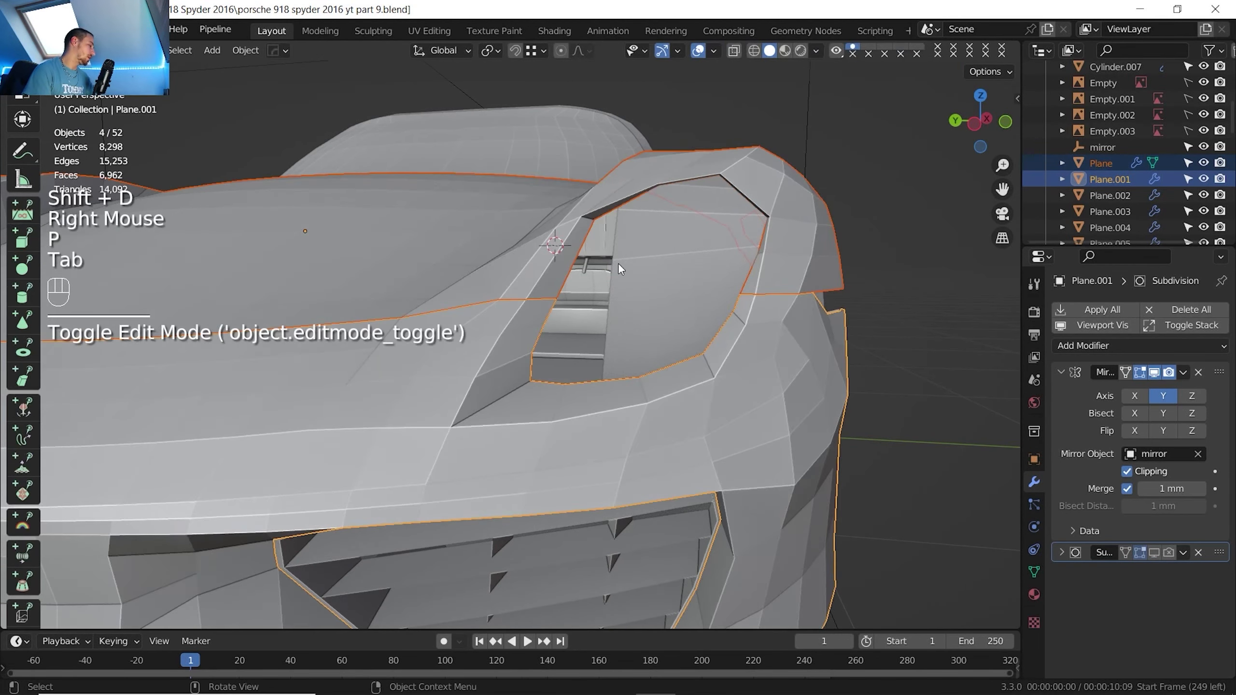
# Hide the two body panels and join the two separated headlight outlines into one object
pyautogui.click(543, 325)
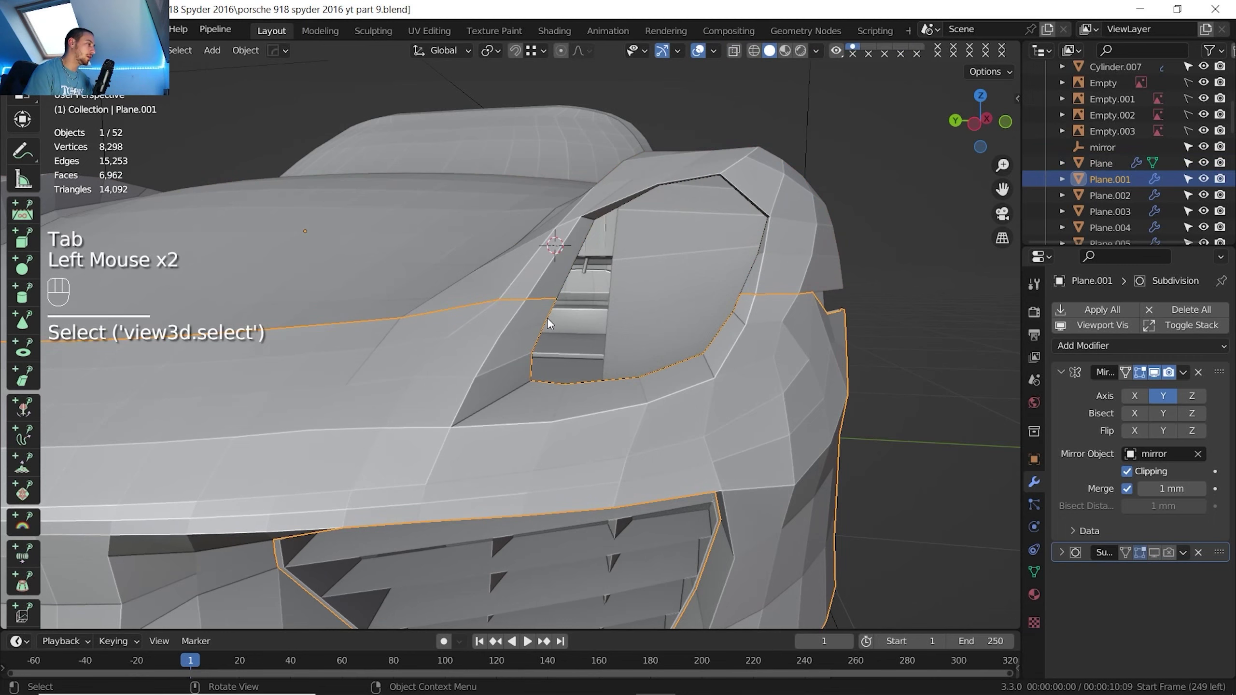
pyautogui.click(562, 290)
pyautogui.keyDown('shift'); pyautogui.click(557, 291); pyautogui.keyUp('shift')
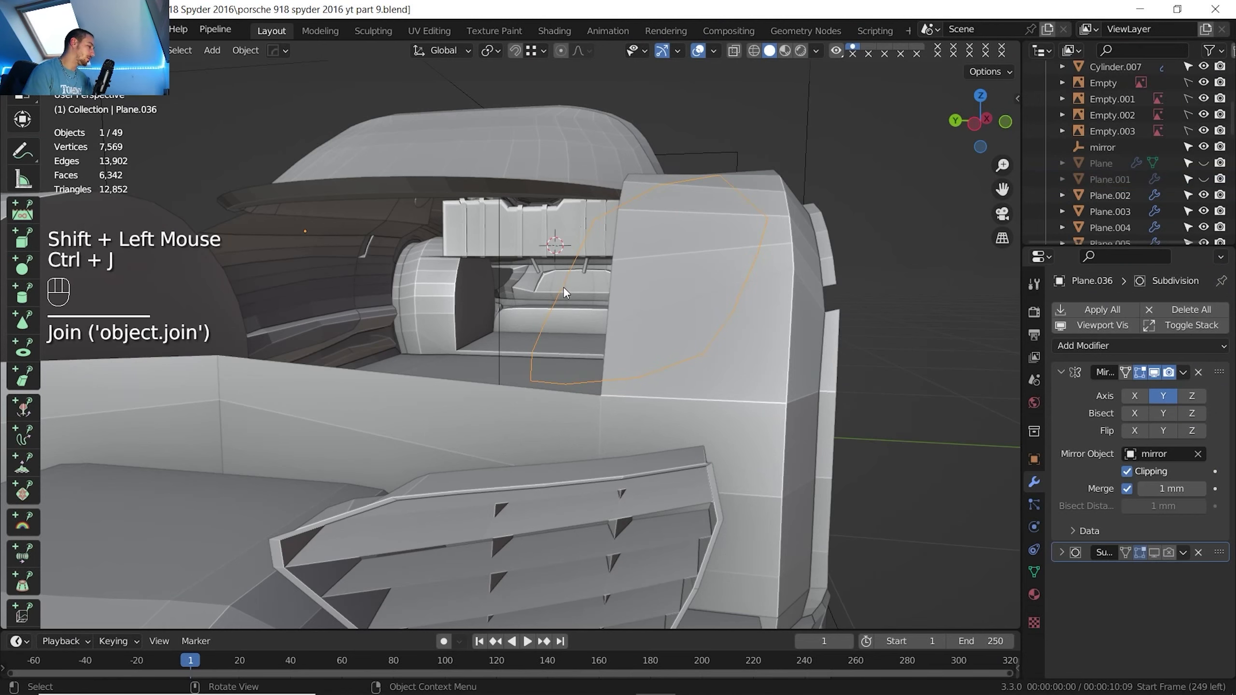
# Show the hidden body panels again and select only the joined headlight outline
pyautogui.hotkey('ctrl', 'h')
pyautogui.rightClick(815, 211)
pyautogui.hotkey('alt', 'h')
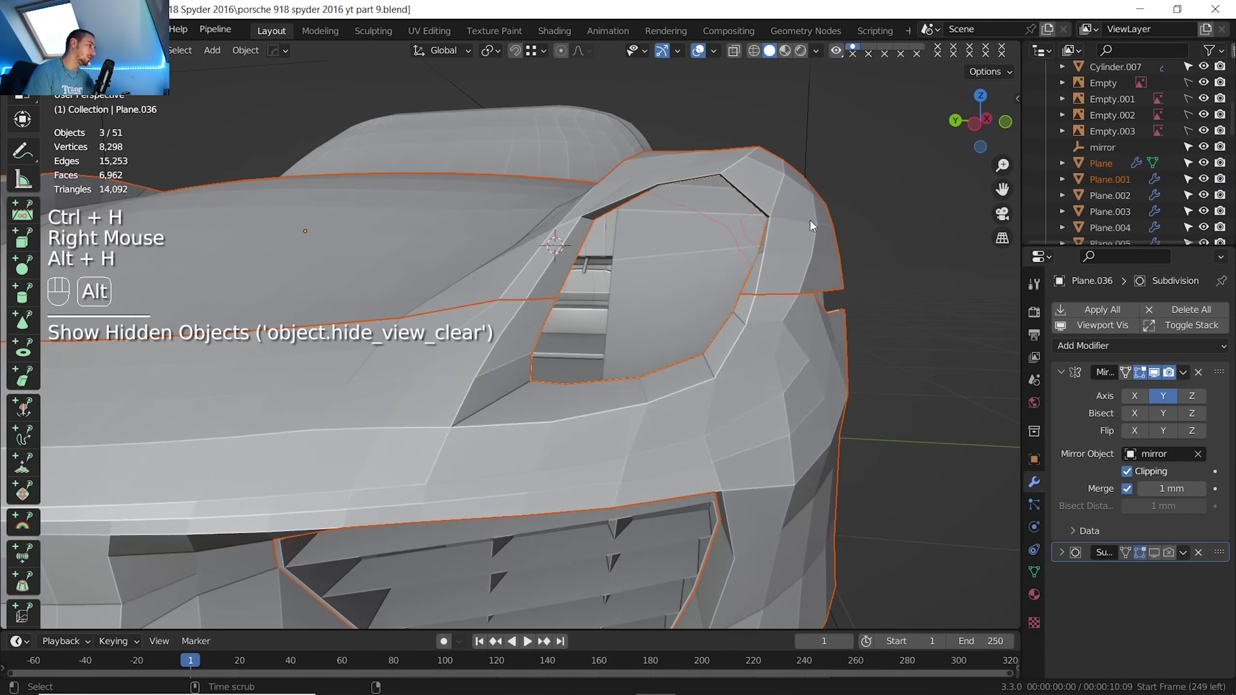
pyautogui.tripleClick(547, 321)
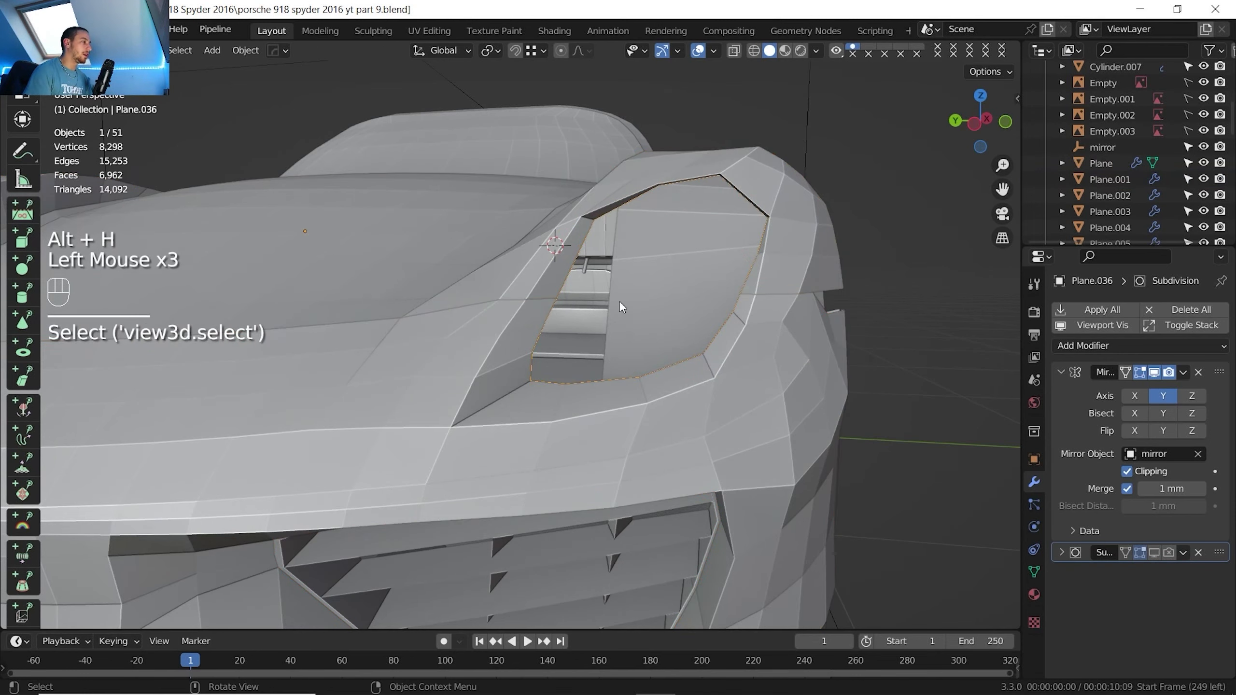
# Isolate the joined headlight outline in local view
pyautogui.moveTo(621, 305); pyautogui.dragTo(601, 326, button='middle')
pyautogui.scroll(3, 592, 359)
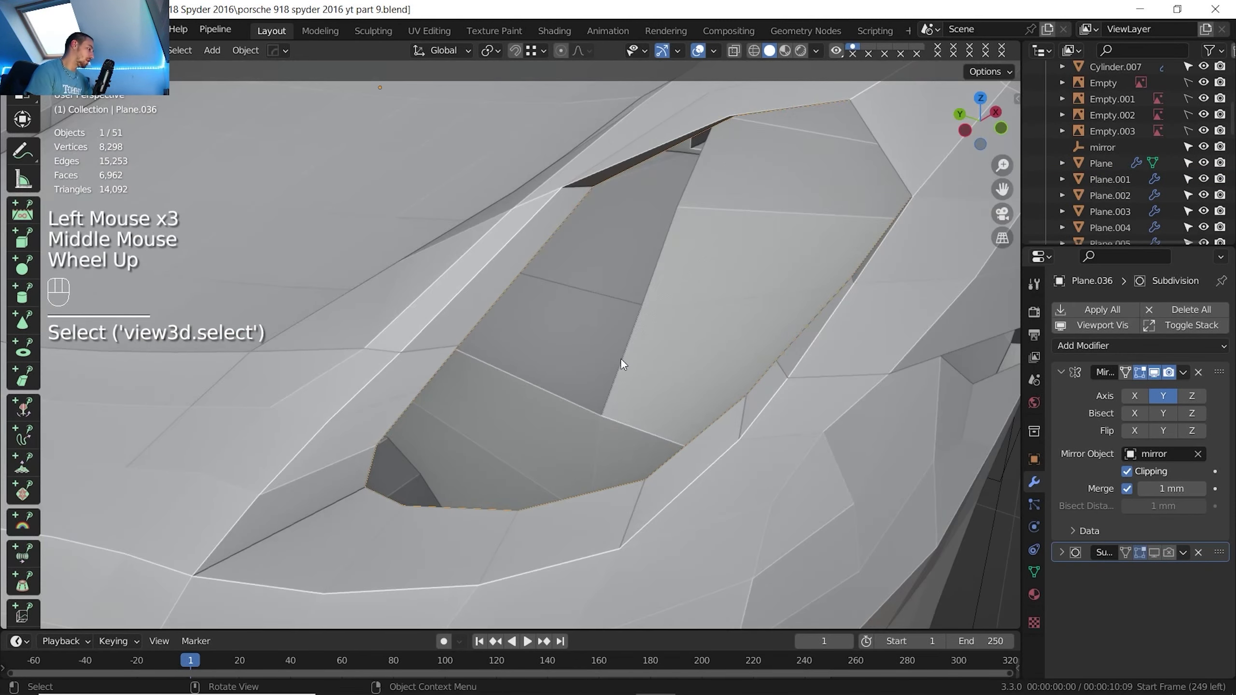
pyautogui.press('KP_Divide')
pyautogui.scroll(-1, 613, 342)
pyautogui.scroll(2, 671, 358)
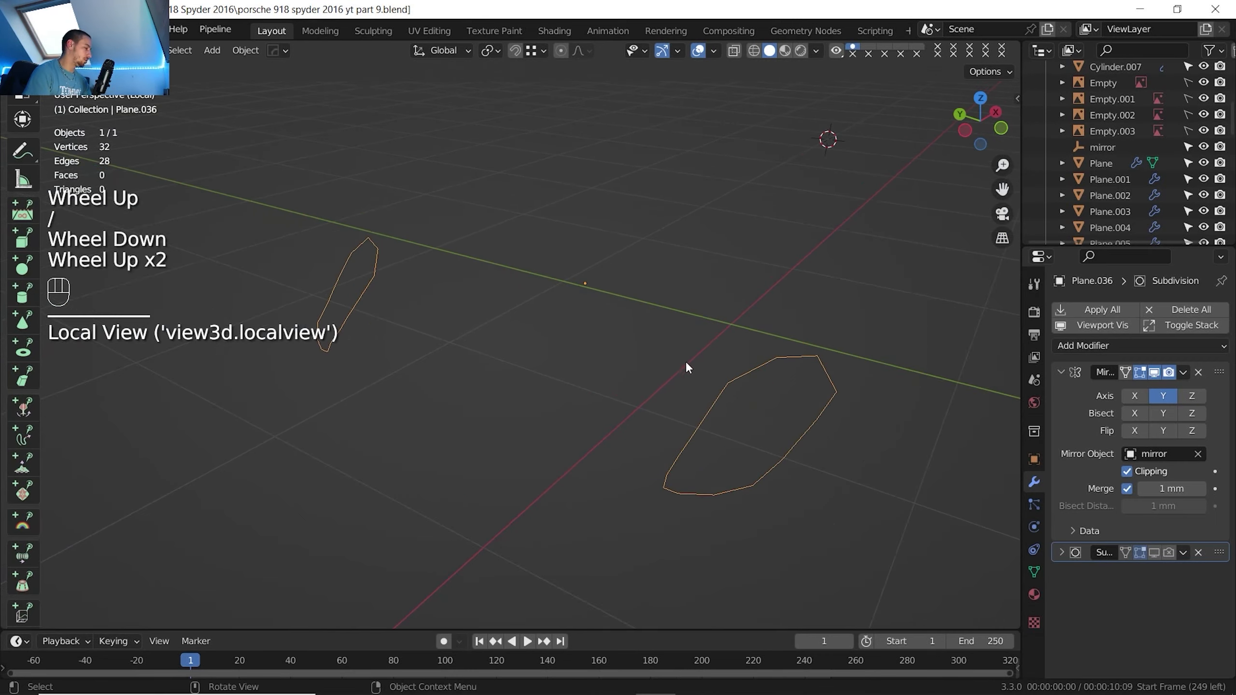
pyautogui.keyDown('shift'); pyautogui.moveTo(686, 363); pyautogui.dragTo(608, 336, button='middle'); pyautogui.keyUp('shift')
pyautogui.scroll(1, 428, 311)
pyautogui.scroll(1, 616, 336)
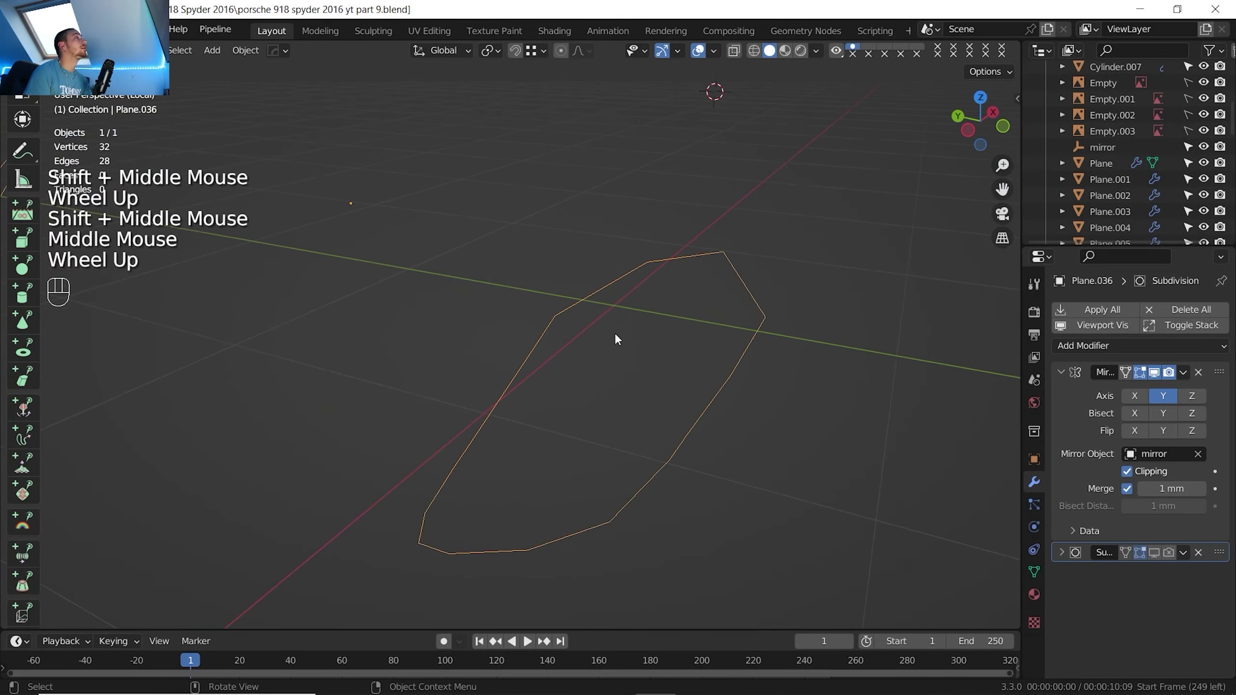
# Open the outline for vertex editing and fill the first two faces at its upper end, starting from the corner vertices
pyautogui.press('Tab')
pyautogui.press('1')
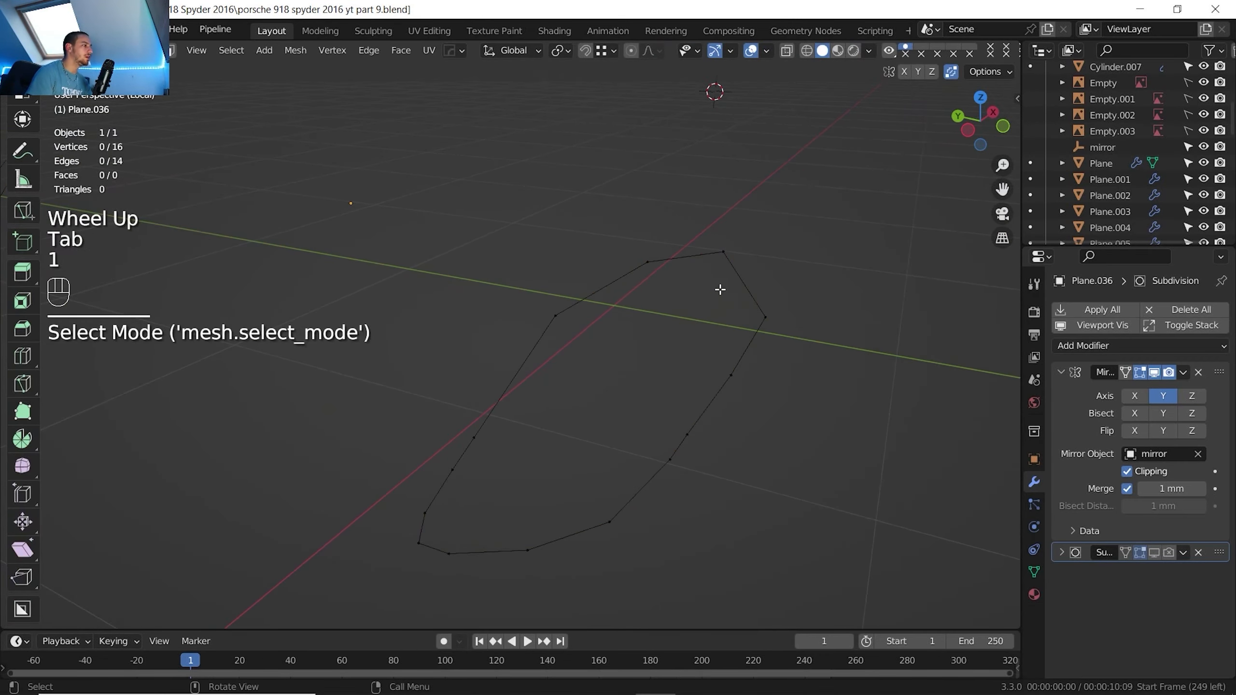
pyautogui.click(728, 378)
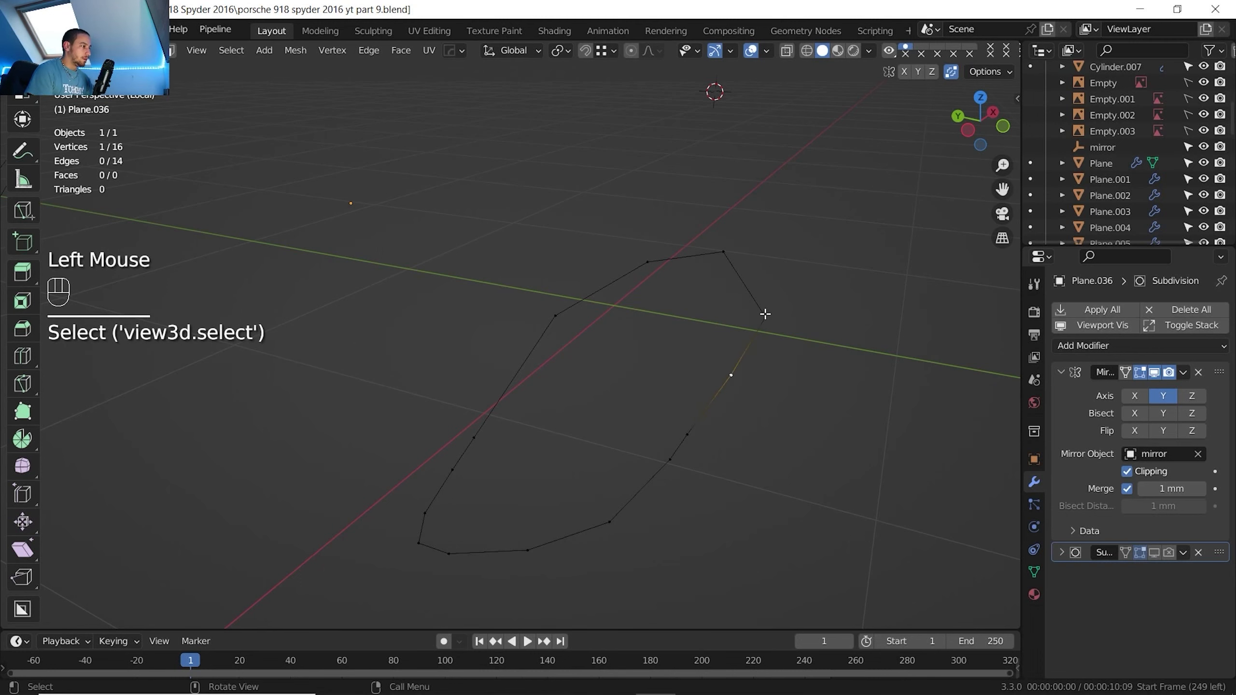
pyautogui.keyDown('shift'); pyautogui.click(765, 315); pyautogui.keyUp('shift')
pyautogui.press('f')
pyautogui.press('f')
pyautogui.press('f')
pyautogui.press('1')
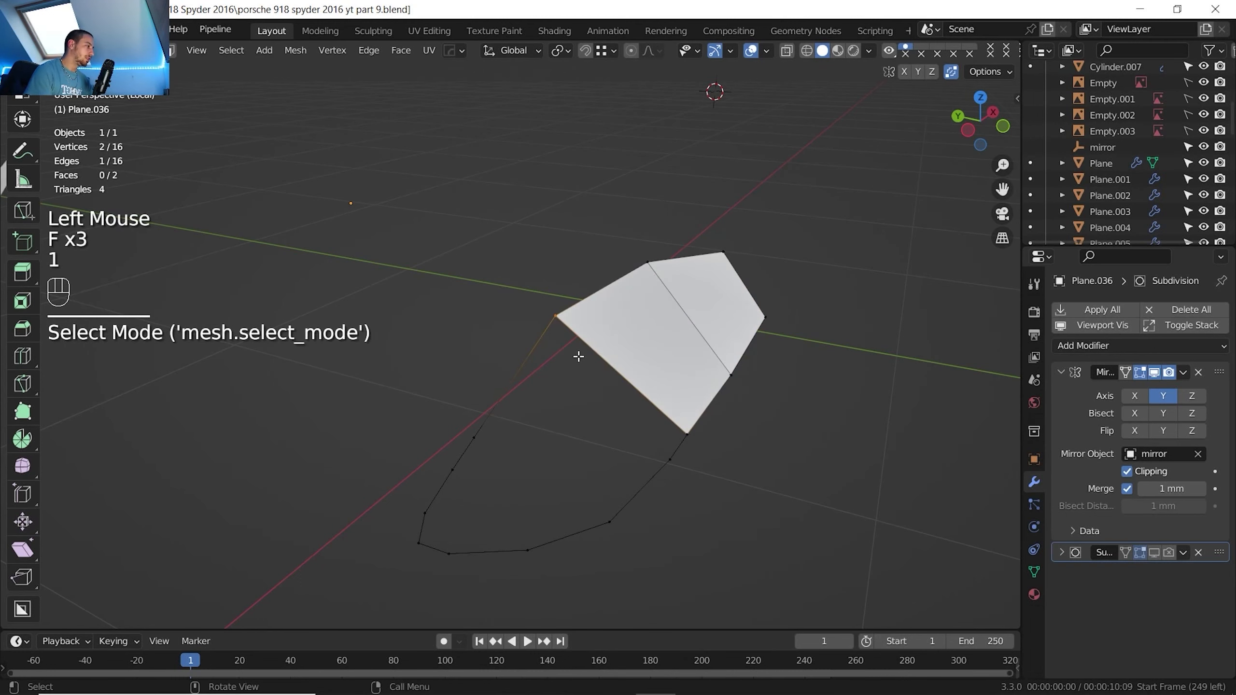
pyautogui.moveTo(658, 395); pyautogui.dragTo(643, 393, button='middle')
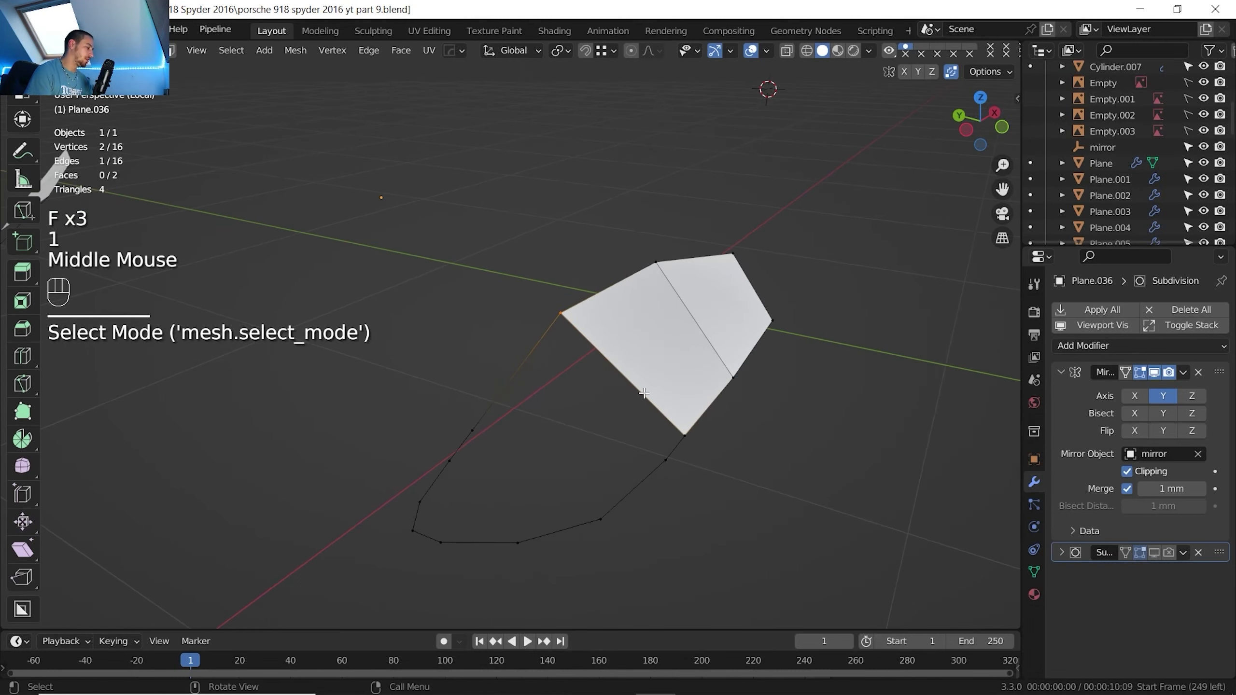
# Merge all vertices of the headlight outline by distance
pyautogui.press('a')
pyautogui.press('a')
pyautogui.click(295, 50)
pyautogui.moveTo(383, 437)
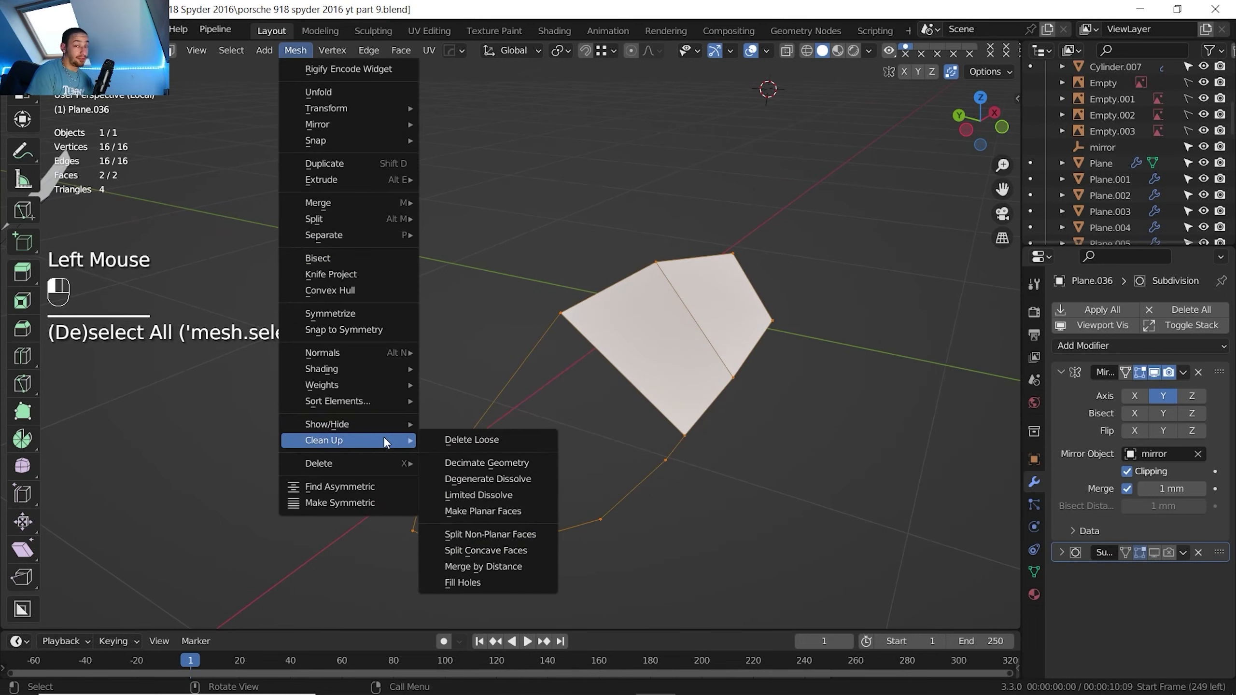
pyautogui.click(462, 566)
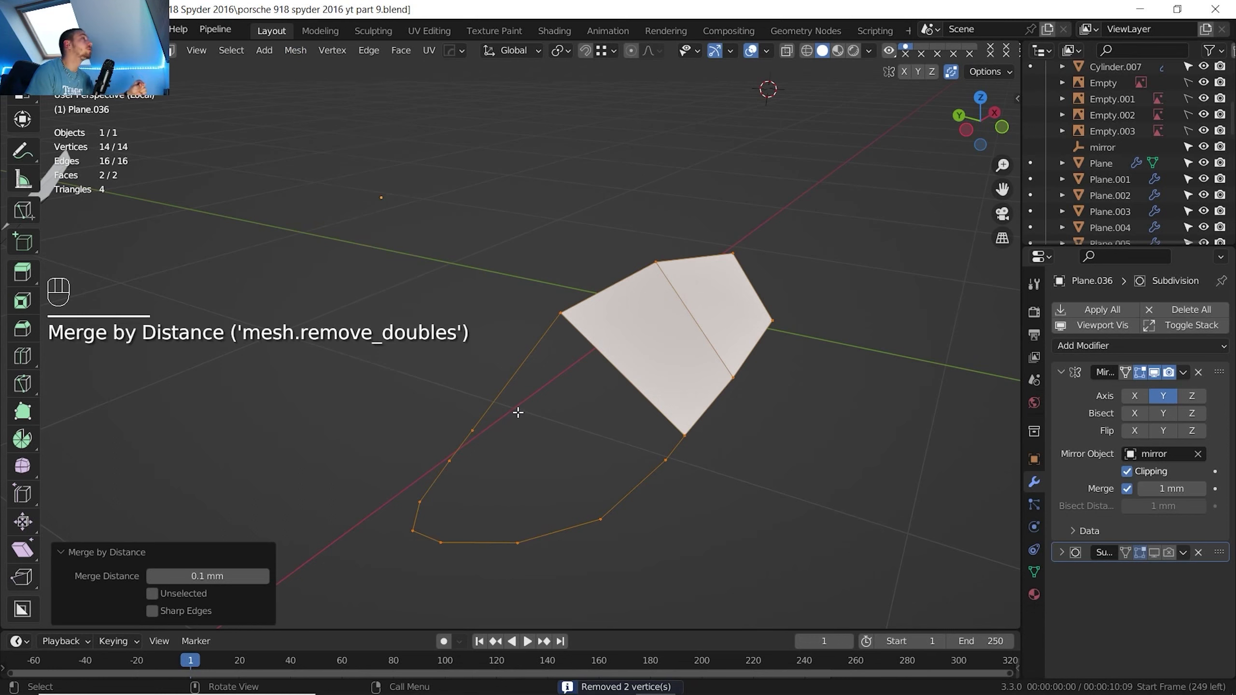
# Fill the rest of the headlight outline with faces from the open lower edge down to its tip, and leave mesh editing
pyautogui.moveTo(531, 420); pyautogui.dragTo(644, 436, button='middle')
pyautogui.press('2')
pyautogui.click(641, 427)
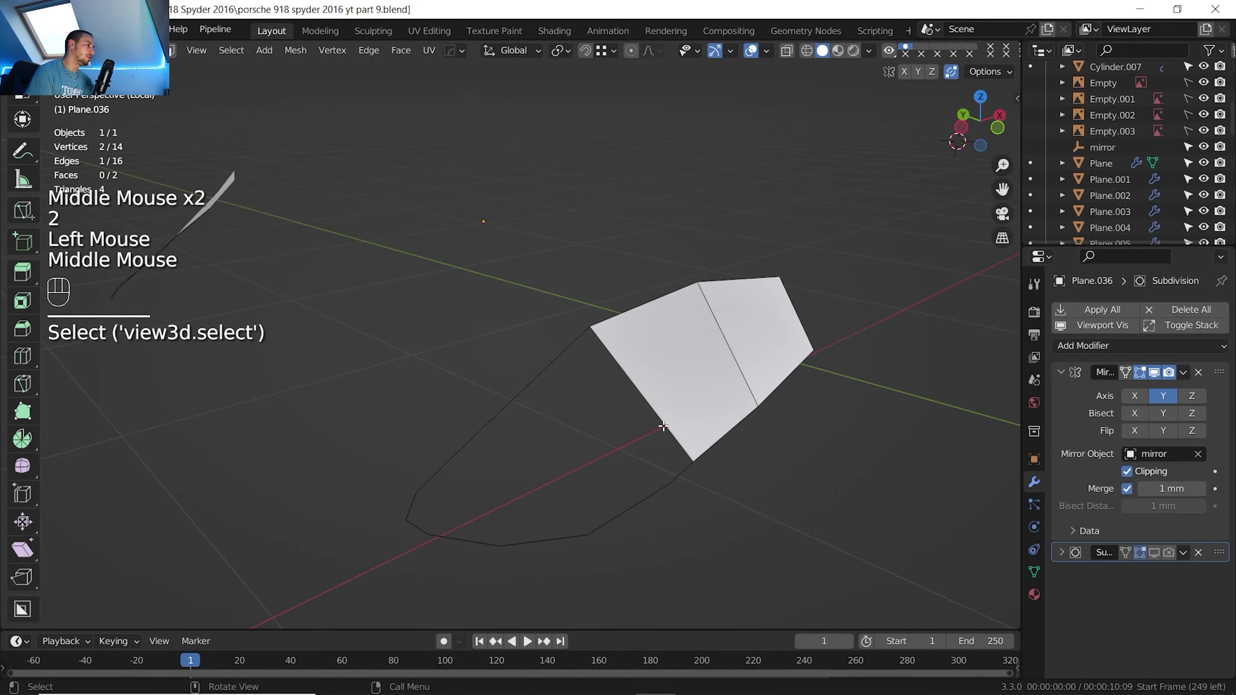
pyautogui.press('f')
pyautogui.press('f')
pyautogui.press('f')
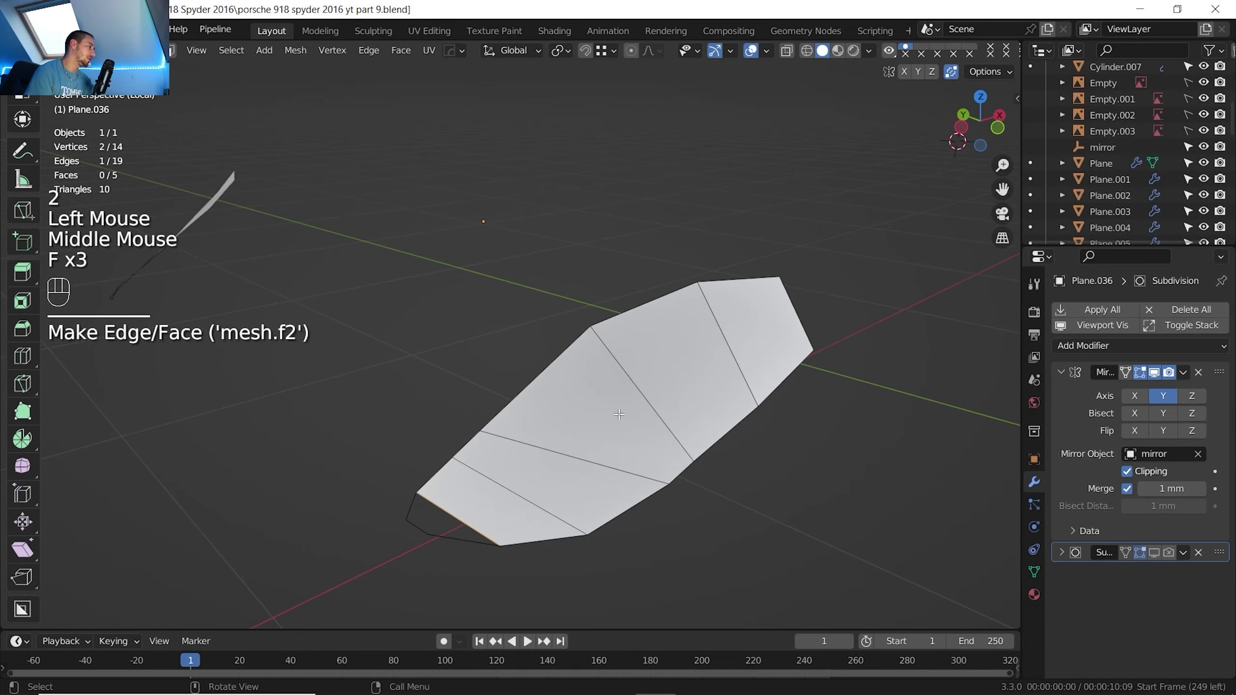
pyautogui.press('1')
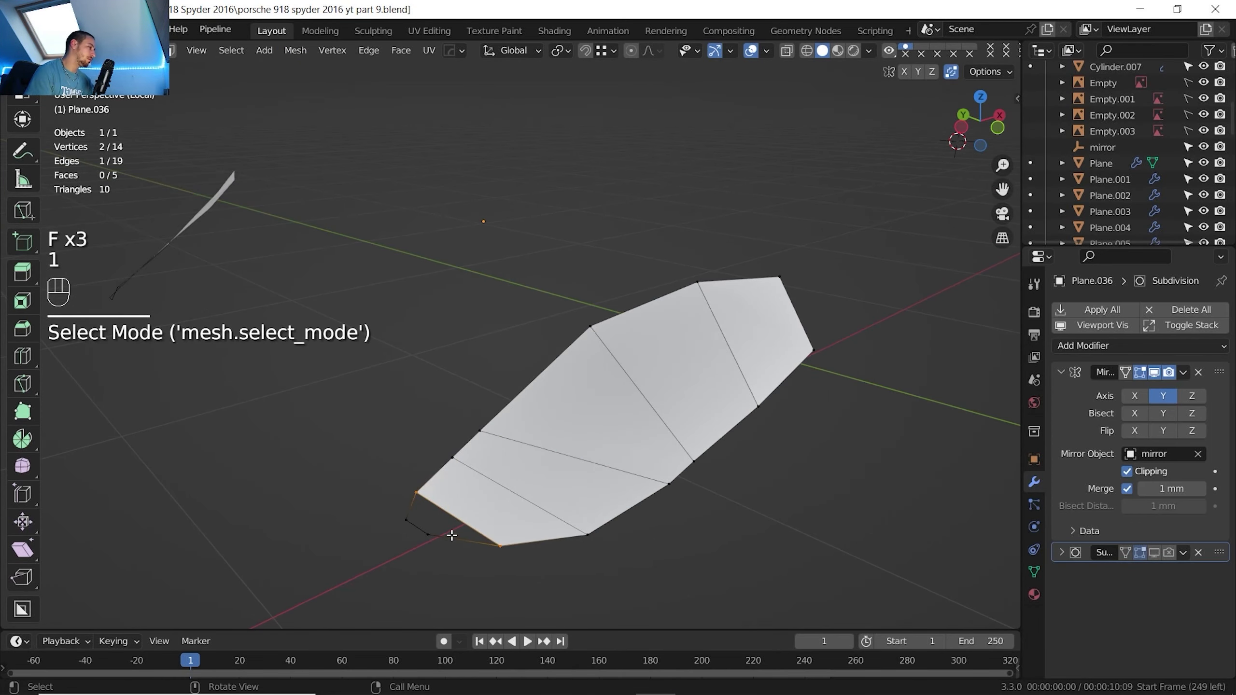
pyautogui.press('f')
pyautogui.scroll(-2, 461, 527)
pyautogui.moveTo(461, 527); pyautogui.dragTo(621, 475, button='middle')
pyautogui.scroll(-1, 582, 449)
pyautogui.press('Tab')
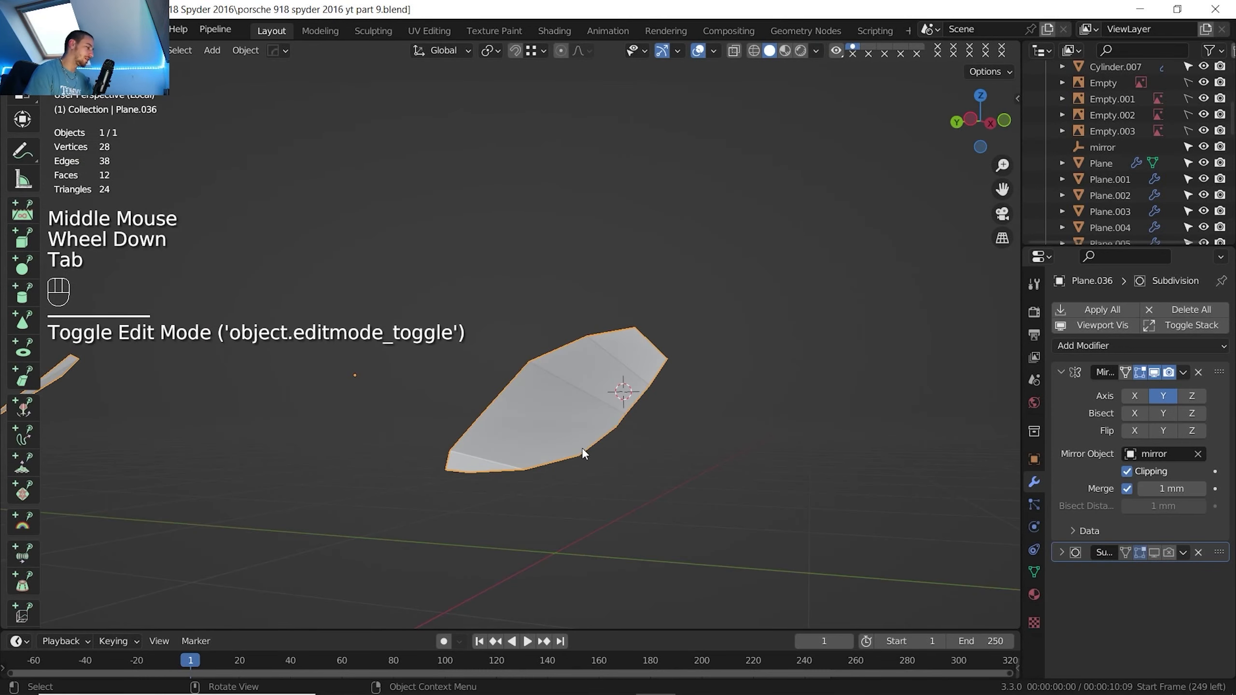
# Leave local view and compare the headlight surface in the car body with the headlight reference photo
pyautogui.press('/')
pyautogui.scroll(-2, 591, 423)
pyautogui.keyDown('shift'); pyautogui.moveTo(596, 377); pyautogui.dragTo(625, 415, button='middle'); pyautogui.keyUp('shift')
pyautogui.scroll(2, 626, 418)
pyautogui.click(781, 600)
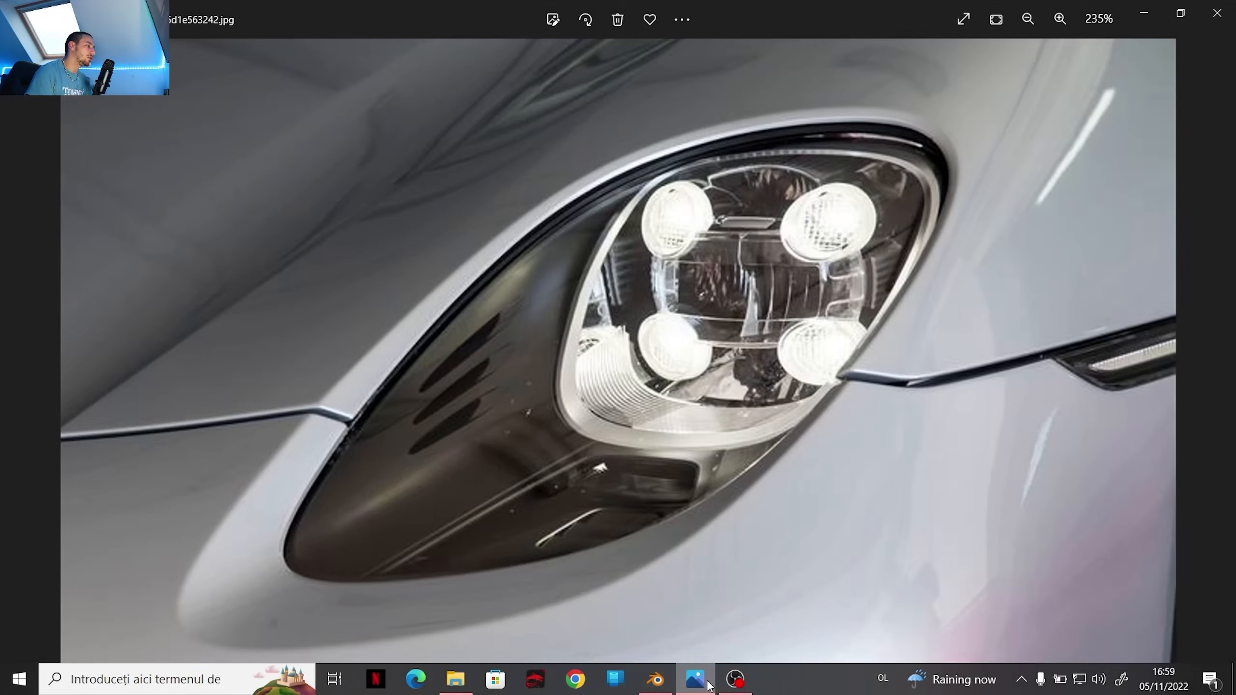
pyautogui.scroll(-1, 622, 387)
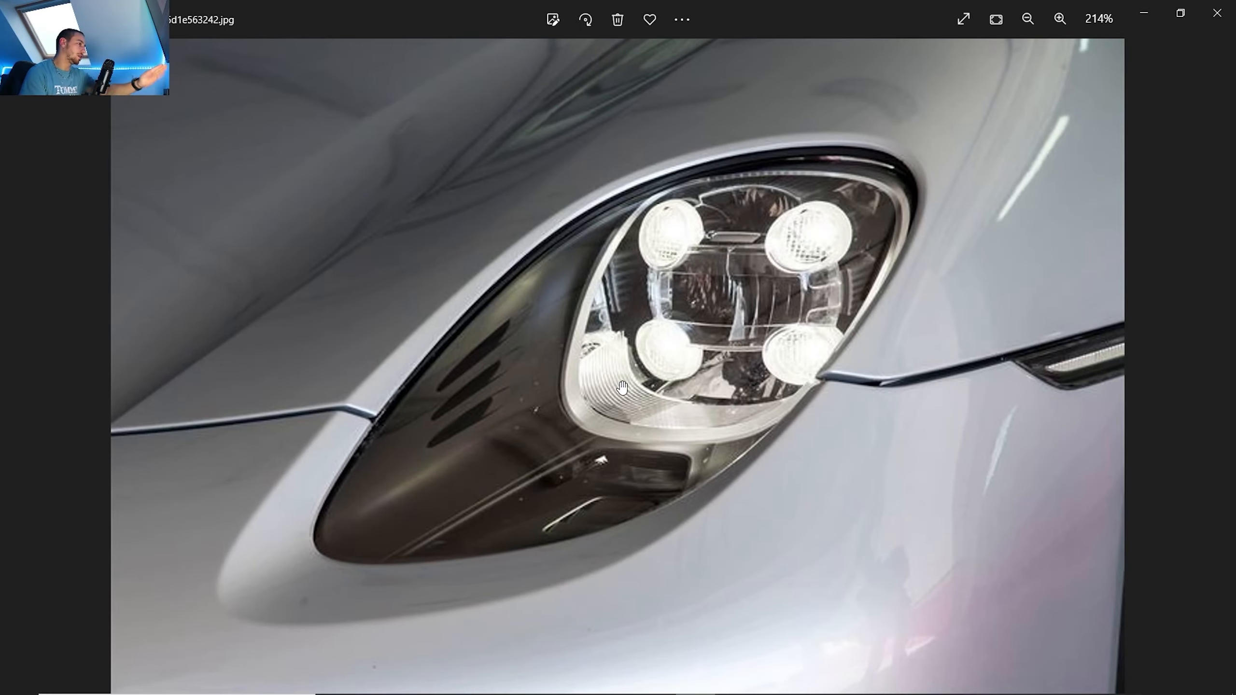
pyautogui.click(654, 596)
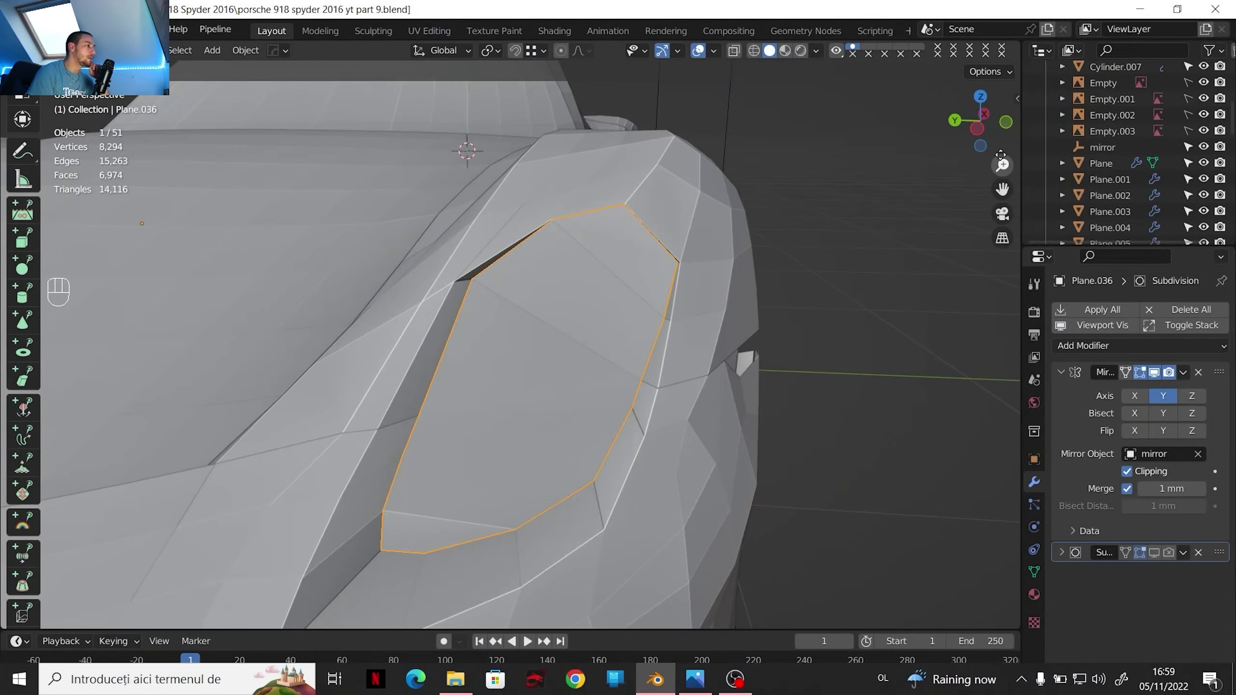
# Examine the headlight surface against the car's side and top blueprints and check its mesh in perspective
pyautogui.click(1005, 124)
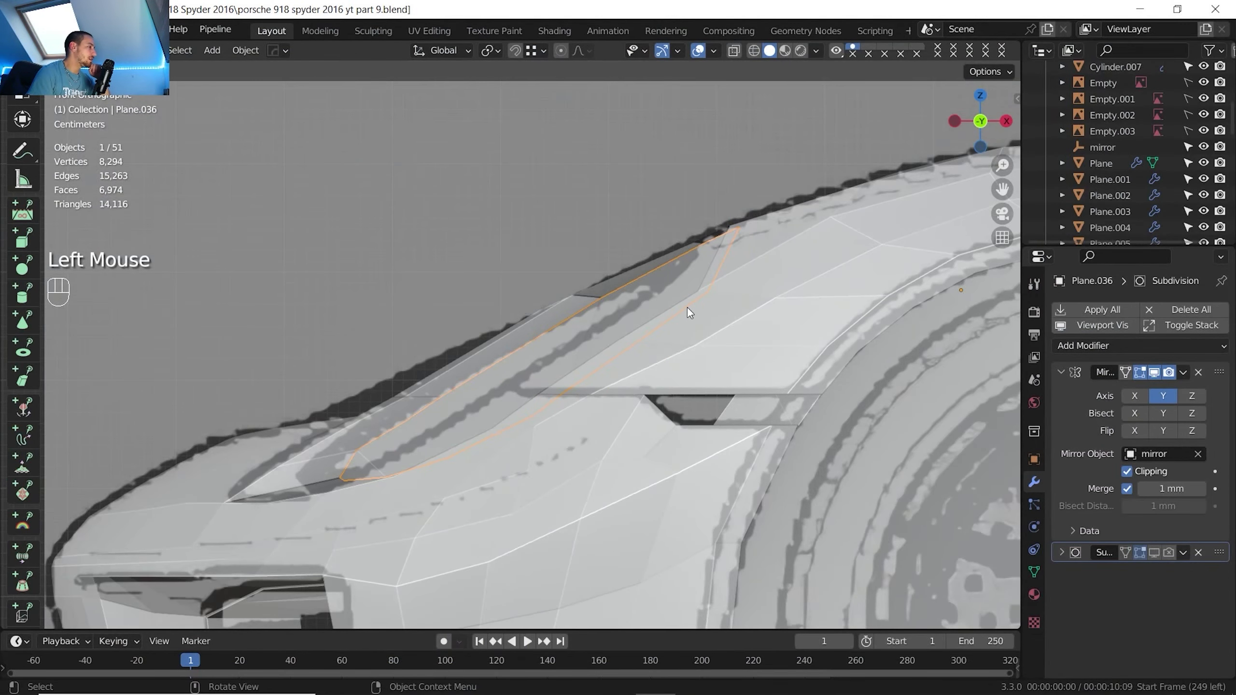
pyautogui.click(981, 96)
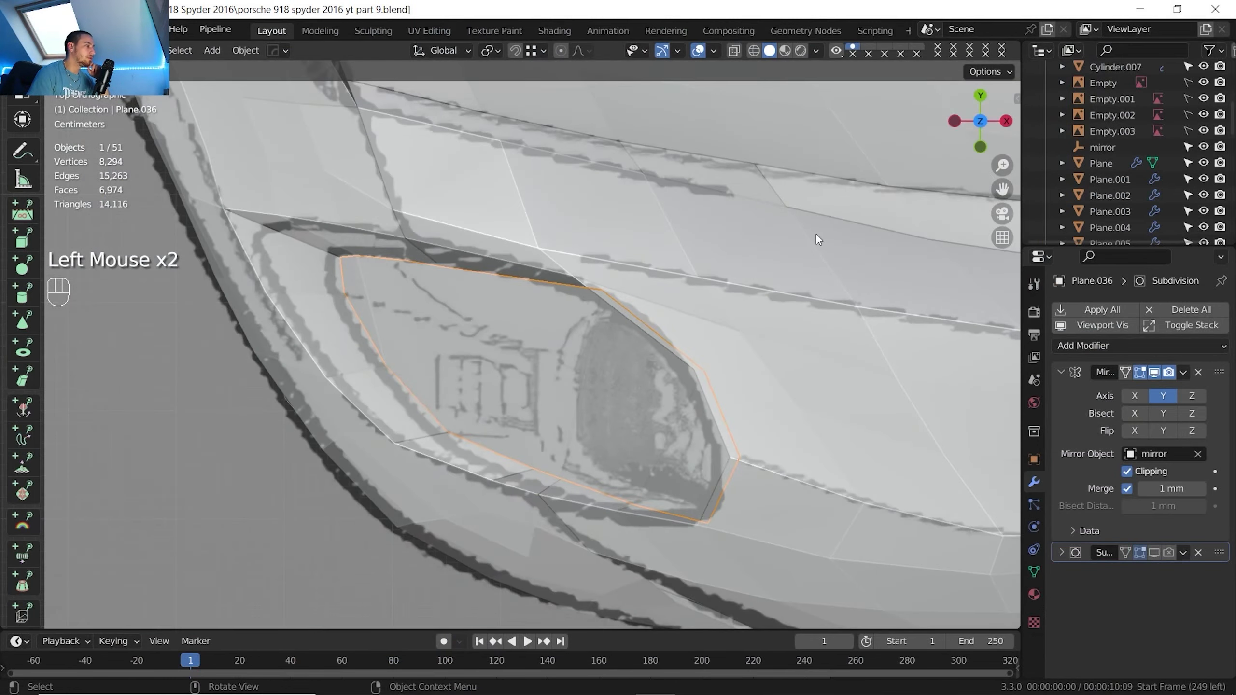
pyautogui.scroll(-3, 535, 340)
pyautogui.scroll(2, 514, 365)
pyautogui.moveTo(535, 340); pyautogui.dragTo(506, 399, button='middle')
pyautogui.moveTo(506, 399)
pyautogui.mouseDown(button='middle')
pyautogui.moveTo(504, 437)
pyautogui.moveTo(563, 388)
pyautogui.moveTo(536, 367)
pyautogui.moveTo(480, 414)
pyautogui.moveTo(487, 387)
pyautogui.moveTo(504, 380)
pyautogui.mouseUp(button='middle')
pyautogui.scroll(1, 496, 390)
pyautogui.press('Tab')
pyautogui.moveTo(503, 380); pyautogui.dragTo(516, 373, button='middle')
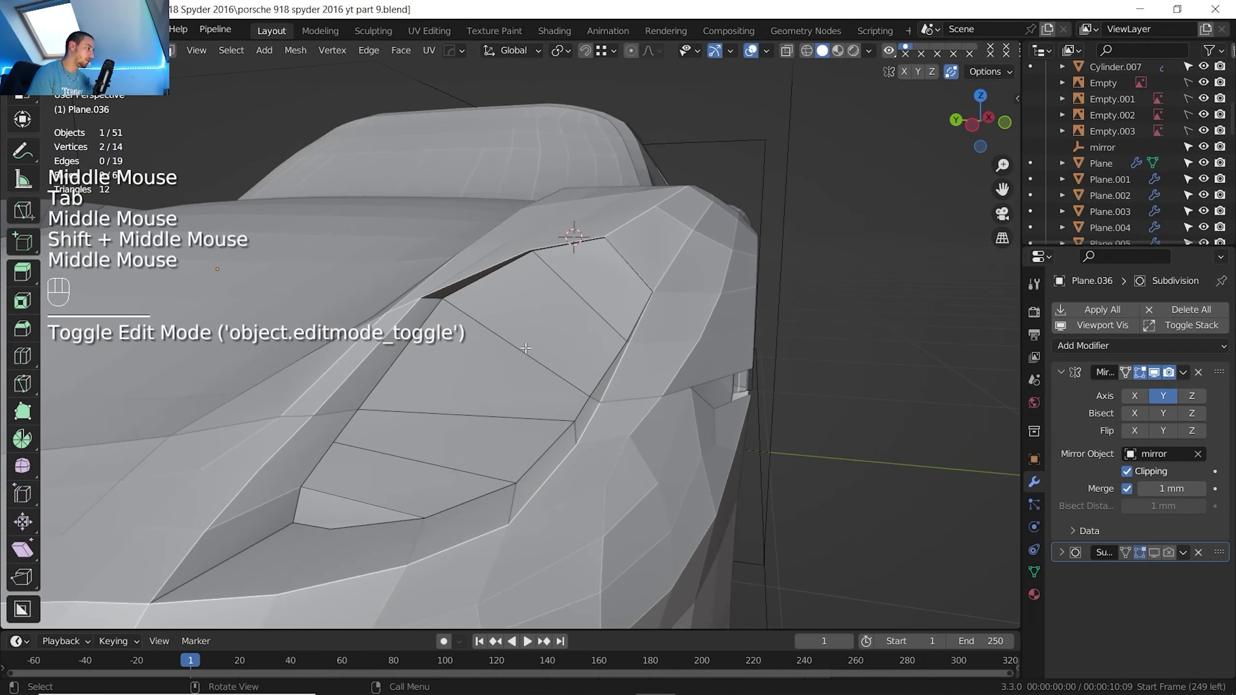
# Isolate the headlight surface in local view and open its mesh for editing
pyautogui.press('Tab')
pyautogui.press('/')
pyautogui.scroll(2, 632, 385)
pyautogui.keyDown('shift'); pyautogui.moveTo(721, 387); pyautogui.dragTo(425, 398, button='middle'); pyautogui.keyUp('shift')
pyautogui.scroll(2, 515, 402)
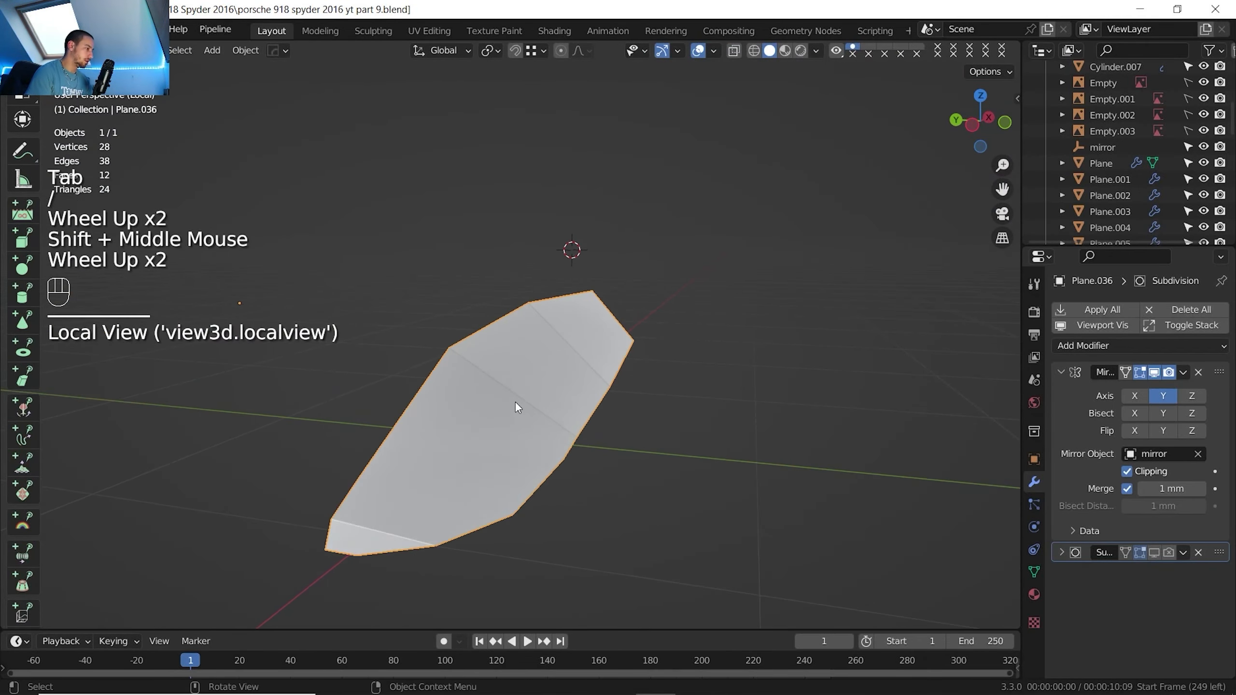
pyautogui.press('Tab')
pyautogui.moveTo(516, 402); pyautogui.dragTo(496, 442, button='middle')
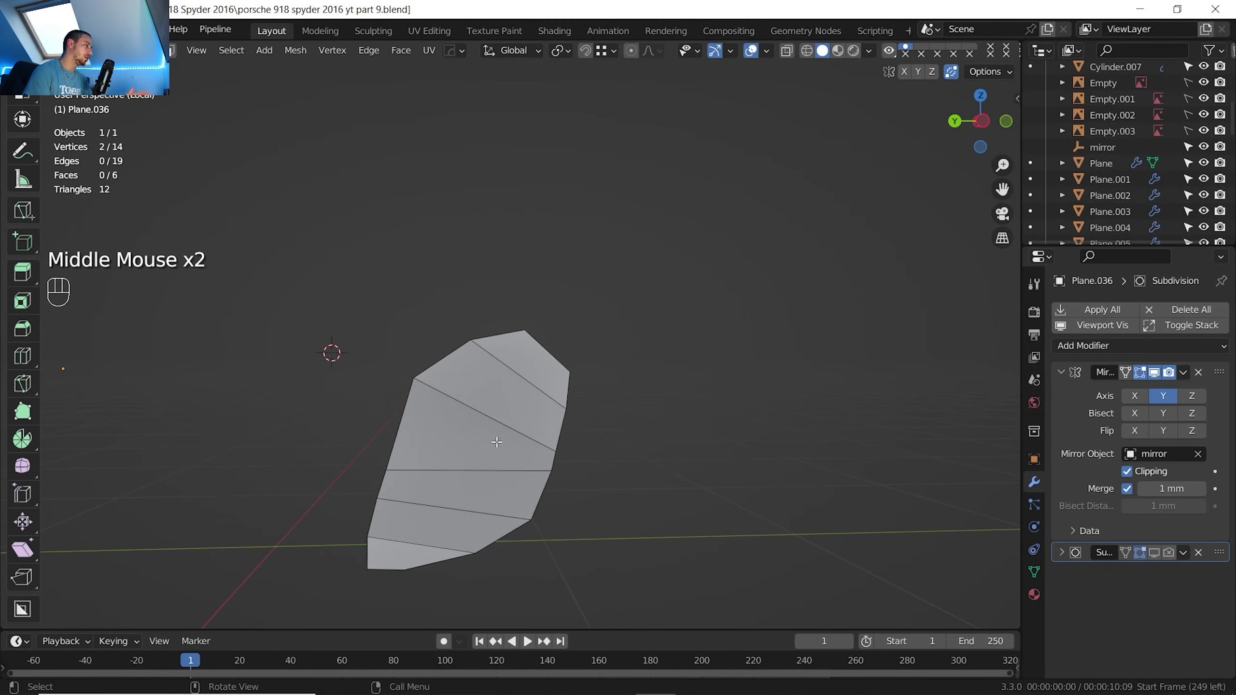
# Add one centred loop cut running lengthwise through the headlight surface, from the upper edge to the lower tip
pyautogui.scroll(1, 458, 485)
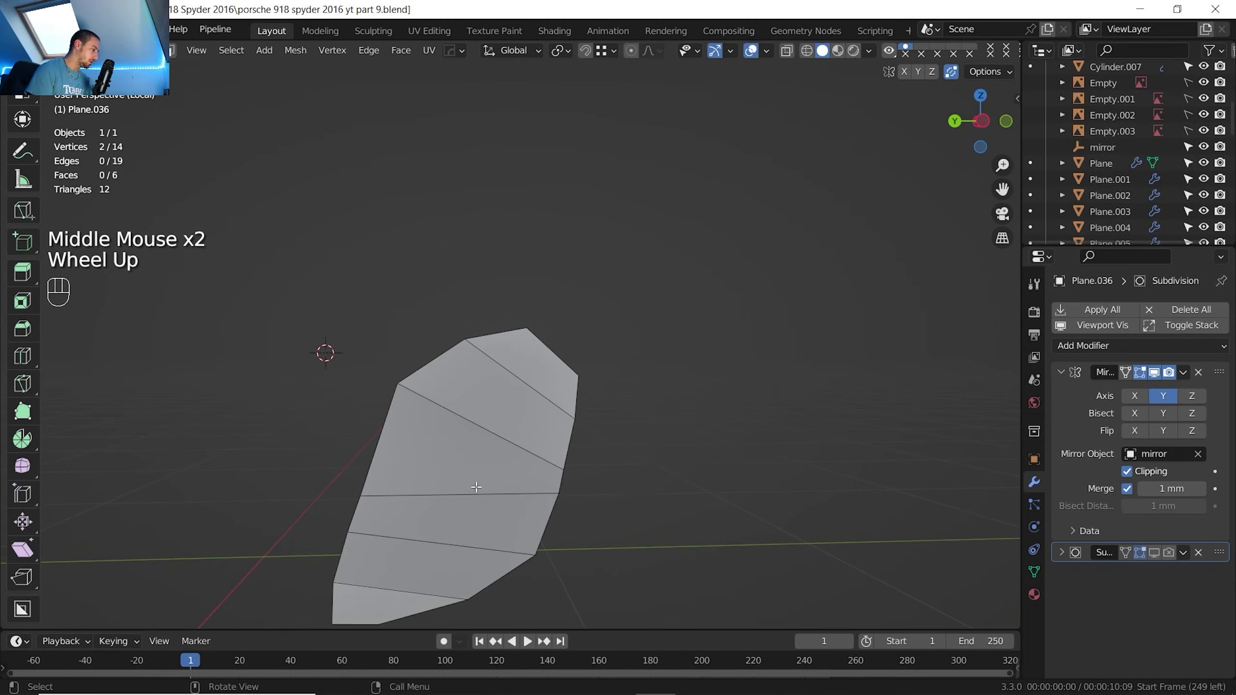
pyautogui.scroll(-1, 424, 527)
pyautogui.moveTo(424, 527); pyautogui.dragTo(522, 385, button='middle')
pyautogui.press('k')
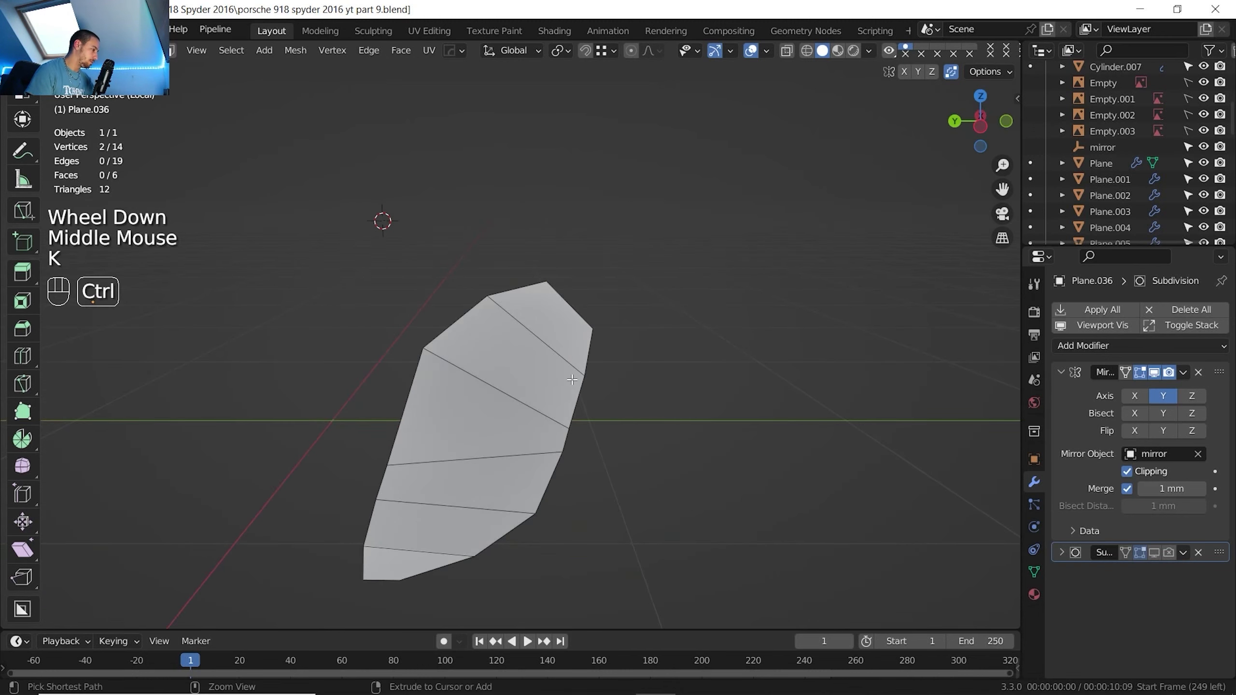
pyautogui.hotkey('ctrl', 'r')
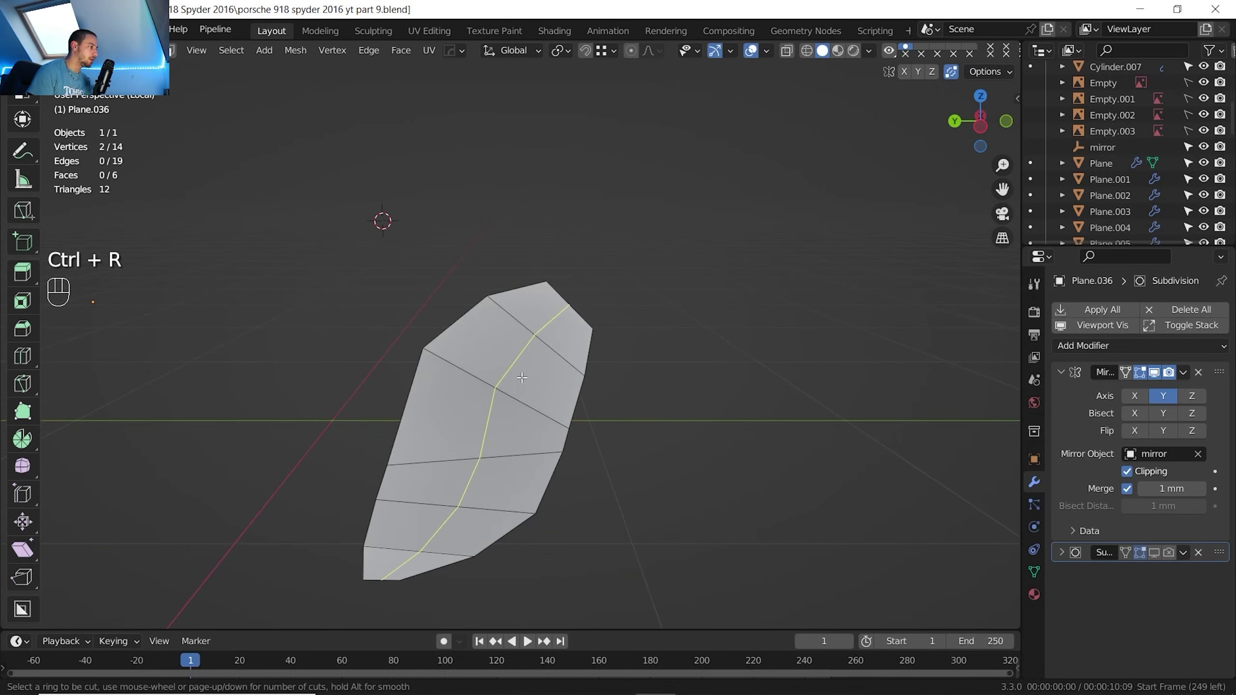
pyautogui.click(514, 380)
pyautogui.rightClick(412, 403)
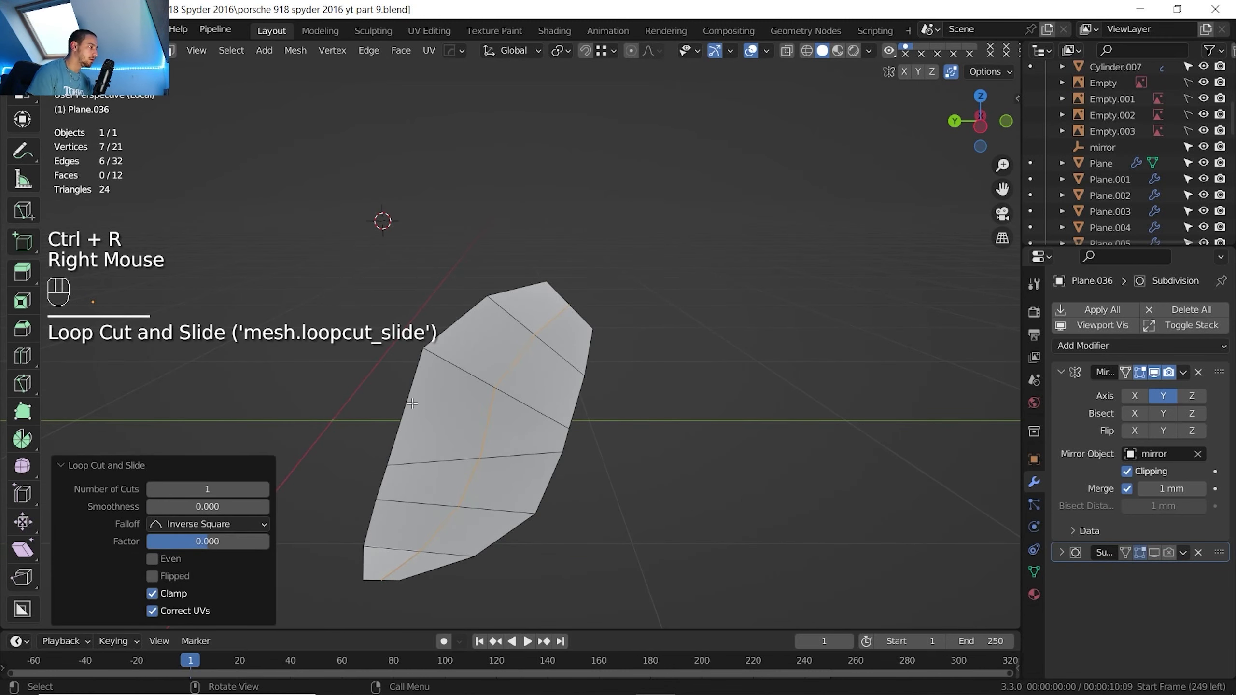
pyautogui.press('k')
pyautogui.click(475, 556)
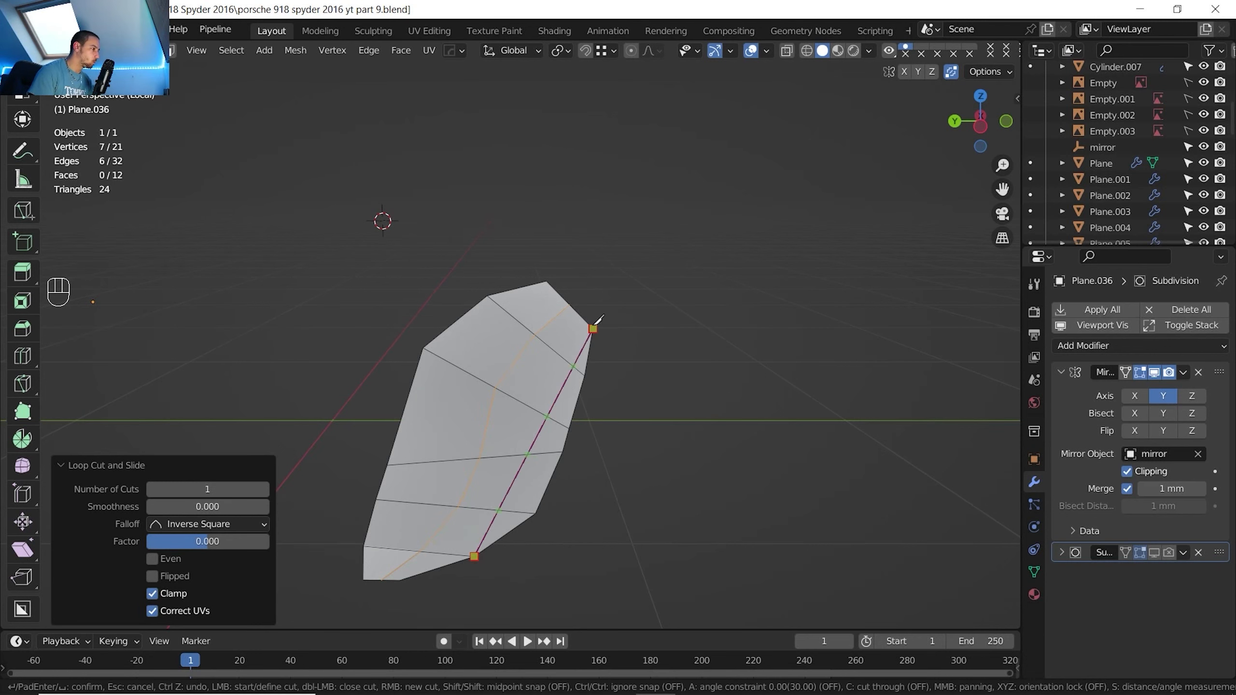
pyautogui.press('Escape')
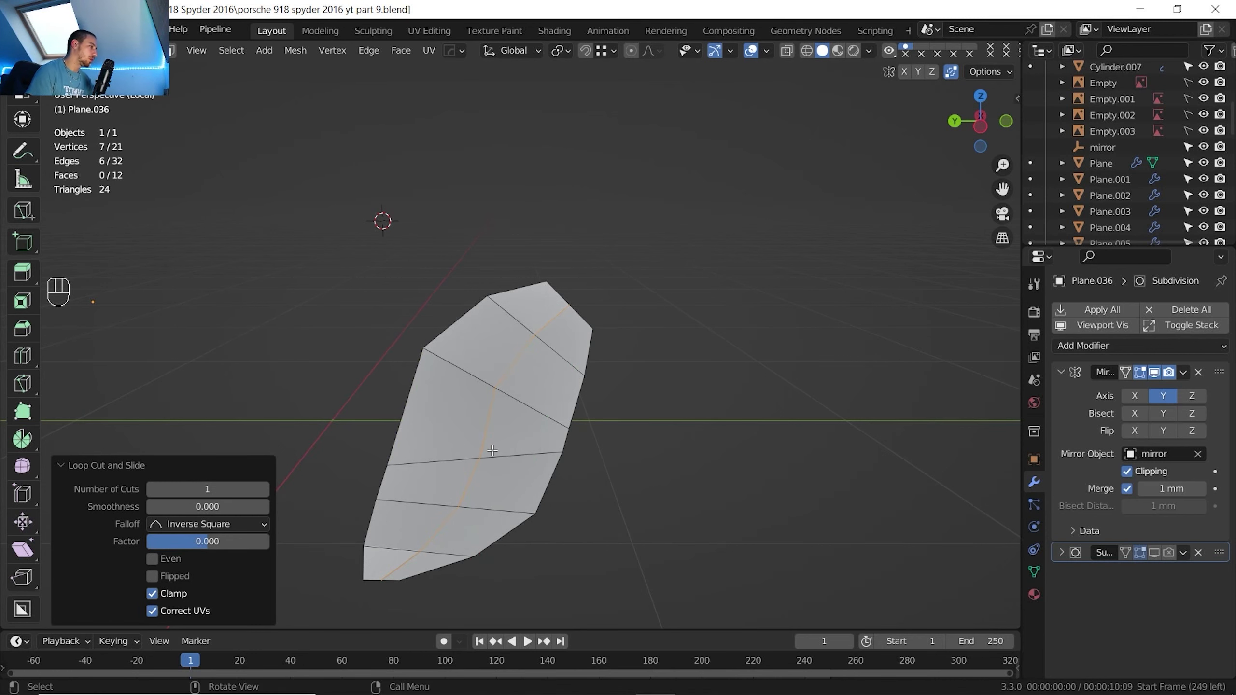
# Move the middle edge of the lengthwise loop outward by about -32 mm along X to bulge the surface
pyautogui.keyDown('shift'); pyautogui.moveTo(492, 450); pyautogui.dragTo(564, 395, button='middle'); pyautogui.keyUp('shift')
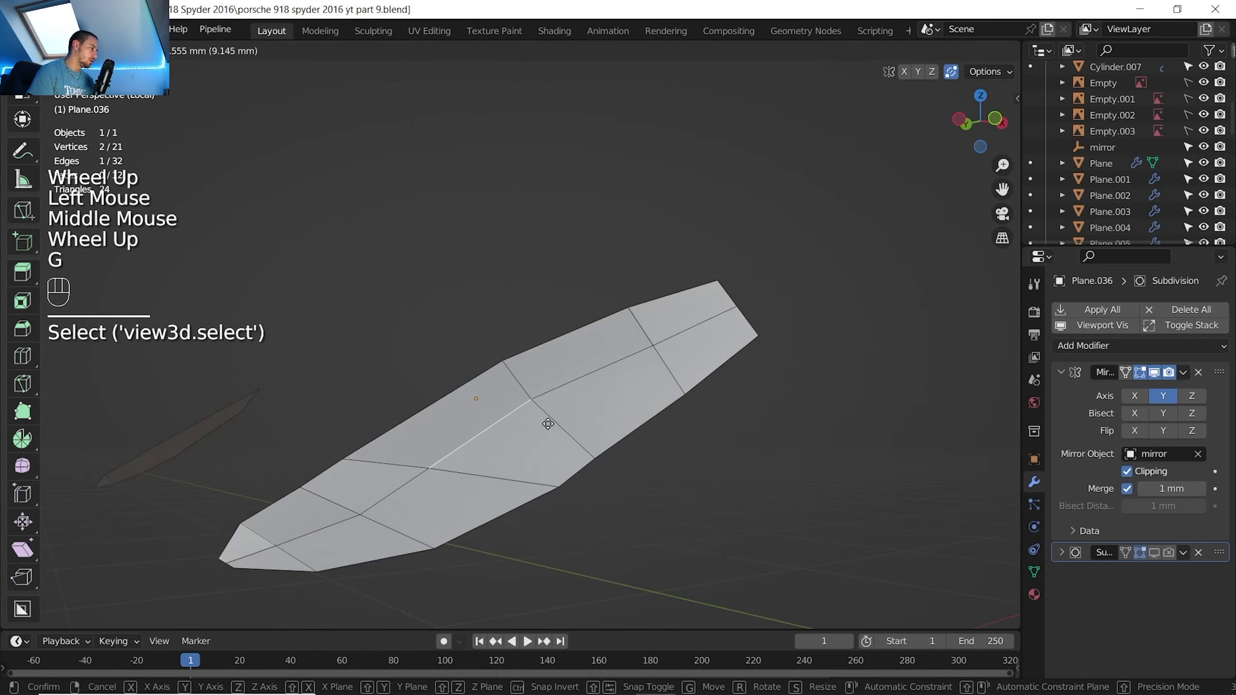
pyautogui.press('x')
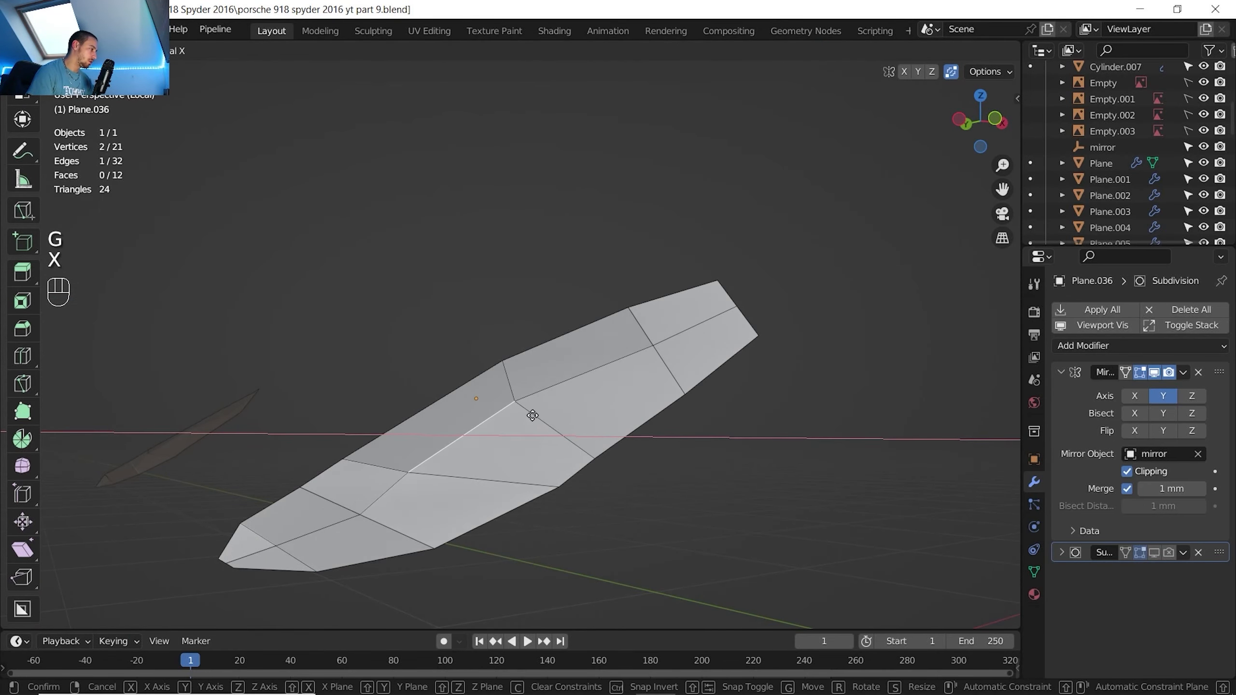
pyautogui.click(527, 415)
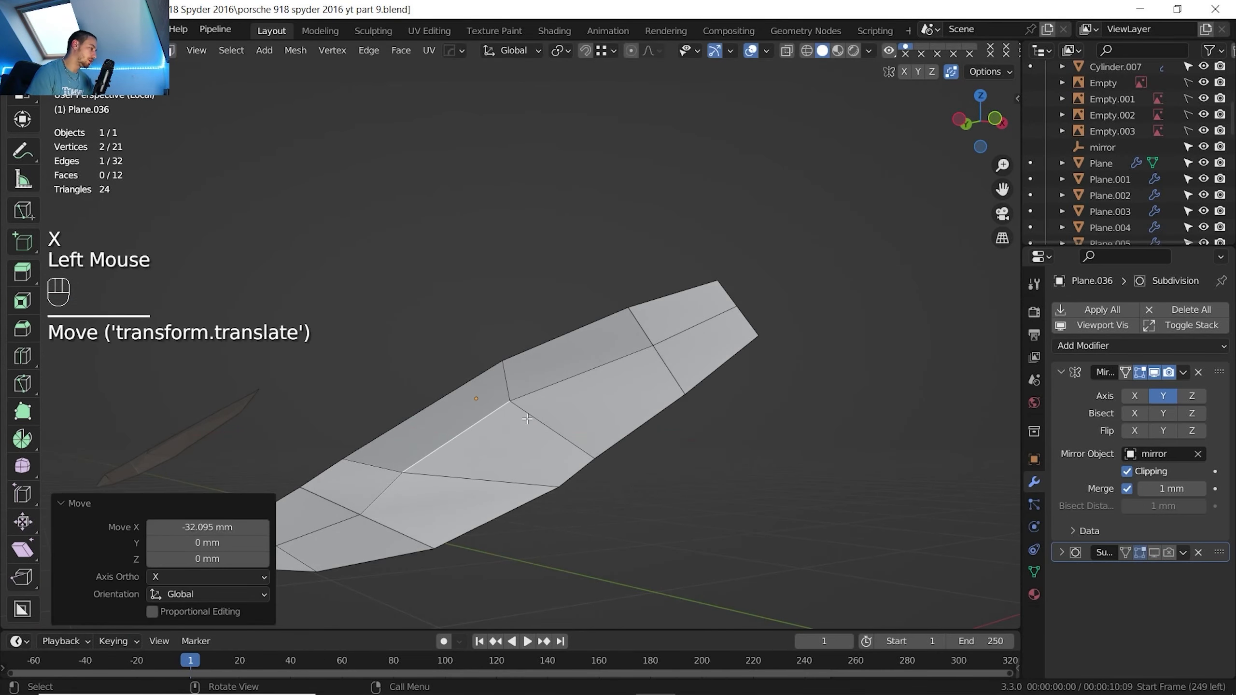
# Move the two centre-loop vertices on either side of the bulged edge by about -20 mm along X
pyautogui.press('1')
pyautogui.click(361, 513)
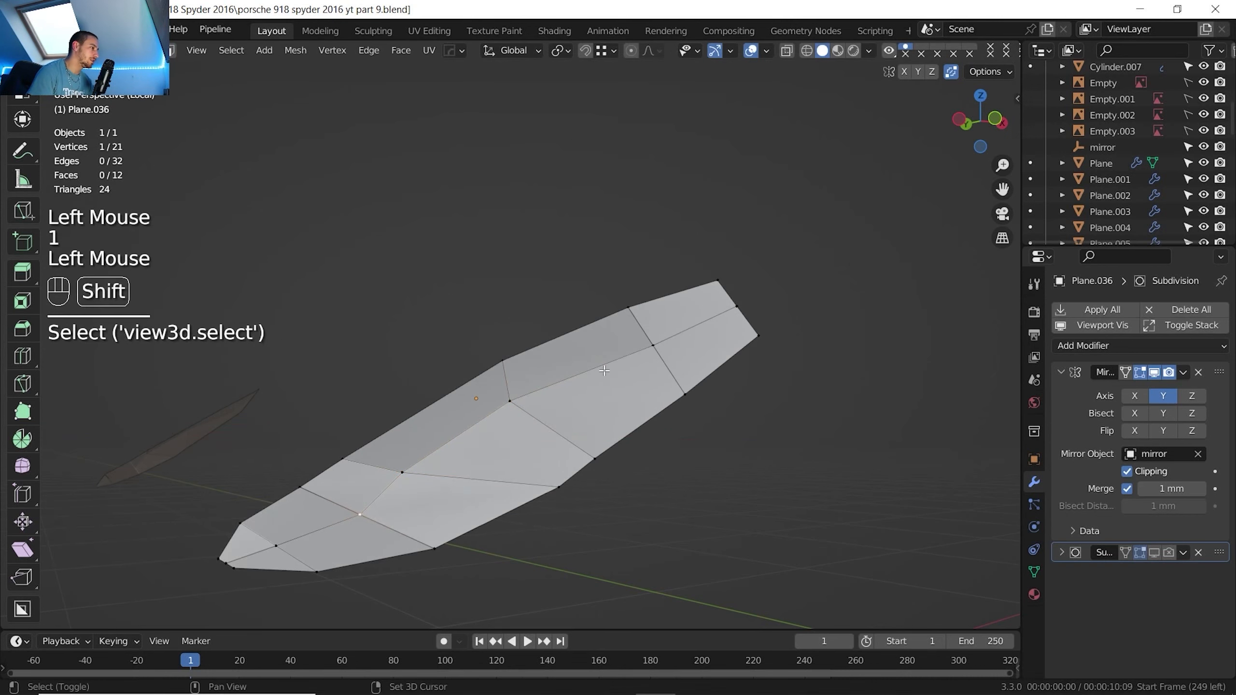
pyautogui.keyDown('shift'); pyautogui.click(653, 347); pyautogui.keyUp('shift')
pyautogui.moveTo(657, 351); pyautogui.dragTo(637, 351, button='middle')
pyautogui.click(993, 119)
pyautogui.press('g')
pyautogui.press('x')
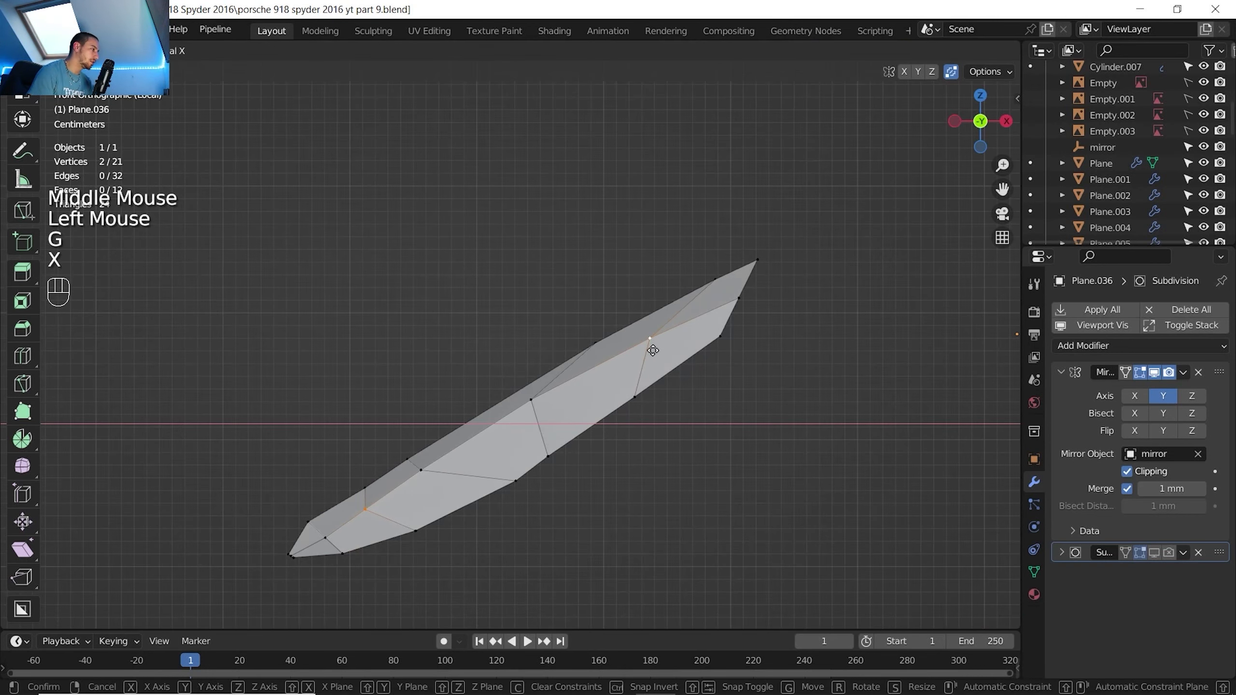
pyautogui.click(653, 351)
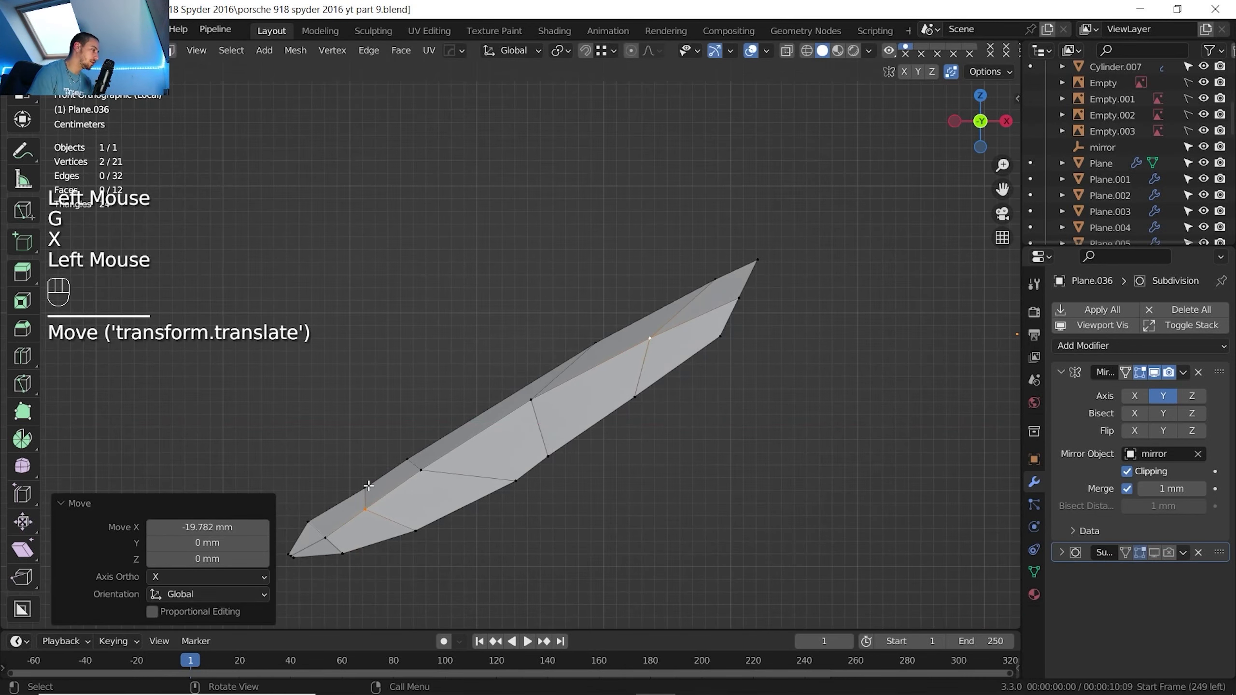
# Raise the centre-loop vertices along Z from the lower tip upward to even out the curve, the last one by about 5 mm
pyautogui.click(321, 534)
pyautogui.press('g')
pyautogui.press('z')
pyautogui.click(337, 530)
pyautogui.click(365, 509)
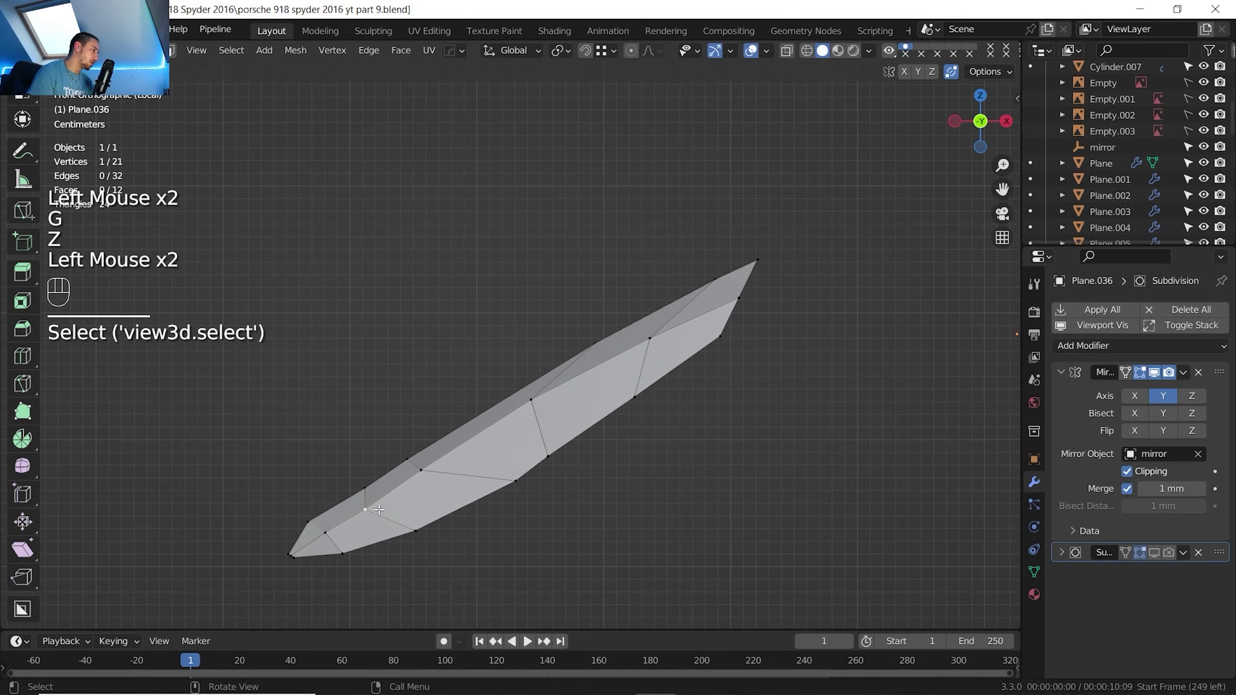
pyautogui.keyDown('shift'); pyautogui.click(422, 468); pyautogui.keyUp('shift')
pyautogui.press('g')
pyautogui.press('z')
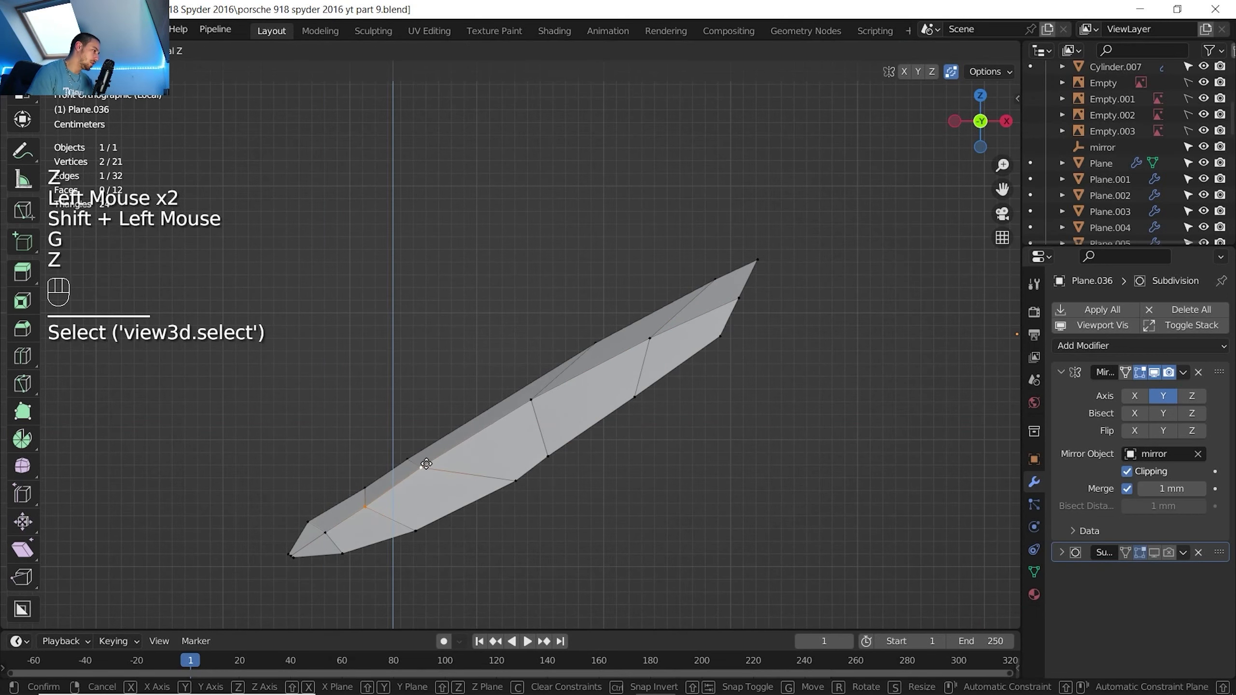
pyautogui.moveTo(545, 348); pyautogui.dragTo(534, 388, button='middle')
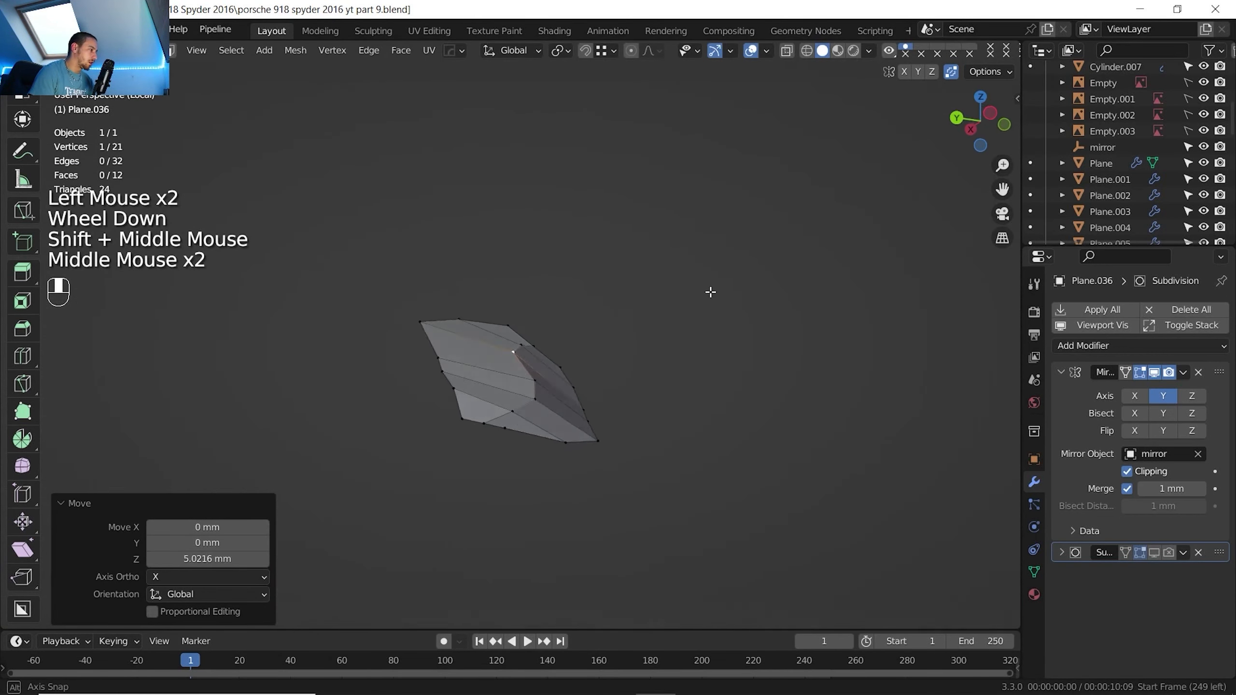
pyautogui.scroll(2, 534, 388)
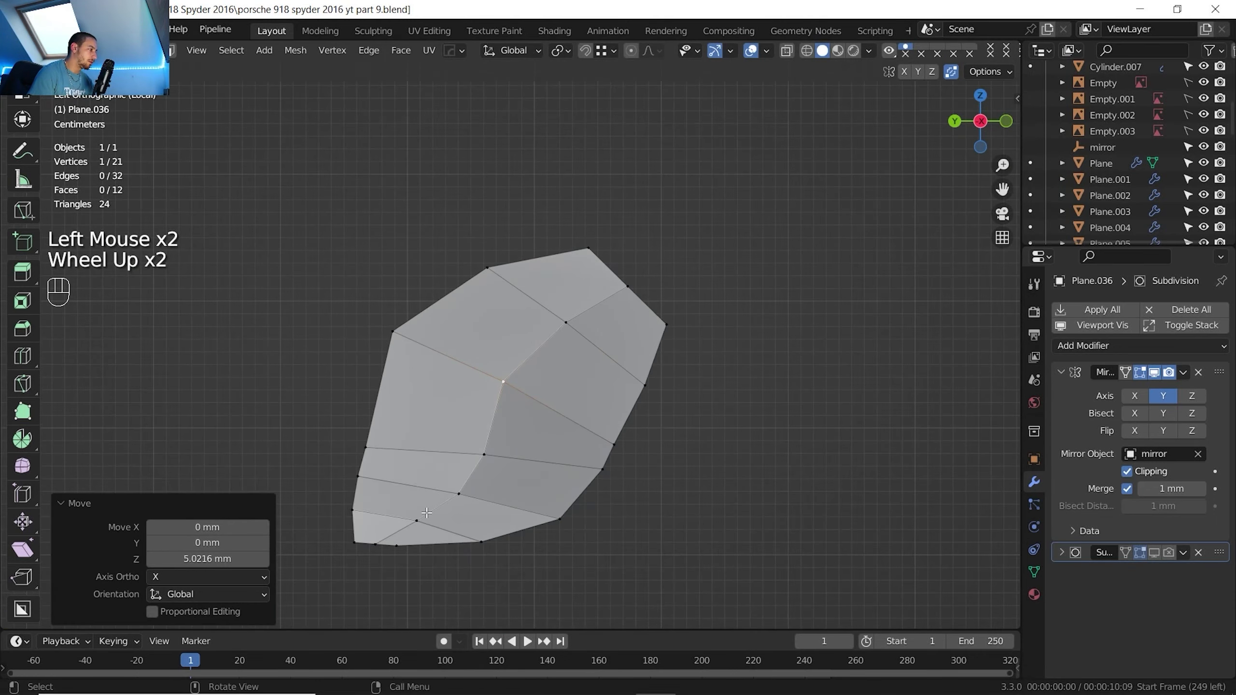
# Raise the five inner vertices of the centre loop together by about 15 mm along Z
pyautogui.click(415, 521)
pyautogui.keyDown('ctrl'); pyautogui.click(572, 327); pyautogui.keyUp('ctrl')
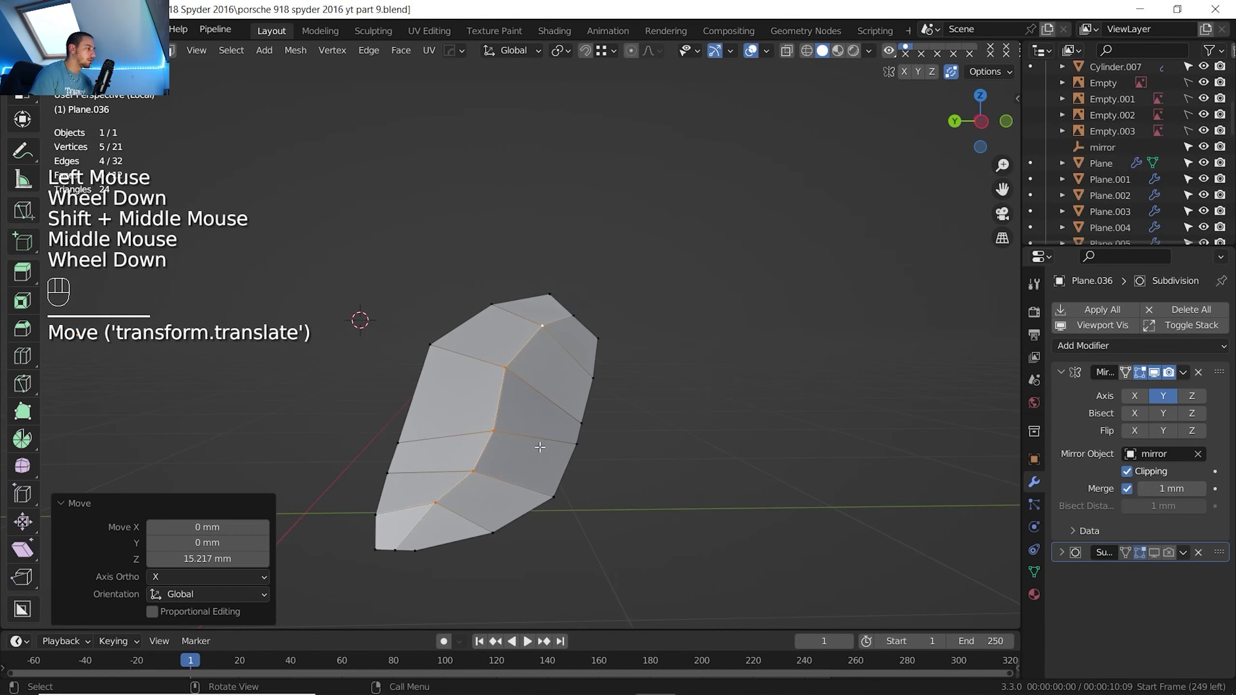
pyautogui.moveTo(518, 461); pyautogui.dragTo(503, 489, button='middle')
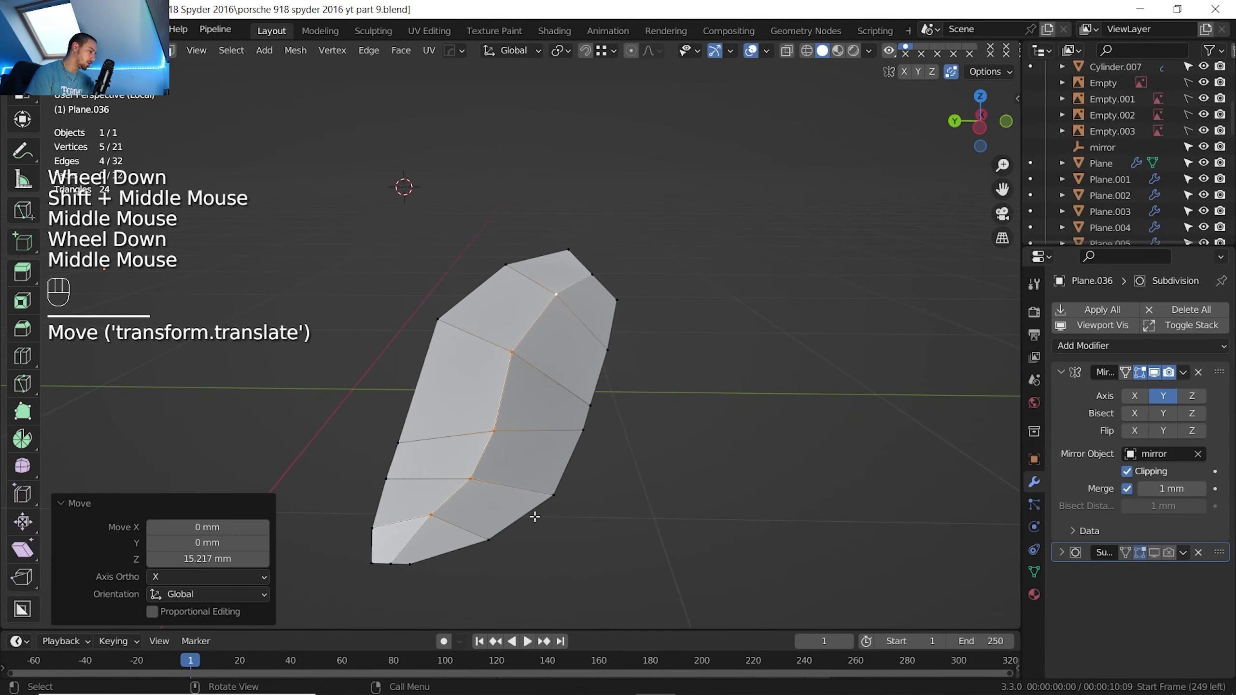
# Try sliding the upper vertex of an extra lengthwise cut inward by a factor of about 0.32, and undo the slide and the cut
pyautogui.click(628, 361)
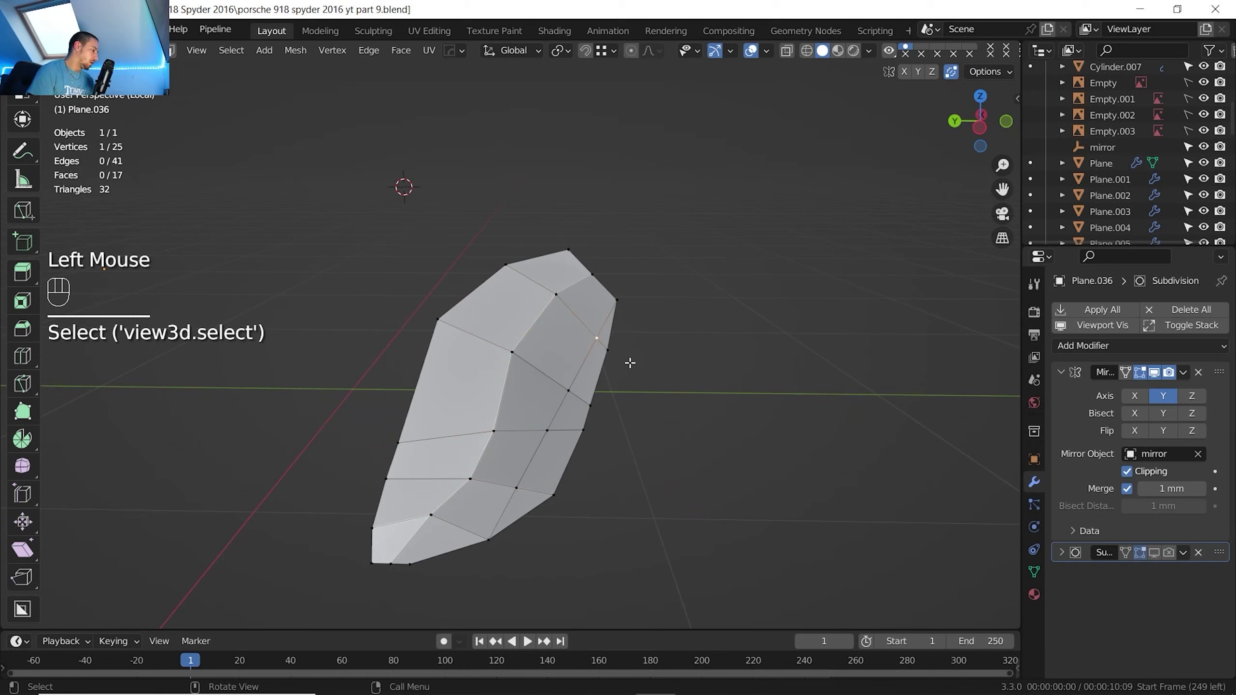
pyautogui.press('g')
pyautogui.press('g')
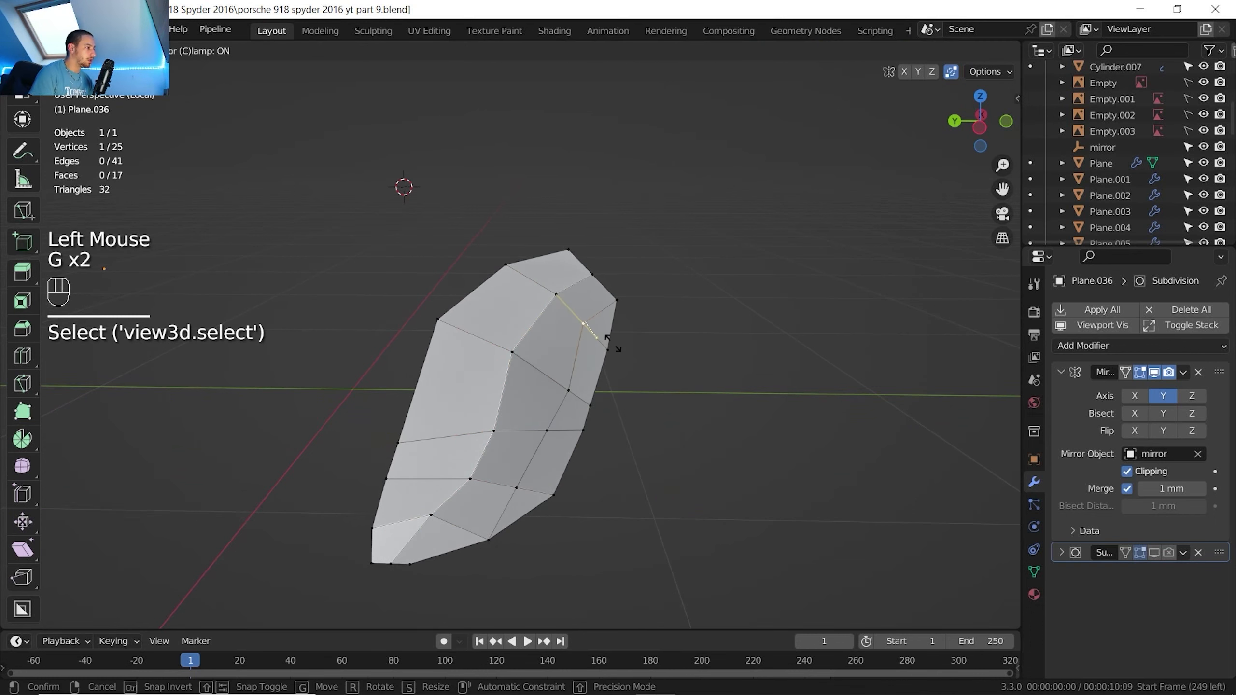
pyautogui.click(618, 343)
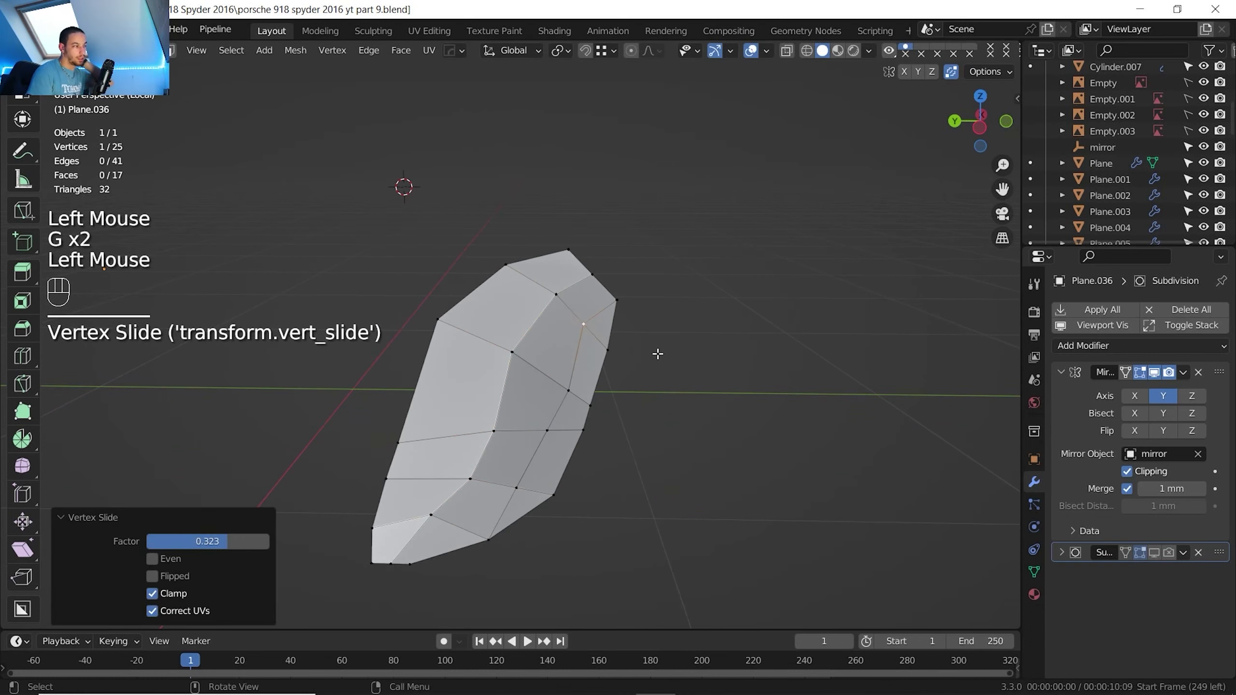
pyautogui.scroll(2, 657, 356)
pyautogui.keyDown('shift'); pyautogui.moveTo(657, 356); pyautogui.dragTo(556, 300, button='middle'); pyautogui.keyUp('shift')
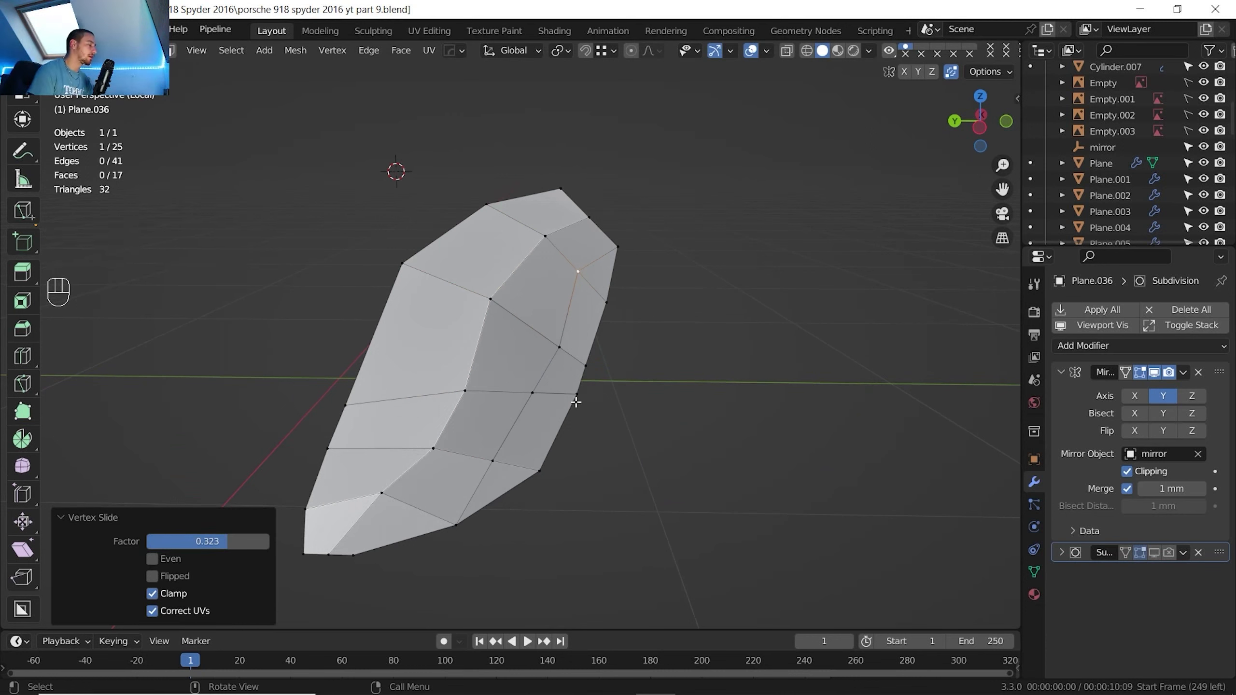
pyautogui.hotkey('ctrl', 'z')
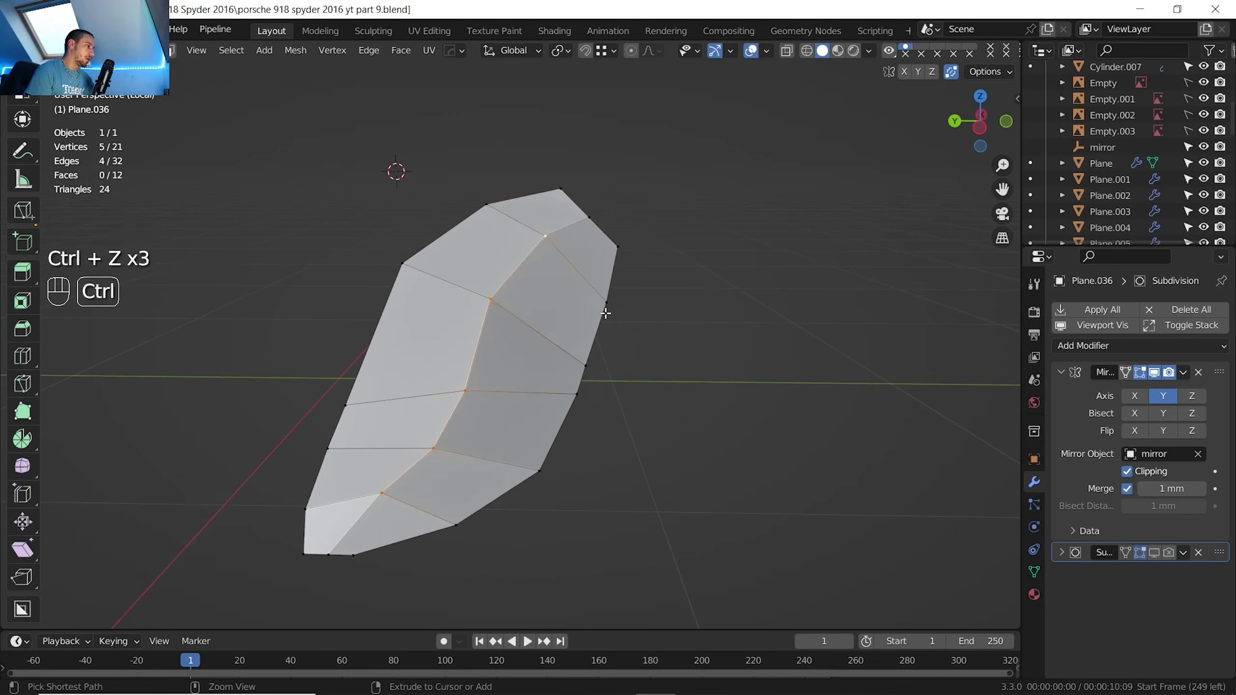
# Select all faces of the headlight surface and inset them by about 11 mm
pyautogui.press('3')
pyautogui.click(342, 507)
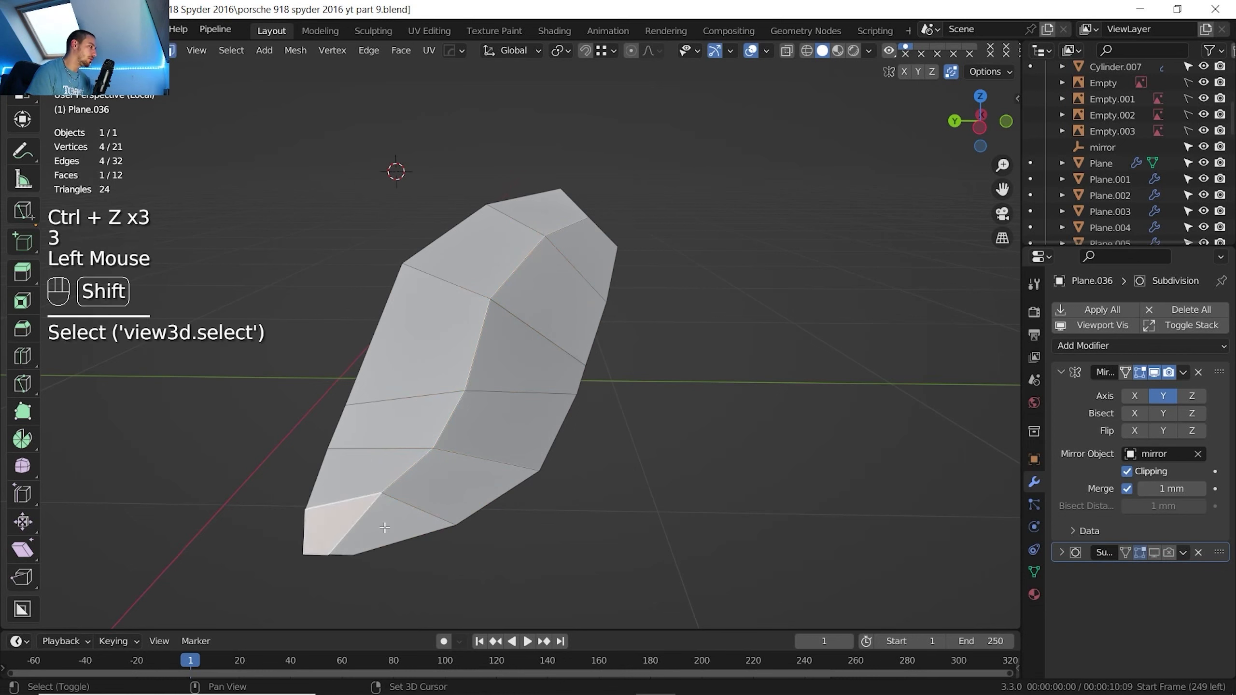
pyautogui.keyDown('shift'); pyautogui.click(409, 519); pyautogui.keyUp('shift')
pyautogui.press('c')
pyautogui.moveTo(440, 478); pyautogui.dragTo(551, 350)
pyautogui.rightClick(550, 351)
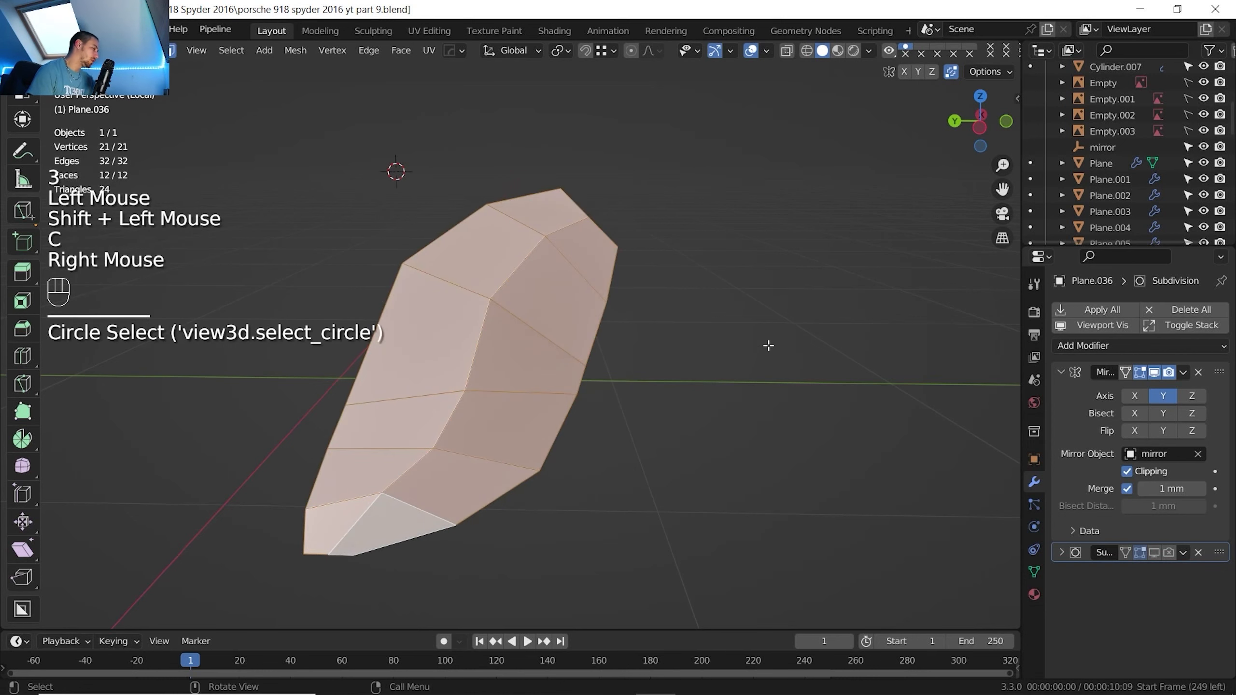
pyautogui.press('i')
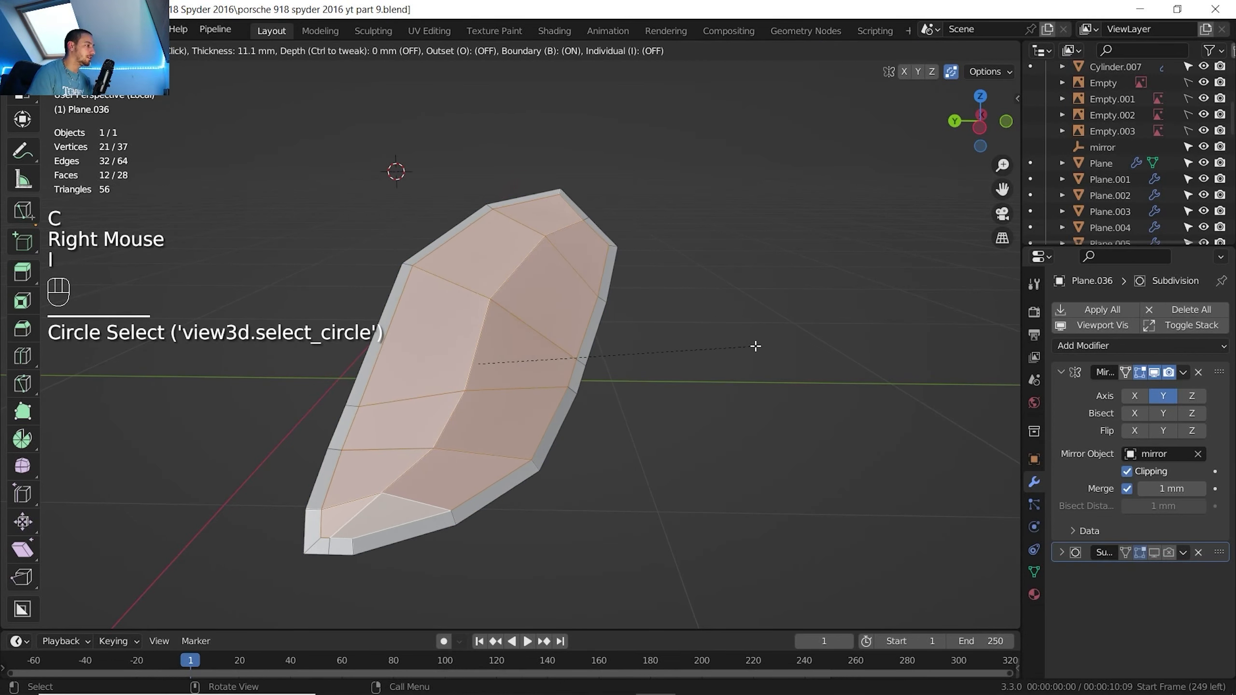
pyautogui.click(755, 346)
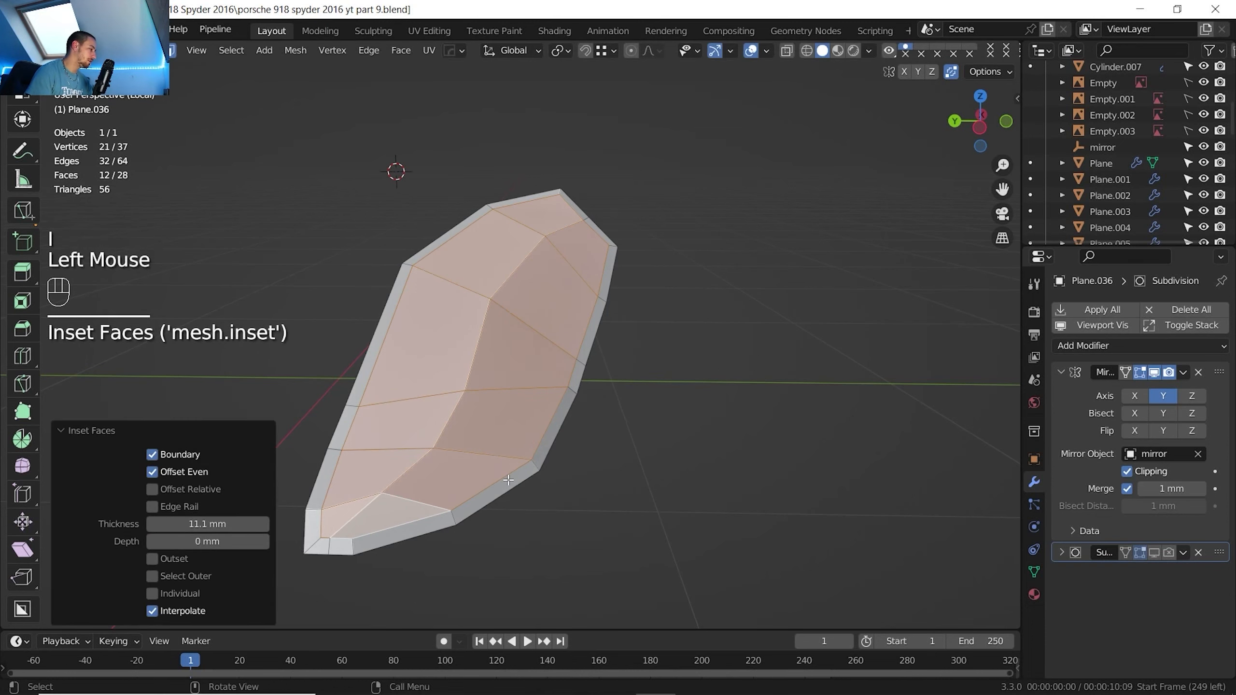
# Select the chain of inset edges along the curved side opposite the straighter edge and slide it inward by a factor of about -0.335
pyautogui.press('1')
pyautogui.press('2')
pyautogui.click(477, 493)
pyautogui.keyDown('shift'); pyautogui.click(477, 493); pyautogui.keyUp('shift')
pyautogui.keyDown('shift'); pyautogui.click(530, 440); pyautogui.keyUp('shift')
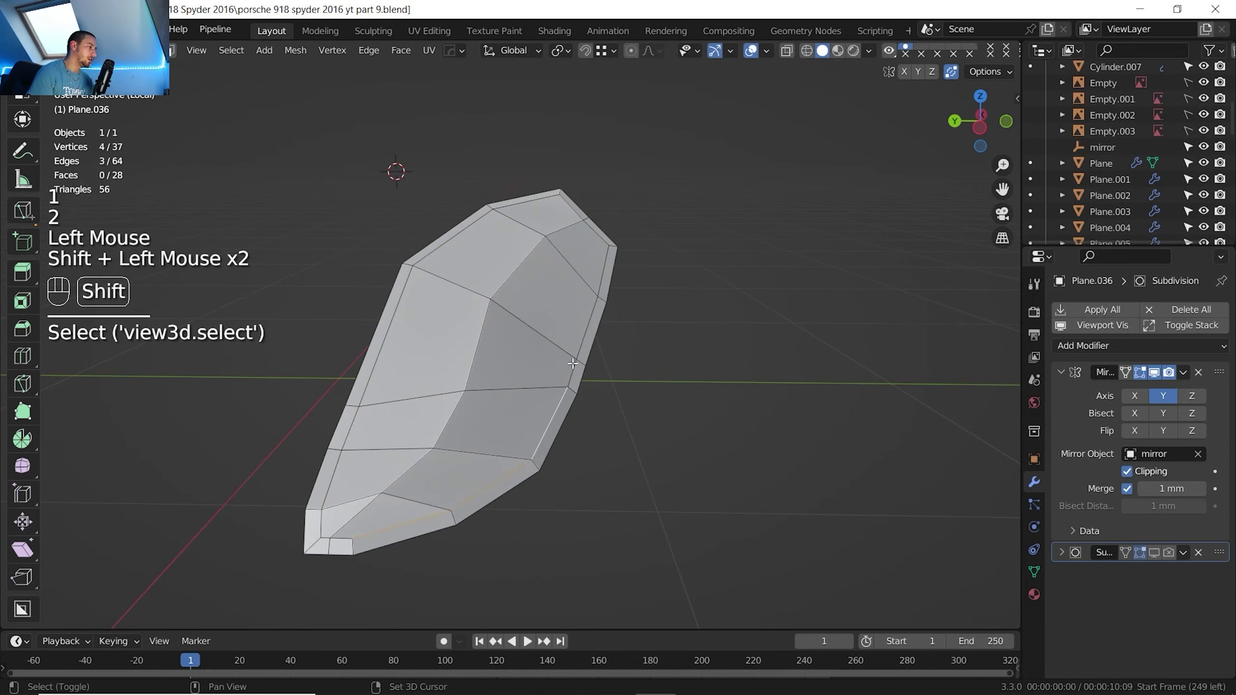
pyautogui.keyDown('ctrl'); pyautogui.doubleClick(572, 343); pyautogui.keyUp('ctrl')
pyautogui.press('g')
pyautogui.press('g')
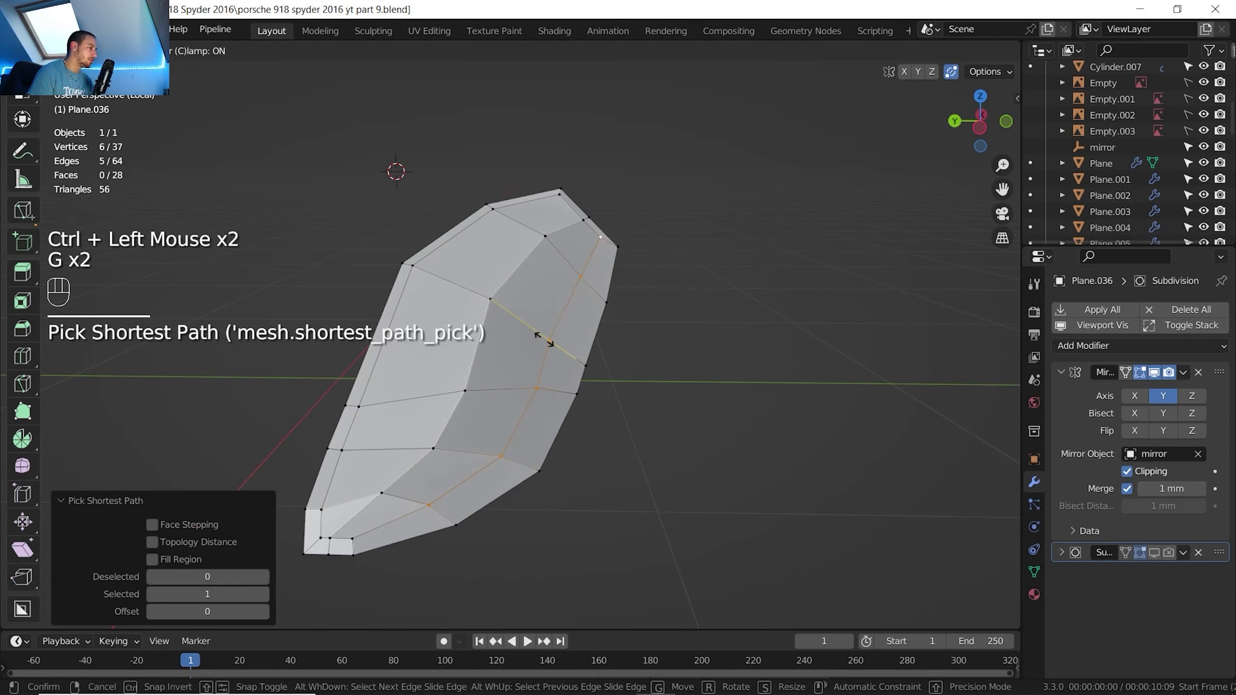
pyautogui.click(541, 337)
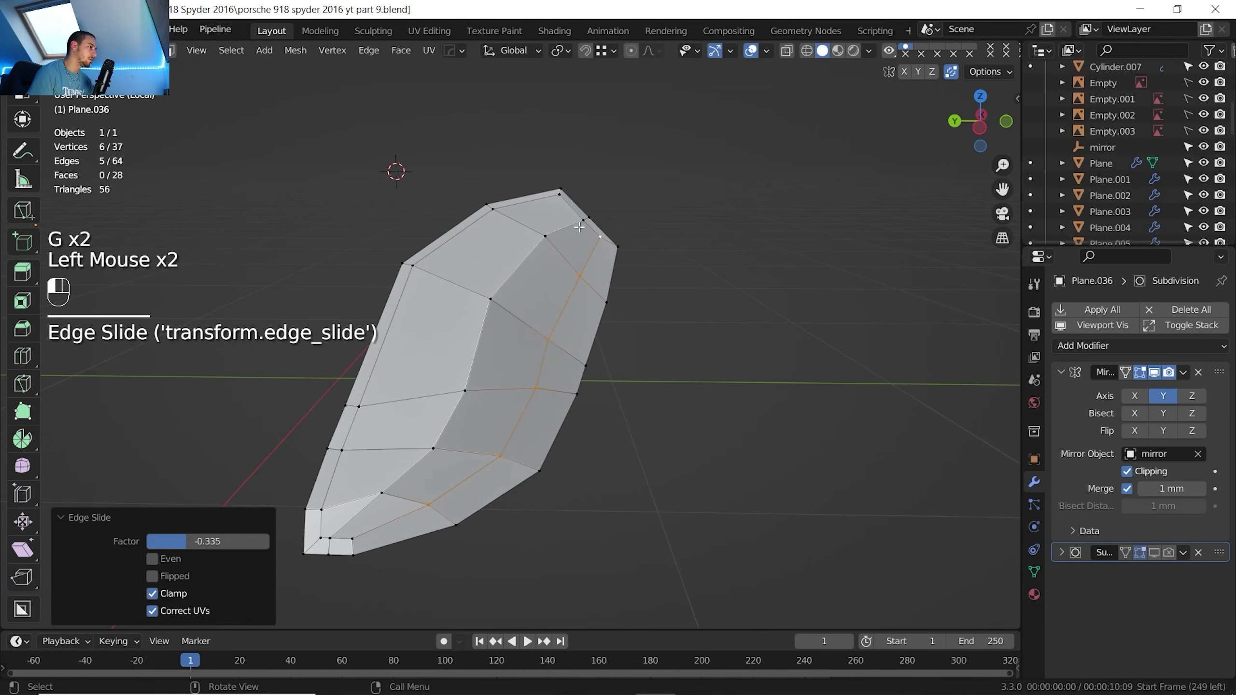
# Slide the short inset edge at the upper end of the surface inward to line up with the shifted edge chain
pyautogui.click(590, 230)
pyautogui.keyDown('shift'); pyautogui.click(590, 230); pyautogui.keyUp('shift')
pyautogui.press('g')
pyautogui.press('g')
pyautogui.keyDown('shift'); pyautogui.click(584, 245); pyautogui.keyUp('shift')
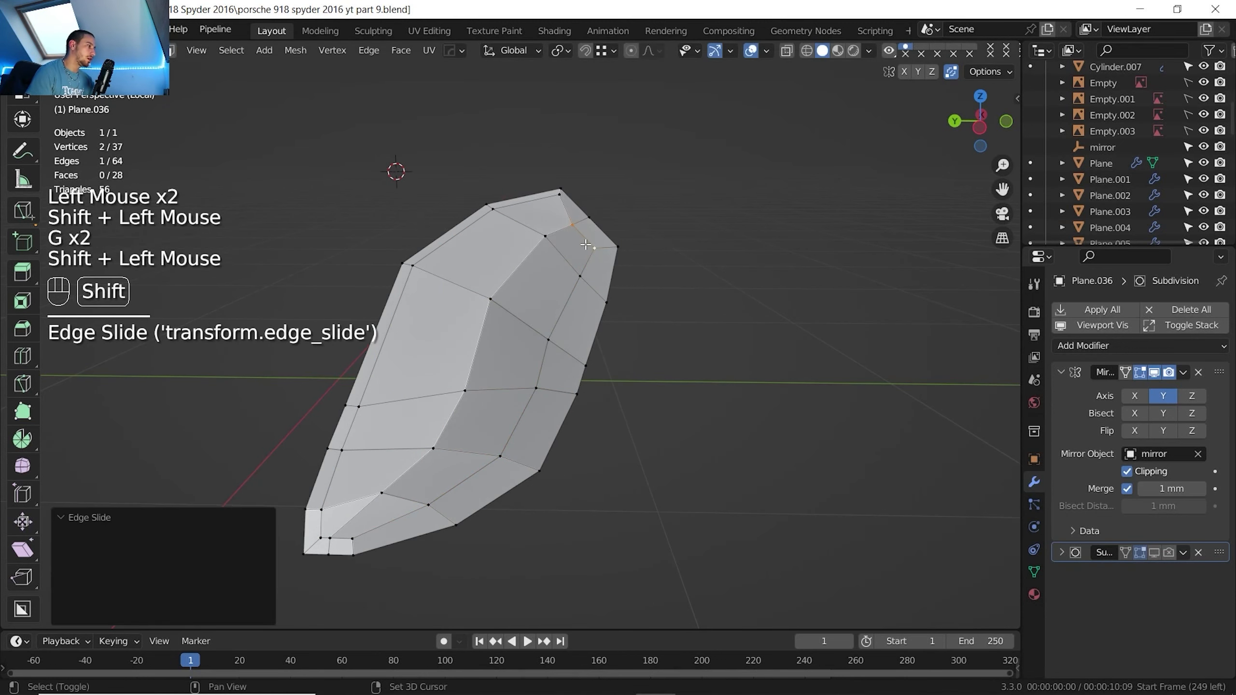
# Slide the short inset edge at the lower tip upward, away from the outline
pyautogui.click(349, 532)
pyautogui.keyDown('shift'); pyautogui.click(359, 528); pyautogui.keyUp('shift')
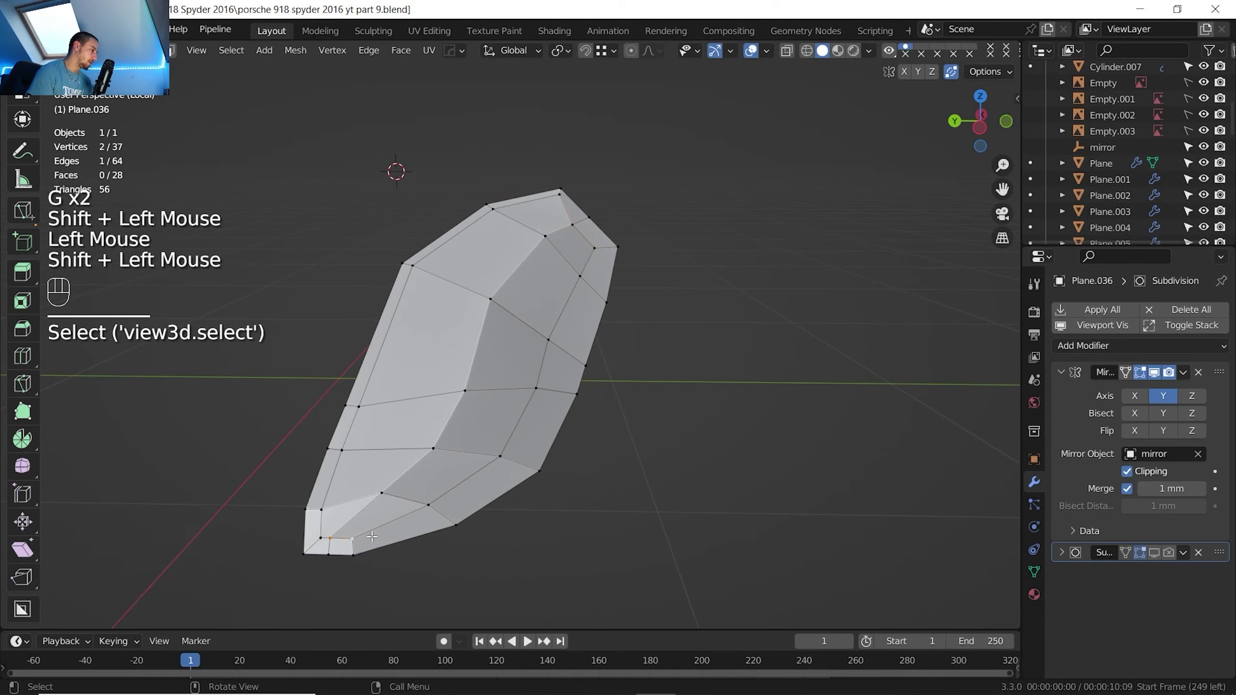
pyautogui.press('g')
pyautogui.press('g')
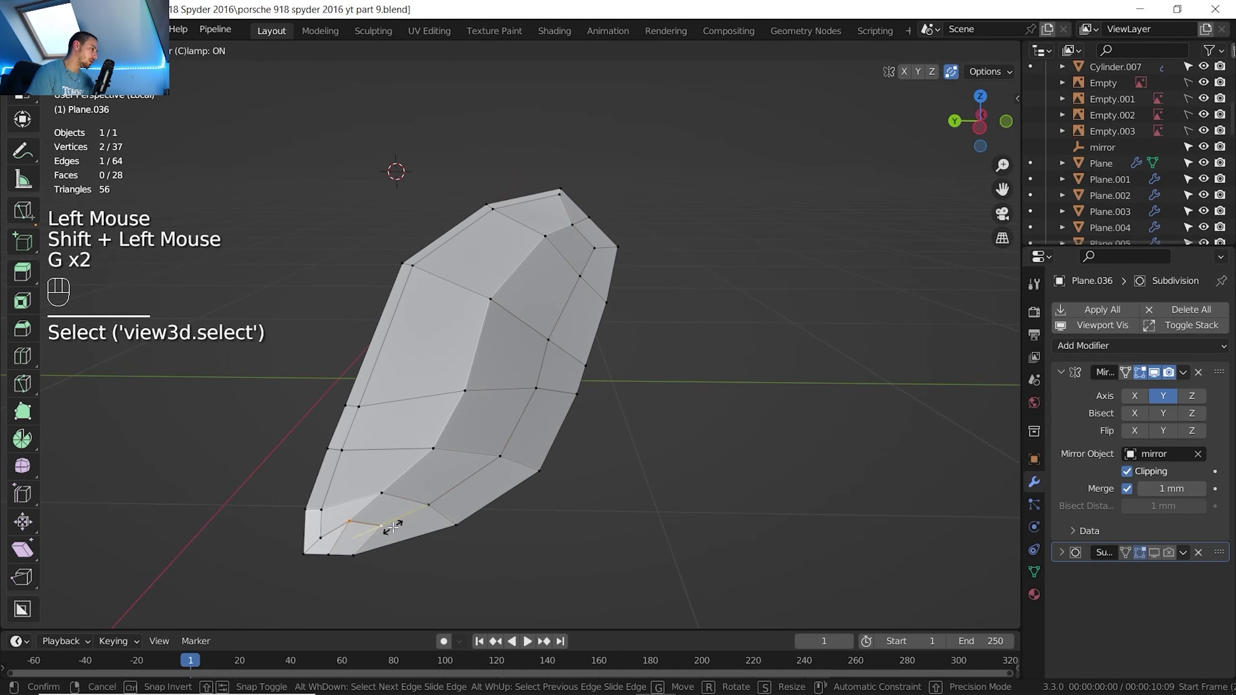
pyautogui.click(391, 527)
# Slide the inset corner vertex at the lower tip and the vertex above it inward to widen the border
pyautogui.click(321, 535)
pyautogui.press('g')
pyautogui.press('g')
pyautogui.click(322, 525)
pyautogui.click(325, 504)
pyautogui.press('g')
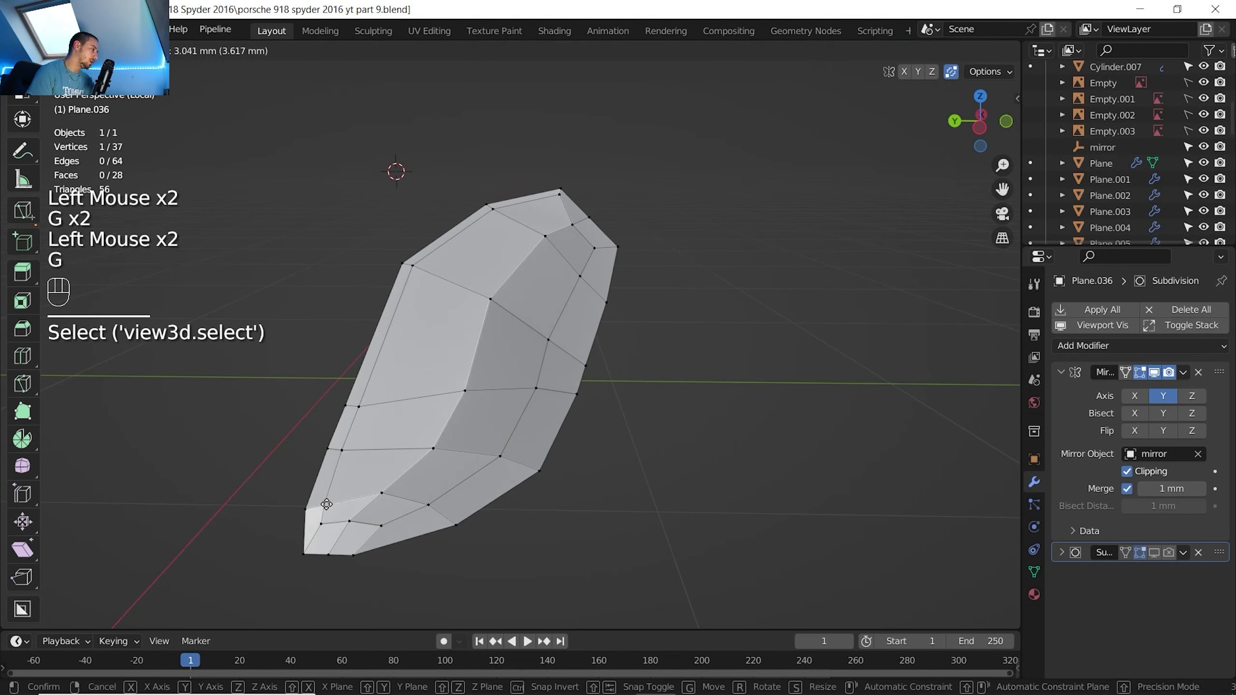
pyautogui.press('g')
pyautogui.click(329, 491)
pyautogui.click(329, 491)
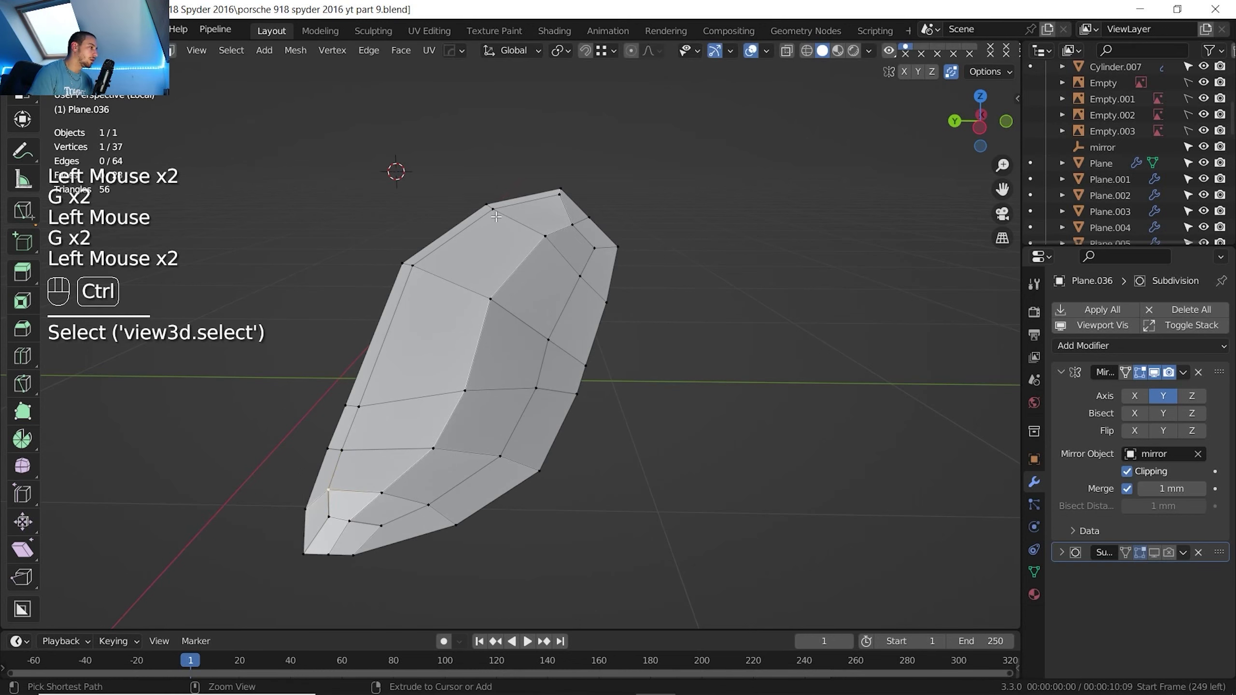
# Select the chain of inset vertices along the surface's straighter side and raise it about 8.76 mm along Z
pyautogui.keyDown('ctrl'); pyautogui.click(495, 212); pyautogui.keyUp('ctrl')
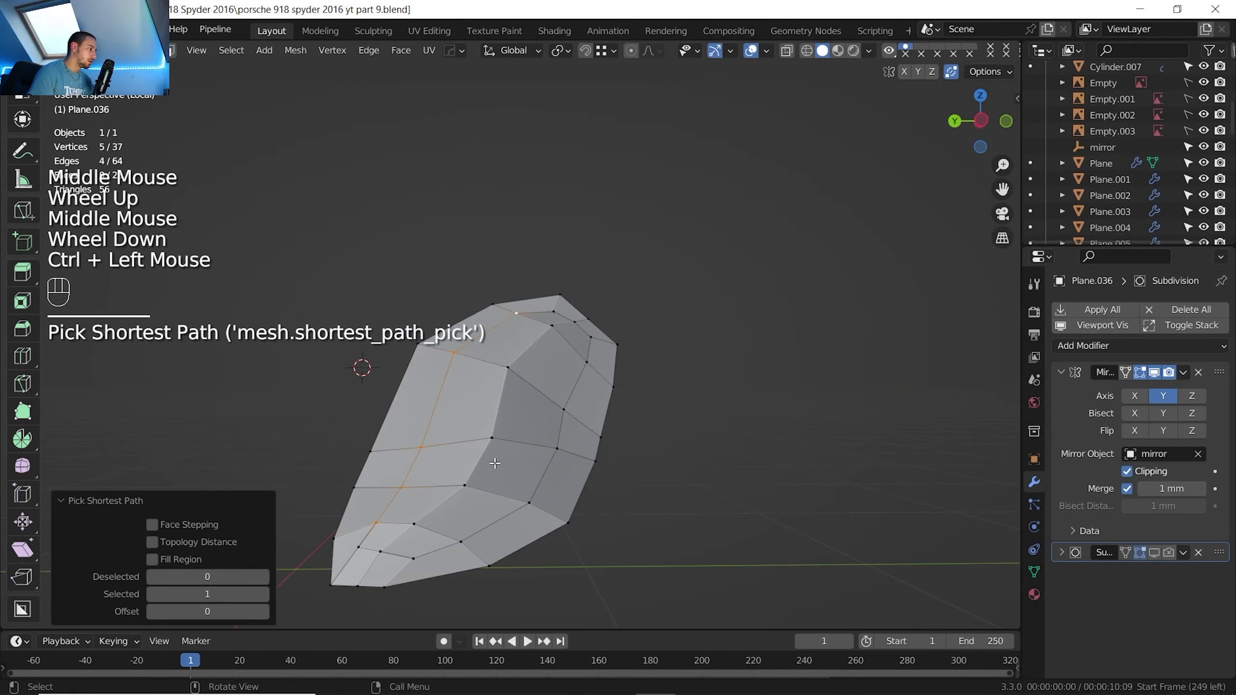
pyautogui.moveTo(495, 463); pyautogui.dragTo(474, 433, button='middle')
pyautogui.press('g')
pyautogui.press('z')
pyautogui.keyDown('shift'); pyautogui.click(524, 378); pyautogui.keyUp('shift')
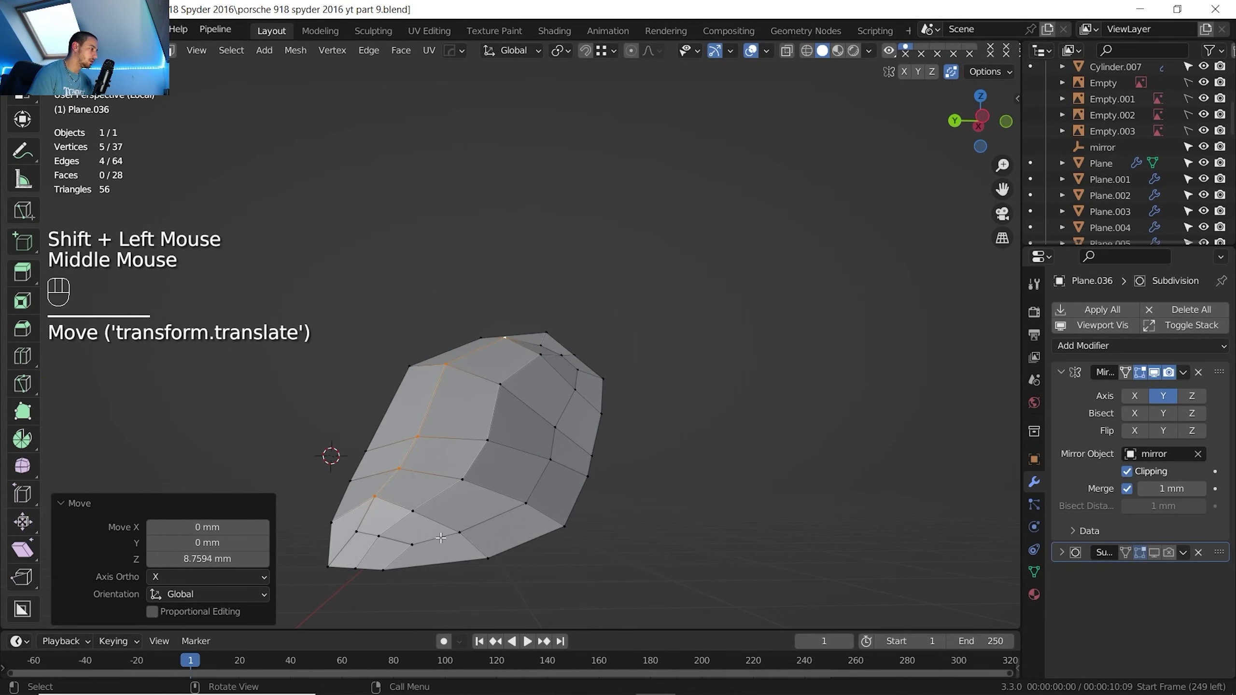
# Select the short path of inset vertices at the surface's upper end and move it vertically along Z
pyautogui.click(459, 532)
pyautogui.keyDown('ctrl'); pyautogui.click(574, 389); pyautogui.keyUp('ctrl')
pyautogui.press('g')
pyautogui.press('z')
pyautogui.moveTo(575, 389); pyautogui.dragTo(390, 414, button='middle')
pyautogui.click(558, 414)
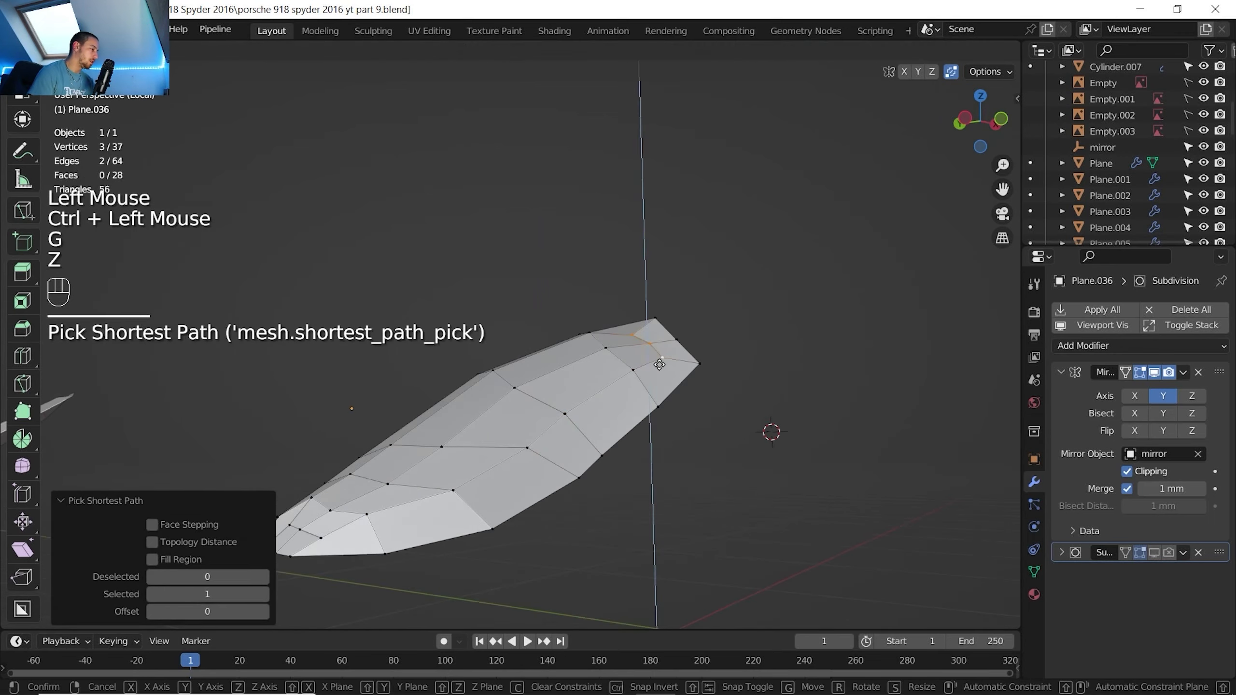
pyautogui.keyDown('shift'); pyautogui.moveTo(642, 344); pyautogui.dragTo(647, 347); pyautogui.keyUp('shift')
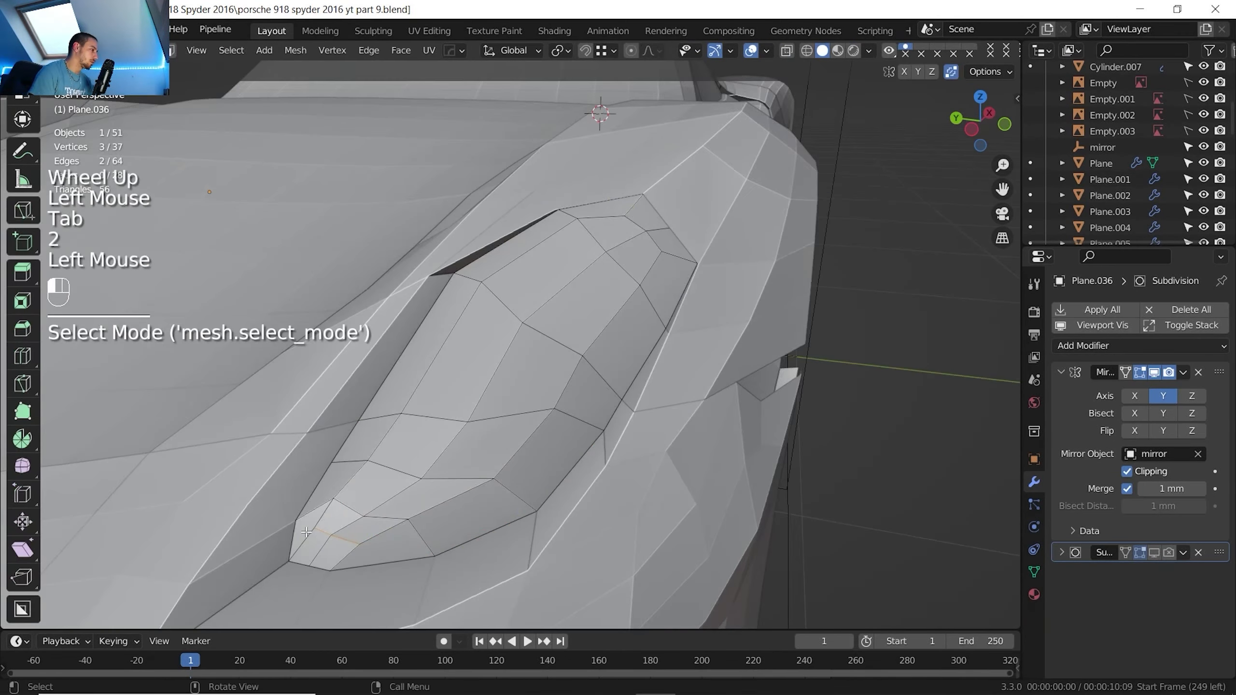
# Select the three lengthwise edge chains of the headlight surface and apply LoopTools Relax with 25 iterations
pyautogui.click(620, 223)
pyautogui.keyDown('ctrl'); pyautogui.click(616, 221); pyautogui.keyUp('ctrl')
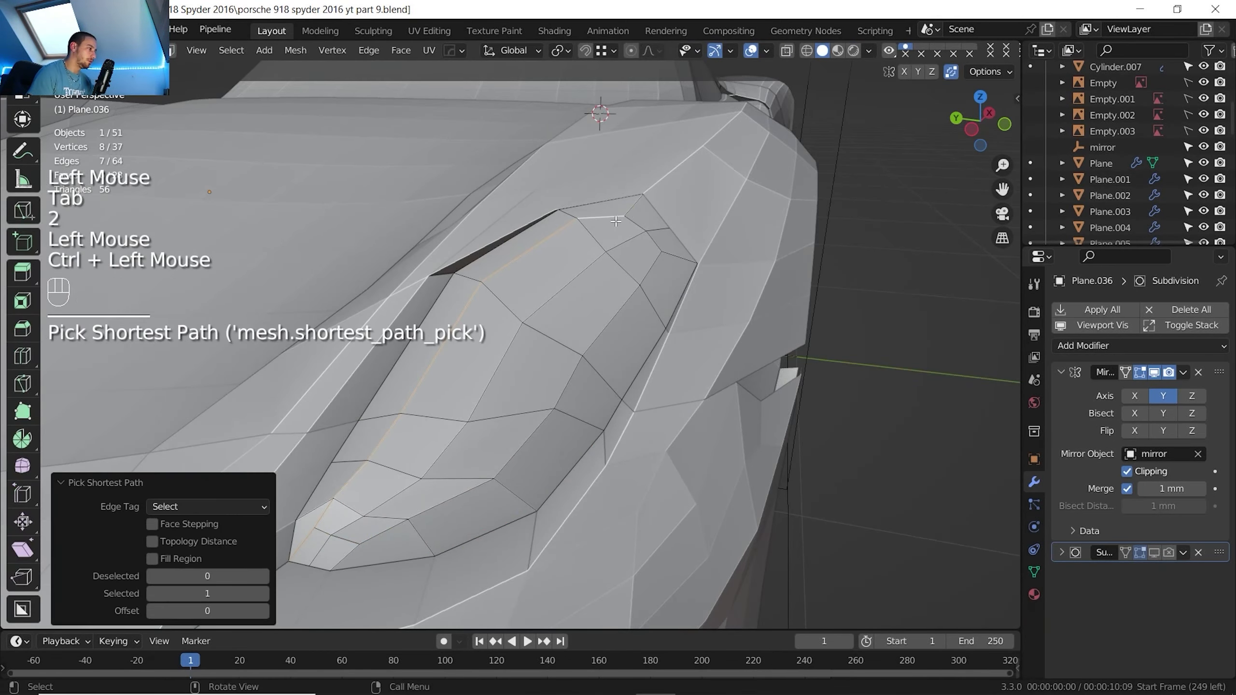
pyautogui.keyDown('shift'); pyautogui.click(342, 559); pyautogui.keyUp('shift')
pyautogui.keyDown('ctrl'); pyautogui.click(650, 268); pyautogui.keyUp('ctrl')
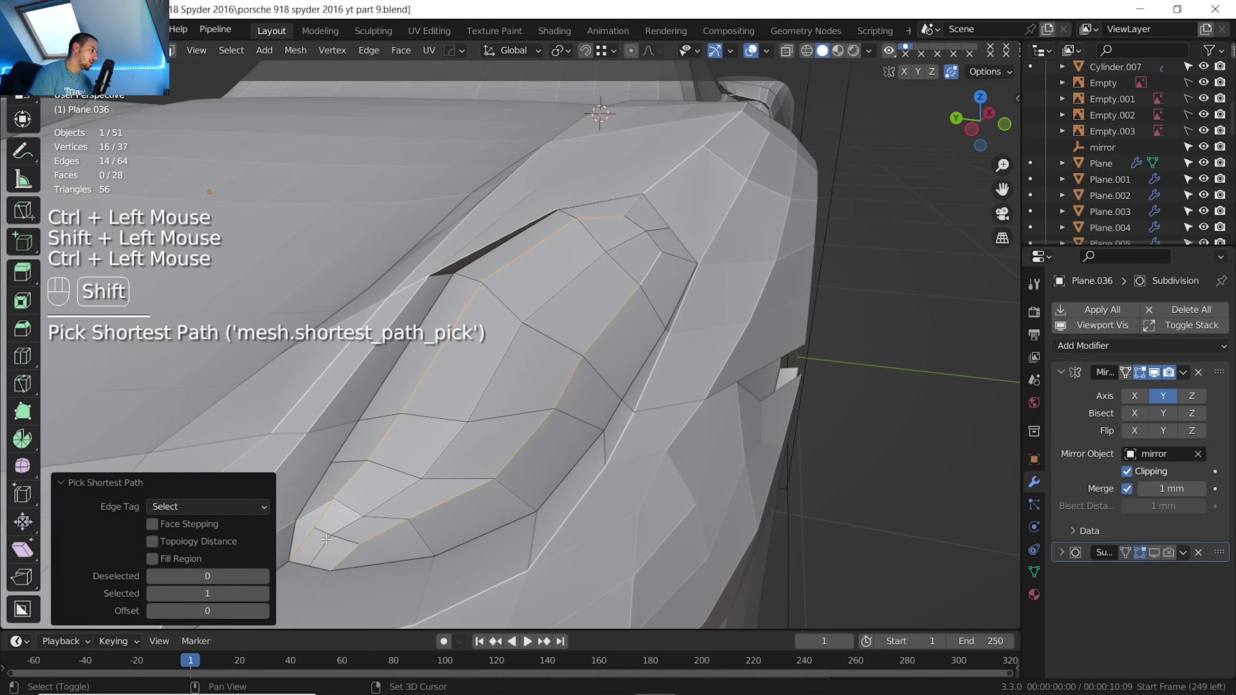
pyautogui.keyDown('shift'); pyautogui.click(321, 549); pyautogui.keyUp('shift')
pyautogui.keyDown('ctrl'); pyautogui.click(416, 451); pyautogui.keyUp('ctrl')
pyautogui.moveTo(415, 452); pyautogui.dragTo(626, 238, button='middle')
pyautogui.rightClick(579, 240)
pyautogui.moveTo(578, 112)
pyautogui.click(677, 205)
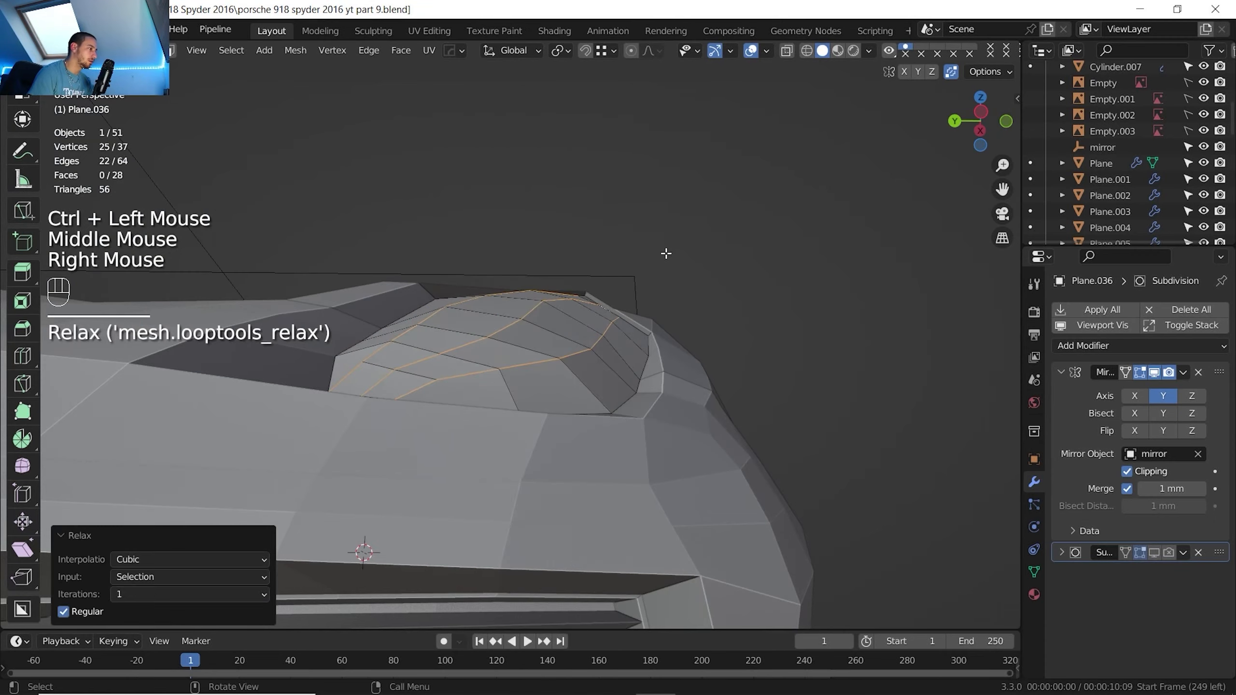
pyautogui.scroll(-2, 589, 300)
pyautogui.moveTo(589, 301); pyautogui.dragTo(579, 384, button='middle')
pyautogui.click(229, 594)
pyautogui.click(234, 498)
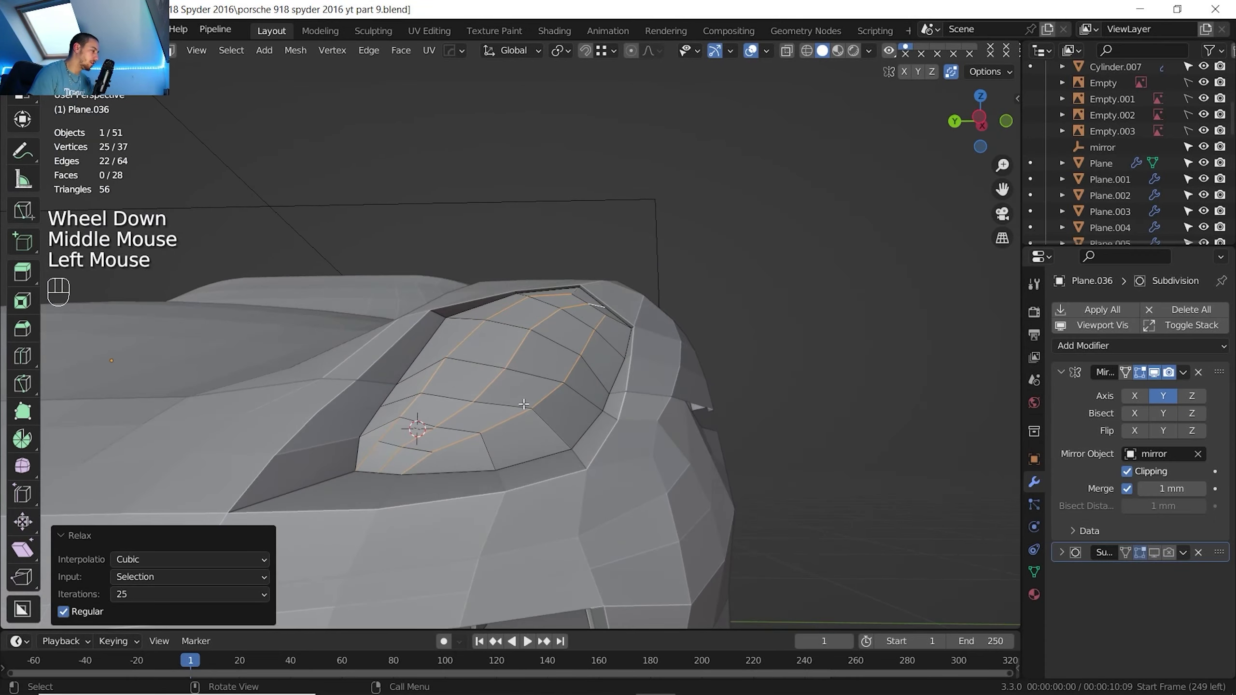
# Slide the two outer vertices of the short inset row at the lower tip away from the outline
pyautogui.scroll(-1, 544, 382)
pyautogui.moveTo(545, 379); pyautogui.dragTo(457, 444, button='middle')
pyautogui.scroll(2, 450, 447)
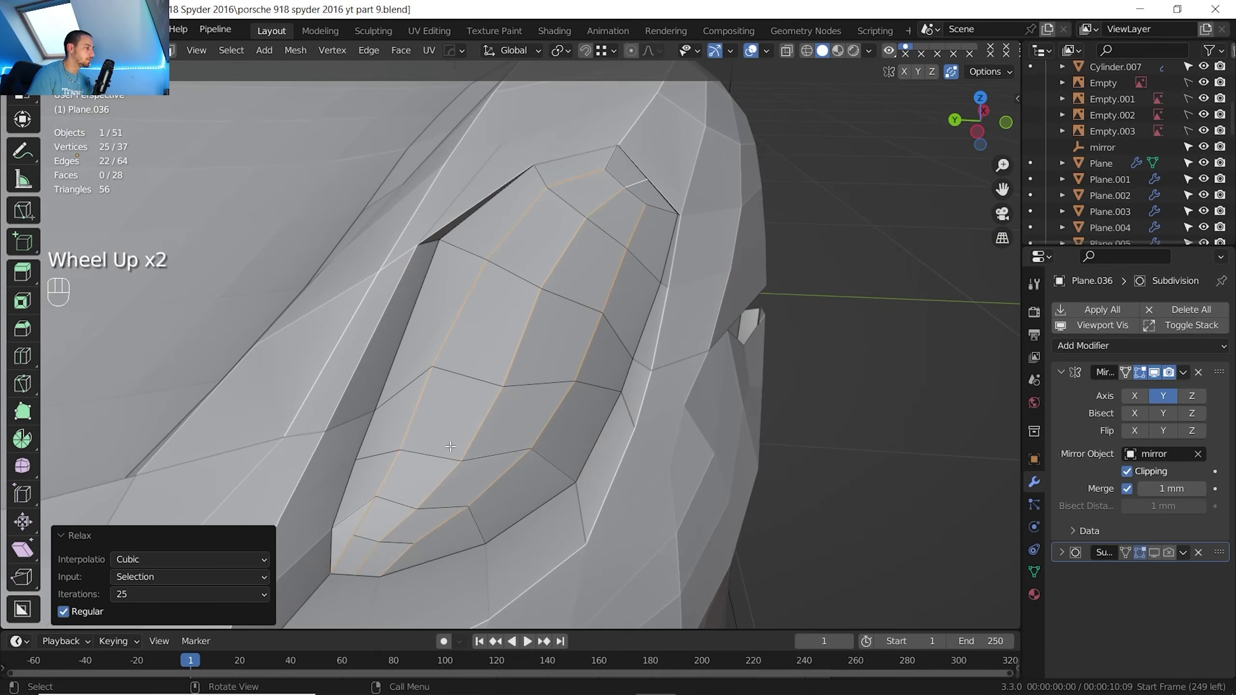
pyautogui.click(396, 544)
pyautogui.press('1')
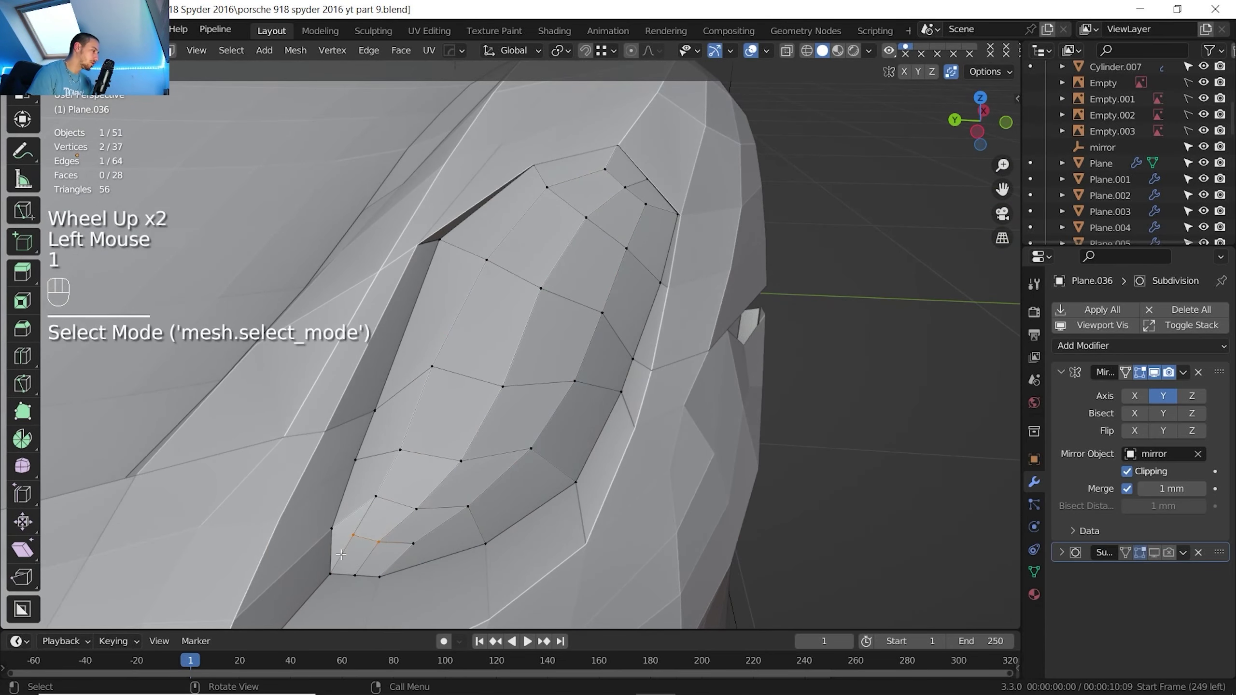
pyautogui.click(349, 540)
pyautogui.keyDown('shift'); pyautogui.click(409, 542); pyautogui.keyUp('shift')
pyautogui.press('g')
pyautogui.press('g')
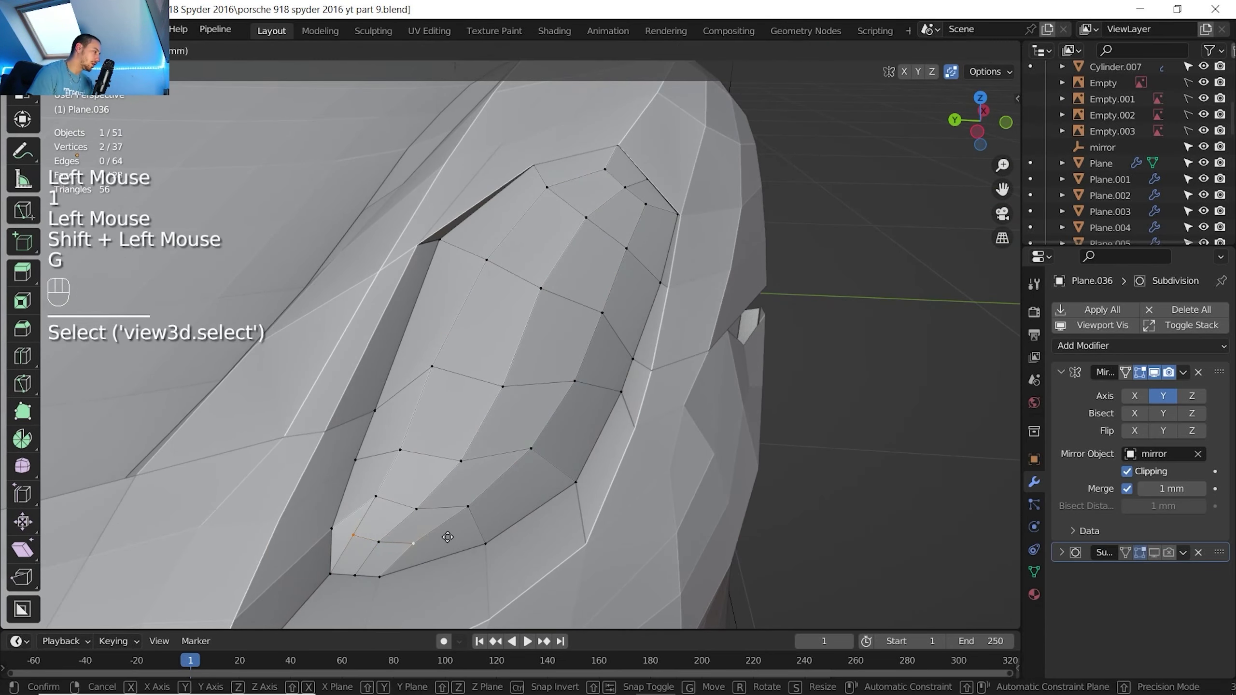
pyautogui.click(382, 510)
# Slide the next inset vertex on the straighter side toward the outline, and the tip vertex below it inward by a factor of about 0.301
pyautogui.click(377, 499)
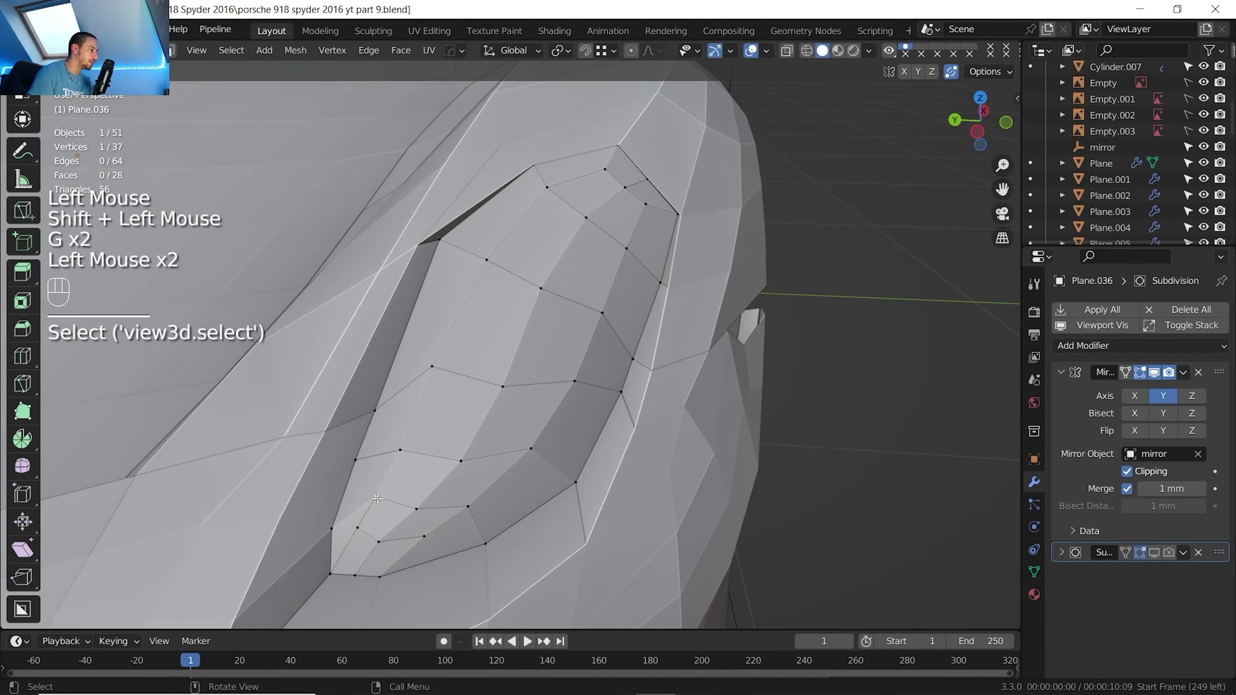
pyautogui.press('g')
pyautogui.press('g')
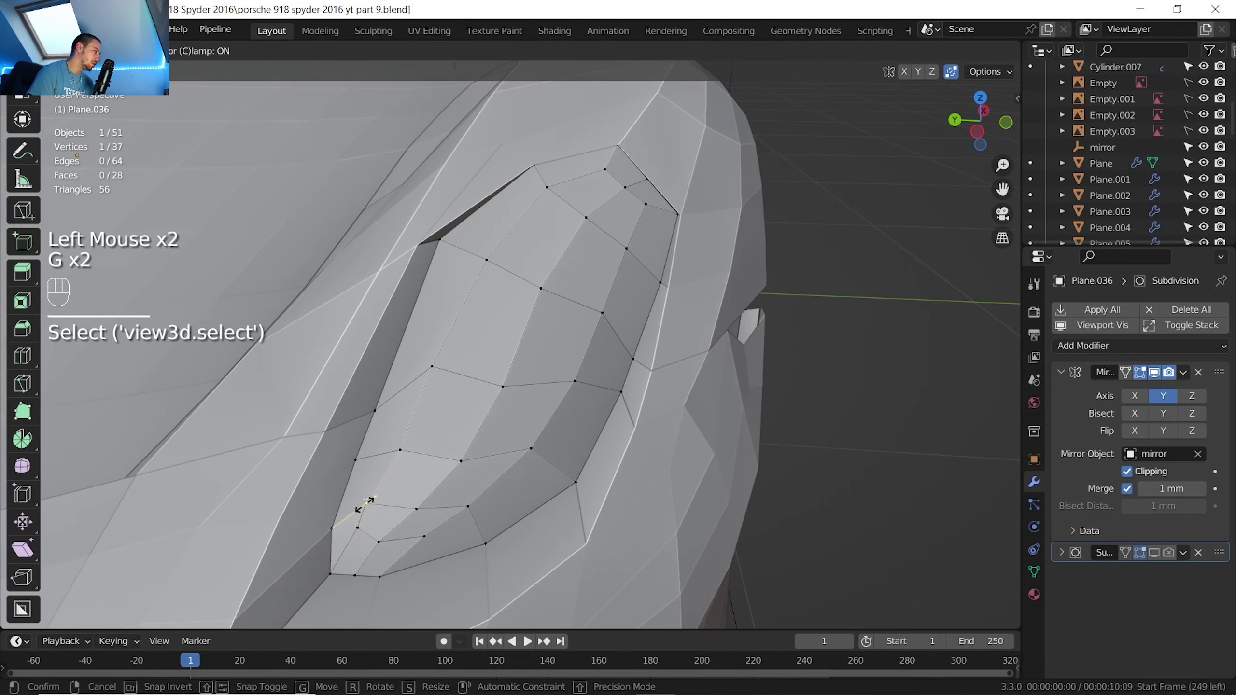
pyautogui.click(366, 502)
pyautogui.click(358, 527)
pyautogui.press('g')
pyautogui.press('g')
pyautogui.click(369, 530)
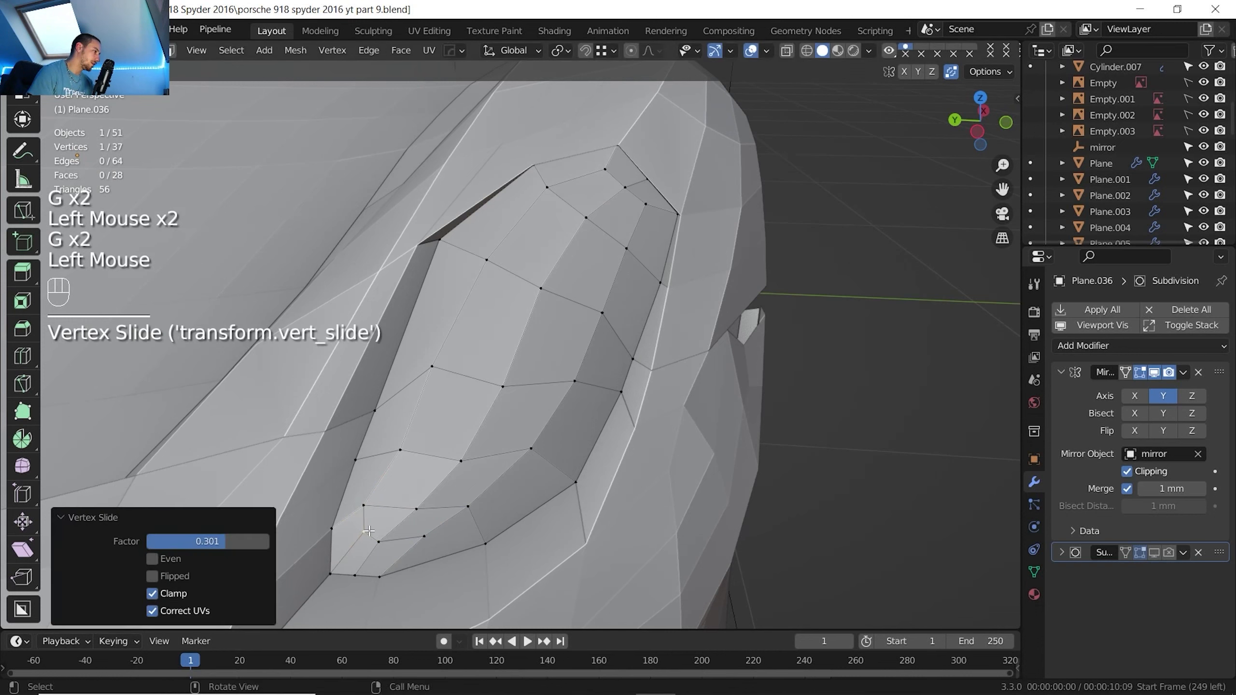
# Select the four crosswise edge chains above the lower tip and relax them with LoopTools at 25 iterations
pyautogui.press('2')
pyautogui.click(358, 511)
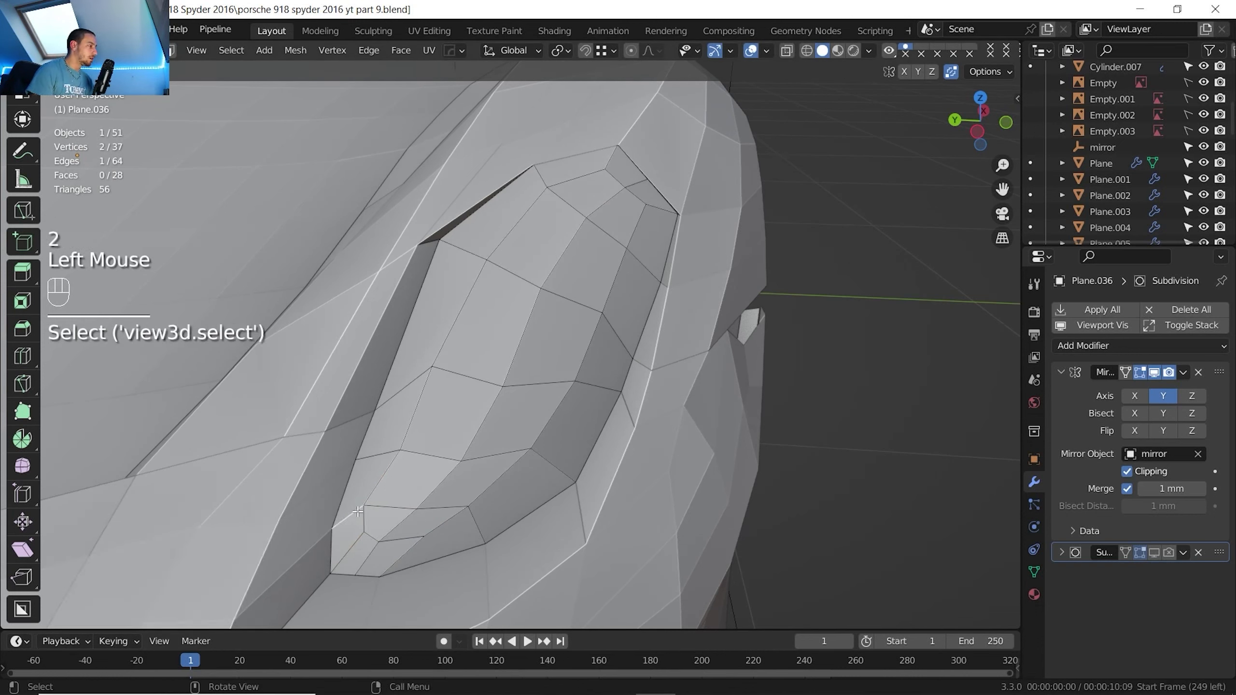
pyautogui.keyDown('ctrl'); pyautogui.click(554, 464); pyautogui.keyUp('ctrl')
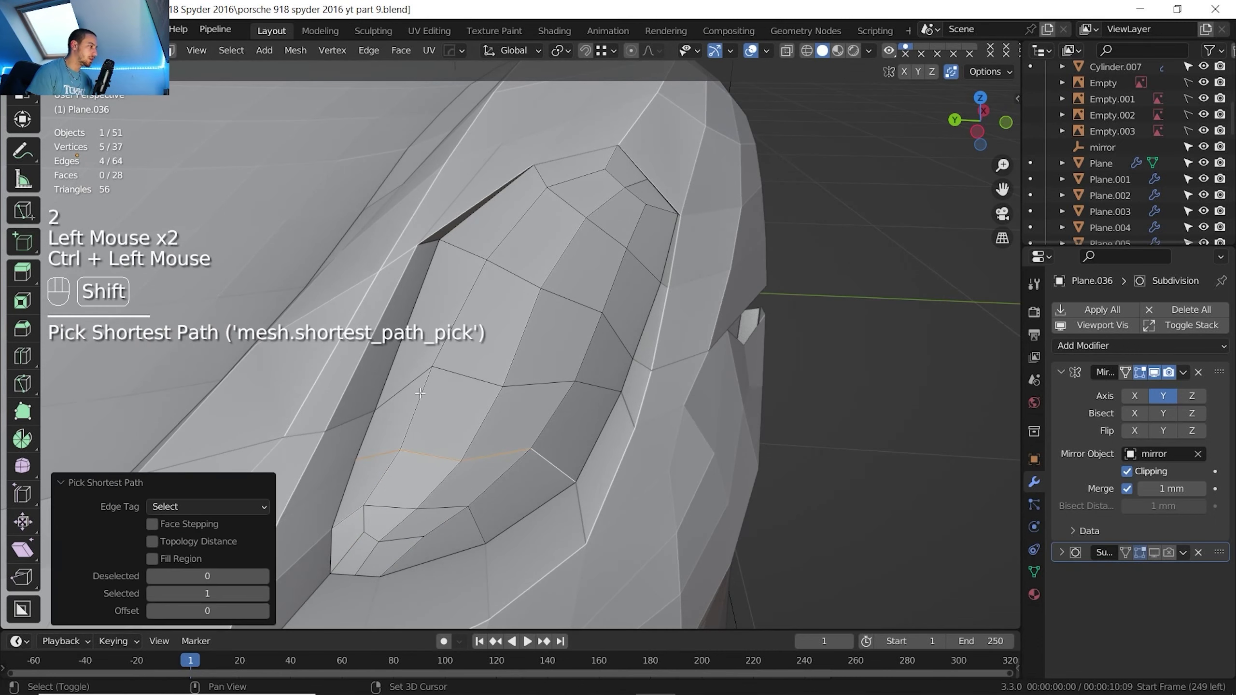
pyautogui.keyDown('shift'); pyautogui.click(405, 386); pyautogui.keyUp('shift')
pyautogui.keyDown('ctrl'); pyautogui.click(594, 381); pyautogui.keyUp('ctrl')
pyautogui.keyDown('shift'); pyautogui.click(464, 249); pyautogui.keyUp('shift')
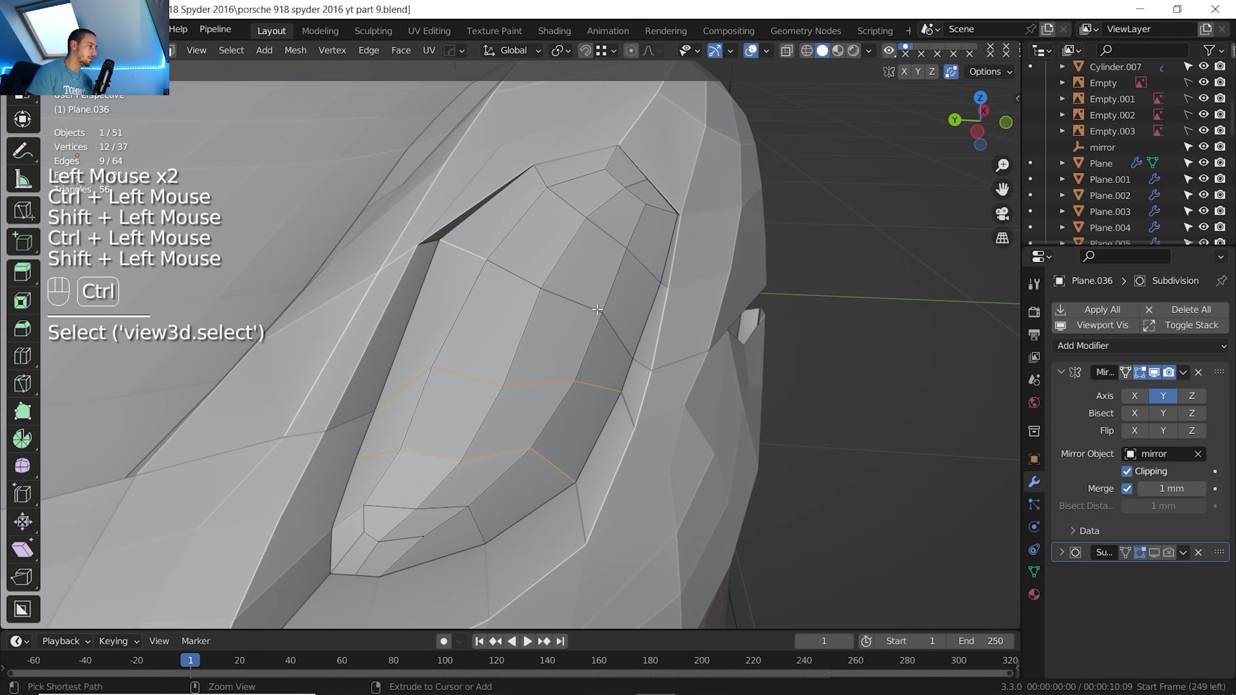
pyautogui.keyDown('ctrl'); pyautogui.click(616, 335); pyautogui.keyUp('ctrl')
pyautogui.keyDown('shift'); pyautogui.click(543, 178); pyautogui.keyUp('shift')
pyautogui.keyDown('ctrl'); pyautogui.click(642, 265); pyautogui.keyUp('ctrl')
pyautogui.rightClick(638, 270)
pyautogui.scroll(-1, 528, 346)
pyautogui.moveTo(528, 345); pyautogui.dragTo(430, 361, button='middle')
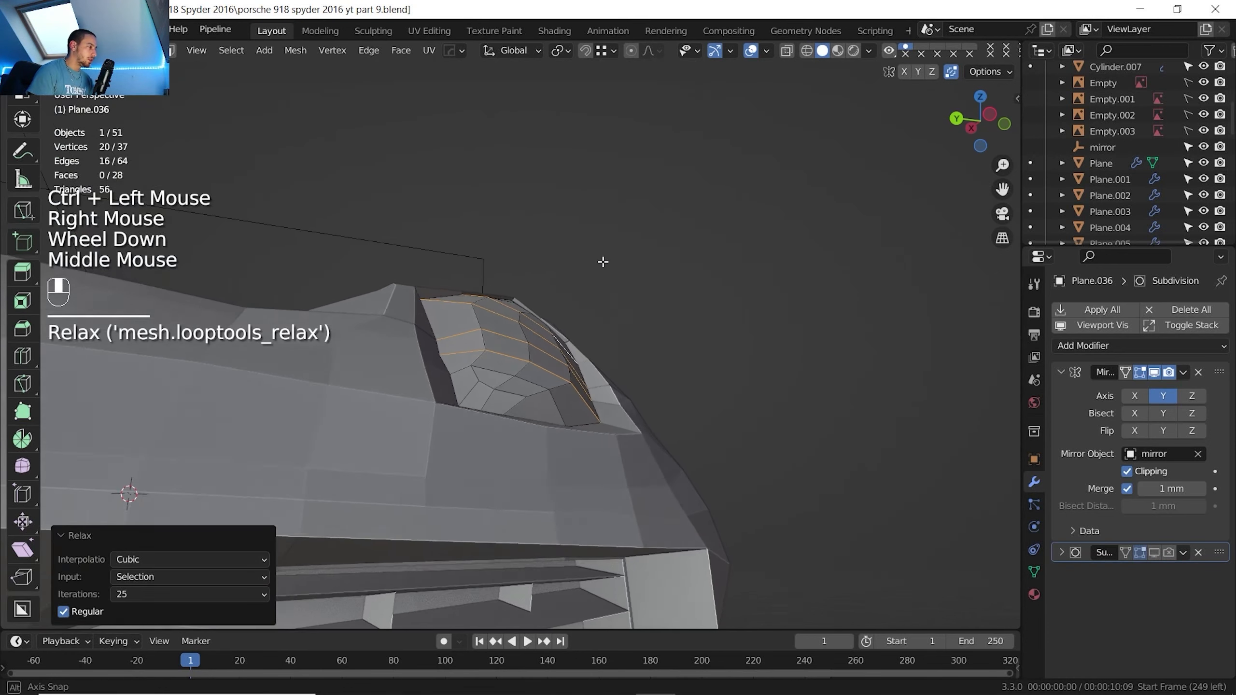
# Slide the two inset corner vertices at the surface's upper end inward, away from the outline
pyautogui.press('Tab')
pyautogui.scroll(-2, 535, 334)
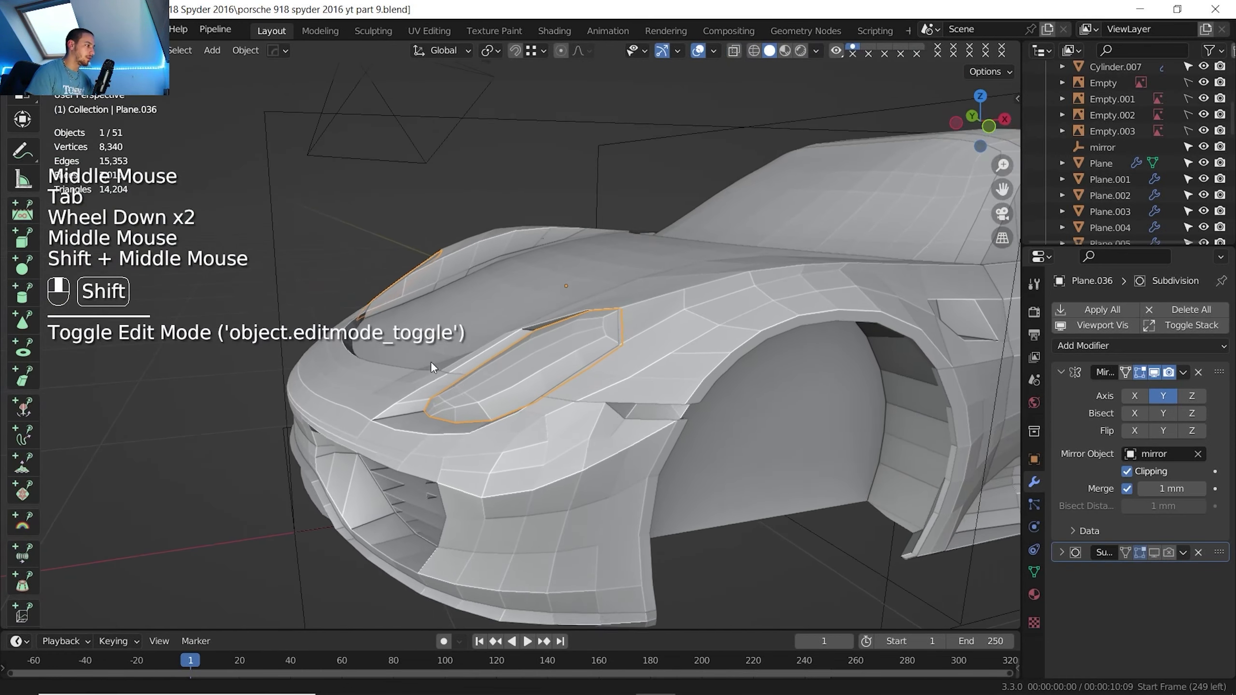
pyautogui.press('Tab')
pyautogui.press('1')
pyautogui.click(472, 386)
pyautogui.keyDown('shift'); pyautogui.click(510, 447); pyautogui.keyUp('shift')
pyautogui.press('g')
pyautogui.press('g')
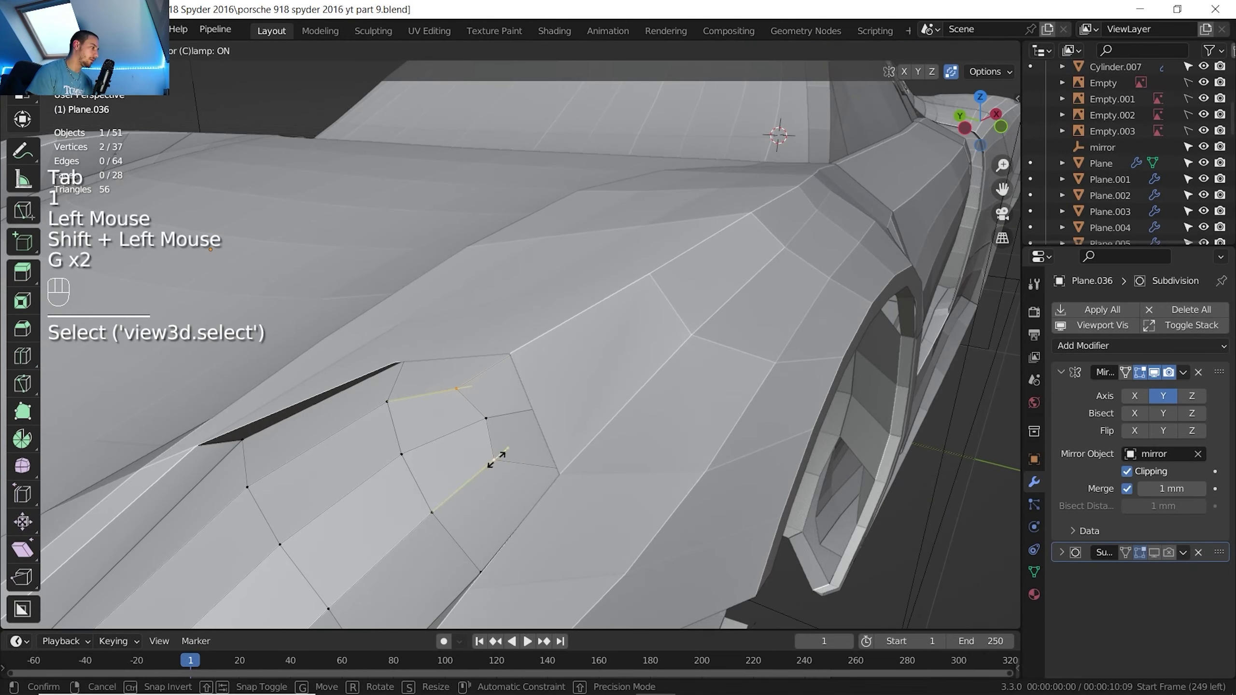
pyautogui.click(492, 463)
# Leave mesh editing and show the Subdivision modifier in the viewport to examine the smoothed headlight surface
pyautogui.press('Tab')
pyautogui.scroll(-4, 497, 461)
pyautogui.keyDown('shift'); pyautogui.moveTo(496, 461); pyautogui.dragTo(545, 438, button='middle'); pyautogui.keyUp('shift')
pyautogui.moveTo(545, 439); pyautogui.dragTo(596, 410, button='middle')
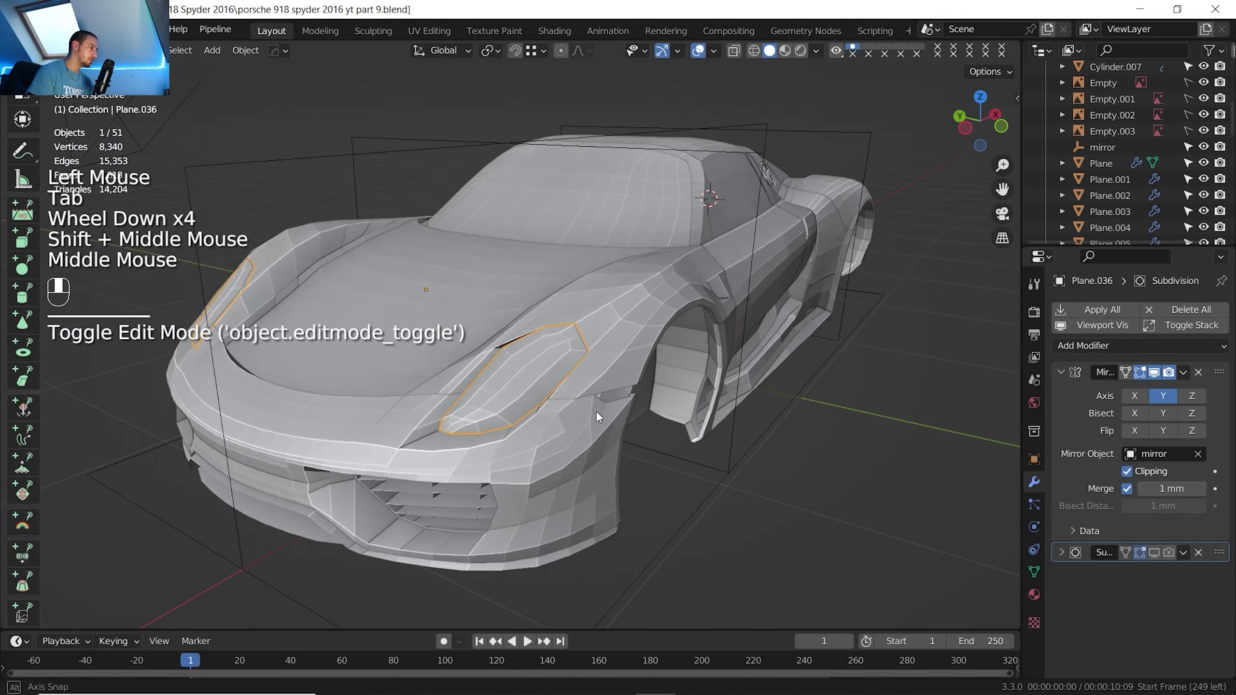
pyautogui.scroll(1, 654, 379)
pyautogui.click(1154, 553)
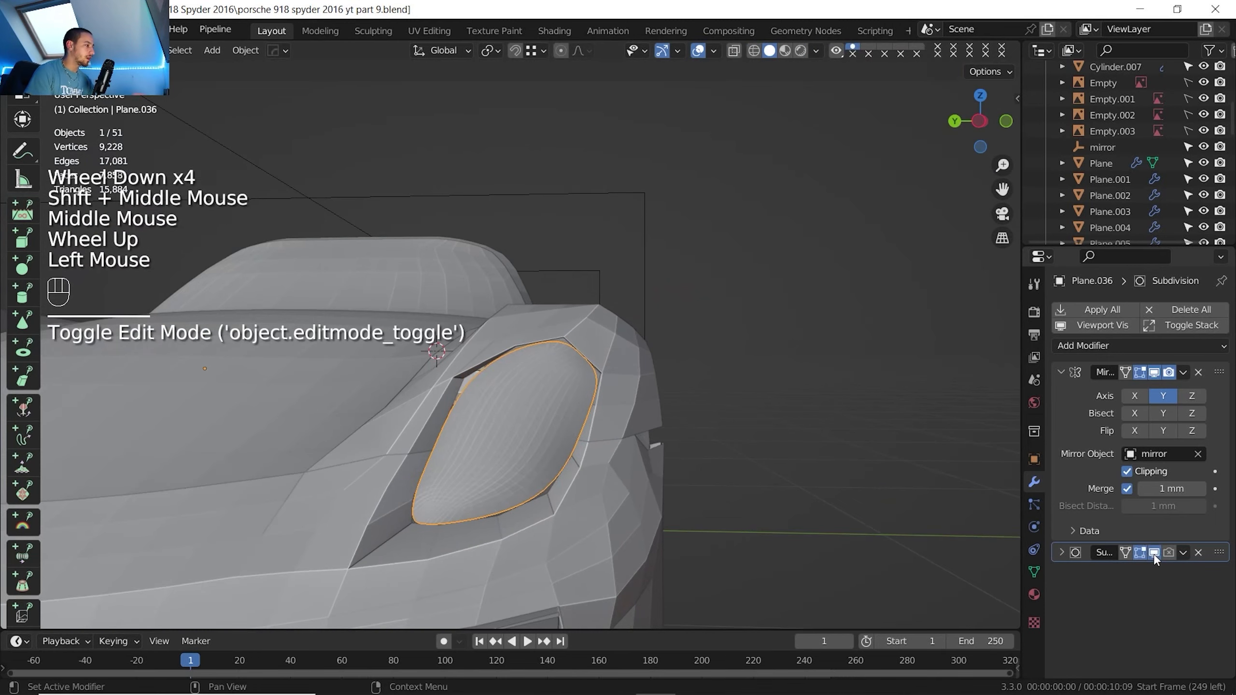
pyautogui.scroll(1, 529, 467)
pyautogui.moveTo(531, 460); pyautogui.dragTo(545, 385, button='middle')
pyautogui.keyDown('shift'); pyautogui.moveTo(545, 385); pyautogui.dragTo(479, 390, button='middle'); pyautogui.keyUp('shift')
pyautogui.scroll(1, 479, 389)
# Slide the inset vertex near the lower tip on the straighter side to refine the smoothed border
pyautogui.press('Tab')
pyautogui.moveTo(481, 388)
pyautogui.mouseDown(button='middle')
pyautogui.moveTo(494, 393)
pyautogui.moveTo(482, 404)
pyautogui.mouseUp(button='middle')
pyautogui.scroll(1, 482, 404)
pyautogui.scroll(-1, 481, 404)
pyautogui.click(421, 442)
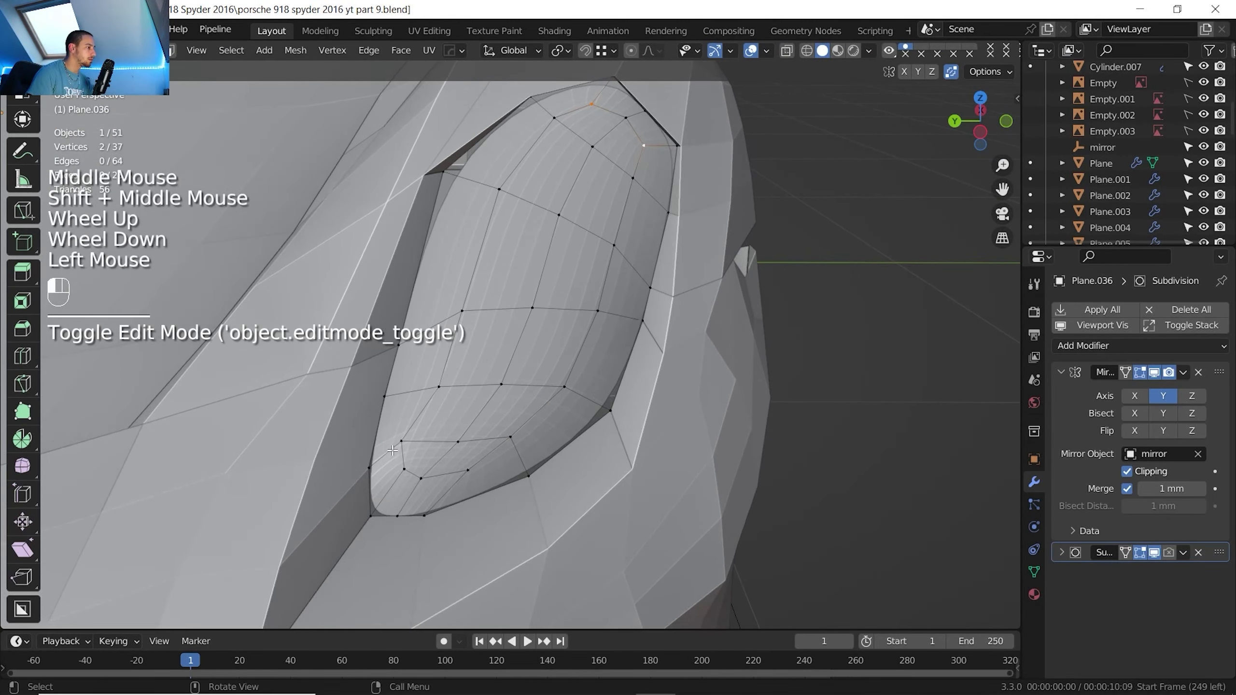
pyautogui.press('g')
pyautogui.press('g')
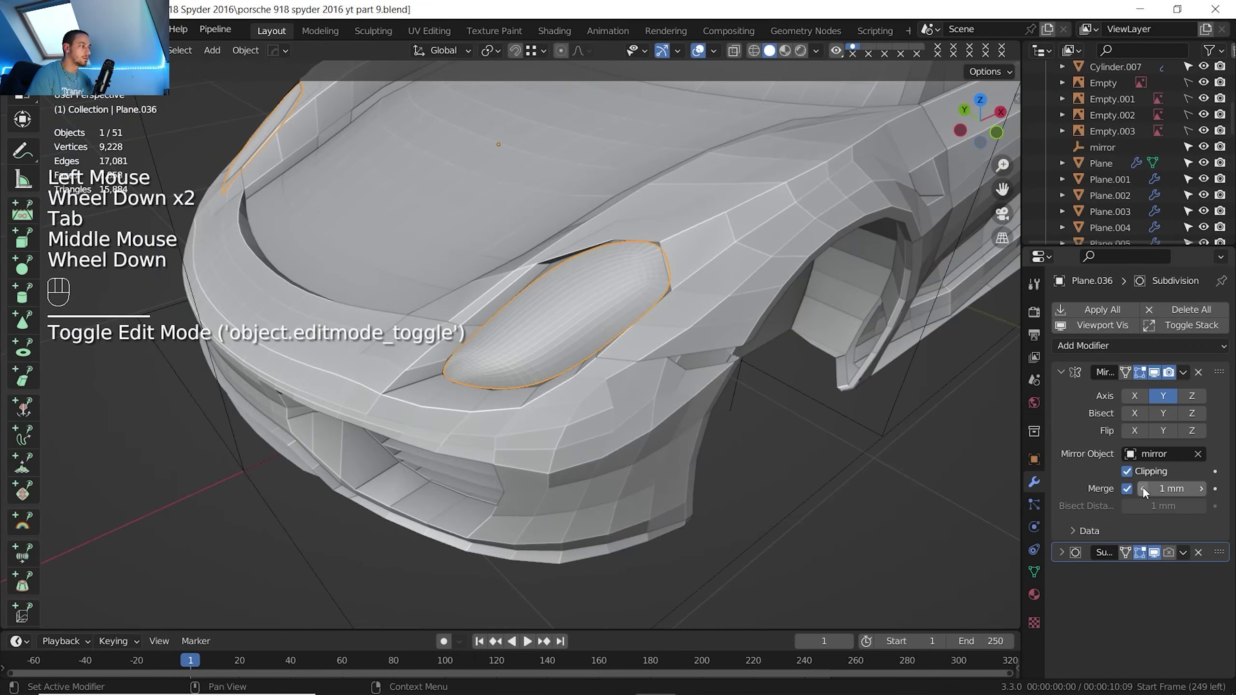
# Hide the headlight surface's Subdivision modifier in the viewport and inspect the unsmoothed shape against the body
pyautogui.click(1154, 553)
pyautogui.moveTo(628, 263); pyautogui.dragTo(680, 256, button='middle')
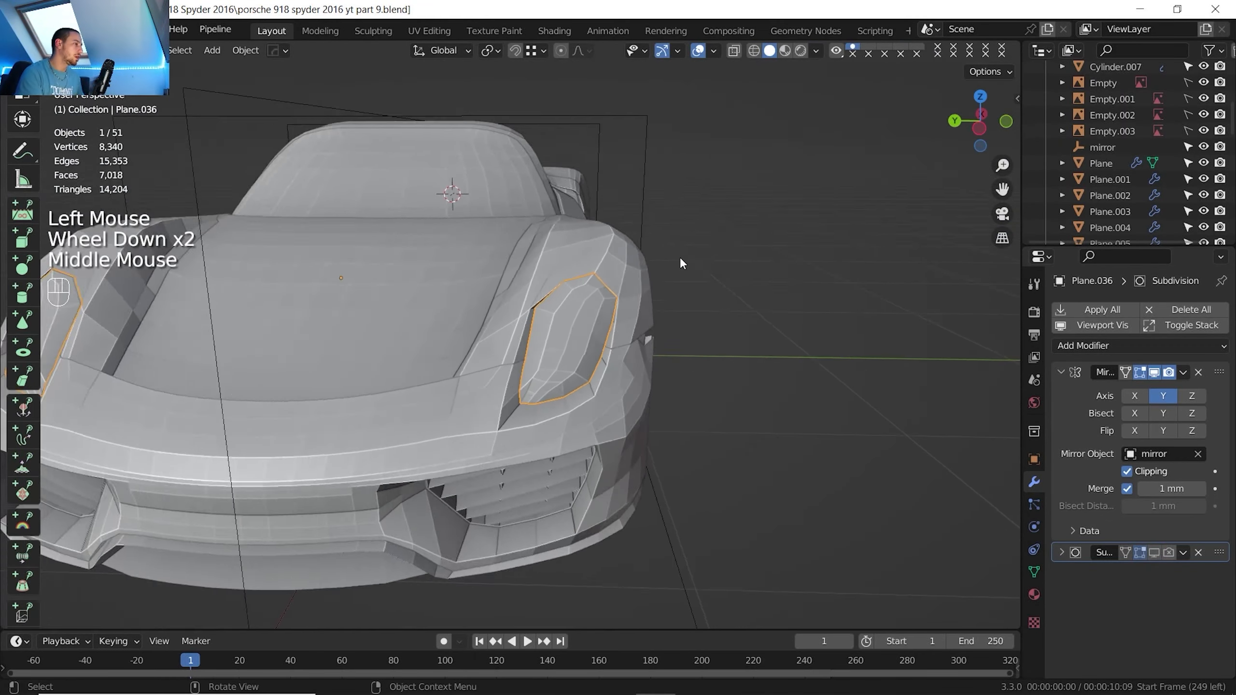
pyautogui.scroll(2, 652, 297)
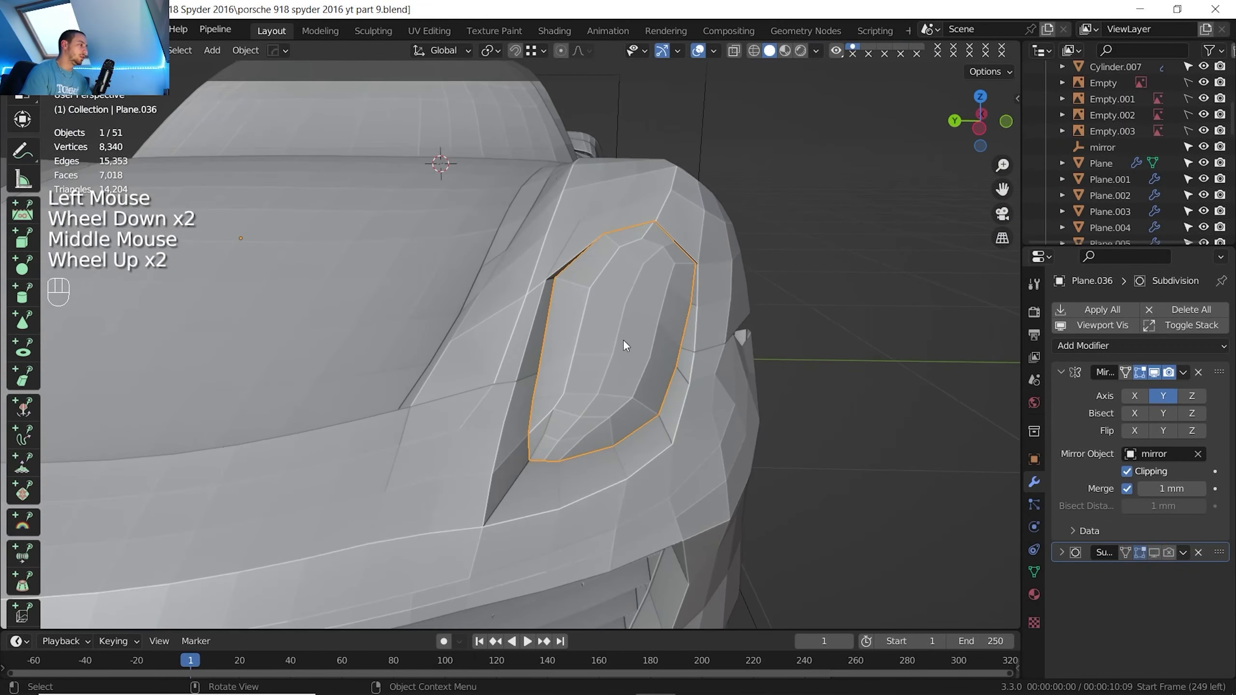
pyautogui.moveTo(623, 339); pyautogui.dragTo(567, 341, button='middle')
pyautogui.keyDown('shift'); pyautogui.moveTo(566, 341); pyautogui.dragTo(598, 337, button='middle'); pyautogui.keyUp('shift')
# Isolate the headlight surface in local view and save the Blender file
pyautogui.click(598, 337)
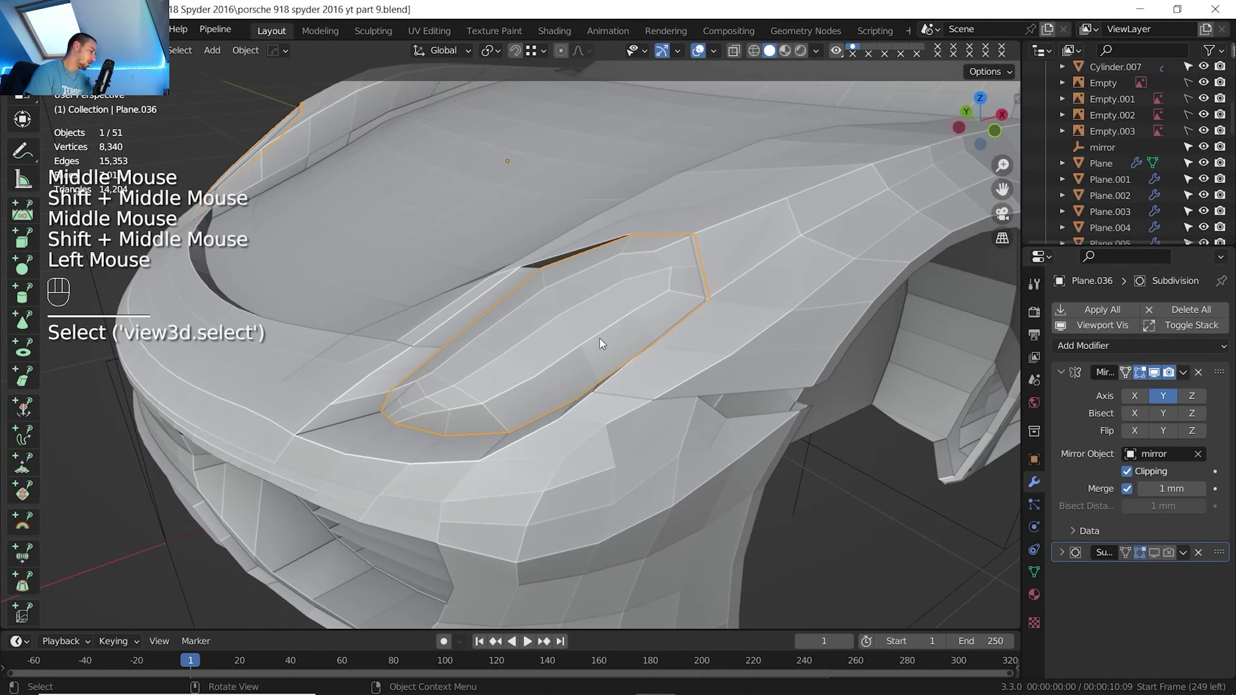
pyautogui.press('1')
pyautogui.press('/')
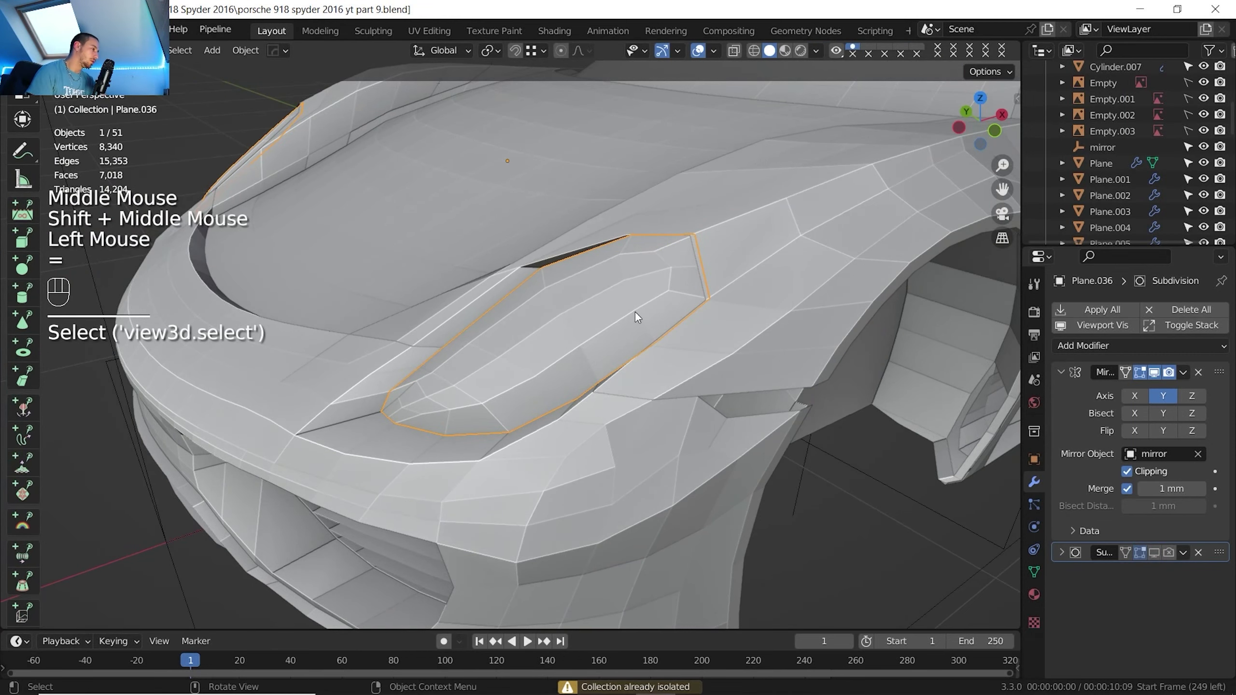
pyautogui.moveTo(617, 333); pyautogui.dragTo(558, 374, button='middle')
pyautogui.scroll(2, 603, 411)
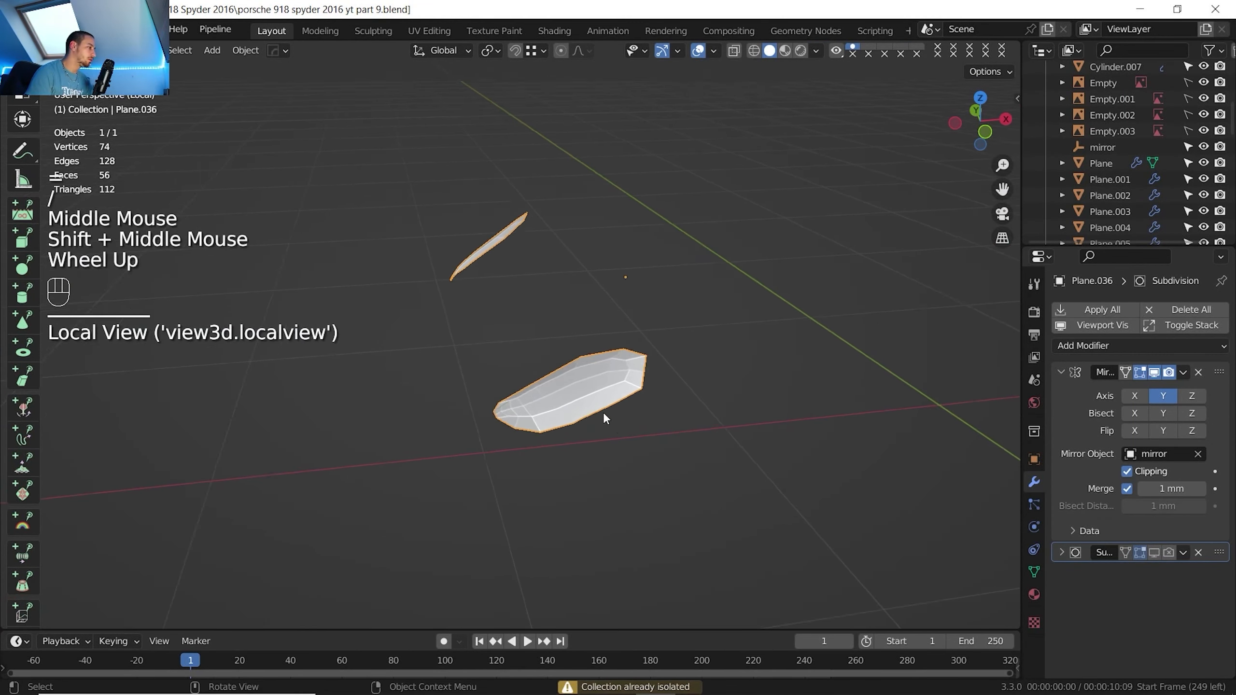
pyautogui.click(34, 30)
pyautogui.click(59, 174)
pyautogui.scroll(2, 568, 368)
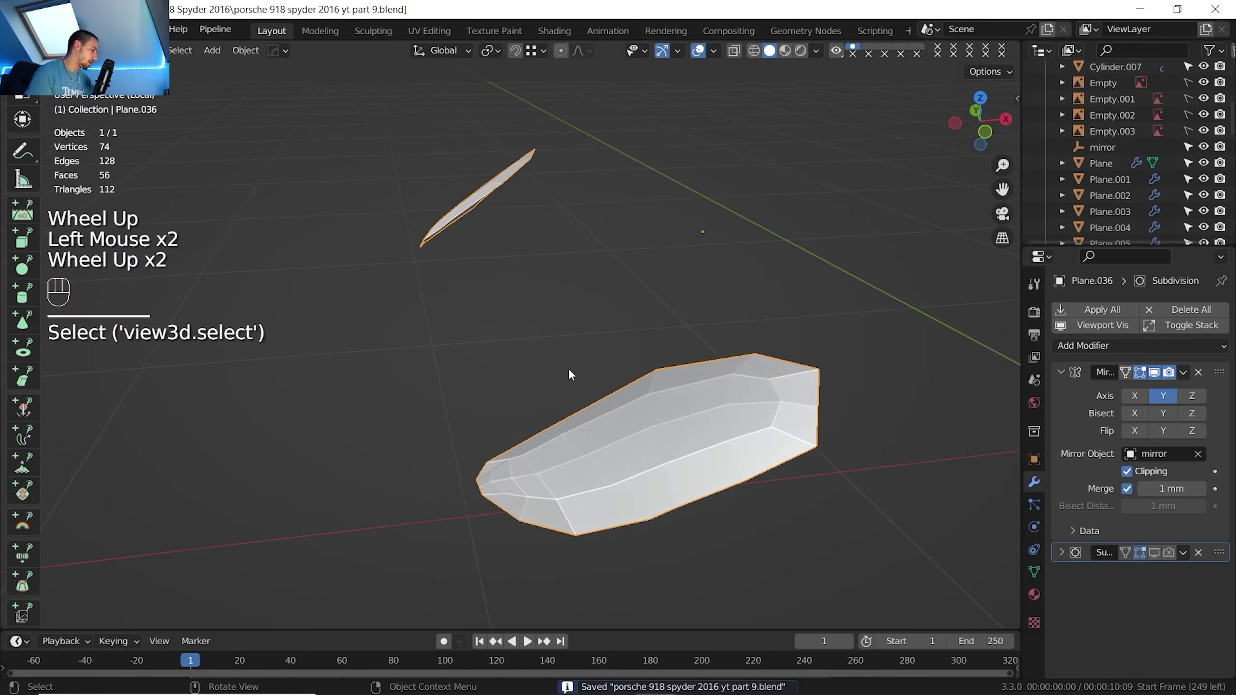
# Select the headlight surface's outer boundary edge loop, duplicate it in place and separate the copy into its own object
pyautogui.press('Tab')
pyautogui.keyDown('shift'); pyautogui.moveTo(605, 402); pyautogui.dragTo(573, 381, button='middle'); pyautogui.keyUp('shift')
pyautogui.press('2')
pyautogui.keyDown('super'); pyautogui.click(429, 345); pyautogui.keyUp('super')
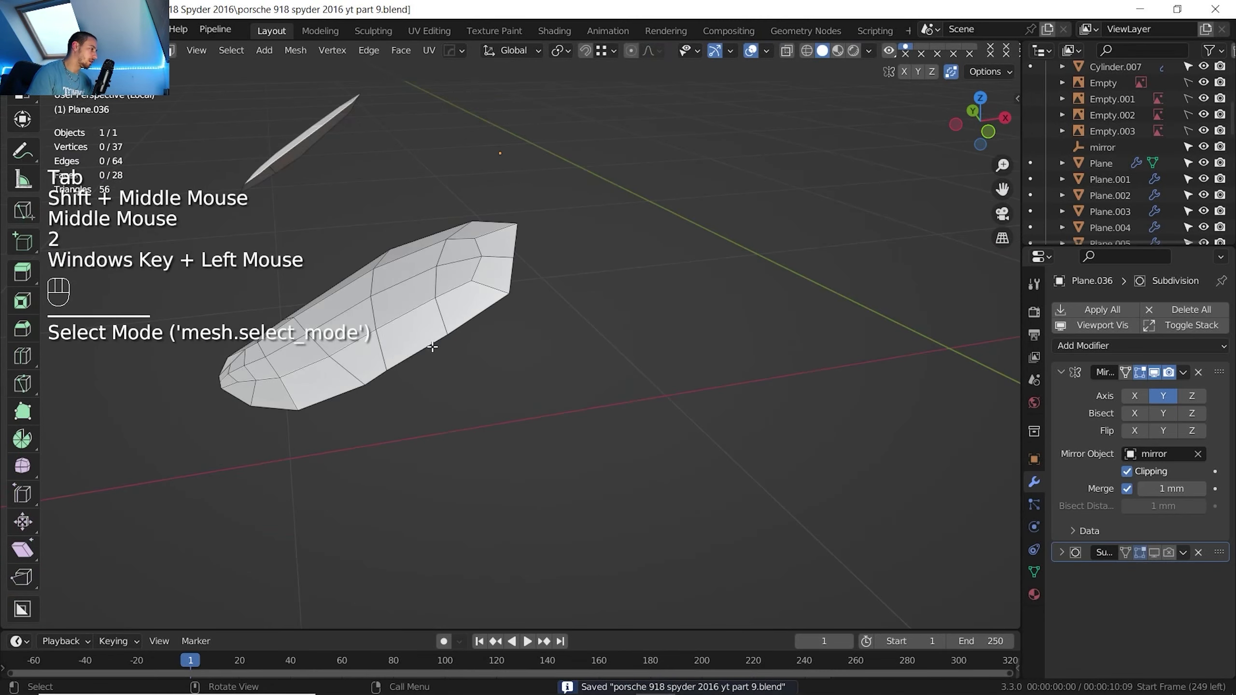
pyautogui.keyDown('alt'); pyautogui.click(429, 346); pyautogui.keyUp('alt')
pyautogui.moveTo(429, 346); pyautogui.dragTo(535, 340, button='middle')
pyautogui.hotkey('shift', 'd')
pyautogui.rightClick(632, 302)
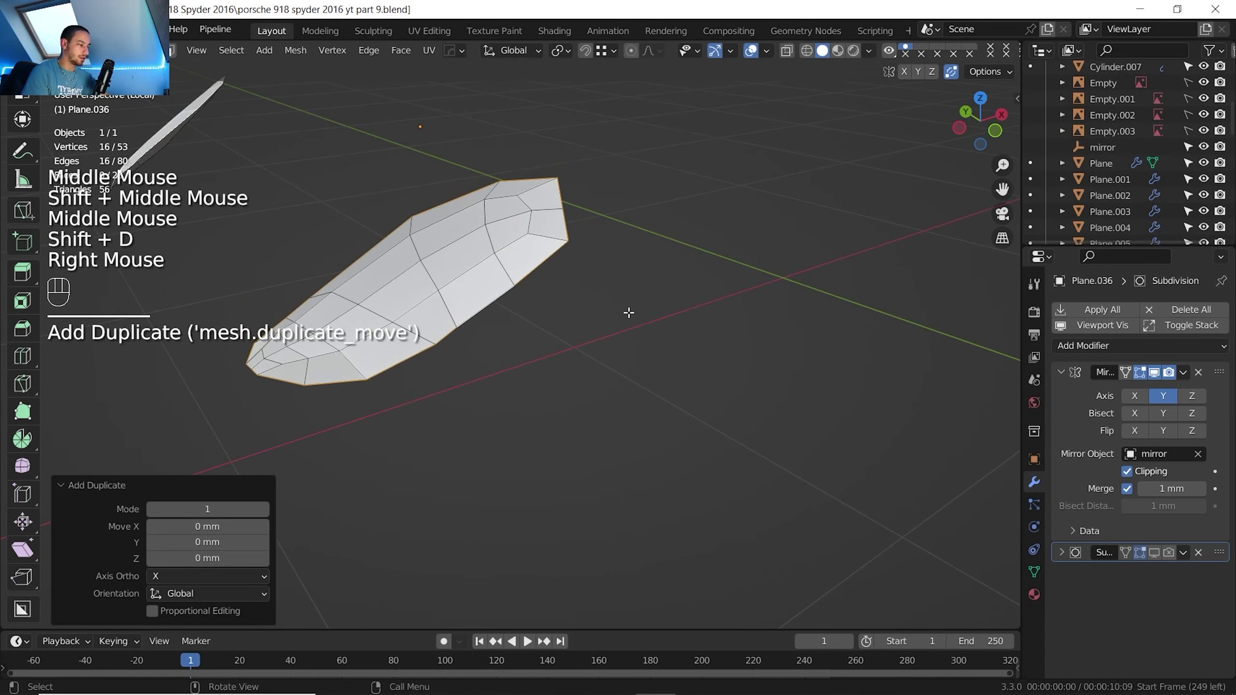
pyautogui.press('p')
pyautogui.click(628, 313)
# Select the entire separated outline object's mesh and extrude it about 256 mm along X to form the headlight's side wall
pyautogui.press('Tab')
pyautogui.click(475, 315)
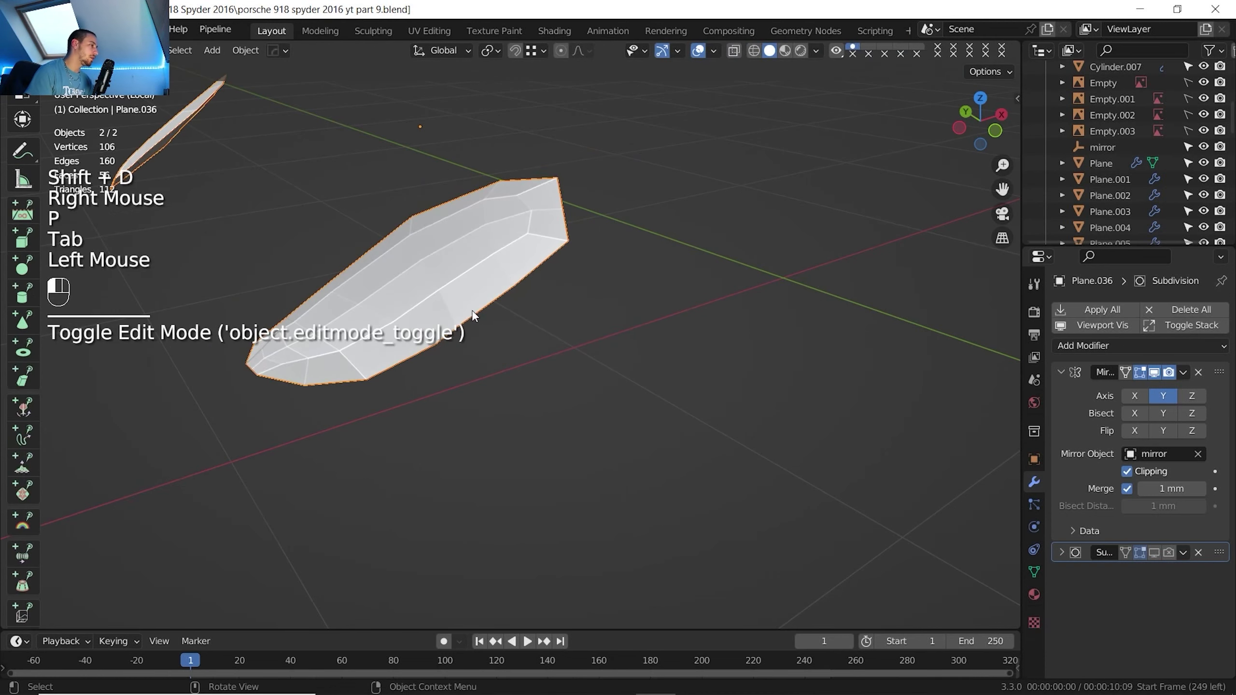
pyautogui.click(477, 309)
pyautogui.press('Tab')
pyautogui.keyDown('shift'); pyautogui.moveTo(477, 309); pyautogui.dragTo(470, 346, button='middle'); pyautogui.keyUp('shift')
pyautogui.moveTo(470, 345); pyautogui.dragTo(460, 393, button='middle')
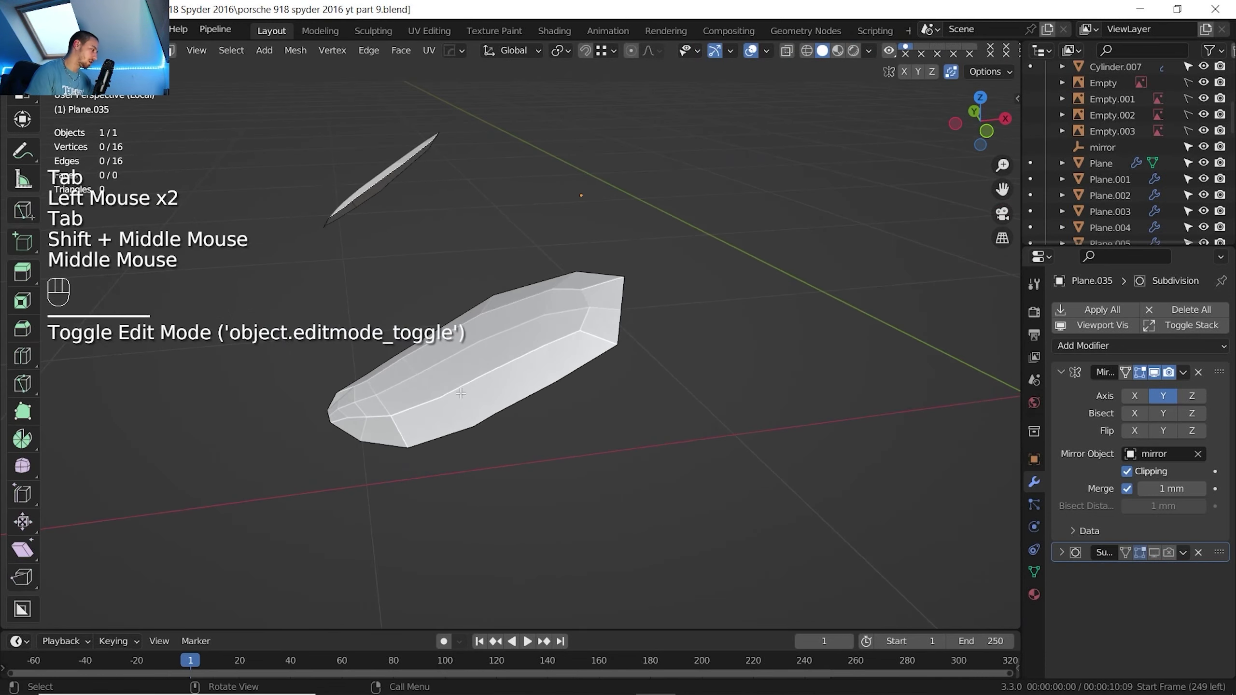
pyautogui.press('a')
pyautogui.press('e')
pyautogui.press('x')
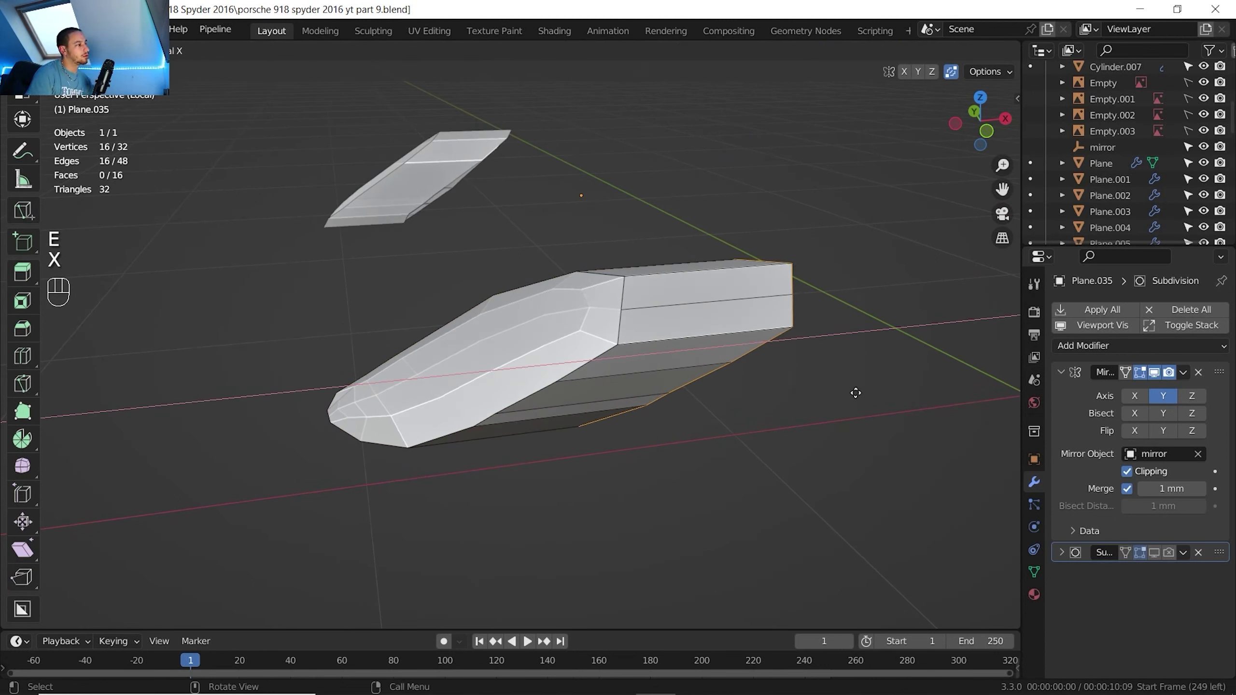
pyautogui.click(870, 389)
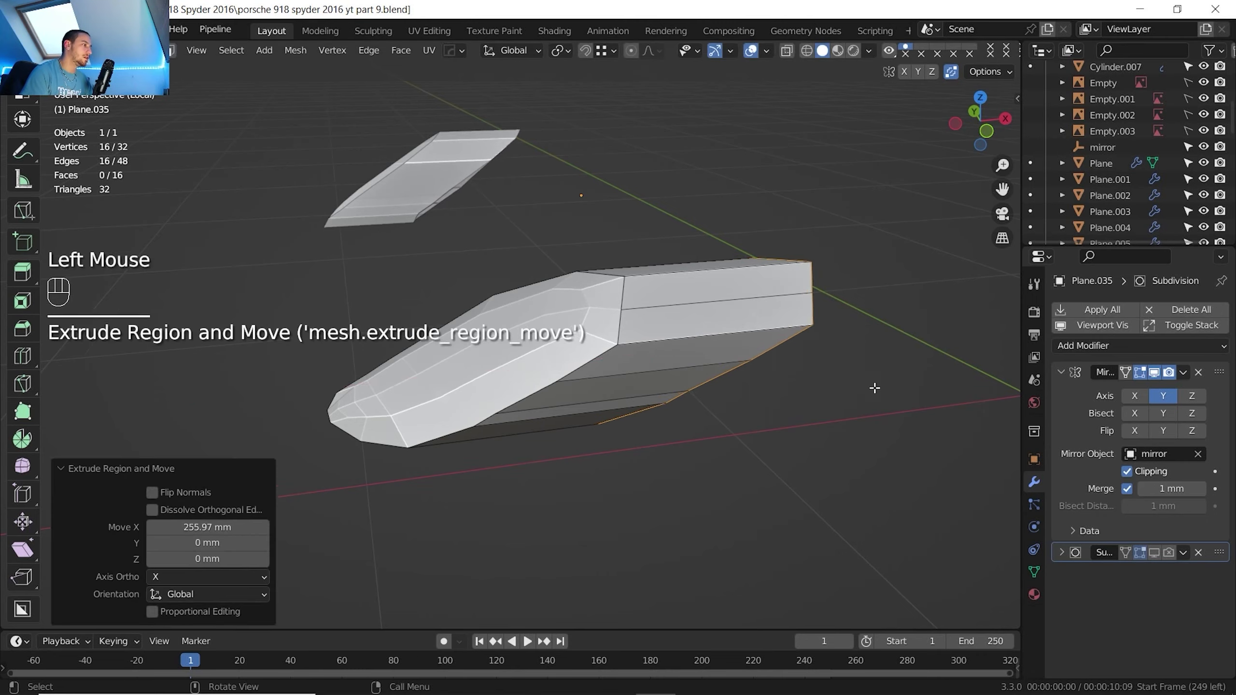
# Flatten the extruded rear edge loop into one plane by scaling it to 0 along X
pyautogui.scroll(-2, 621, 345)
pyautogui.moveTo(621, 345); pyautogui.dragTo(632, 341, button='middle')
pyautogui.scroll(2, 633, 341)
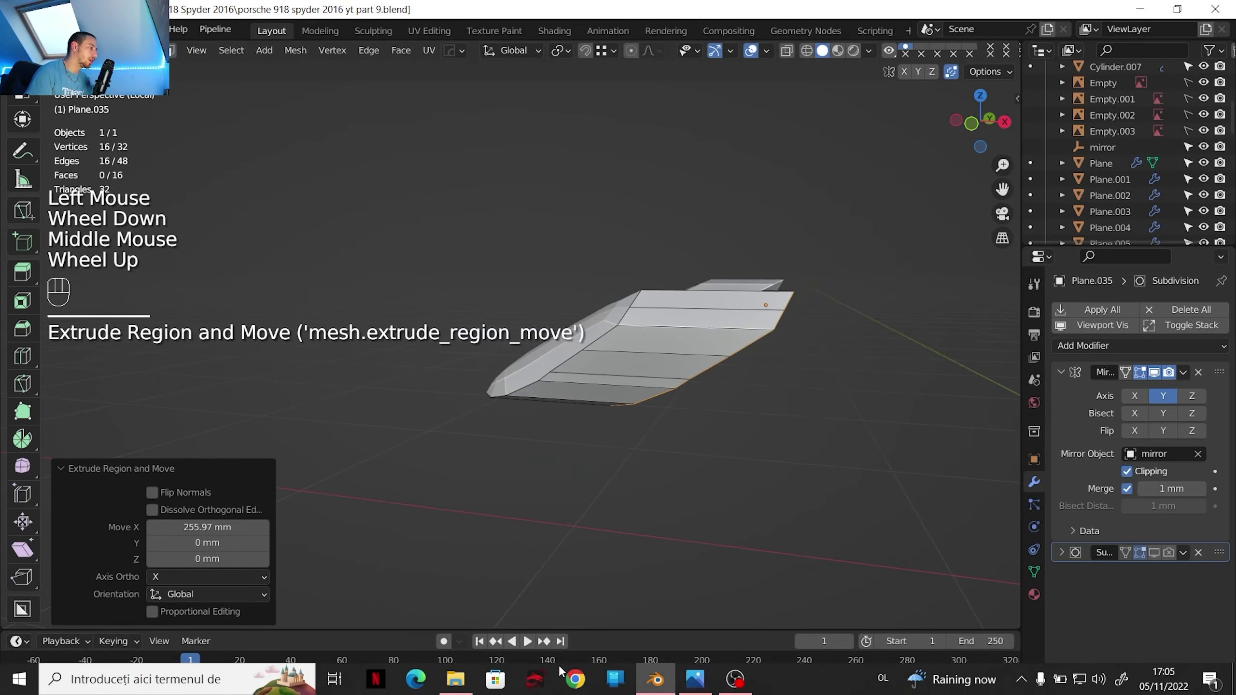
pyautogui.moveTo(695, 689)
pyautogui.click(698, 570)
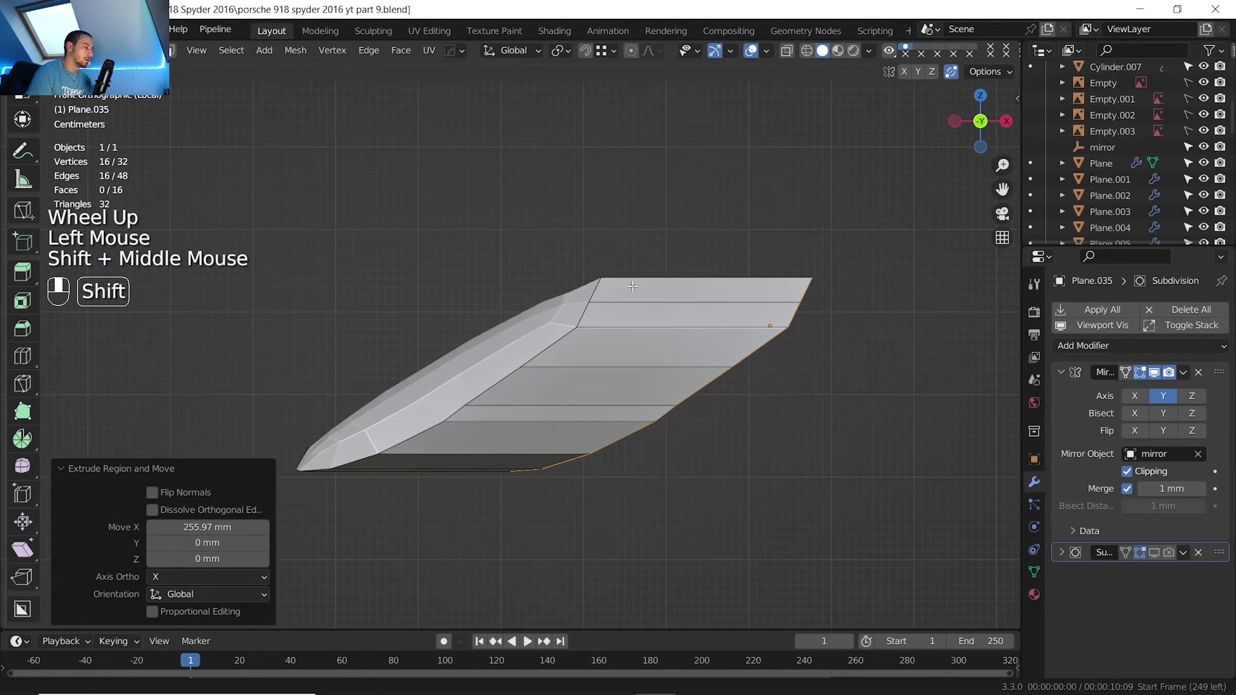
pyautogui.keyDown('shift'); pyautogui.moveTo(632, 286); pyautogui.dragTo(423, 210, button='middle'); pyautogui.keyUp('shift')
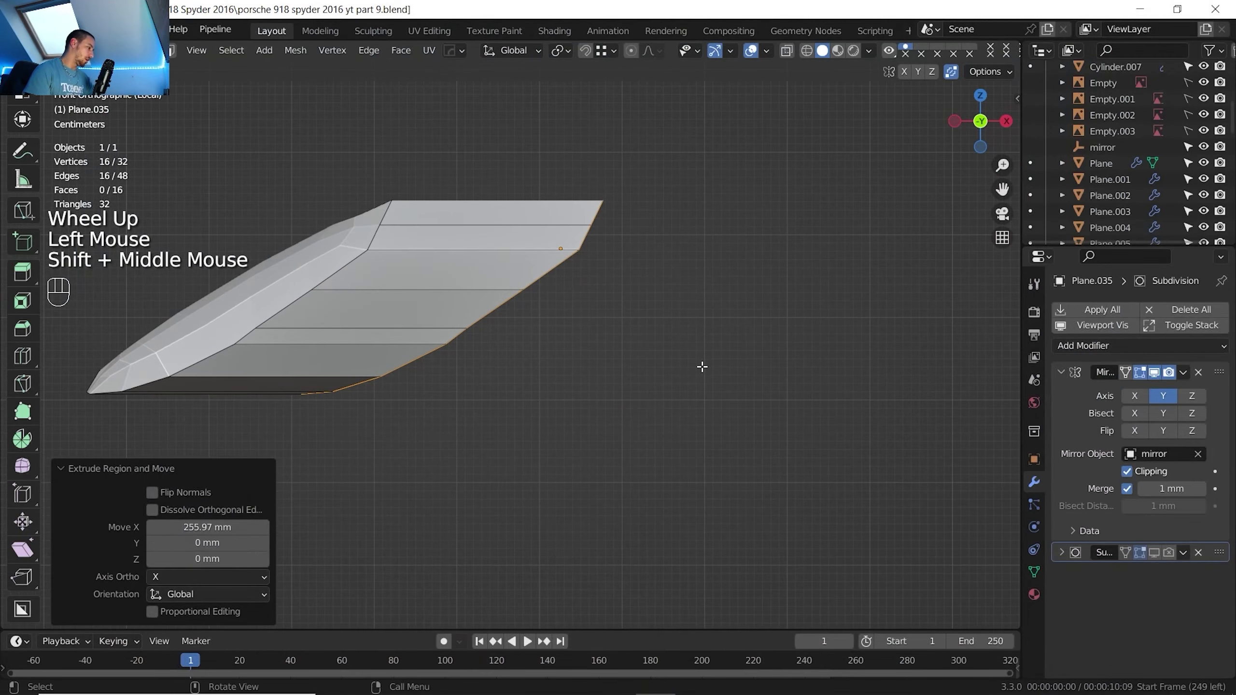
pyautogui.press('s')
pyautogui.press('x')
pyautogui.hotkey('shift', '0')
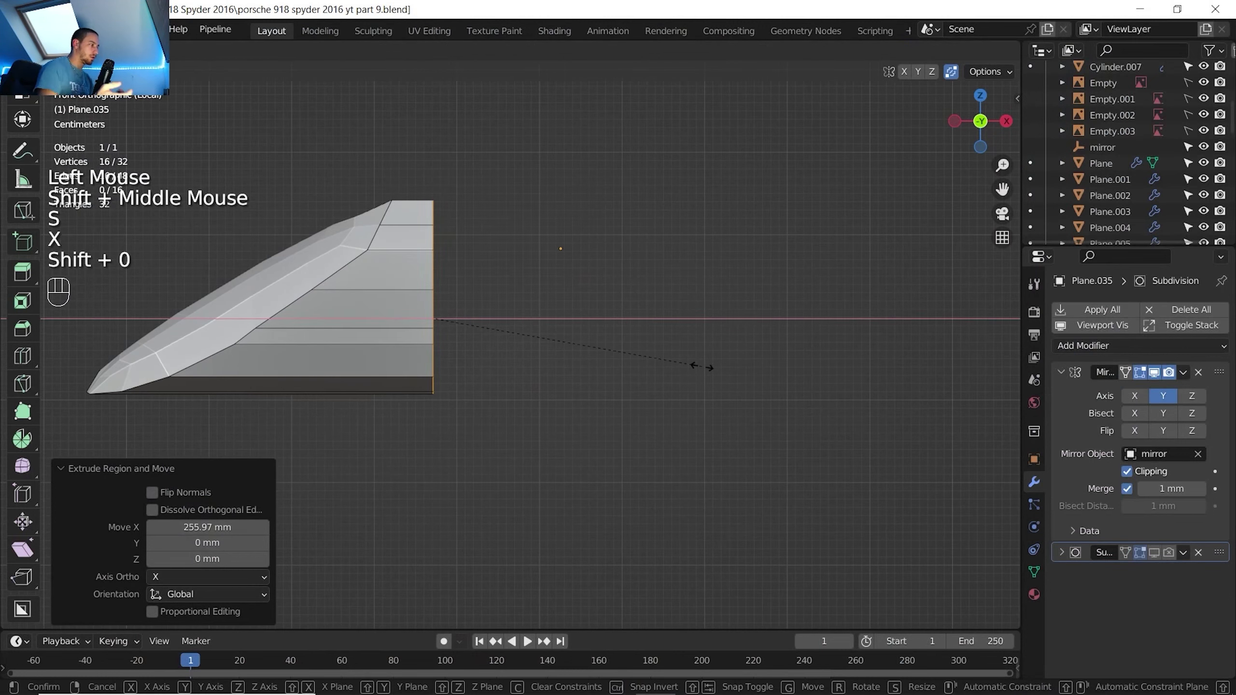
pyautogui.press('Return')
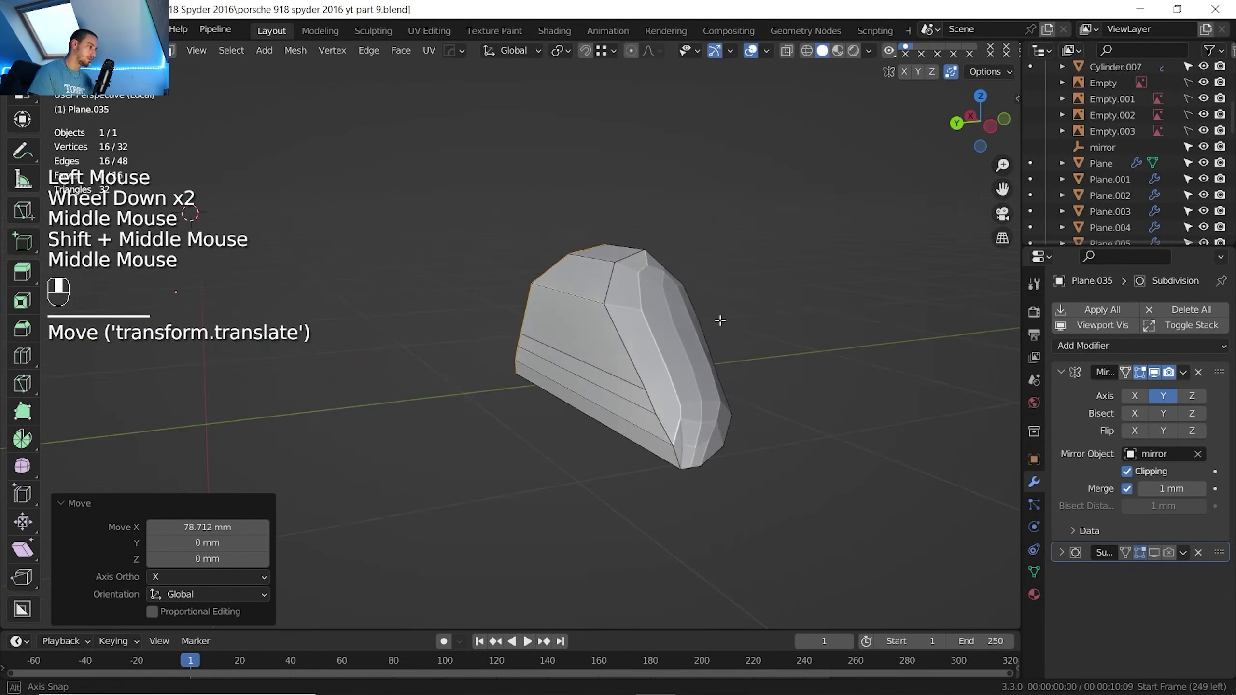
# Move the flattened rear loop along X to adjust the side wall's depth, then show the full car and save the file
pyautogui.moveTo(717, 321); pyautogui.dragTo(487, 341, button='middle')
pyautogui.scroll(1, 605, 318)
pyautogui.scroll(1, 547, 403)
pyautogui.press('g')
pyautogui.press('x')
pyautogui.click(582, 375)
pyautogui.scroll(-2, 582, 375)
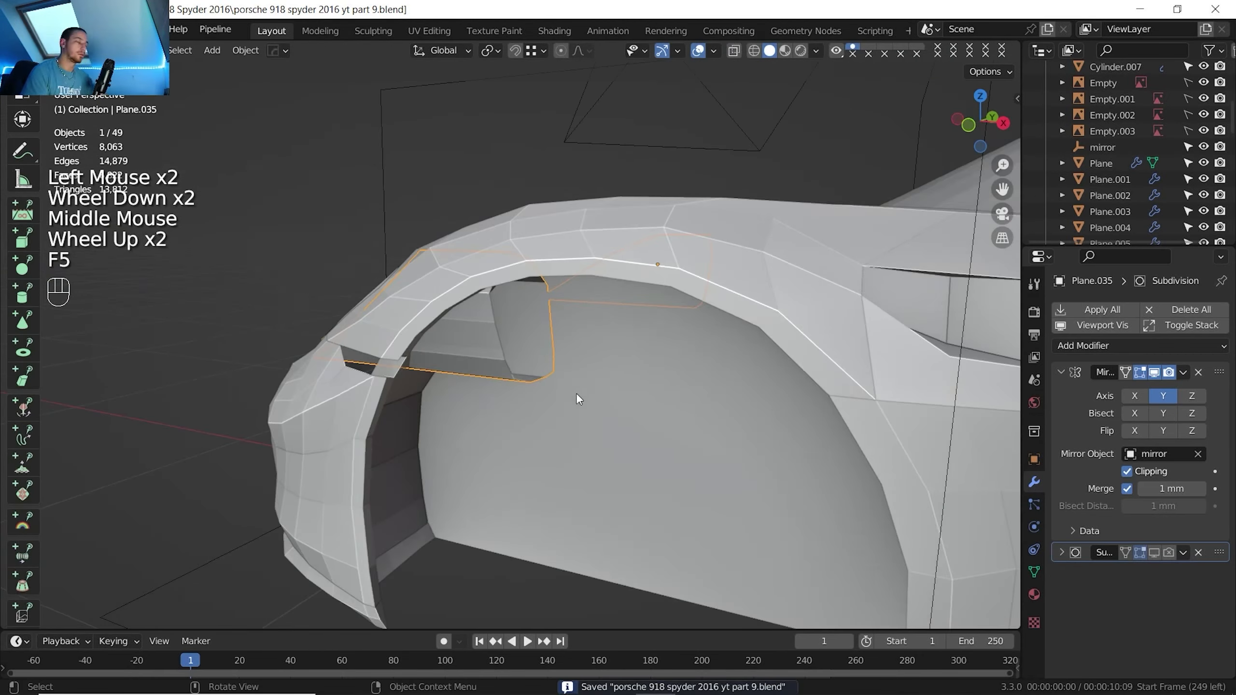
# Move the side wall's rear loop about -43 mm along X, away from the inside of the wheel arch
pyautogui.moveTo(575, 392); pyautogui.dragTo(560, 312, button='middle')
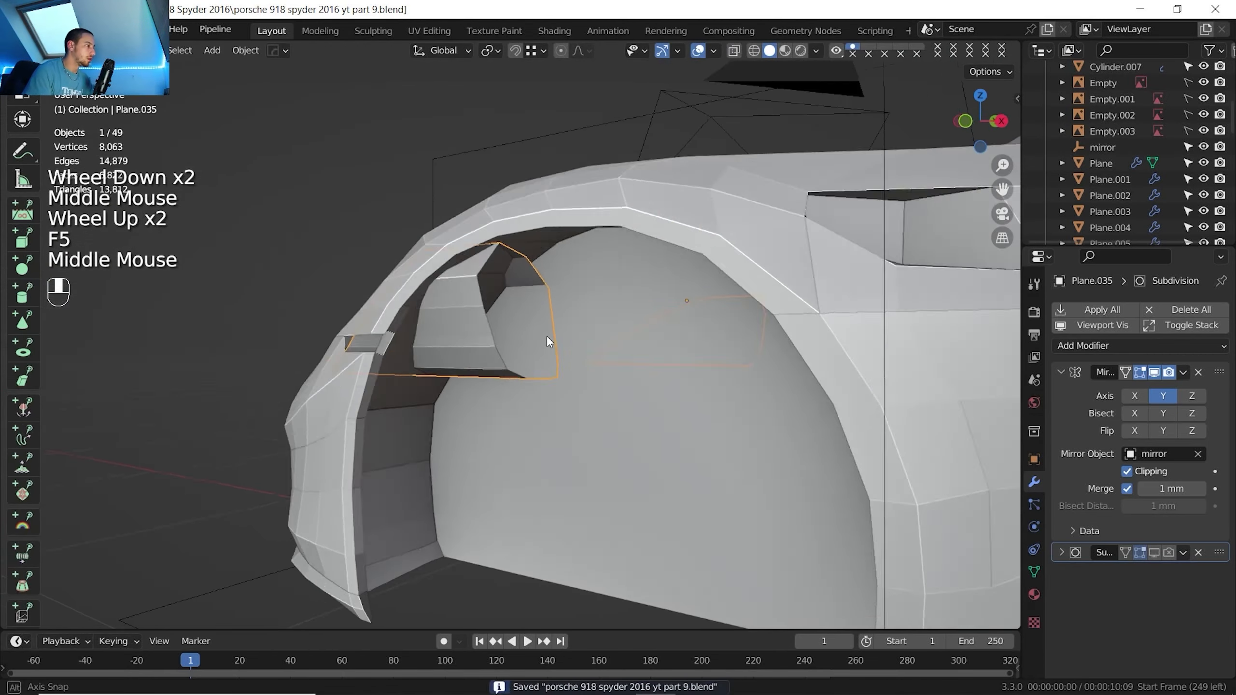
pyautogui.moveTo(559, 312); pyautogui.dragTo(446, 348, button='middle')
pyautogui.scroll(2, 573, 292)
pyautogui.press('Tab')
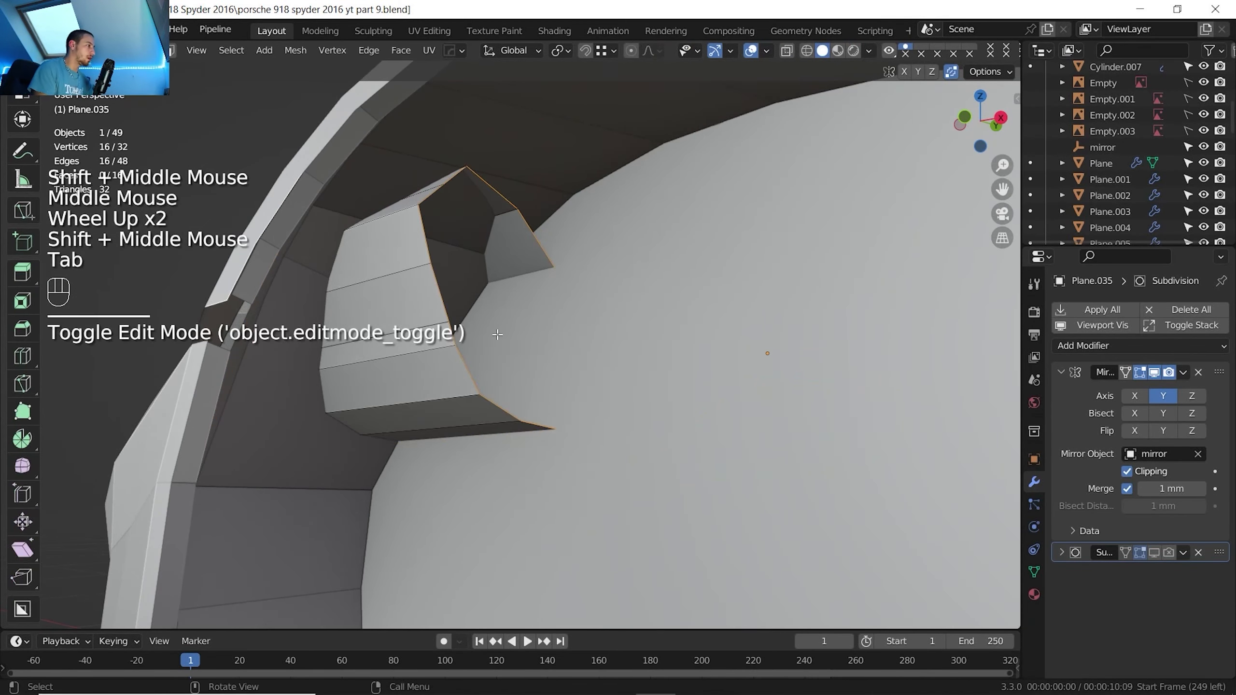
pyautogui.press('g')
pyautogui.press('x')
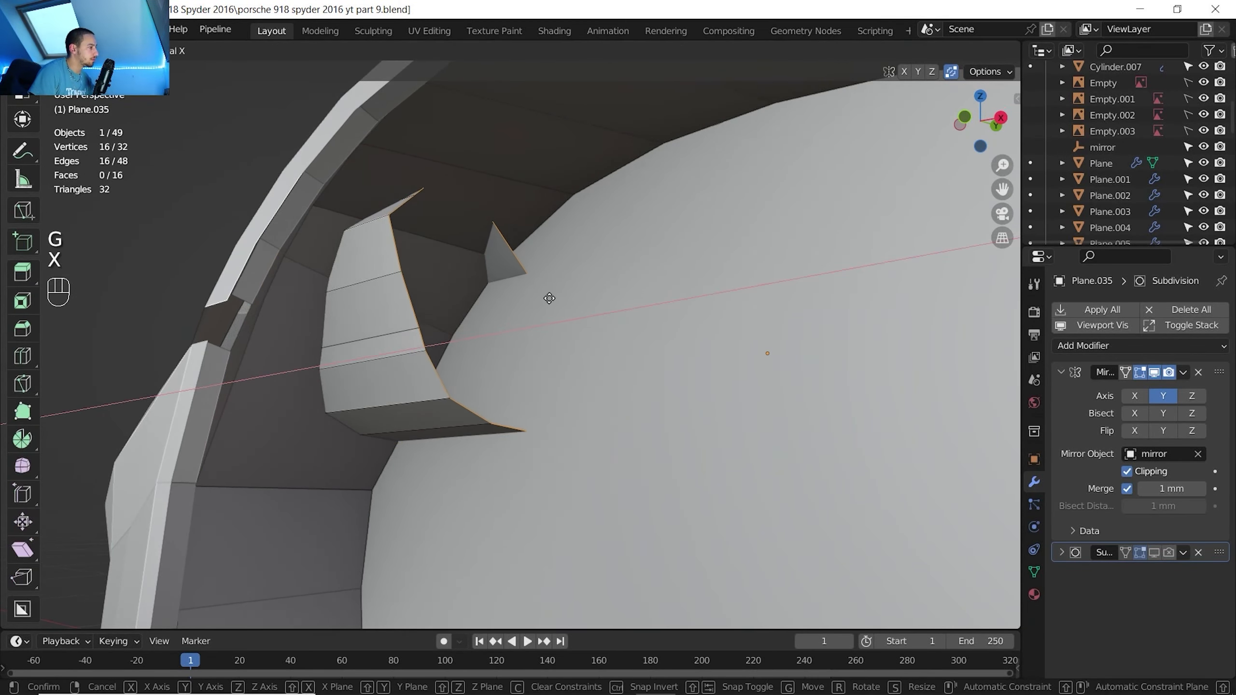
pyautogui.click(546, 297)
# Select twelve connected edges of the rear loop and edge-slide them toward the headlight opening by a factor of 0.255
pyautogui.hotkey('alt', 'z')
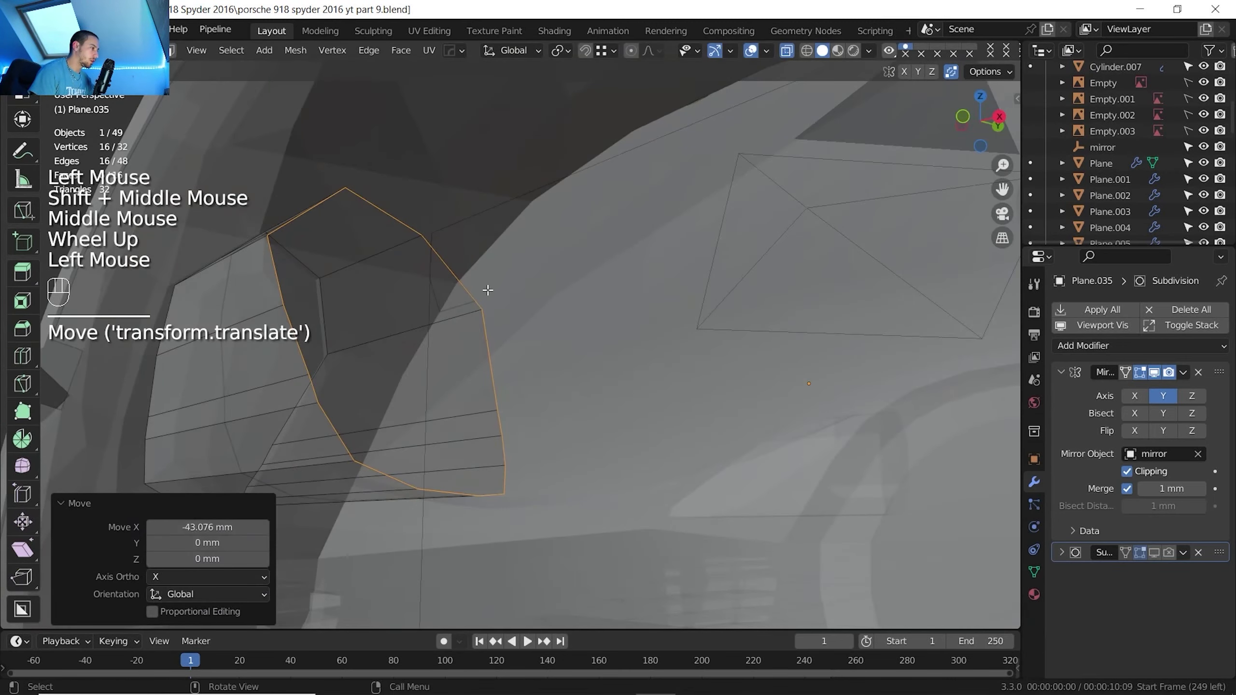
pyautogui.moveTo(485, 290)
pyautogui.keyDown('shift'); pyautogui.mouseDown(button='middle')
pyautogui.moveTo(560, 268)
pyautogui.moveTo(499, 292)
pyautogui.mouseUp(button='middle'); pyautogui.keyUp('shift')
pyautogui.press('1')
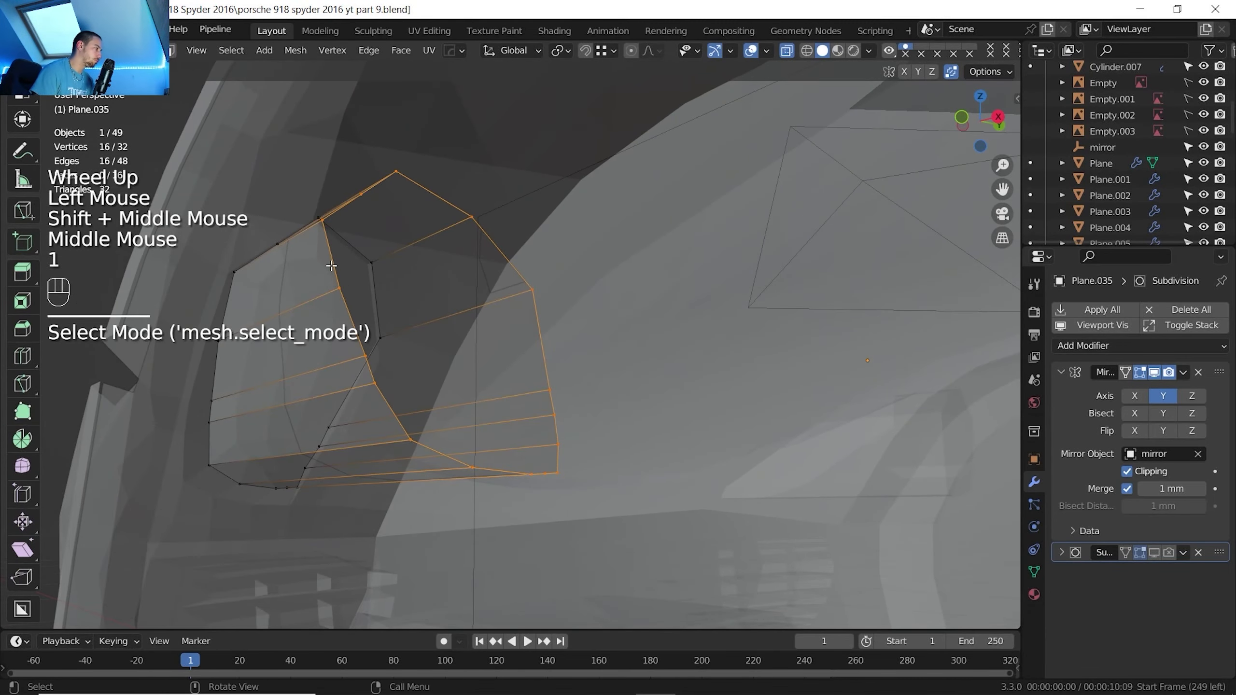
pyautogui.press('2')
pyautogui.click(331, 265)
pyautogui.keyDown('shift'); pyautogui.click(541, 341); pyautogui.keyUp('shift')
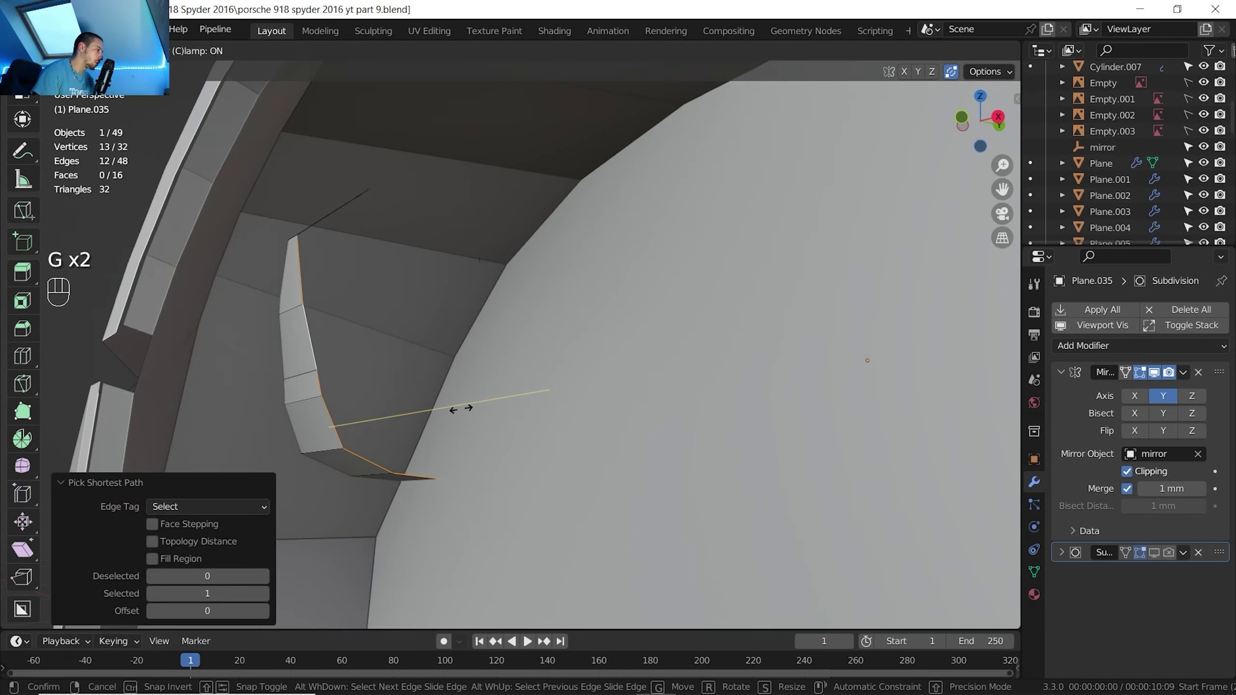
pyautogui.click(455, 409)
pyautogui.keyDown('shift'); pyautogui.moveTo(455, 409); pyautogui.dragTo(512, 407, button='middle'); pyautogui.keyUp('shift')
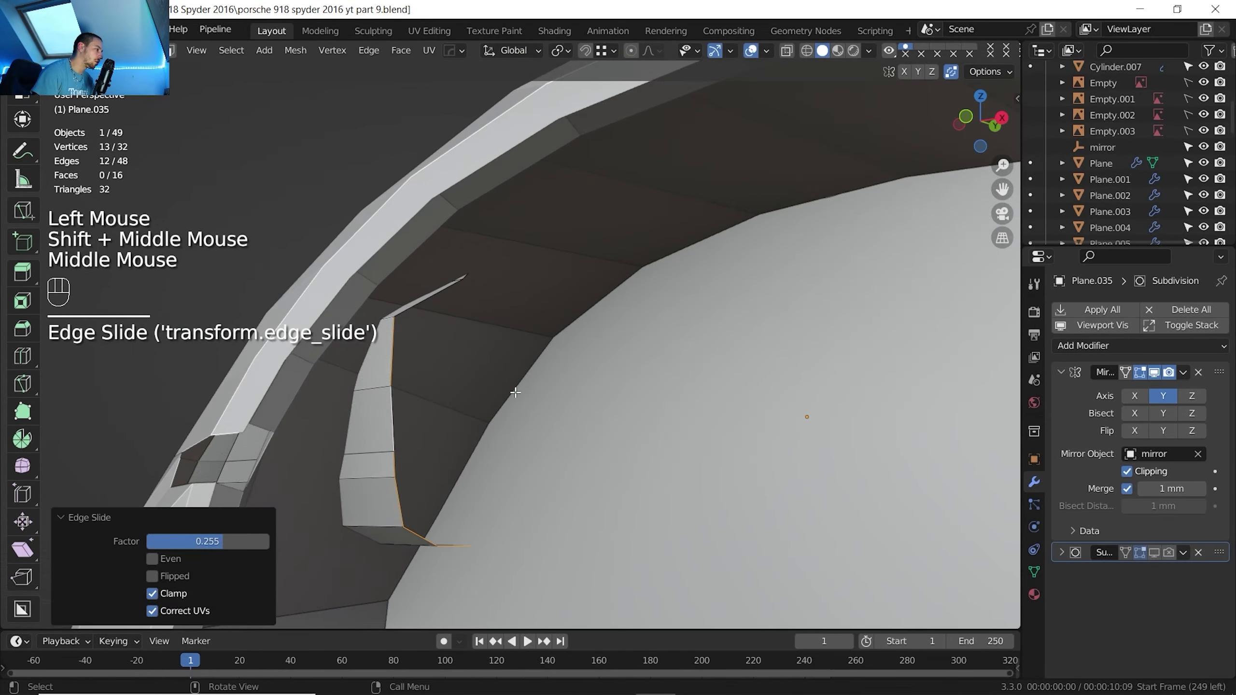
# Edge-slide the rear edges that still protrude into the wheel arch further toward the headlight opening
pyautogui.scroll(2, 465, 266)
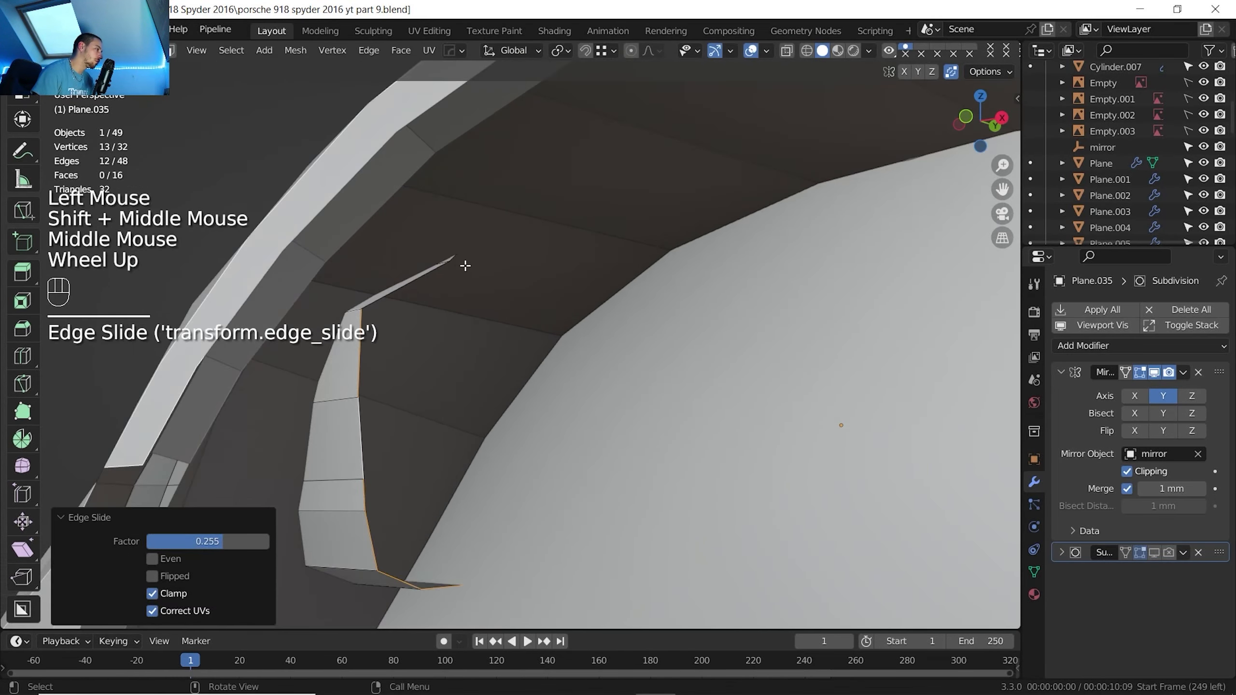
pyautogui.click(397, 294)
pyautogui.moveTo(397, 294); pyautogui.dragTo(493, 327, button='middle')
pyautogui.press('g')
pyautogui.press('g')
pyautogui.click(506, 388)
# Edge-slide the lower rear edges in smaller groups until they sit behind the wheel arch's inner surface
pyautogui.scroll(-1, 480, 372)
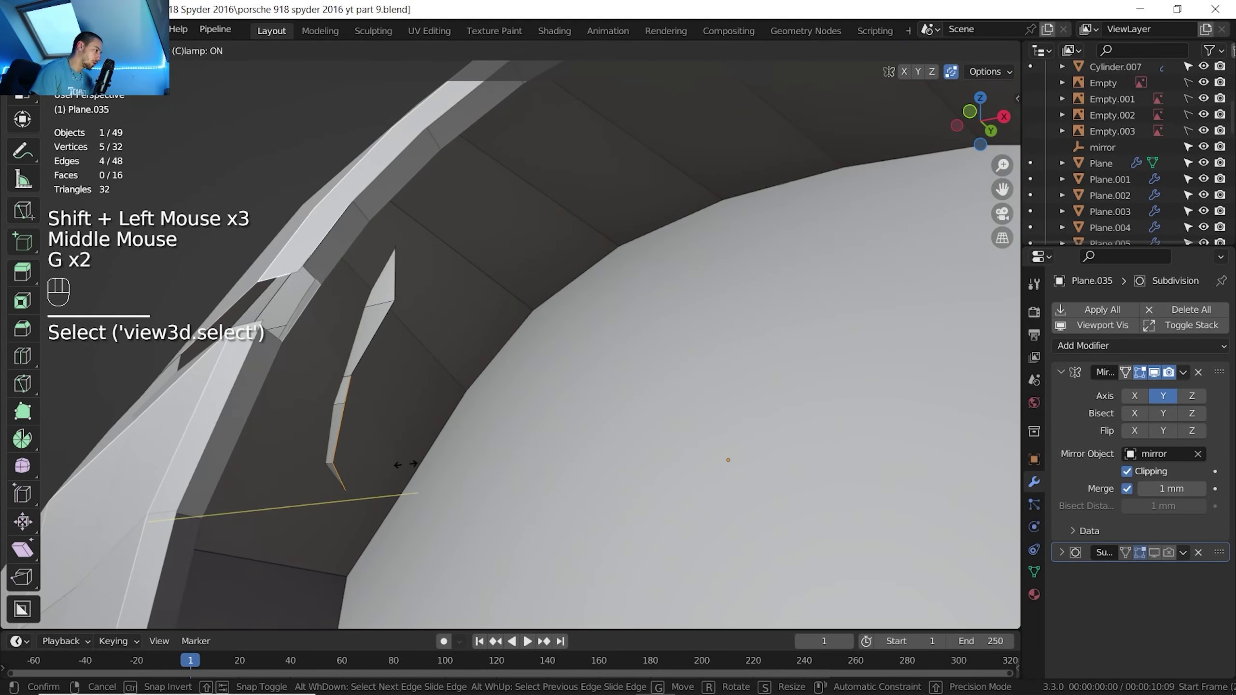
pyautogui.press('shift')
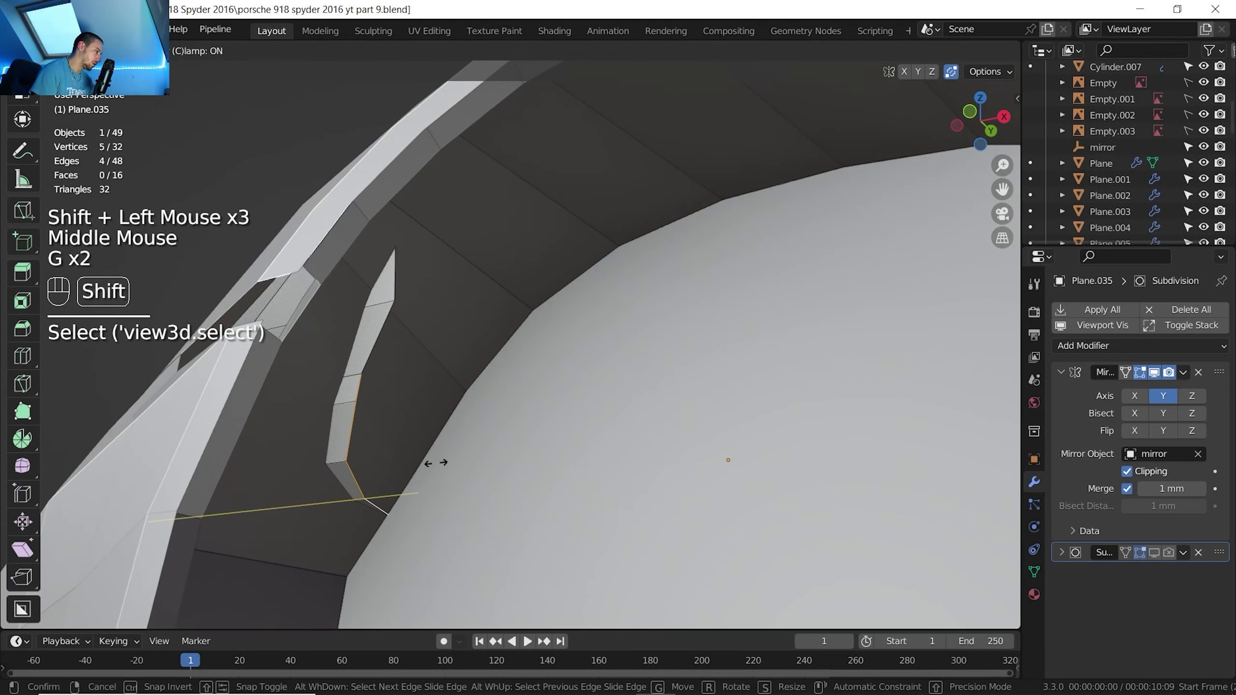
pyautogui.keyDown('shift'); pyautogui.click(366, 447); pyautogui.keyUp('shift')
pyautogui.click(347, 428)
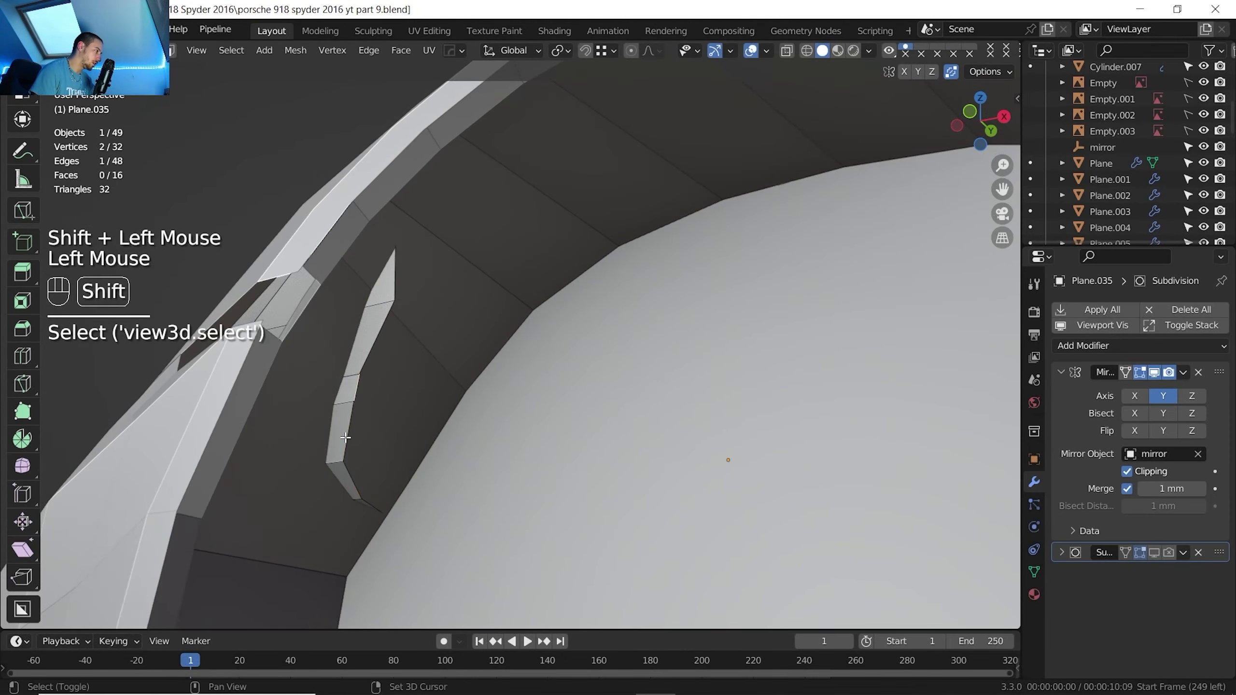
pyautogui.keyDown('shift'); pyautogui.click(346, 474); pyautogui.keyUp('shift')
pyautogui.press('g')
pyautogui.press('g')
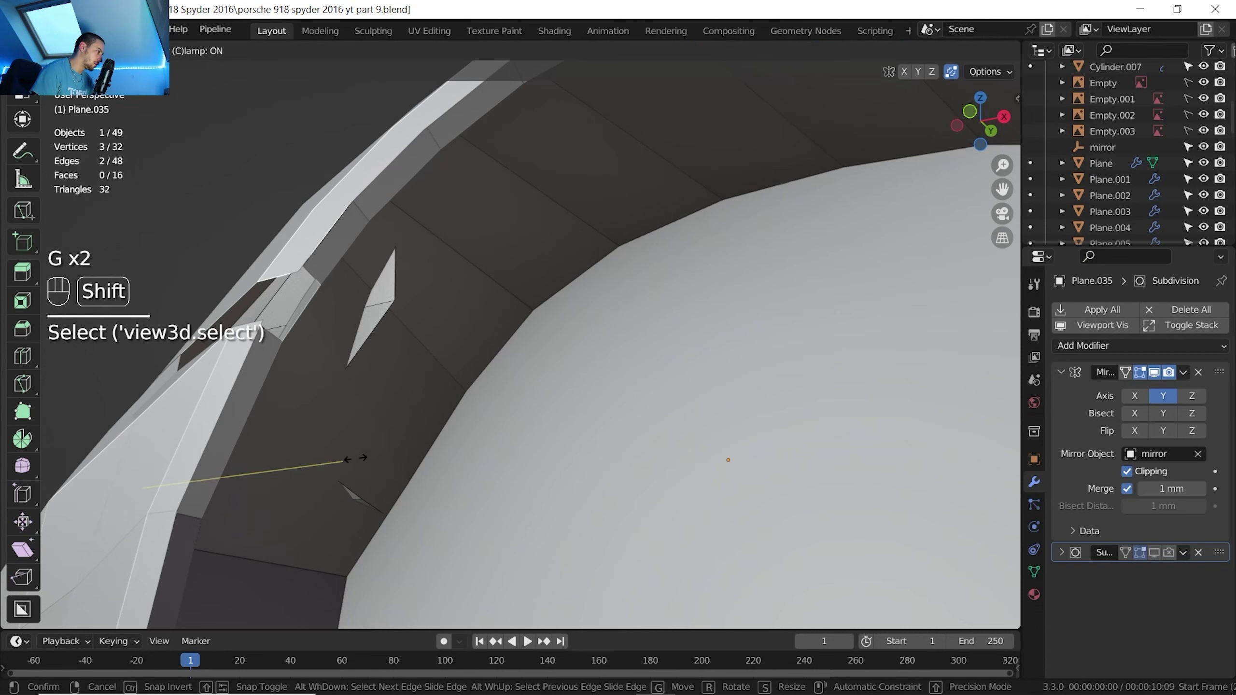
pyautogui.keyDown('shift'); pyautogui.click(359, 490); pyautogui.keyUp('shift')
# Vertex-slide the last two protruding rear vertices, one low and one high, behind the wheel arch's inner surface
pyautogui.press('1')
pyautogui.click(359, 492)
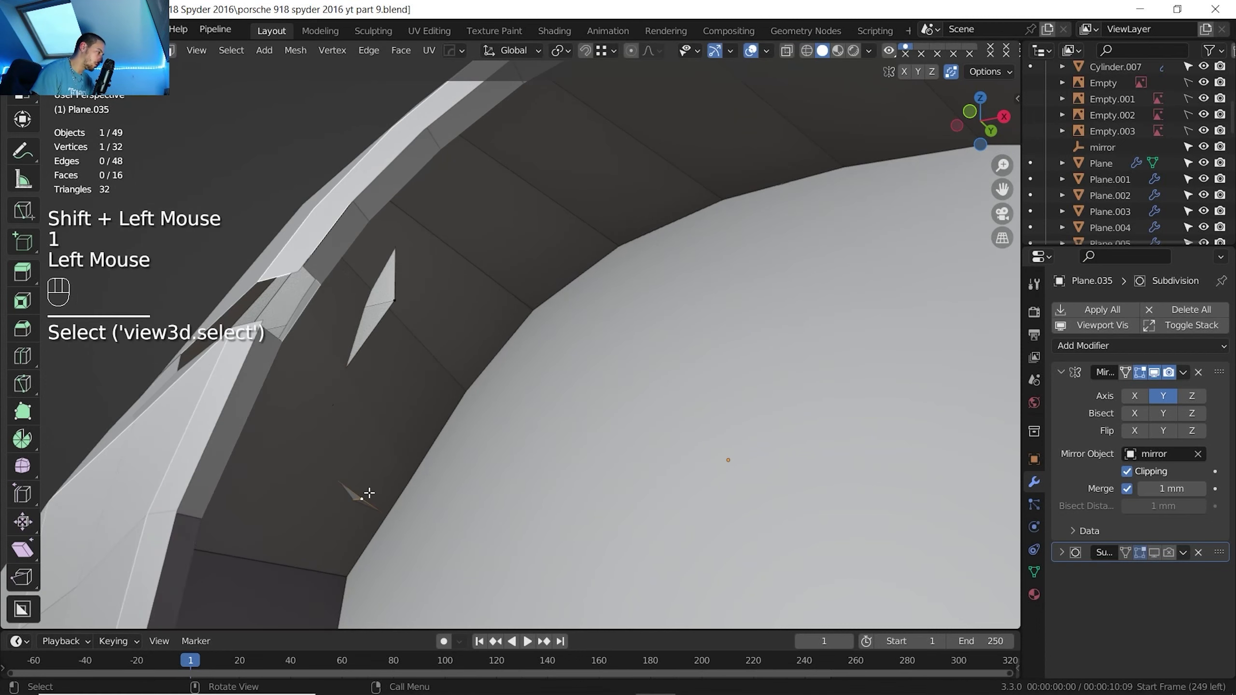
pyautogui.press('g')
pyautogui.press('g')
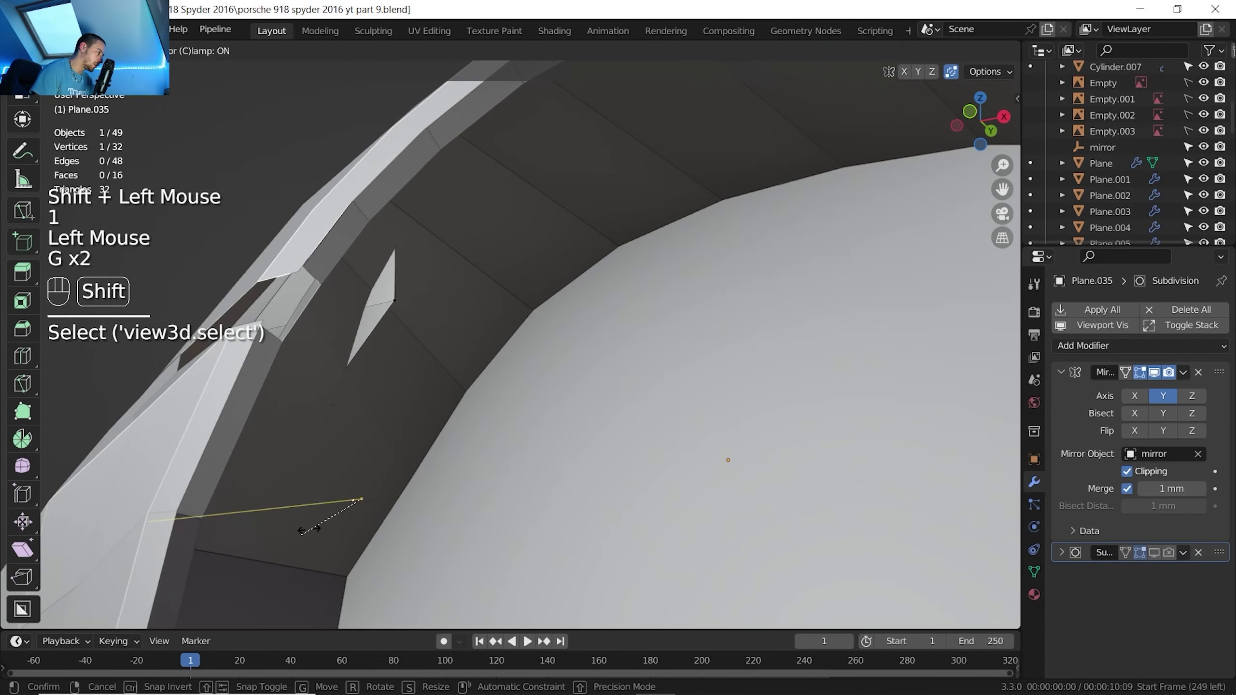
pyautogui.keyDown('shift'); pyautogui.click(297, 534); pyautogui.keyUp('shift')
pyautogui.click(394, 300)
pyautogui.press('g')
pyautogui.press('g')
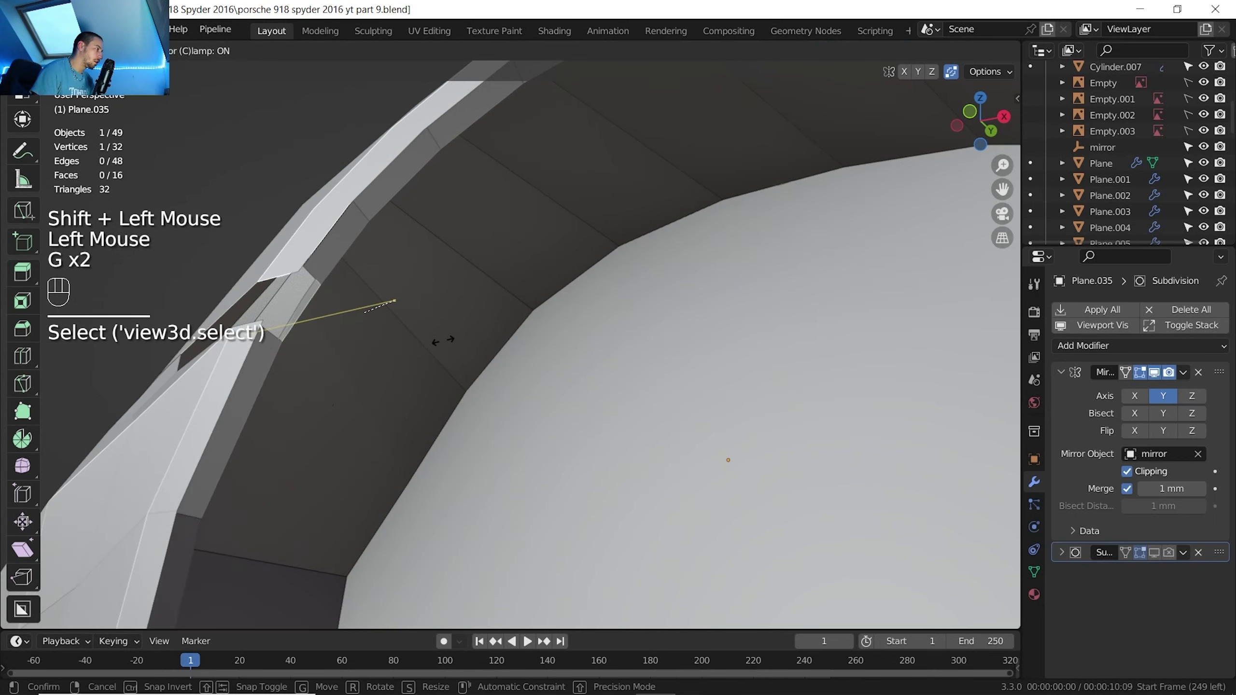
pyautogui.click(441, 341)
# Hide the headlight surface object and reopen the side wall mesh for editing
pyautogui.scroll(-2, 442, 341)
pyautogui.moveTo(442, 340); pyautogui.dragTo(457, 356, button='middle')
pyautogui.keyDown('shift'); pyautogui.moveTo(457, 355); pyautogui.dragTo(468, 363, button='middle'); pyautogui.keyUp('shift')
pyautogui.press('Tab')
pyautogui.moveTo(467, 363); pyautogui.dragTo(432, 405, button='middle')
pyautogui.click(448, 353)
pyautogui.press('h')
pyautogui.scroll(2, 431, 404)
pyautogui.click(398, 405)
pyautogui.press('Tab')
# Select three connected rear vertices on the wall's hood side and edge-slide them by a factor of 0.148
pyautogui.keyDown('shift'); pyautogui.moveTo(397, 405); pyautogui.dragTo(496, 404, button='middle'); pyautogui.keyUp('shift')
pyautogui.moveTo(497, 404); pyautogui.dragTo(494, 414, button='middle')
pyautogui.click(446, 423)
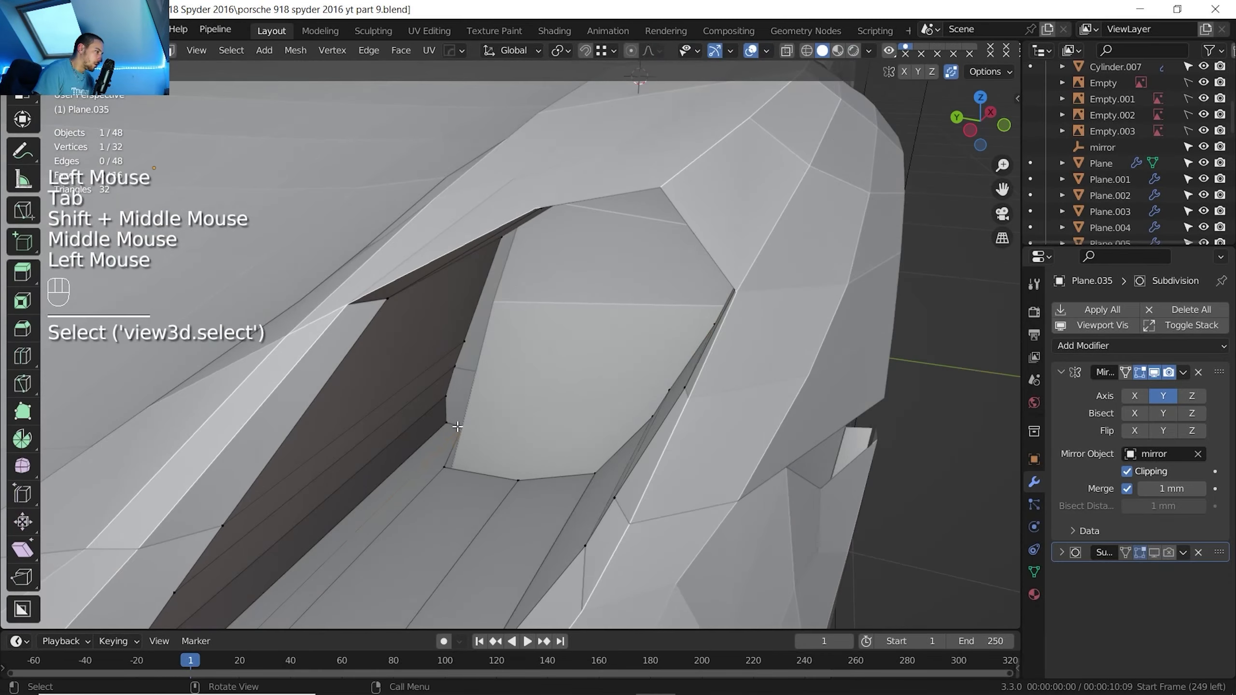
pyautogui.keyDown('shift'); pyautogui.click(458, 427); pyautogui.keyUp('shift')
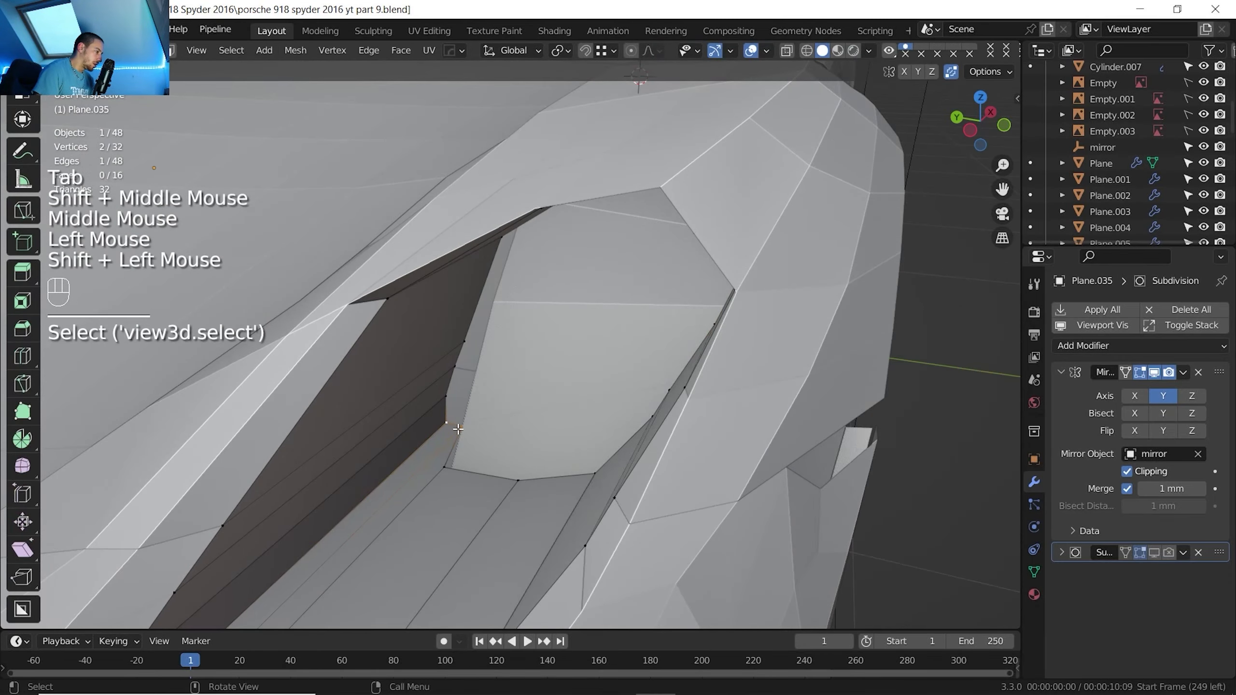
pyautogui.press('g')
pyautogui.press('g')
pyautogui.click(436, 456)
pyautogui.moveTo(436, 456); pyautogui.dragTo(243, 511, button='middle')
pyautogui.scroll(-2, 510, 359)
pyautogui.keyDown('shift'); pyautogui.moveTo(243, 511); pyautogui.dragTo(97, 605, button='middle'); pyautogui.keyUp('shift')
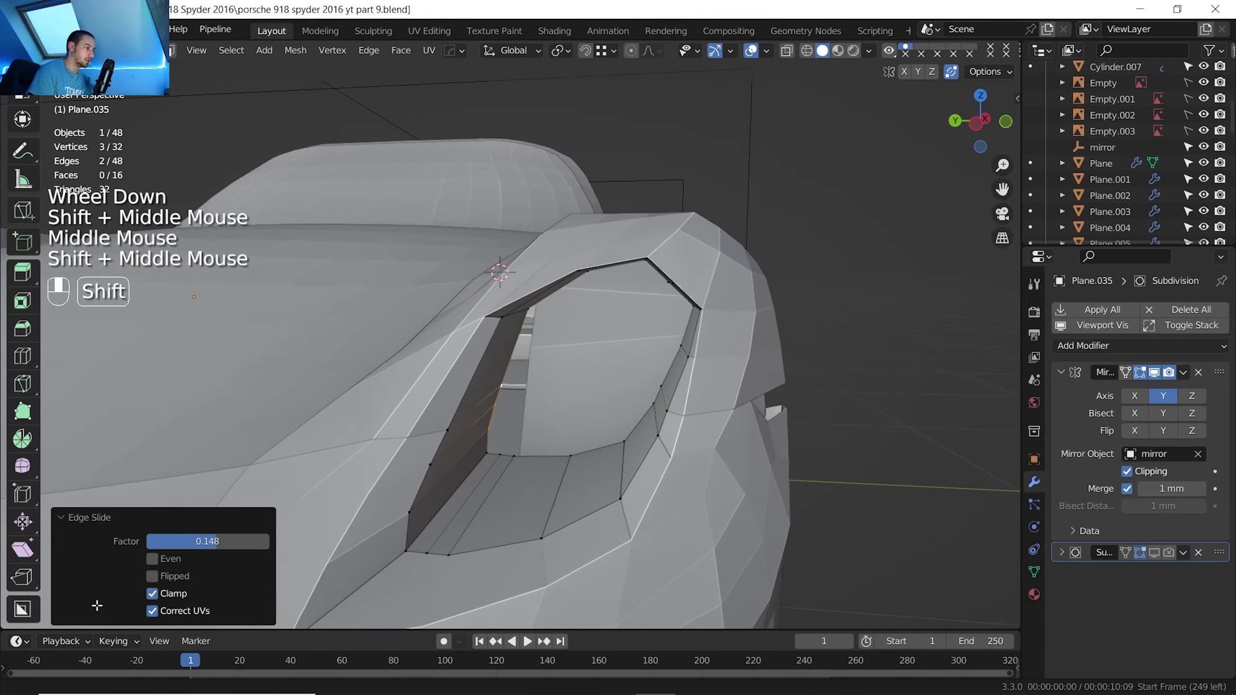
# Dissolve two surplus lengthwise edges of the side wall, one on its floor and one near the upper corner
pyautogui.scroll(2, 487, 482)
pyautogui.press('2')
pyautogui.click(482, 484)
pyautogui.moveTo(482, 484); pyautogui.dragTo(506, 480, button='middle')
pyautogui.moveTo(506, 480); pyautogui.dragTo(508, 463, button='middle')
pyautogui.press('Delete')
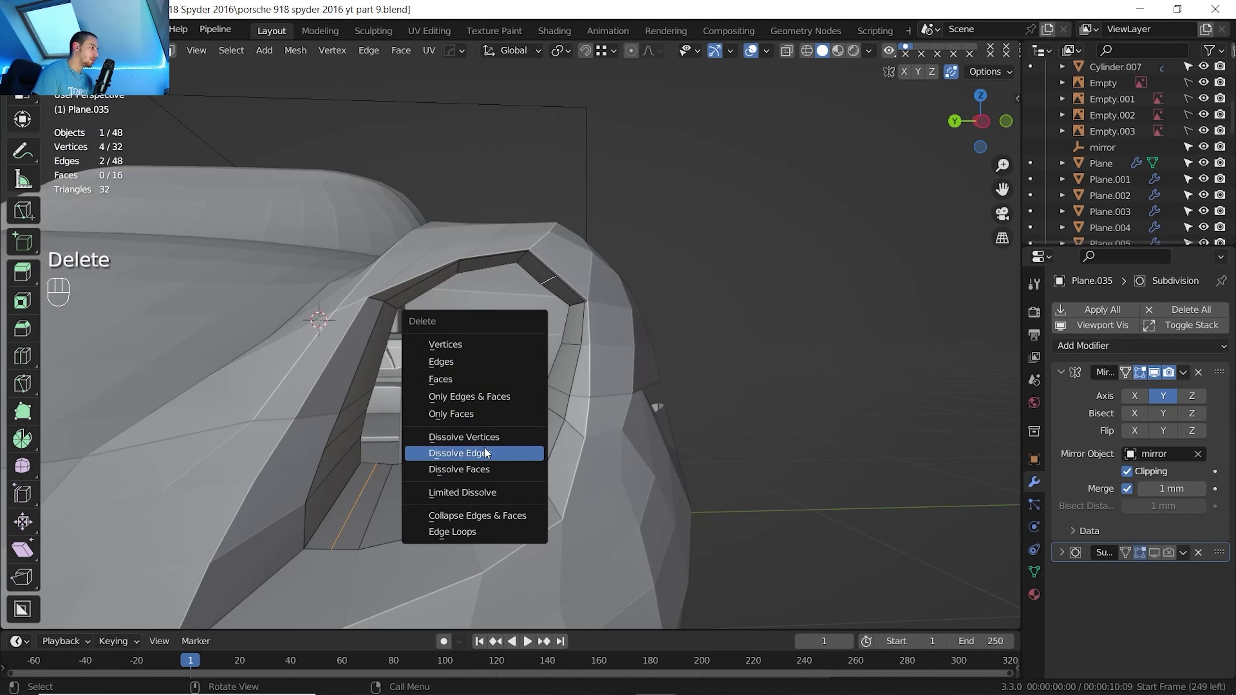
pyautogui.click(485, 452)
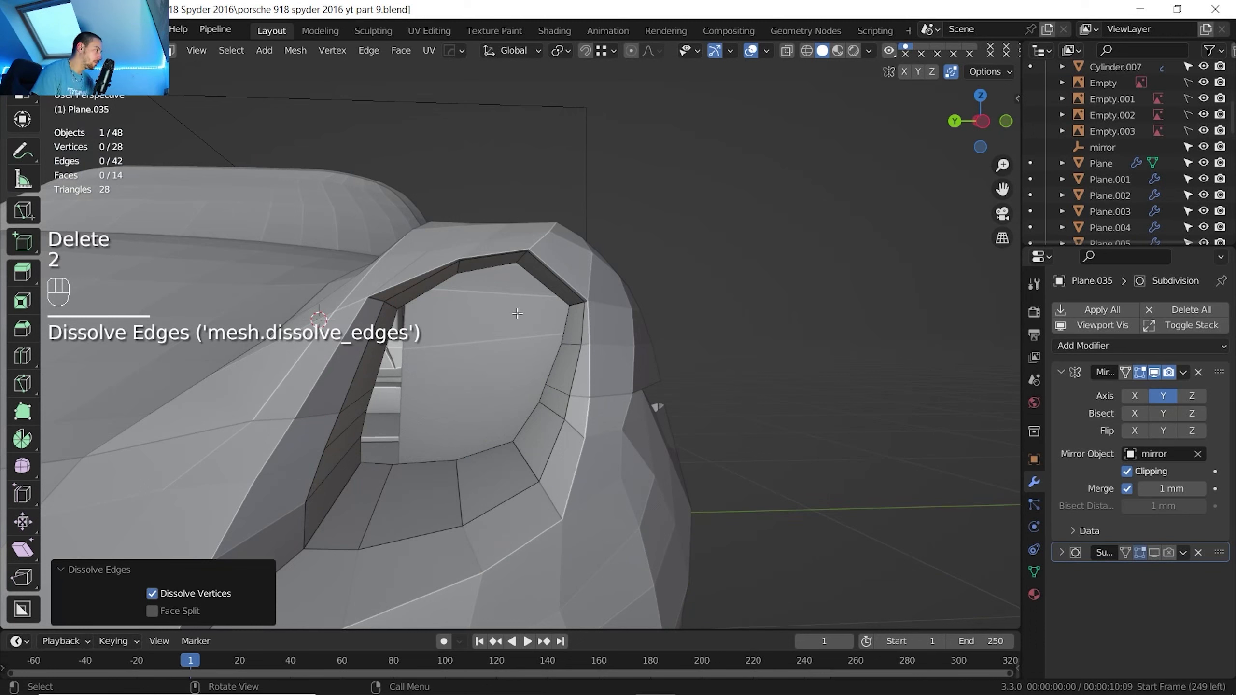
# Close the side wall's open rear end by filling faces successively across its edge loop
pyautogui.press('2')
pyautogui.click(520, 278)
pyautogui.keyDown('shift'); pyautogui.click(546, 297); pyautogui.keyUp('shift')
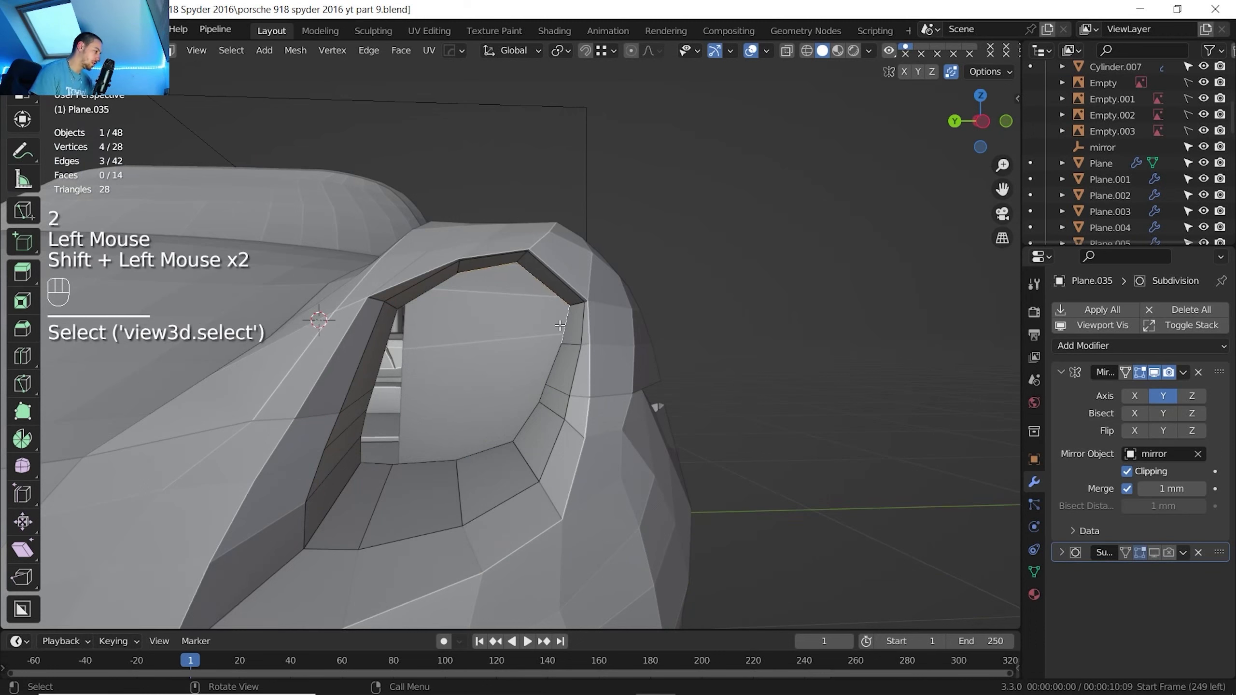
pyautogui.press('f')
pyautogui.click(475, 290)
pyautogui.press('f')
pyautogui.press('f')
pyautogui.press('f')
pyautogui.press('f')
pyautogui.press('f')
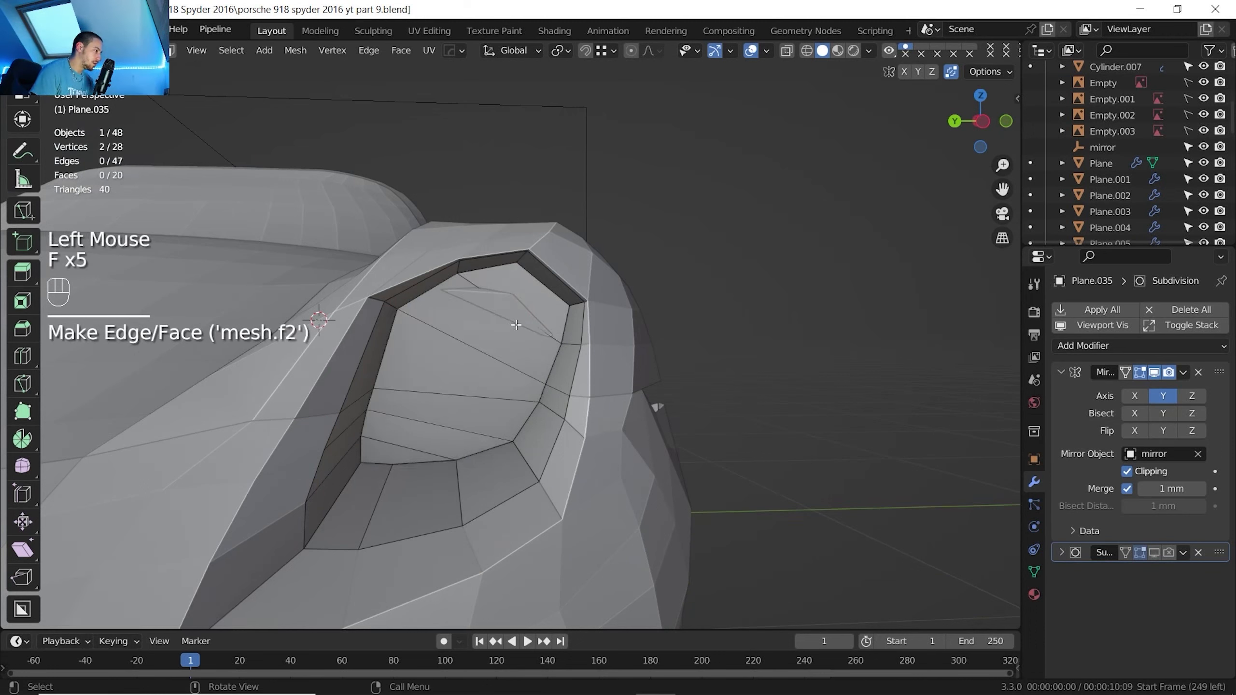
# Slide a vertex near the top of the rear cap along its wall edge and check the housing within the body
pyautogui.scroll(1, 524, 331)
pyautogui.keyDown('shift'); pyautogui.moveTo(524, 331); pyautogui.dragTo(491, 354, button='middle'); pyautogui.keyUp('shift')
pyautogui.press('1')
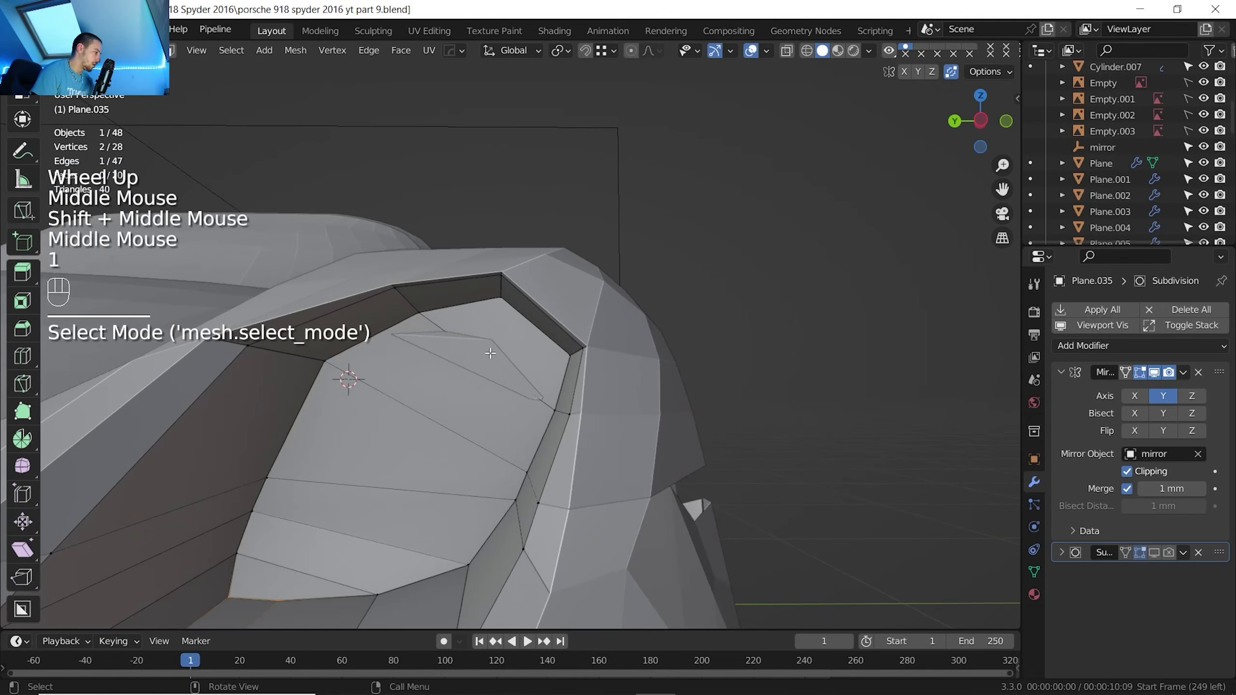
pyautogui.click(460, 339)
pyautogui.press('g')
pyautogui.press('g')
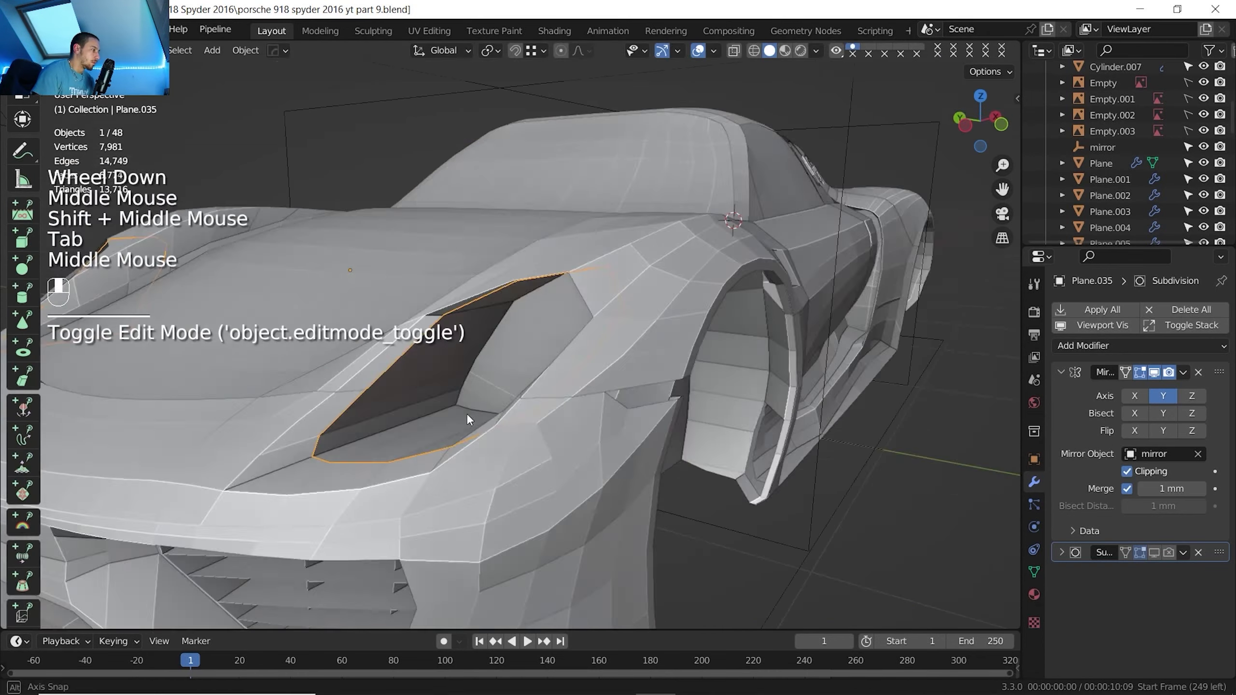
pyautogui.keyDown('shift'); pyautogui.moveTo(466, 413); pyautogui.dragTo(566, 422, button='middle'); pyautogui.keyUp('shift')
pyautogui.scroll(-1, 593, 406)
pyautogui.scroll(2, 624, 394)
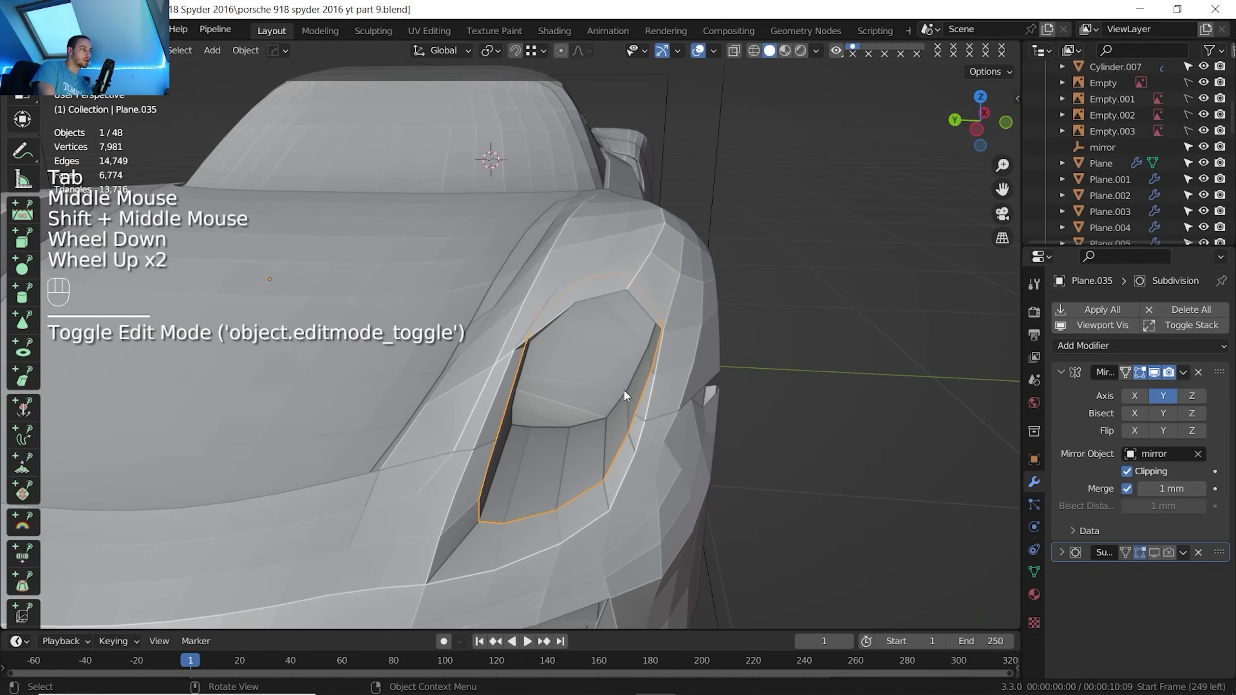
# Examine the headlight reference photo and compare its inner layout with the housing and blueprint seen from above
pyautogui.click(695, 680)
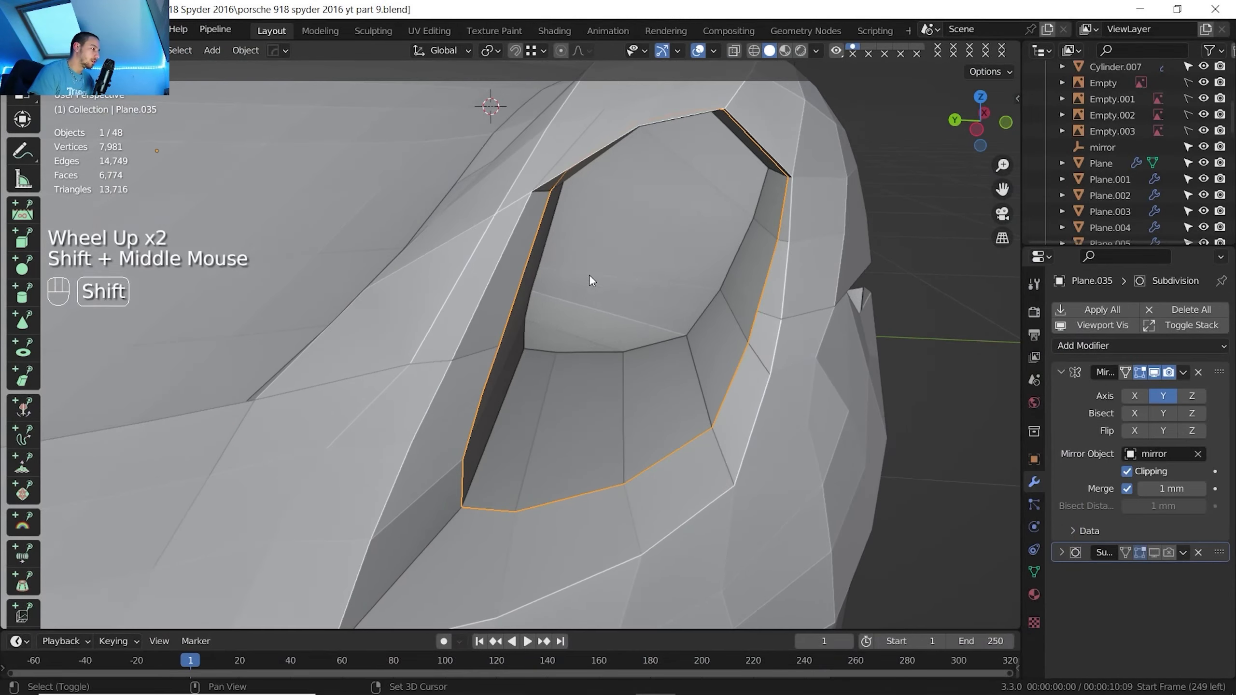
pyautogui.moveTo(589, 275); pyautogui.dragTo(560, 229, button='middle')
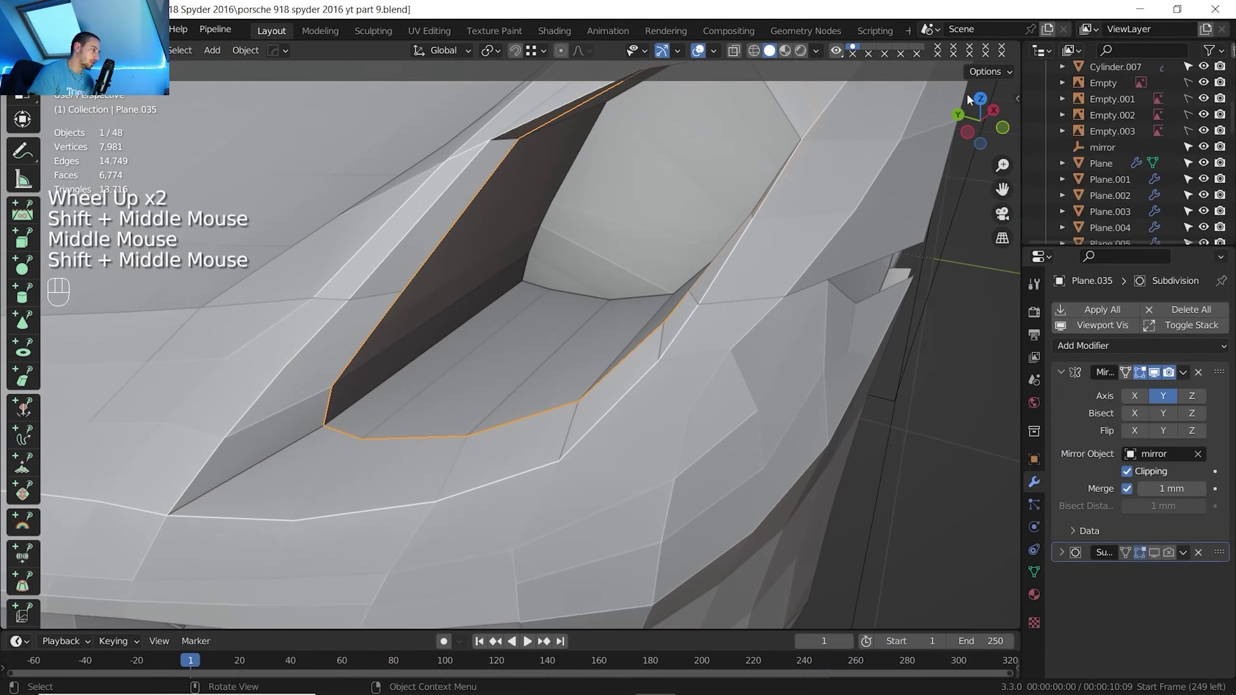
pyautogui.click(980, 98)
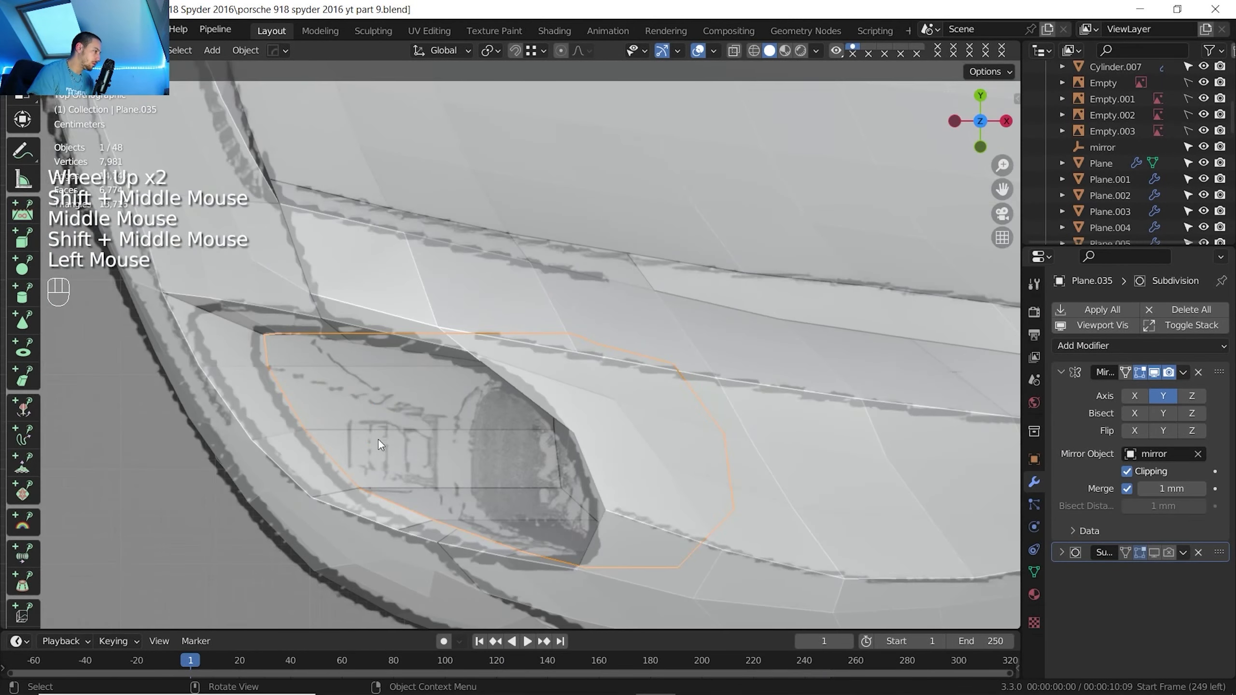
pyautogui.scroll(1, 378, 442)
pyautogui.keyDown('shift'); pyautogui.scroll(1, 379, 444); pyautogui.keyUp('shift')
pyautogui.keyDown('shift'); pyautogui.moveTo(378, 444); pyautogui.dragTo(421, 340, button='middle'); pyautogui.keyUp('shift')
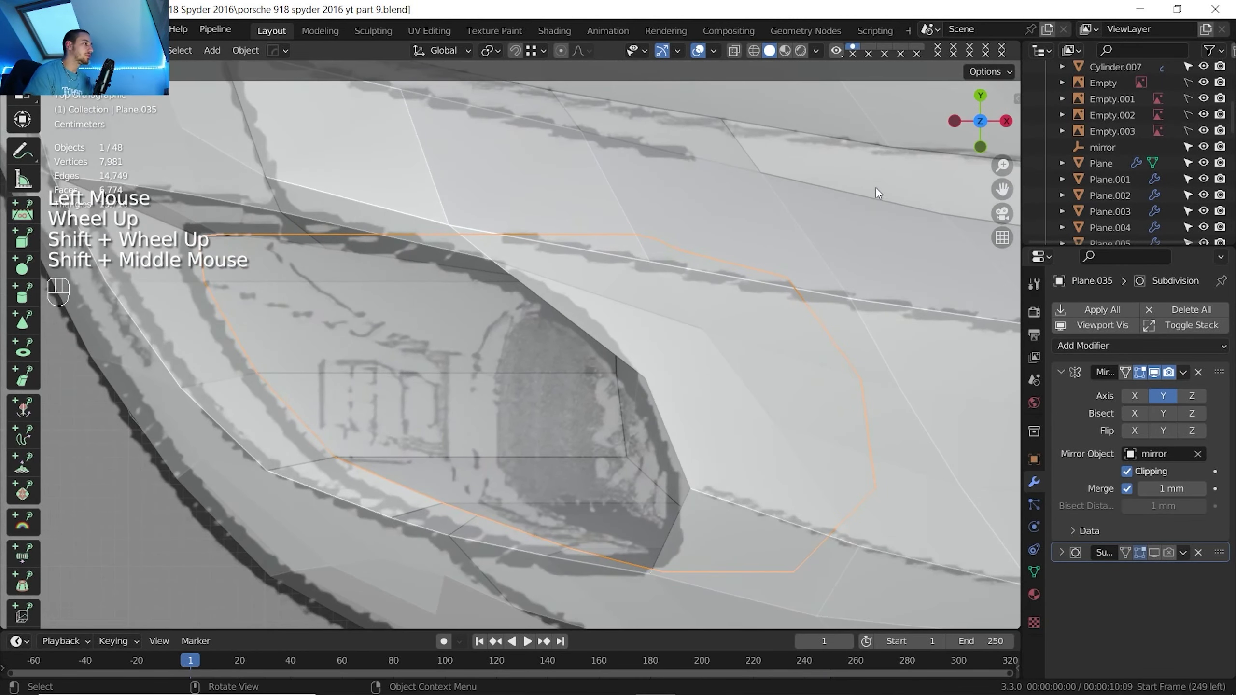
pyautogui.click(695, 694)
pyautogui.moveTo(567, 694)
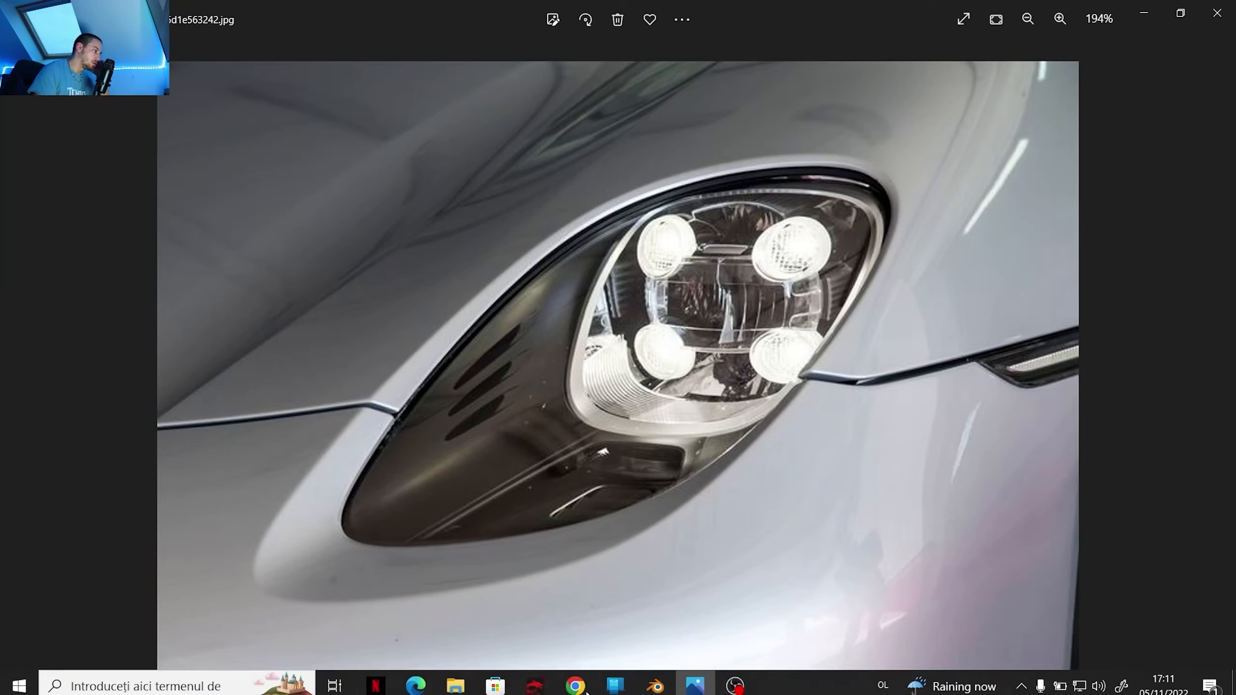
pyautogui.click(655, 679)
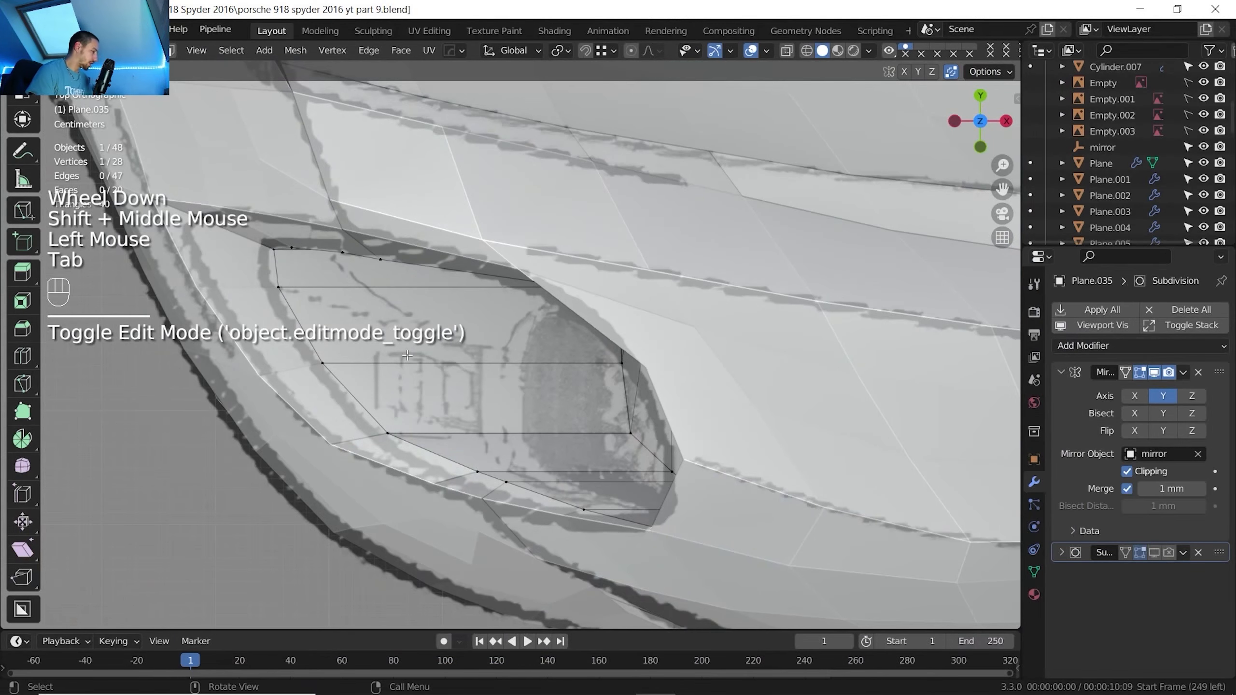
# Knife-cut the housing floor from its front outline vertex diagonally to the rear corner of the blueprint's rectangular detail, and straight across to the outer floor edge
pyautogui.press('F5')
pyautogui.scroll(1, 461, 367)
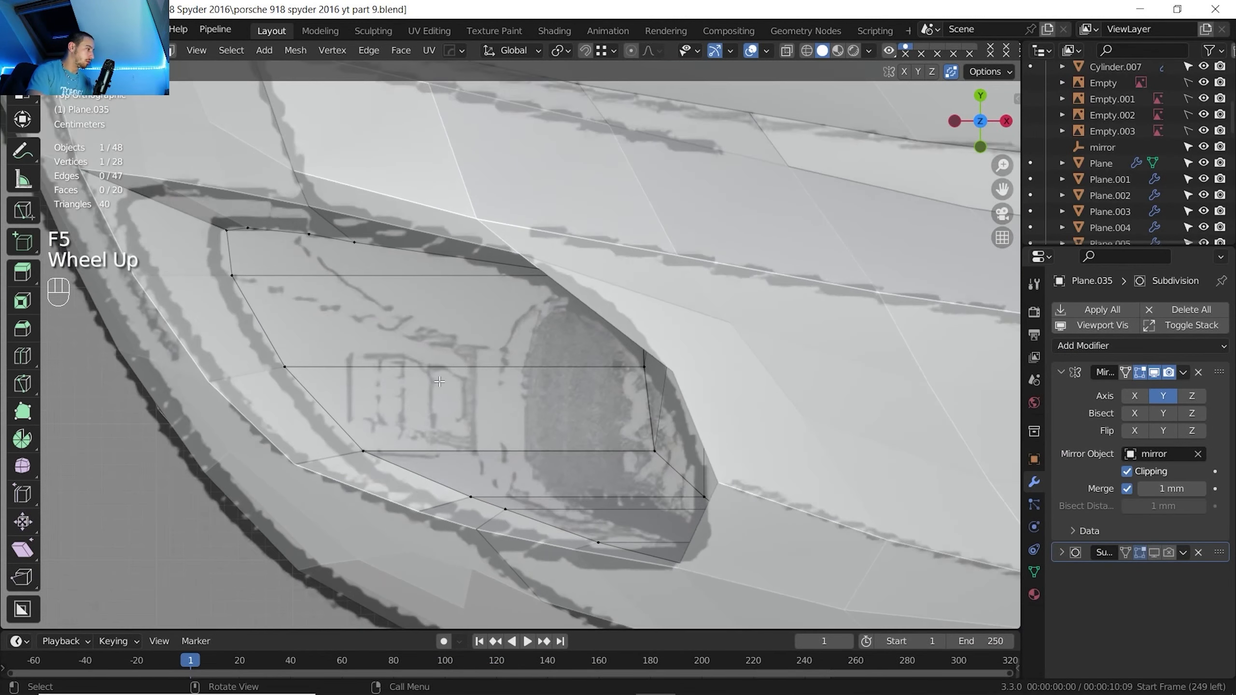
pyautogui.press('k')
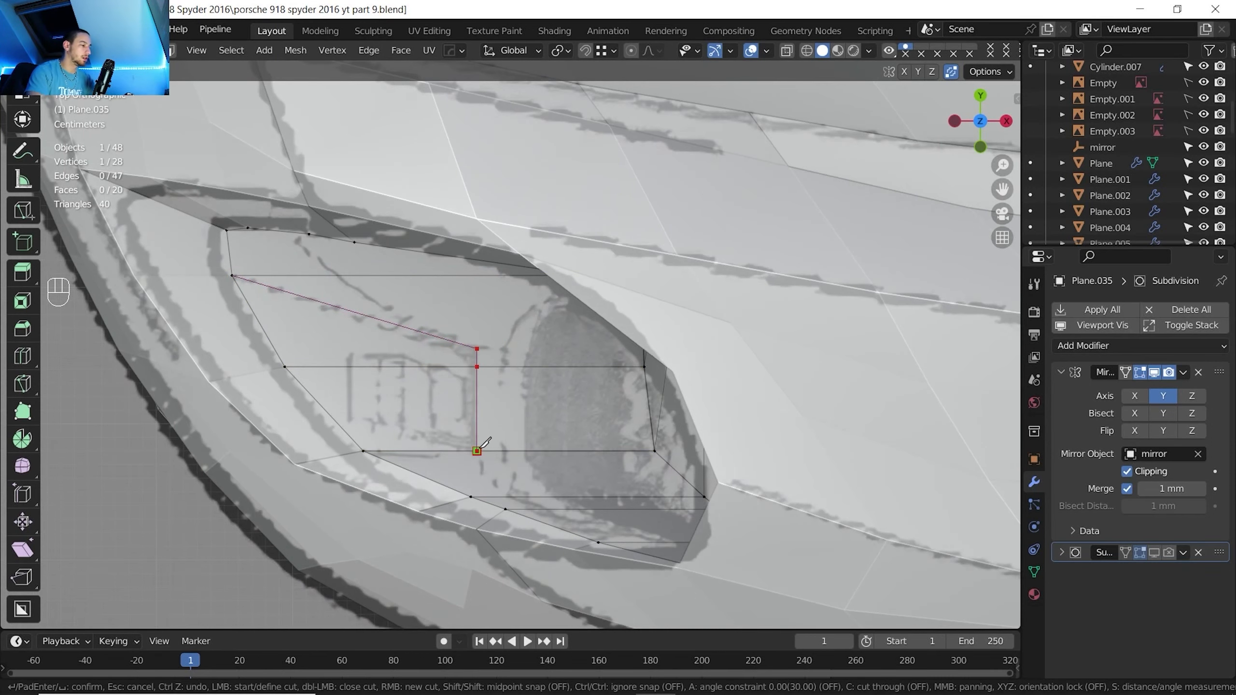
pyautogui.click(477, 451)
pyautogui.press('Return')
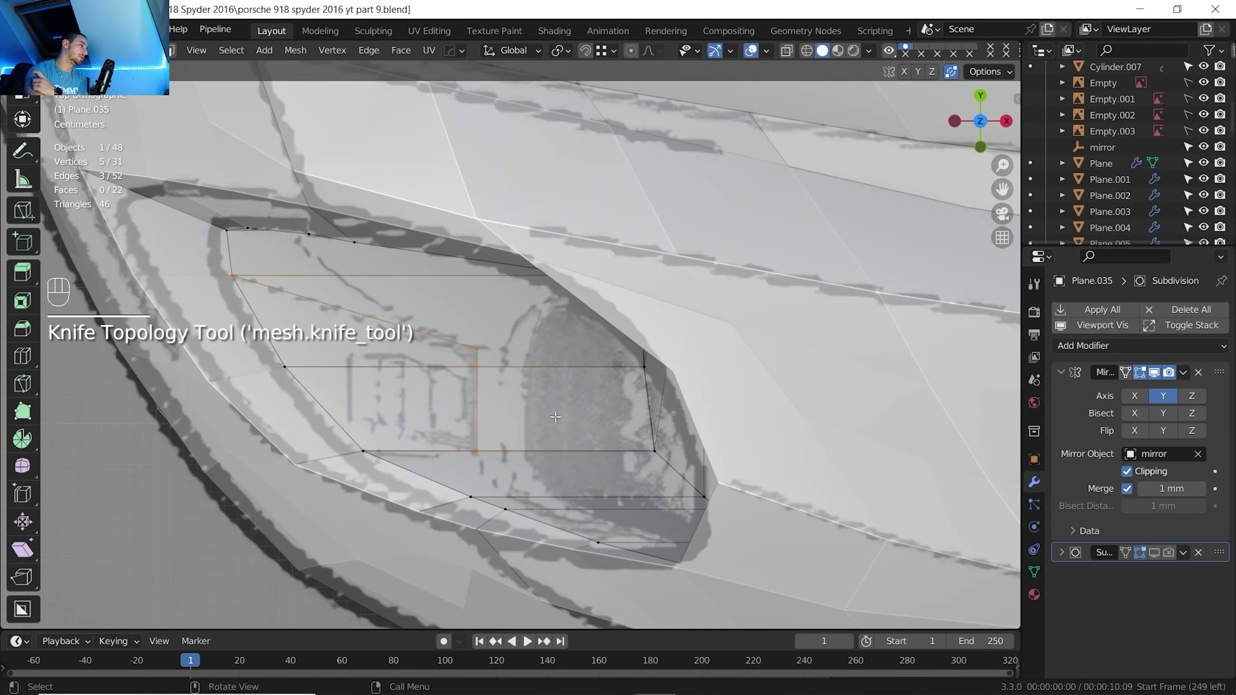
# Knife-cut the housing floor from the new cut's inner corner to the floor's rear edge
pyautogui.moveTo(553, 401); pyautogui.dragTo(530, 386, button='middle')
pyautogui.scroll(-1, 531, 385)
pyautogui.scroll(1, 529, 385)
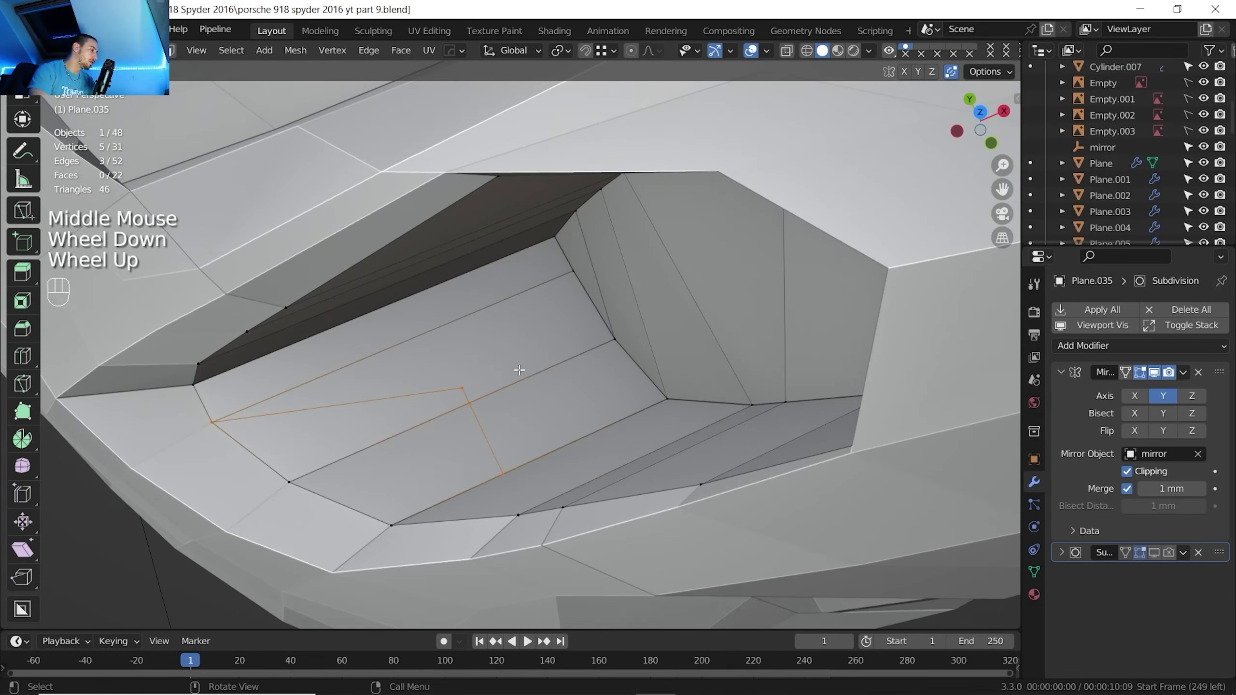
pyautogui.press('k')
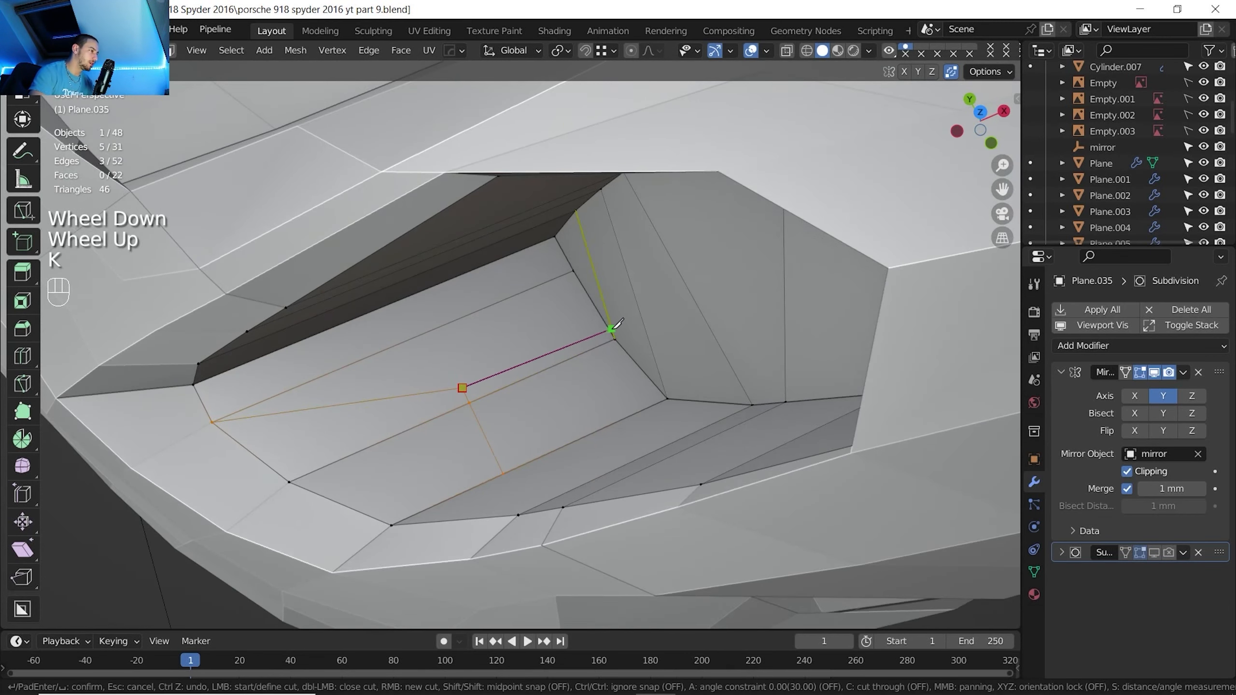
pyautogui.click(615, 338)
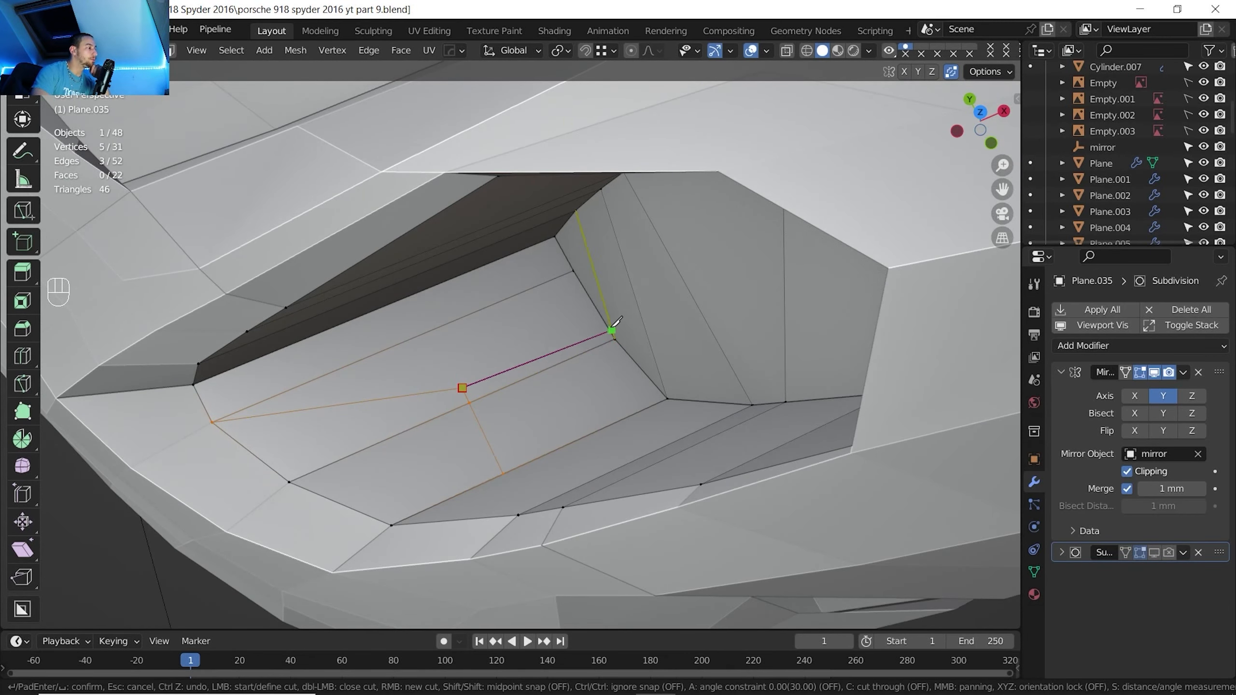
pyautogui.click(612, 331)
pyautogui.press('Return')
pyautogui.moveTo(612, 331)
pyautogui.mouseDown(button='middle')
pyautogui.moveTo(674, 229)
pyautogui.moveTo(608, 313)
pyautogui.moveTo(618, 309)
pyautogui.mouseUp(button='middle')
pyautogui.scroll(-2, 623, 307)
pyautogui.scroll(2, 618, 309)
pyautogui.moveTo(618, 309); pyautogui.dragTo(624, 302, button='middle')
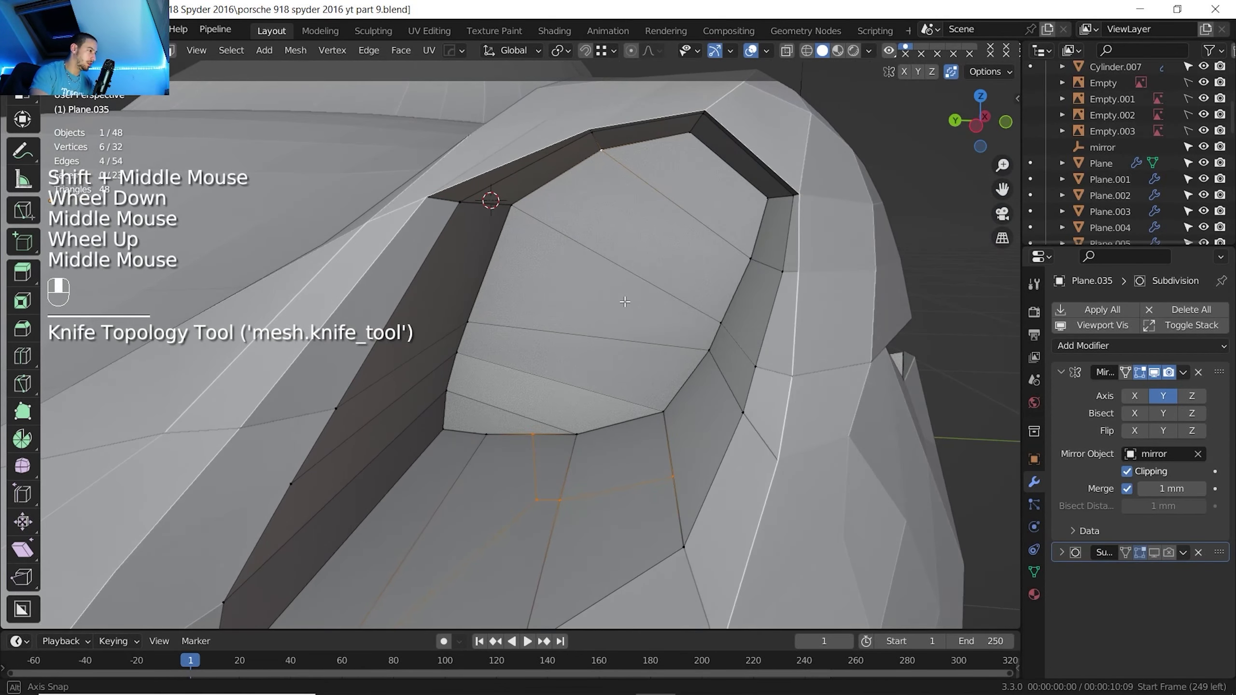
# Dissolve the short diagonal edge at the bottom of the rear cap
pyautogui.scroll(-1, 625, 302)
pyautogui.press('F5')
pyautogui.scroll(1, 520, 431)
pyautogui.press('2')
pyautogui.click(516, 433)
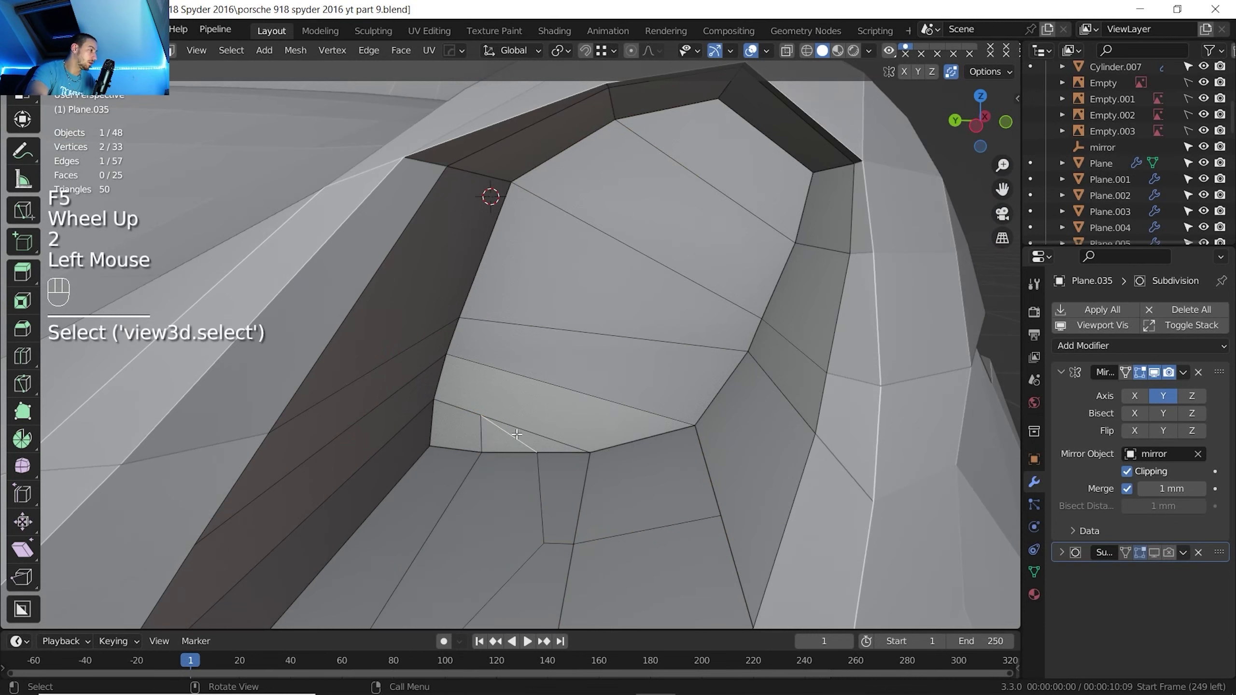
pyautogui.press('Delete')
pyautogui.click(519, 432)
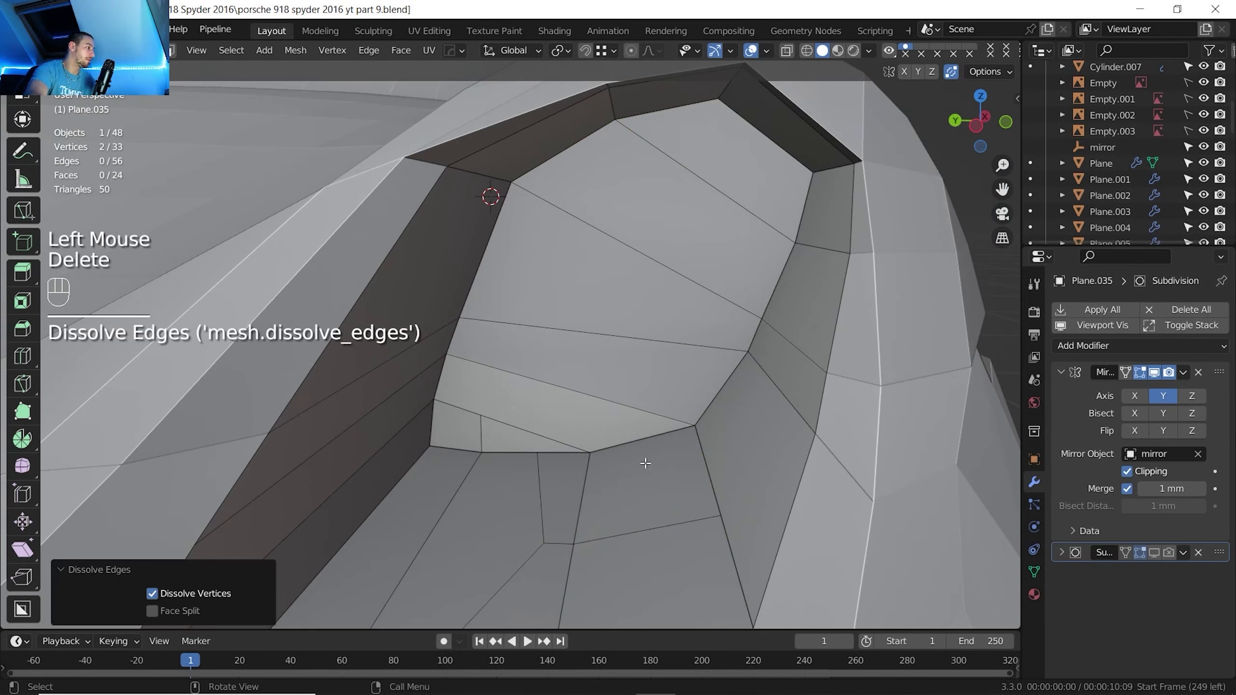
pyautogui.press('1')
# Knife-cut the rear cap from its lower hood-side vertex diagonally up across all its edges to the housing's upper outer rim
pyautogui.moveTo(541, 459); pyautogui.dragTo(491, 414, button='middle')
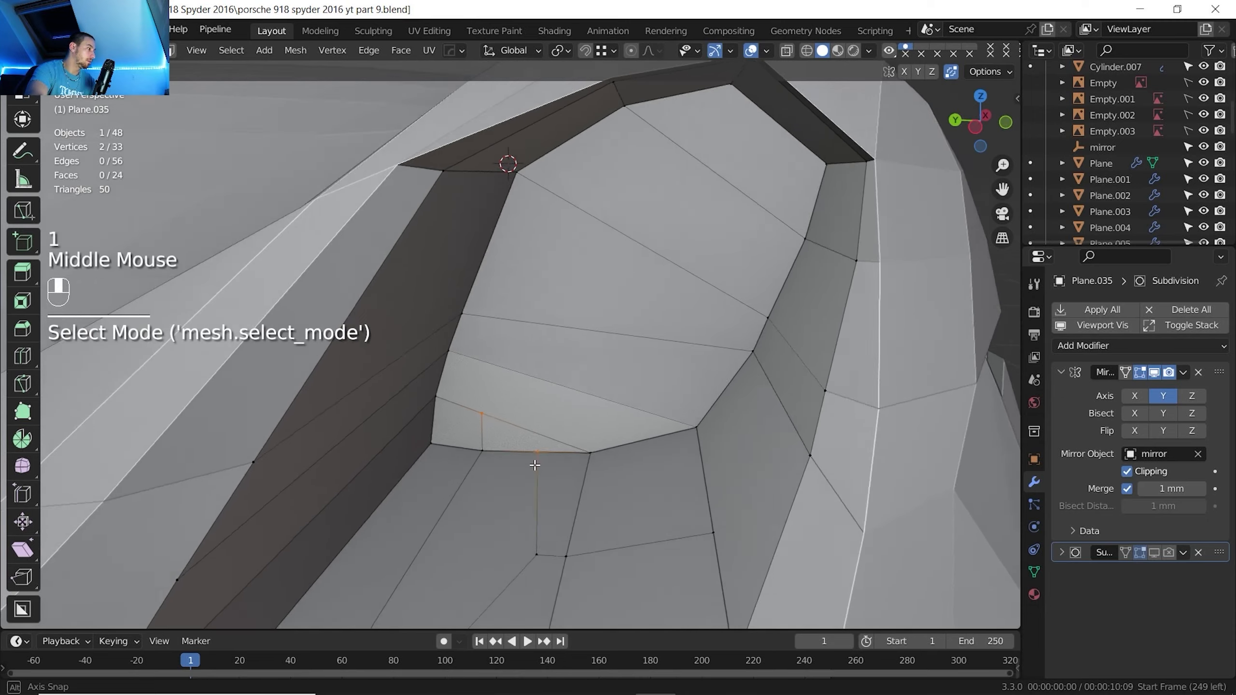
pyautogui.scroll(-1, 535, 465)
pyautogui.press('k')
pyautogui.click(484, 410)
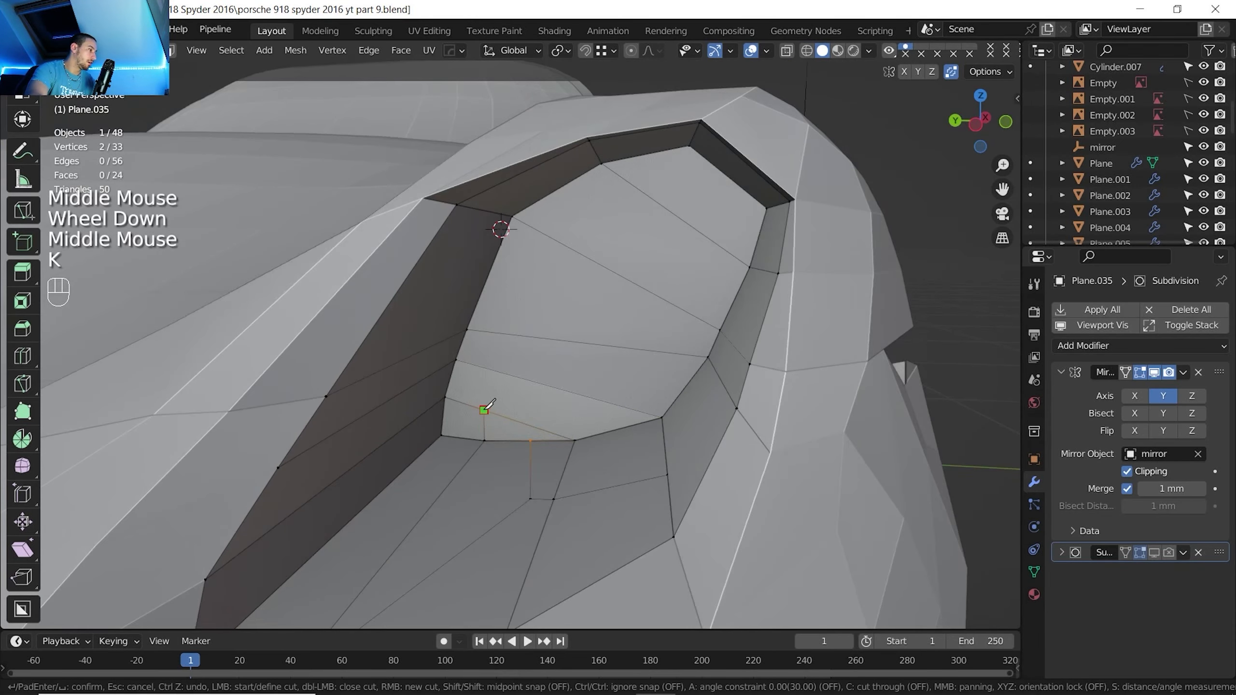
pyautogui.click(668, 210)
pyautogui.click(719, 170)
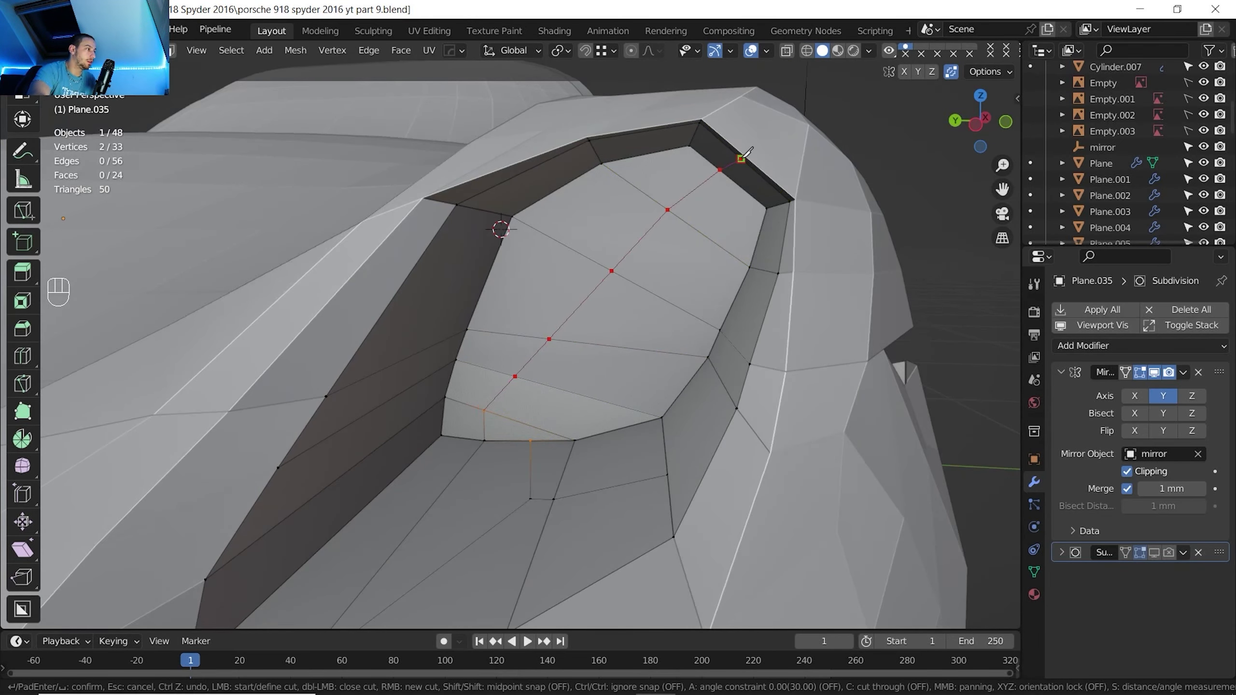
pyautogui.click(740, 159)
pyautogui.press('Return')
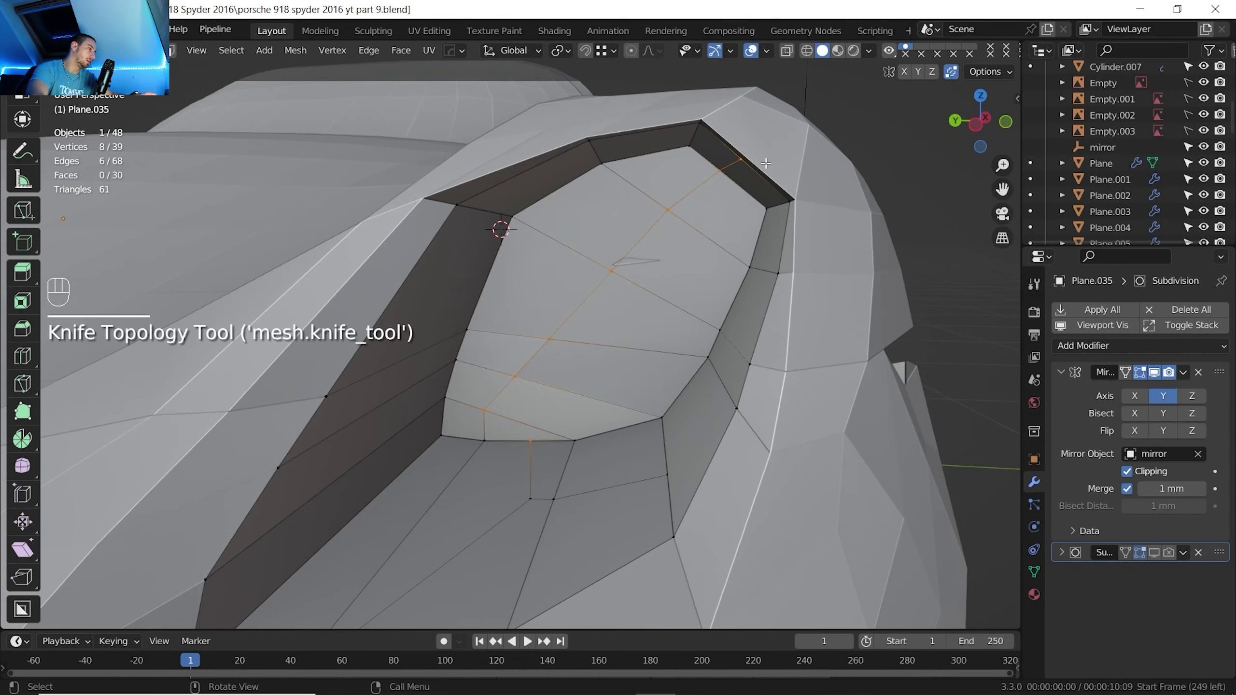
# Move the vertex in the middle of the rear cap by about -1.9 mm along the X axis
pyautogui.keyDown('shift'); pyautogui.moveTo(734, 185); pyautogui.dragTo(614, 252, button='middle'); pyautogui.keyUp('shift')
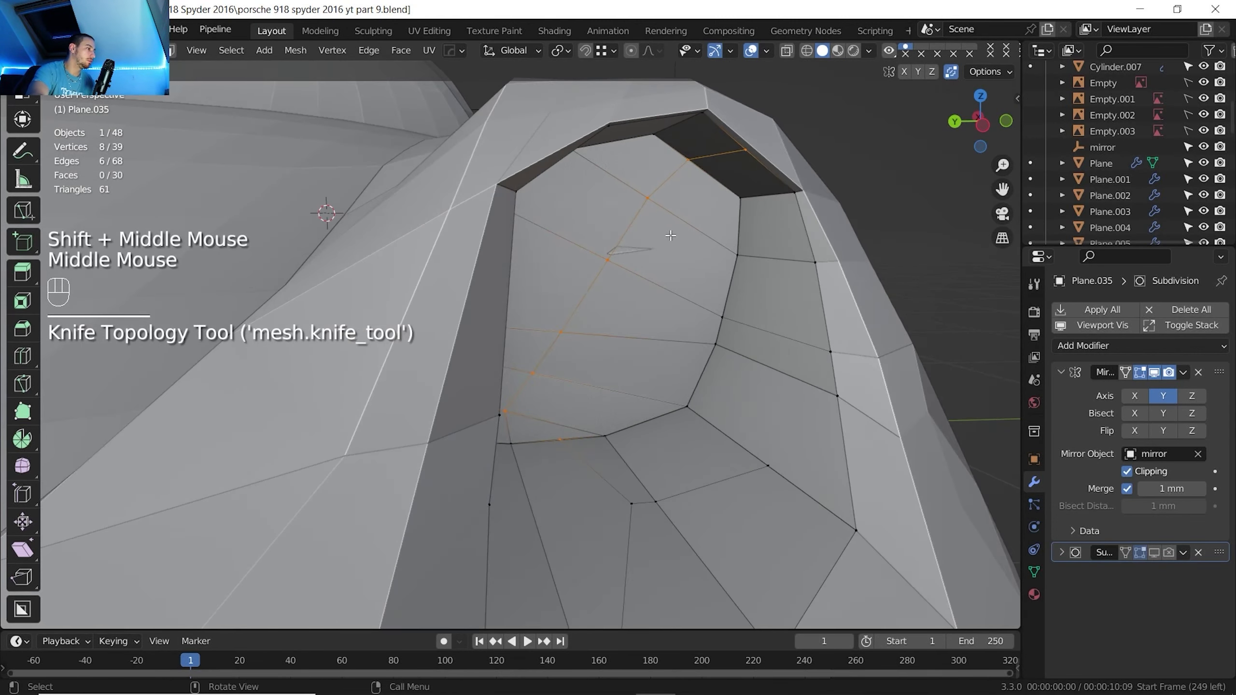
pyautogui.click(614, 252)
pyautogui.press('g')
pyautogui.press('x')
pyautogui.rightClick(661, 274)
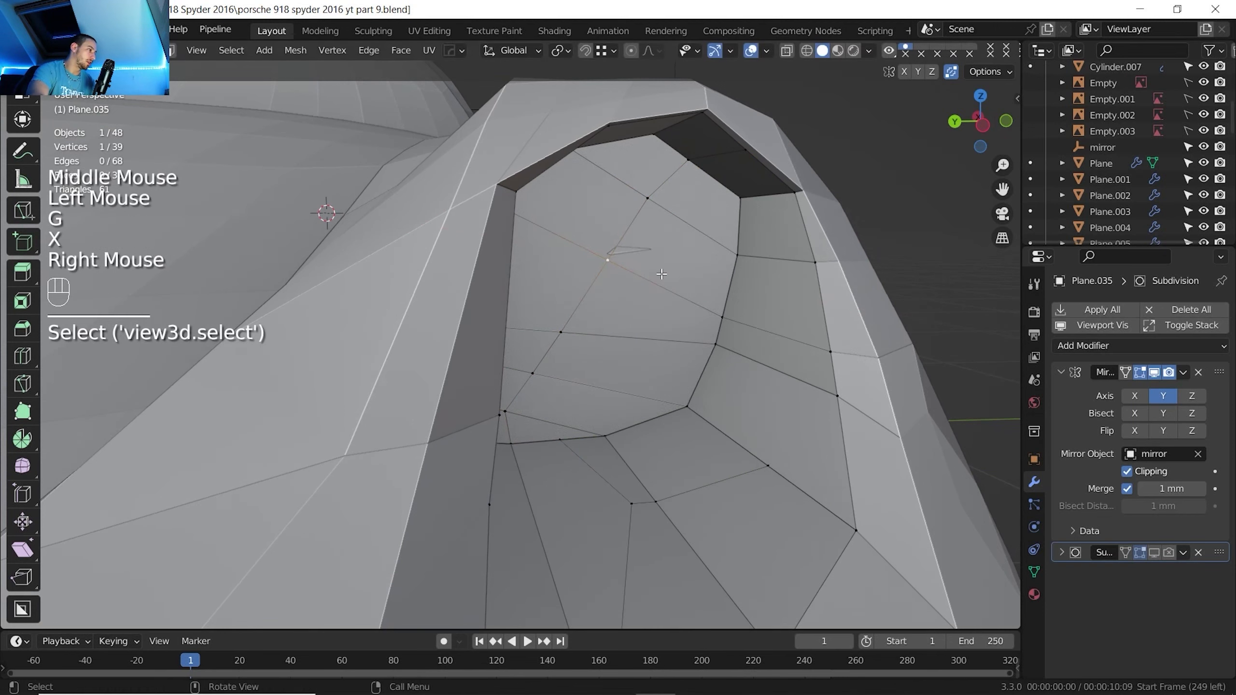
pyautogui.press('g')
pyautogui.press('x')
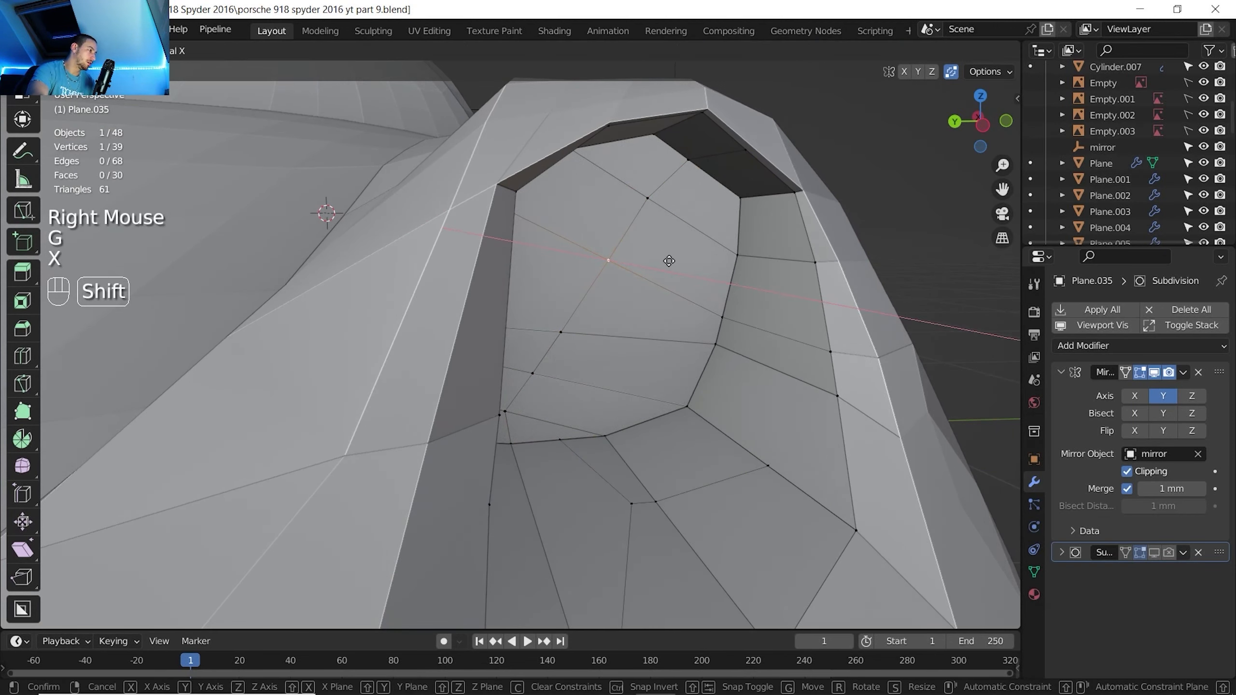
pyautogui.keyDown('shift'); pyautogui.click(669, 261); pyautogui.keyUp('shift')
# Knife-cut a ring around the housing from the floor's outer cut vertex, over the walls and roof, back to the floor's inner cut corner
pyautogui.scroll(-1, 669, 261)
pyautogui.keyDown('shift'); pyautogui.moveTo(669, 261); pyautogui.dragTo(613, 389, button='middle'); pyautogui.keyUp('shift')
pyautogui.scroll(2, 608, 341)
pyautogui.moveTo(613, 389); pyautogui.dragTo(620, 428, button='middle')
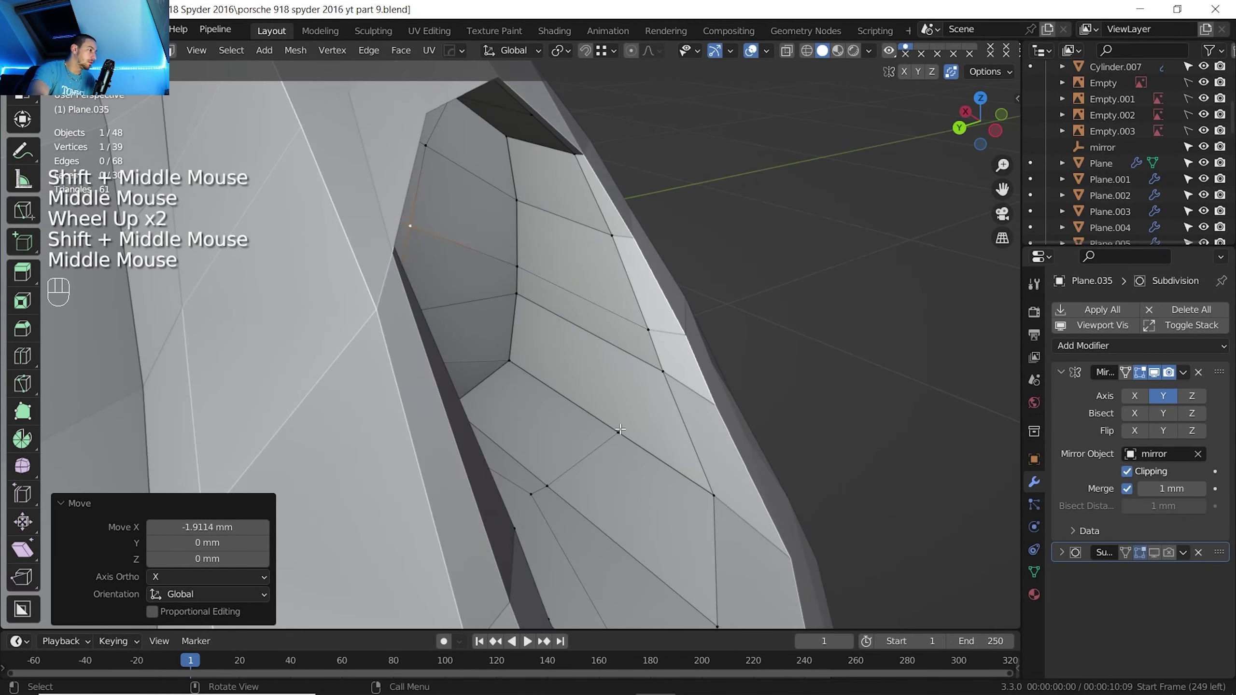
pyautogui.press('k')
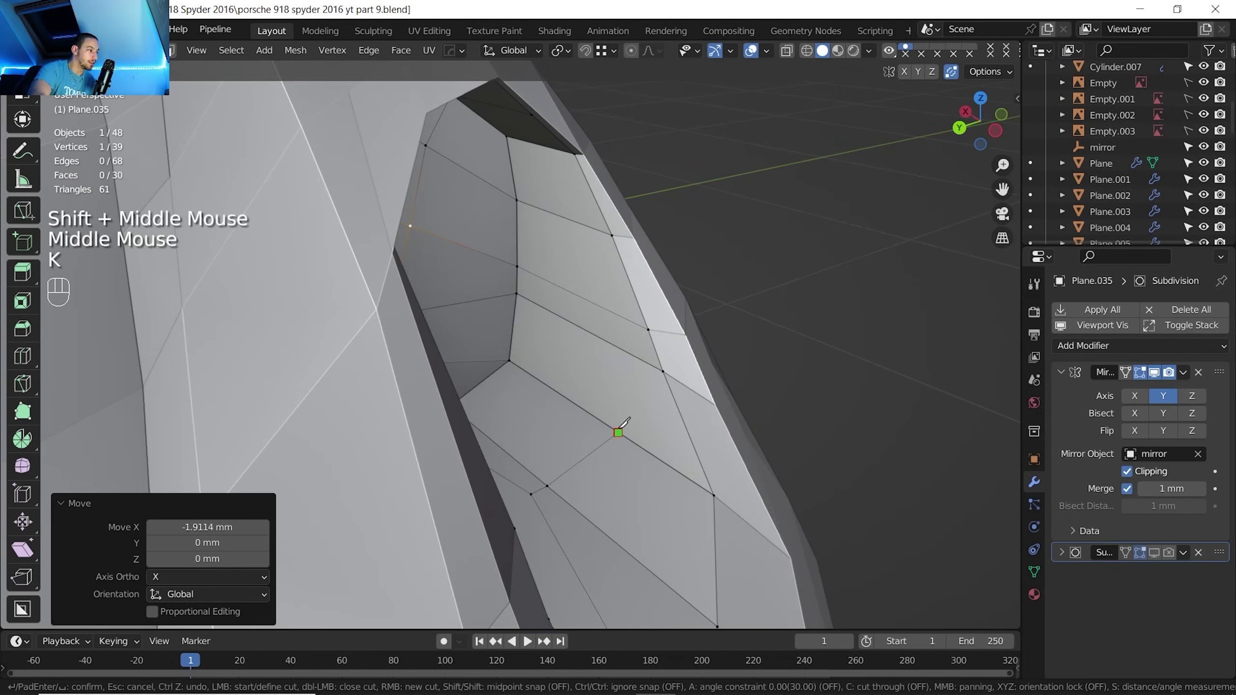
pyautogui.click(547, 147)
pyautogui.moveTo(552, 170); pyautogui.dragTo(552, 181, button='middle')
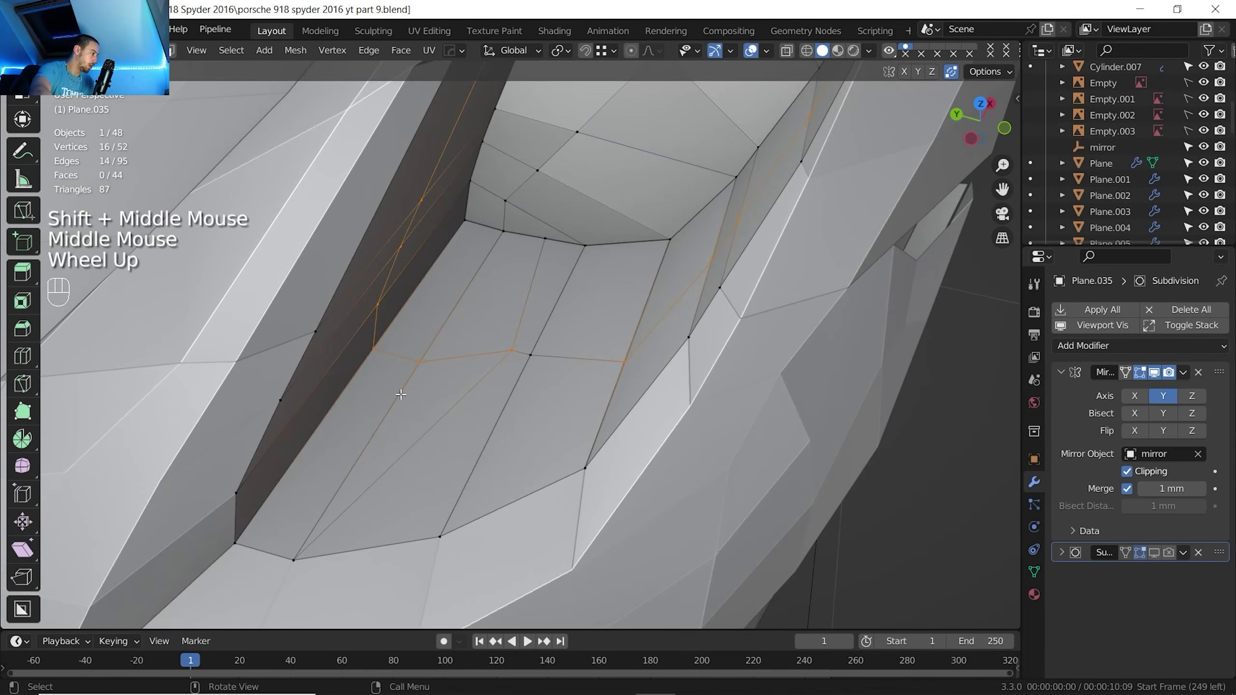
# Knife-cut the floor from the ring to the front outline on the hood side, and dissolve the surplus lengthwise edge beside it
pyautogui.press('k')
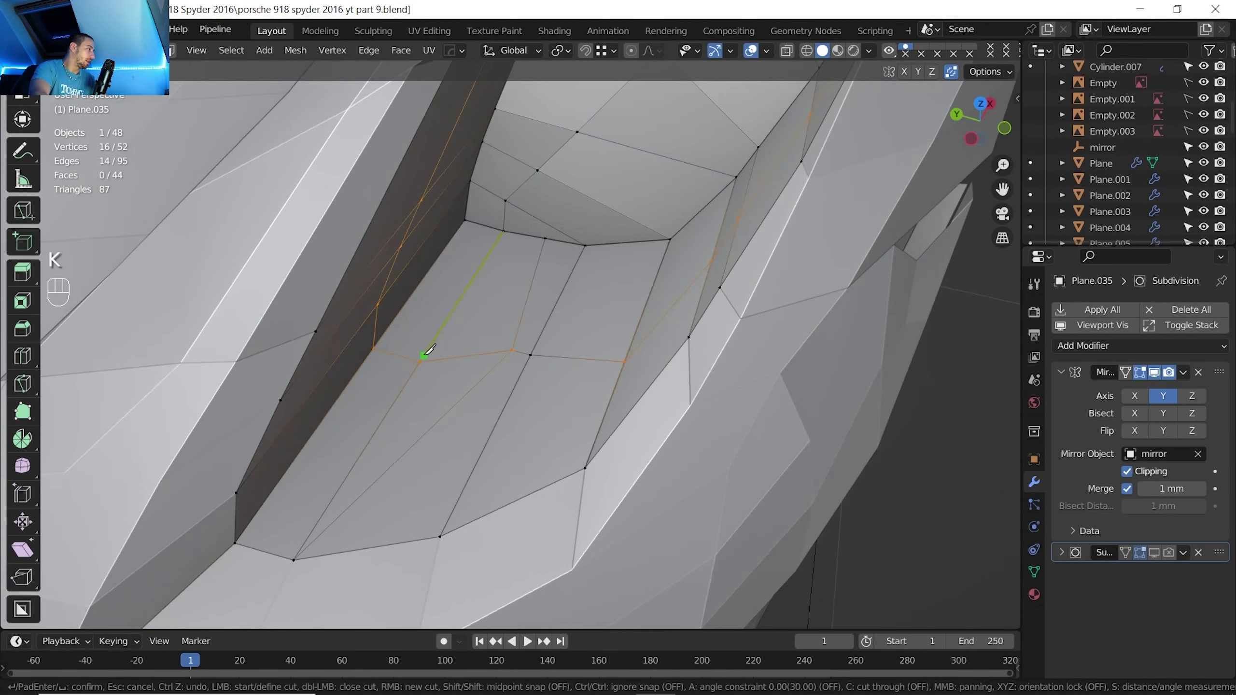
pyautogui.click(271, 553)
pyautogui.press('Return')
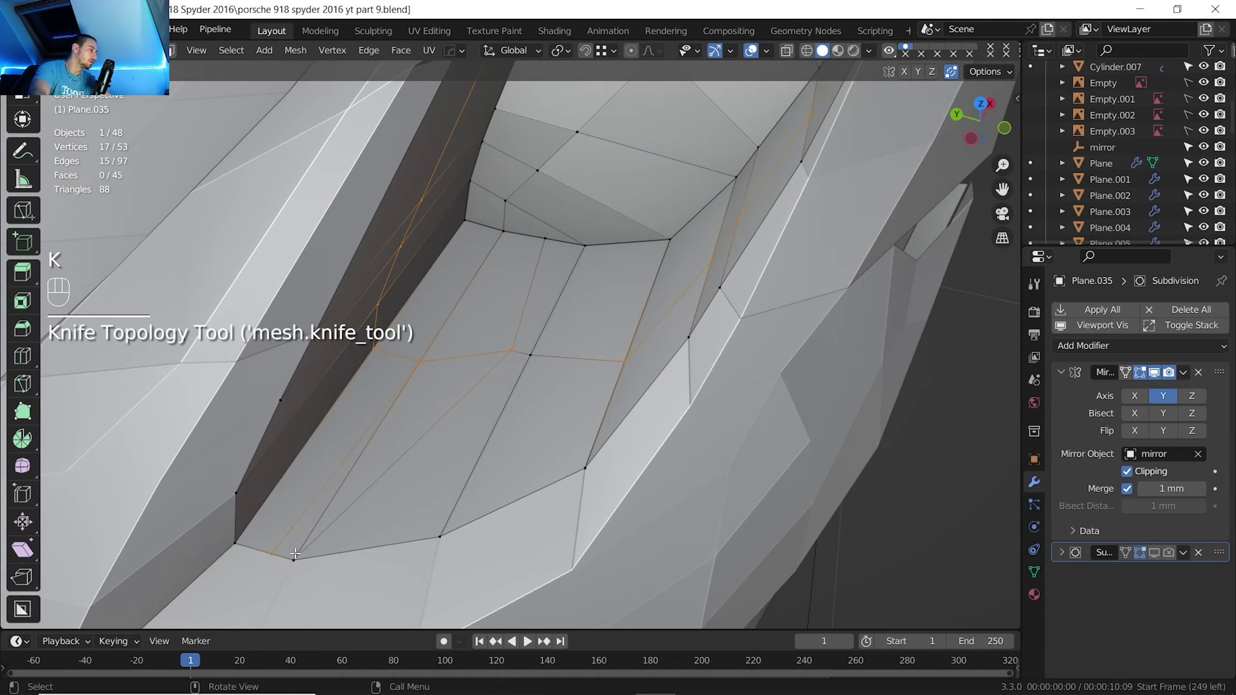
pyautogui.press('2')
pyautogui.click(338, 480)
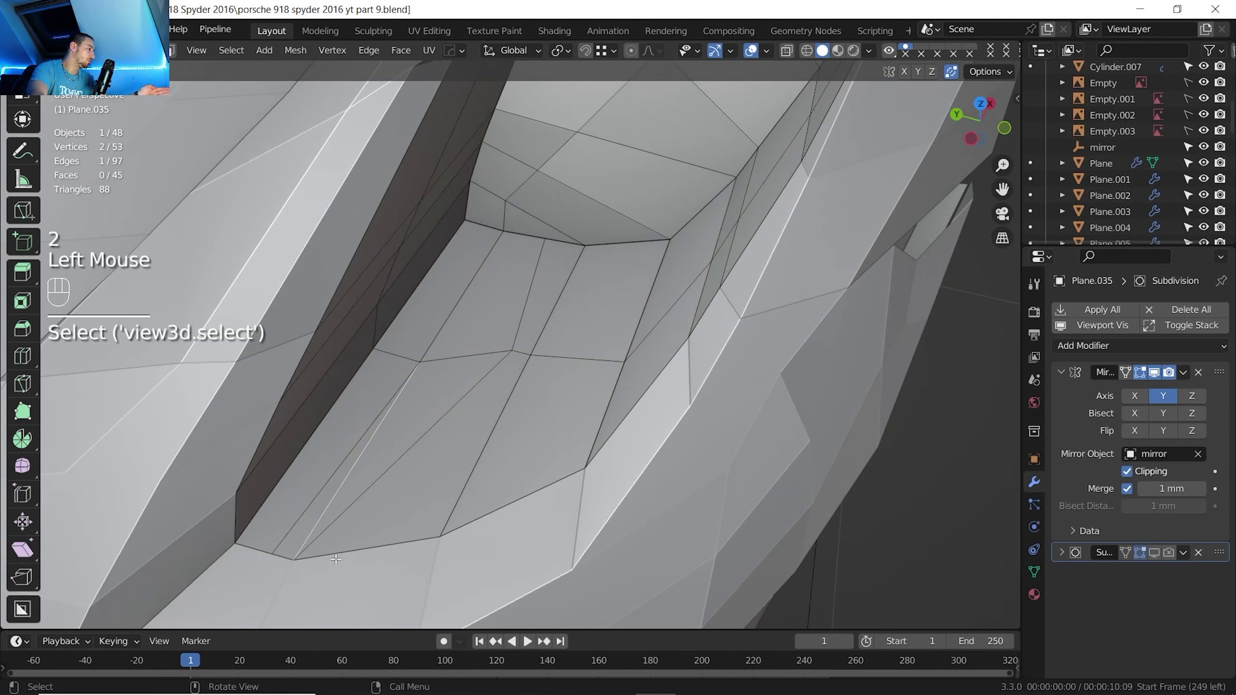
pyautogui.press('Delete')
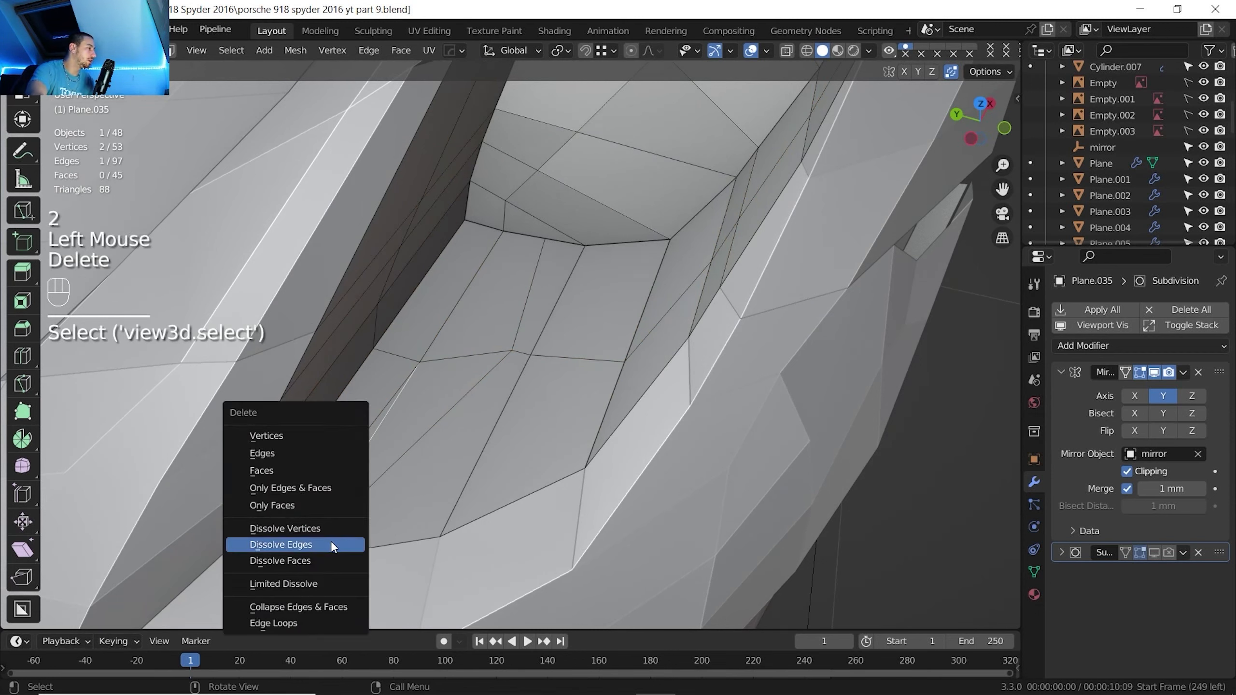
pyautogui.click(332, 541)
pyautogui.scroll(-1, 538, 437)
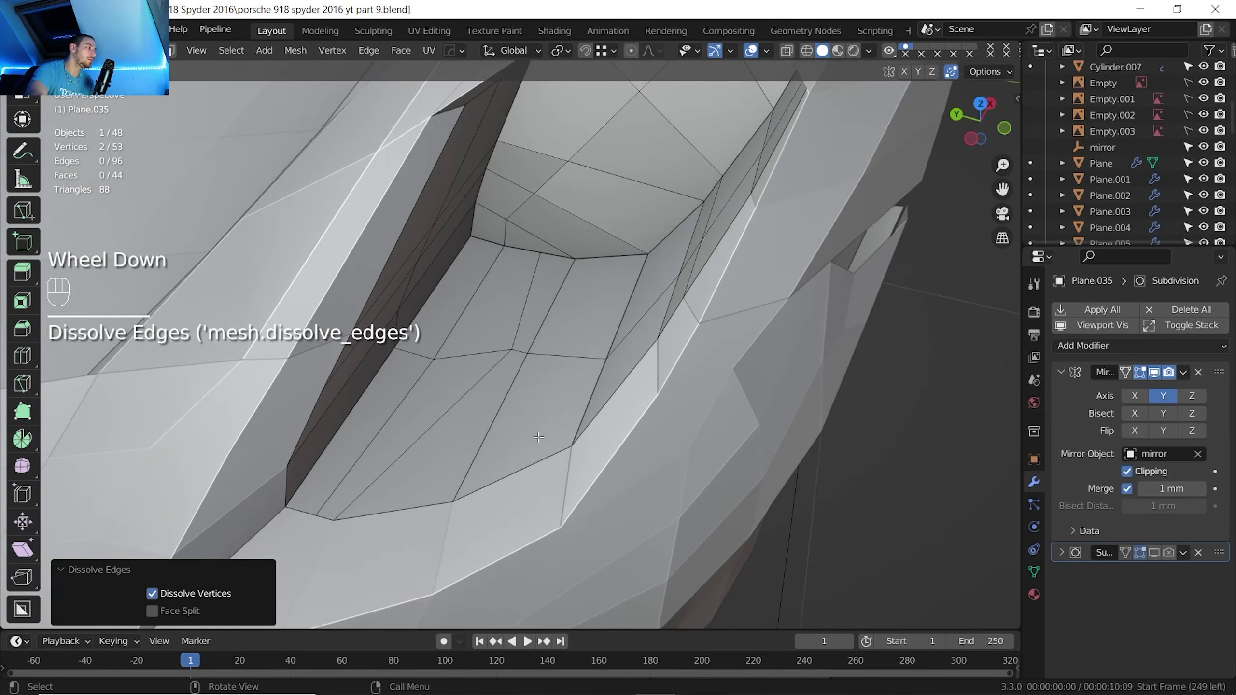
# Extrude the two floor faces at the front of the housing, next to the outer wall, about 21.9 mm downward to form a recess
pyautogui.keyDown('shift'); pyautogui.moveTo(538, 437); pyautogui.dragTo(541, 363, button='middle'); pyautogui.keyUp('shift')
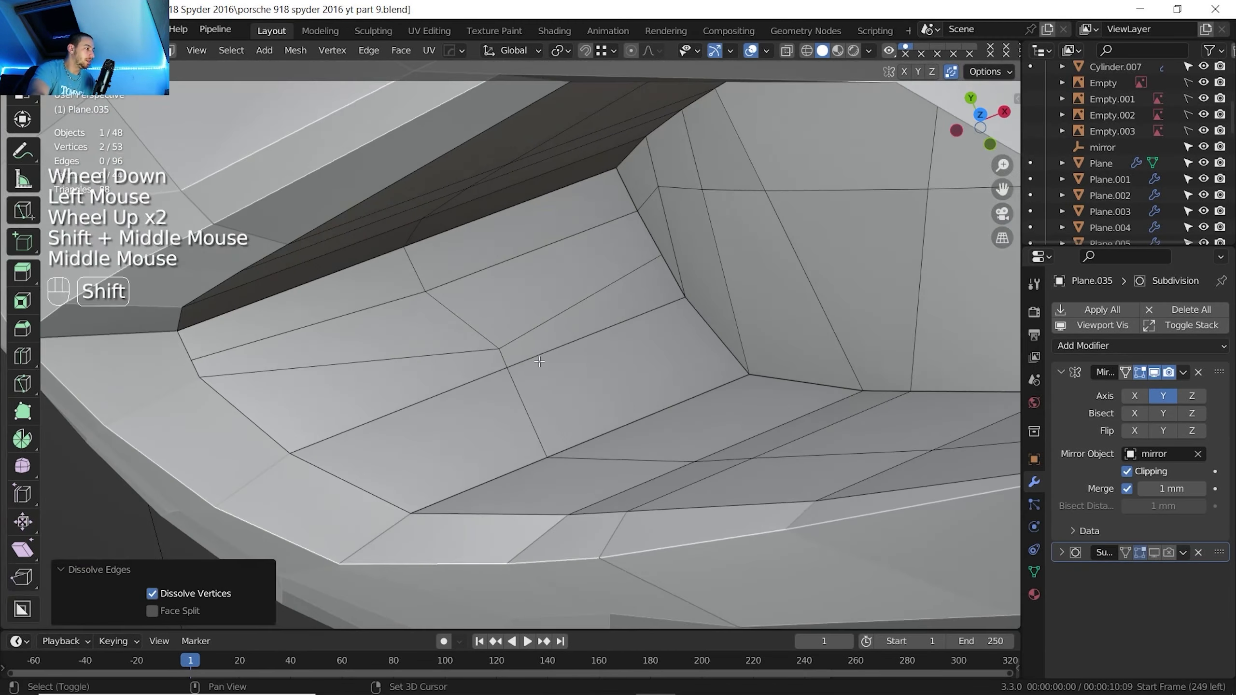
pyautogui.keyDown('shift'); pyautogui.moveTo(539, 361); pyautogui.dragTo(549, 365, button='middle'); pyautogui.keyUp('shift')
pyautogui.moveTo(549, 365); pyautogui.dragTo(573, 375, button='middle')
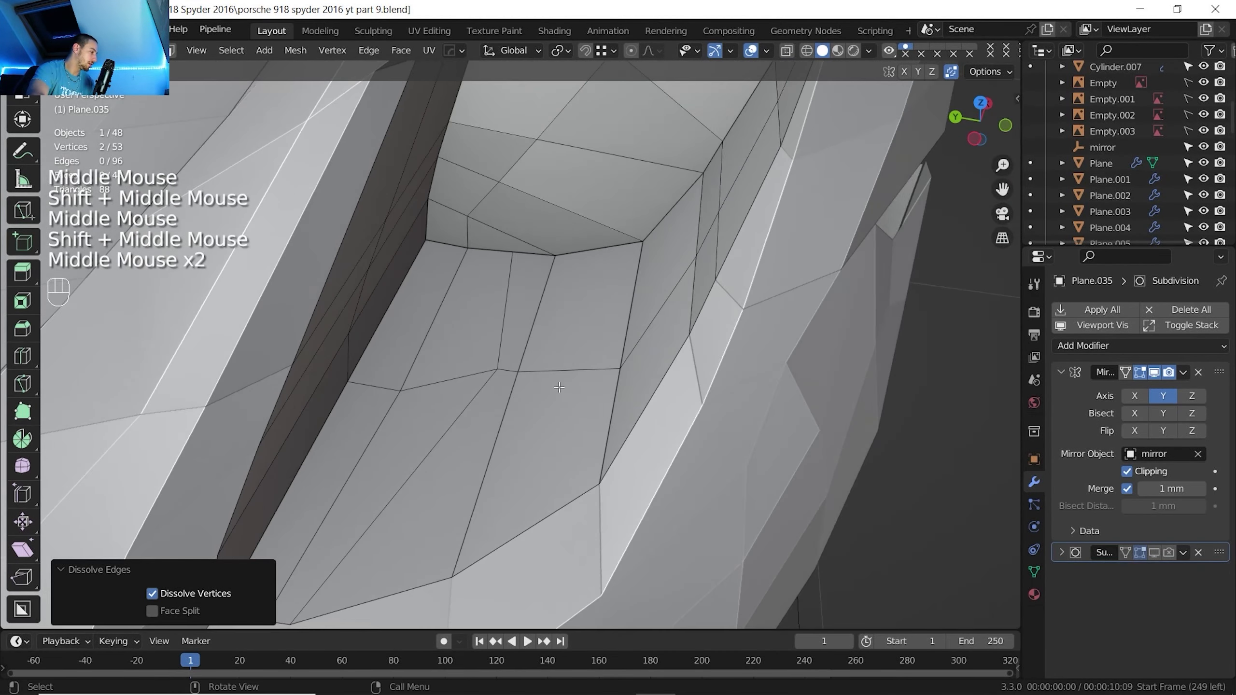
pyautogui.keyDown('shift'); pyautogui.moveTo(574, 374); pyautogui.dragTo(553, 364, button='middle'); pyautogui.keyUp('shift')
pyautogui.press('3')
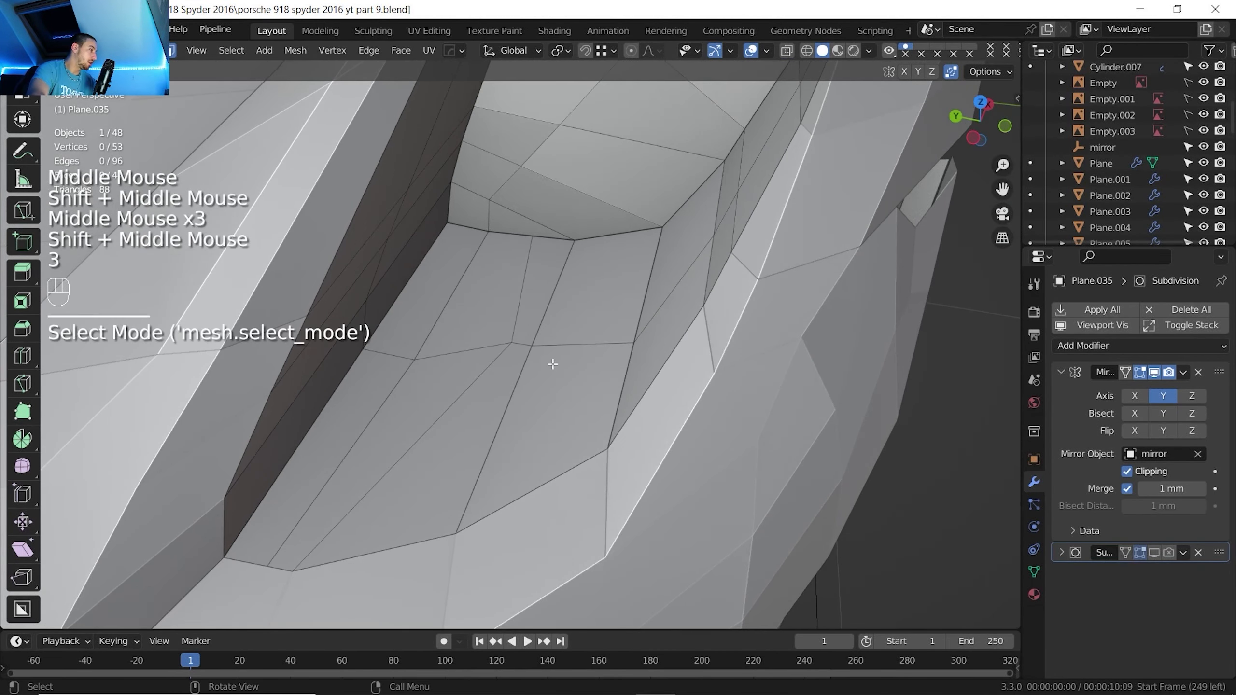
pyautogui.keyDown('shift'); pyautogui.click(423, 452); pyautogui.keyUp('shift')
pyautogui.keyDown('shift'); pyautogui.click(559, 384); pyautogui.keyUp('shift')
pyautogui.moveTo(560, 385); pyautogui.dragTo(564, 430, button='middle')
pyautogui.click(979, 108)
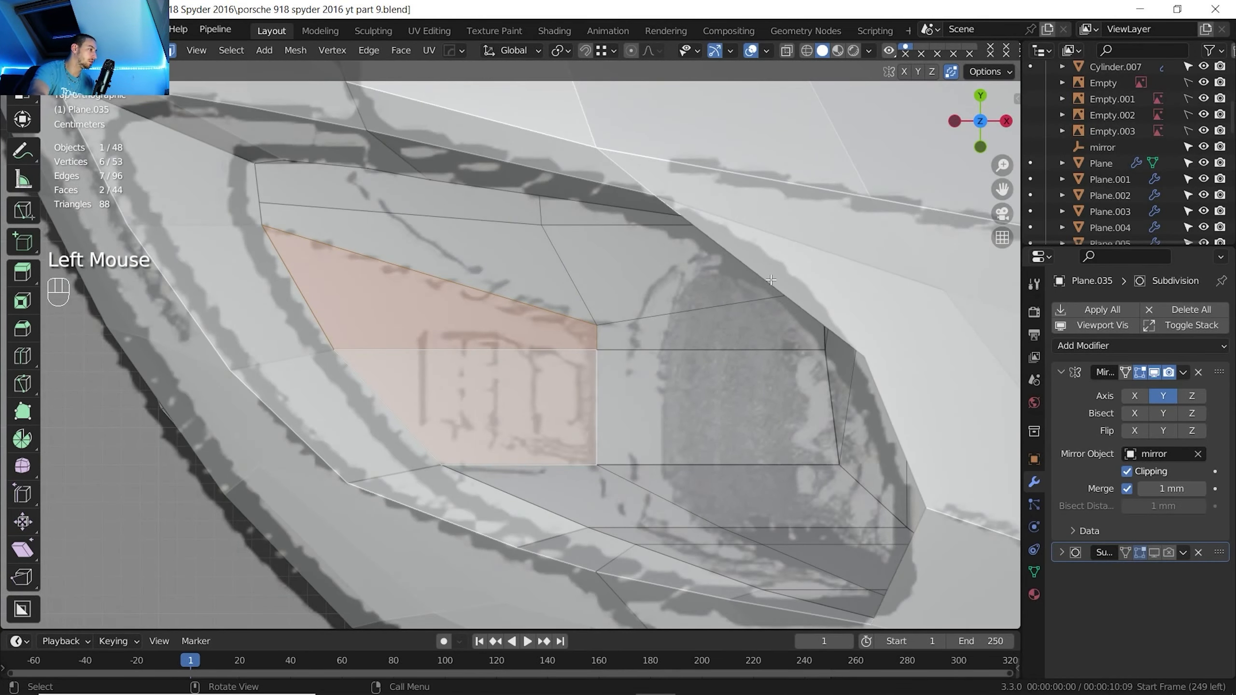
pyautogui.keyDown('shift'); pyautogui.moveTo(771, 280); pyautogui.dragTo(822, 219, button='middle'); pyautogui.keyUp('shift')
pyautogui.keyDown('shift'); pyautogui.moveTo(632, 287); pyautogui.dragTo(579, 370, button='middle'); pyautogui.keyUp('shift')
pyautogui.moveTo(579, 370); pyautogui.dragTo(530, 368, button='middle')
pyautogui.press('e')
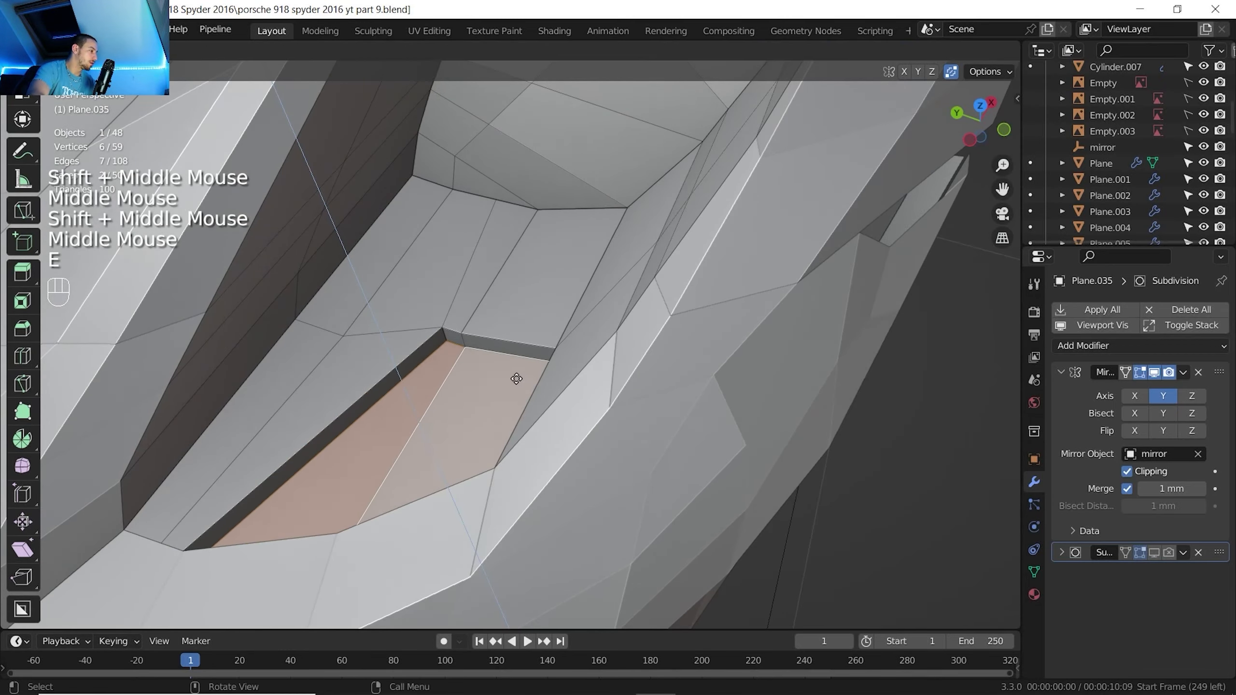
pyautogui.click(520, 385)
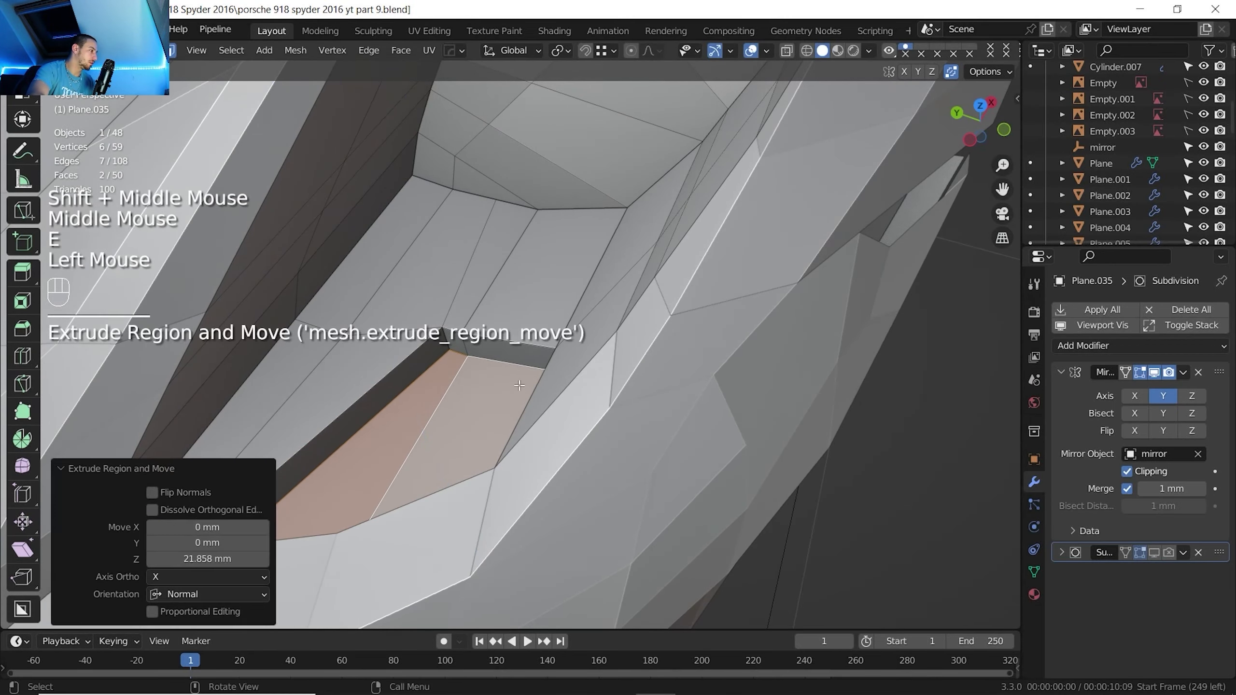
# Check the headlight reference photo, and slide the recess floor's edges along the front outline inward so the front wall slopes
pyautogui.keyDown('shift'); pyautogui.moveTo(519, 385); pyautogui.dragTo(450, 387, button='middle'); pyautogui.keyUp('shift')
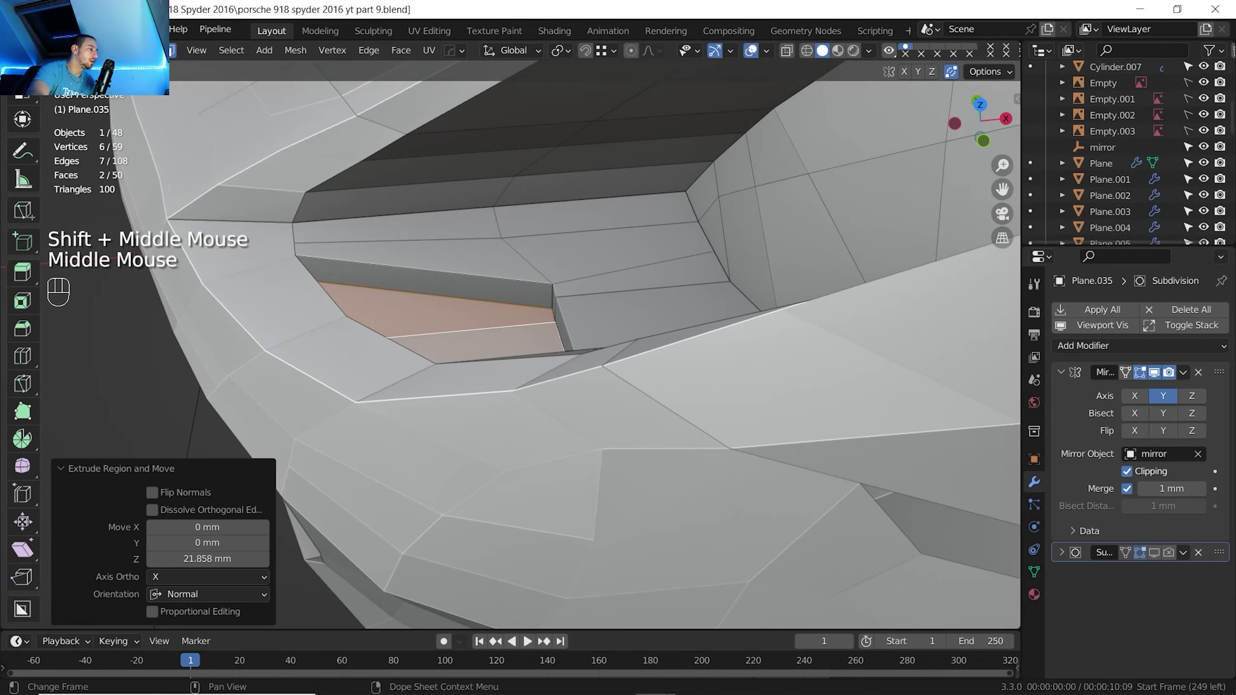
pyautogui.click(697, 680)
pyautogui.scroll(3, 601, 506)
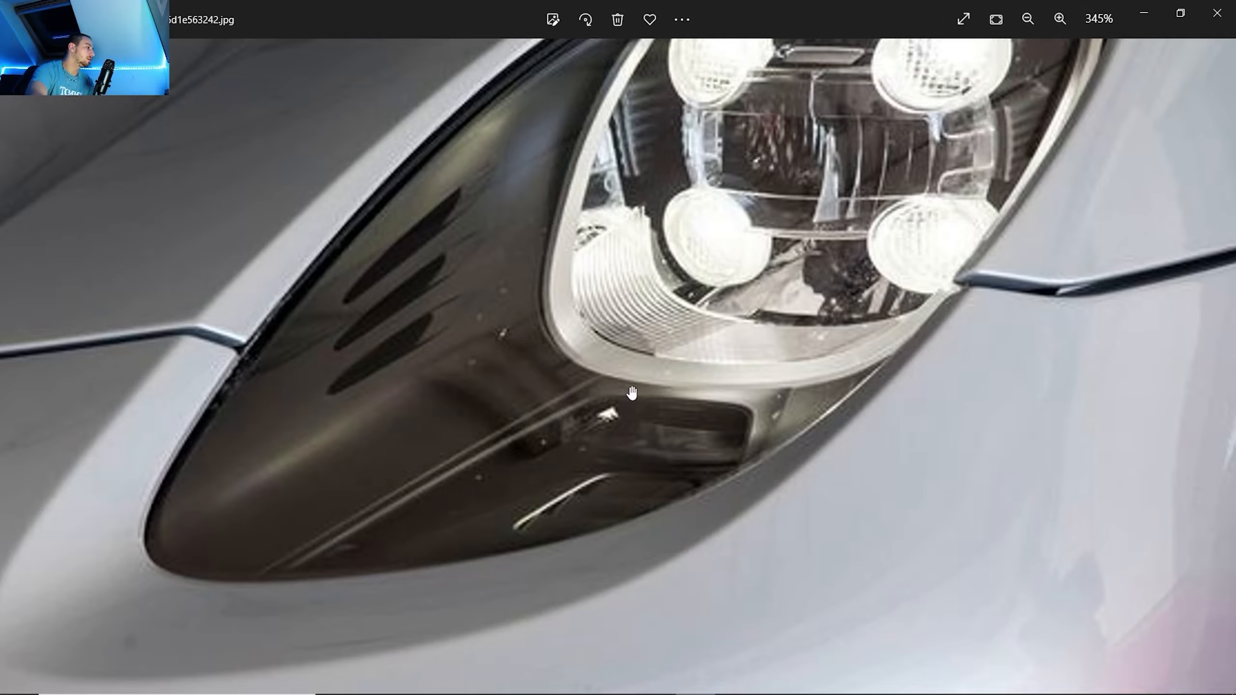
pyautogui.keyDown('shift'); pyautogui.click(491, 386); pyautogui.keyUp('shift')
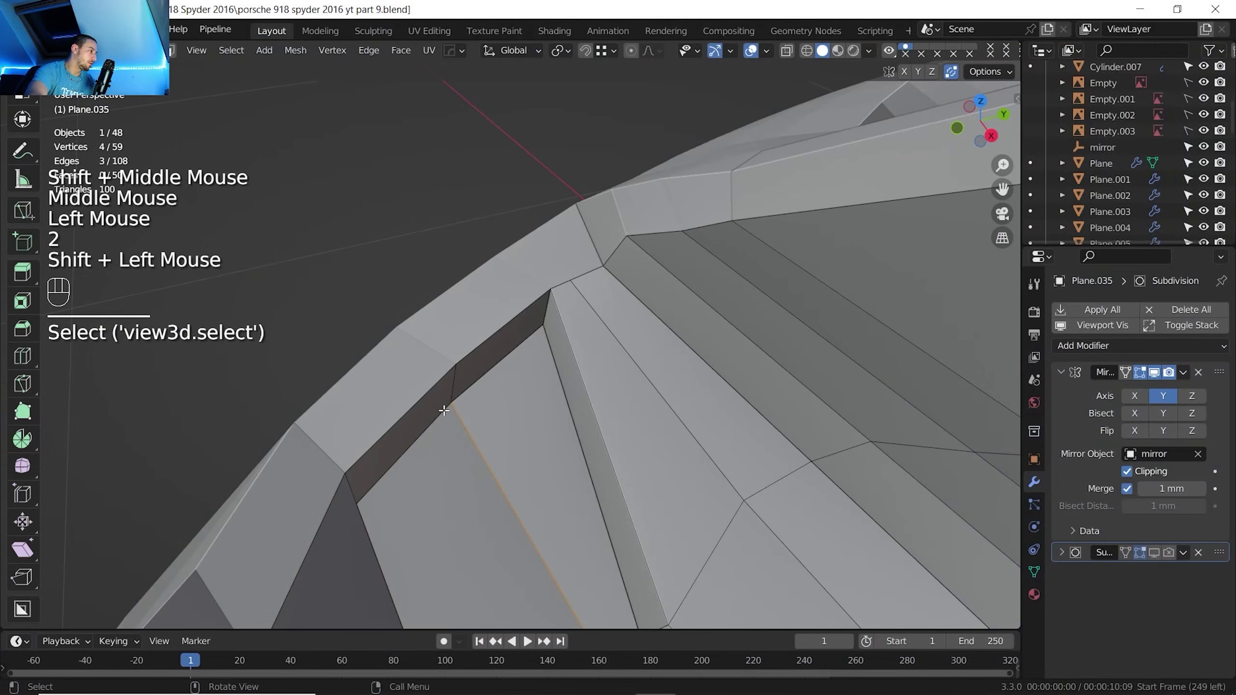
pyautogui.click(428, 429)
pyautogui.keyDown('shift'); pyautogui.click(475, 389); pyautogui.keyUp('shift')
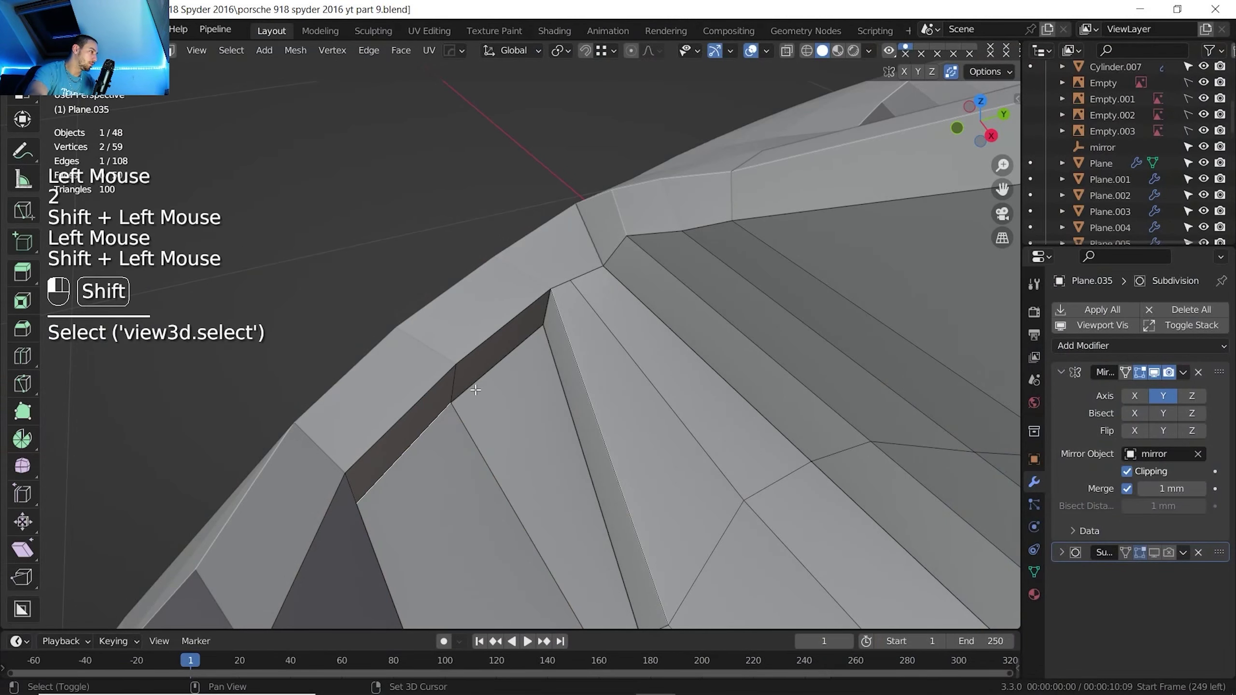
pyautogui.press('g')
pyautogui.press('g')
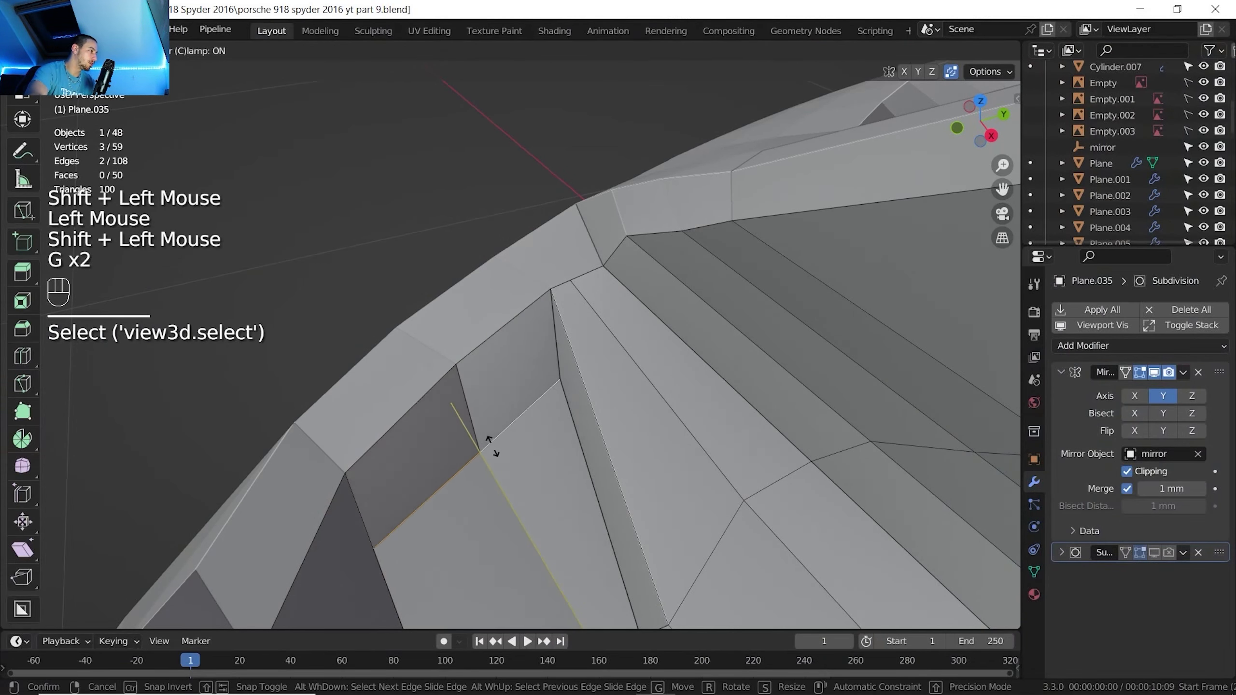
pyautogui.click(491, 441)
pyautogui.moveTo(492, 441); pyautogui.dragTo(584, 346, button='middle')
pyautogui.press('g')
pyautogui.press('g')
pyautogui.click(633, 463)
# Move the two edges at the rear of the recess floor about -10.2 mm along the Z axis
pyautogui.moveTo(583, 346); pyautogui.dragTo(593, 338, button='middle')
pyautogui.keyDown('shift'); pyautogui.moveTo(594, 338); pyautogui.dragTo(641, 307, button='middle'); pyautogui.keyUp('shift')
pyautogui.scroll(1, 600, 341)
pyautogui.click(641, 306)
pyautogui.keyDown('shift'); pyautogui.click(642, 306); pyautogui.keyUp('shift')
pyautogui.press('g')
pyautogui.press('z')
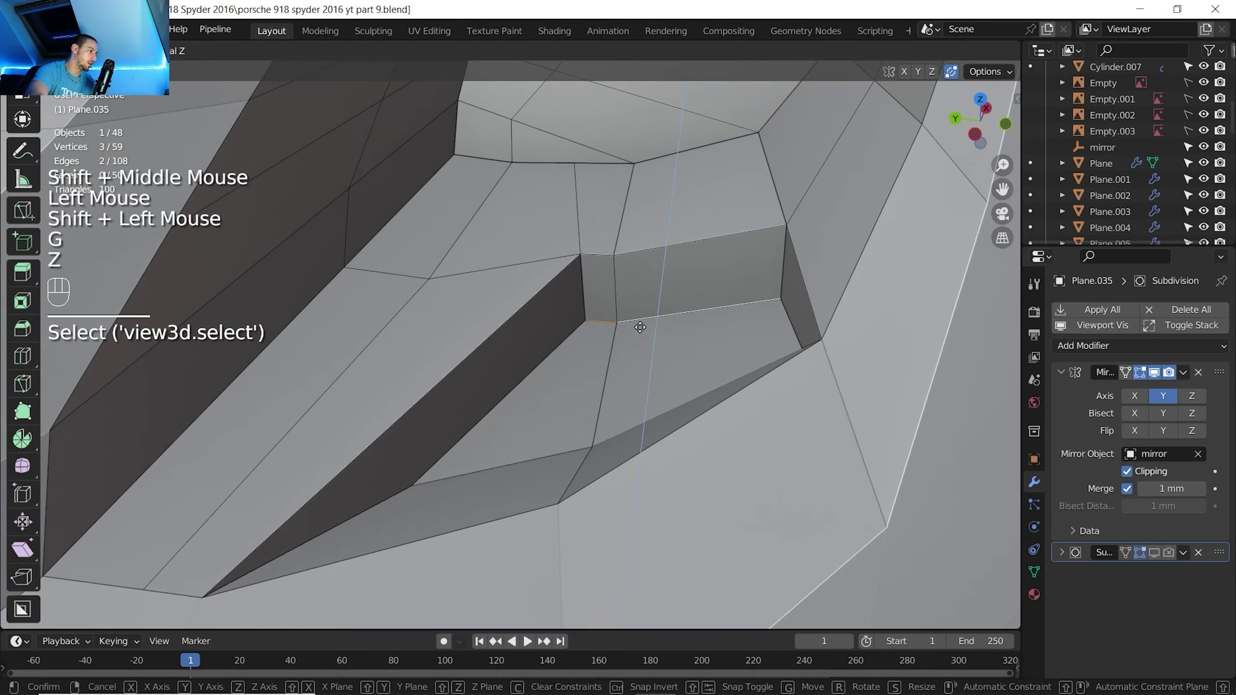
pyautogui.click(641, 323)
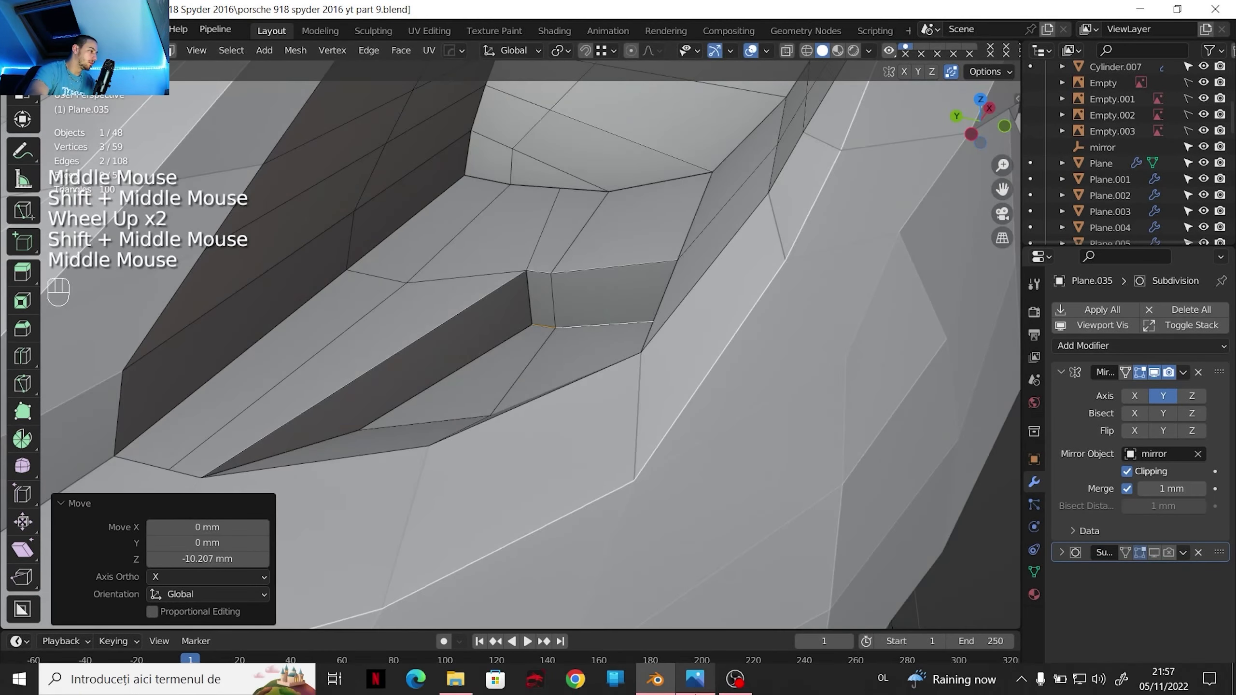
# Check the headlight reference photo, and inset the recess's two rear wall faces together by about 4.3 mm
pyautogui.click(695, 679)
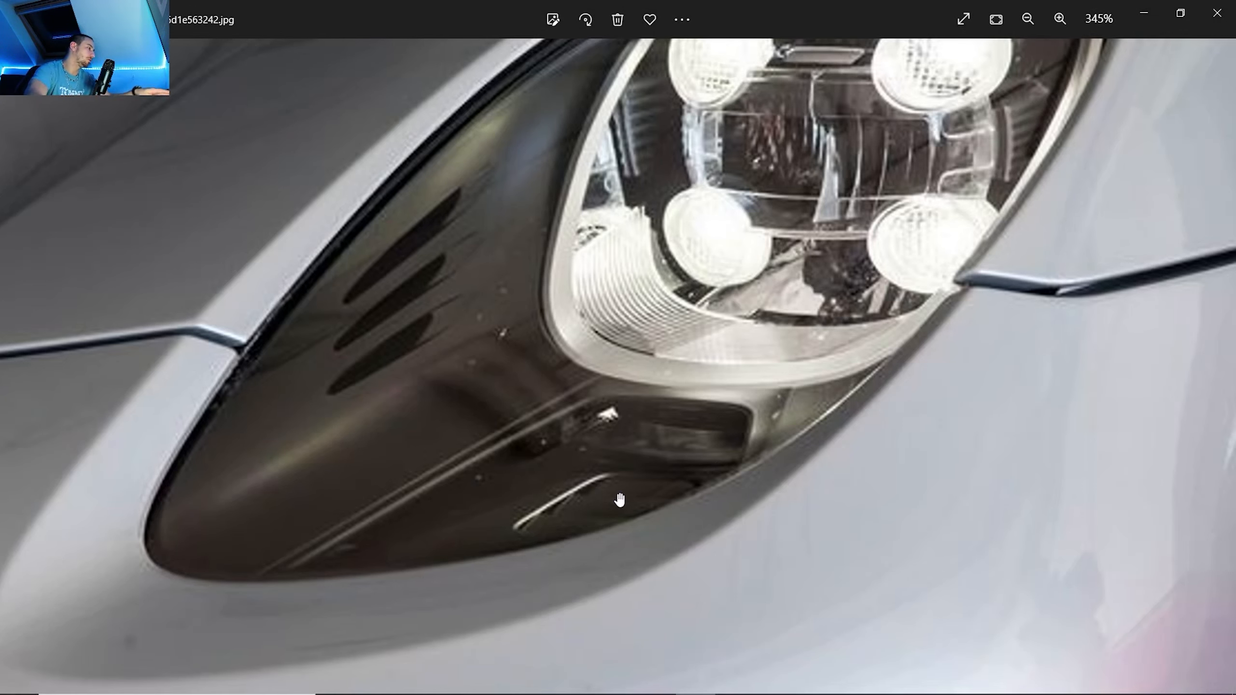
pyautogui.click(652, 679)
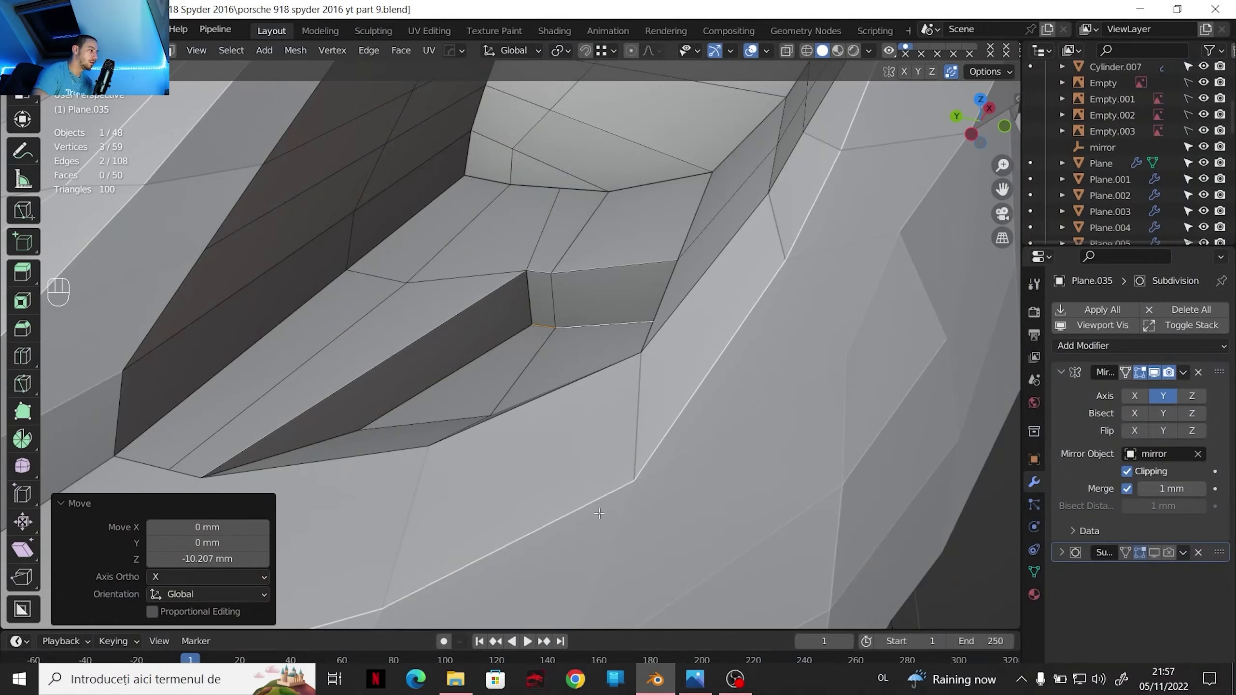
pyautogui.scroll(-3, 518, 333)
pyautogui.press('3')
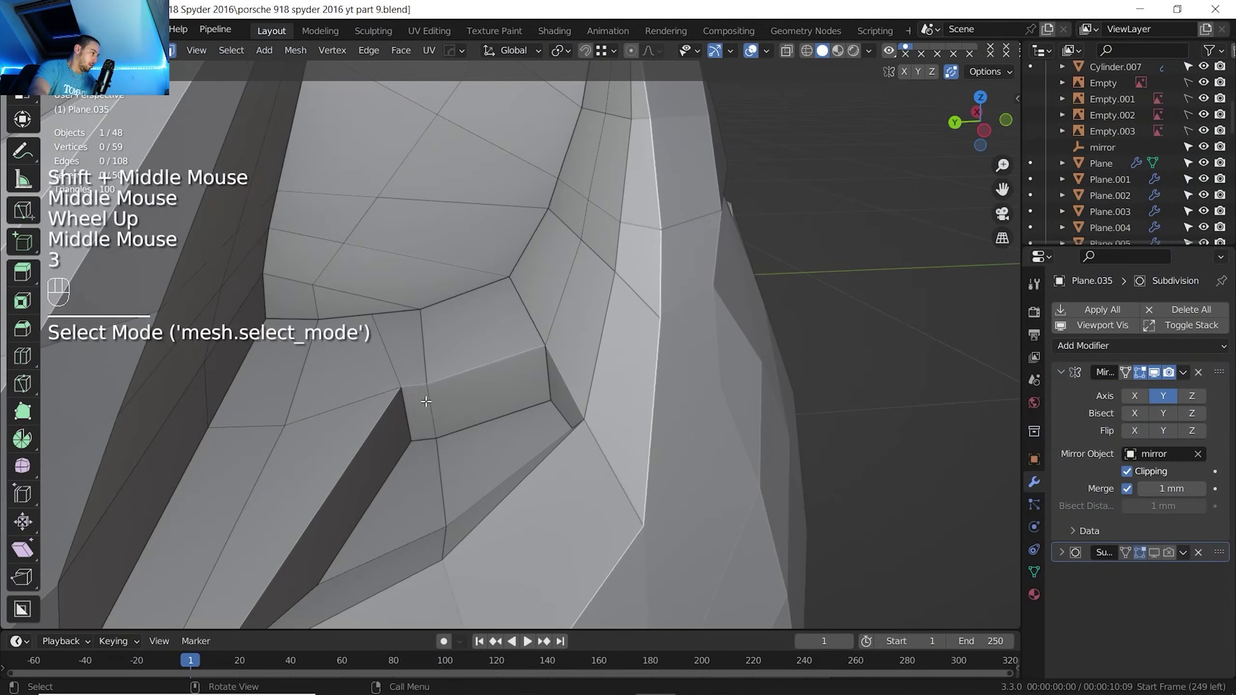
pyautogui.click(426, 401)
pyautogui.keyDown('shift'); pyautogui.click(487, 403); pyautogui.keyUp('shift')
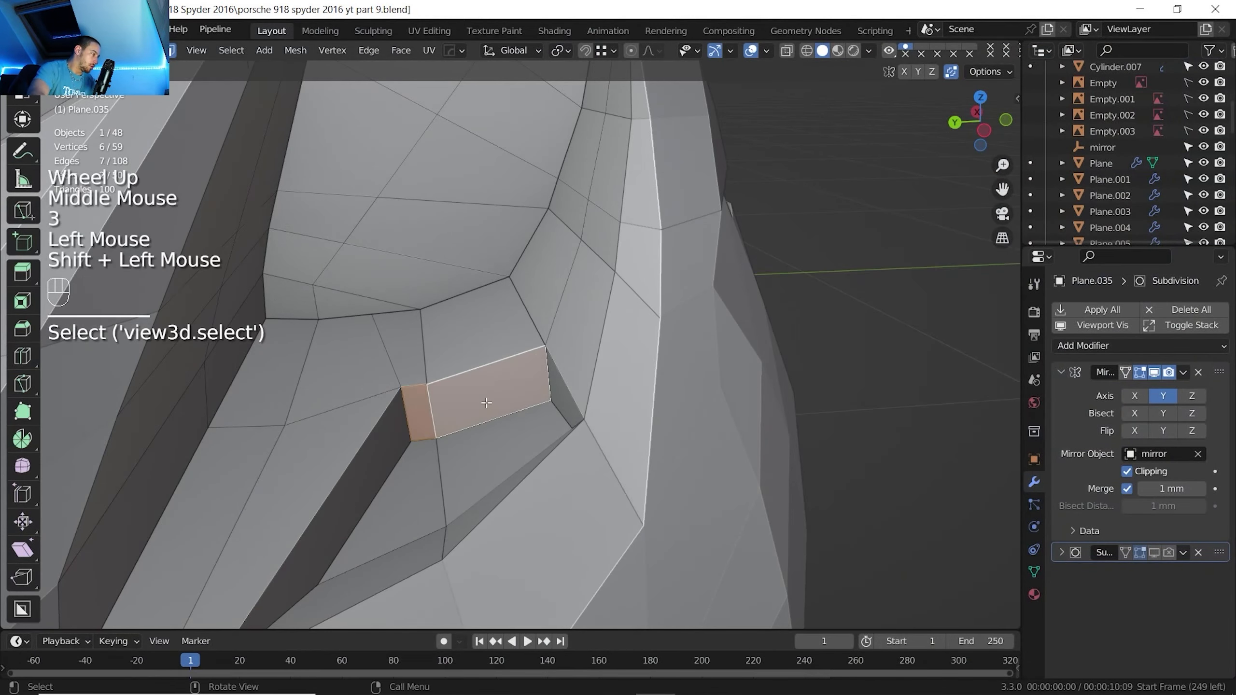
pyautogui.press('i')
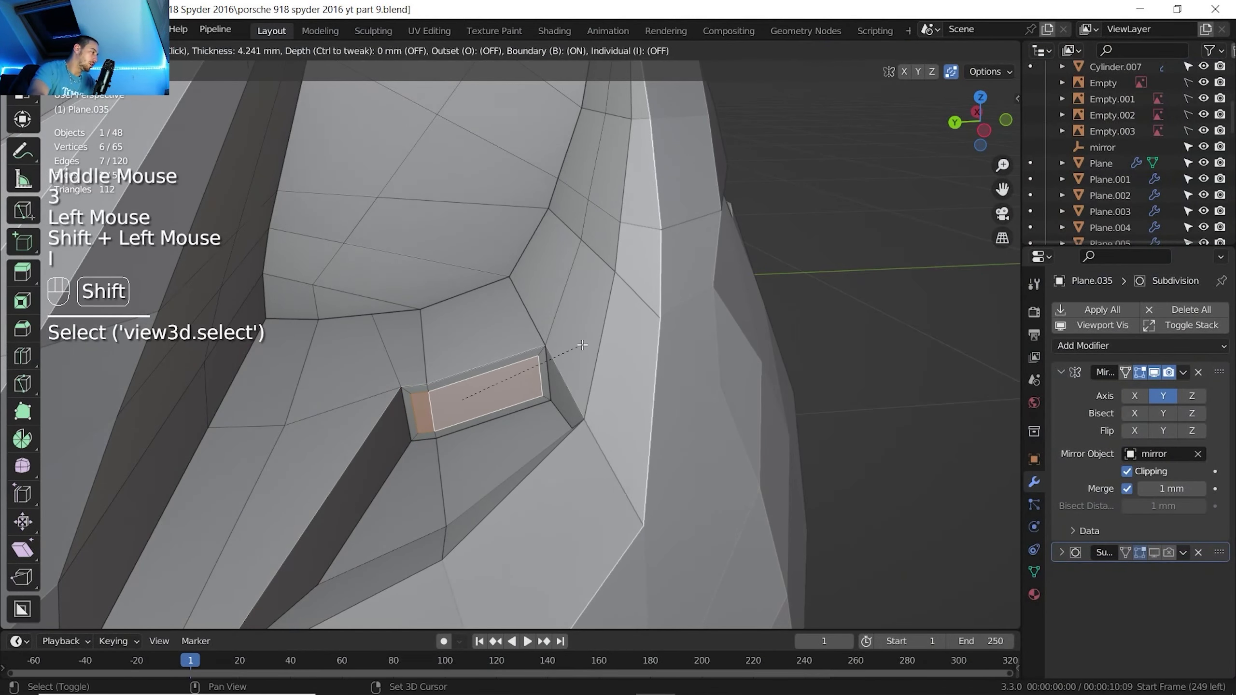
pyautogui.keyDown('shift'); pyautogui.click(581, 345); pyautogui.keyUp('shift')
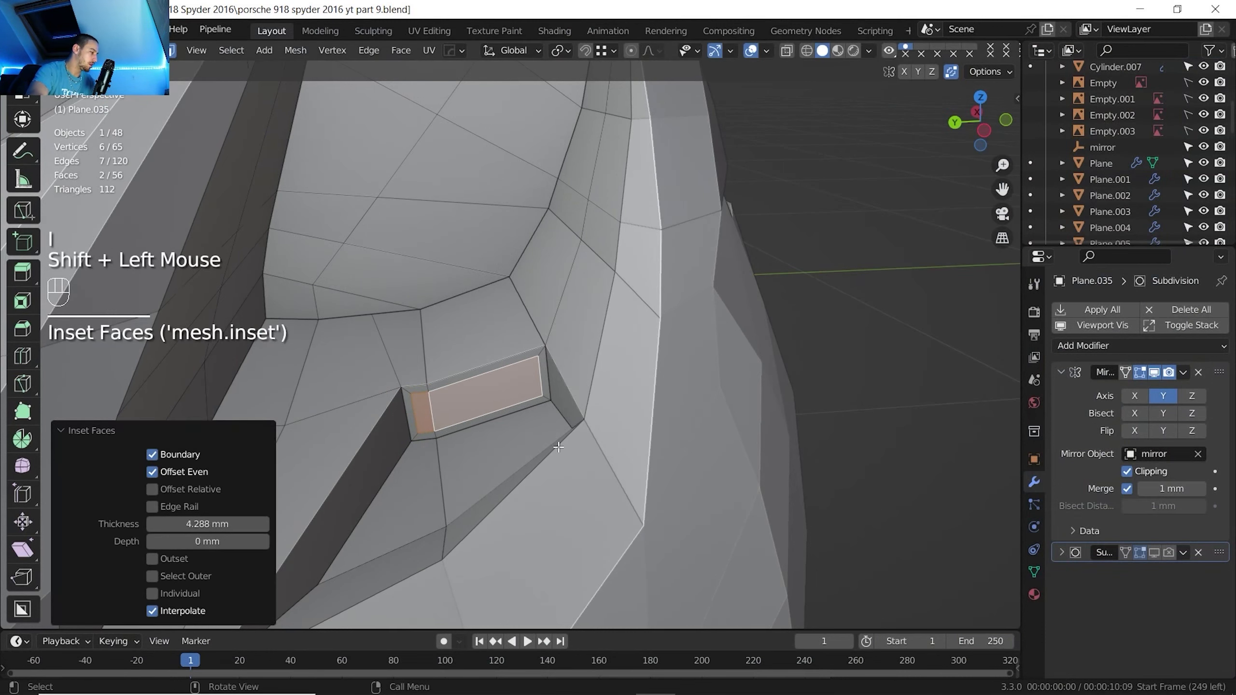
# Extrude the inset rear wall faces about 35.7 mm along their normal
pyautogui.moveTo(558, 447); pyautogui.dragTo(538, 336, button='middle')
pyautogui.press('e')
pyautogui.click(535, 388)
pyautogui.moveTo(537, 336); pyautogui.dragTo(550, 282, button='middle')
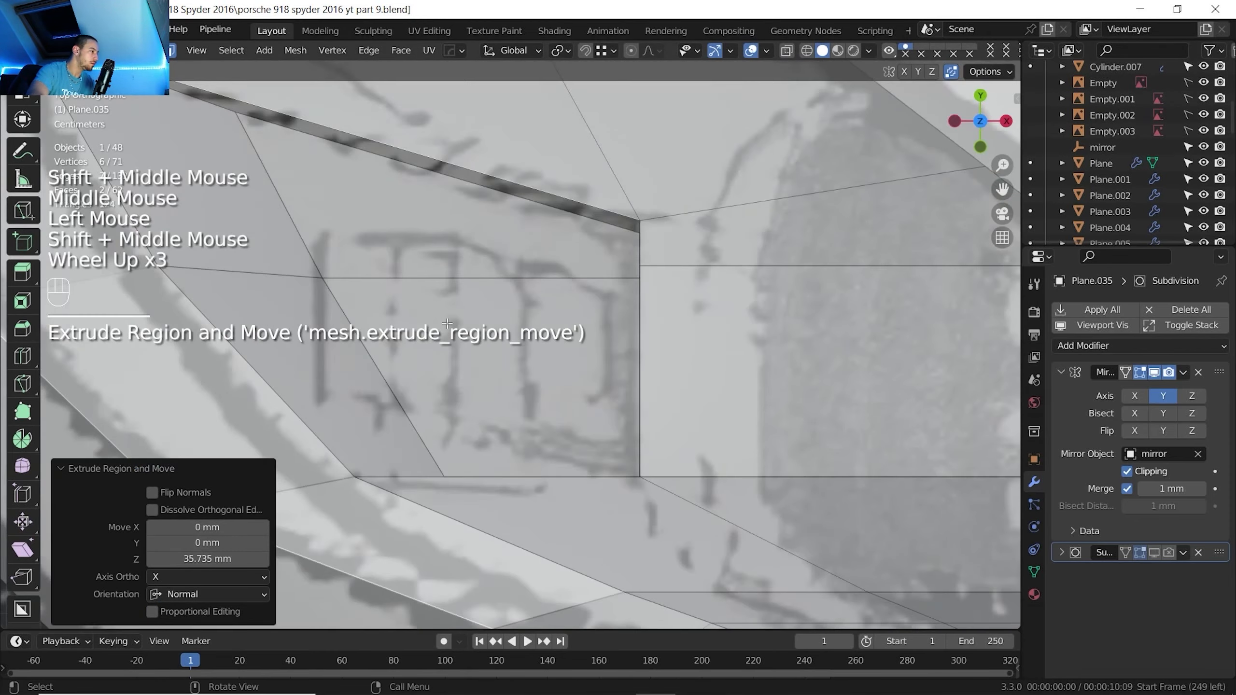
# In top view, inset the recess's two floor faces and two sloped front wall faces together by about 9.4 mm
pyautogui.keyDown('shift'); pyautogui.moveTo(343, 265); pyautogui.dragTo(368, 285, button='middle'); pyautogui.keyUp('shift')
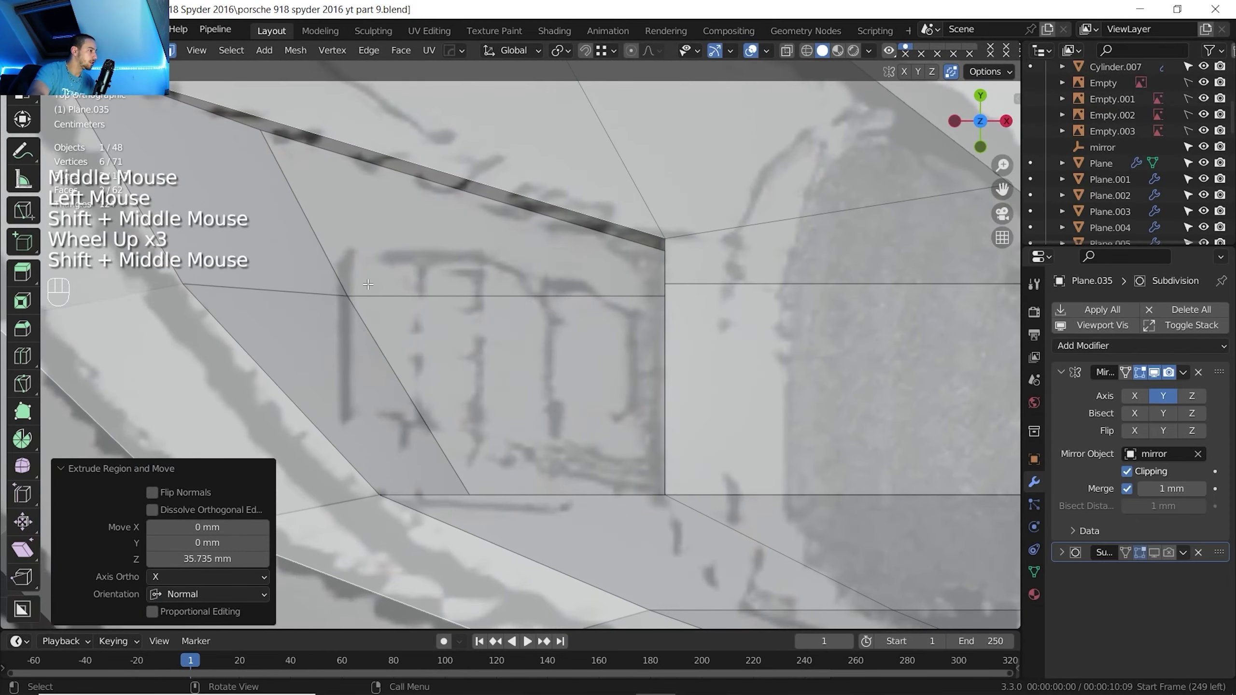
pyautogui.press('3')
pyautogui.click(310, 263)
pyautogui.keyDown('shift'); pyautogui.click(337, 332); pyautogui.keyUp('shift')
pyautogui.keyDown('shift'); pyautogui.click(428, 343); pyautogui.keyUp('shift')
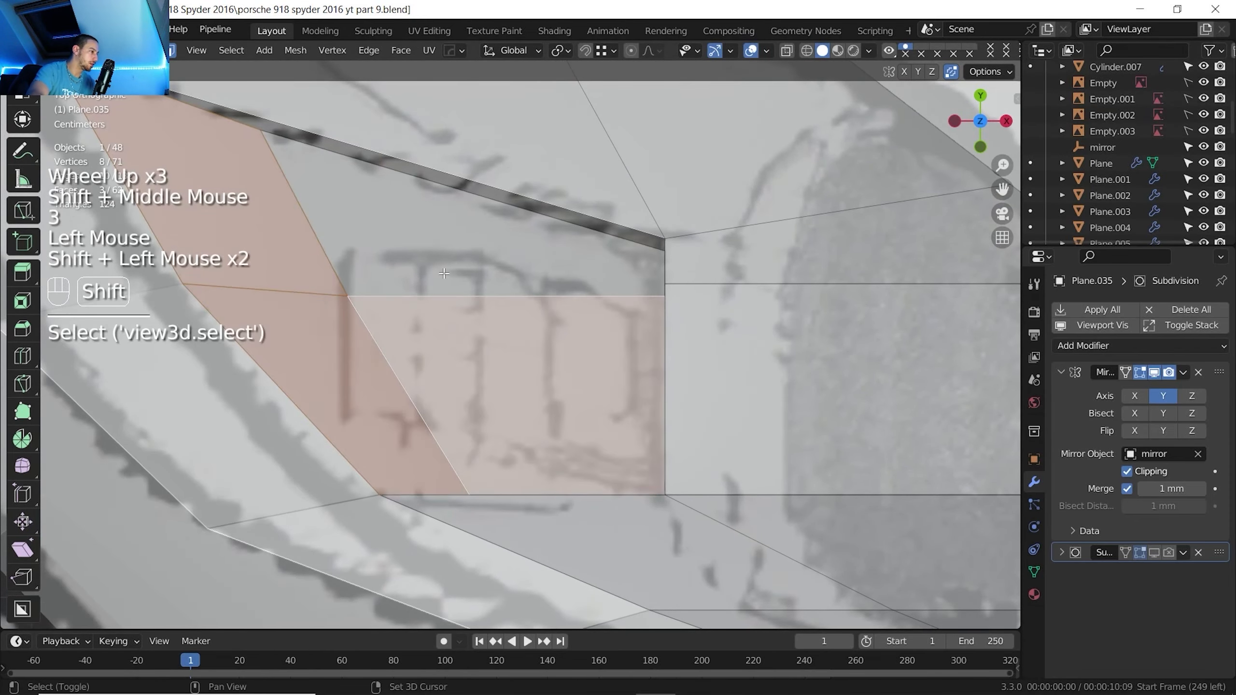
pyautogui.keyDown('shift'); pyautogui.moveTo(457, 286); pyautogui.dragTo(461, 280); pyautogui.keyUp('shift')
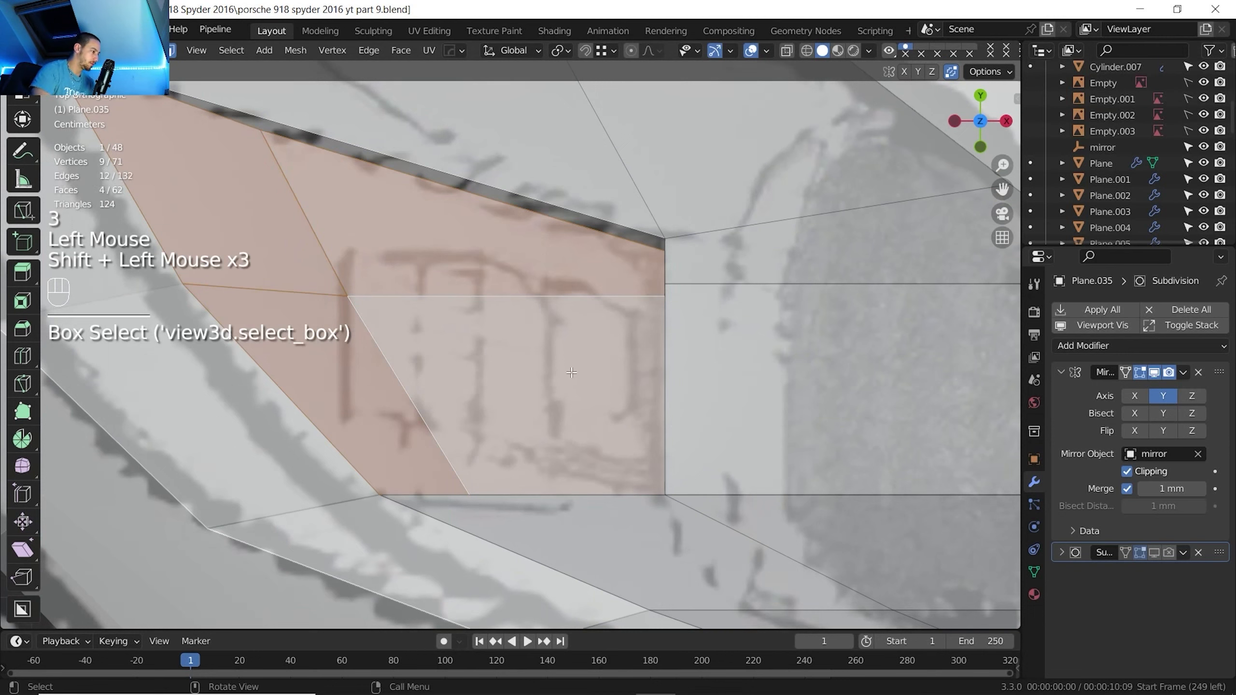
pyautogui.press('i')
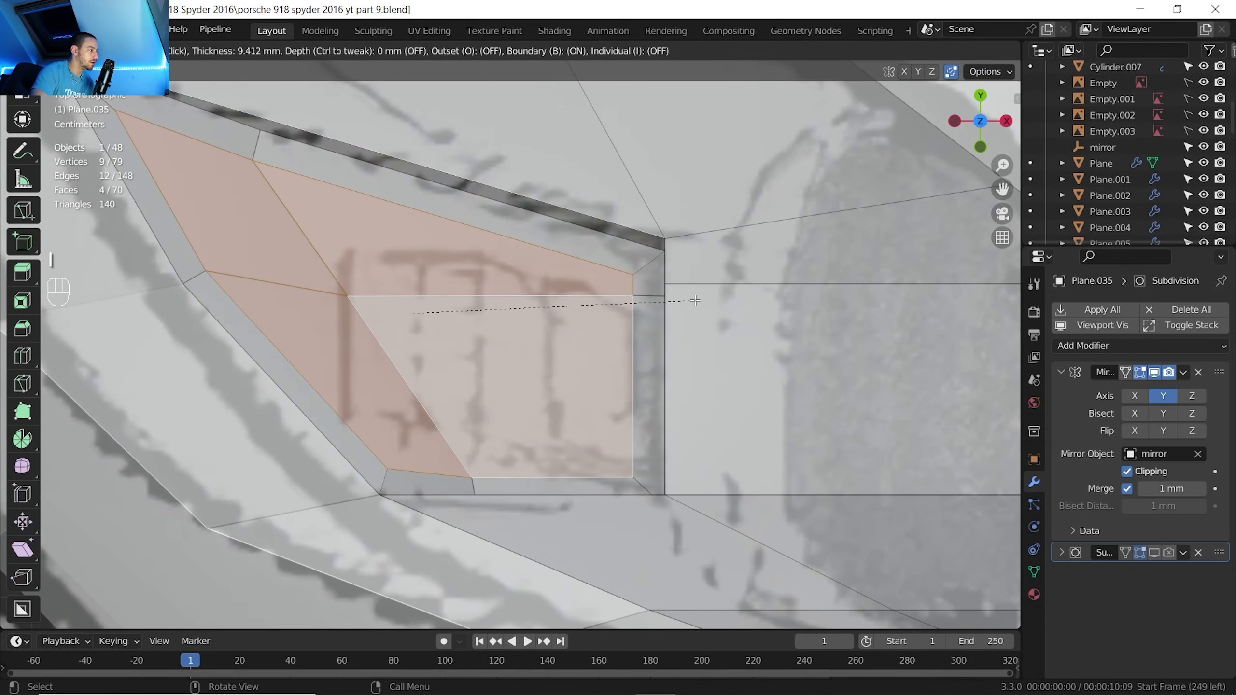
pyautogui.click(465, 312)
# Slide the inset's central vertex and the neighbouring hood-side vertex rearward along their edges to the middle of the sketched panel
pyautogui.press('1')
pyautogui.click(408, 312)
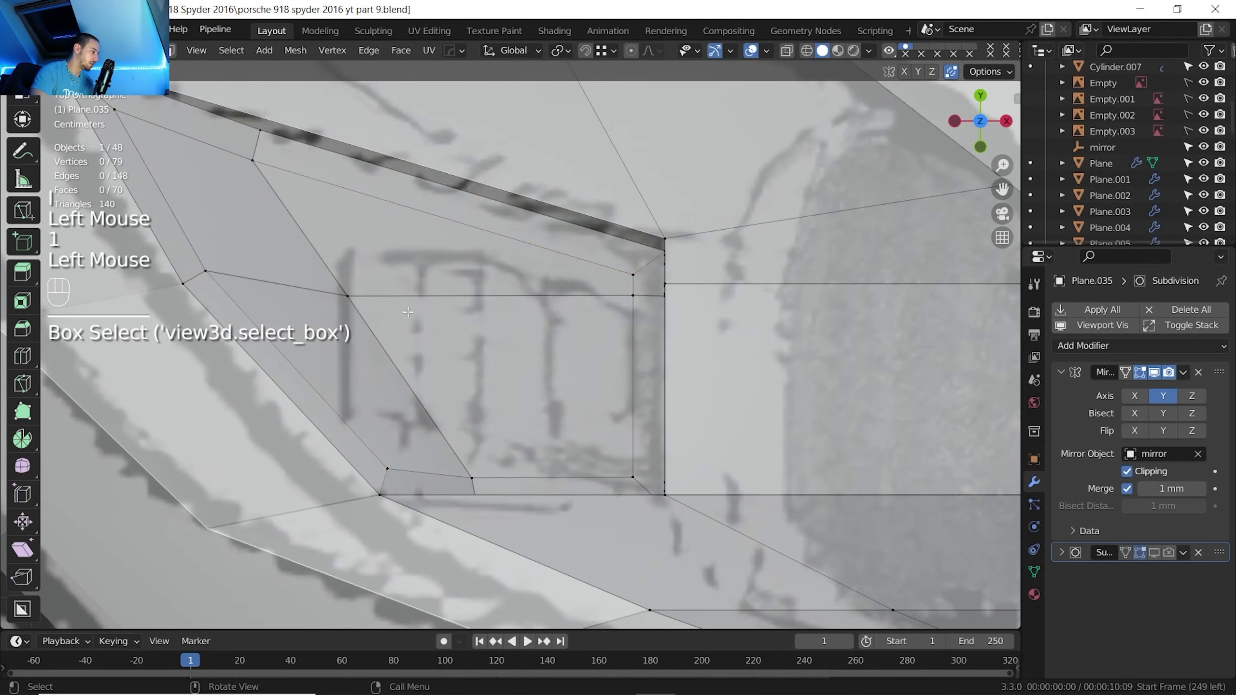
pyautogui.click(363, 297)
pyautogui.press('g')
pyautogui.press('g')
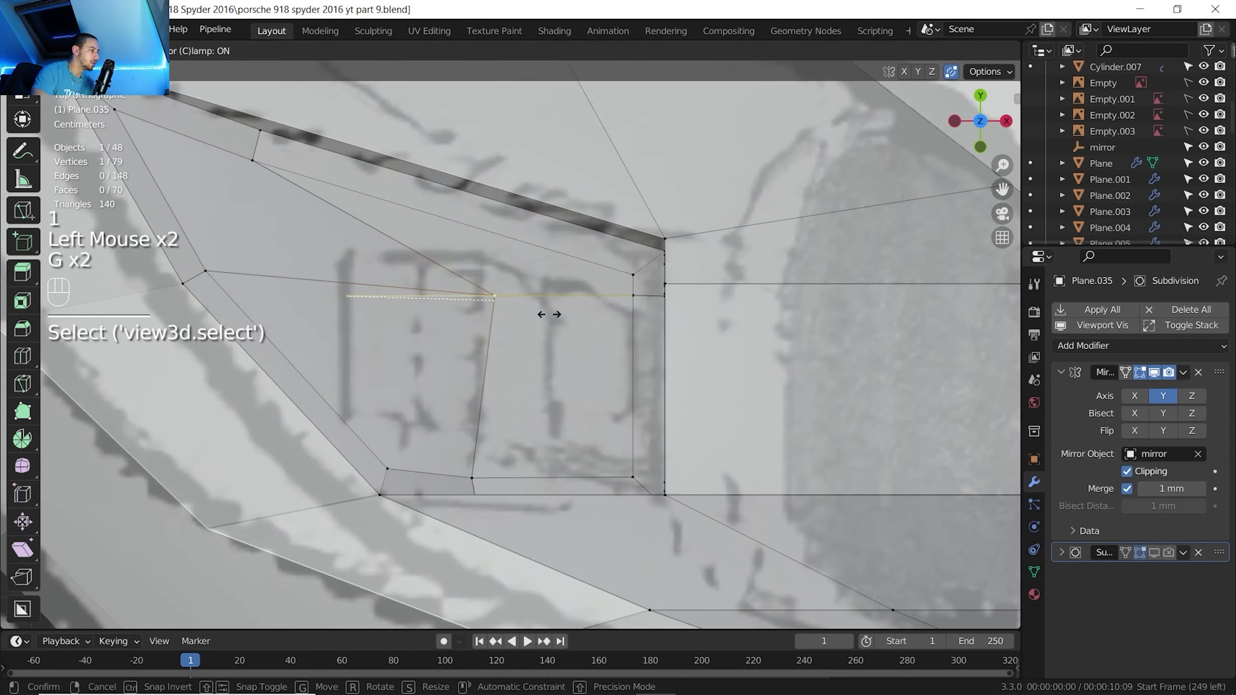
pyautogui.click(554, 312)
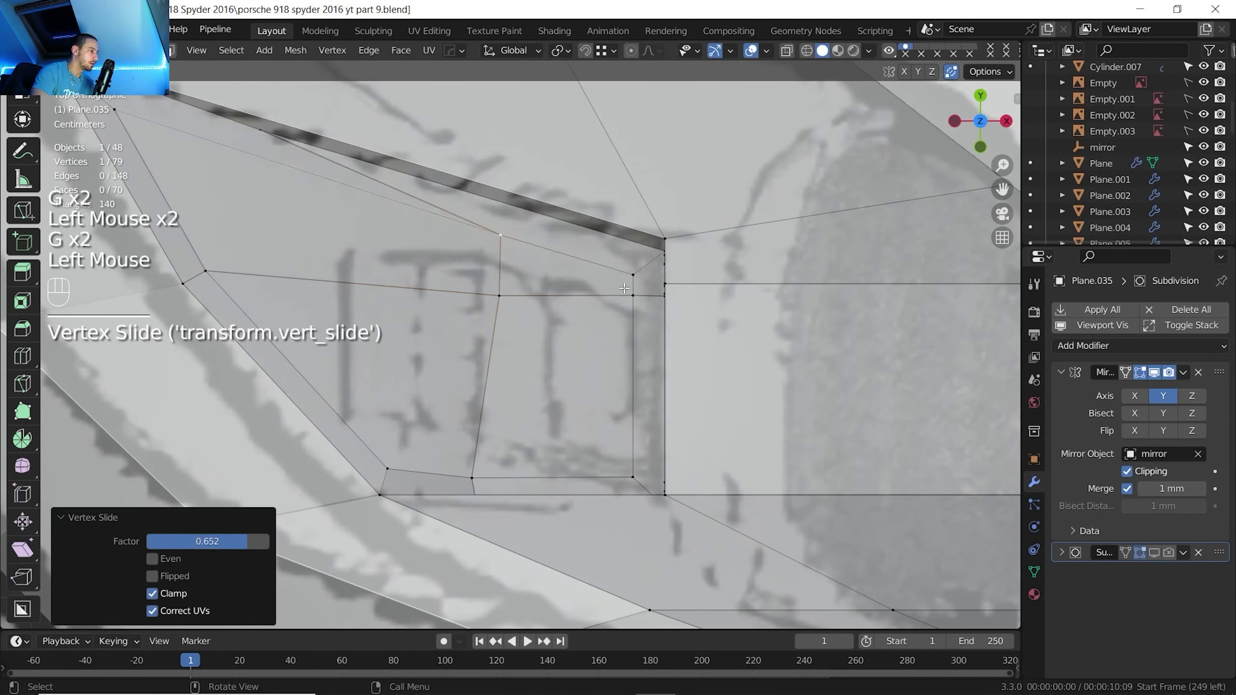
# Slide the two vertices near the hood-side end of the inset's rear edge outward to follow the sketched panel outline
pyautogui.click(631, 295)
pyautogui.press('g')
pyautogui.press('g')
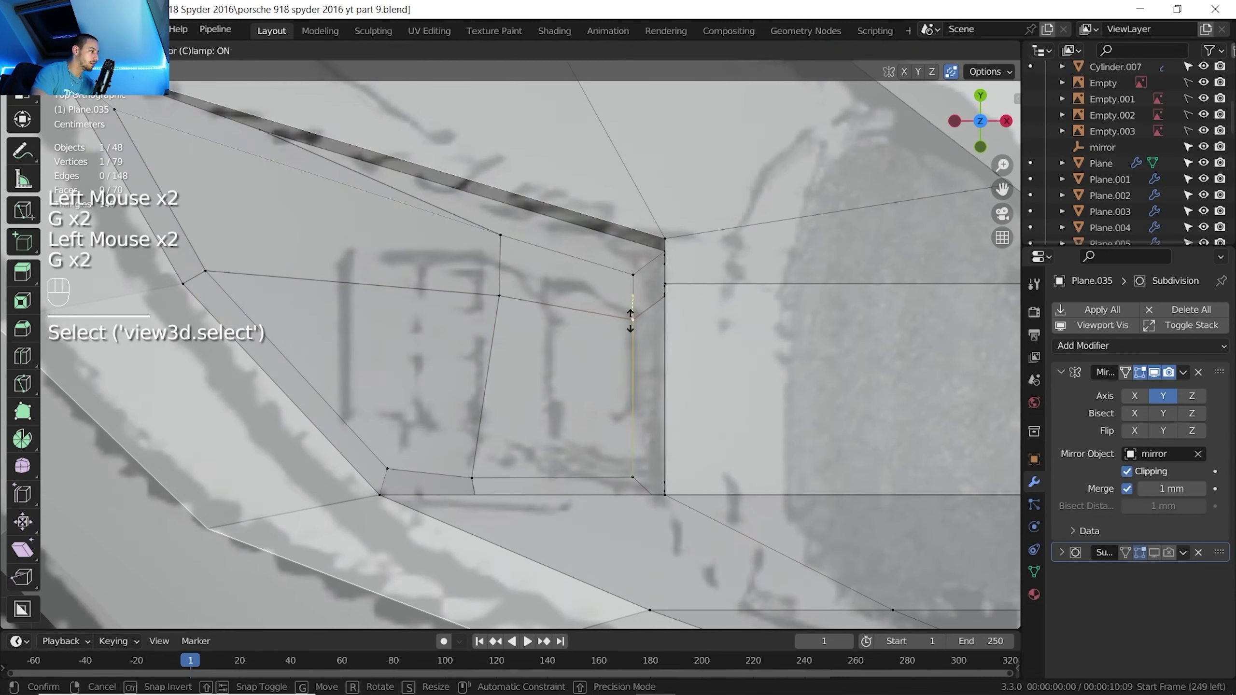
pyautogui.click(629, 363)
pyautogui.click(629, 283)
pyautogui.press('g')
pyautogui.press('g')
pyautogui.click(627, 310)
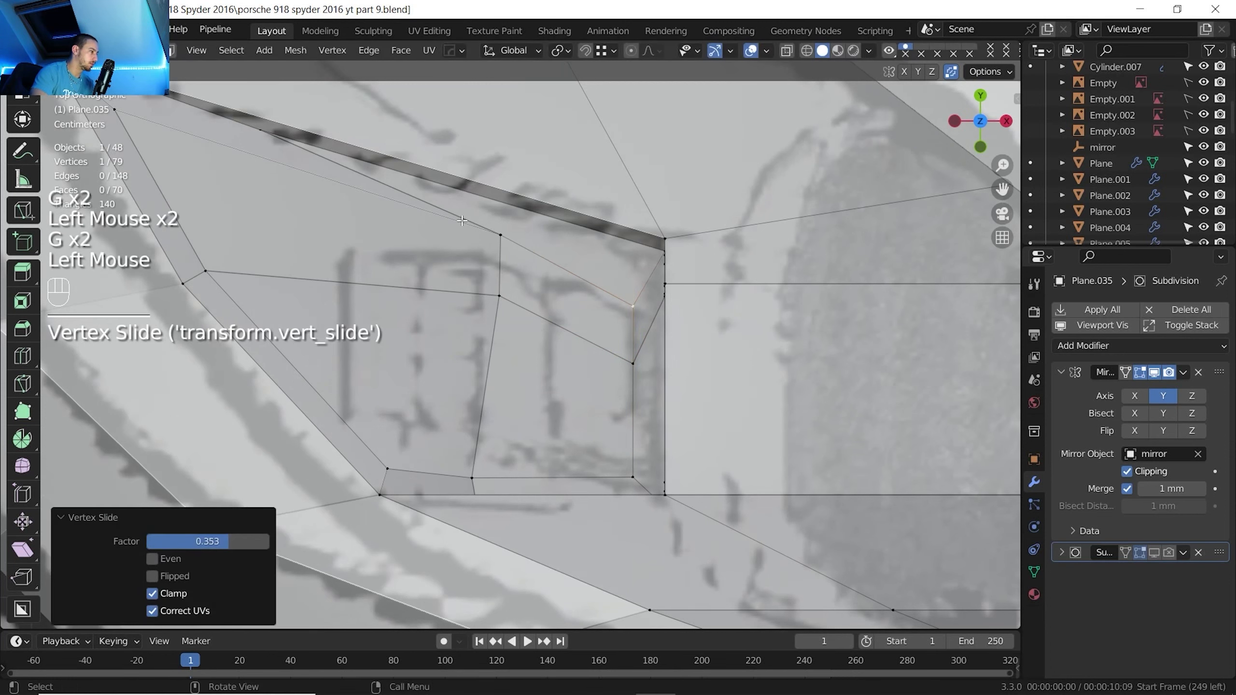
# Reposition the inset's front and middle hood-side vertices onto the hood-side border of the sketched panel
pyautogui.click(493, 236)
pyautogui.press('g')
pyautogui.press('g')
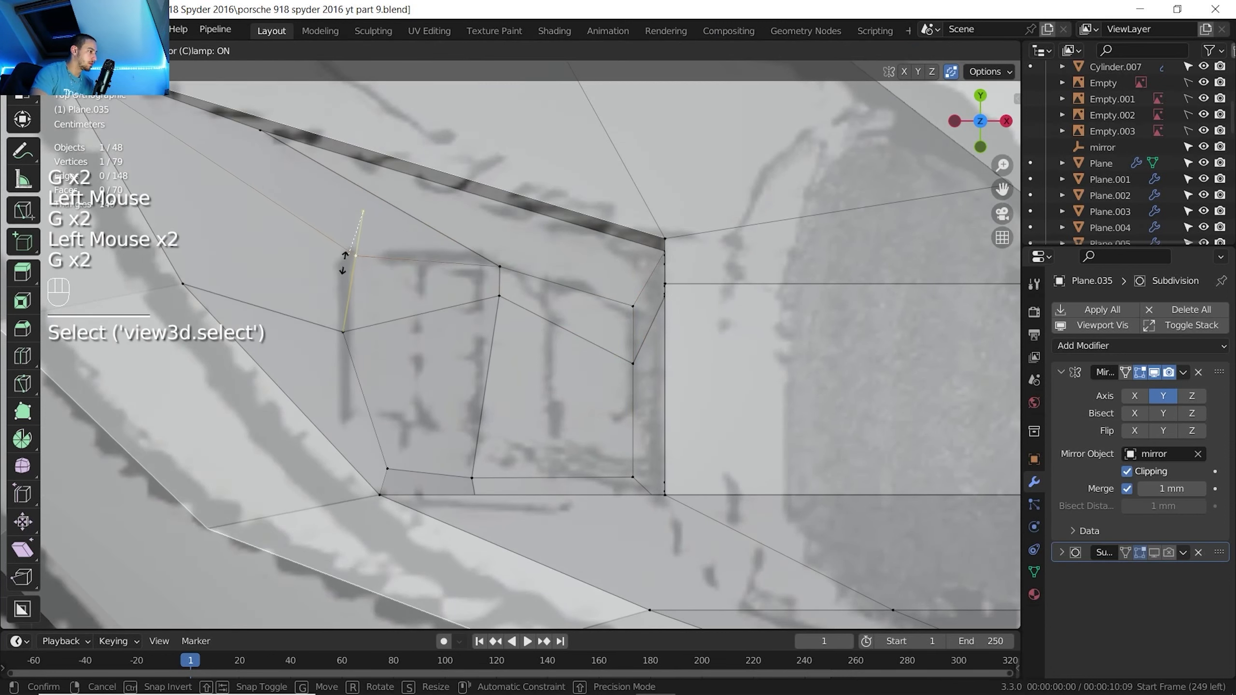
pyautogui.click(407, 254)
pyautogui.click(493, 265)
pyautogui.press('g')
pyautogui.press('g')
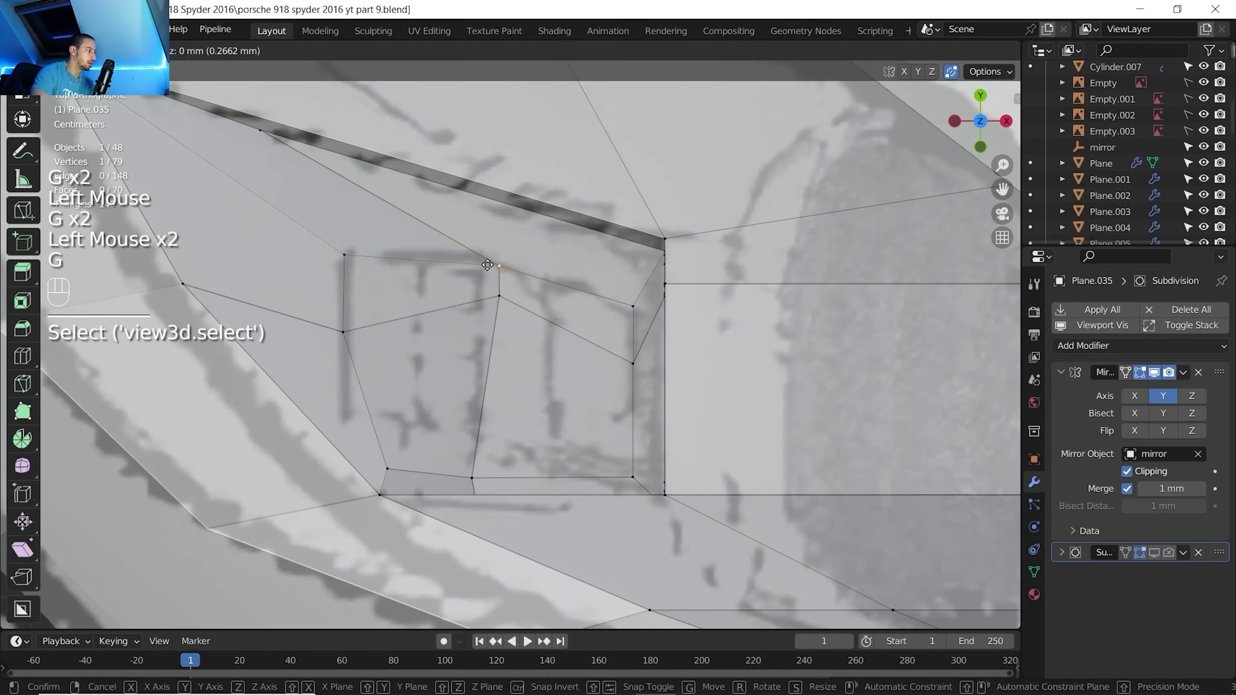
pyautogui.click(480, 256)
# Slide the inset's front outer corner vertex up to the sketched panel's corner and move it about -5.6 mm along the X axis
pyautogui.click(386, 466)
pyautogui.press('g')
pyautogui.press('g')
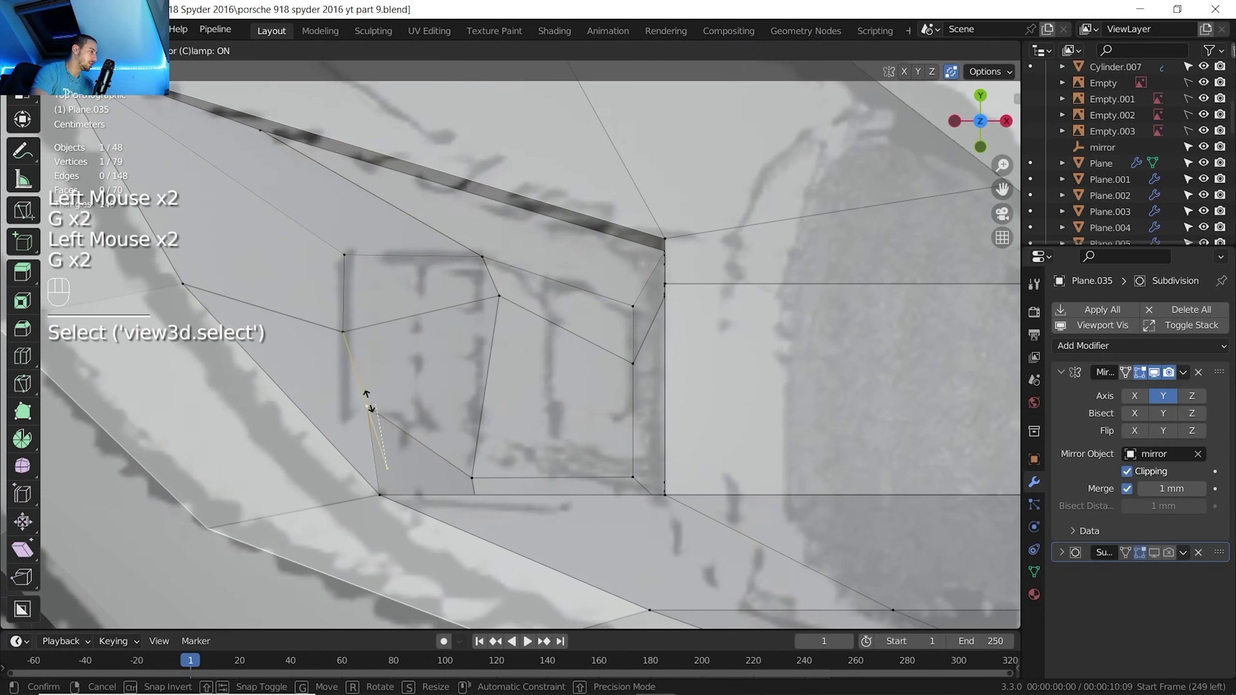
pyautogui.click(362, 411)
pyautogui.press('g')
pyautogui.press('g')
pyautogui.click(349, 426)
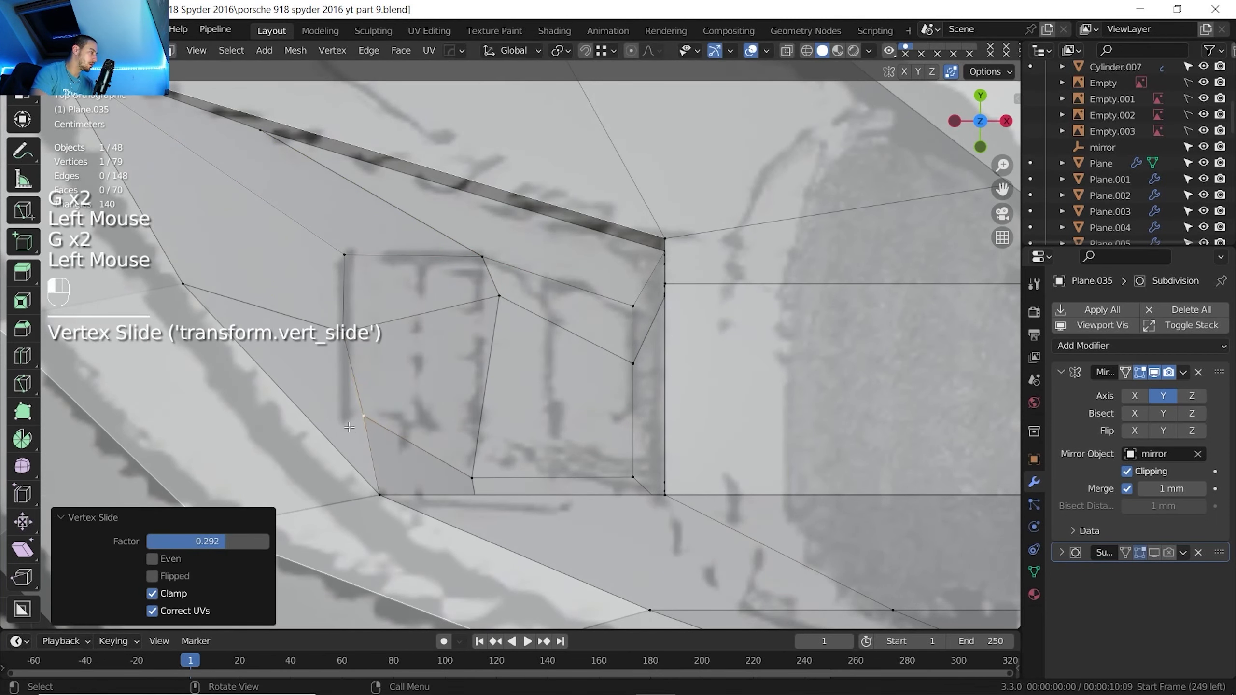
pyautogui.press('g')
pyautogui.press('x')
pyautogui.click(417, 436)
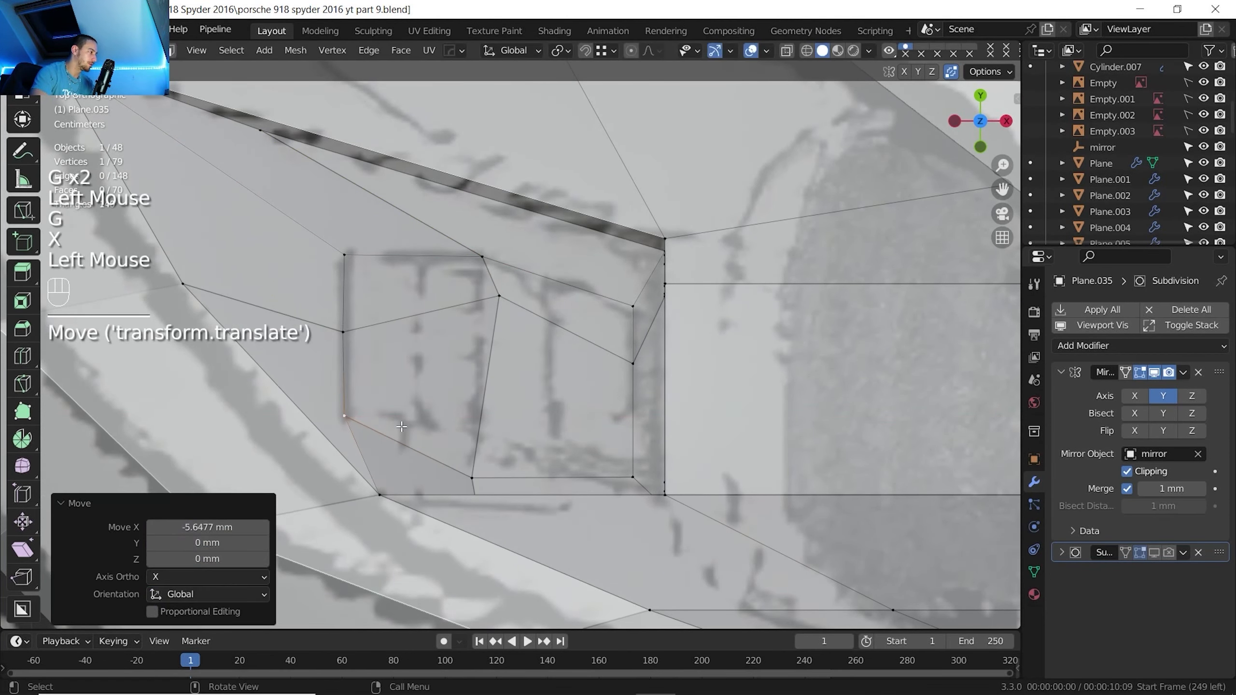
pyautogui.moveTo(417, 436); pyautogui.dragTo(518, 384, button='middle')
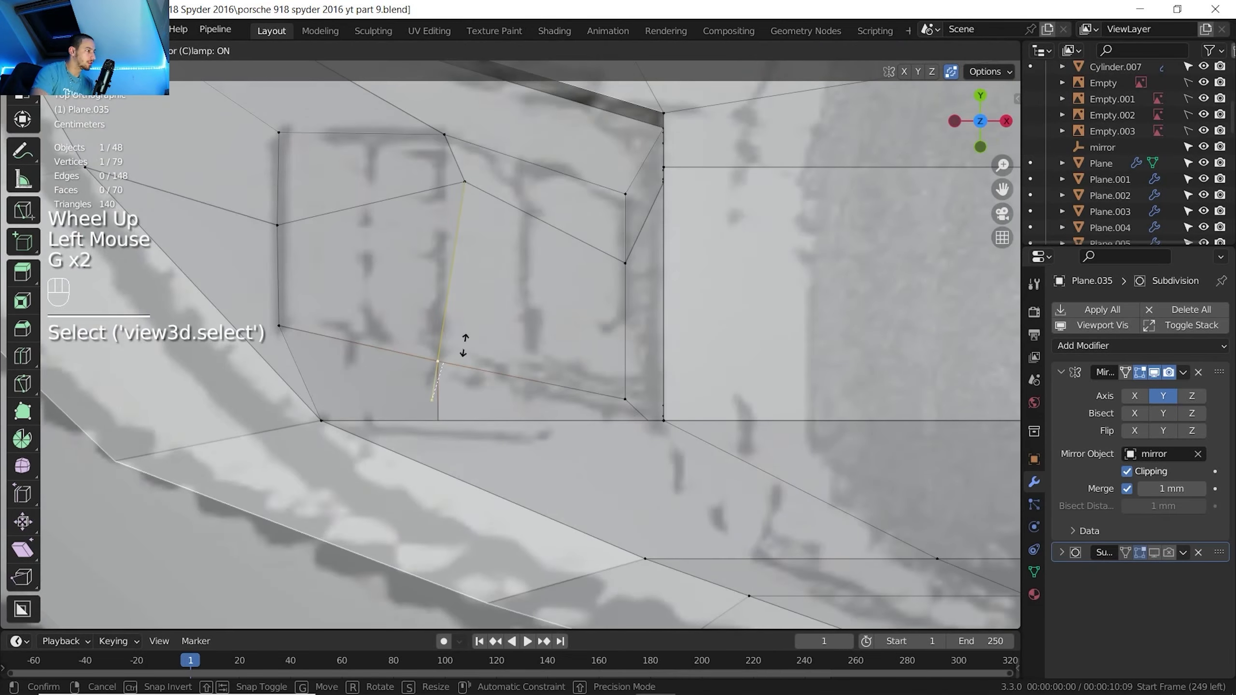
# Slide the middle vertex of the inset's outer edge inward and the inset's central vertex outward, aligning both with the sketched panel
pyautogui.click(466, 345)
pyautogui.scroll(-4, 467, 341)
pyautogui.keyDown('shift'); pyautogui.moveTo(468, 342); pyautogui.dragTo(489, 345, button='middle'); pyautogui.keyUp('shift')
pyautogui.click(696, 680)
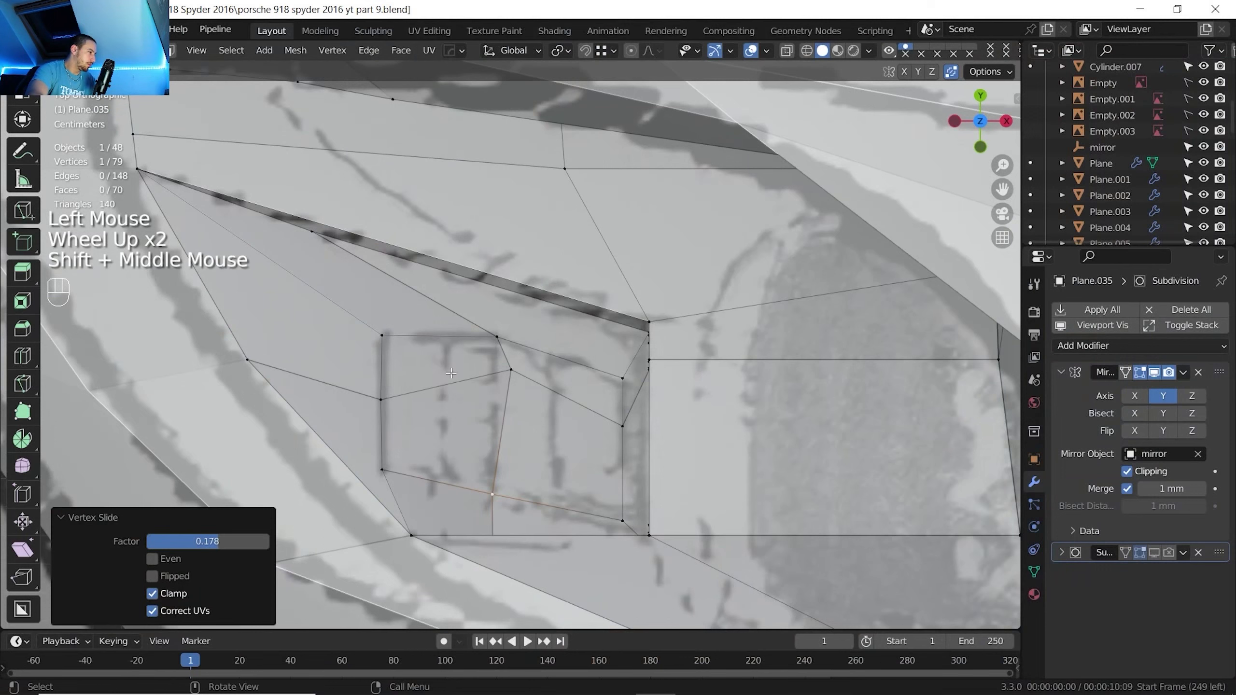
pyautogui.click(503, 343)
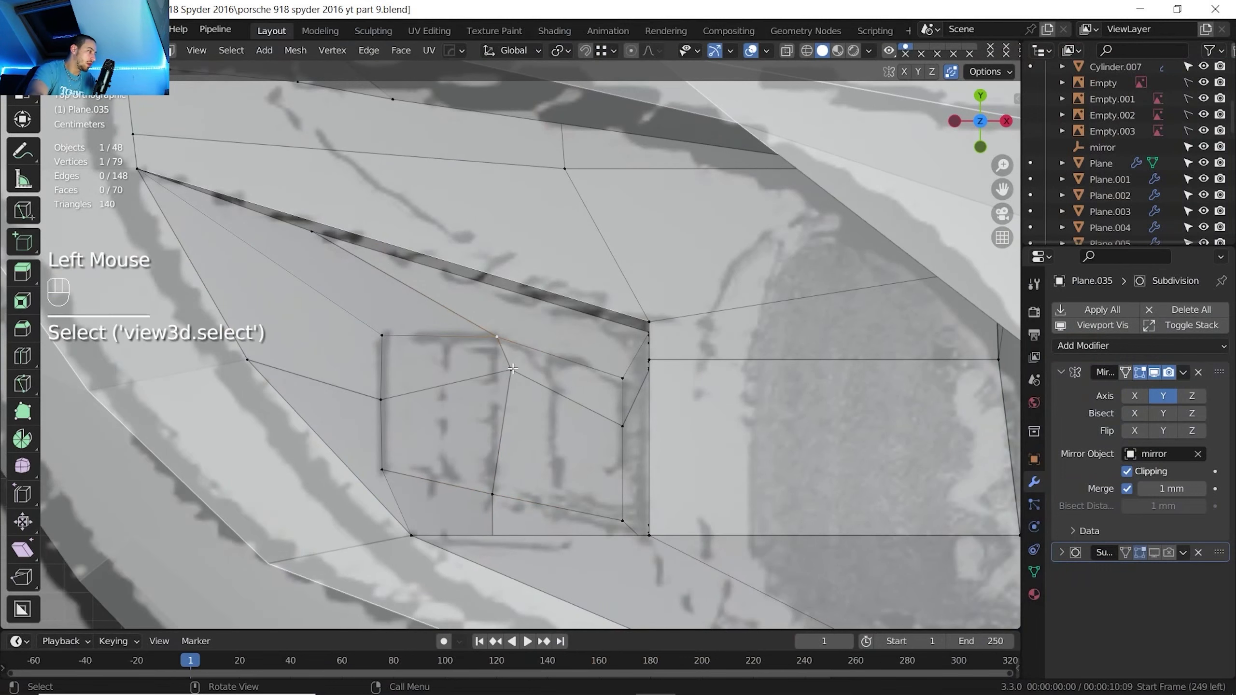
pyautogui.press('g')
pyautogui.press('g')
pyautogui.click(517, 412)
pyautogui.click(519, 358)
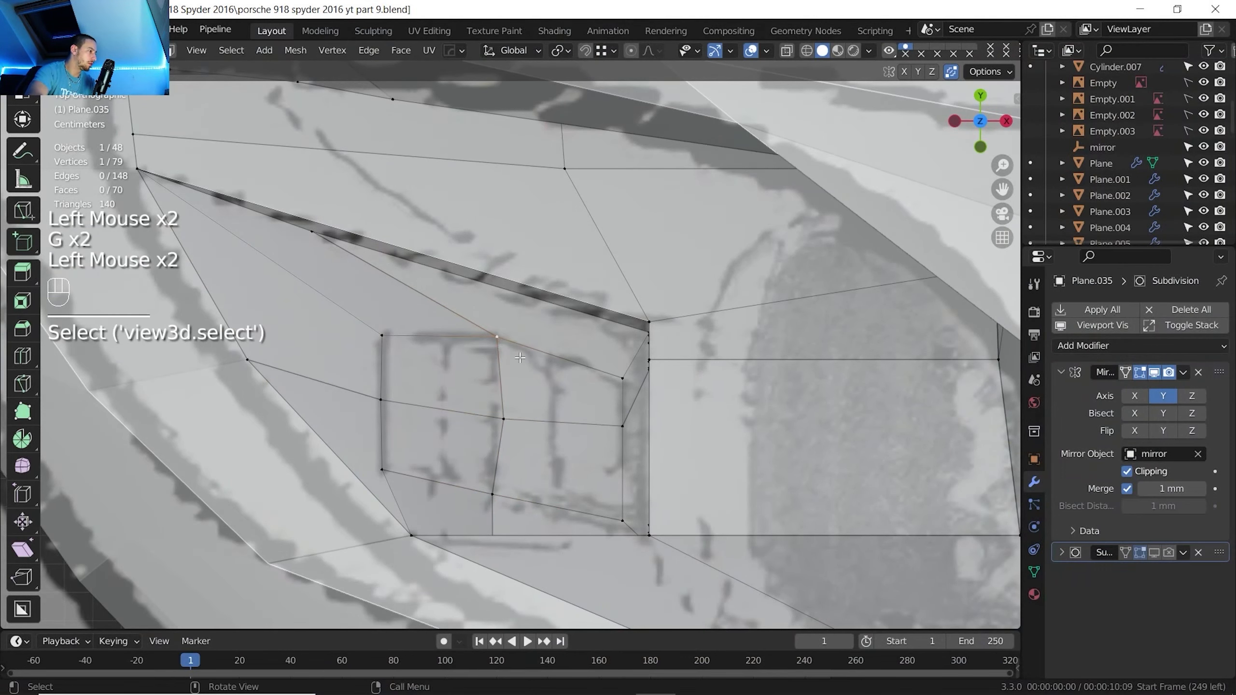
# Slide the inset's front hood-side corner vertex along its adjoining edges so it lines up with the sketched panel's front border
pyautogui.scroll(-2, 550, 393)
pyautogui.moveTo(551, 393); pyautogui.dragTo(402, 353, button='middle')
pyautogui.scroll(2, 699, 257)
pyautogui.click(980, 97)
pyautogui.keyDown('shift'); pyautogui.moveTo(492, 171); pyautogui.dragTo(461, 314, button='middle'); pyautogui.keyUp('shift')
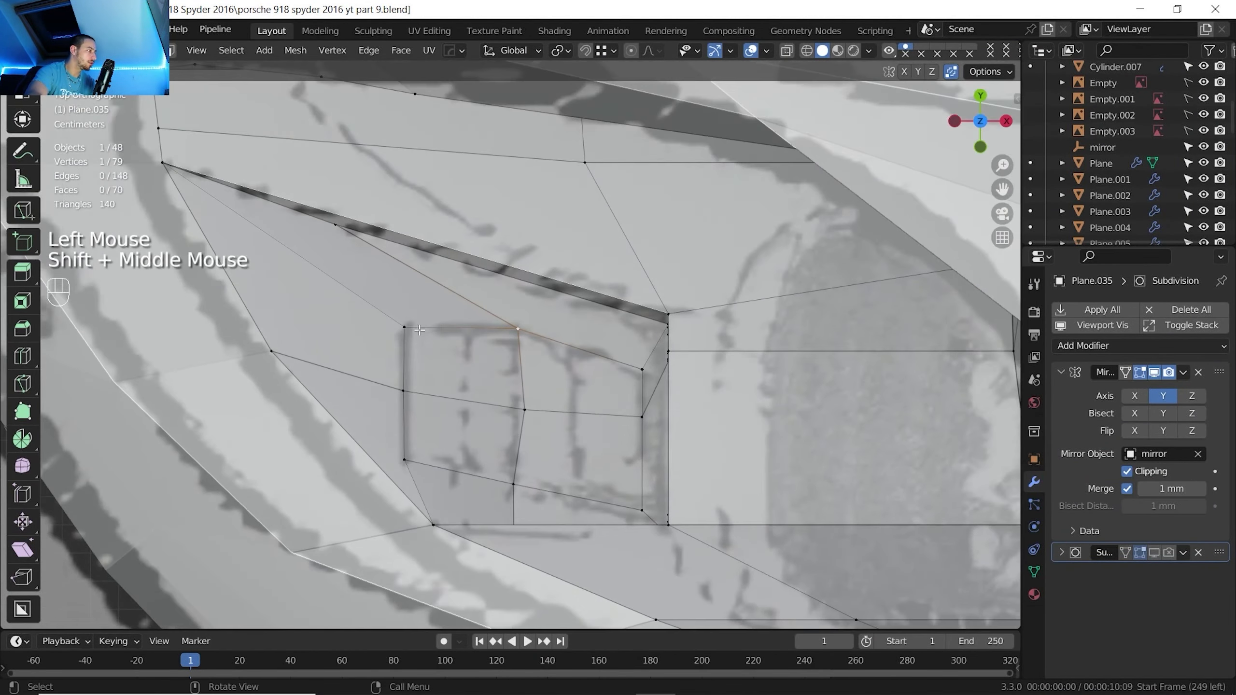
pyautogui.click(408, 326)
pyautogui.press('g')
pyautogui.press('g')
pyautogui.click(367, 292)
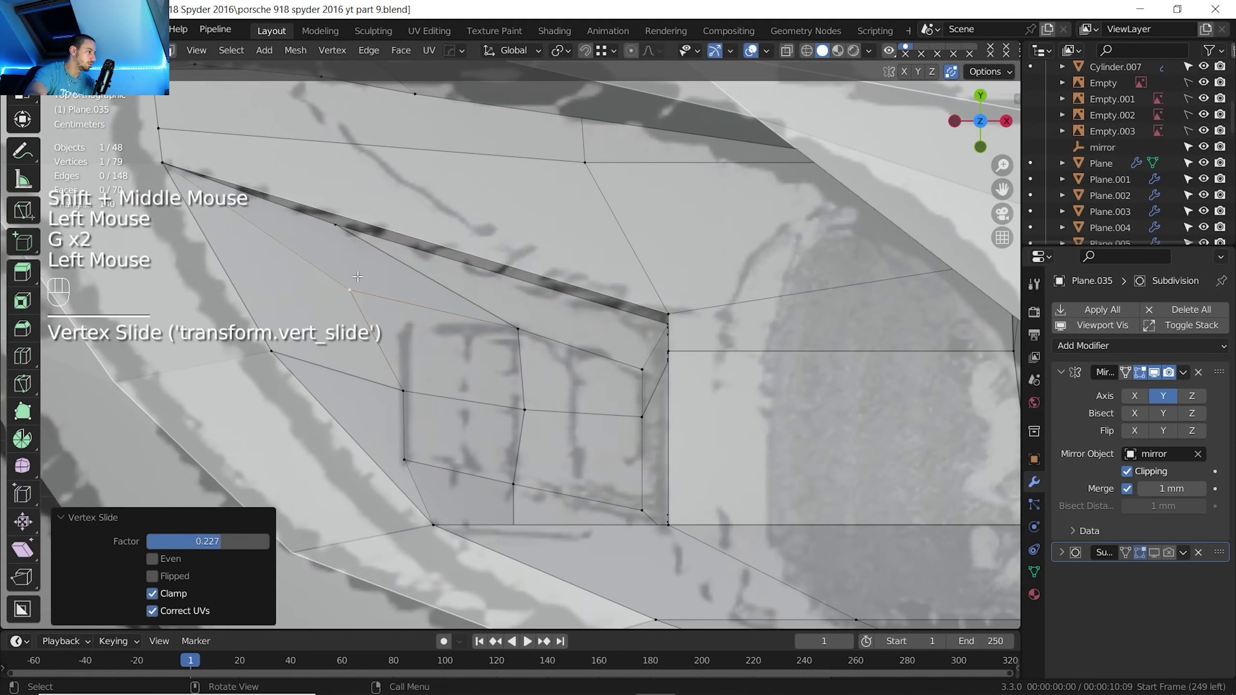
pyautogui.press('g')
pyautogui.press('g')
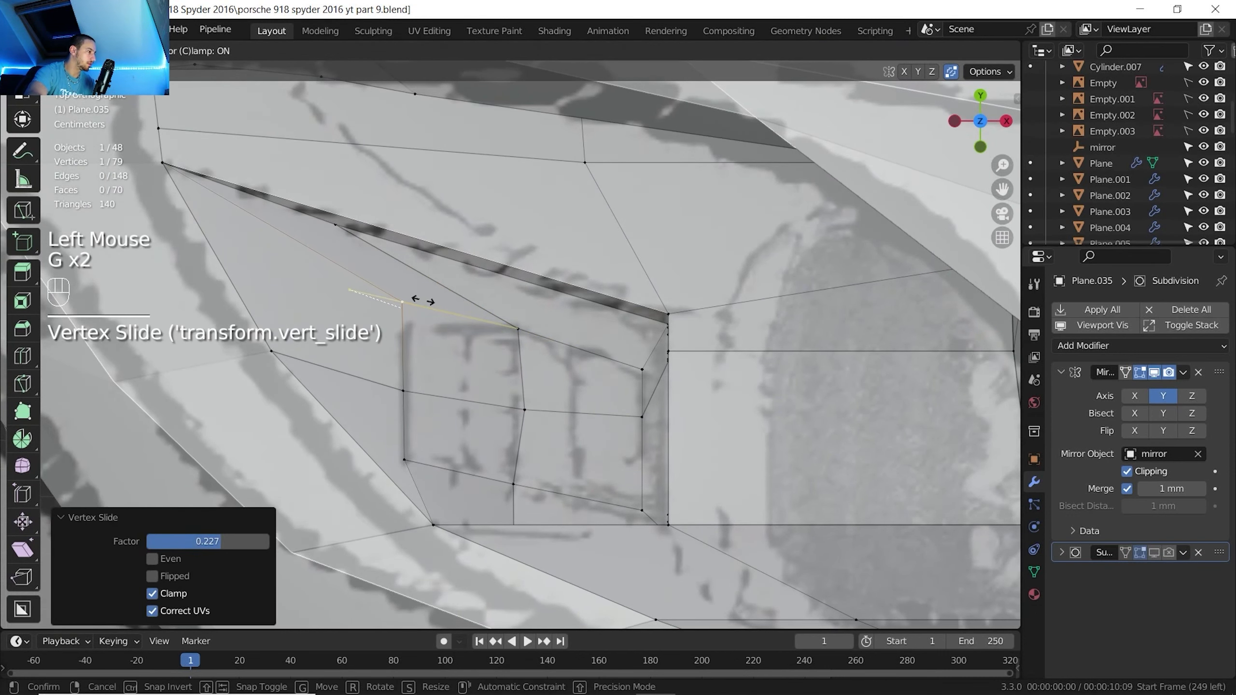
pyautogui.click(426, 304)
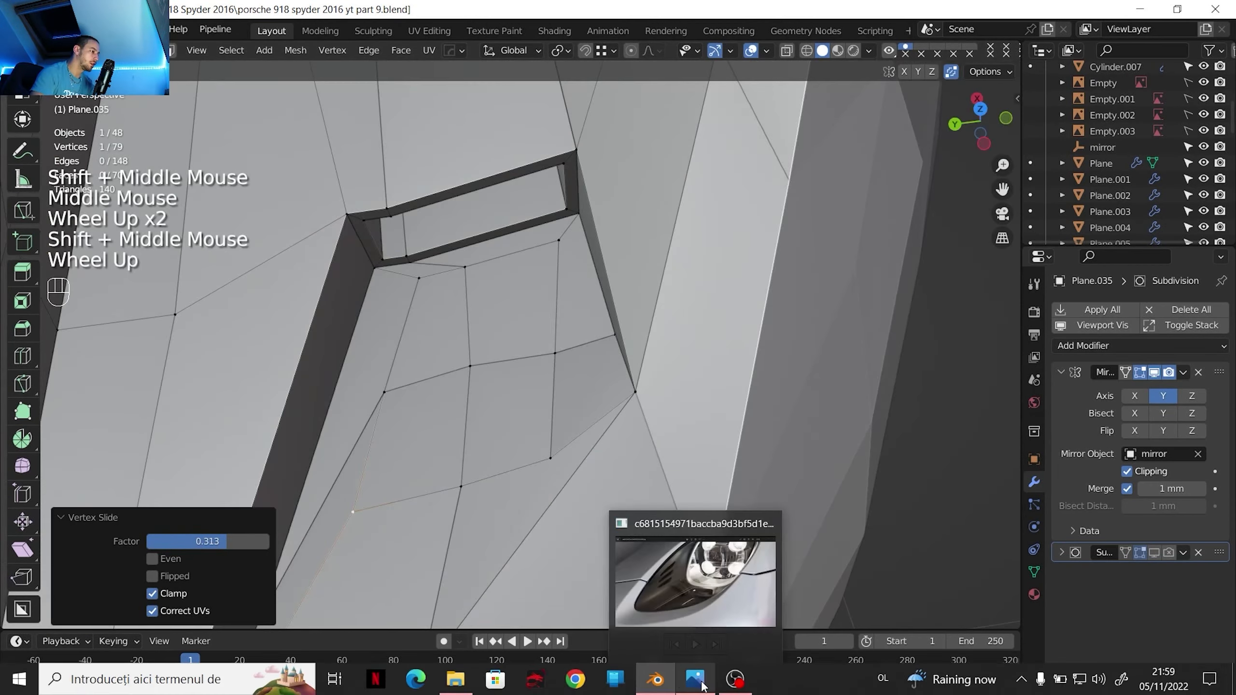
# Extrude the four inset faces on the recess floor downward into a shallow pocket, following the headlight reference photo
pyautogui.click(695, 679)
pyautogui.click(655, 679)
pyautogui.scroll(-1, 462, 389)
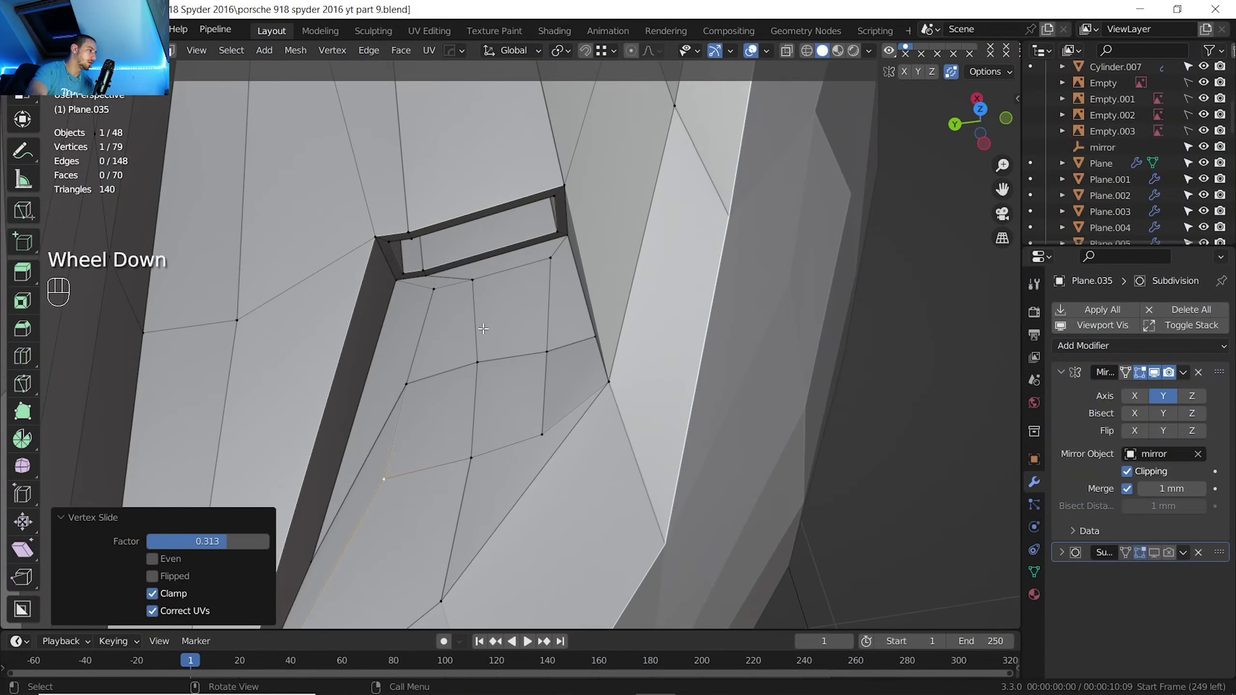
pyautogui.keyDown('shift'); pyautogui.moveTo(462, 390); pyautogui.dragTo(464, 409, button='middle'); pyautogui.keyUp('shift')
pyautogui.press('3')
pyautogui.click(464, 411)
pyautogui.keyDown('shift'); pyautogui.click(454, 453); pyautogui.keyUp('shift')
pyautogui.keyDown('shift'); pyautogui.click(523, 433); pyautogui.keyUp('shift')
pyautogui.keyDown('shift'); pyautogui.click(520, 360); pyautogui.keyUp('shift')
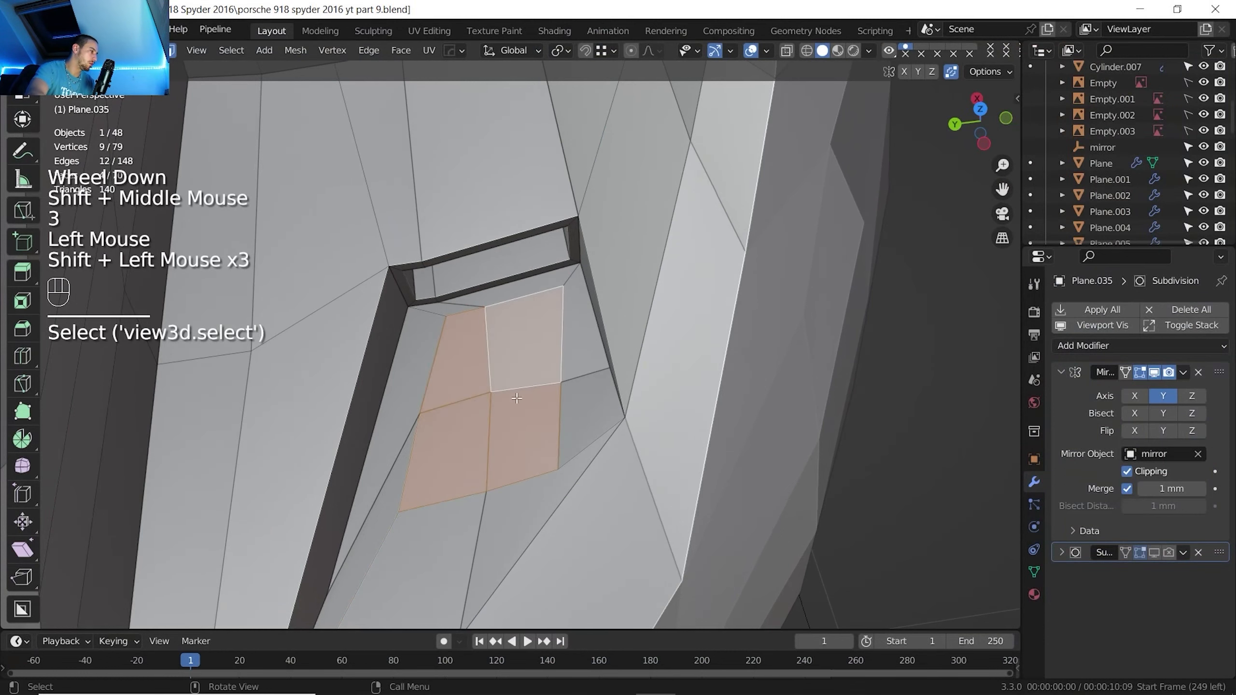
pyautogui.press('e')
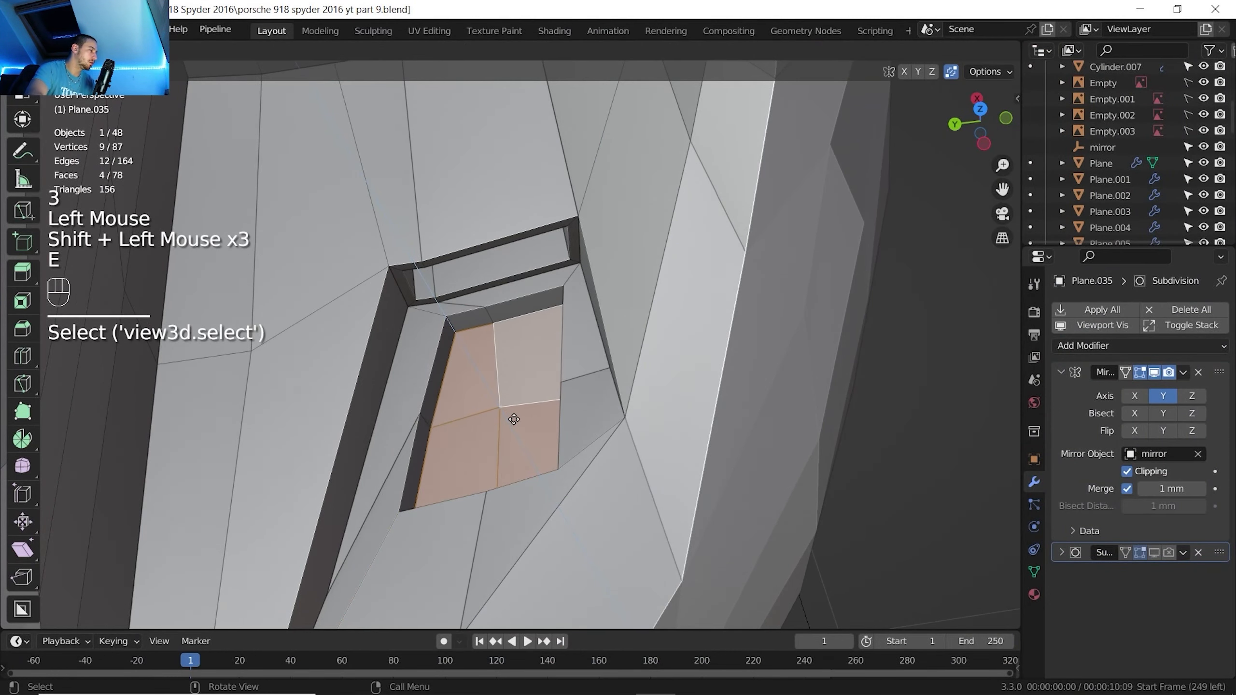
pyautogui.click(513, 419)
# Check the headlight reference photo and raise the lengthwise edge on the ledge above the recess about 5.6 mm along the Z axis
pyautogui.keyDown('shift'); pyautogui.moveTo(514, 419); pyautogui.dragTo(531, 396, button='middle'); pyautogui.keyUp('shift')
pyautogui.hotkey('alt', 'Tab')
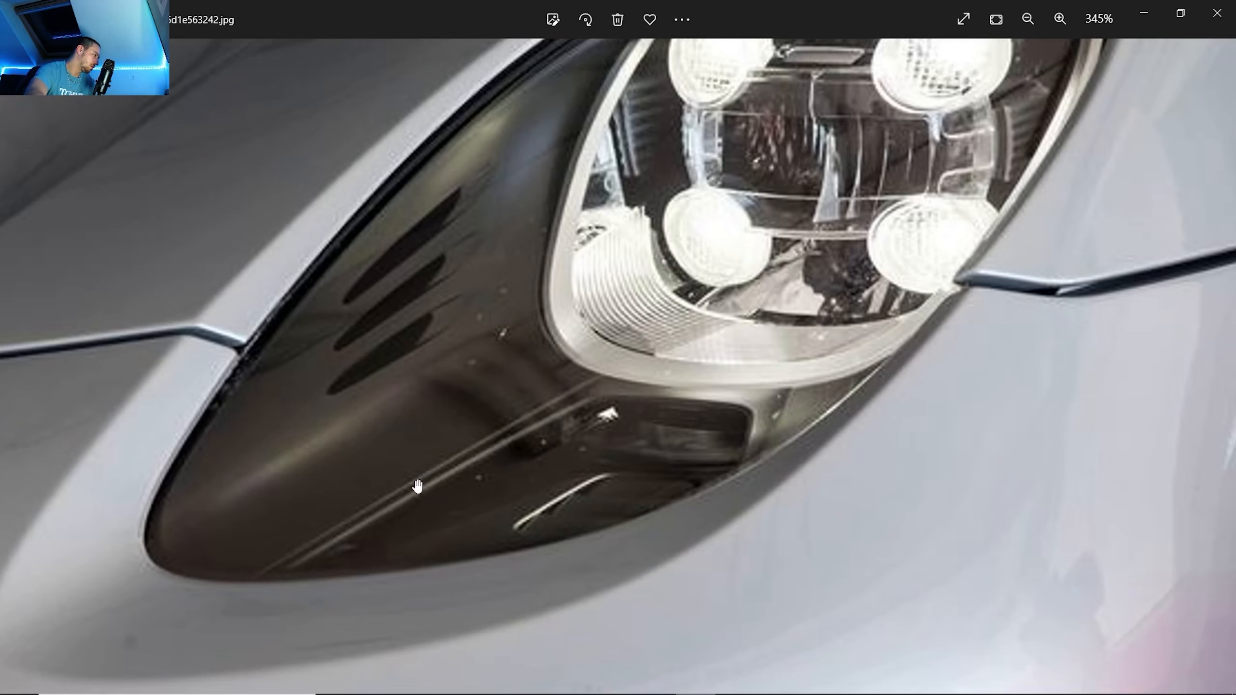
pyautogui.scroll(4, 511, 482)
pyautogui.scroll(-3, 504, 475)
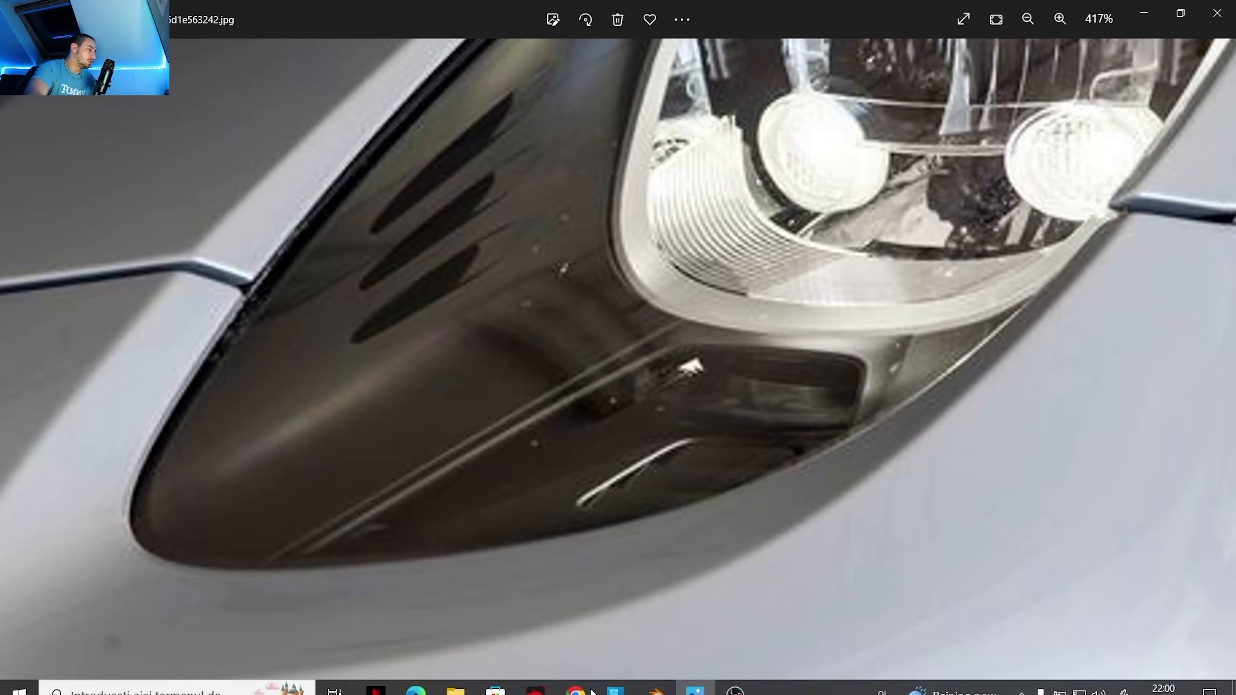
pyautogui.click(654, 679)
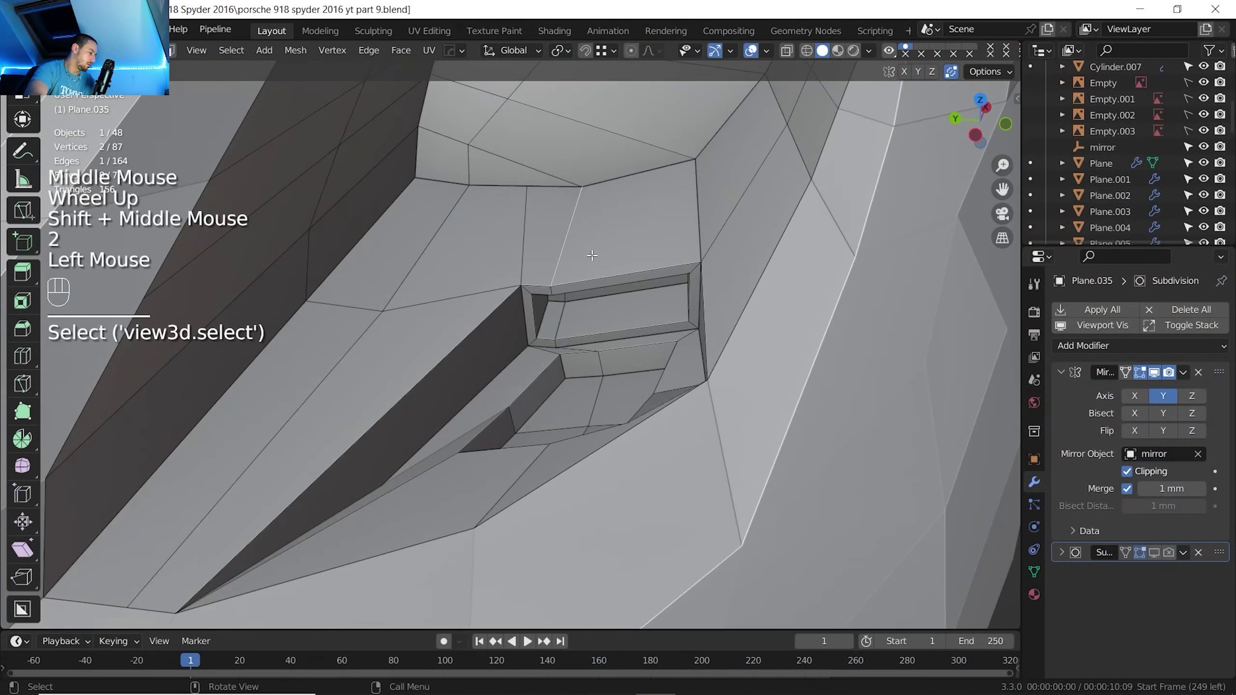
pyautogui.press('g')
pyautogui.press('z')
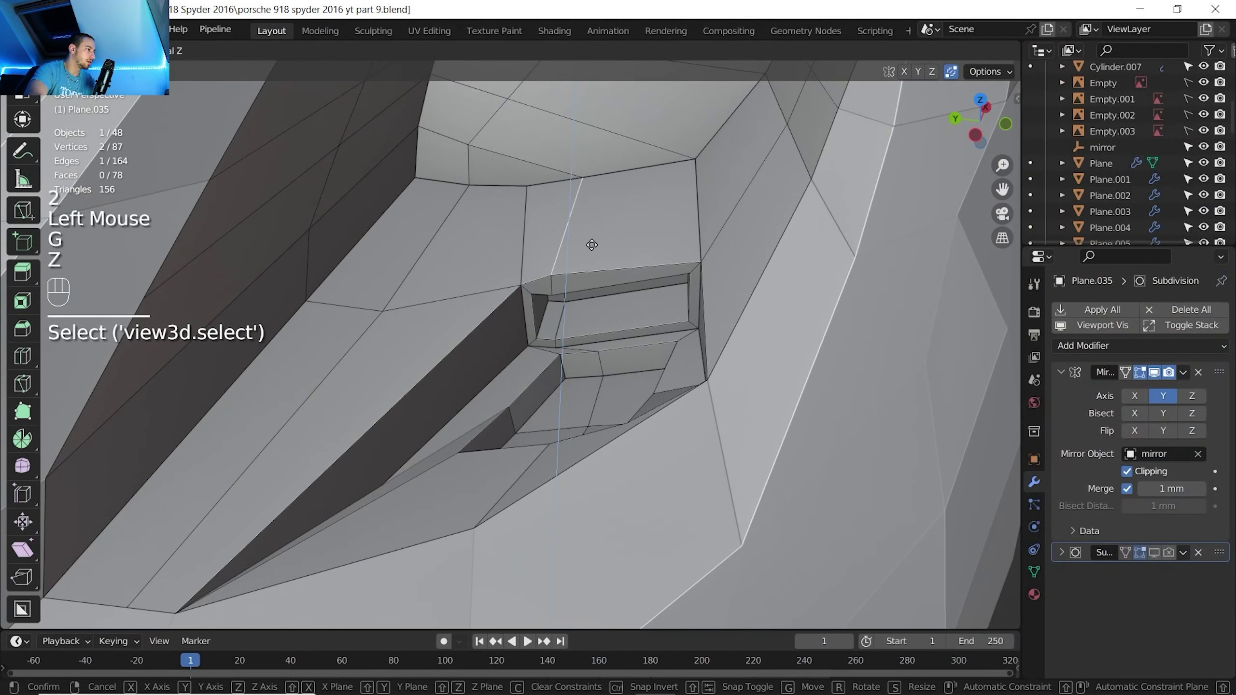
pyautogui.click(592, 245)
# Slide the floor vertex beside the recess toward the recess's rear hood-side corner and raise it about 3.5 mm along the Z axis
pyautogui.scroll(-1, 592, 245)
pyautogui.keyDown('shift'); pyautogui.moveTo(592, 245); pyautogui.dragTo(491, 361, button='middle'); pyautogui.keyUp('shift')
pyautogui.scroll(-1, 491, 361)
pyautogui.scroll(2, 490, 361)
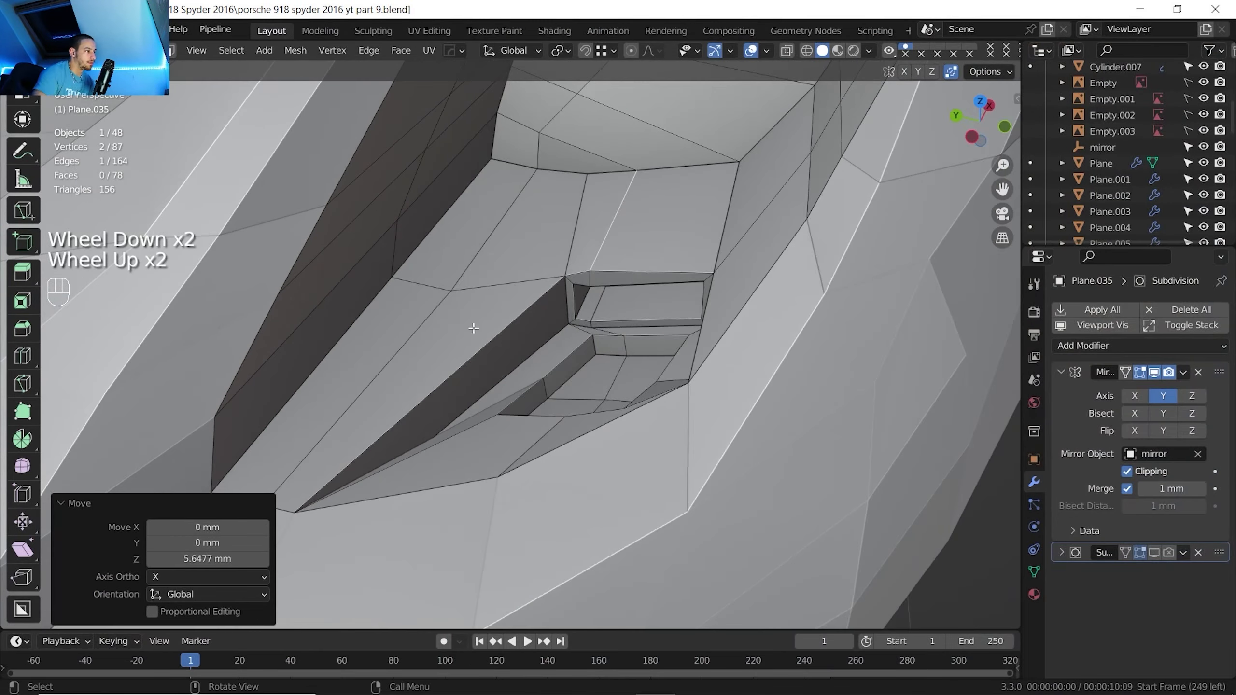
pyautogui.press('1')
pyautogui.click(462, 292)
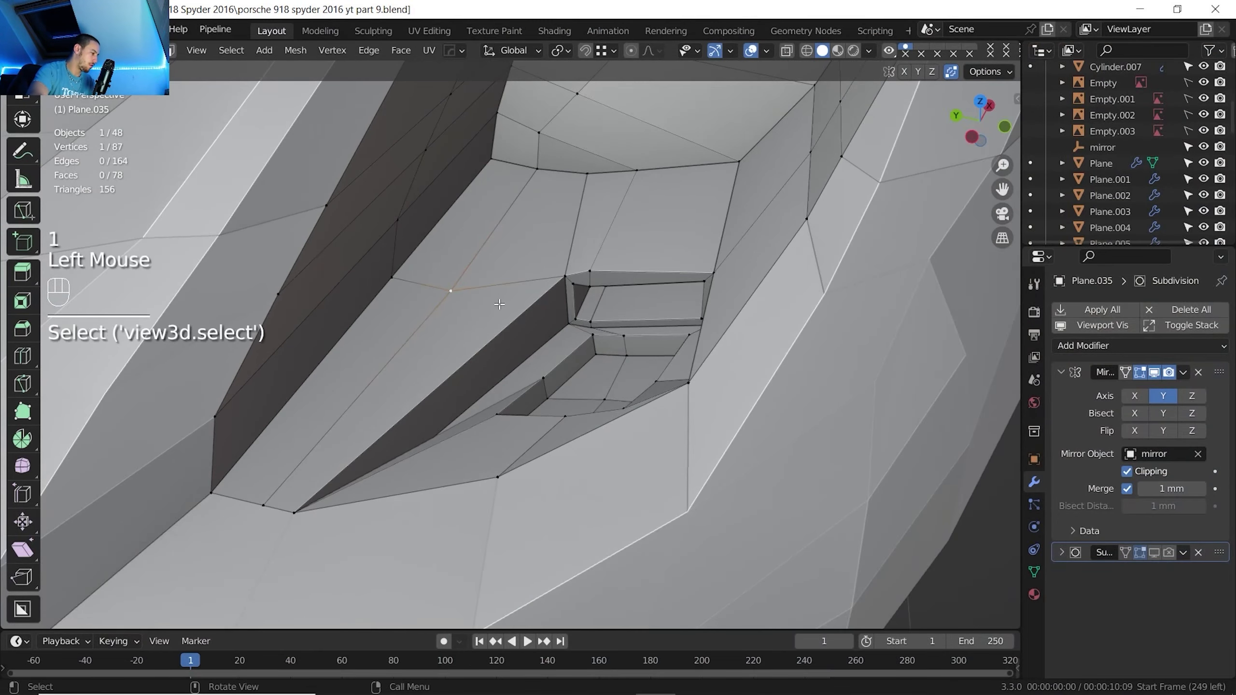
pyautogui.press('g')
pyautogui.press('g')
pyautogui.click(601, 293)
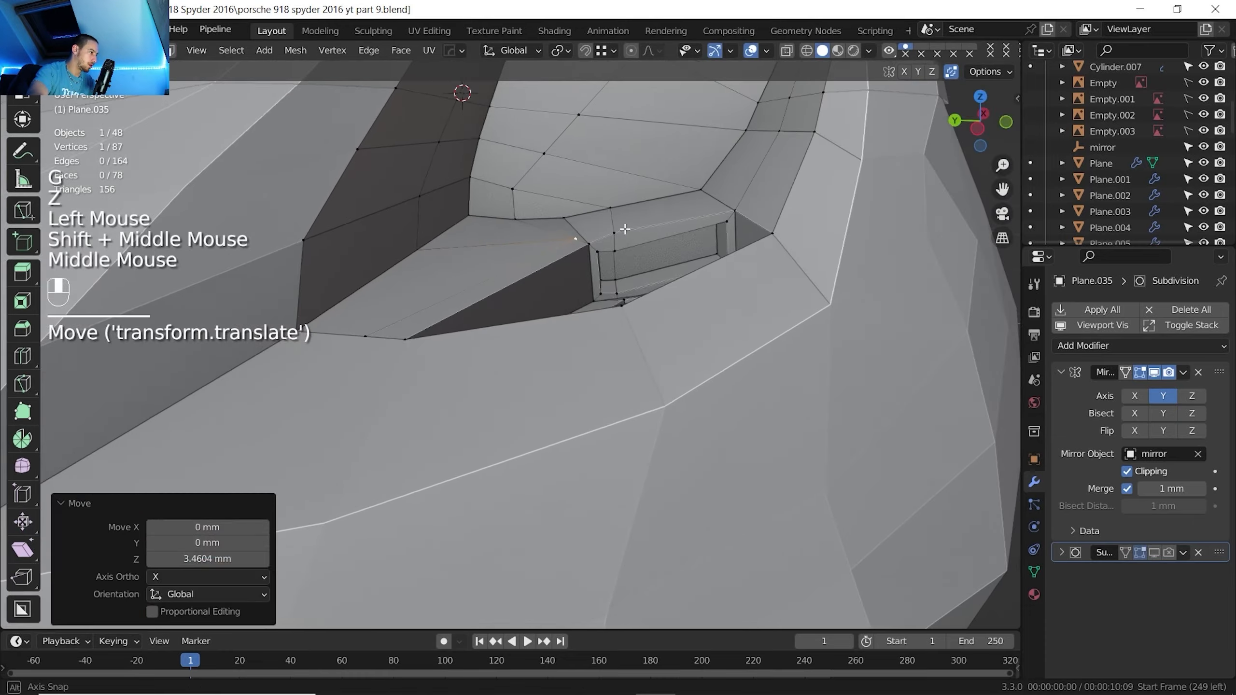
# Preview the housing with the Subdivision modifier shown in the viewport and compare its smoothed shape with the headlight reference photo
pyautogui.moveTo(625, 219); pyautogui.dragTo(559, 301, button='middle')
pyautogui.scroll(-2, 564, 302)
pyautogui.scroll(2, 567, 303)
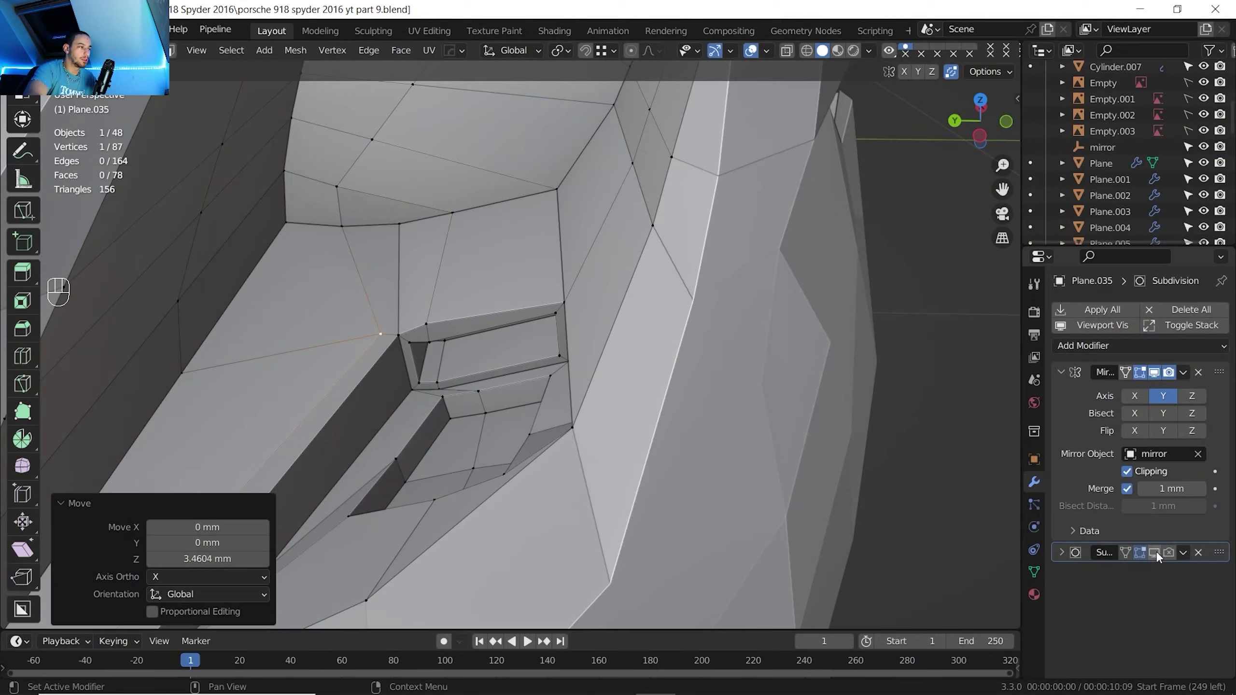
pyautogui.click(1157, 553)
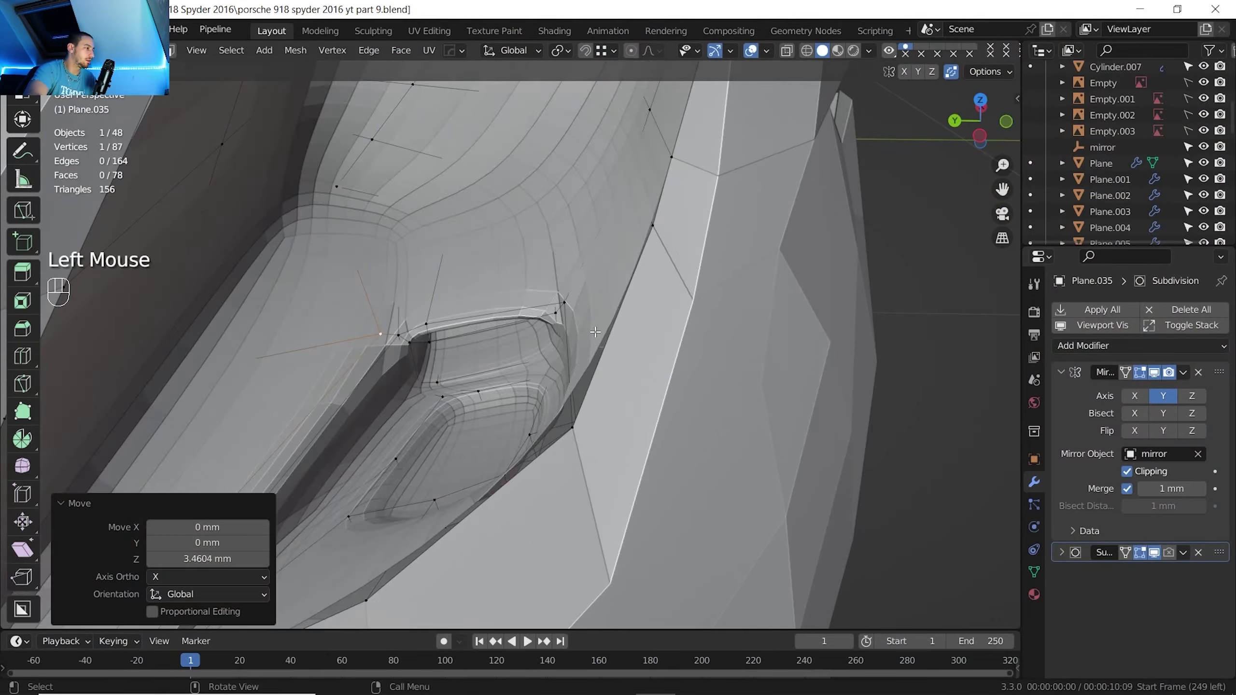
pyautogui.scroll(-2, 647, 263)
pyautogui.keyDown('shift'); pyautogui.moveTo(647, 263); pyautogui.dragTo(644, 302, button='middle'); pyautogui.keyUp('shift')
pyautogui.keyDown('shift'); pyautogui.moveTo(681, 219); pyautogui.dragTo(661, 290, button='middle'); pyautogui.keyUp('shift')
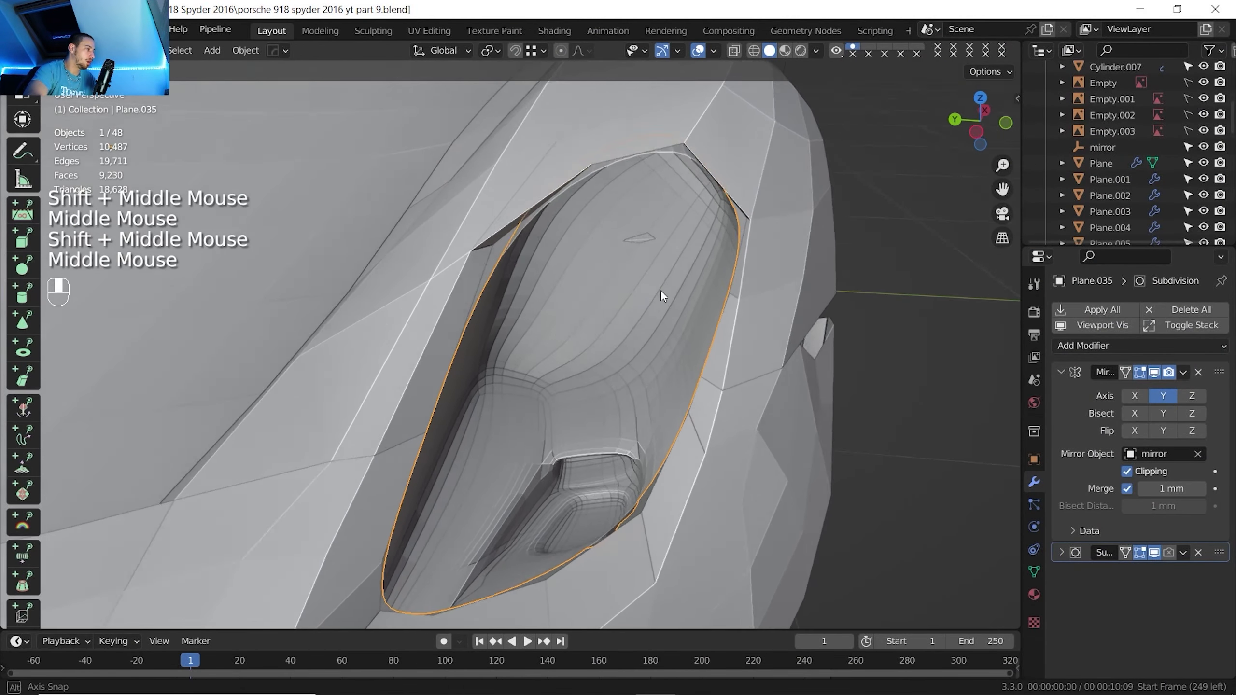
pyautogui.scroll(1, 671, 331)
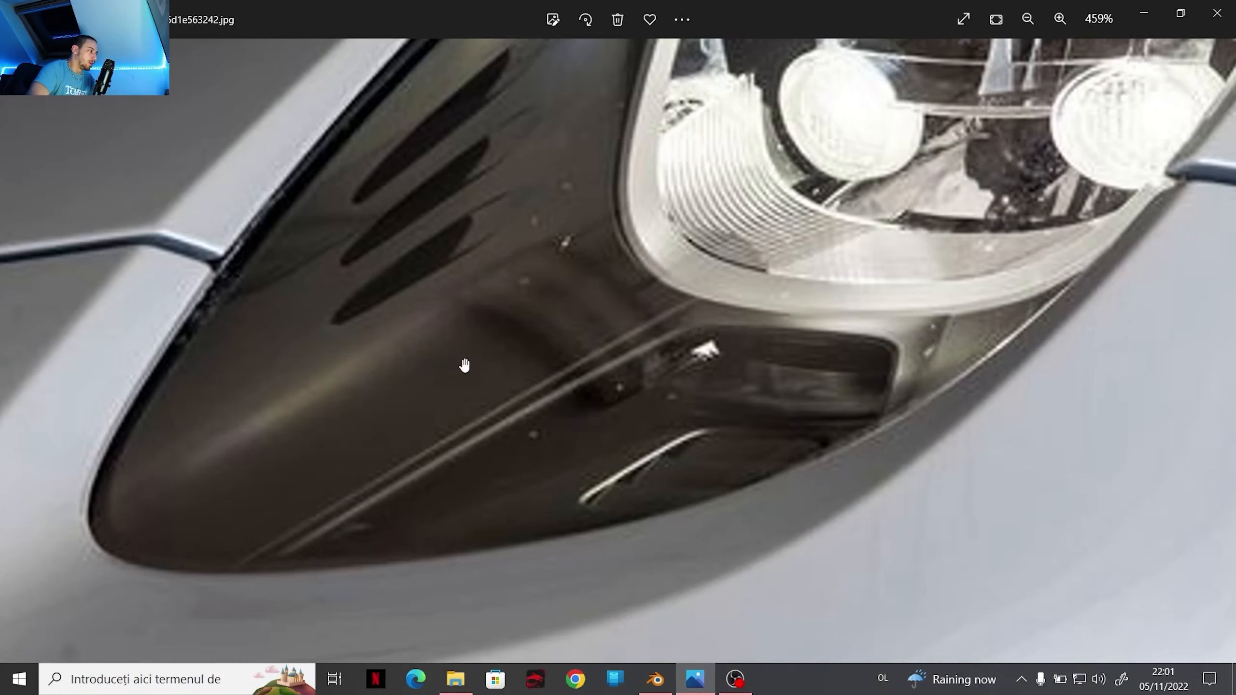
pyautogui.scroll(-2, 446, 210)
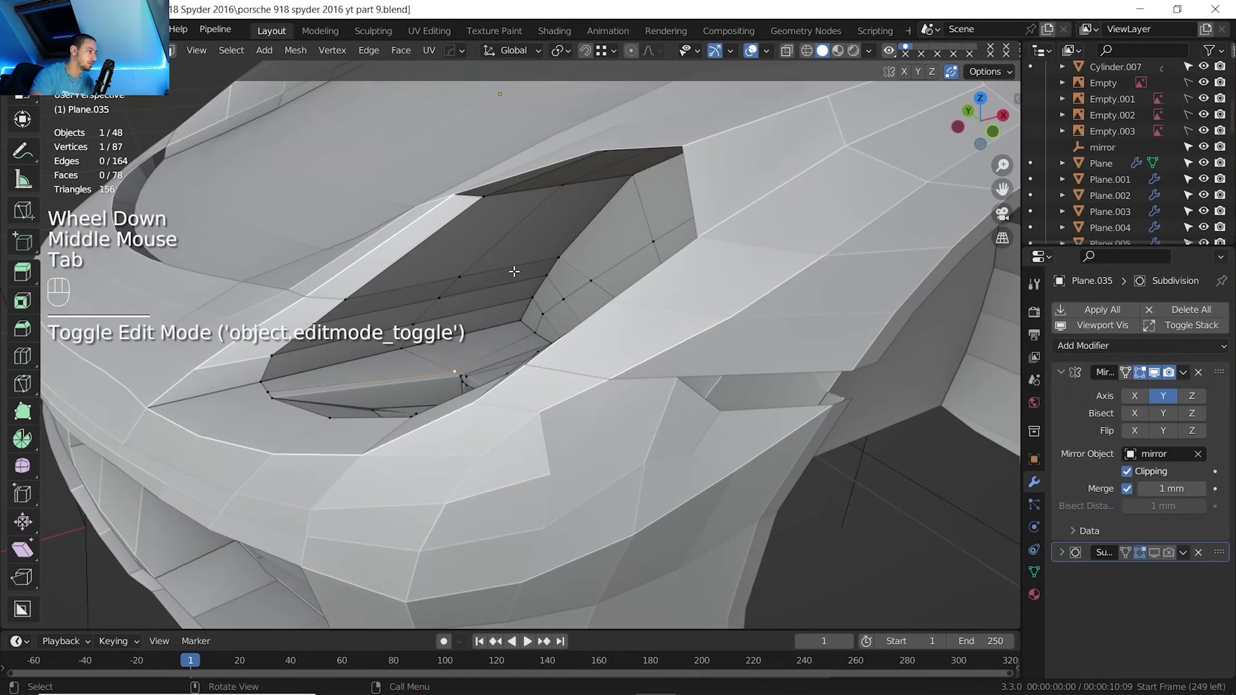
# Select the five-vertex path down the housing's hood-side wall and edge-slide it toward the front with a factor of about -0.504
pyautogui.keyDown('shift'); pyautogui.moveTo(512, 270); pyautogui.dragTo(560, 360, button='middle'); pyautogui.keyUp('shift')
pyautogui.scroll(2, 561, 361)
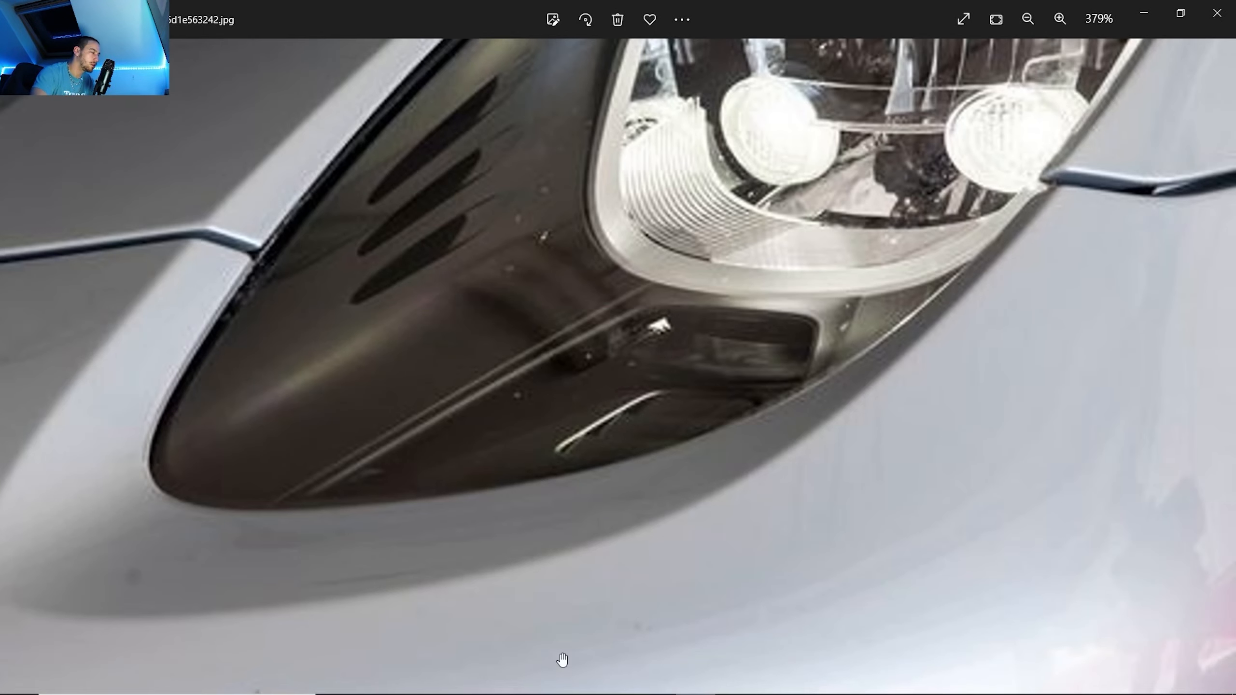
pyautogui.click(664, 678)
pyautogui.click(972, 122)
pyautogui.scroll(3, 430, 445)
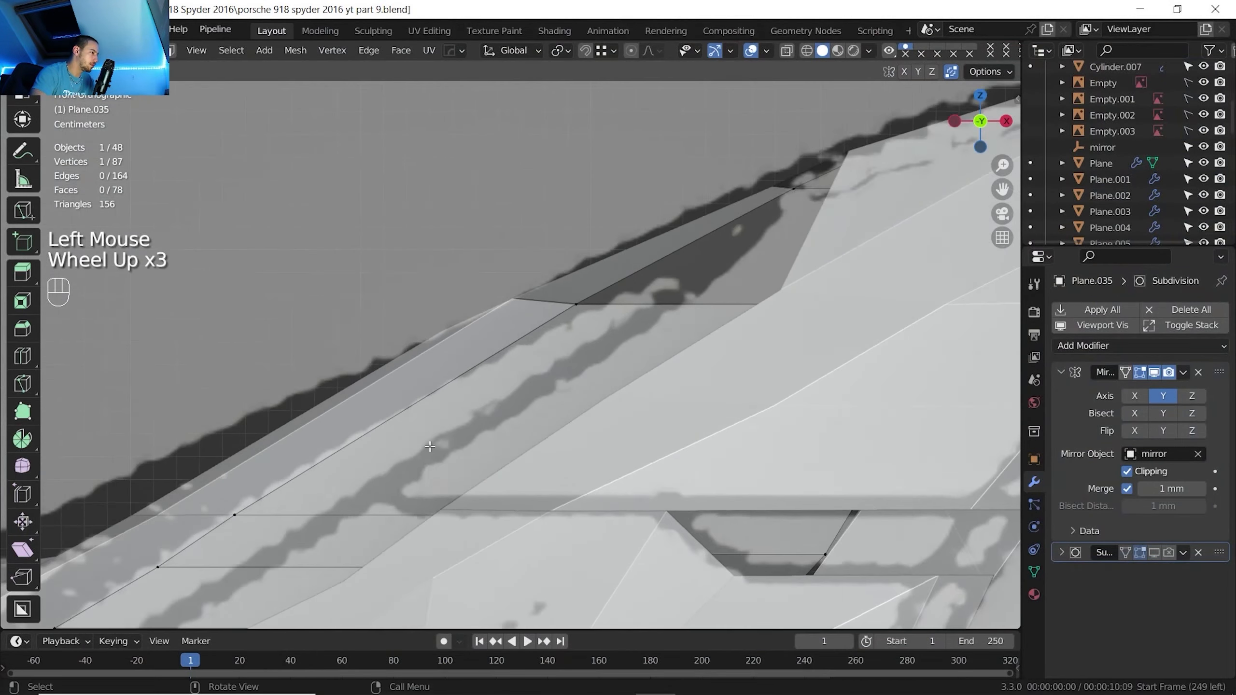
pyautogui.scroll(-3, 443, 428)
pyautogui.click(979, 121)
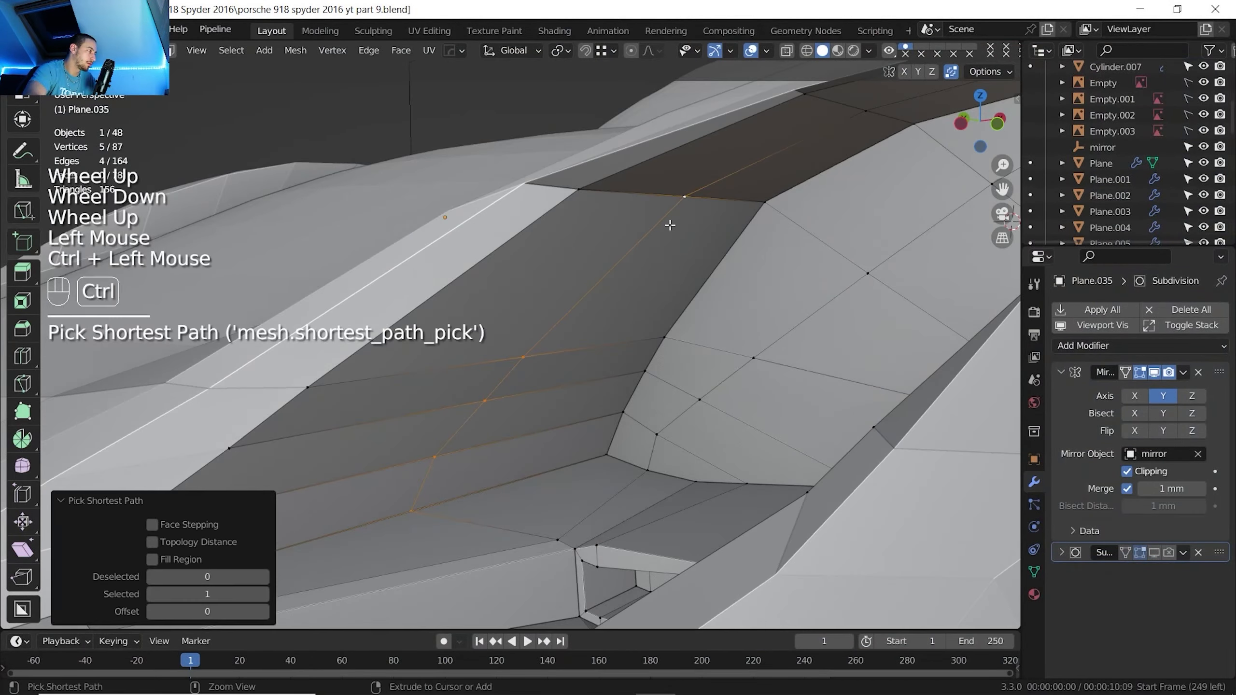
pyautogui.keyDown('ctrl'); pyautogui.click(641, 303); pyautogui.keyUp('ctrl')
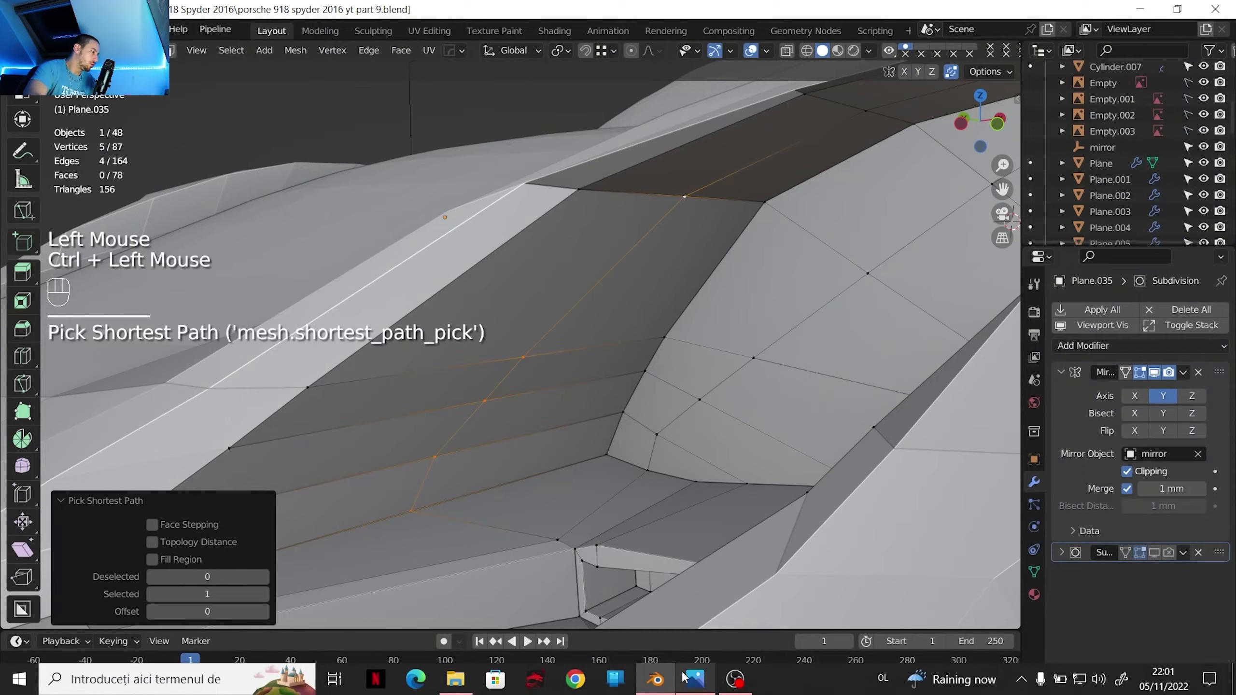
pyautogui.click(686, 681)
pyautogui.click(663, 678)
pyautogui.press('g')
pyautogui.press('g')
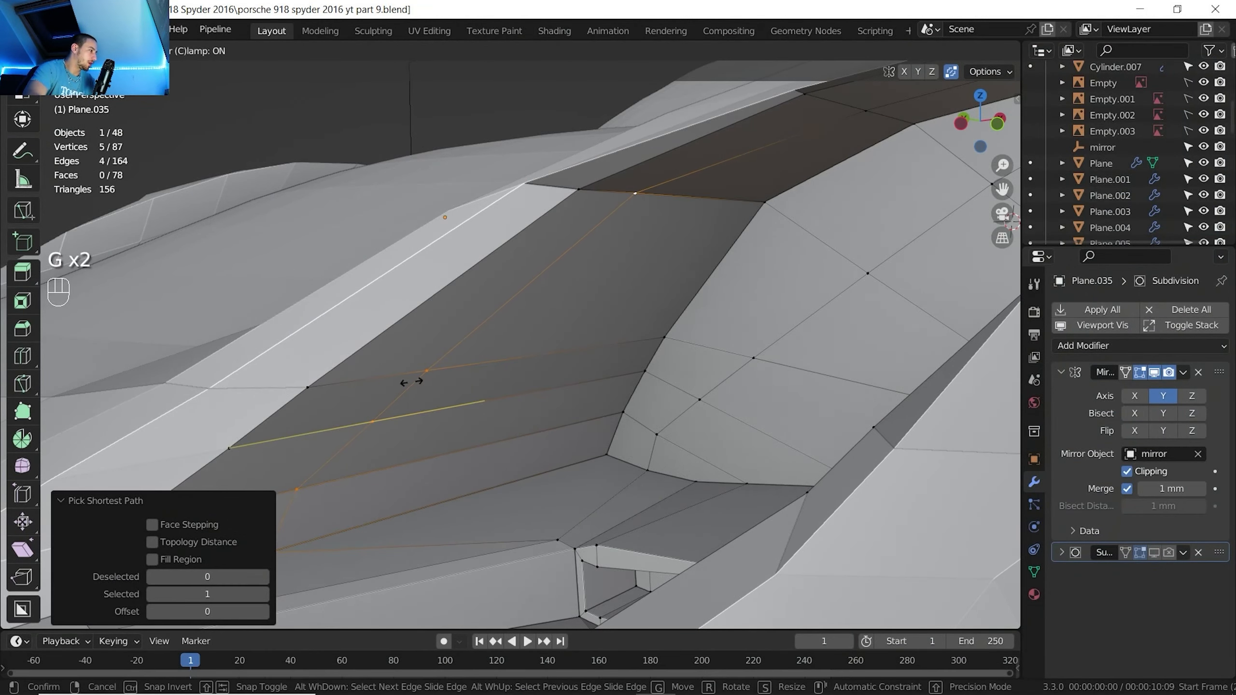
pyautogui.click(414, 383)
# Edge-slide the rear segment of the uppermost lengthwise edge on the hood-side wall upward with a factor of about 0.549
pyautogui.keyDown('shift'); pyautogui.moveTo(467, 402); pyautogui.dragTo(552, 343, button='middle'); pyautogui.keyUp('shift')
pyautogui.scroll(-1, 544, 346)
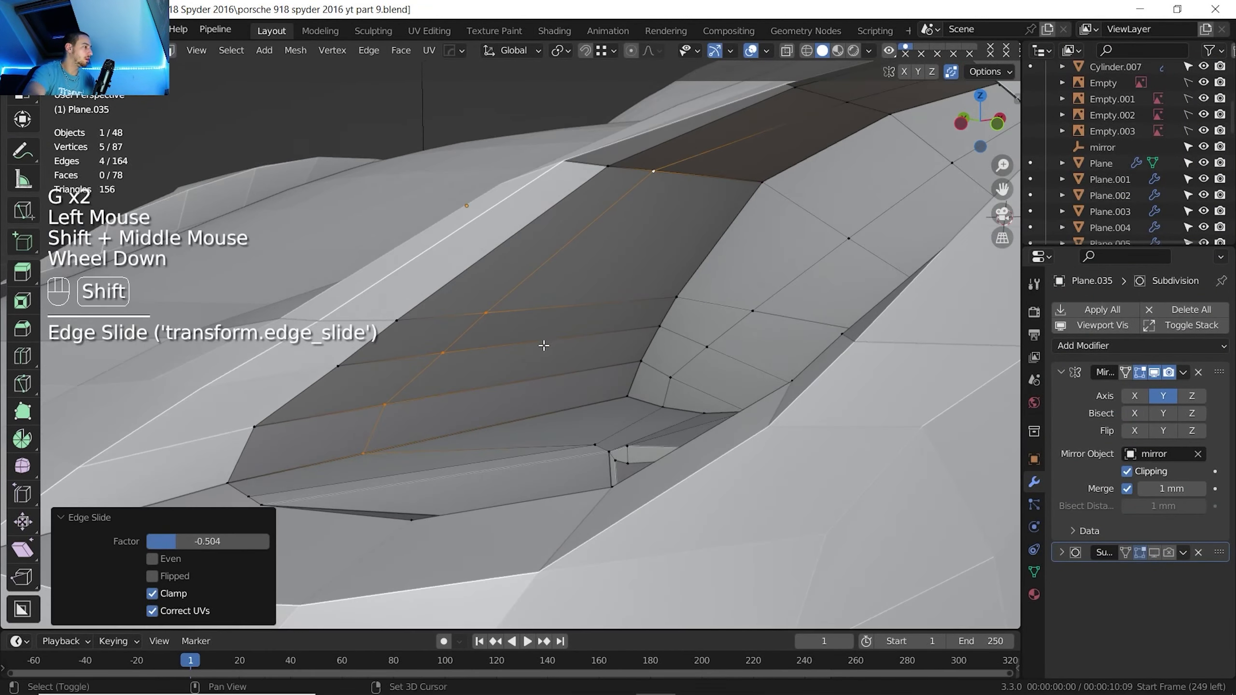
pyautogui.click(655, 315)
pyautogui.keyDown('shift'); pyautogui.click(469, 348); pyautogui.keyUp('shift')
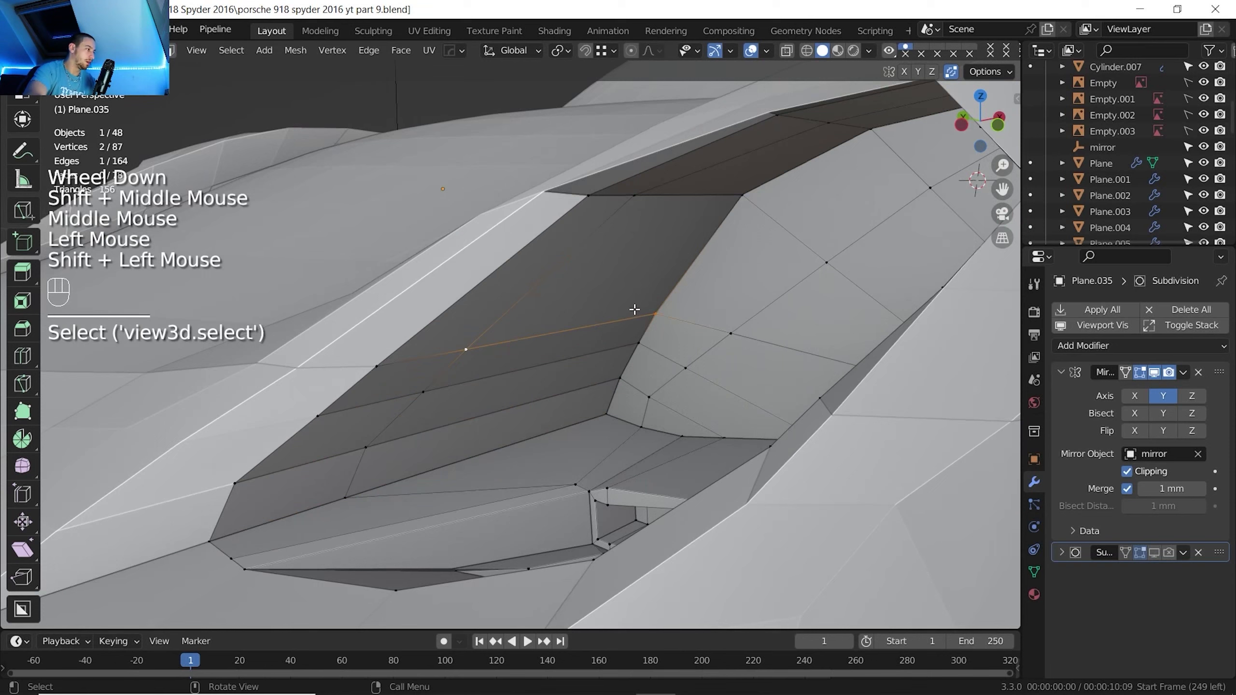
pyautogui.press('g')
pyautogui.press('g')
pyautogui.click(626, 297)
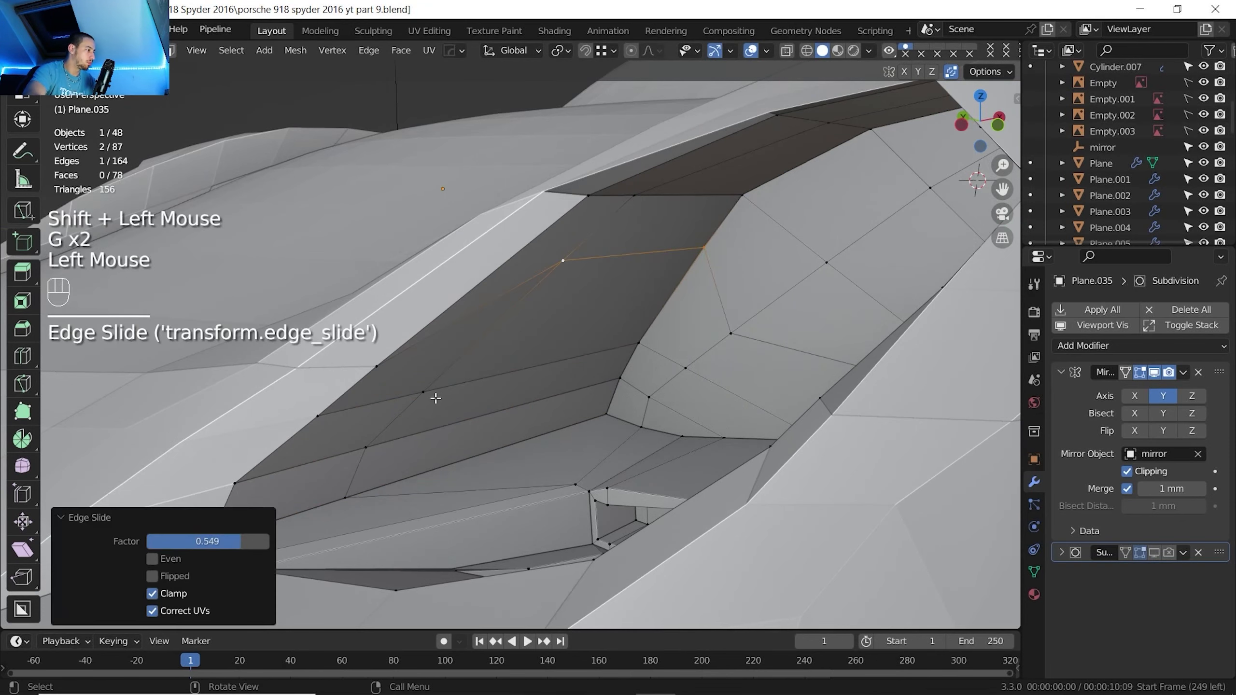
# Slide the rear segments of the two lower lengthwise edges on the hood-side wall upward, spacing them below the top one
pyautogui.click(426, 394)
pyautogui.keyDown('shift'); pyautogui.click(635, 350); pyautogui.keyUp('shift')
pyautogui.press('g')
pyautogui.press('g')
pyautogui.click(675, 289)
pyautogui.click(368, 446)
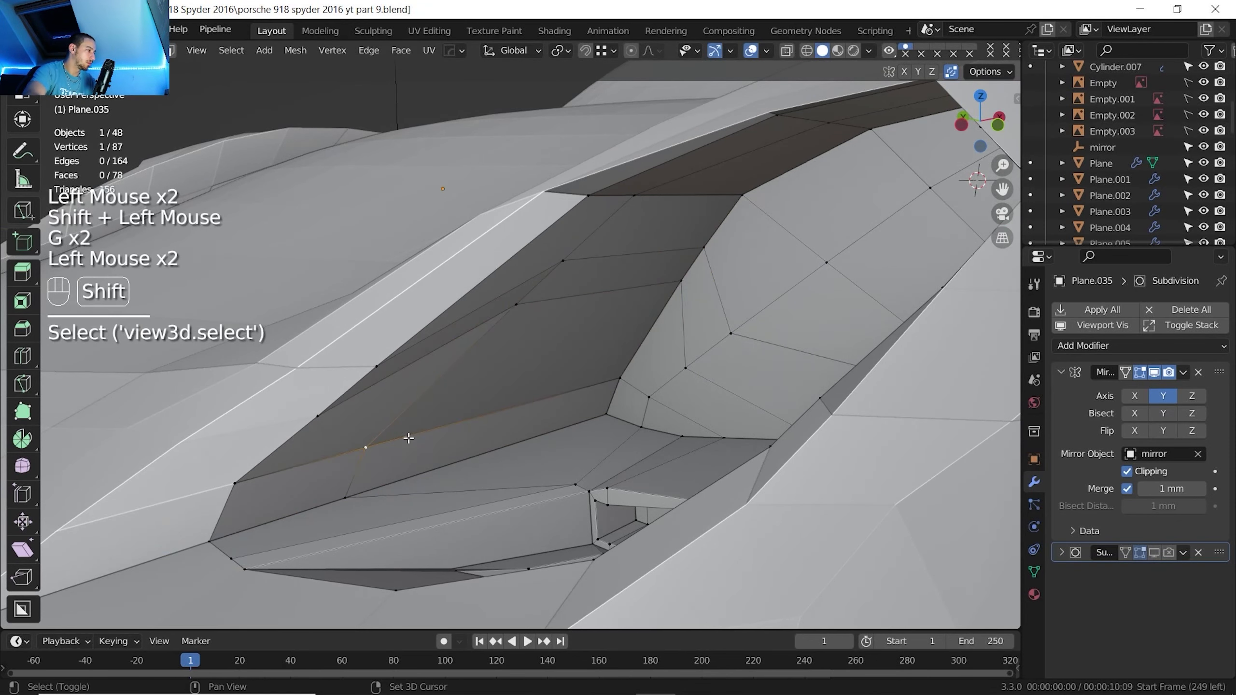
pyautogui.keyDown('shift'); pyautogui.click(612, 387); pyautogui.keyUp('shift')
pyautogui.press('g')
pyautogui.press('g')
pyautogui.click(665, 297)
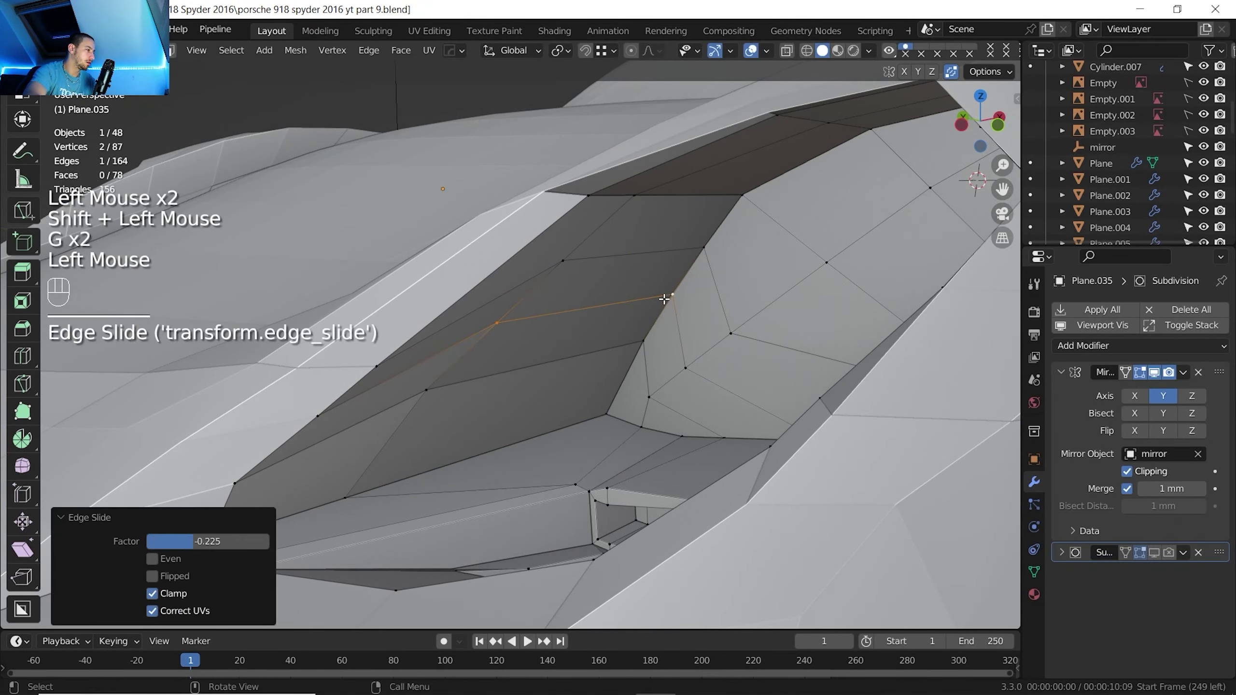
# Check the reference photo and slide the upper vertex on the hood-side wall's rear corner upward with a factor of about 0.337
pyautogui.click(701, 692)
pyautogui.scroll(-3, 480, 243)
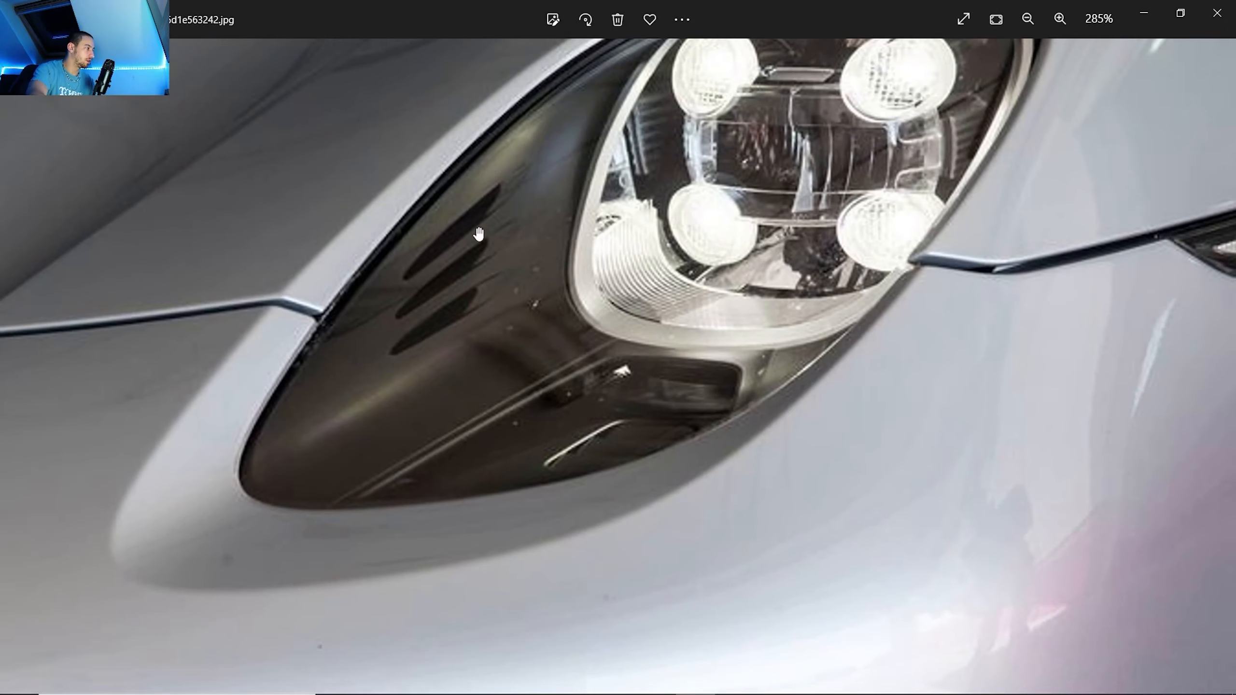
pyautogui.click(696, 683)
pyautogui.click(769, 267)
pyautogui.press('g')
pyautogui.press('g')
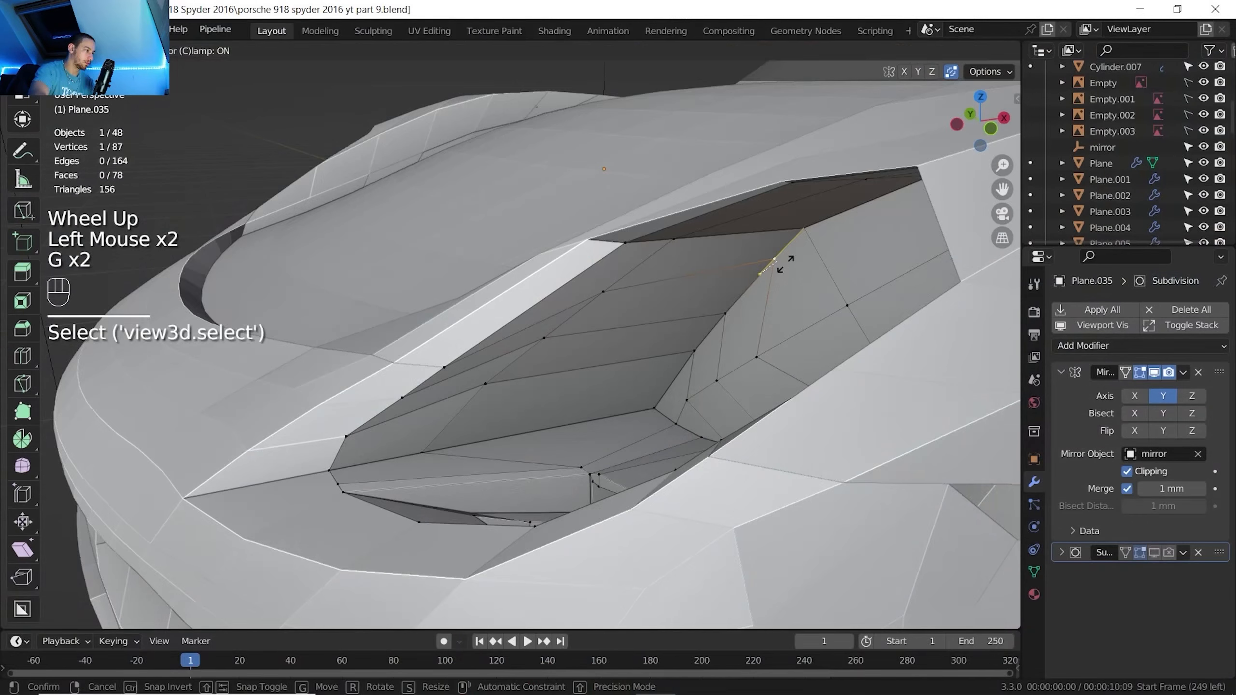
pyautogui.click(785, 266)
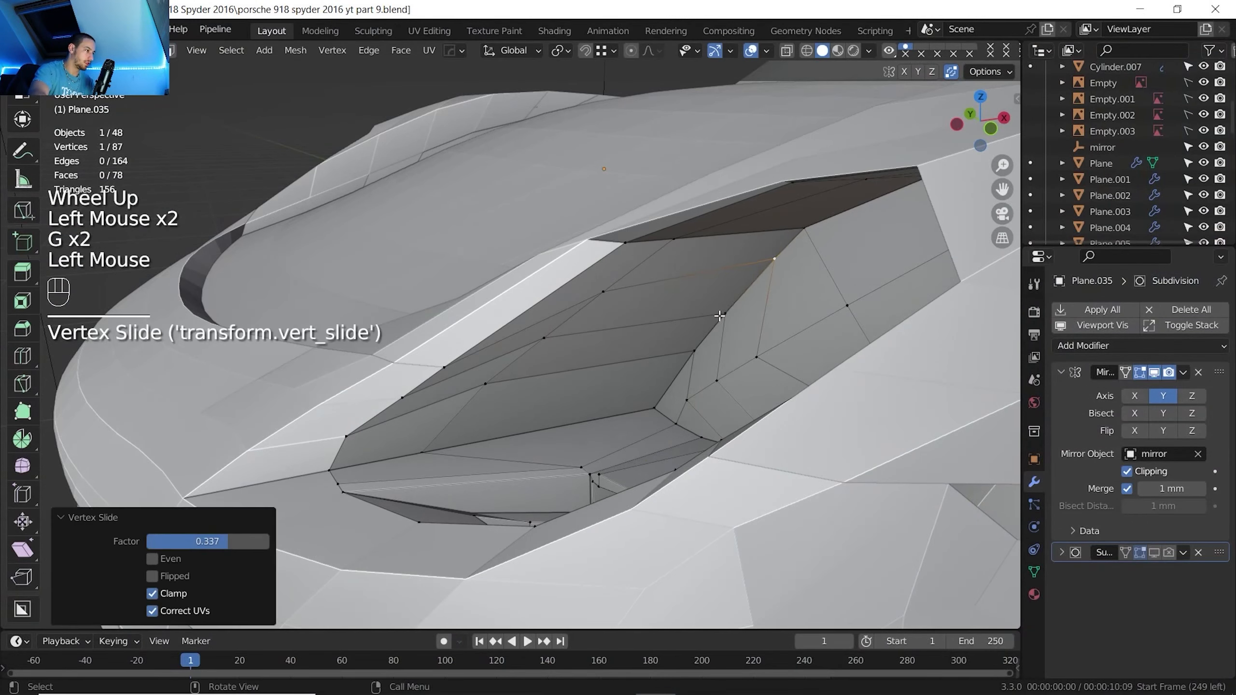
# Slide the middle and lower vertices on the hood-side wall's rear corner upward to even out the lengthwise edge spacing
pyautogui.click(720, 317)
pyautogui.press('g')
pyautogui.press('g')
pyautogui.click(592, 379)
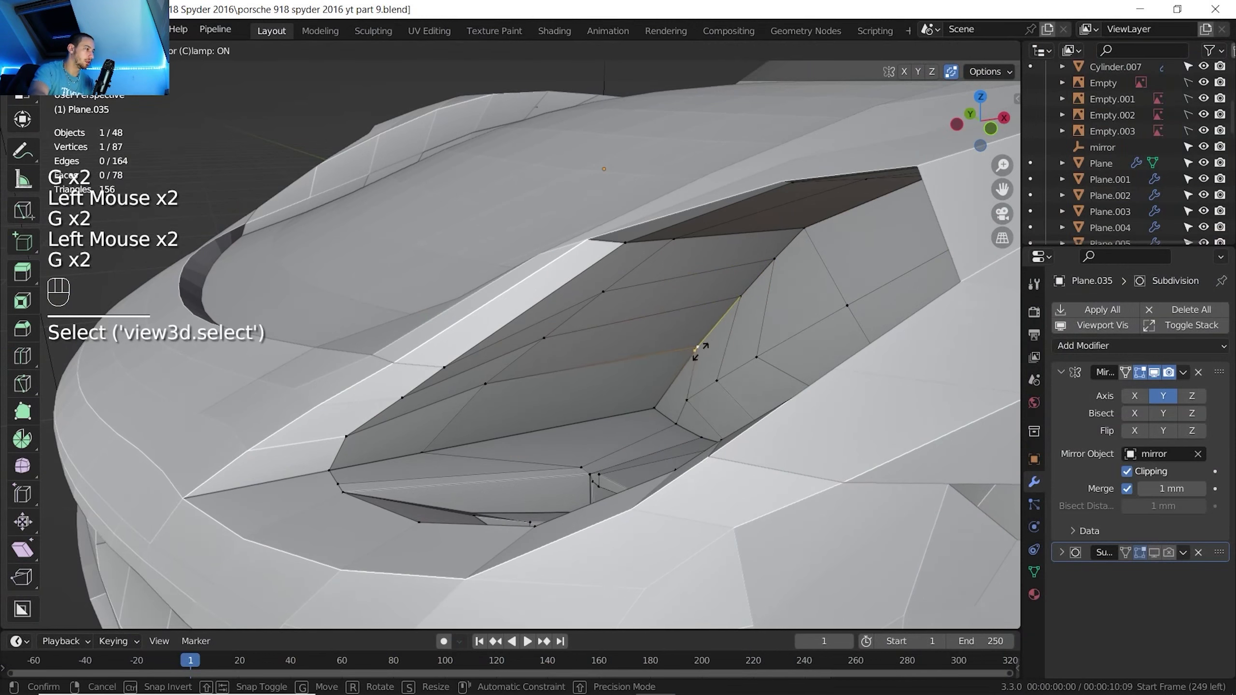
pyautogui.click(592, 379)
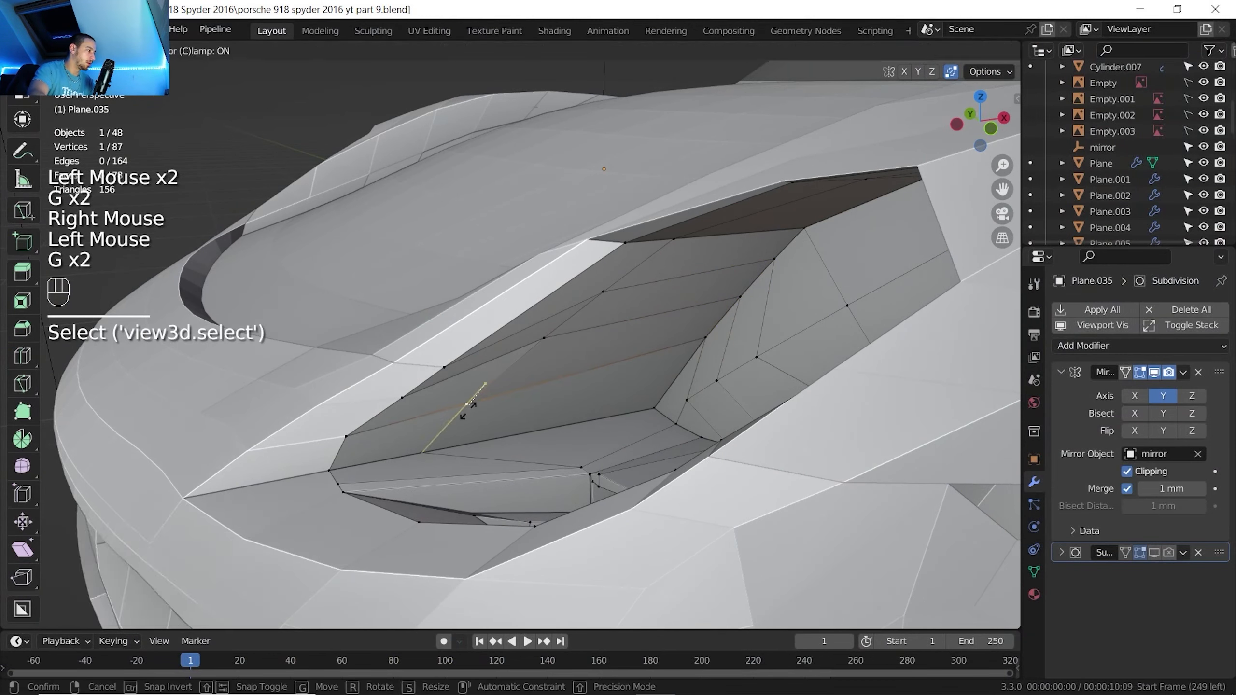
# Slide the front-end vertices of the two lower lengthwise edges on the hood-side wall down toward the housing floor
pyautogui.click(470, 407)
pyautogui.click(532, 348)
pyautogui.press('g')
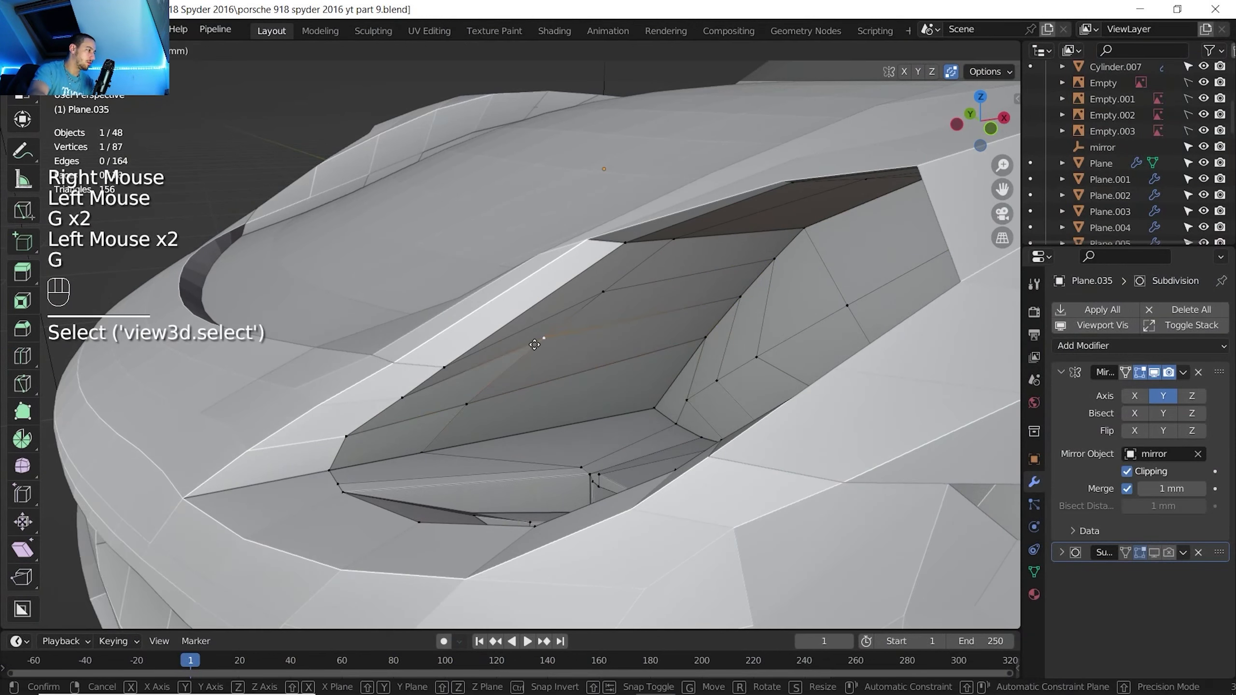
pyautogui.press('g')
pyautogui.click(526, 352)
# Inset the three stacked faces on the hood-side wall individually with a thickness of about 8.569 mm
pyautogui.press('3')
pyautogui.click(632, 311)
pyautogui.keyDown('shift'); pyautogui.click(621, 343); pyautogui.keyUp('shift')
pyautogui.keyDown('shift'); pyautogui.click(559, 414); pyautogui.keyUp('shift')
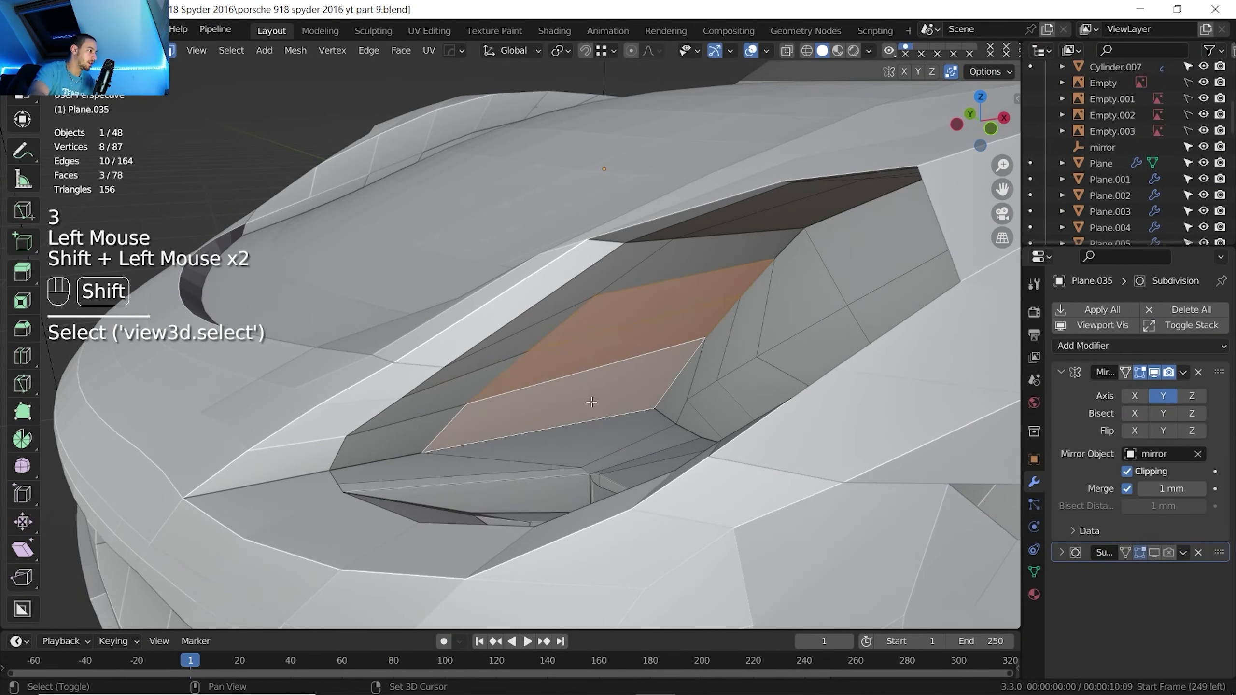
pyautogui.press('i')
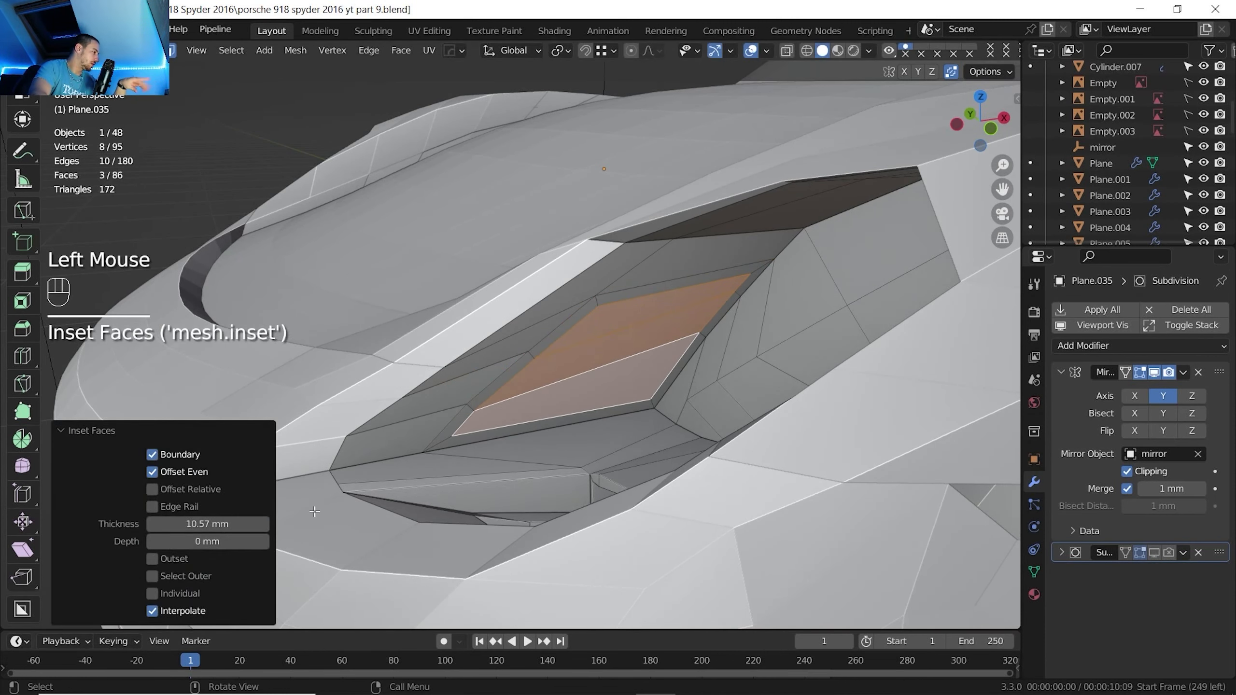
pyautogui.click(152, 593)
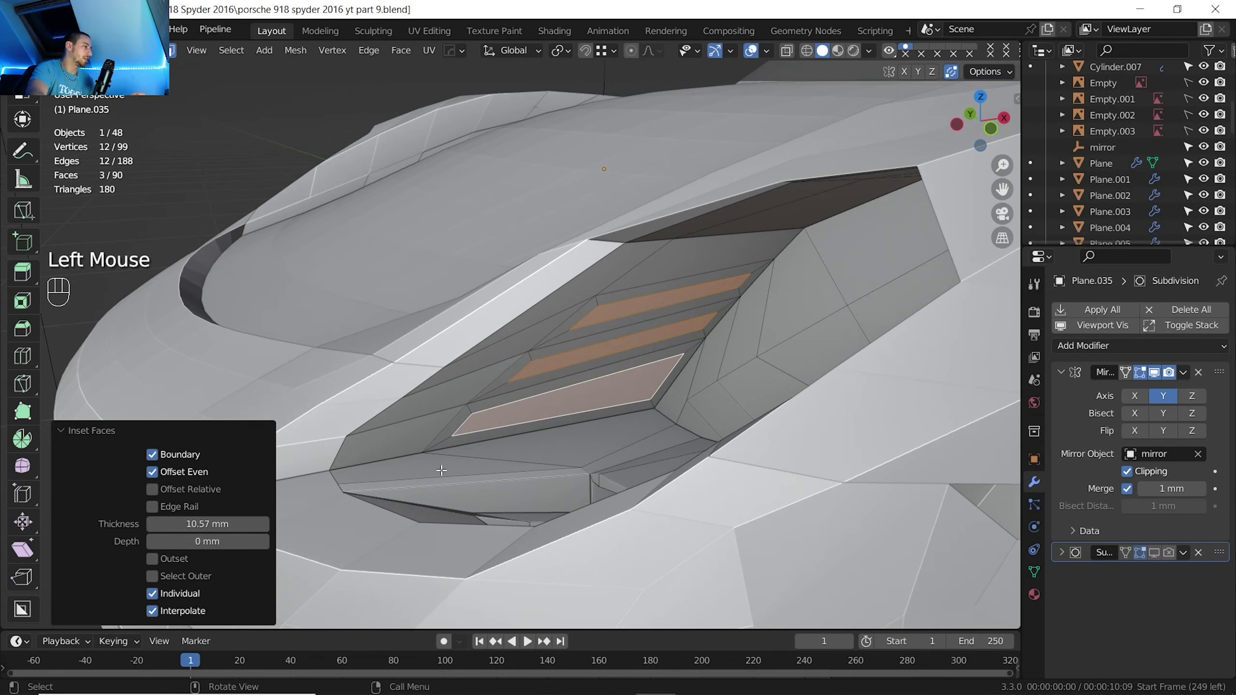
pyautogui.keyDown('shift'); pyautogui.moveTo(187, 524); pyautogui.dragTo(176, 524); pyautogui.keyUp('shift')
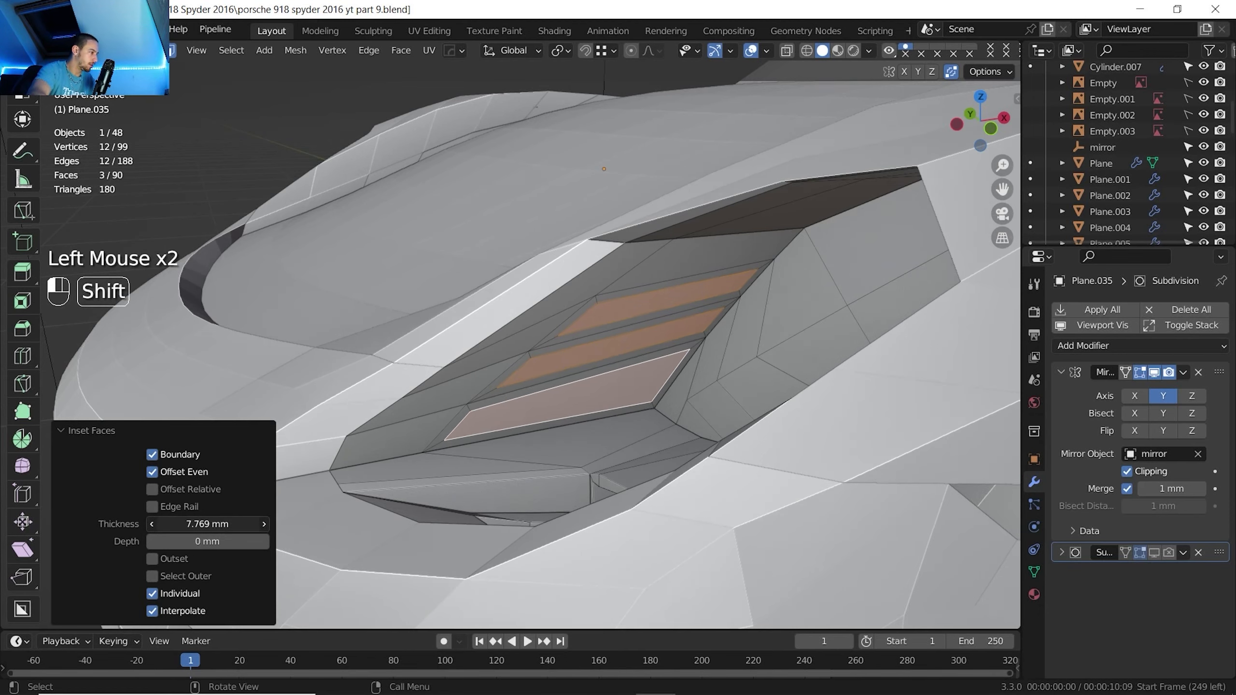
pyautogui.keyDown('shift'); pyautogui.moveTo(207, 523); pyautogui.dragTo(219, 523); pyautogui.keyUp('shift')
# Check the slots in the reference photo, extrude the three inset faces about 5.98 mm along their normals, and delete the extruded faces
pyautogui.click(691, 679)
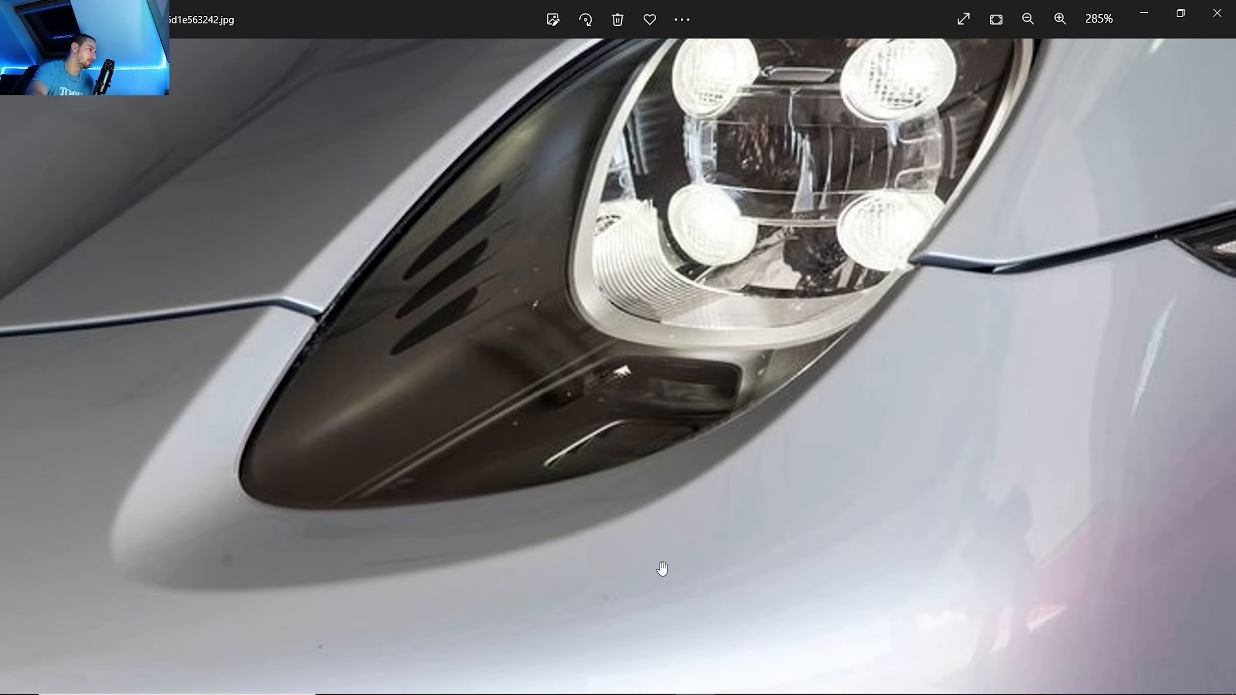
pyautogui.click(660, 681)
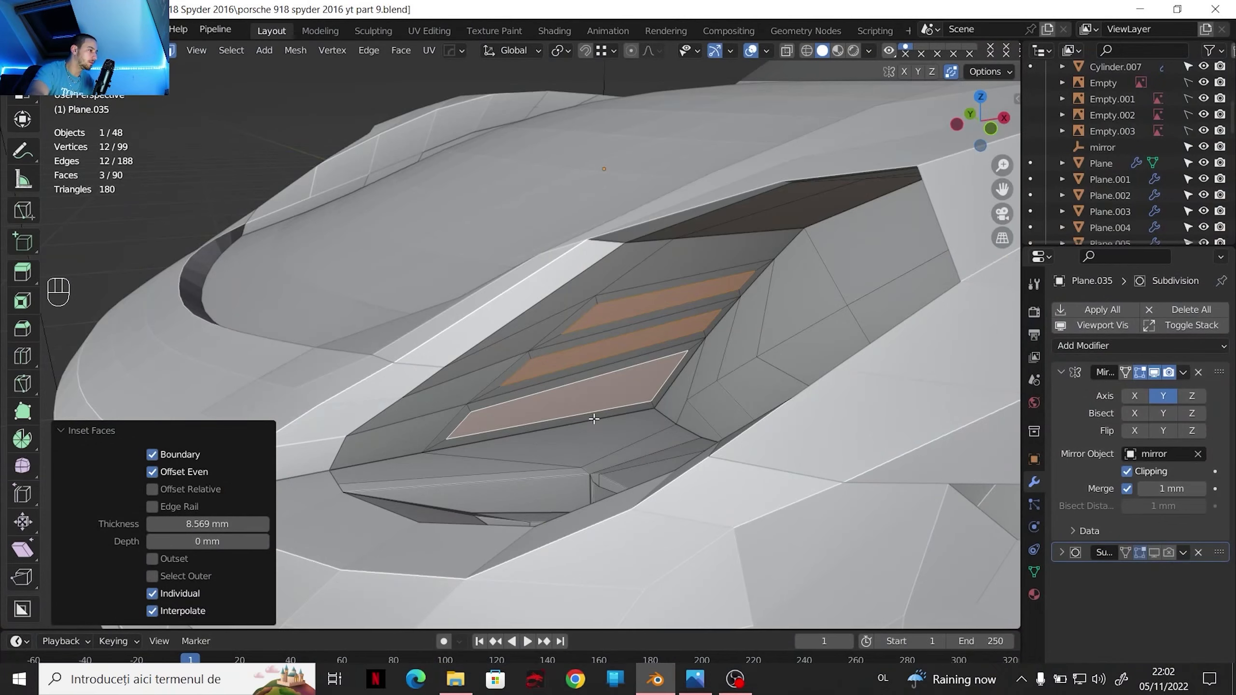
pyautogui.press('e')
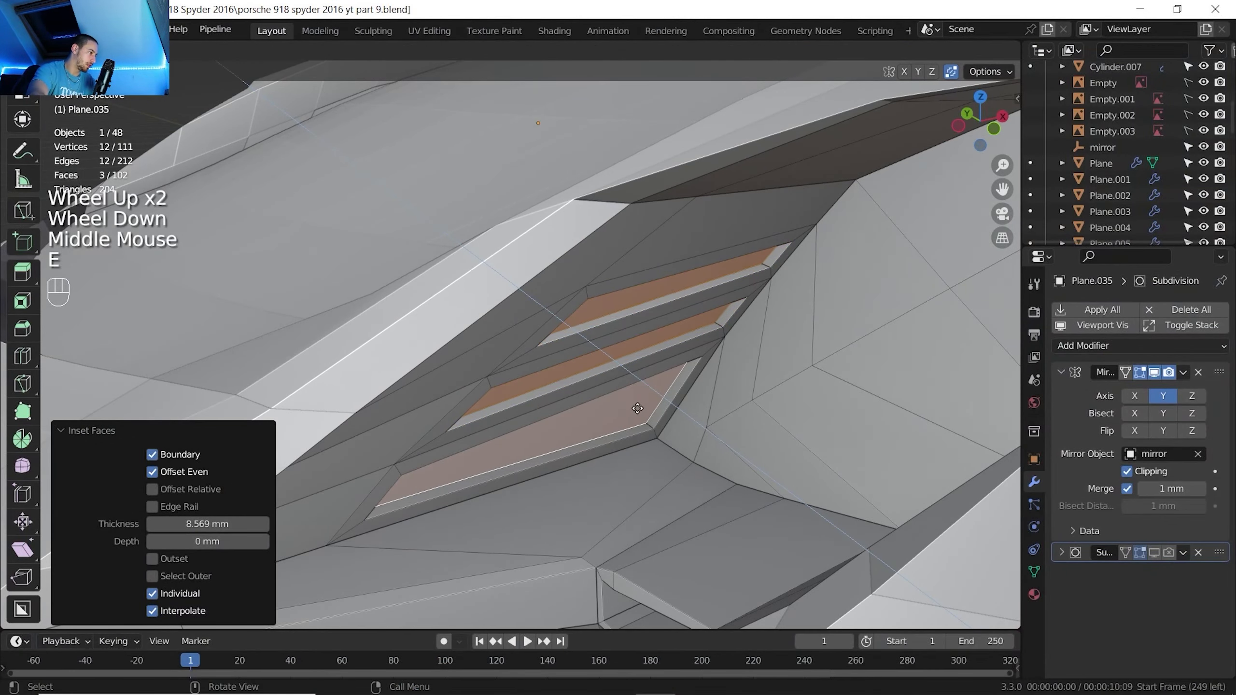
pyautogui.press('shift')
pyautogui.keyDown('shift'); pyautogui.click(650, 429); pyautogui.keyUp('shift')
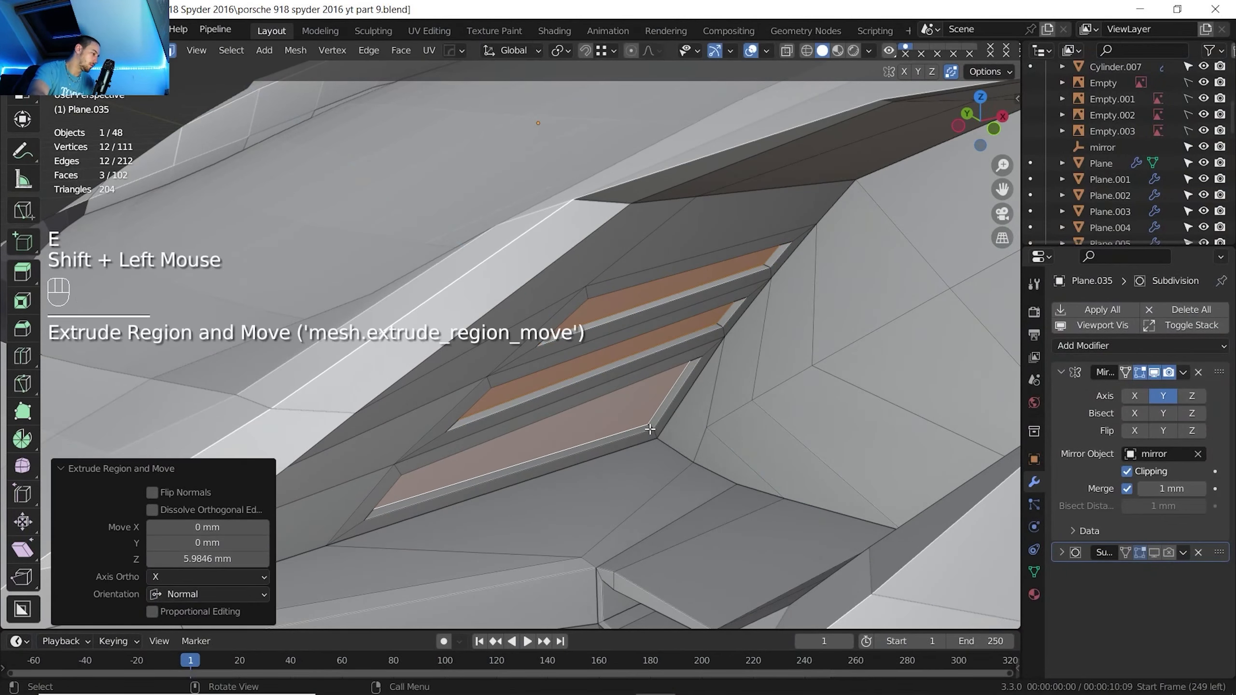
pyautogui.press('Delete')
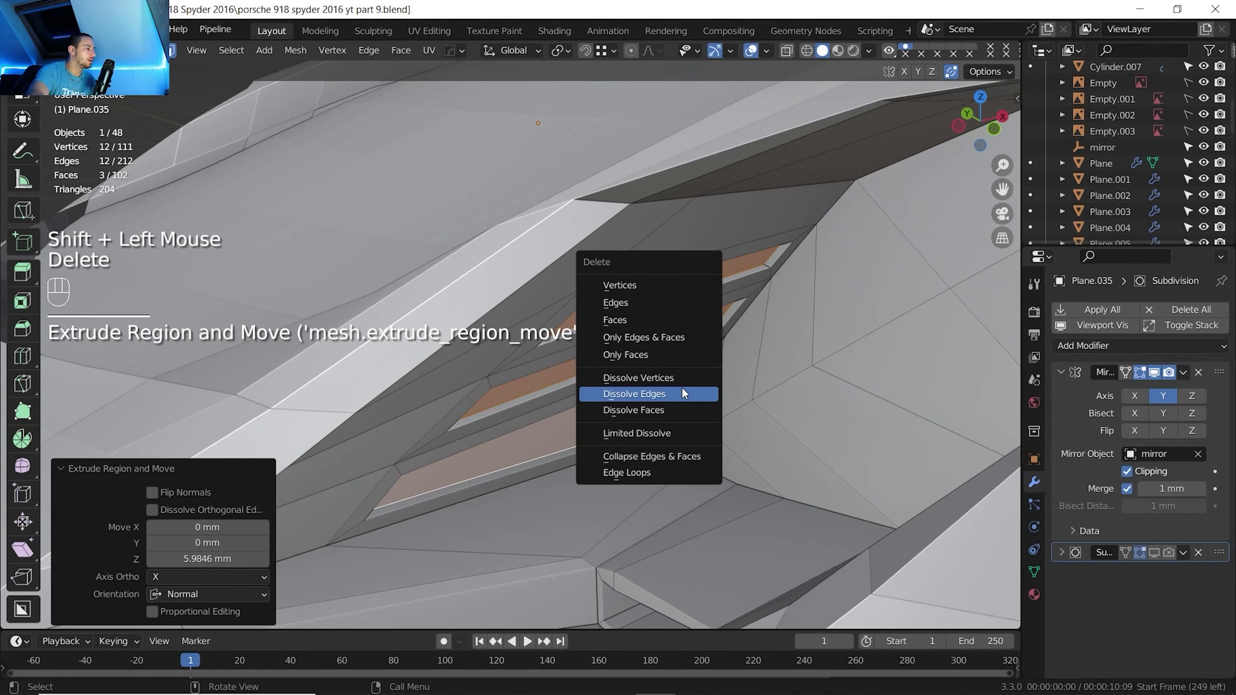
pyautogui.click(640, 316)
# Move the three inner rear edges of the hood-side wall slots toward the front along X to slant their rear ends
pyautogui.keyDown('shift'); pyautogui.moveTo(705, 349); pyautogui.dragTo(692, 351, button='middle'); pyautogui.keyUp('shift')
pyautogui.scroll(2, 692, 351)
pyautogui.press('2')
pyautogui.scroll(-3, 692, 348)
pyautogui.scroll(4, 692, 346)
pyautogui.keyDown('shift'); pyautogui.click(691, 342); pyautogui.keyUp('shift')
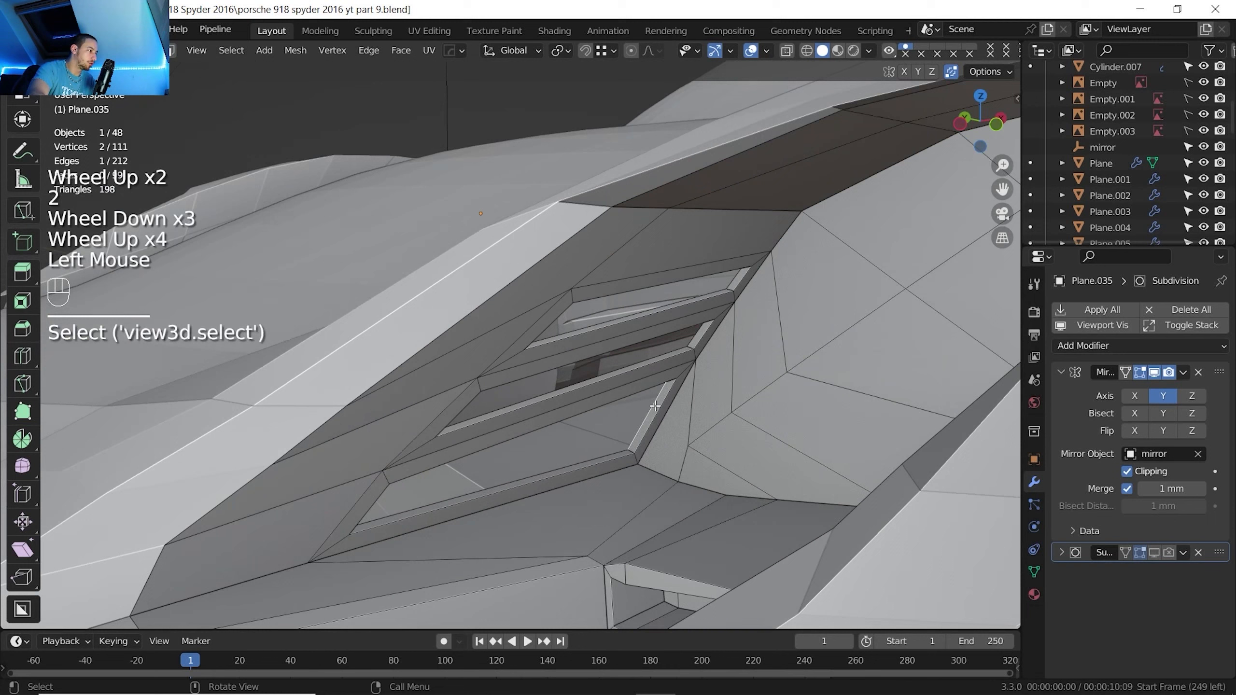
pyautogui.keyDown('shift'); pyautogui.click(691, 342); pyautogui.keyUp('shift')
pyautogui.keyDown('shift'); pyautogui.click(754, 341); pyautogui.keyUp('shift')
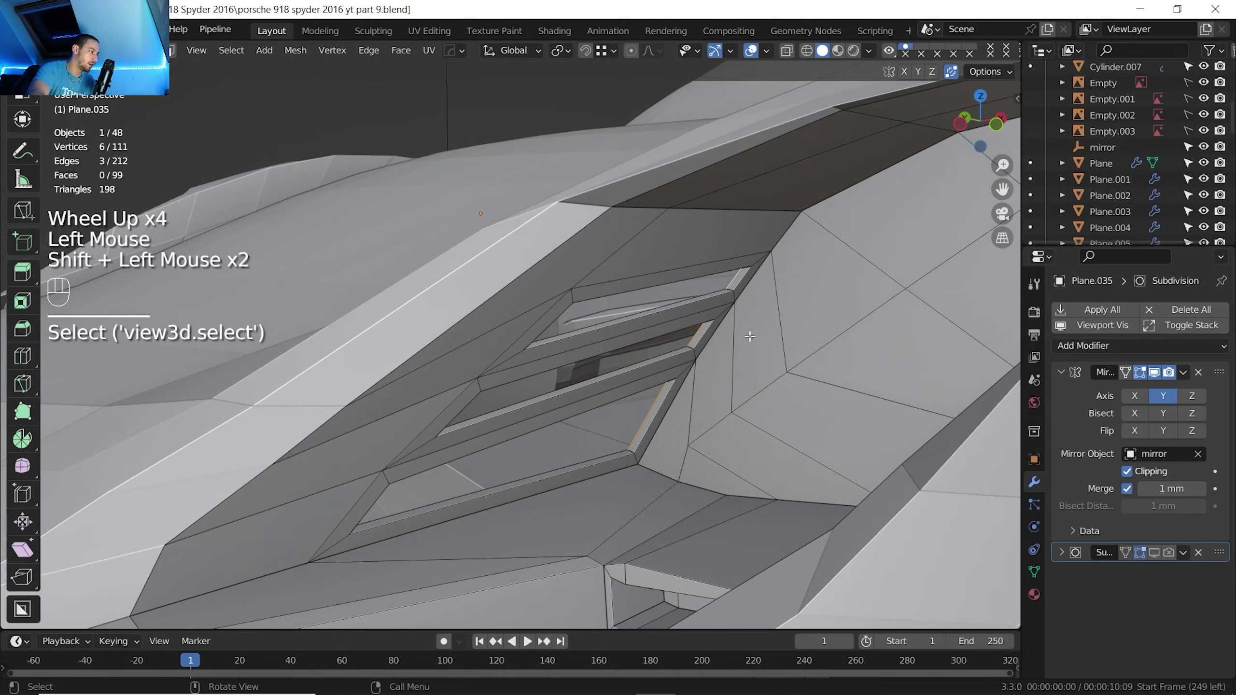
pyautogui.press('g')
pyautogui.press('g')
pyautogui.press('g')
pyautogui.press('g')
pyautogui.press('g')
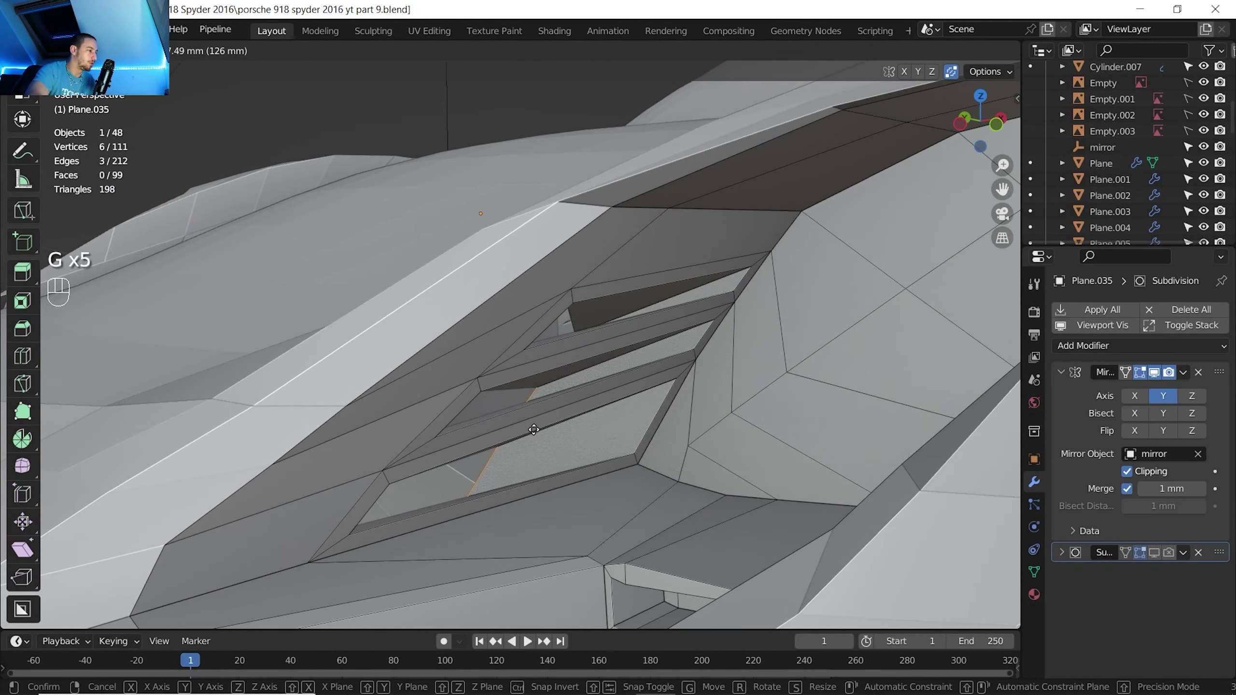
pyautogui.press('x')
pyautogui.click(543, 430)
pyautogui.moveTo(543, 430); pyautogui.dragTo(652, 445, button='middle')
pyautogui.press('Tab')
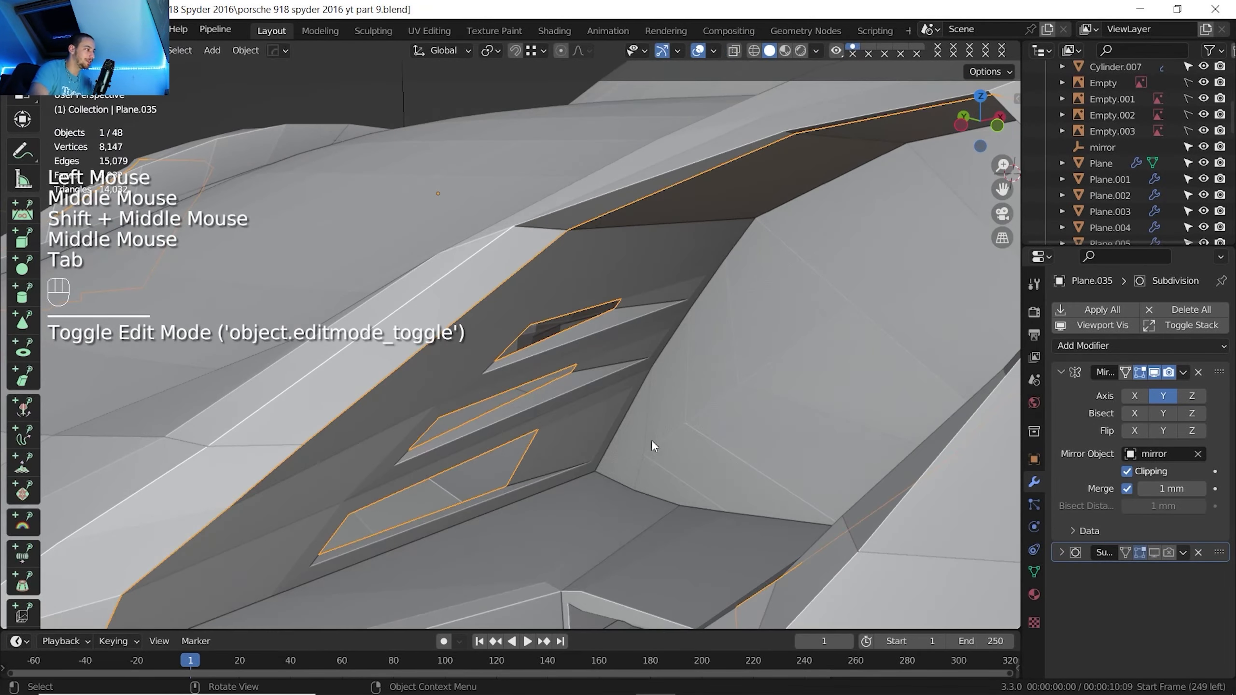
# With the Subdivision preview enabled, move the upper vertex on the housing's rear wall along X, and turn the preview off
pyautogui.keyDown('shift'); pyautogui.moveTo(583, 336); pyautogui.dragTo(599, 341, button='middle'); pyautogui.keyUp('shift')
pyautogui.moveTo(598, 341); pyautogui.dragTo(607, 342, button='middle')
pyautogui.click(606, 342)
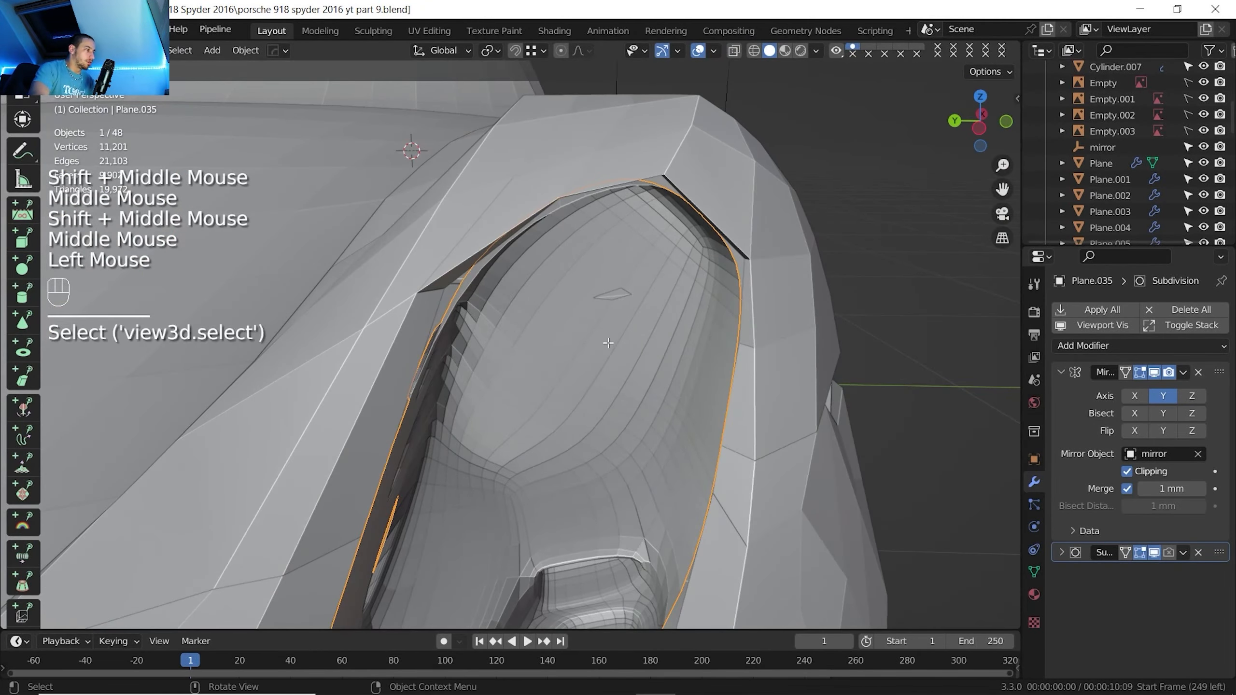
pyautogui.press('Tab')
pyautogui.click(596, 312)
pyautogui.press('1')
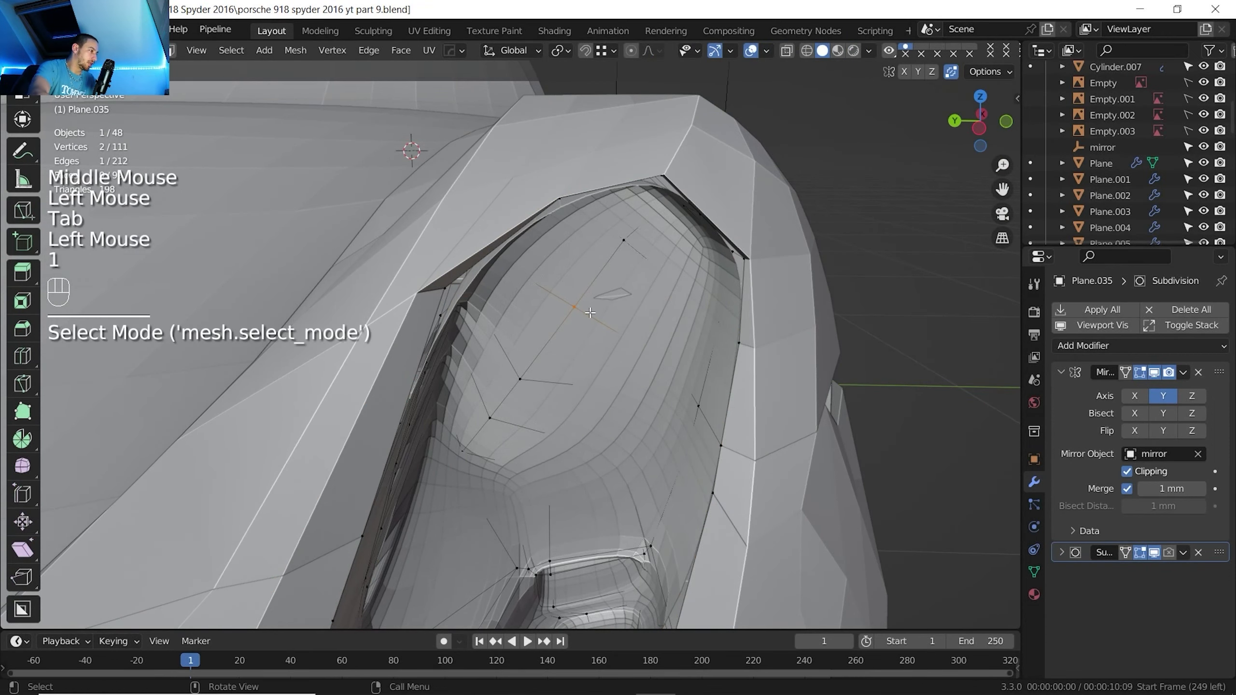
pyautogui.click(641, 246)
pyautogui.click(641, 246)
pyautogui.press('g')
pyautogui.press('x')
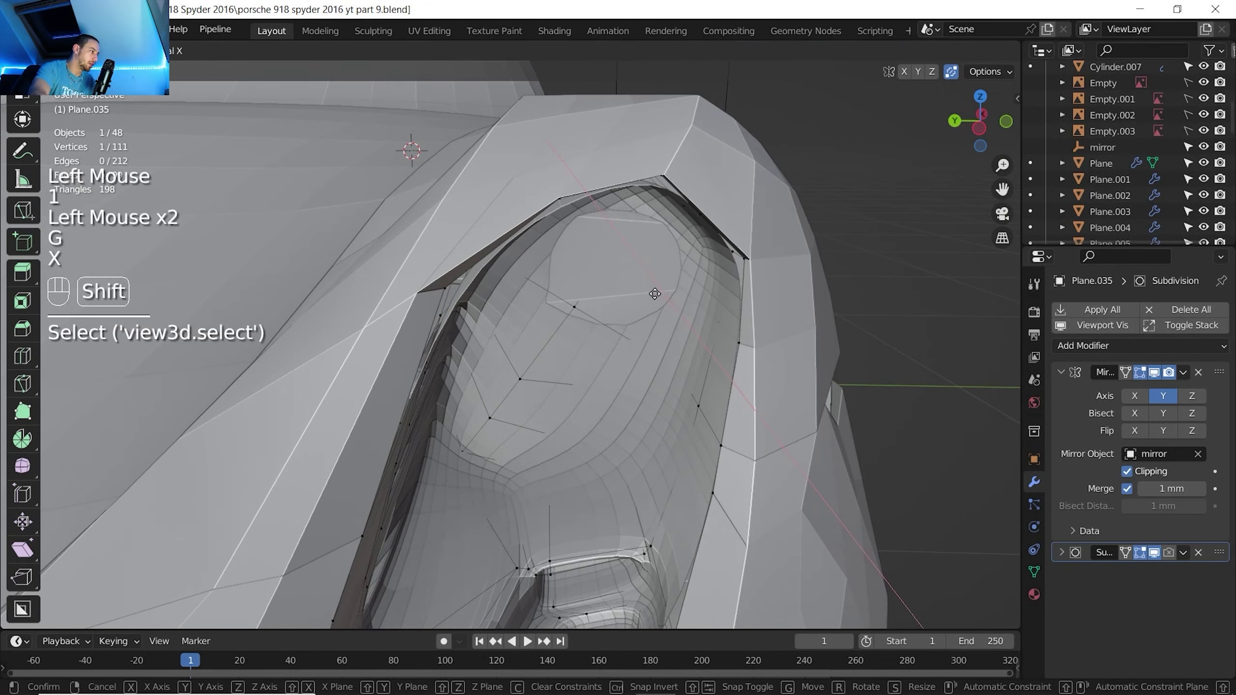
pyautogui.keyDown('shift'); pyautogui.click(651, 374); pyautogui.keyUp('shift')
pyautogui.press('Tab')
pyautogui.scroll(-1, 651, 380)
pyautogui.scroll(-1, 648, 375)
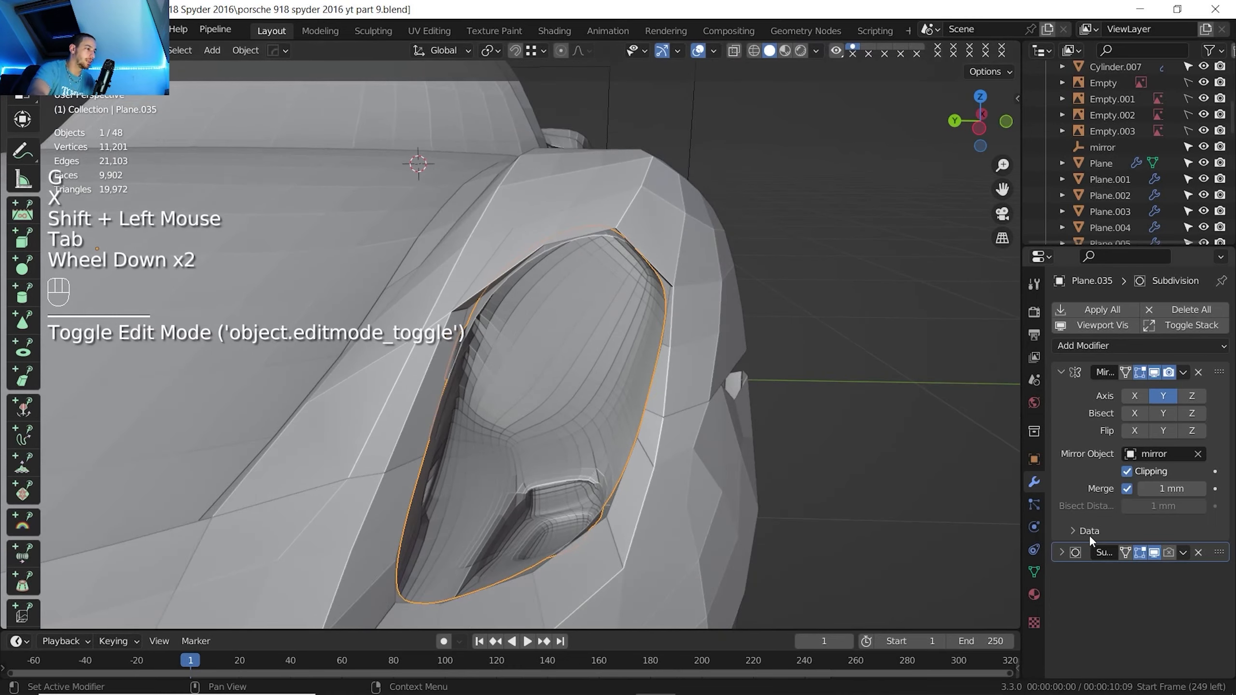
pyautogui.click(1154, 552)
# Select the rear edges of the three hood-side wall slots and move them -21.929 mm along X
pyautogui.keyDown('shift'); pyautogui.moveTo(581, 423); pyautogui.dragTo(637, 389, button='middle'); pyautogui.keyUp('shift')
pyautogui.scroll(2, 637, 389)
pyautogui.keyDown('shift'); pyautogui.moveTo(637, 389); pyautogui.dragTo(629, 373, button='middle'); pyautogui.keyUp('shift')
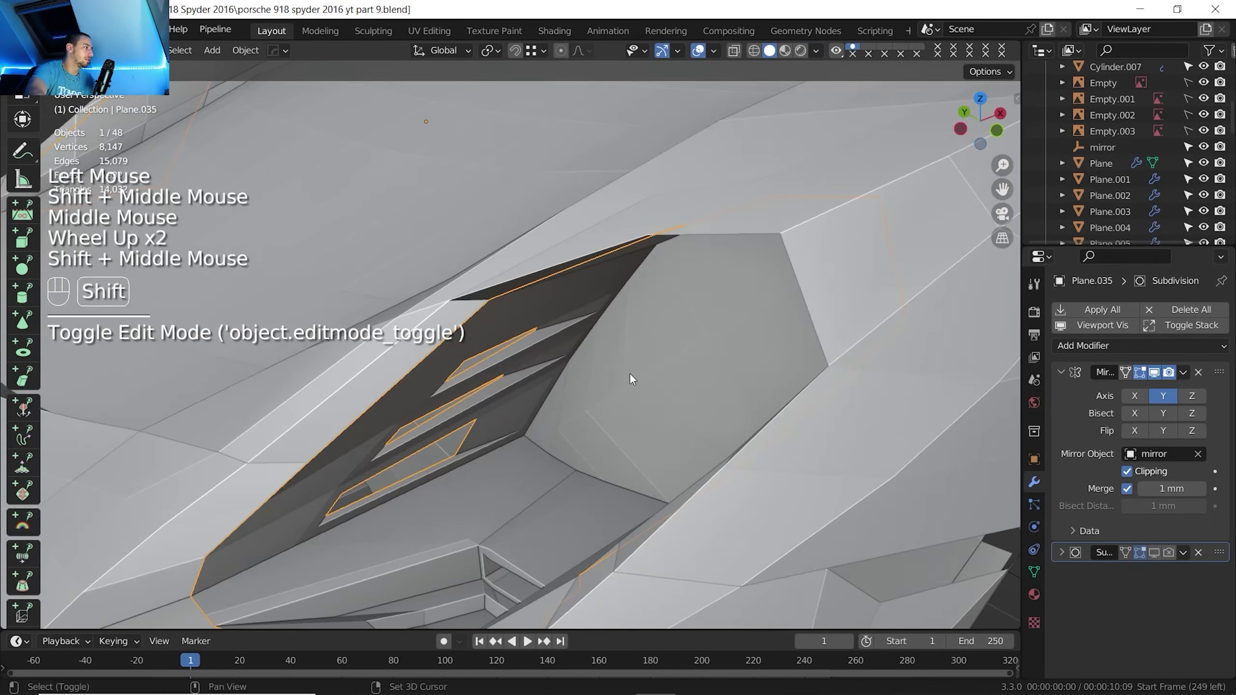
pyautogui.scroll(-2, 634, 327)
pyautogui.keyDown('shift'); pyautogui.moveTo(633, 327); pyautogui.dragTo(665, 313, button='middle'); pyautogui.keyUp('shift')
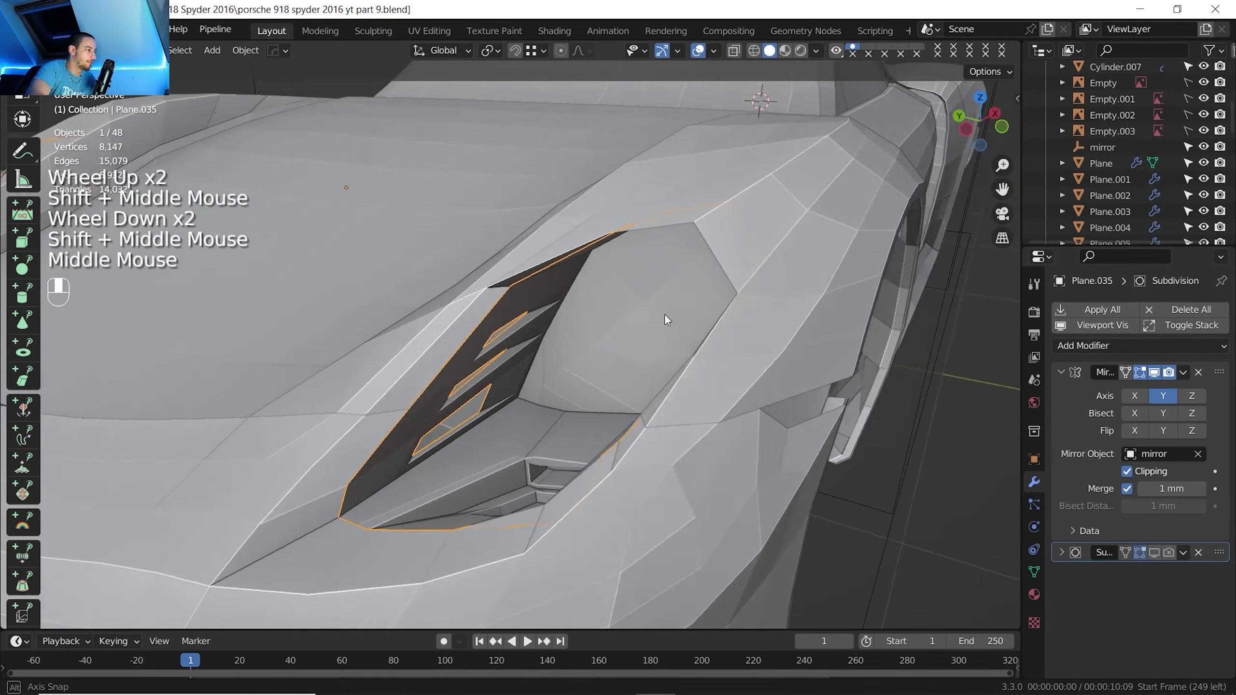
pyautogui.scroll(1, 641, 342)
pyautogui.scroll(-1, 641, 342)
pyautogui.press('Tab')
pyautogui.press('2')
pyautogui.click(612, 223)
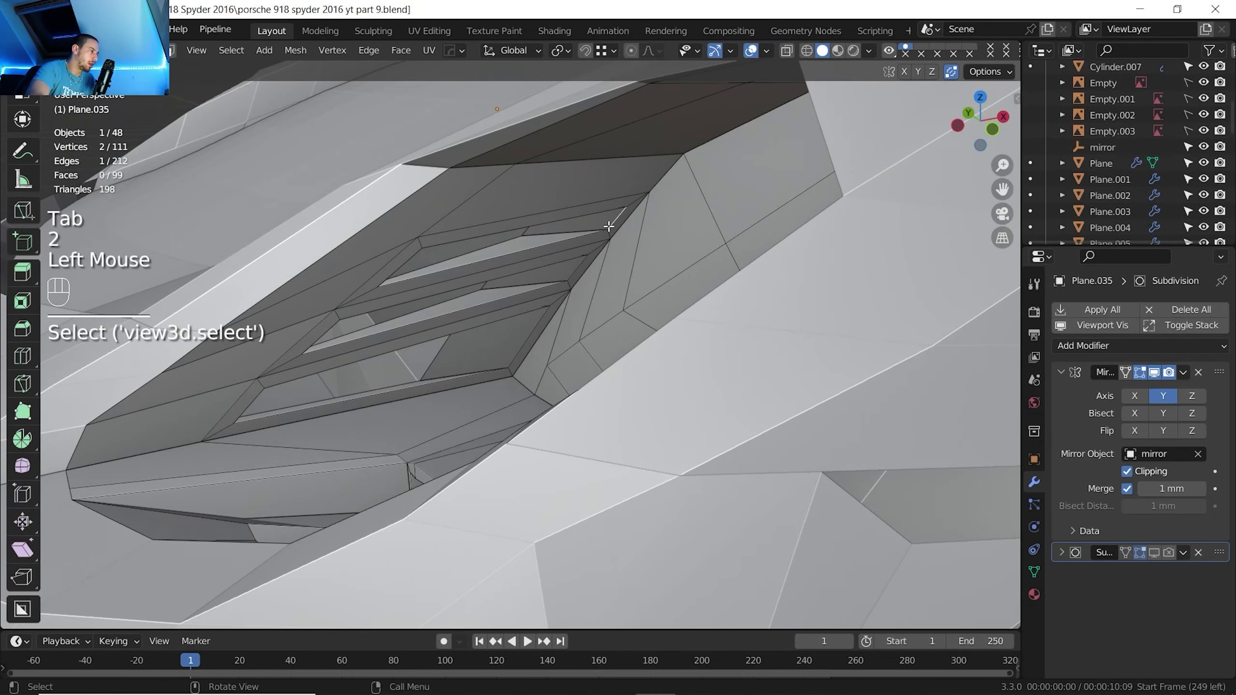
pyautogui.keyDown('shift'); pyautogui.click(571, 275); pyautogui.keyUp('shift')
pyautogui.keyDown('shift'); pyautogui.click(534, 333); pyautogui.keyUp('shift')
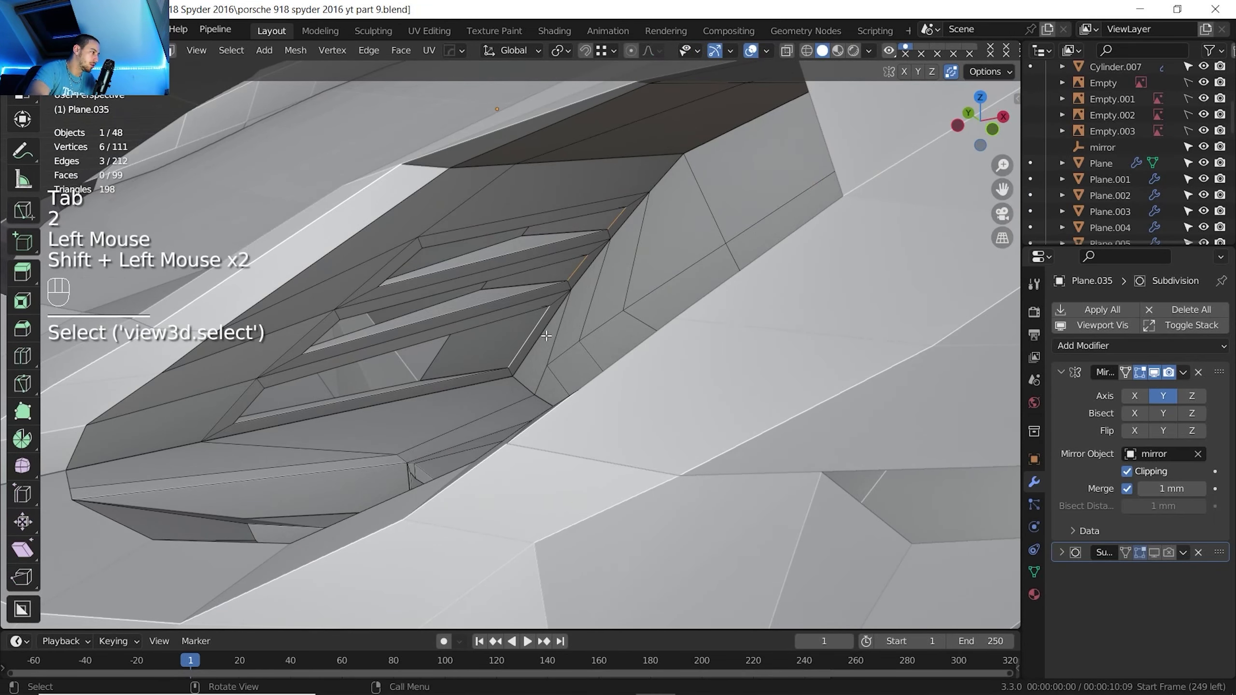
pyautogui.press('g')
pyautogui.press('x')
pyautogui.click(523, 335)
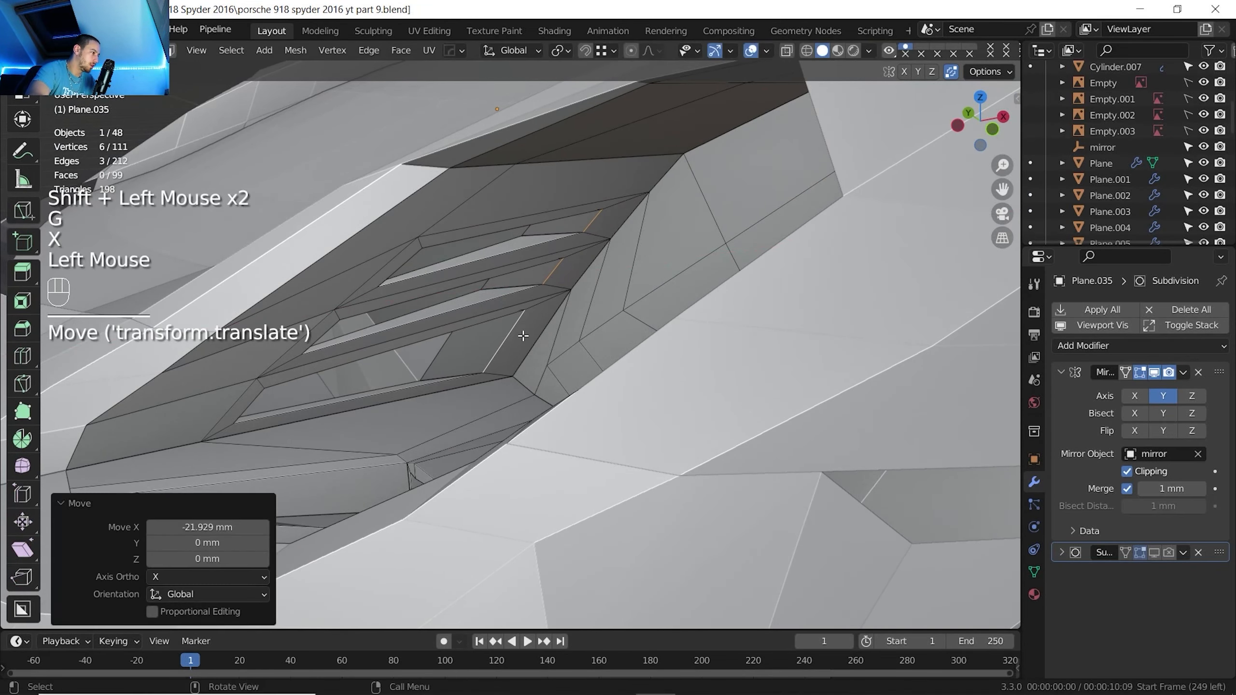
# Examine the slotted housing from several angles and compare it with the slots and lamp surround in the reference photo
pyautogui.press('Tab')
pyautogui.scroll(-2, 529, 332)
pyautogui.keyDown('shift'); pyautogui.moveTo(529, 333); pyautogui.dragTo(558, 313, button='middle'); pyautogui.keyUp('shift')
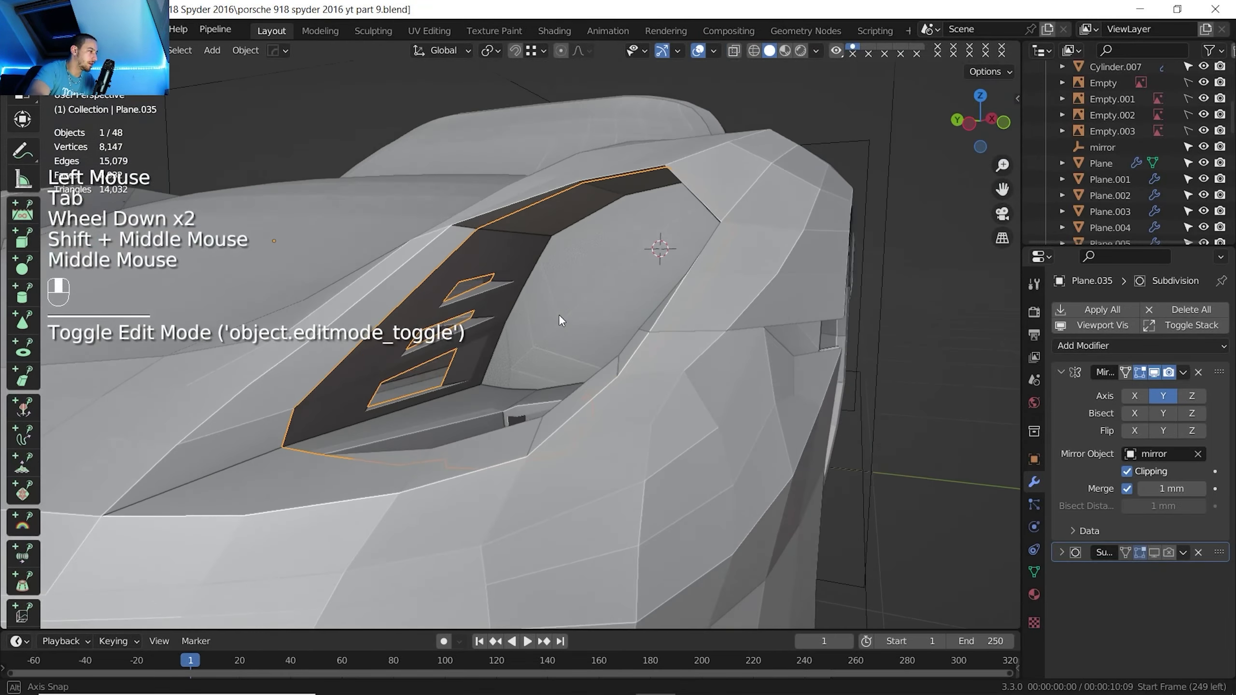
pyautogui.scroll(-1, 624, 348)
pyautogui.keyDown('shift'); pyautogui.moveTo(605, 319); pyautogui.dragTo(583, 357, button='middle'); pyautogui.keyUp('shift')
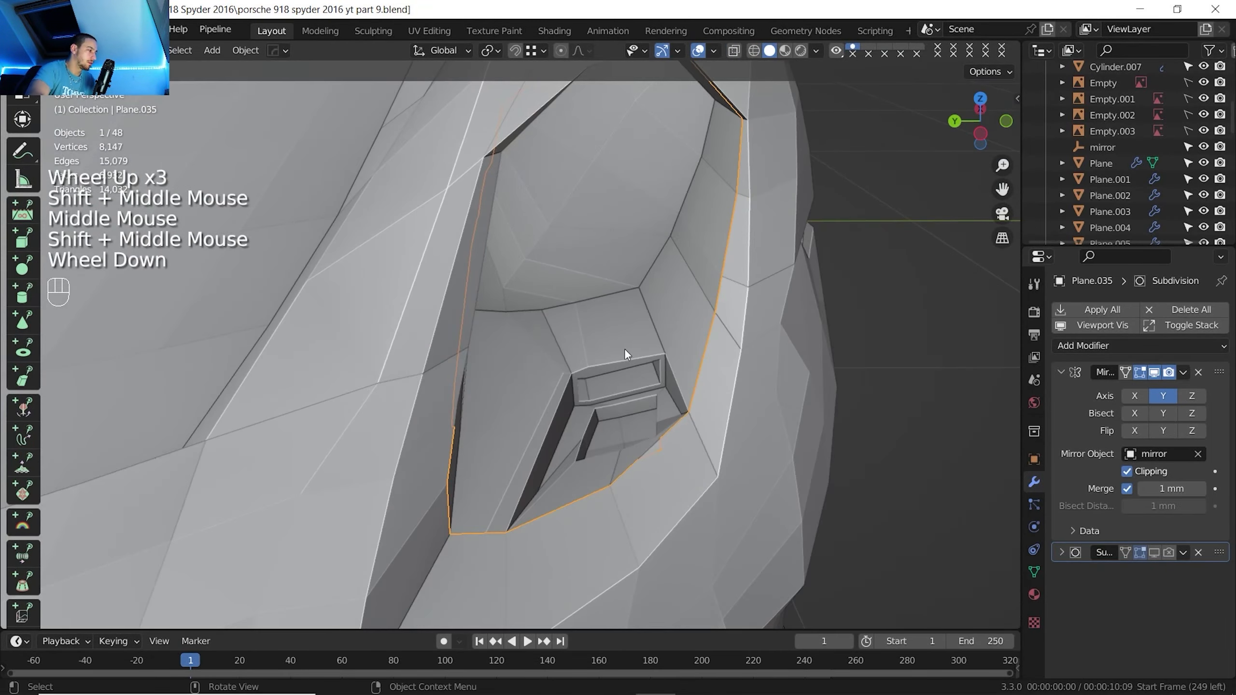
pyautogui.moveTo(584, 358); pyautogui.dragTo(540, 382, button='middle')
pyautogui.keyDown('shift'); pyautogui.moveTo(519, 332); pyautogui.dragTo(530, 427, button='middle'); pyautogui.keyUp('shift')
pyautogui.moveTo(531, 428)
pyautogui.mouseDown(button='middle')
pyautogui.moveTo(504, 437)
pyautogui.moveTo(515, 441)
pyautogui.mouseUp(button='middle')
pyautogui.click(683, 691)
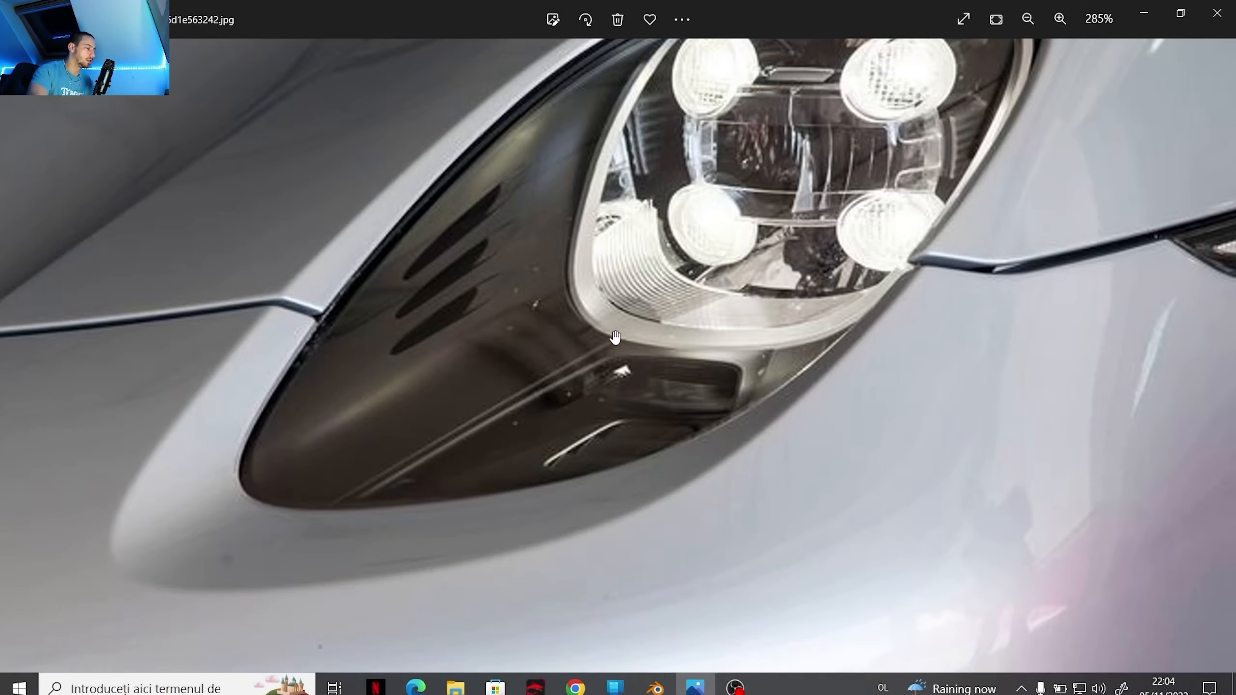
pyautogui.scroll(-1, 601, 296)
pyautogui.moveTo(602, 297); pyautogui.dragTo(494, 395)
pyautogui.scroll(-1, 546, 368)
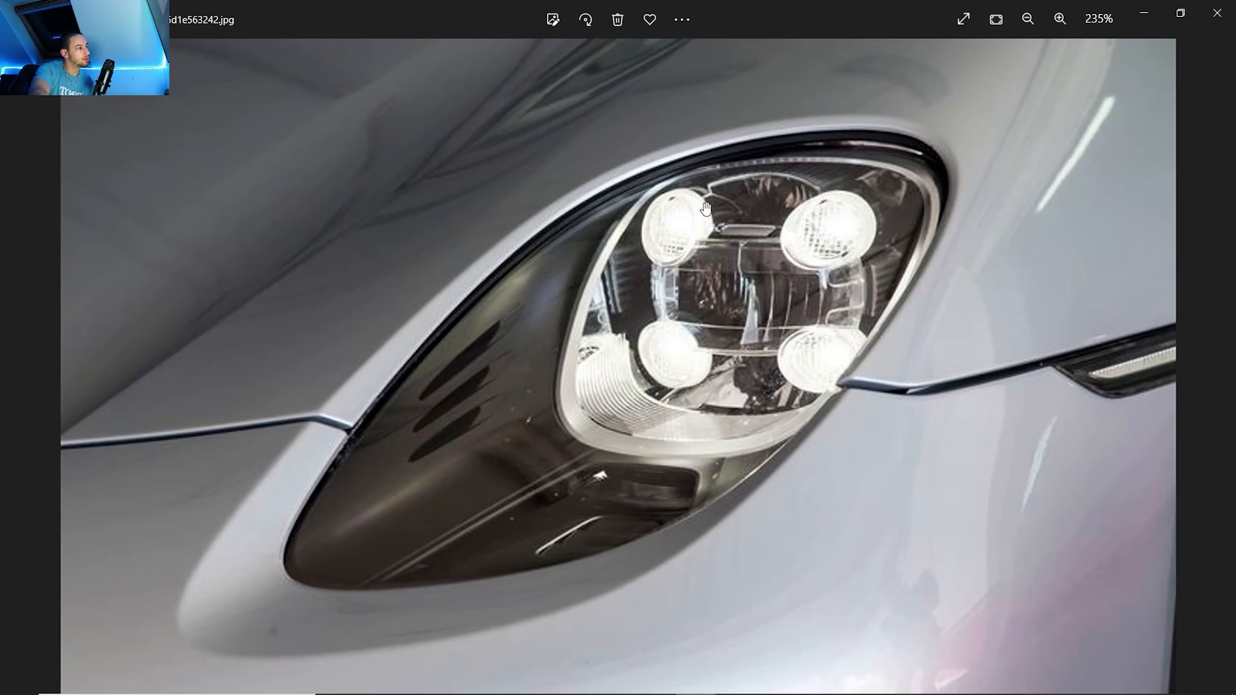
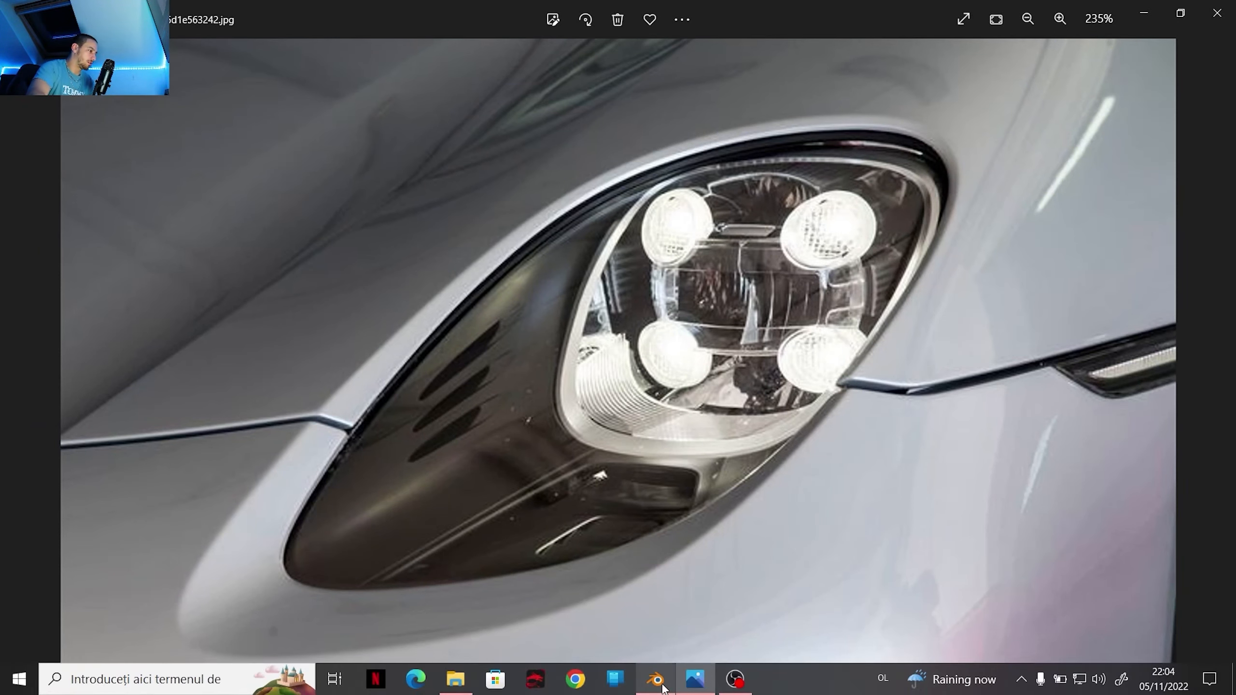
pyautogui.click(656, 679)
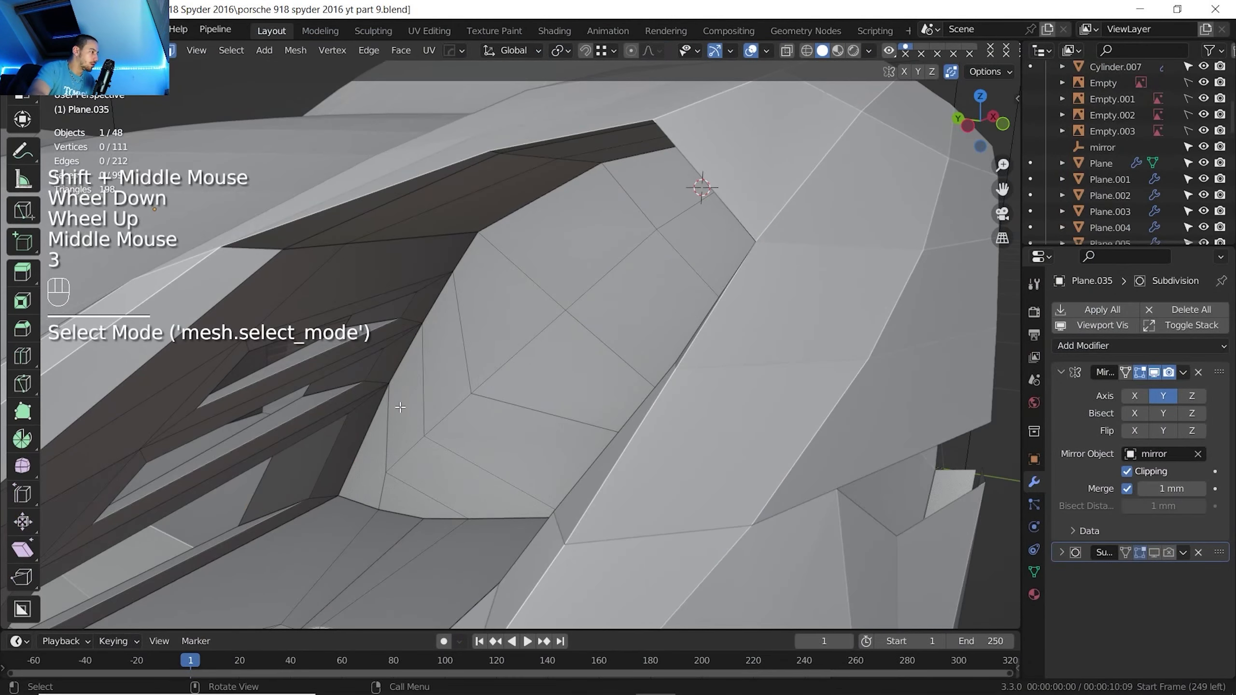
# Select the connected ring of faces lining the inner walls and floor of the headlight recess
pyautogui.scroll(-2, 399, 408)
pyautogui.keyDown('shift'); pyautogui.moveTo(402, 399); pyautogui.dragTo(406, 363, button='middle'); pyautogui.keyUp('shift')
pyautogui.moveTo(406, 362); pyautogui.dragTo(467, 362, button='middle')
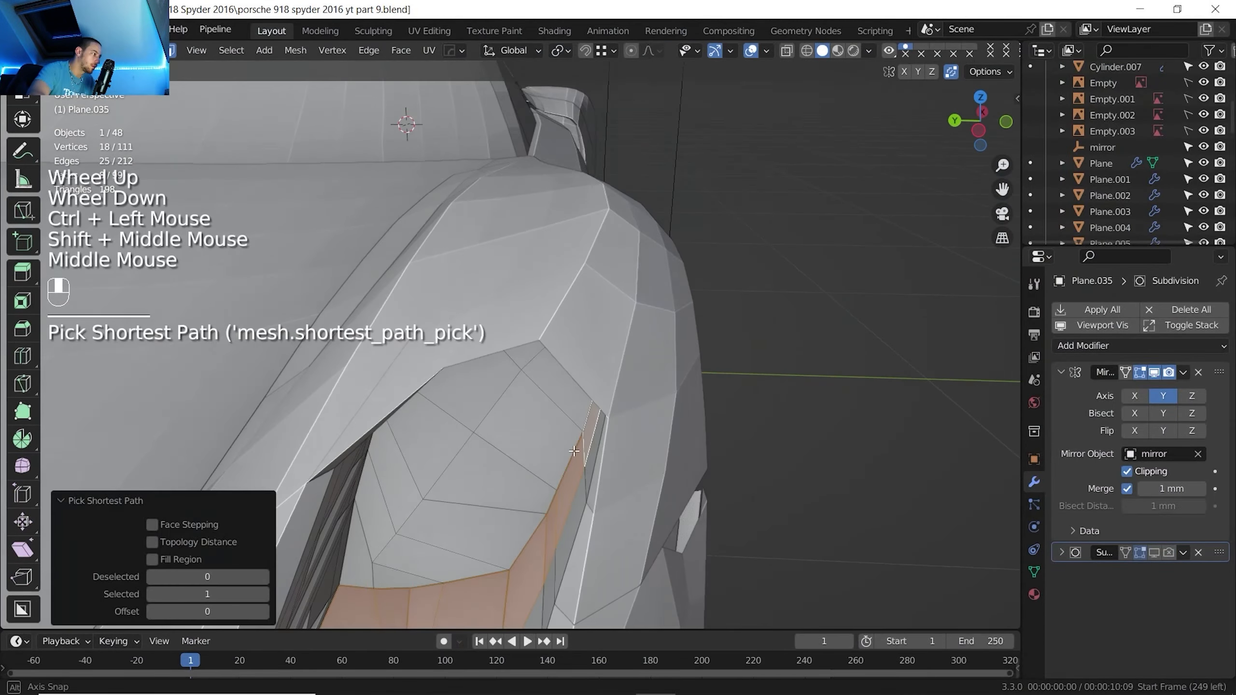
pyautogui.moveTo(574, 451); pyautogui.dragTo(594, 379, button='middle')
pyautogui.keyDown('ctrl'); pyautogui.click(391, 373); pyautogui.keyUp('ctrl')
pyautogui.moveTo(404, 372)
pyautogui.mouseDown(button='middle')
pyautogui.moveTo(383, 410)
pyautogui.moveTo(348, 404)
pyautogui.moveTo(407, 357)
pyautogui.mouseUp(button='middle')
pyautogui.keyDown('shift'); pyautogui.click(407, 358); pyautogui.keyUp('shift')
pyautogui.keyDown('shift'); pyautogui.moveTo(407, 358); pyautogui.dragTo(425, 339, button='middle'); pyautogui.keyUp('shift')
pyautogui.moveTo(409, 343); pyautogui.dragTo(506, 360, button='middle')
# Duplicate the selected faces in place, separate them into their own object and leave mesh editing
pyautogui.hotkey('shift', 'd')
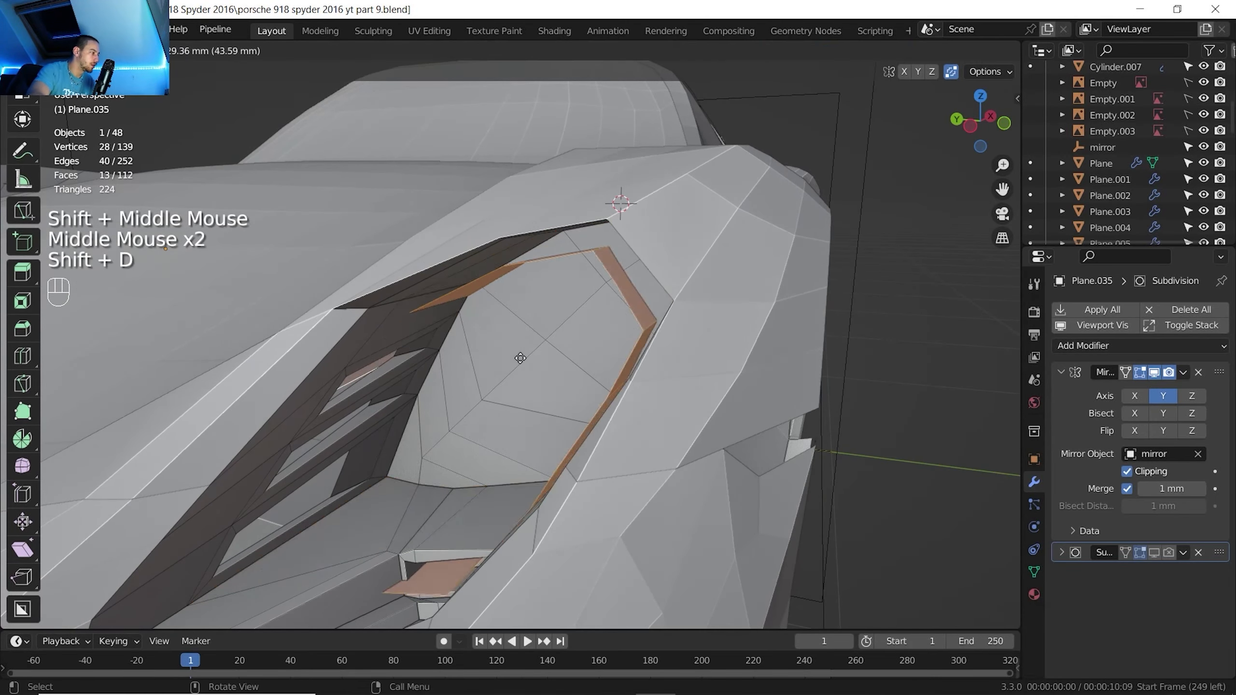
pyautogui.rightClick(520, 358)
pyautogui.press('p')
pyautogui.click(466, 365)
pyautogui.press('Tab')
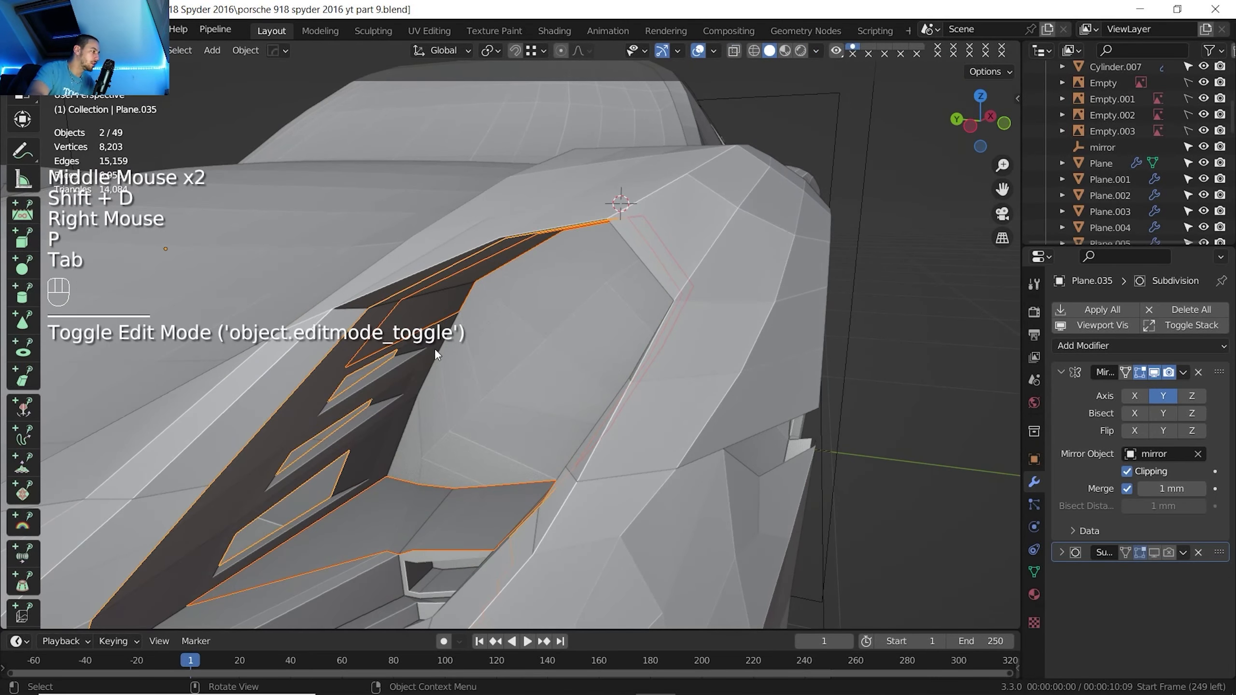
# Select only the newly separated ring of faces and open its mesh for editing
pyautogui.click(422, 325)
pyautogui.click(394, 313)
pyautogui.click(393, 315)
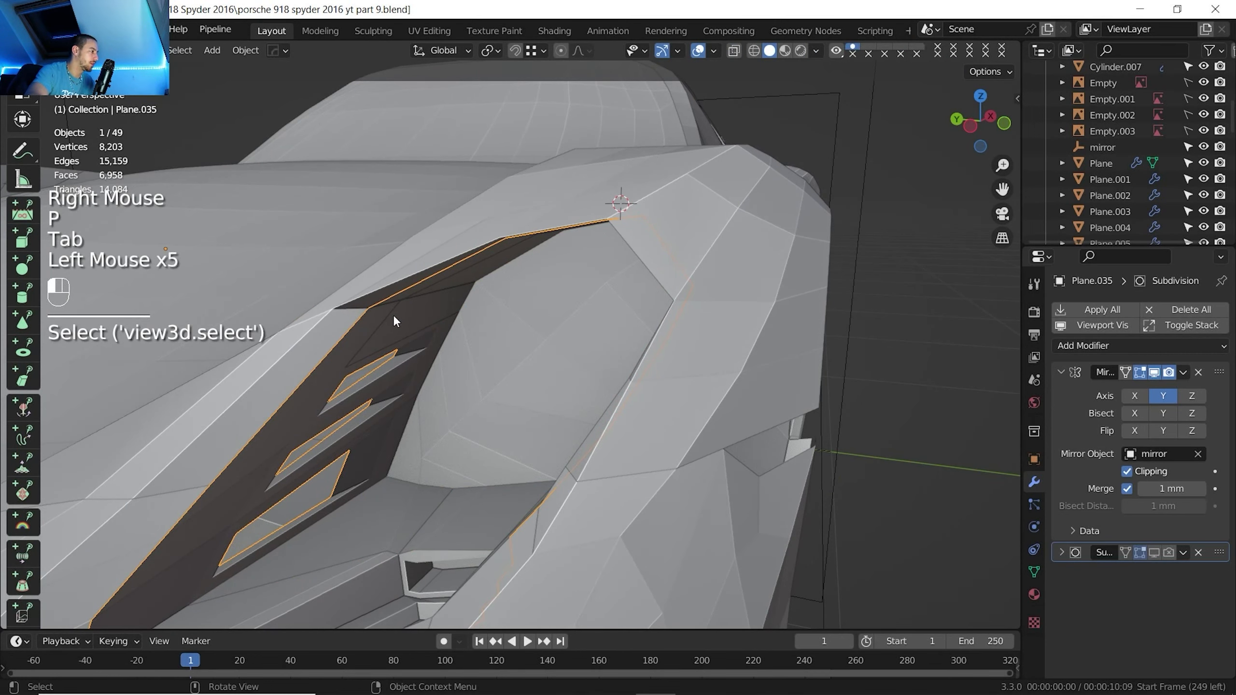
pyautogui.click(393, 332)
pyautogui.click(393, 336)
pyautogui.press('Tab')
# Slide the ring's front vertex below the slotted wall along its edge, deeper into the headlight recess
pyautogui.keyDown('shift'); pyautogui.moveTo(411, 428); pyautogui.dragTo(341, 463, button='middle'); pyautogui.keyUp('shift')
pyautogui.moveTo(341, 462); pyautogui.dragTo(249, 508, button='middle')
pyautogui.press('1')
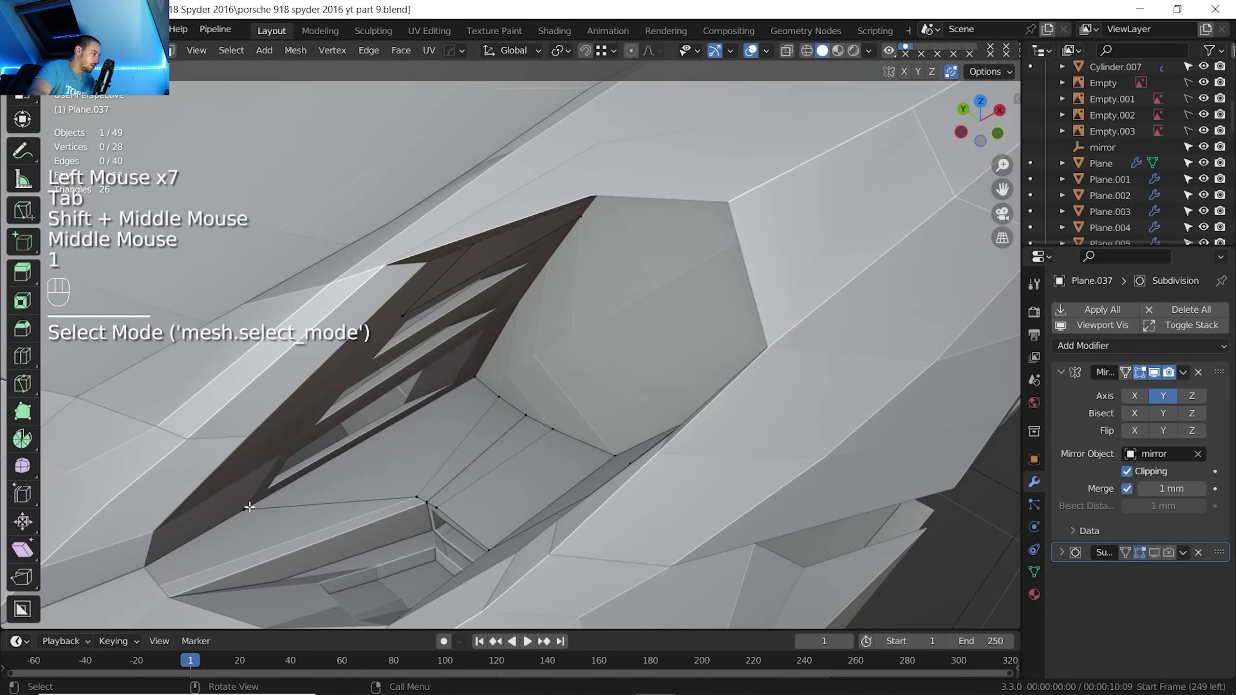
pyautogui.click(248, 508)
pyautogui.press('g')
pyautogui.press('g')
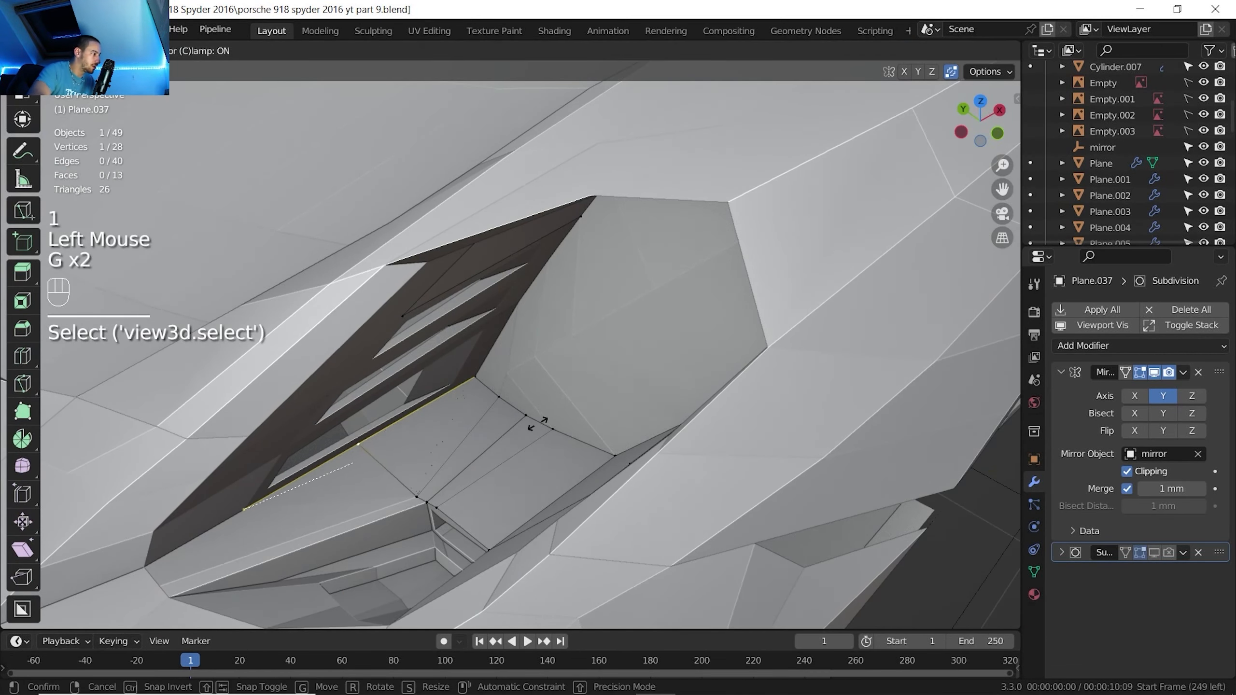
pyautogui.click(488, 429)
# Consult the headlight reference photo and edge-slide the front edge row of the ring's floor by a factor of about 0.094
pyautogui.moveTo(488, 429)
pyautogui.keyDown('shift'); pyautogui.mouseDown(button='middle')
pyautogui.moveTo(500, 412)
pyautogui.moveTo(486, 438)
pyautogui.mouseUp(button='middle'); pyautogui.keyUp('shift')
pyautogui.click(697, 679)
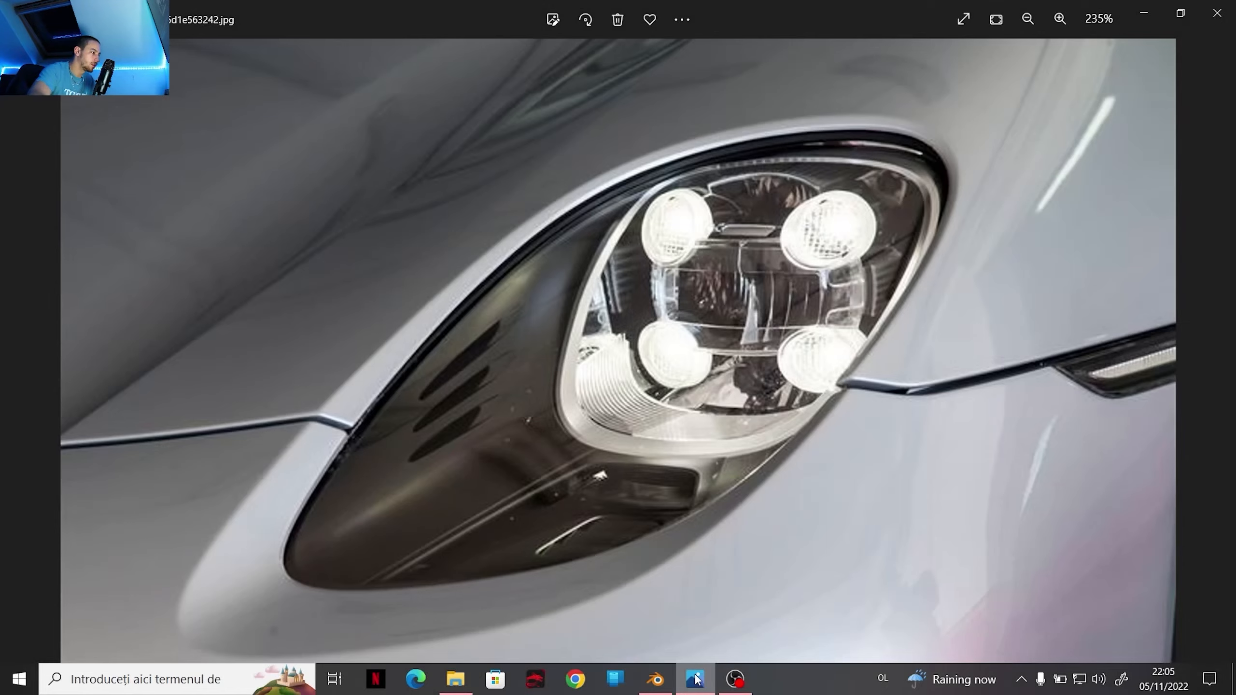
pyautogui.moveTo(753, 23); pyautogui.dragTo(760, 0)
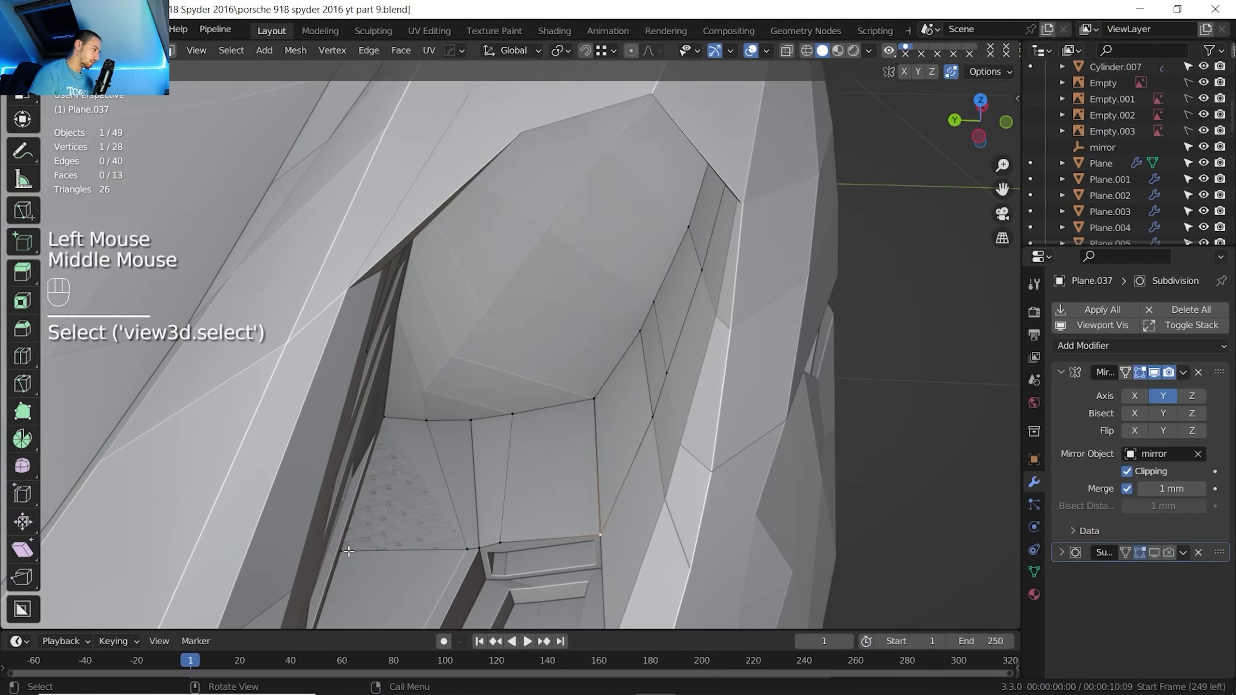
pyautogui.click(349, 551)
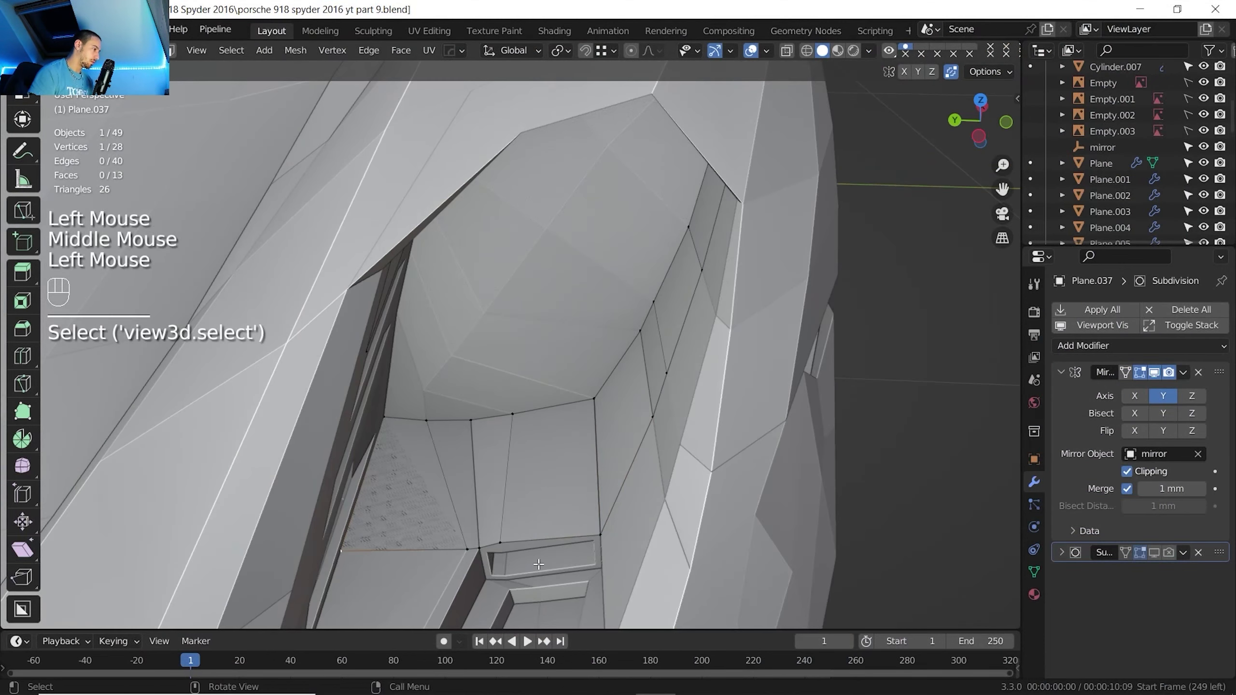
pyautogui.keyDown('ctrl'); pyautogui.click(591, 525); pyautogui.keyUp('ctrl')
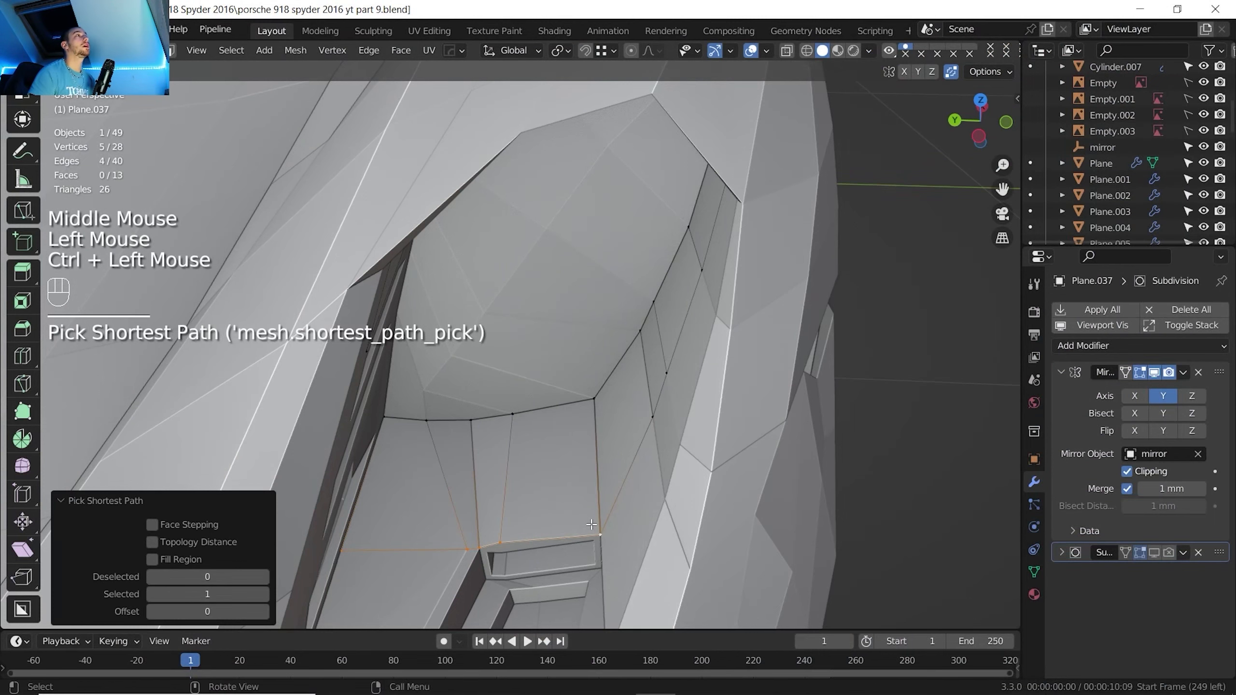
pyautogui.press('g')
pyautogui.press('g')
pyautogui.keyDown('shift'); pyautogui.click(589, 523); pyautogui.keyUp('shift')
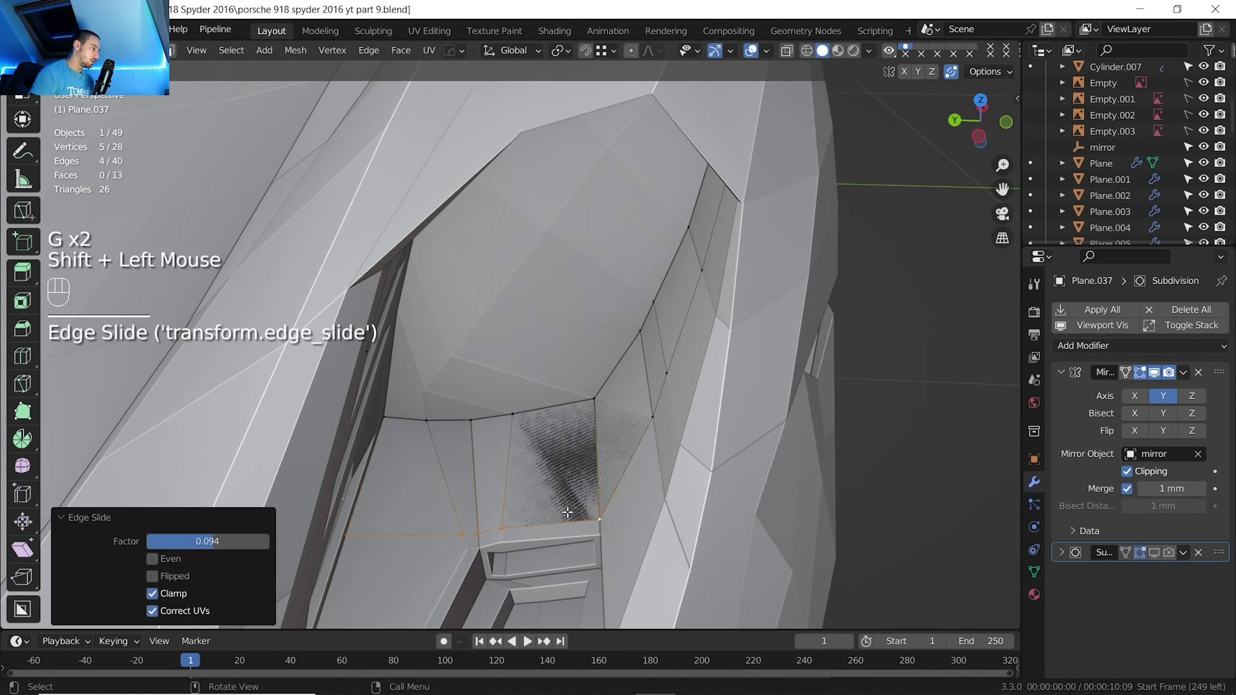
# From the top view, select the two front vertices on the inner side of the ring and edge-slide them to adjust the front outline
pyautogui.keyDown('shift'); pyautogui.moveTo(589, 523); pyautogui.dragTo(486, 456, button='middle'); pyautogui.keyUp('shift')
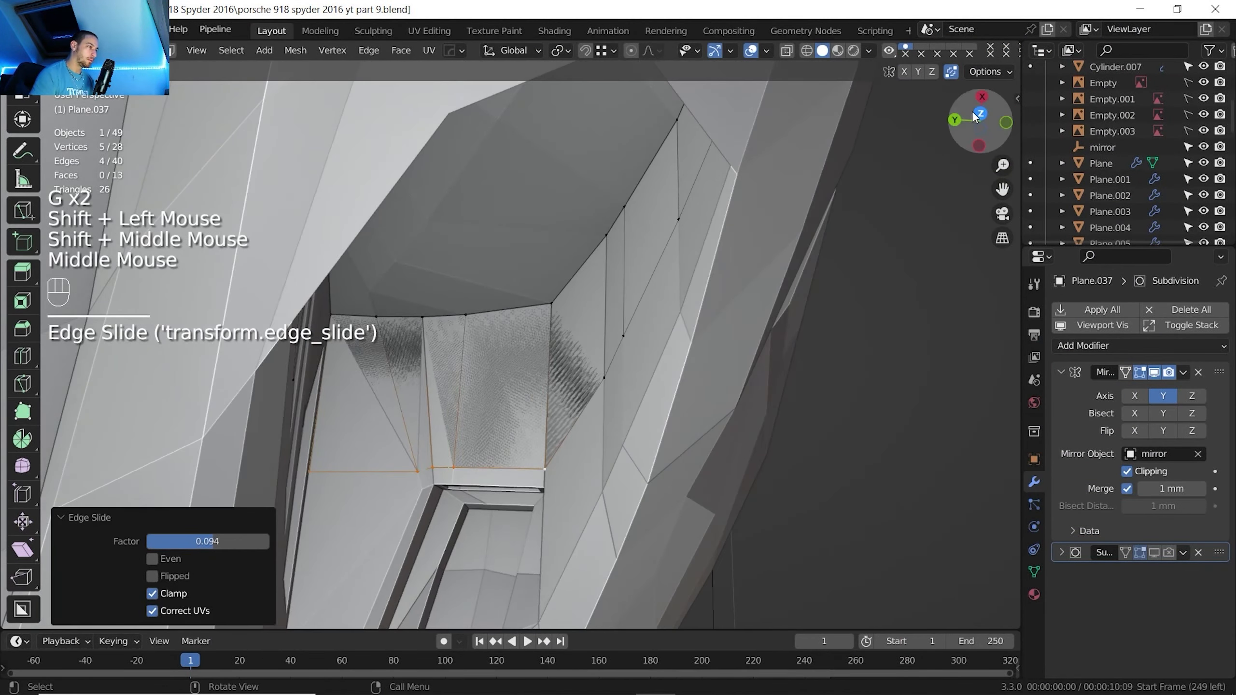
pyautogui.click(972, 111)
pyautogui.scroll(2, 452, 331)
pyautogui.keyDown('shift'); pyautogui.moveTo(452, 331); pyautogui.dragTo(462, 341, button='middle'); pyautogui.keyUp('shift')
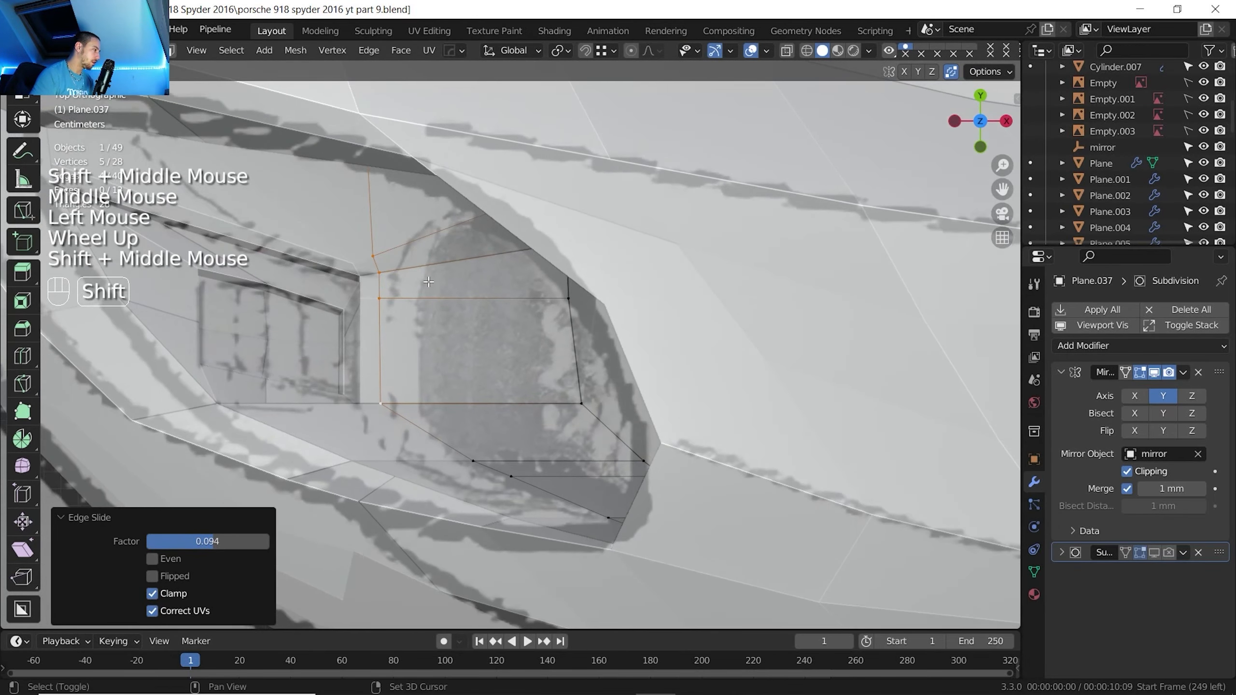
pyautogui.click(373, 256)
pyautogui.click(786, 51)
pyautogui.keyDown('shift'); pyautogui.click(367, 154); pyautogui.keyUp('shift')
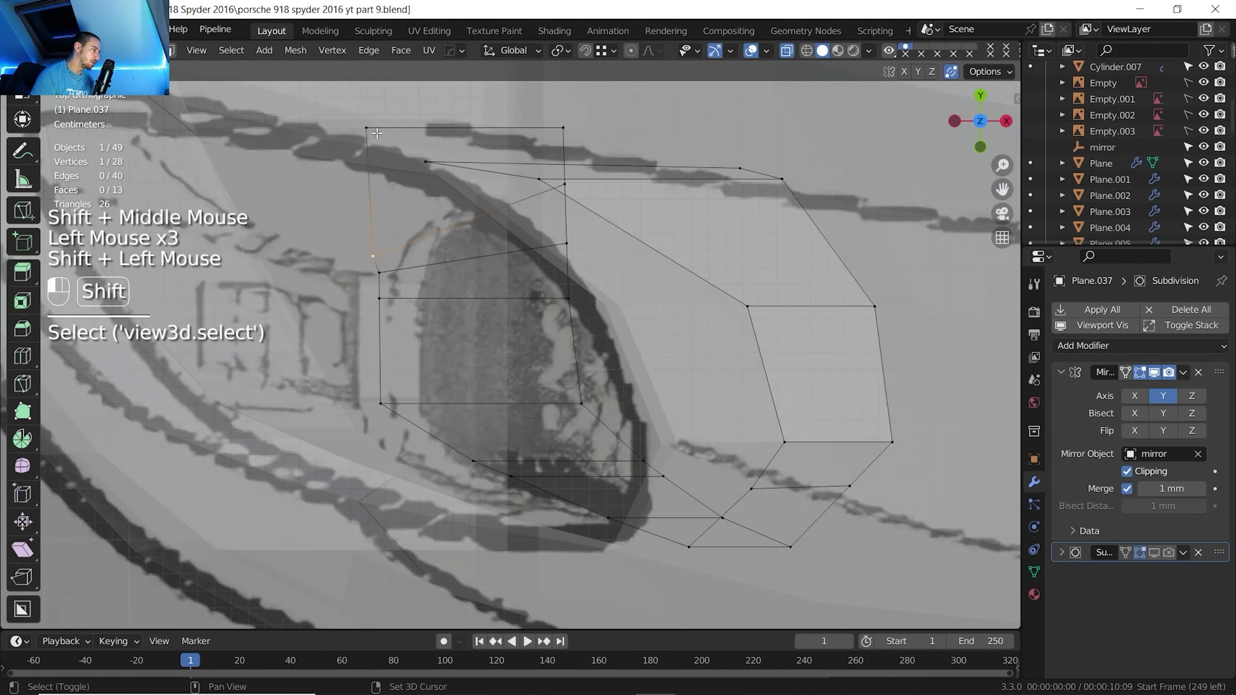
pyautogui.click(784, 52)
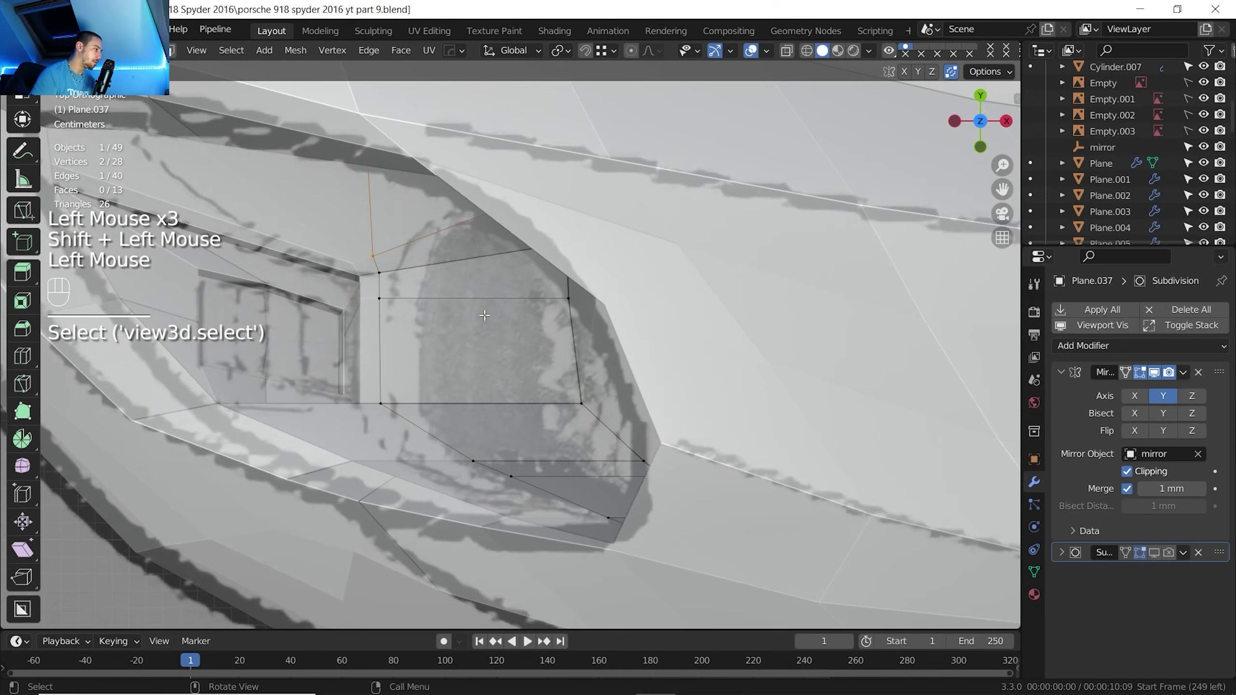
pyautogui.press('g')
pyautogui.press('g')
pyautogui.keyDown('shift'); pyautogui.click(470, 315); pyautogui.keyUp('shift')
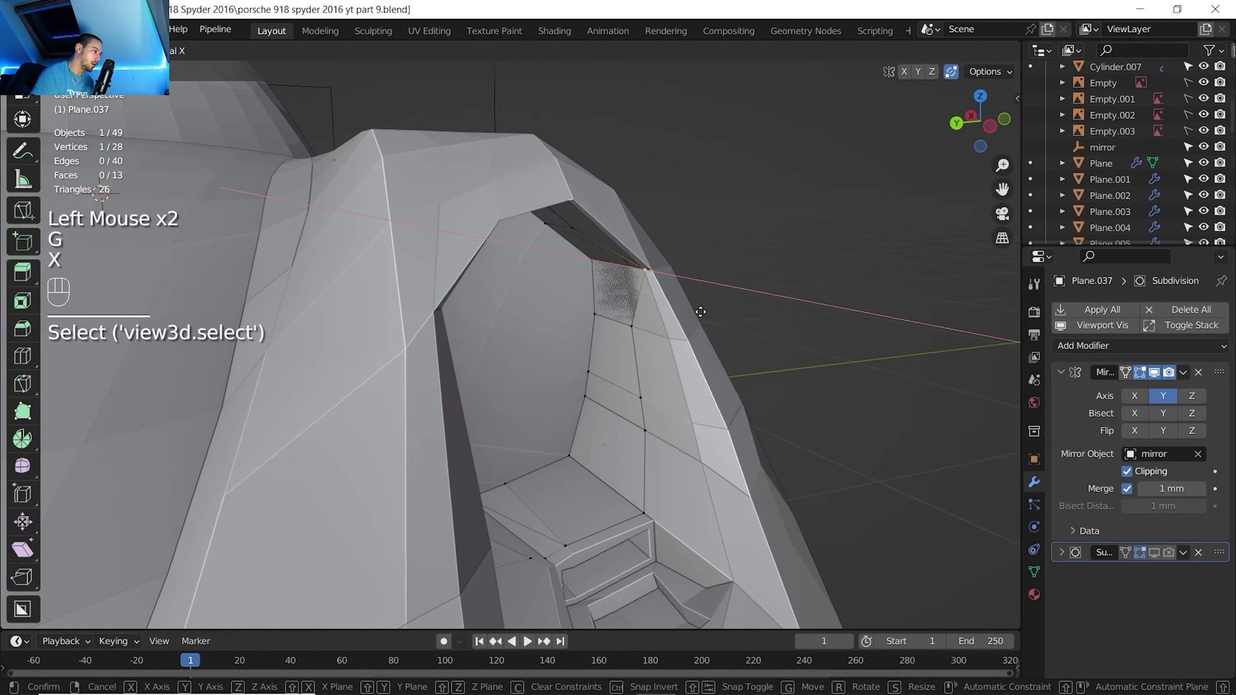
# Move the outer wall's top front vertex about -34.15 mm along X, and Gstretch the wall's front edges with Spread evenly and Y locked
pyautogui.press('shift')
pyautogui.keyDown('shift'); pyautogui.click(682, 305); pyautogui.keyUp('shift')
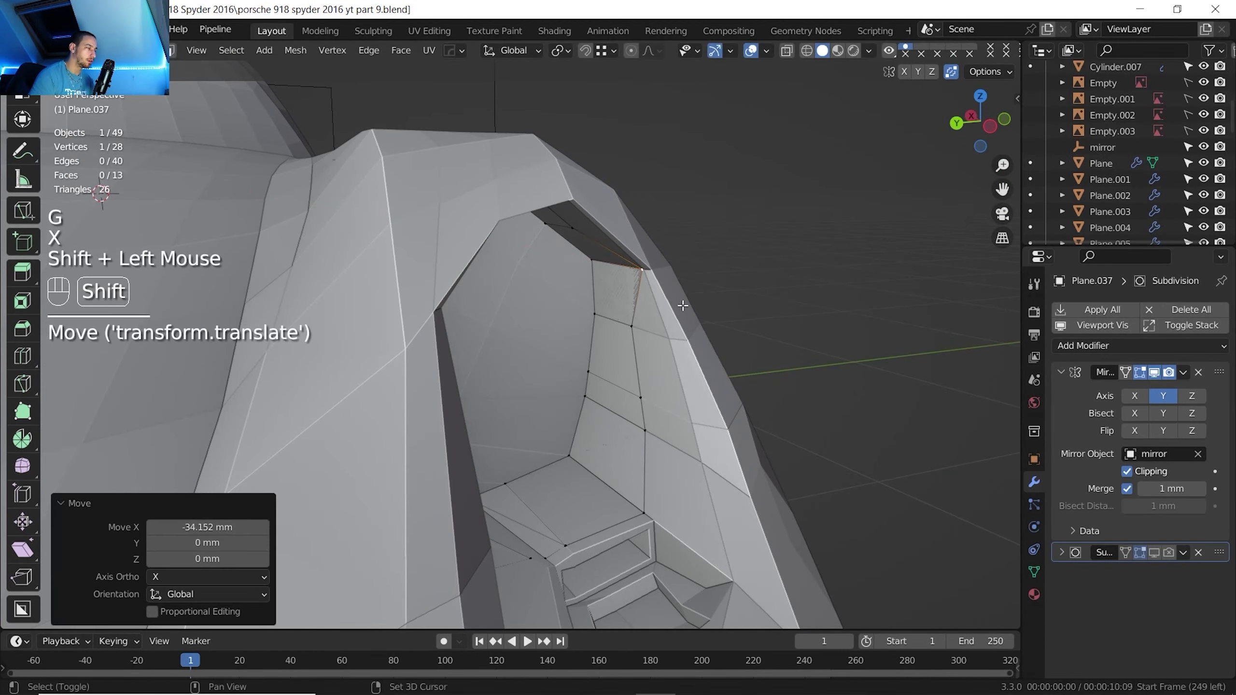
pyautogui.press('2')
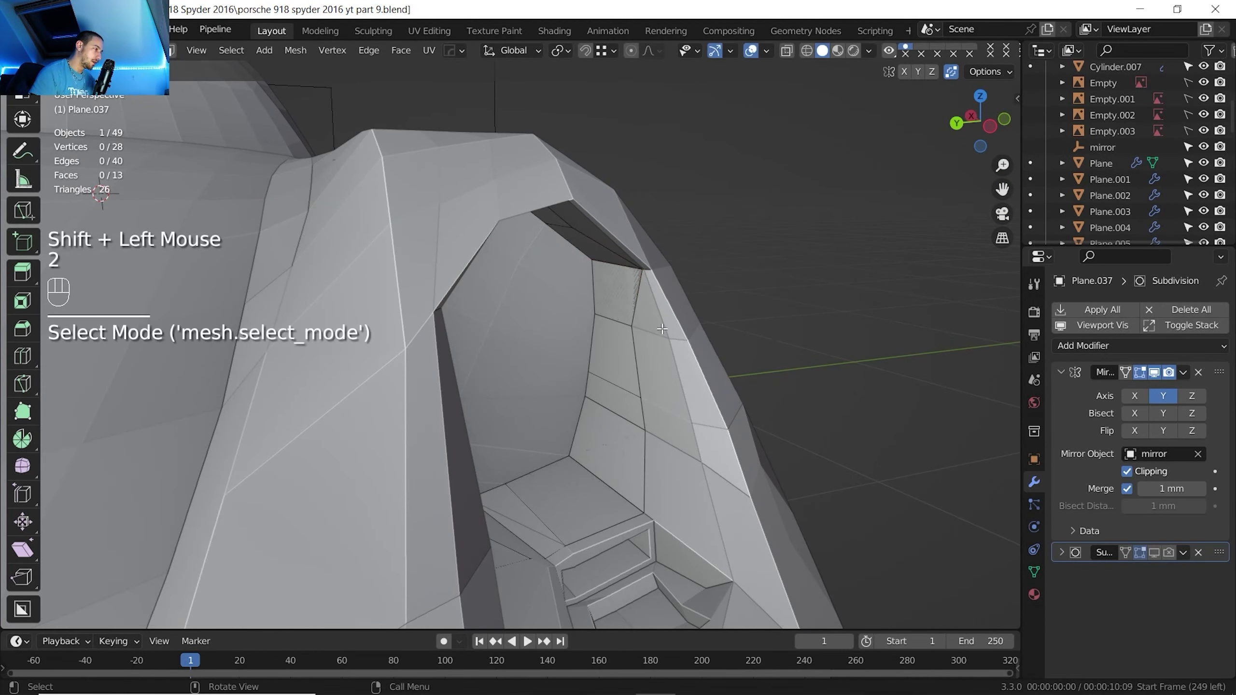
pyautogui.click(642, 287)
pyautogui.keyDown('ctrl'); pyautogui.click(643, 448); pyautogui.keyUp('ctrl')
pyautogui.rightClick(645, 446)
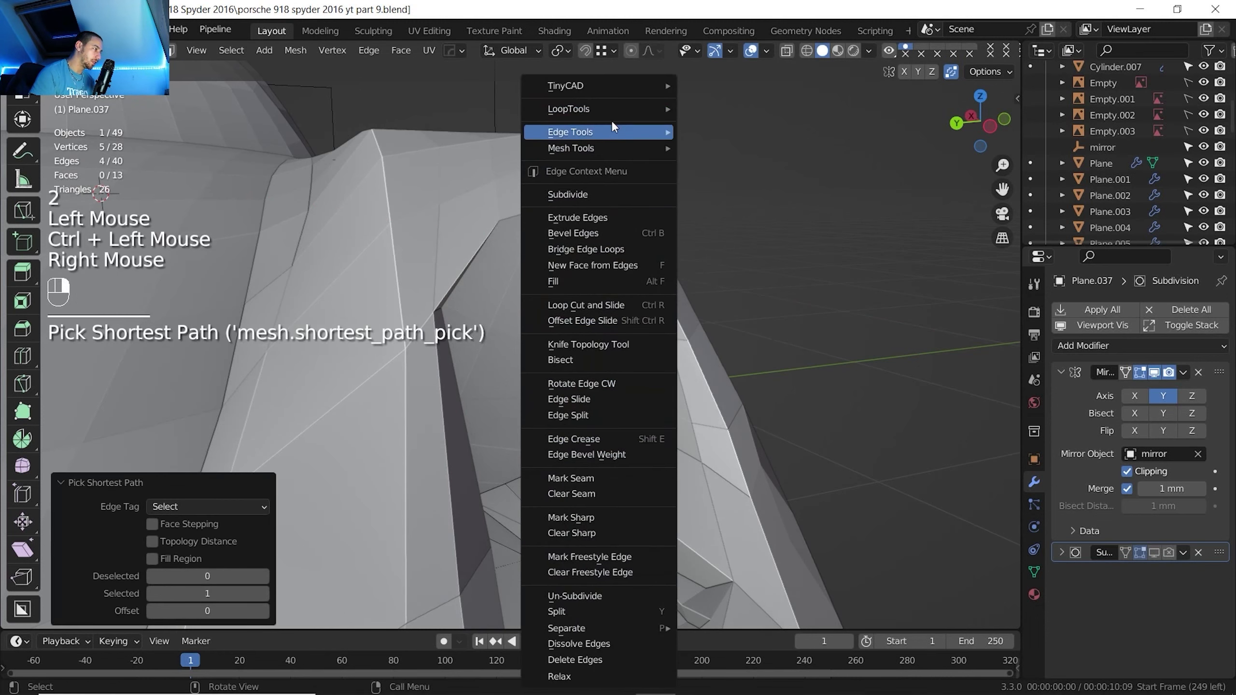
pyautogui.moveTo(612, 110)
pyautogui.click(721, 173)
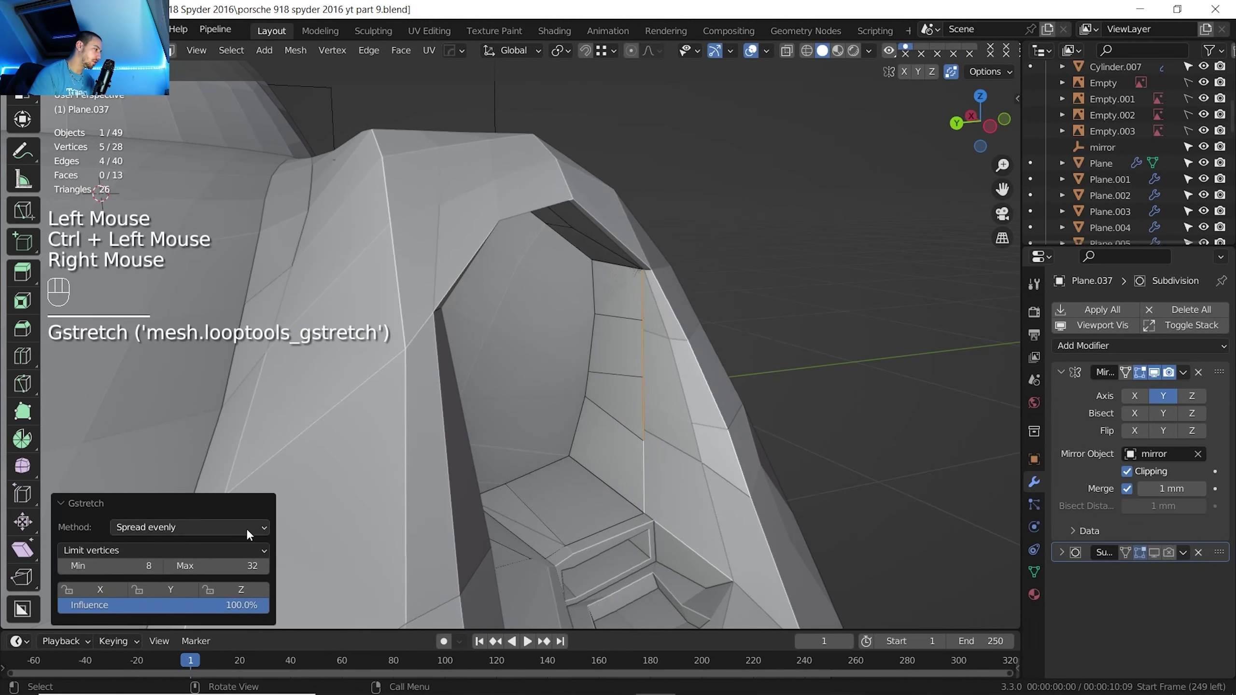
pyautogui.click(176, 585)
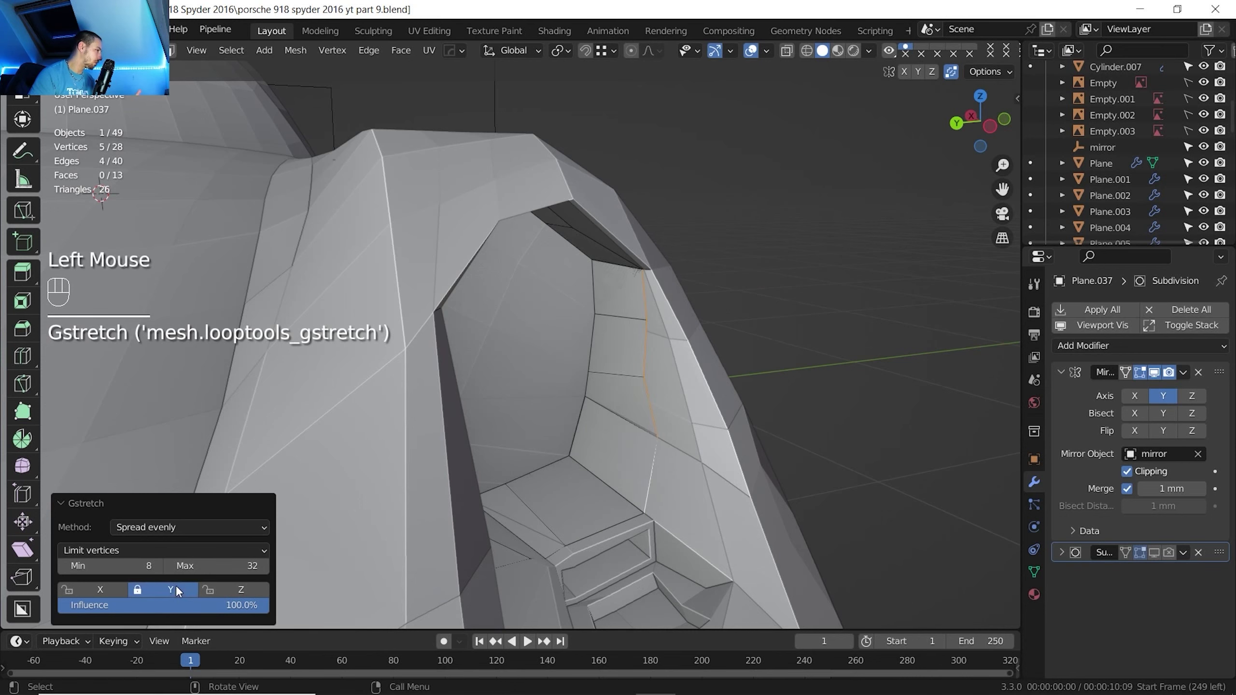
# Turn on snapping with Face Project as the snap target and switch to vertex selection
pyautogui.moveTo(595, 431)
pyautogui.mouseDown(button='middle')
pyautogui.moveTo(621, 433)
pyautogui.moveTo(604, 414)
pyautogui.mouseUp(button='middle')
pyautogui.moveTo(604, 414); pyautogui.dragTo(621, 420, button='middle')
pyautogui.scroll(2, 620, 418)
pyautogui.keyDown('shift'); pyautogui.moveTo(621, 419); pyautogui.dragTo(566, 372, button='middle'); pyautogui.keyUp('shift')
pyautogui.press('1')
pyautogui.scroll(1, 566, 371)
pyautogui.click(588, 50)
pyautogui.click(609, 50)
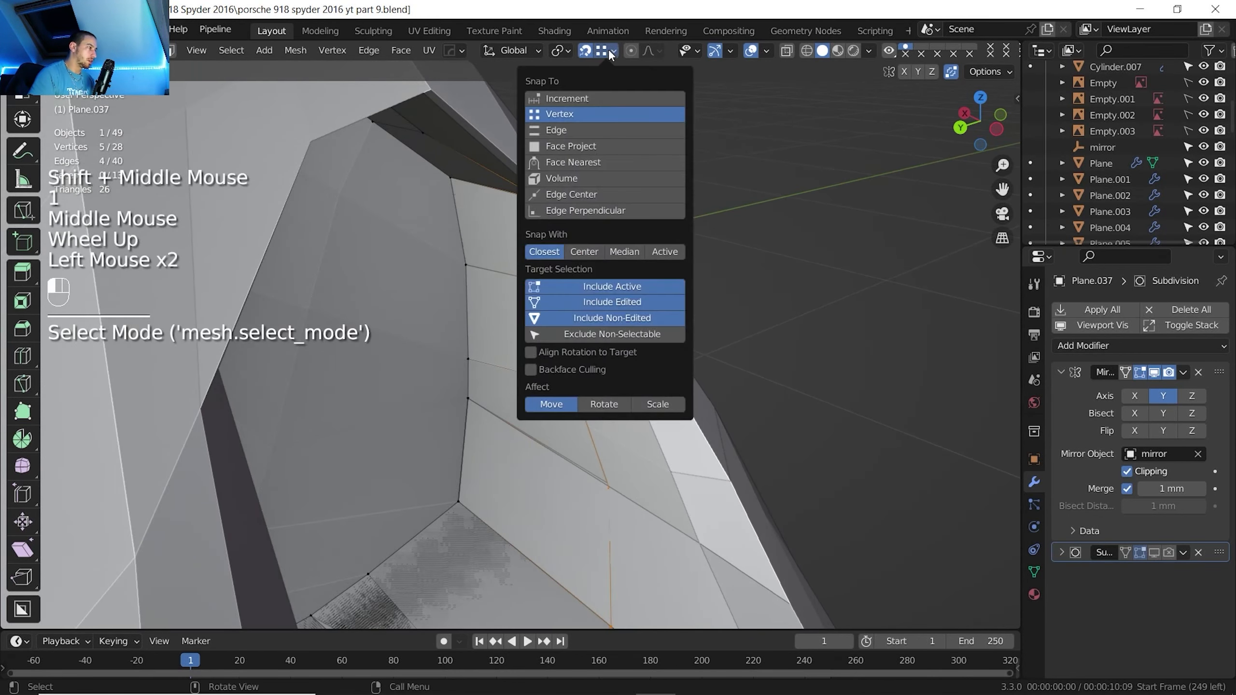
pyautogui.click(585, 146)
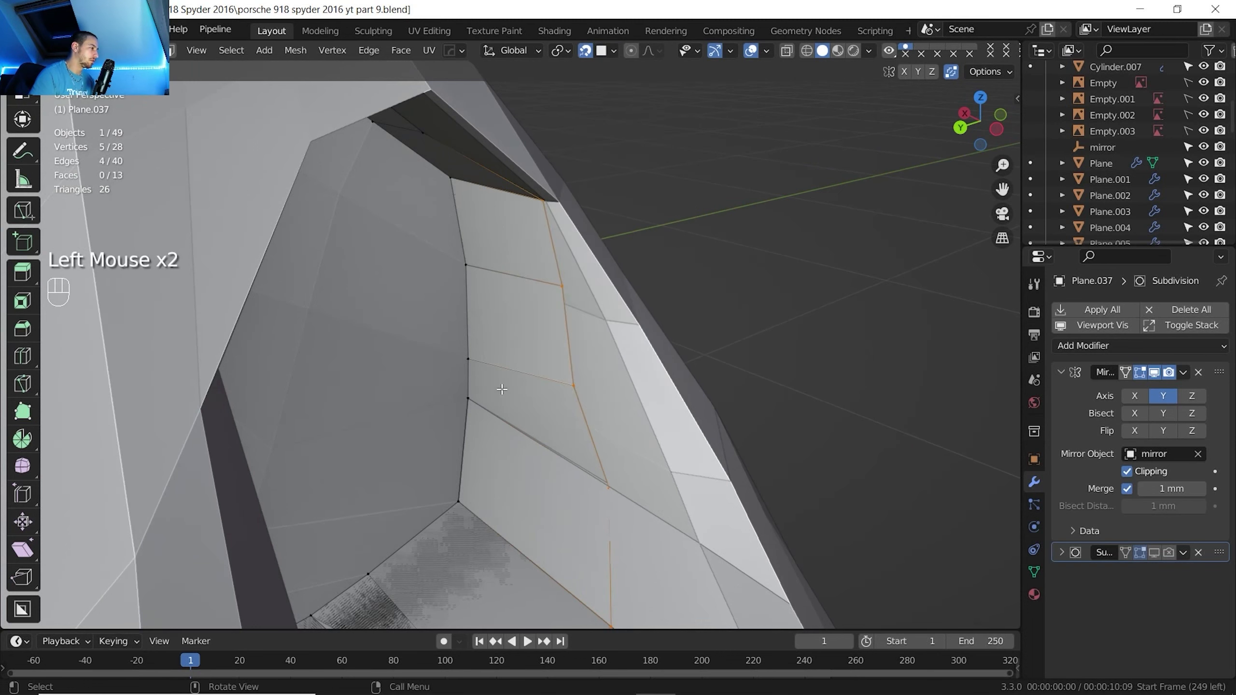
# Reposition the two middle vertices of the outer wall's front edge so they snap onto the surrounding recess faces
pyautogui.click(573, 386)
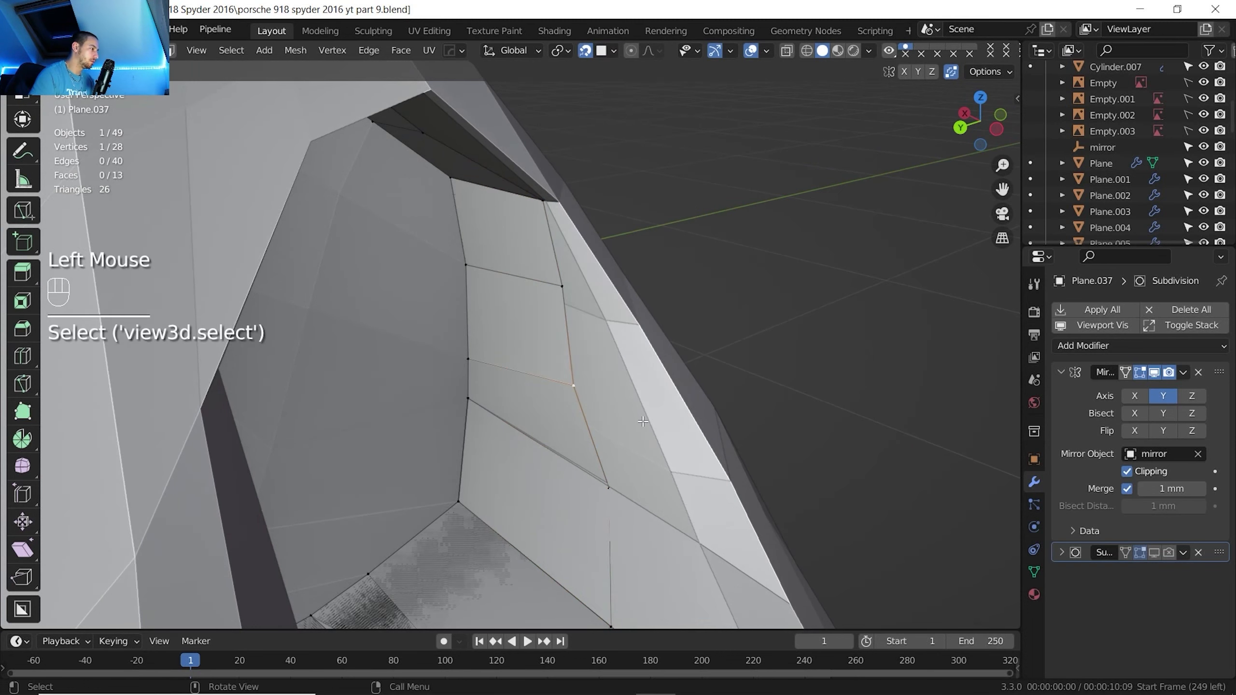
pyautogui.press('g')
pyautogui.keyDown('shift'); pyautogui.click(578, 386); pyautogui.keyUp('shift')
pyautogui.click(557, 283)
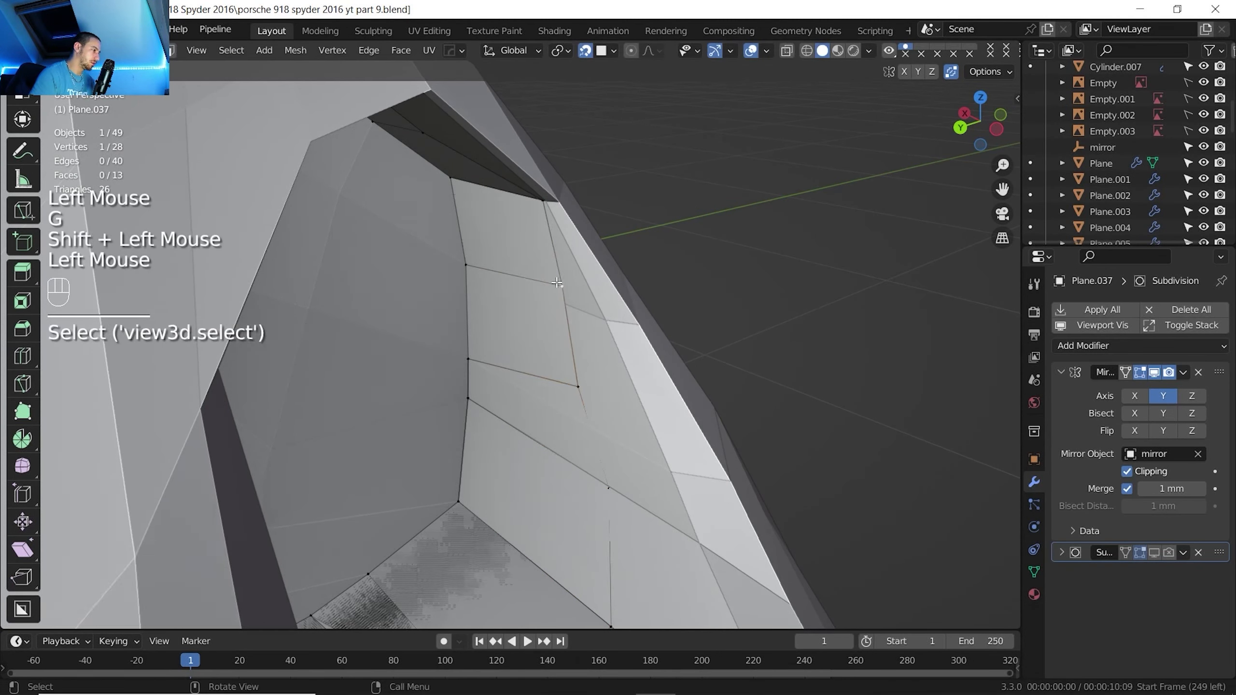
pyautogui.press('g')
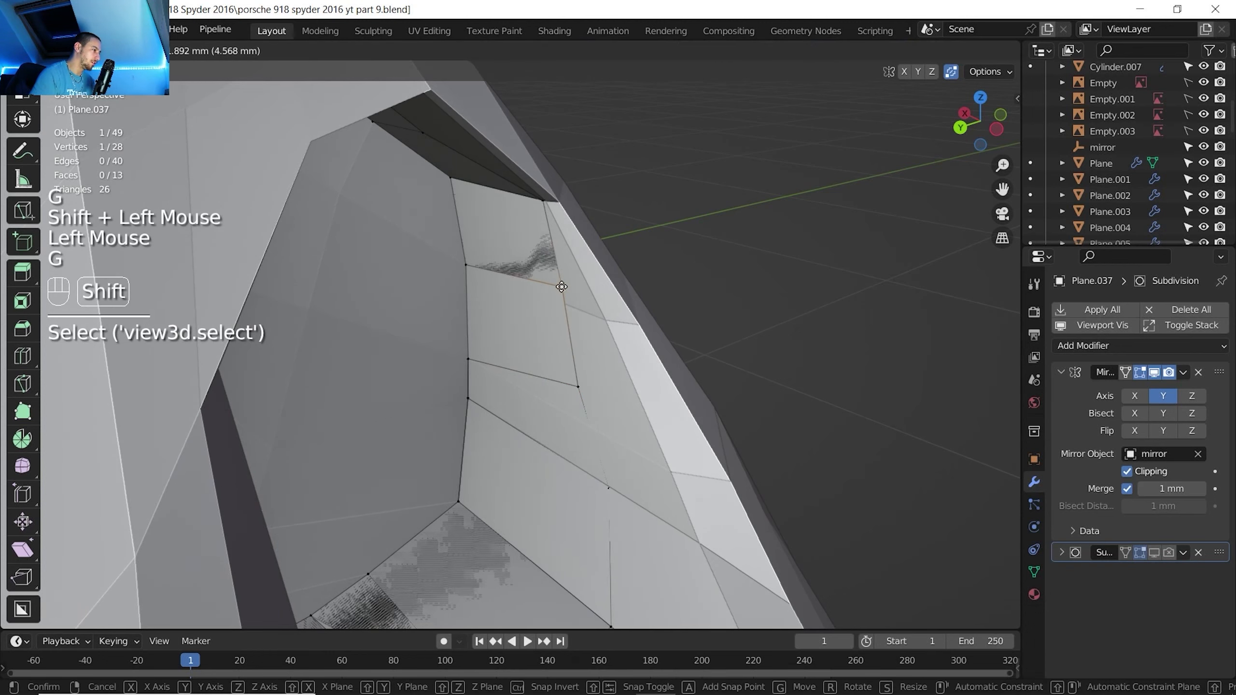
pyautogui.keyDown('shift'); pyautogui.click(561, 284); pyautogui.keyUp('shift')
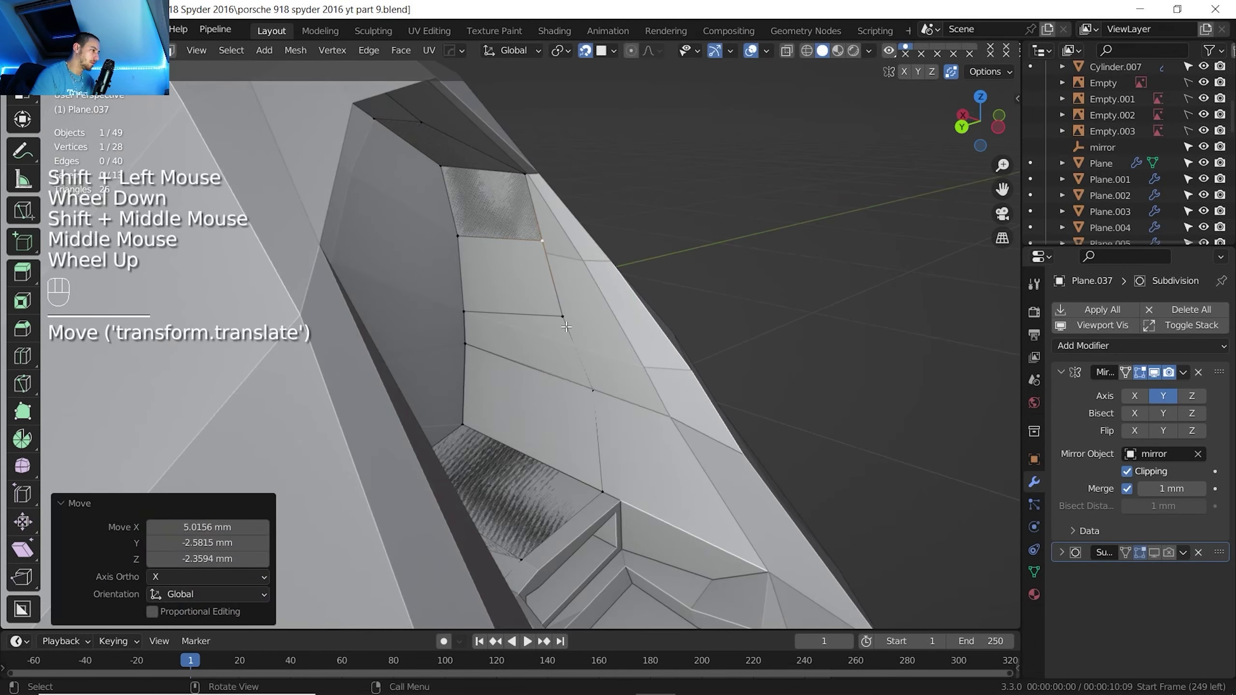
pyautogui.keyDown('shift'); pyautogui.moveTo(565, 327); pyautogui.dragTo(565, 337, button='middle'); pyautogui.keyUp('shift')
pyautogui.moveTo(566, 337); pyautogui.dragTo(584, 323, button='middle')
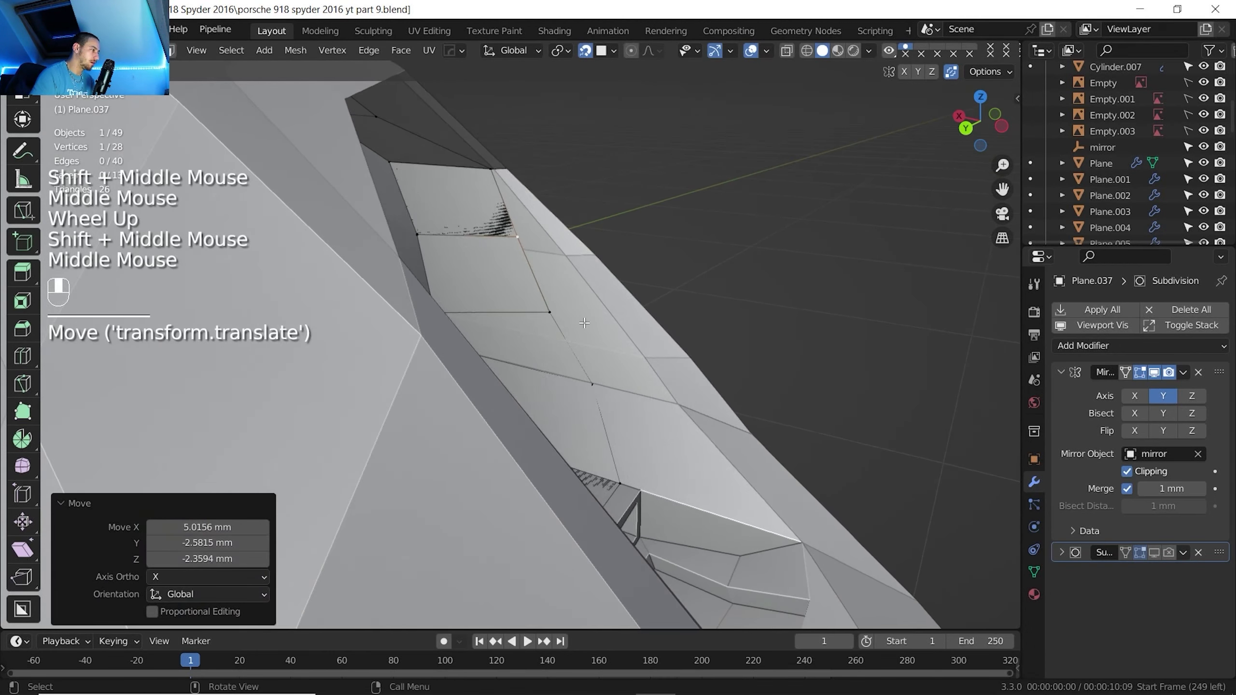
pyautogui.click(560, 318)
pyautogui.press('g')
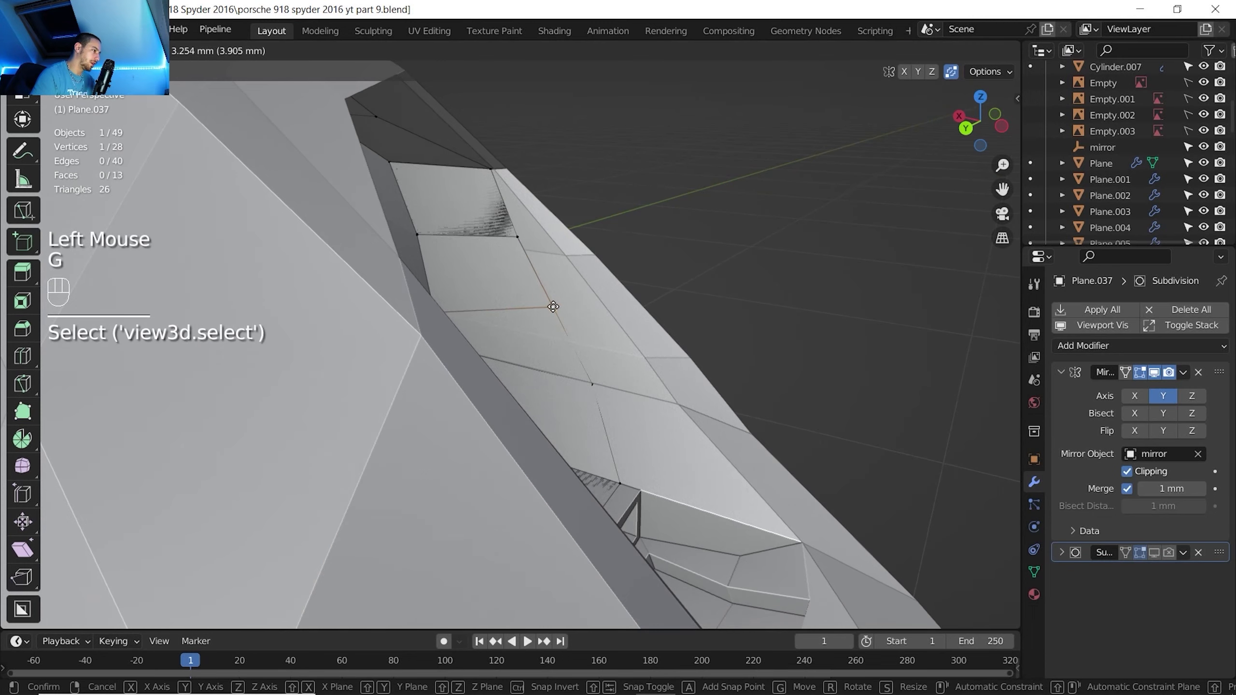
pyautogui.click(553, 308)
# Set snapping to Edge and move the ring's upper outer front vertex onto the opening's edge, about -56.88 mm in X
pyautogui.scroll(-2, 552, 307)
pyautogui.moveTo(553, 308); pyautogui.dragTo(535, 336, button='middle')
pyautogui.keyDown('shift'); pyautogui.moveTo(535, 336); pyautogui.dragTo(526, 351, button='middle'); pyautogui.keyUp('shift')
pyautogui.moveTo(526, 350)
pyautogui.mouseDown(button='middle')
pyautogui.moveTo(512, 363)
pyautogui.moveTo(541, 330)
pyautogui.moveTo(584, 428)
pyautogui.moveTo(524, 323)
pyautogui.moveTo(528, 361)
pyautogui.mouseUp(button='middle')
pyautogui.scroll(2, 511, 363)
pyautogui.scroll(-1, 511, 362)
pyautogui.keyDown('shift'); pyautogui.moveTo(528, 360); pyautogui.dragTo(538, 331, button='middle'); pyautogui.keyUp('shift')
pyautogui.moveTo(538, 331); pyautogui.dragTo(545, 314, button='middle')
pyautogui.click(545, 311)
pyautogui.click(598, 53)
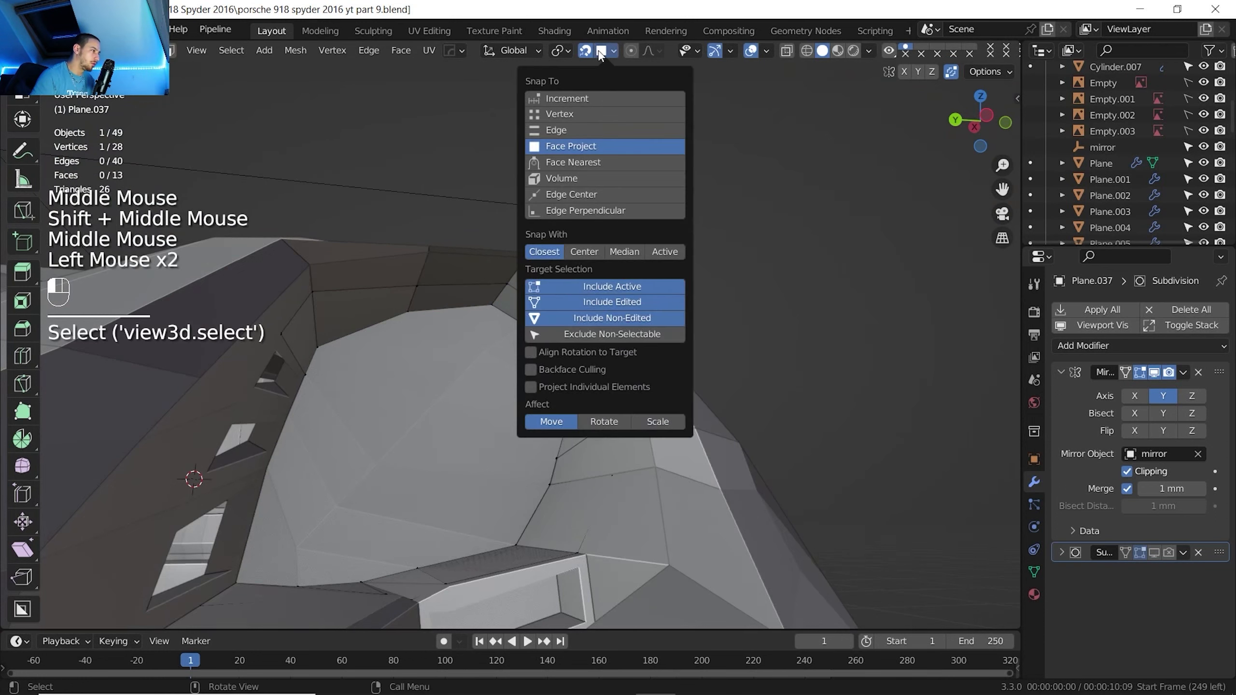
pyautogui.click(603, 126)
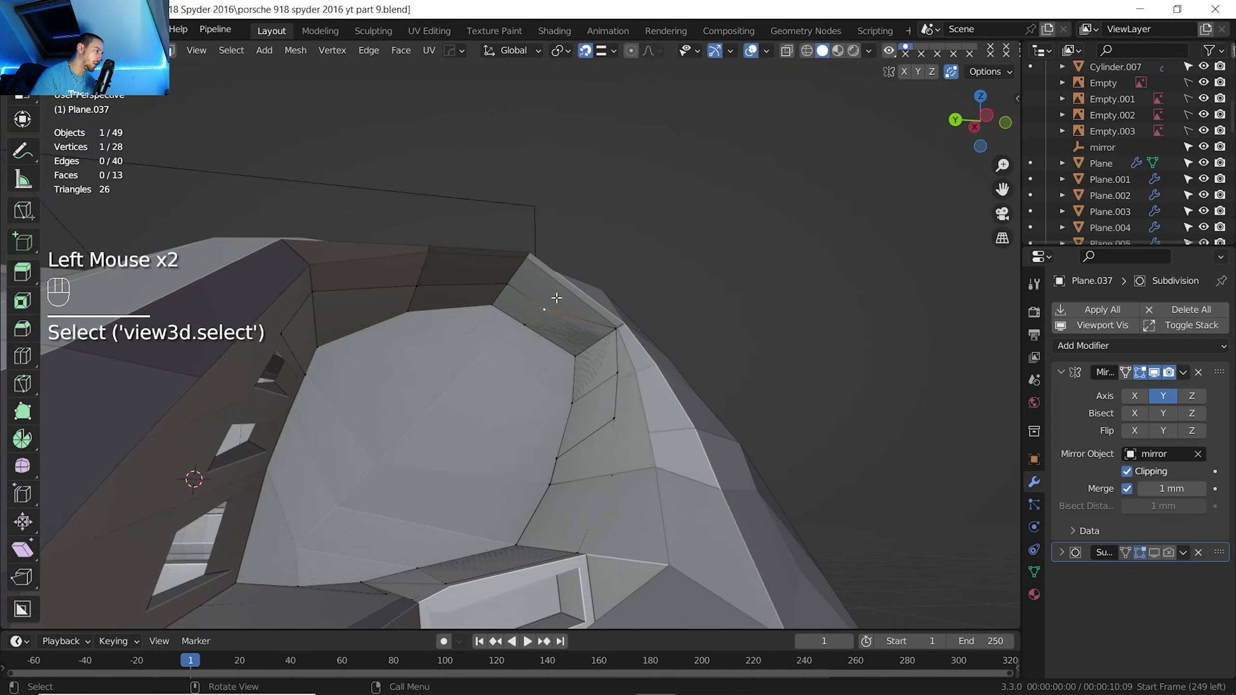
pyautogui.press('g')
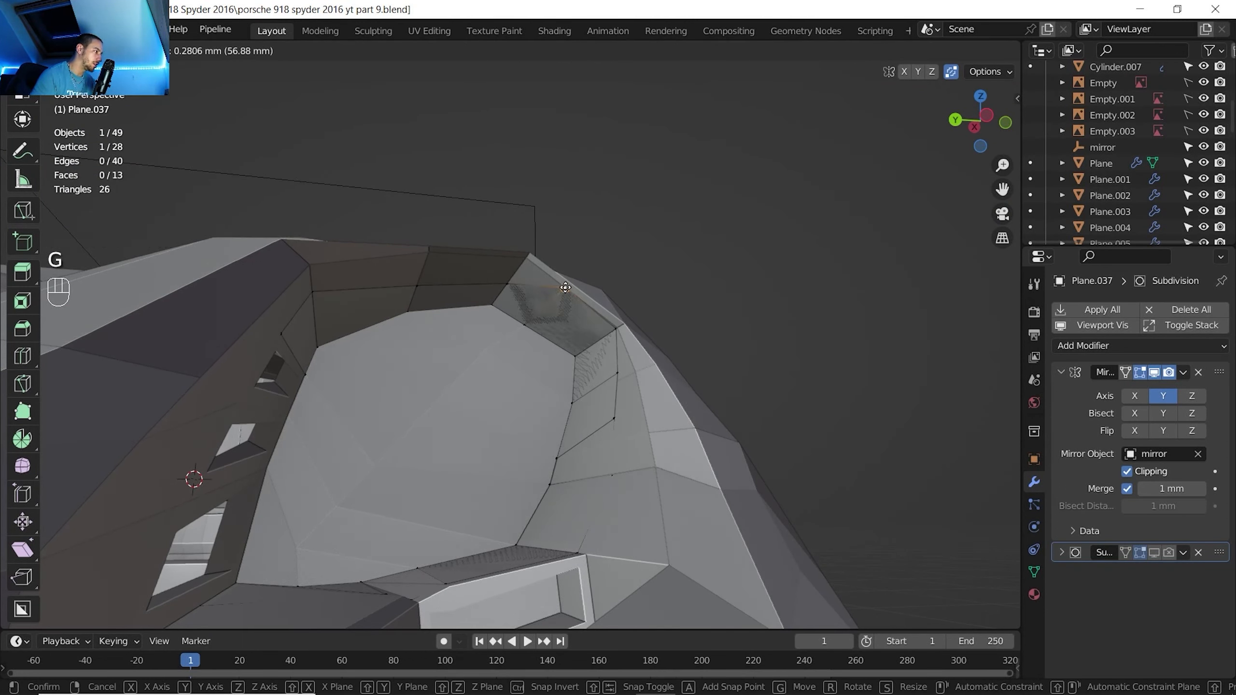
pyautogui.click(565, 286)
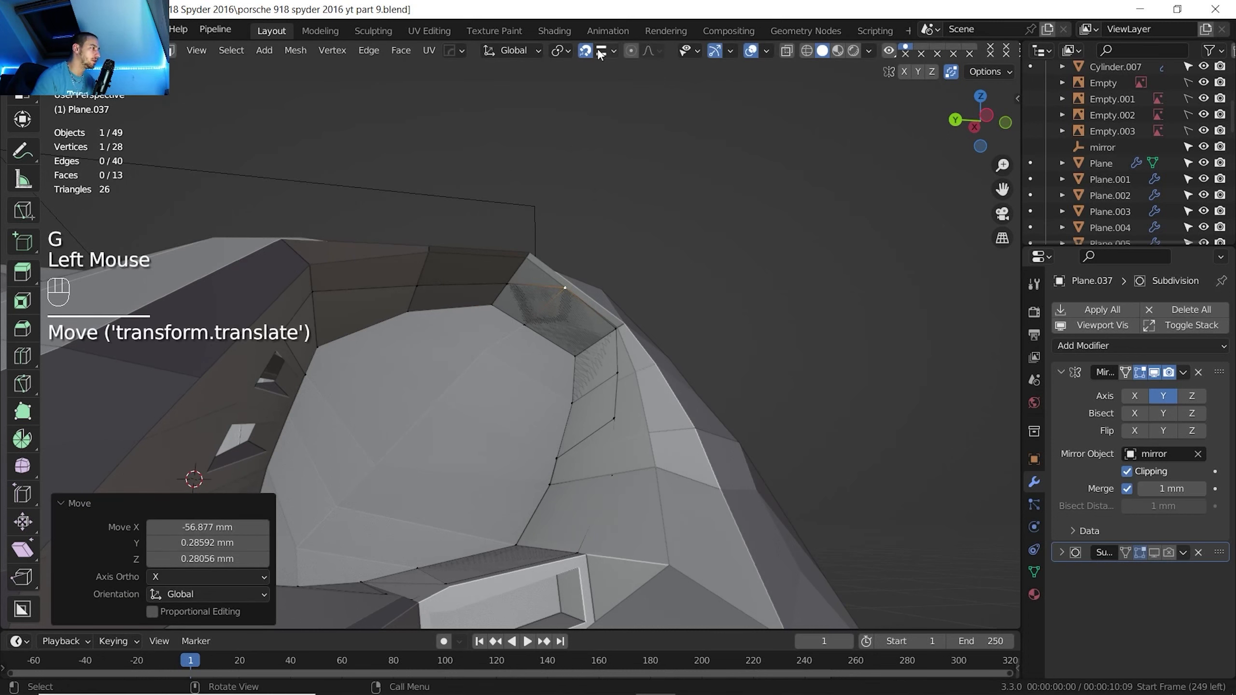
# With Vertex snapping, move the two front vertices along the top of the ring toward the rim of the headlight opening
pyautogui.click(515, 285)
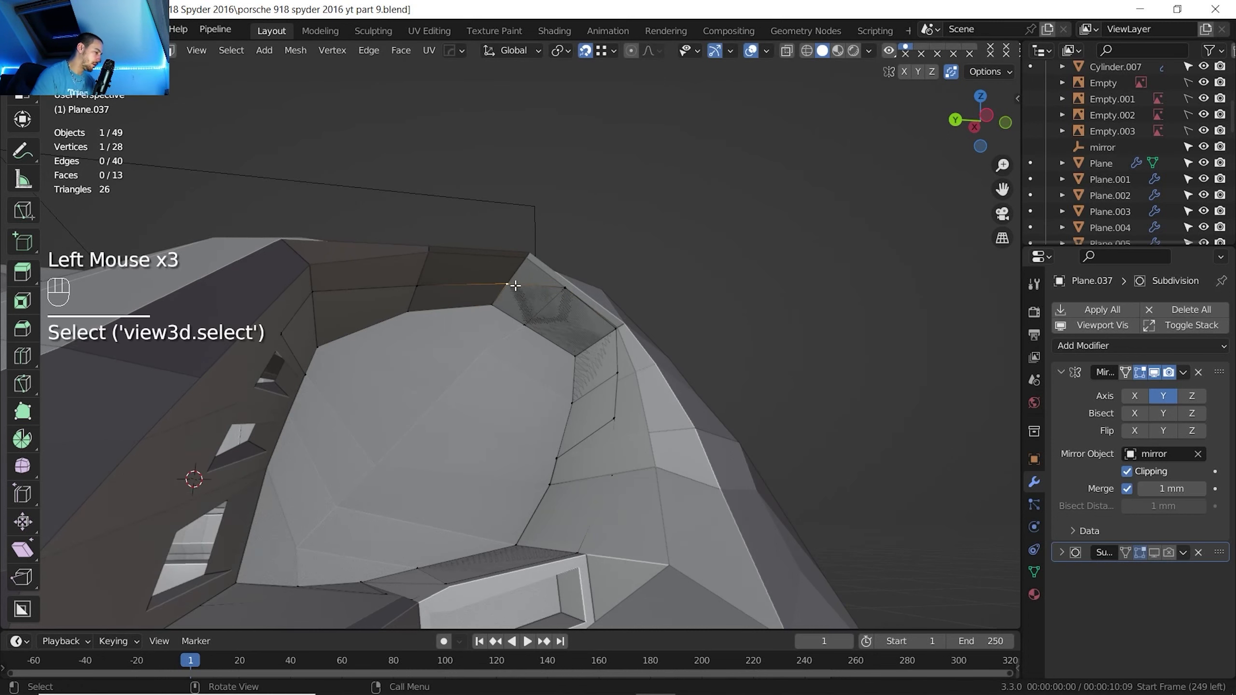
pyautogui.press('g')
pyautogui.click(520, 269)
pyautogui.click(427, 248)
pyautogui.press('g')
pyautogui.click(426, 254)
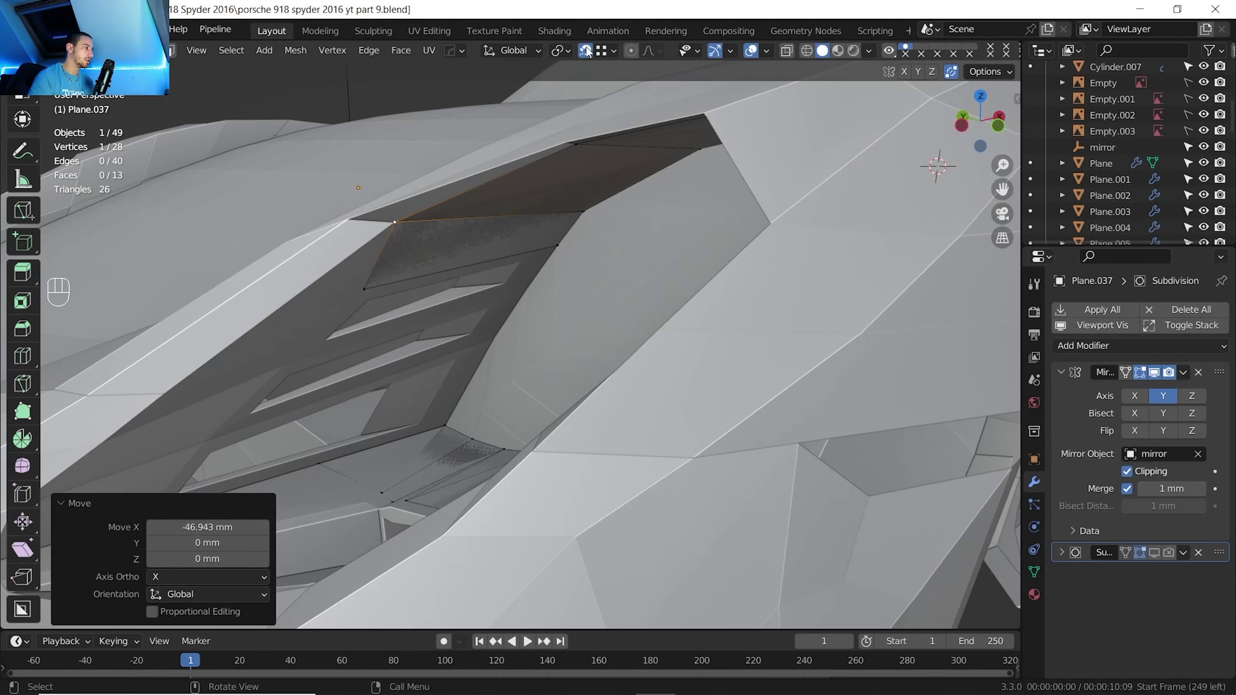
# Slide the front edge of the lining's uppermost side panel deeper into the recess by a factor of 0.432
pyautogui.keyDown('shift'); pyautogui.click(583, 211); pyautogui.keyUp('shift')
pyautogui.press('g')
pyautogui.press('g')
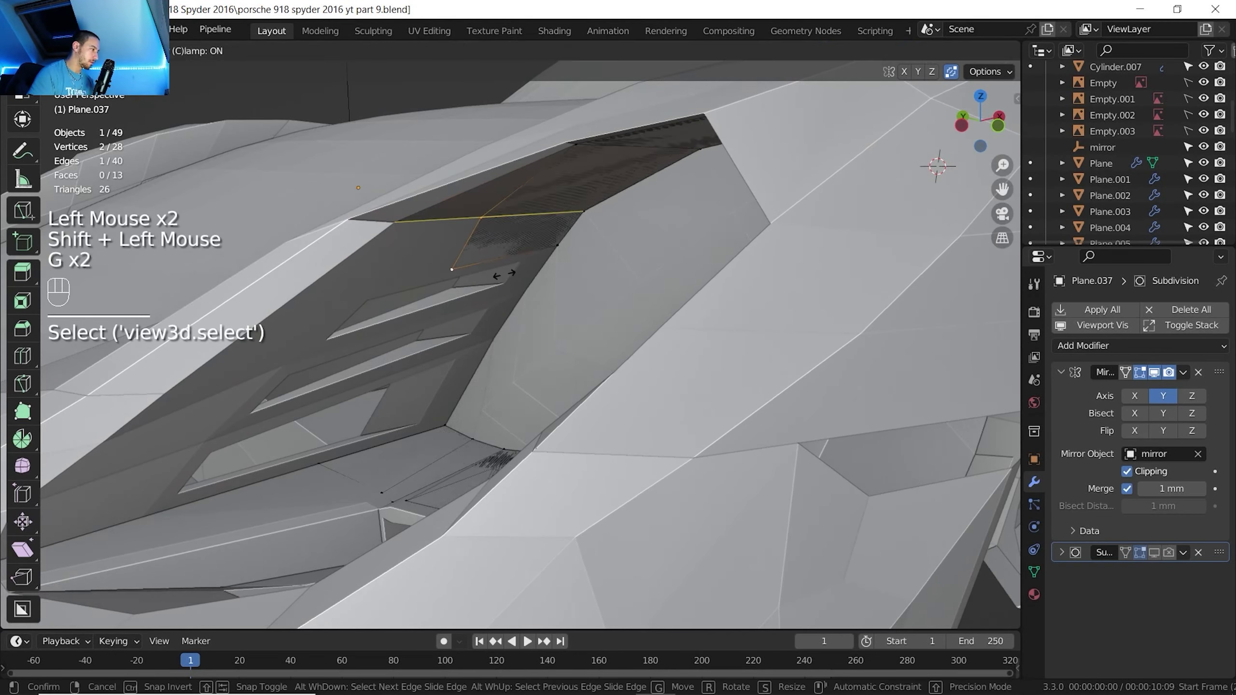
pyautogui.click(501, 271)
pyautogui.keyDown('shift'); pyautogui.moveTo(501, 270); pyautogui.dragTo(468, 301, button='middle'); pyautogui.keyUp('shift')
pyautogui.moveTo(468, 302)
pyautogui.mouseDown(button='middle')
pyautogui.moveTo(455, 331)
pyautogui.moveTo(479, 293)
pyautogui.mouseUp(button='middle')
pyautogui.scroll(2, 481, 287)
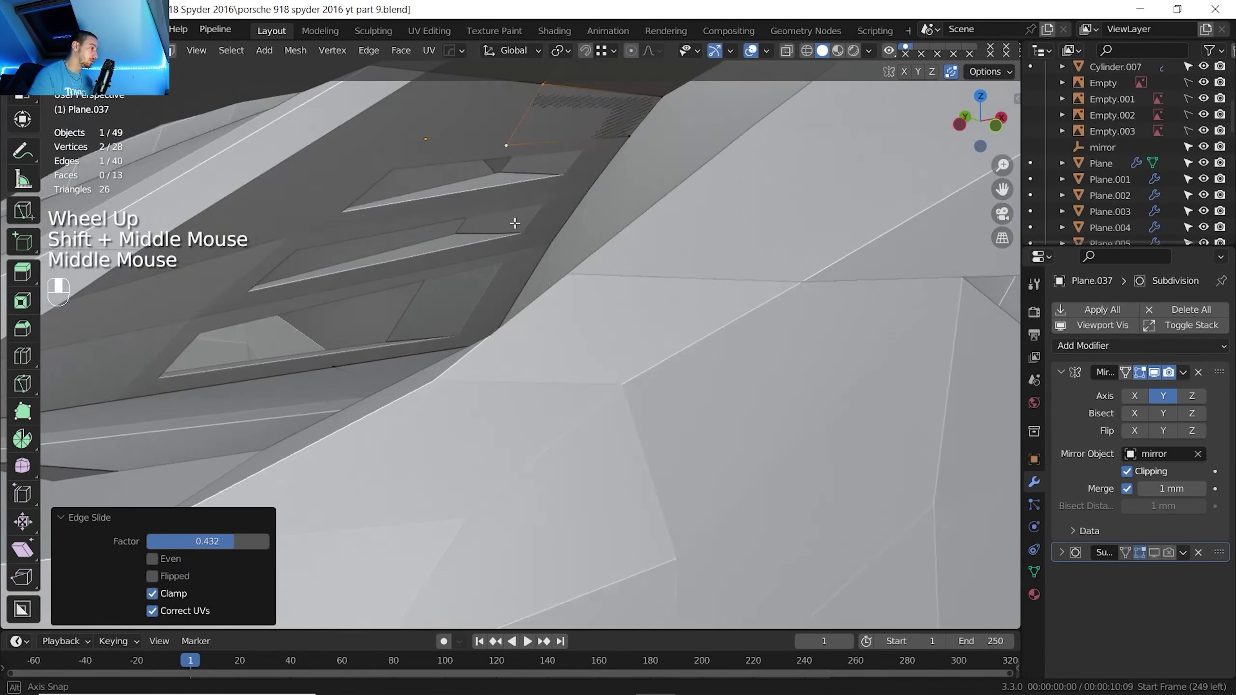
pyautogui.scroll(-2, 511, 232)
pyautogui.scroll(1, 436, 237)
pyautogui.keyDown('shift'); pyautogui.moveTo(511, 233); pyautogui.dragTo(483, 276, button='middle'); pyautogui.keyUp('shift')
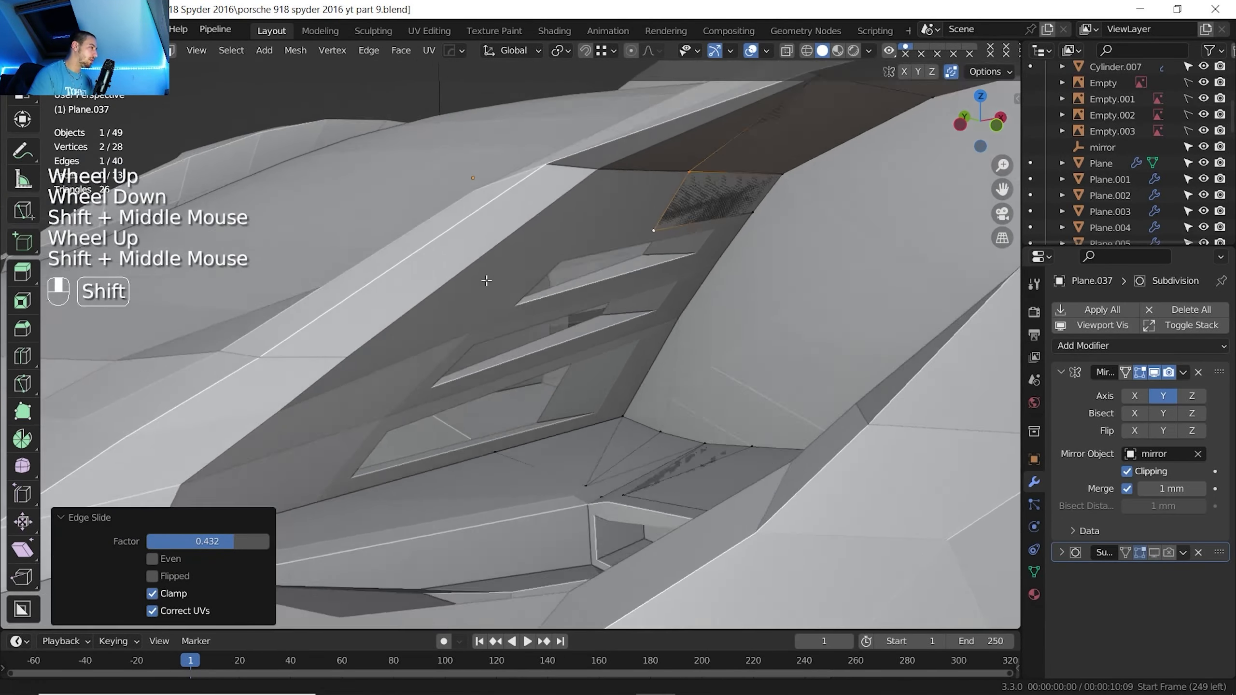
# In the recess object, move all faces around the three side slots -34.13 mm along X
pyautogui.press('Tab')
pyautogui.click(594, 348)
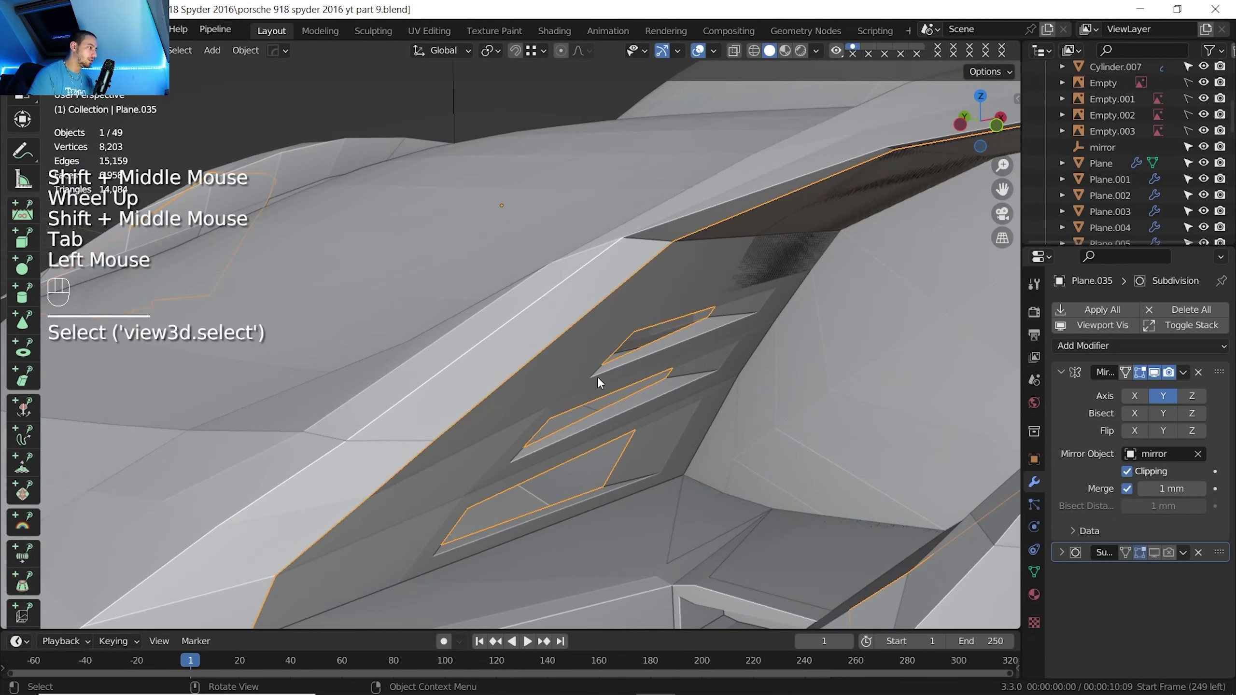
pyautogui.keyDown('shift'); pyautogui.moveTo(598, 379); pyautogui.dragTo(584, 362, button='middle'); pyautogui.keyUp('shift')
pyautogui.press('Tab')
pyautogui.moveTo(584, 362)
pyautogui.mouseDown(button='middle')
pyautogui.moveTo(614, 378)
pyautogui.moveTo(573, 355)
pyautogui.mouseUp(button='middle')
pyautogui.keyDown('shift'); pyautogui.moveTo(573, 355); pyautogui.dragTo(556, 334, button='middle'); pyautogui.keyUp('shift')
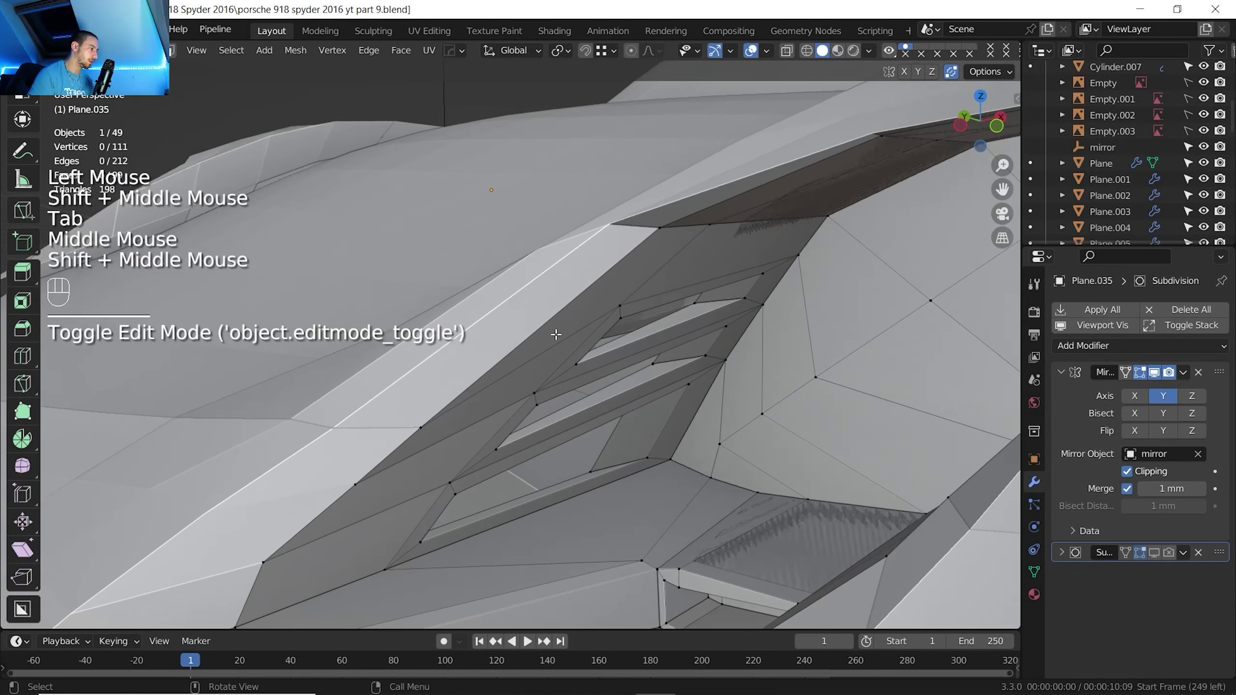
pyautogui.scroll(1, 555, 335)
pyautogui.scroll(-1, 556, 334)
pyautogui.press('3')
pyautogui.keyDown('alt'); pyautogui.click(603, 467); pyautogui.keyUp('alt')
pyautogui.keyDown('alt'); pyautogui.keyDown('shift'); pyautogui.click(678, 361); pyautogui.keyUp('shift'); pyautogui.keyUp('alt')
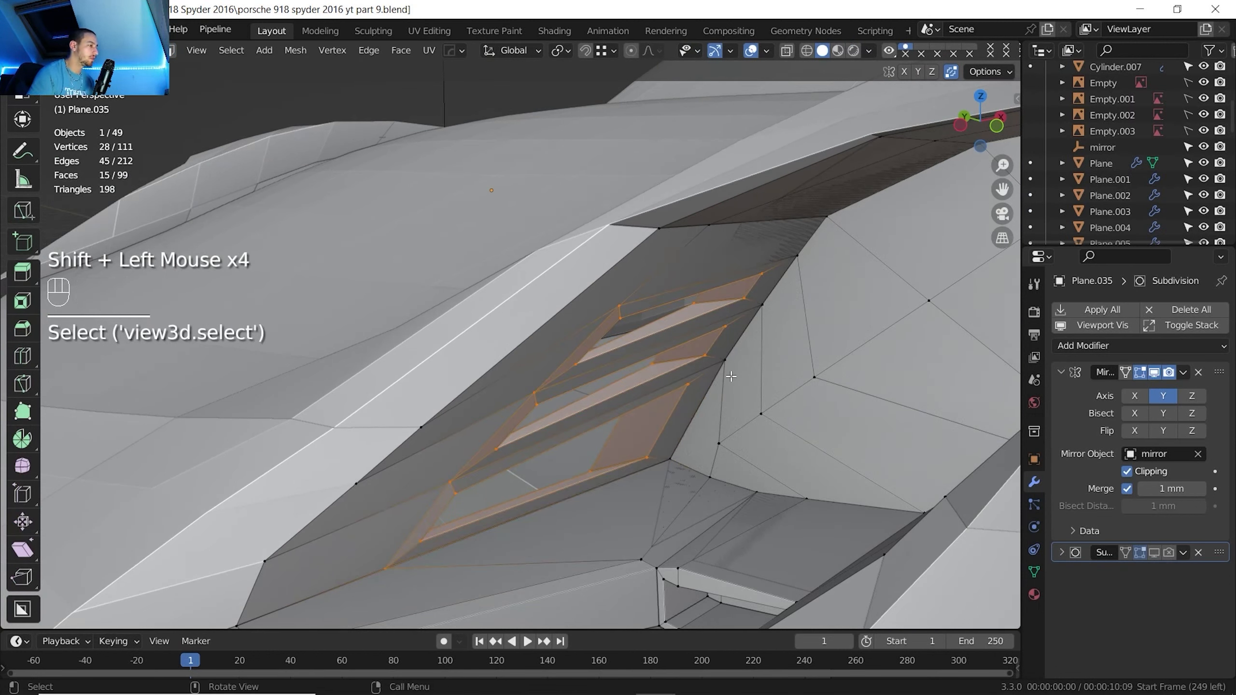
pyautogui.press('g')
pyautogui.press('x')
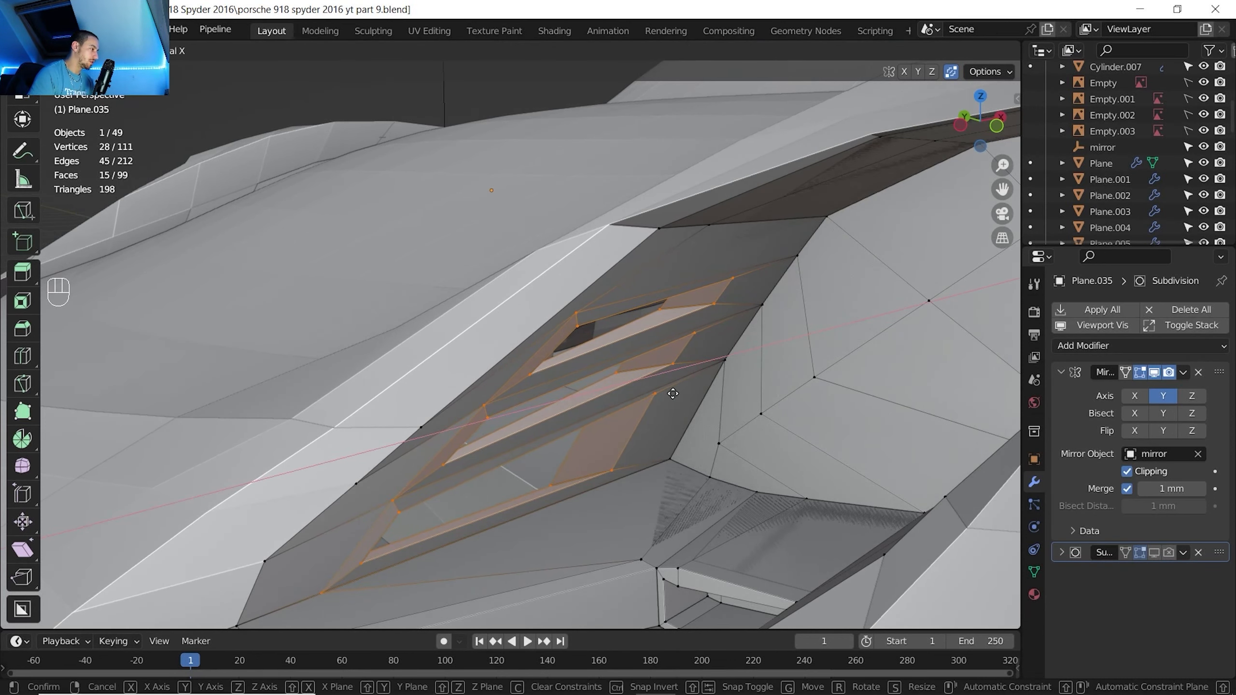
pyautogui.click(673, 393)
pyautogui.scroll(-2, 674, 392)
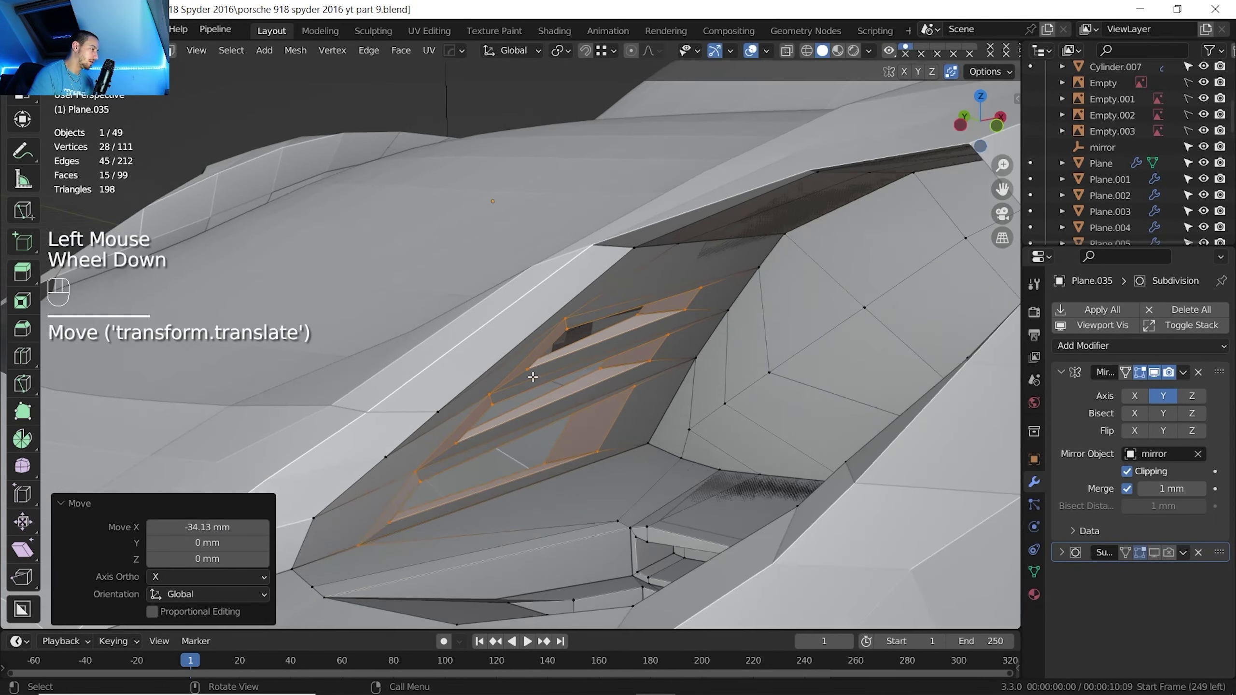
pyautogui.keyDown('shift'); pyautogui.scroll(-1, 674, 393); pyautogui.keyUp('shift')
pyautogui.keyDown('shift'); pyautogui.moveTo(674, 393); pyautogui.dragTo(669, 396, button='middle'); pyautogui.keyUp('shift')
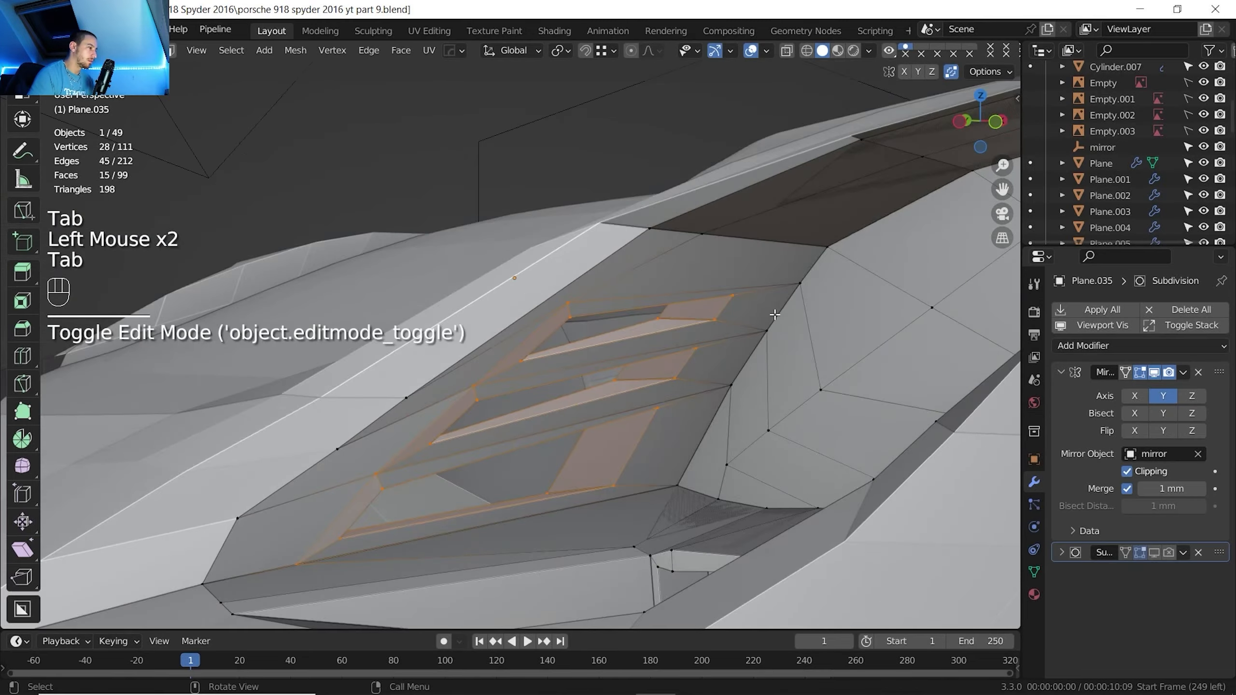
# Slide the upper rear vertex of the lowest slot's surround along its edge by a factor of 0.060
pyautogui.moveTo(771, 315); pyautogui.dragTo(742, 336, button='middle')
pyautogui.moveTo(742, 335)
pyautogui.keyDown('shift'); pyautogui.mouseDown(button='middle')
pyautogui.moveTo(735, 346)
pyautogui.moveTo(744, 325)
pyautogui.mouseUp(button='middle'); pyautogui.keyUp('shift')
pyautogui.click(650, 388)
pyautogui.press('g')
pyautogui.press('g')
pyautogui.click(697, 328)
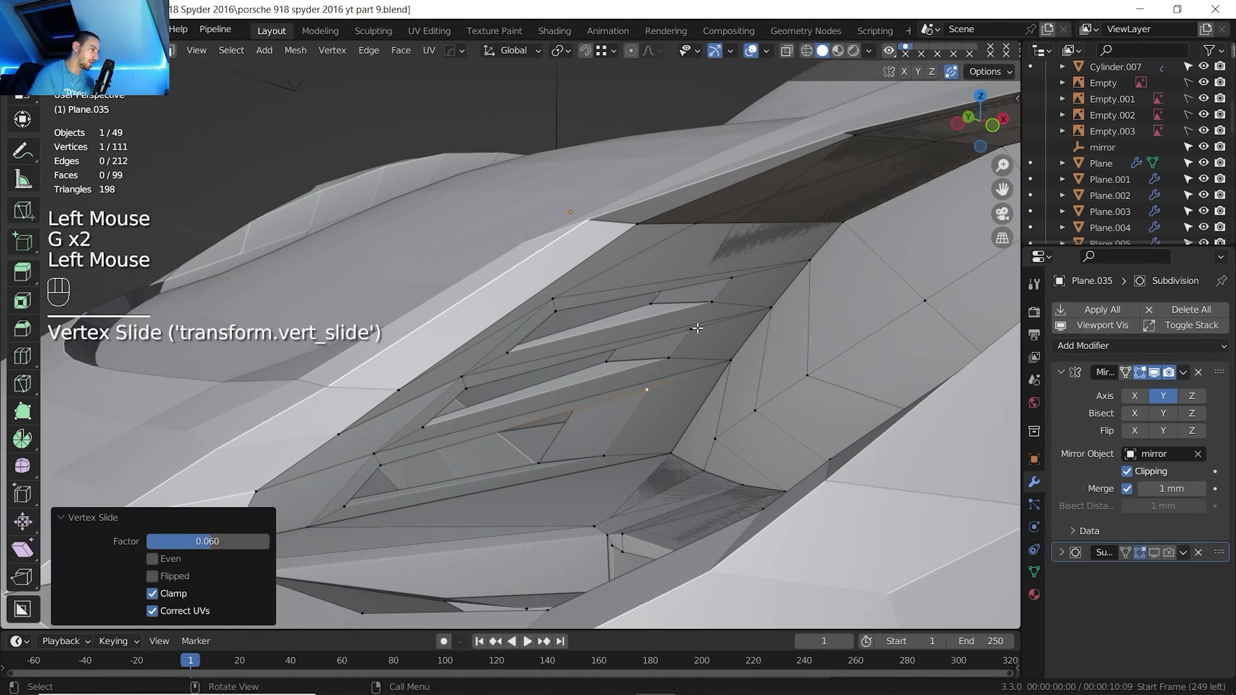
# Slide the matching vertices of the middle and top slot surrounds along their edges, using a factor of 0.273 for the top one
pyautogui.click(697, 329)
pyautogui.press('g')
pyautogui.press('g')
pyautogui.click(692, 337)
pyautogui.click(730, 279)
pyautogui.click(730, 278)
pyautogui.press('g')
pyautogui.press('g')
pyautogui.click(728, 291)
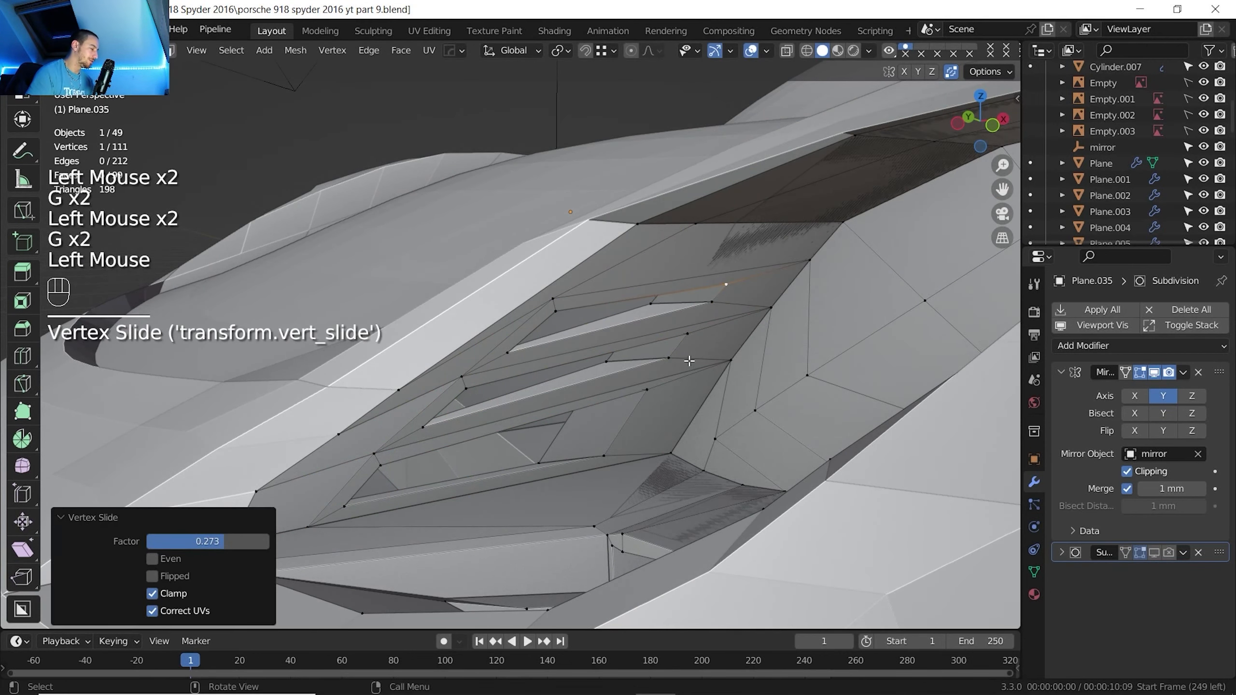
# In the lining object, fill the gap beside the slots with a face joining the upper panel's edge to the lower floor edge
pyautogui.press('2')
pyautogui.press('Tab')
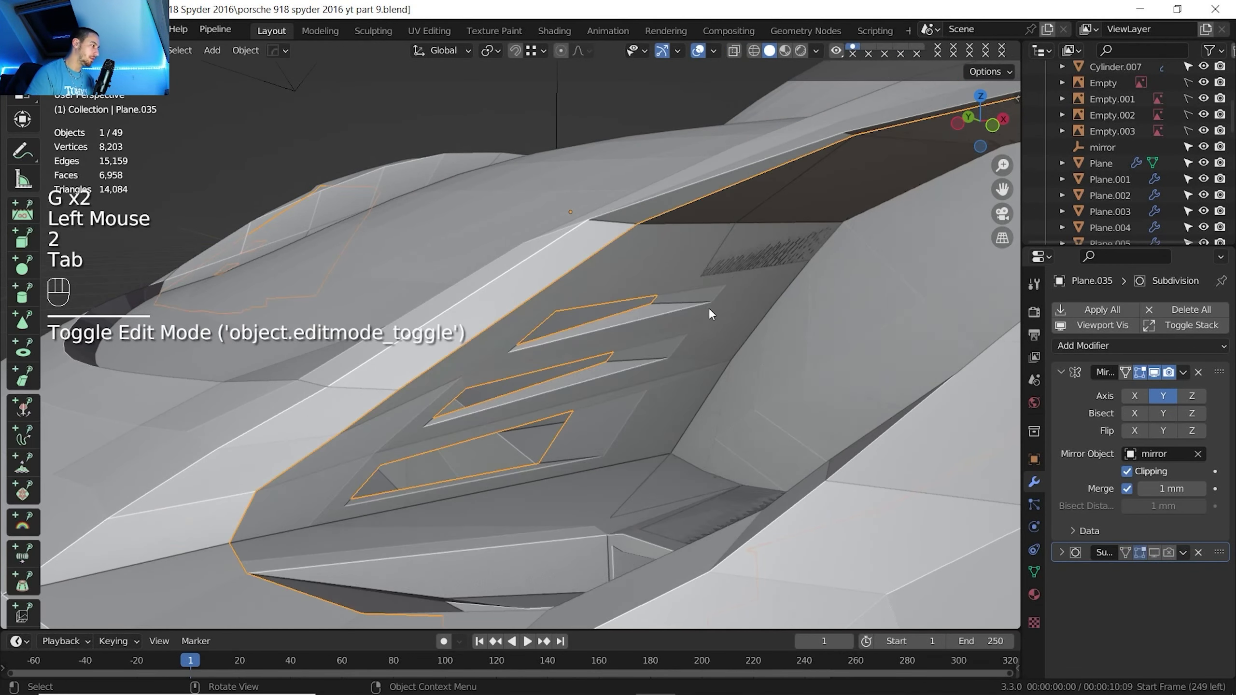
pyautogui.click(777, 225)
pyautogui.press('Tab')
pyautogui.keyDown('shift'); pyautogui.moveTo(755, 259); pyautogui.dragTo(689, 287, button='middle'); pyautogui.keyUp('shift')
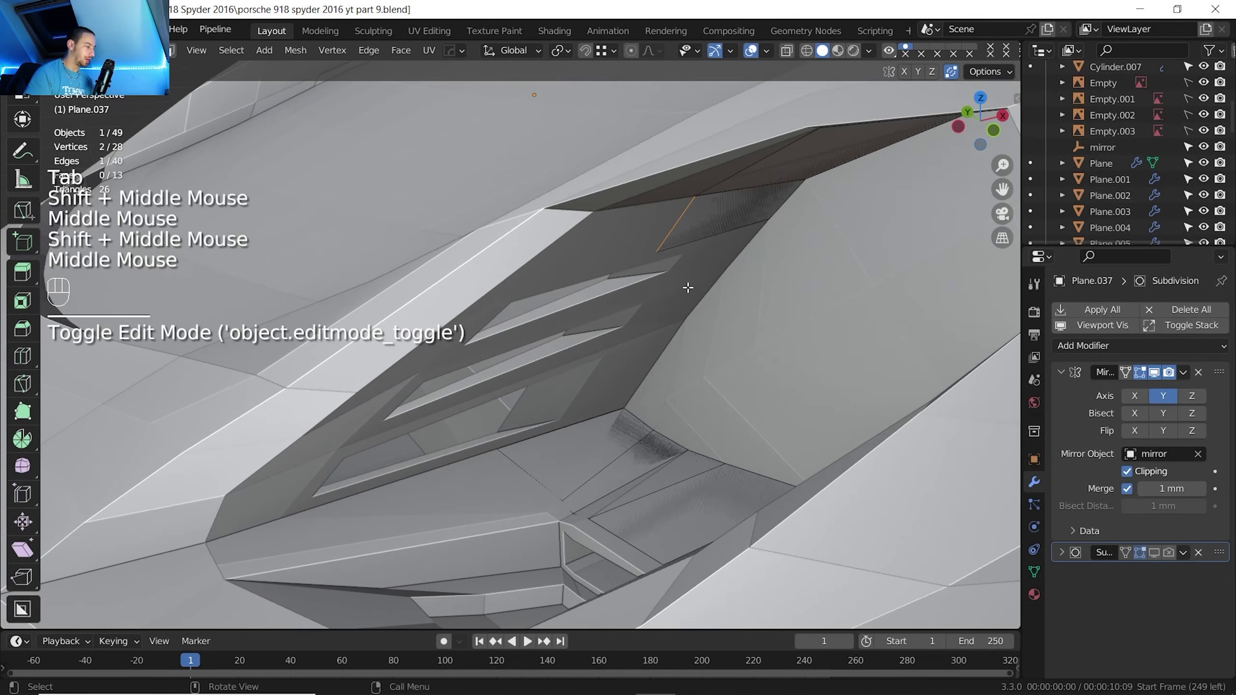
pyautogui.click(547, 437)
pyautogui.keyDown('shift'); pyautogui.click(581, 438); pyautogui.keyUp('shift')
pyautogui.press('f')
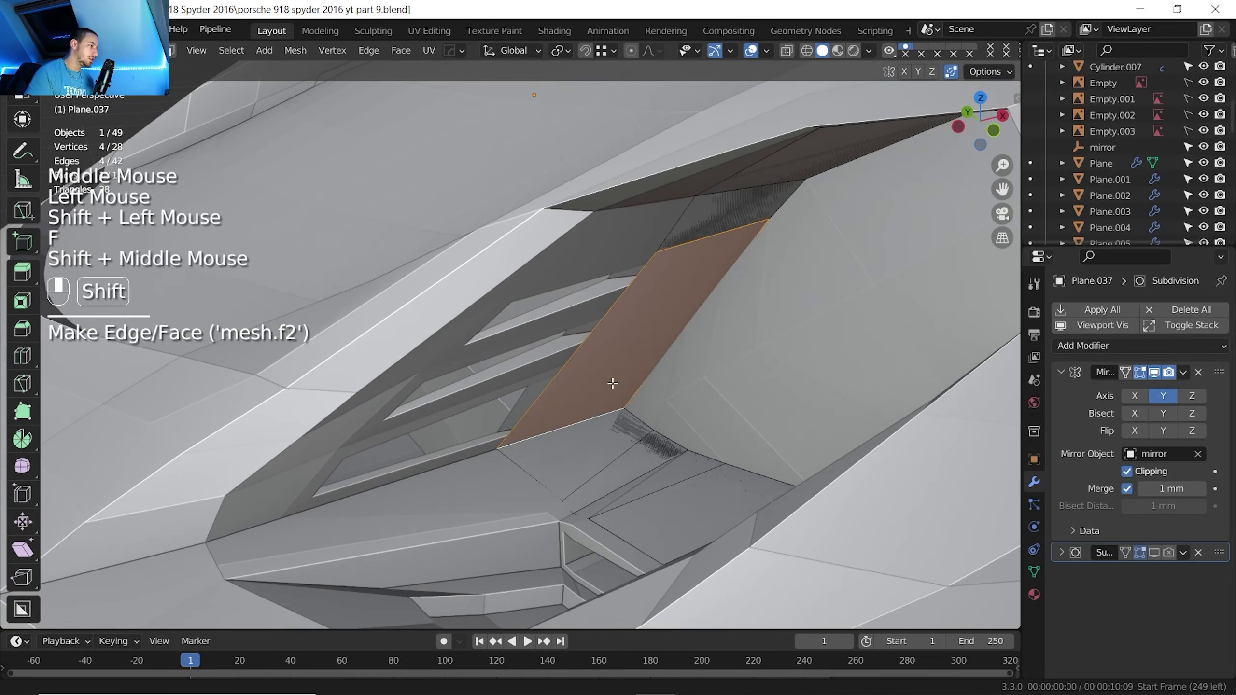
# Move the upper front vertex of the new side face about -8.45 mm along X
pyautogui.keyDown('shift'); pyautogui.moveTo(603, 389); pyautogui.dragTo(551, 369, button='middle'); pyautogui.keyUp('shift')
pyautogui.press('1')
pyautogui.click(598, 277)
pyautogui.press('g')
pyautogui.press('x')
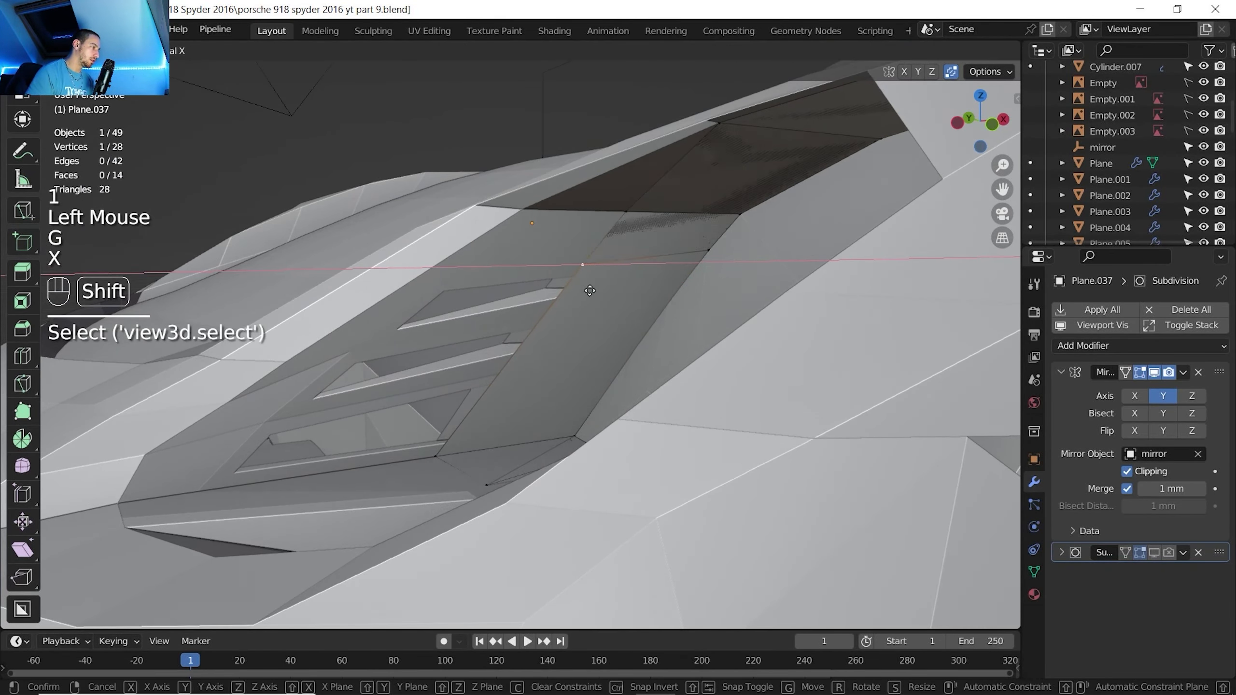
pyautogui.keyDown('shift'); pyautogui.click(590, 291); pyautogui.keyUp('shift')
pyautogui.scroll(-1, 593, 292)
pyautogui.keyDown('shift'); pyautogui.moveTo(593, 293); pyautogui.dragTo(602, 308, button='middle'); pyautogui.keyUp('shift')
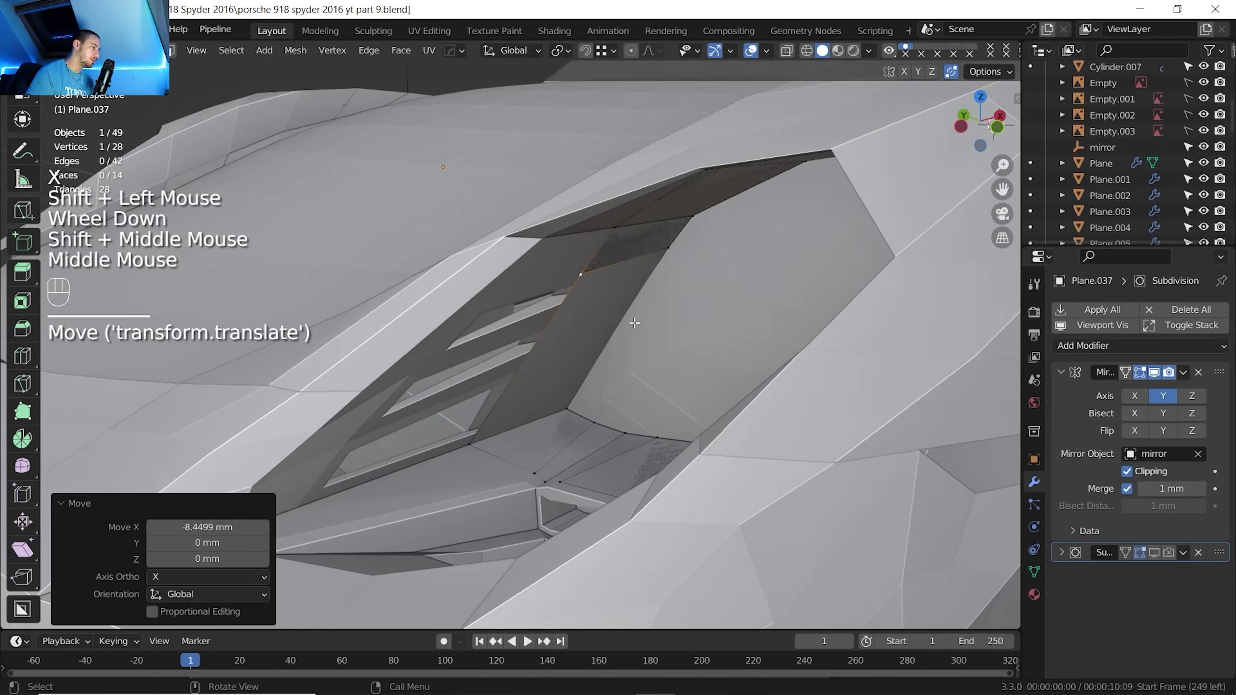
pyautogui.scroll(1, 639, 323)
pyautogui.moveTo(639, 323)
pyautogui.mouseDown(button='middle')
pyautogui.moveTo(620, 298)
pyautogui.moveTo(617, 334)
pyautogui.moveTo(672, 312)
pyautogui.moveTo(649, 304)
pyautogui.mouseUp(button='middle')
# Divide the new side face with two evenly spaced loop cuts
pyautogui.hotkey('ctrl', 'r')
pyautogui.rightClick(623, 302)
pyautogui.scroll(1, 627, 312)
# Switch to the recess object, turn on X-ray and slide the short upper inner edge of the lowest slot
pyautogui.press('Tab')
pyautogui.click(617, 335)
pyautogui.press('Tab')
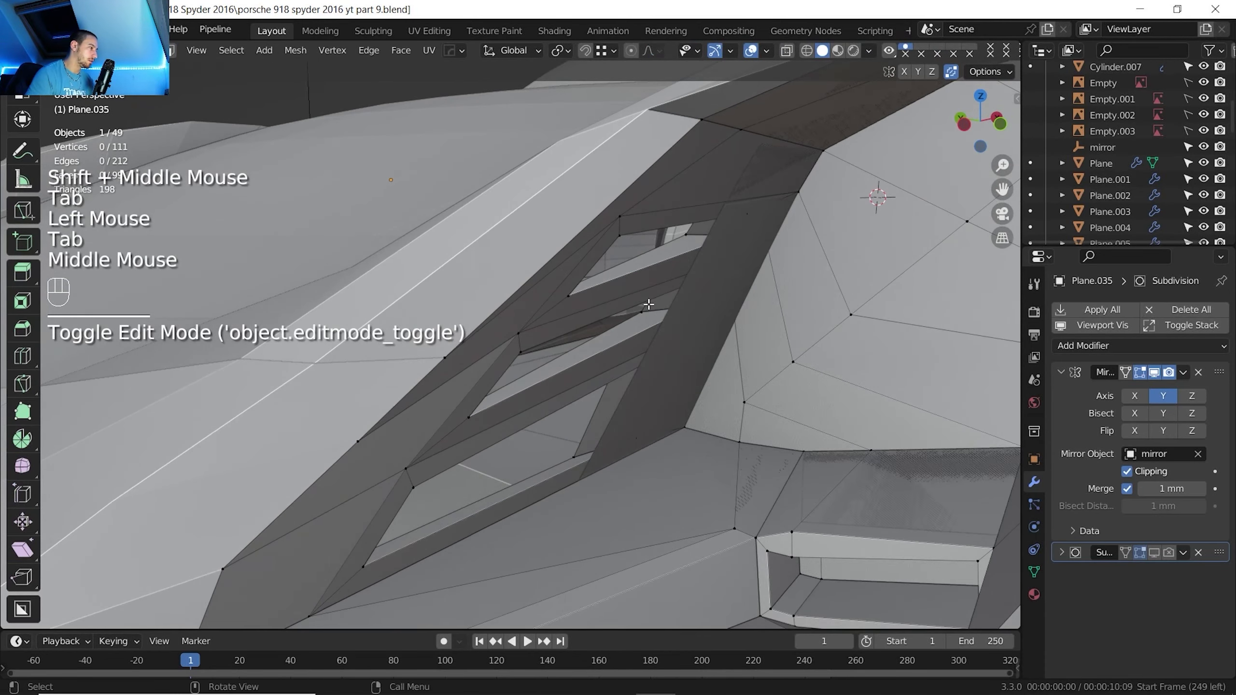
pyautogui.click(787, 50)
pyautogui.keyDown('shift'); pyautogui.click(563, 359); pyautogui.keyUp('shift')
pyautogui.press('g')
pyautogui.press('g')
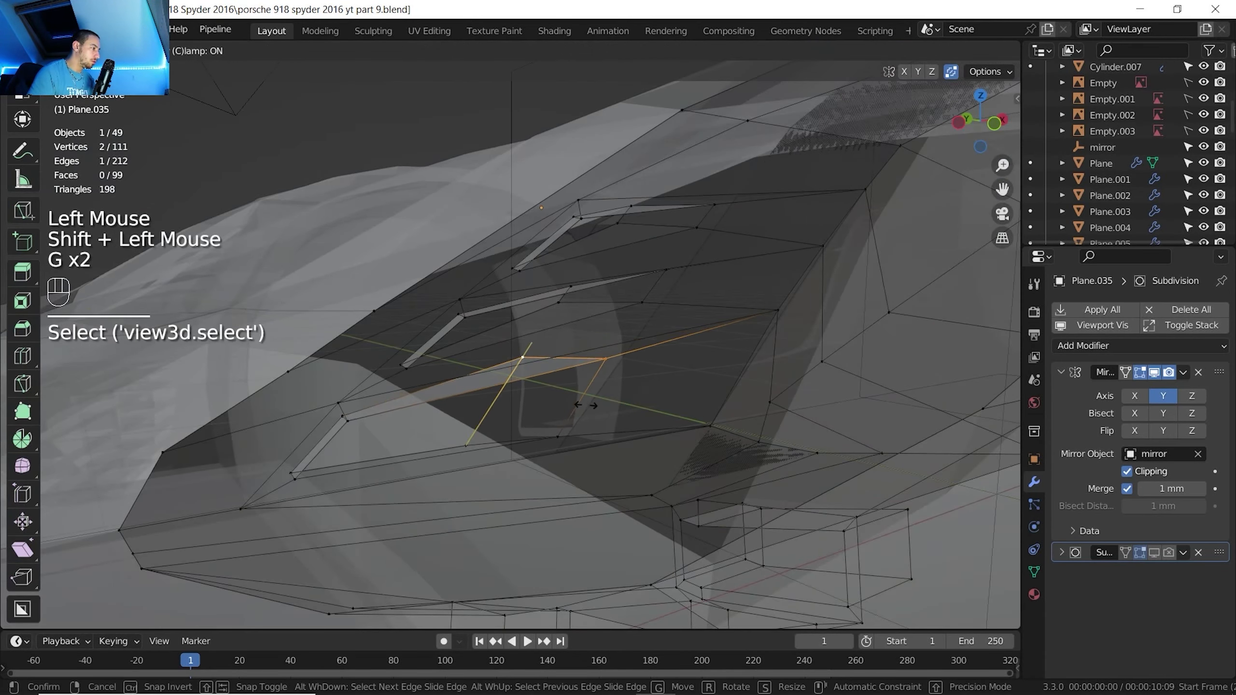
pyautogui.click(586, 402)
# Slide the top slot's upper inner vertex by a factor of 0.345 and turn X-ray off
pyautogui.click(635, 211)
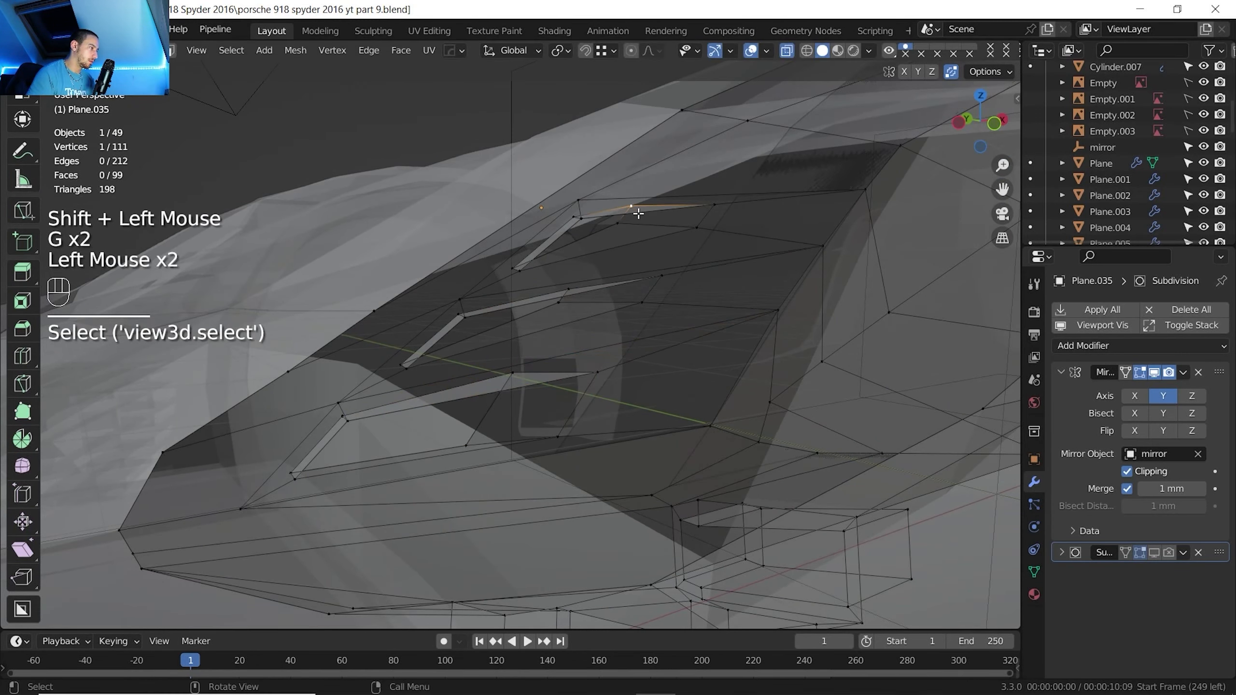
pyautogui.press('g')
pyautogui.press('g')
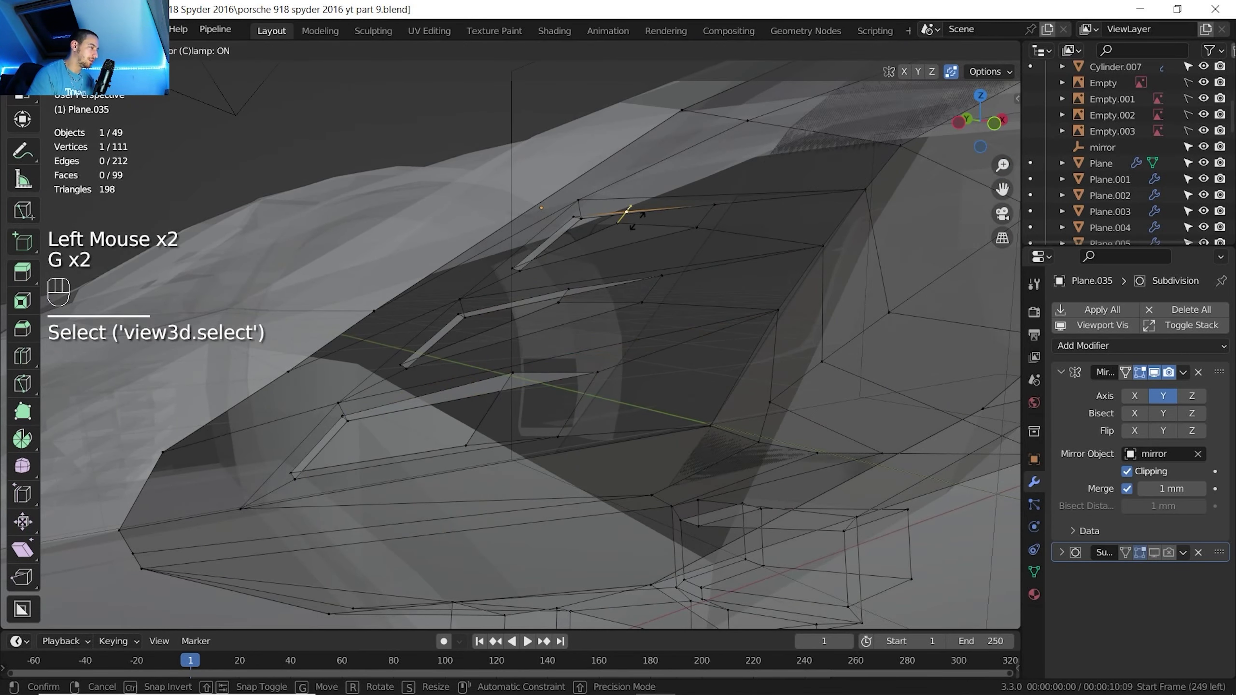
pyautogui.click(637, 221)
pyautogui.click(786, 50)
pyautogui.scroll(-1, 627, 253)
pyautogui.keyDown('shift'); pyautogui.moveTo(627, 253); pyautogui.dragTo(598, 292, button='middle'); pyautogui.keyUp('shift')
pyautogui.moveTo(599, 292); pyautogui.dragTo(535, 362, button='middle')
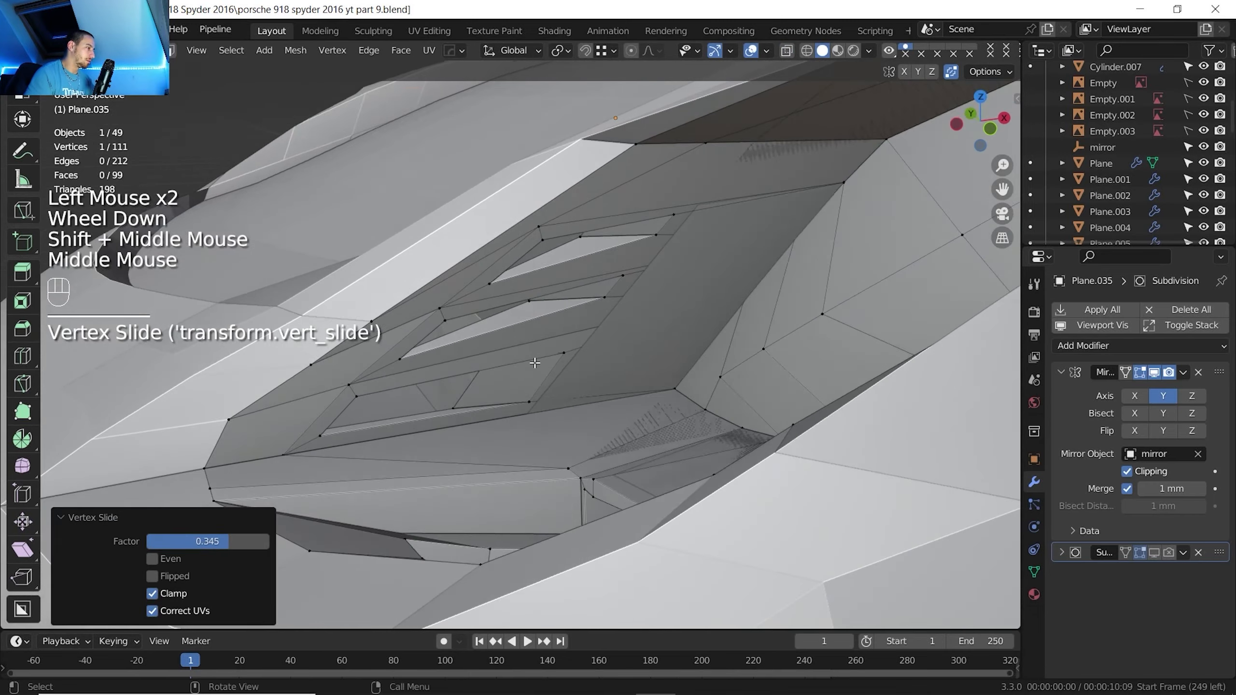
# Examine the lining's fit inside the headlight recess from the side and the front
pyautogui.press('Tab')
pyautogui.click(527, 350)
pyautogui.scroll(2, 572, 292)
pyautogui.click(550, 294)
pyautogui.press('Tab')
pyautogui.keyDown('shift'); pyautogui.moveTo(539, 303); pyautogui.dragTo(453, 335, button='middle'); pyautogui.keyUp('shift')
pyautogui.moveTo(452, 336); pyautogui.dragTo(508, 336, button='middle')
pyautogui.scroll(1, 503, 334)
pyautogui.scroll(-1, 503, 334)
pyautogui.moveTo(508, 336); pyautogui.dragTo(516, 331, button='middle')
pyautogui.press('Tab')
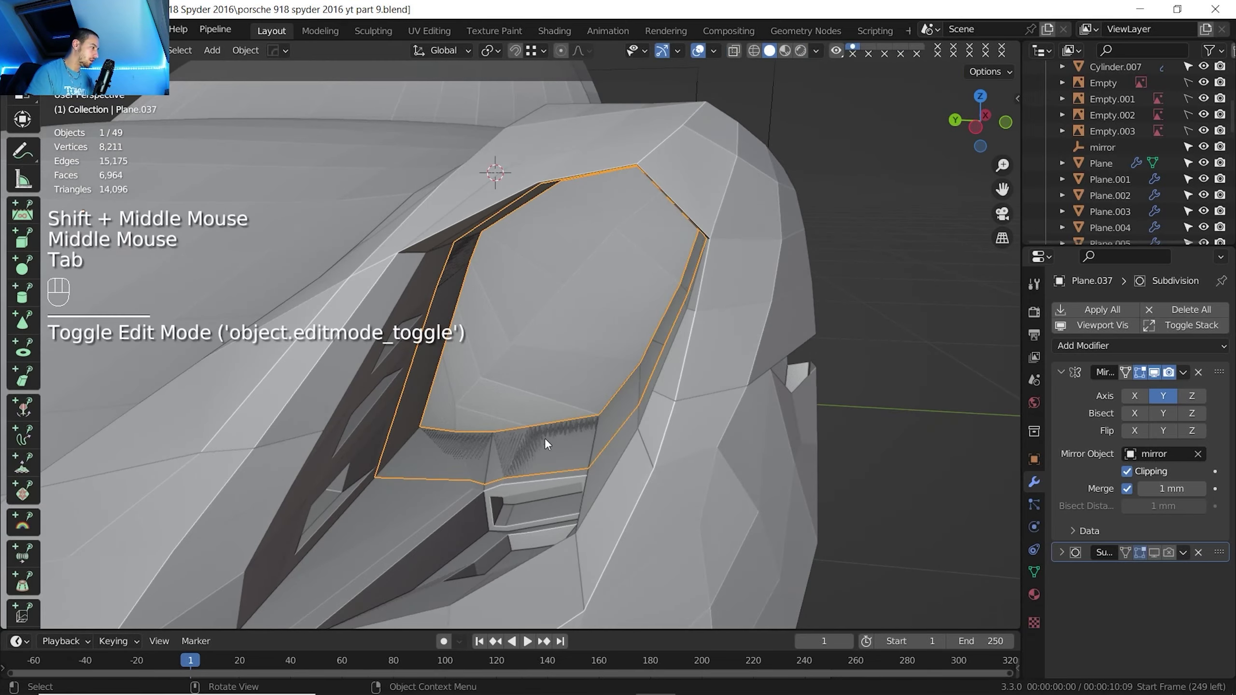
# Raise the lining's lower front vertex beside the small rectangular light pocket along Z
pyautogui.scroll(2, 541, 453)
pyautogui.moveTo(536, 461); pyautogui.dragTo(560, 449, button='middle')
pyautogui.click(475, 498)
pyautogui.press('g')
pyautogui.press('z')
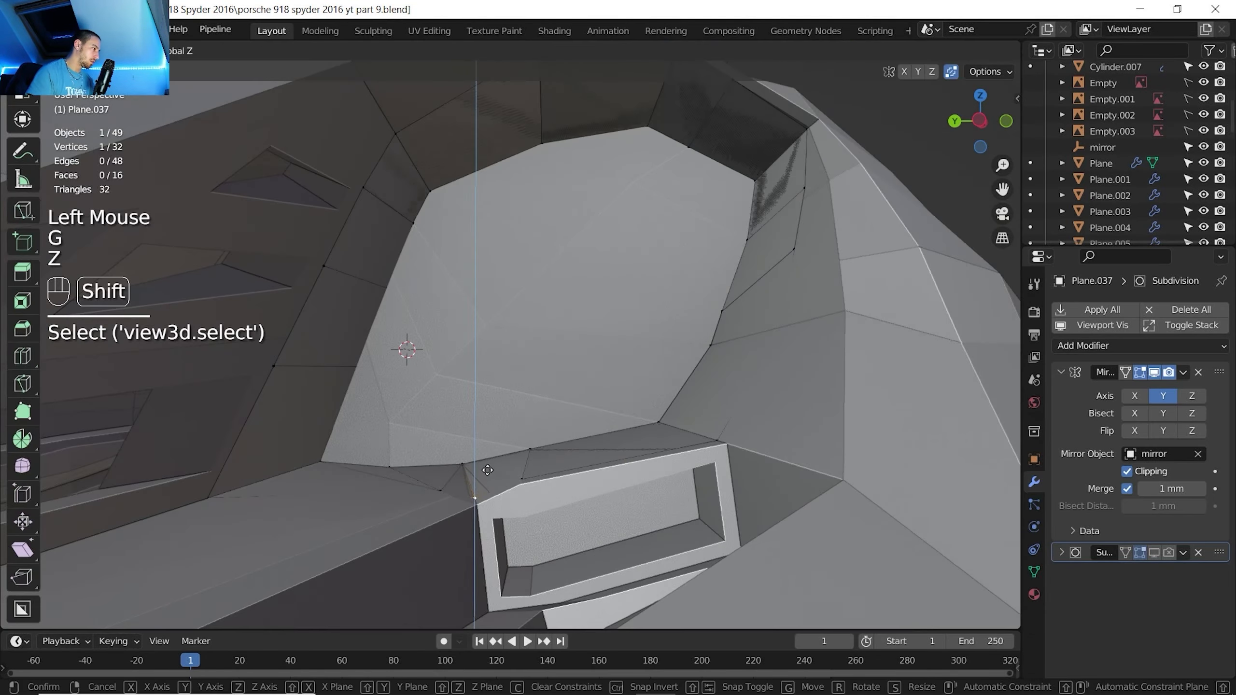
pyautogui.keyDown('shift'); pyautogui.click(486, 380); pyautogui.keyUp('shift')
pyautogui.scroll(-2, 484, 385)
pyautogui.moveTo(484, 385); pyautogui.dragTo(535, 462, button='middle')
pyautogui.press('Tab')
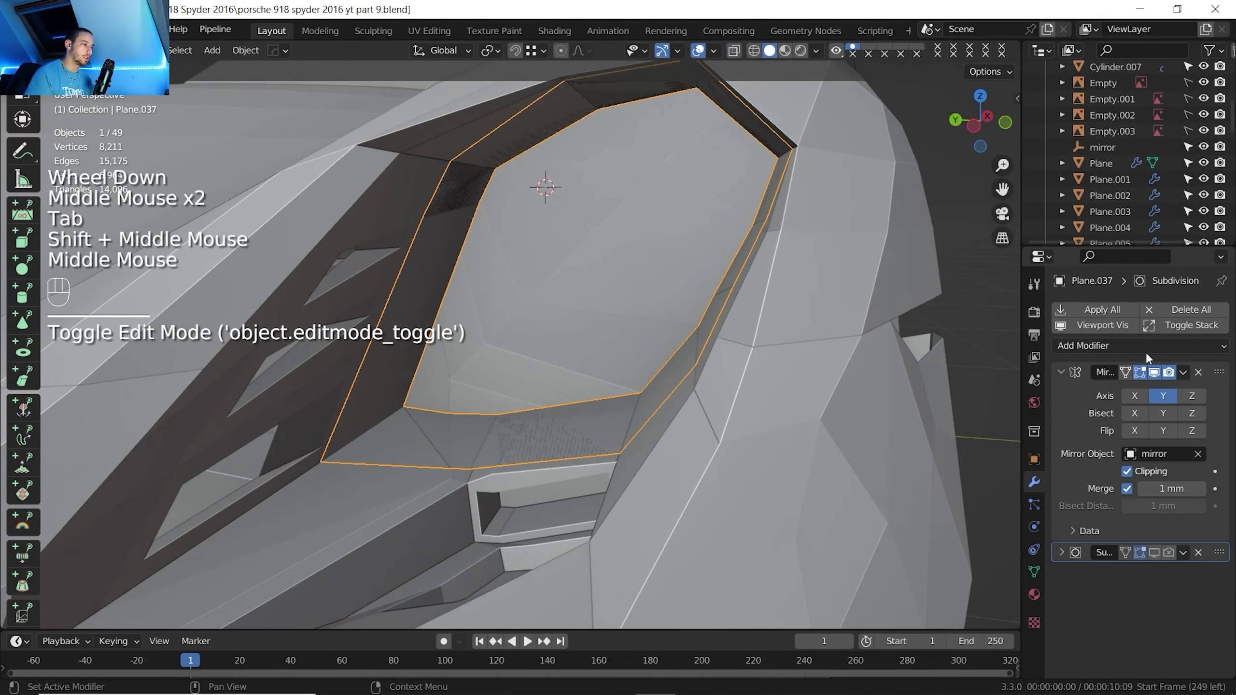
# Add a Solidify modifier to the lining with 10 mm thickness, trying Even Thickness and leaving it off
pyautogui.click(1145, 352)
pyautogui.click(901, 596)
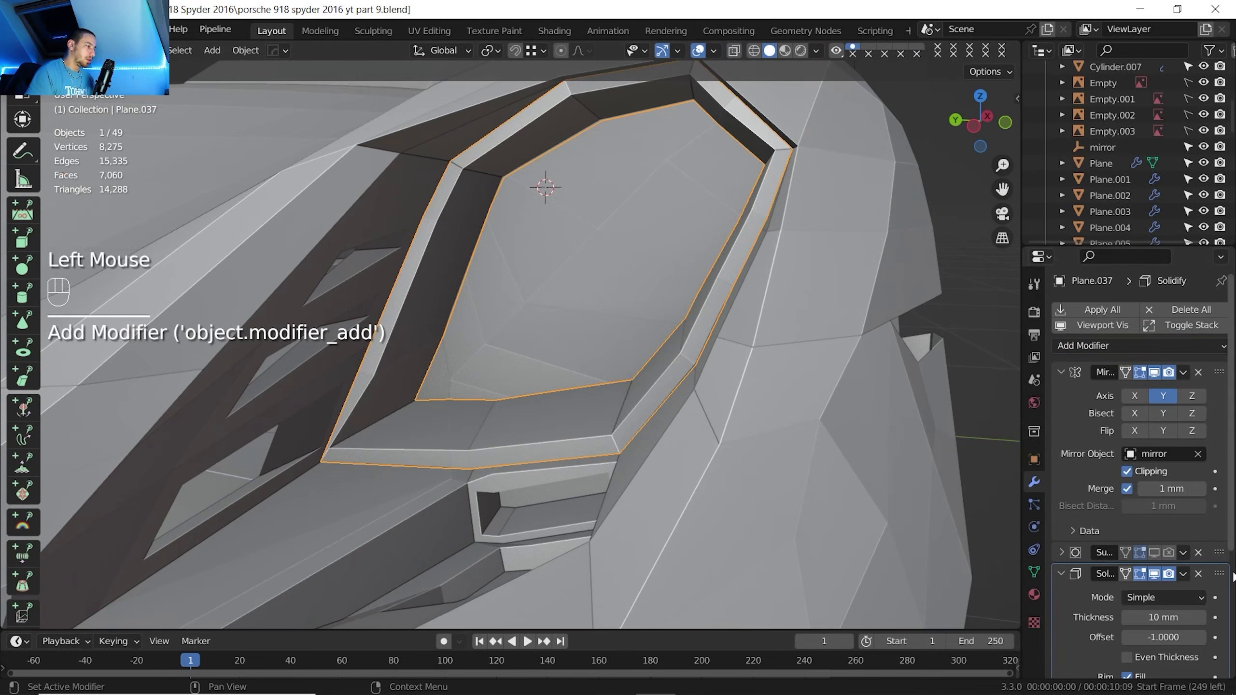
pyautogui.click(1128, 658)
pyautogui.click(1127, 658)
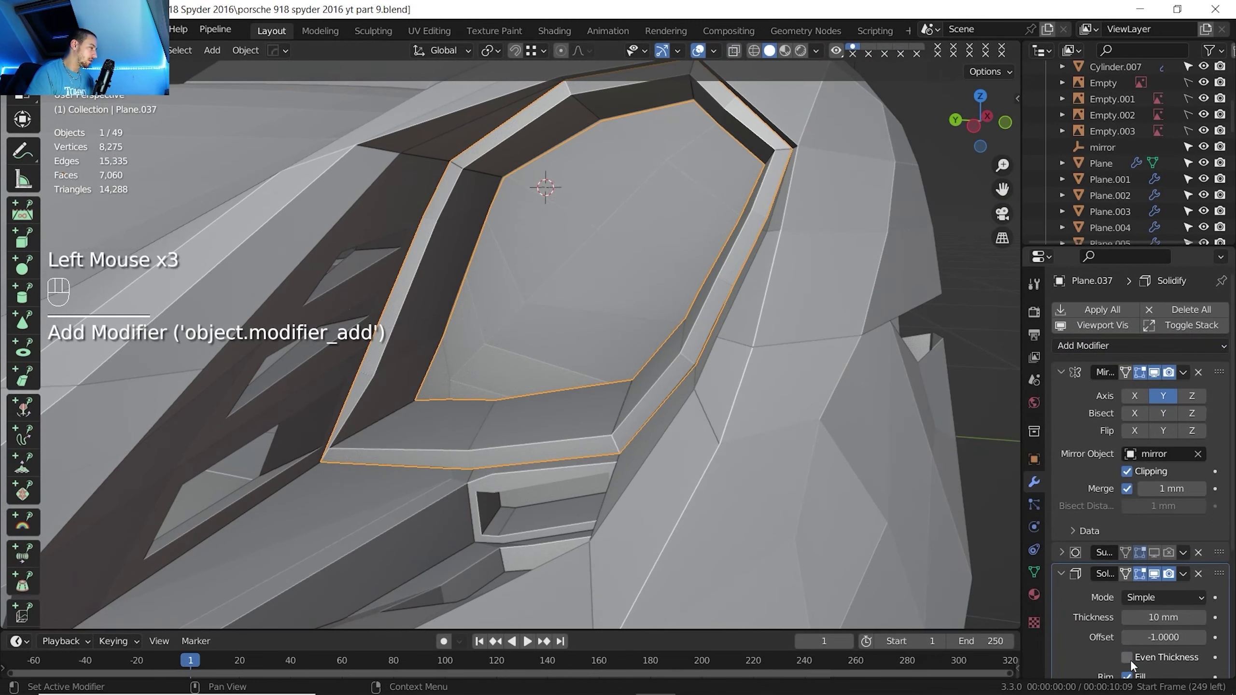
pyautogui.scroll(-1, 375, 415)
pyautogui.moveTo(360, 424); pyautogui.dragTo(426, 388, button='middle')
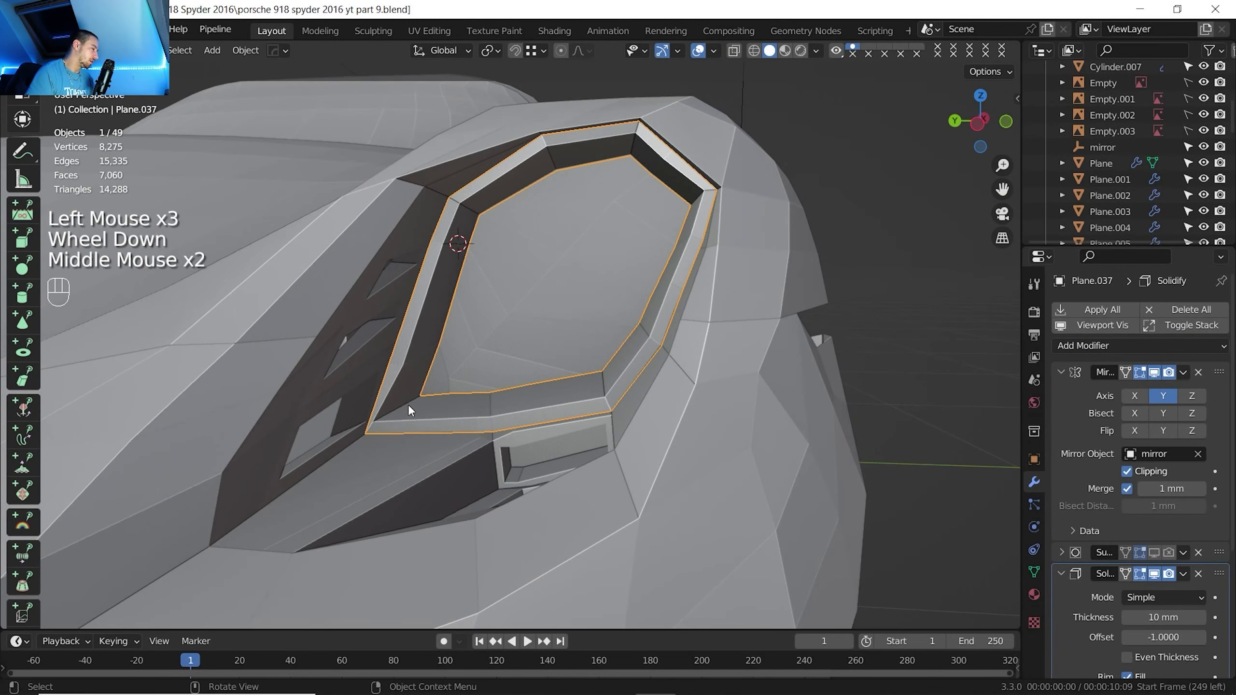
# Show face orientation and flip the normals of the whole recess mesh
pyautogui.click(714, 51)
pyautogui.click(613, 337)
pyautogui.click(380, 477)
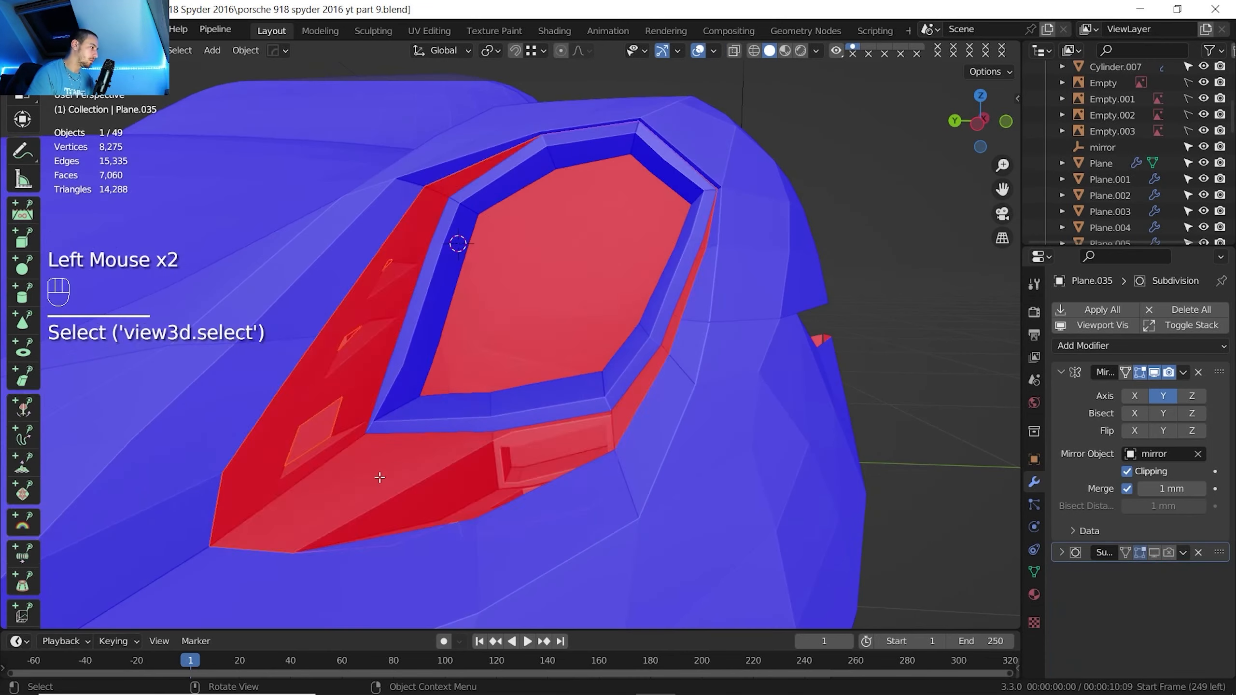
pyautogui.press('Tab')
pyautogui.press('a')
pyautogui.press('a')
pyautogui.hotkey('alt', 'n')
pyautogui.press('Tab')
# Select the lining ring and apply its Solidify modifier
pyautogui.scroll(-2, 373, 403)
pyautogui.moveTo(372, 404); pyautogui.dragTo(407, 413, button='middle')
pyautogui.scroll(1, 464, 384)
pyautogui.click(436, 314)
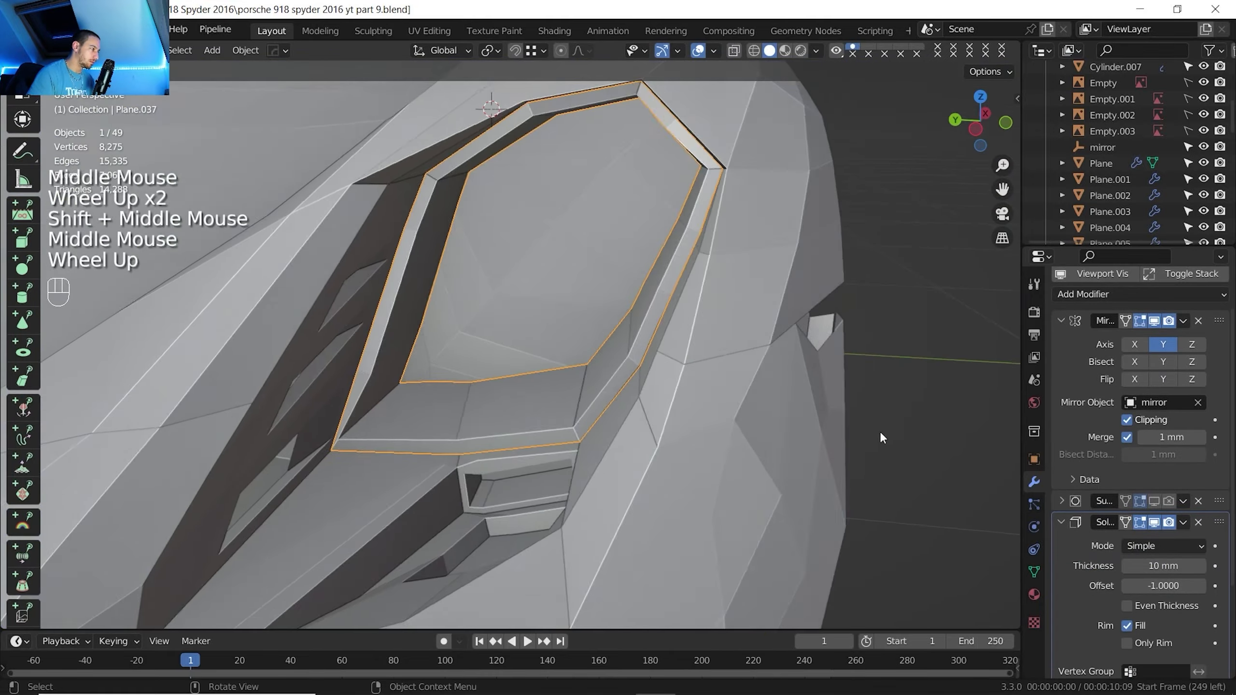
pyautogui.moveTo(878, 432); pyautogui.dragTo(705, 350, button='middle')
pyautogui.scroll(-3, 1116, 604)
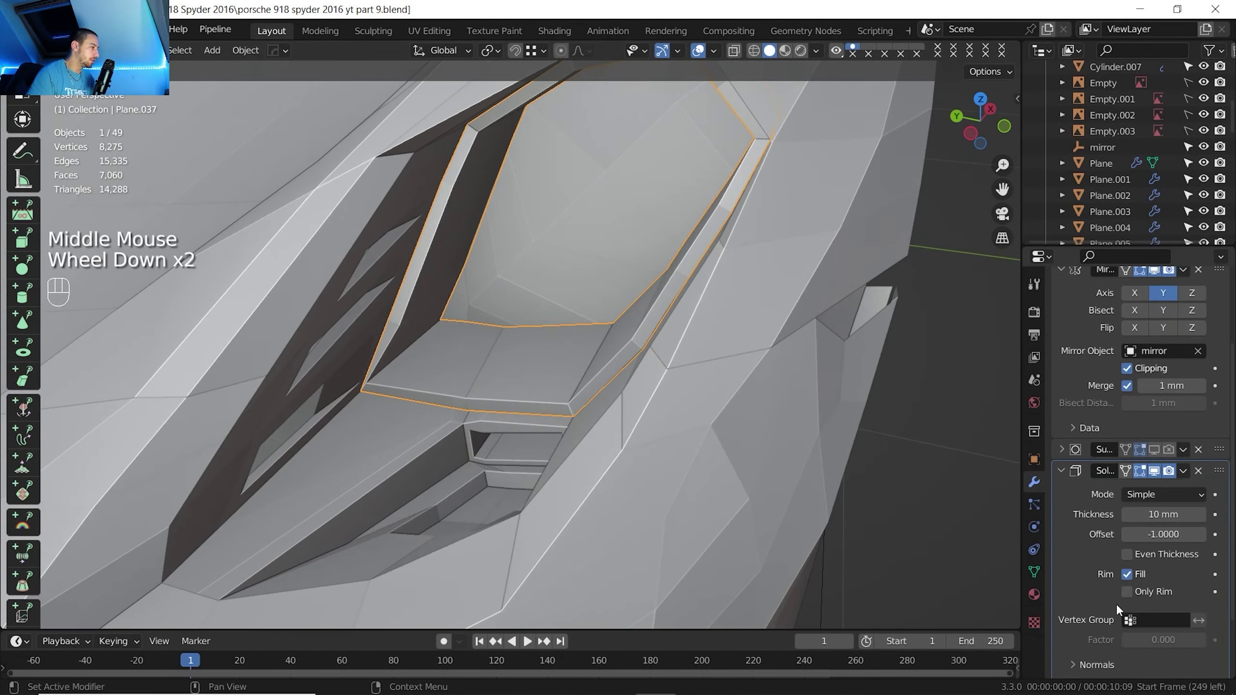
pyautogui.scroll(2, 1124, 575)
pyautogui.click(1183, 521)
pyautogui.click(1137, 542)
pyautogui.keyDown('shift'); pyautogui.moveTo(617, 411); pyautogui.dragTo(616, 458, button='middle'); pyautogui.keyUp('shift')
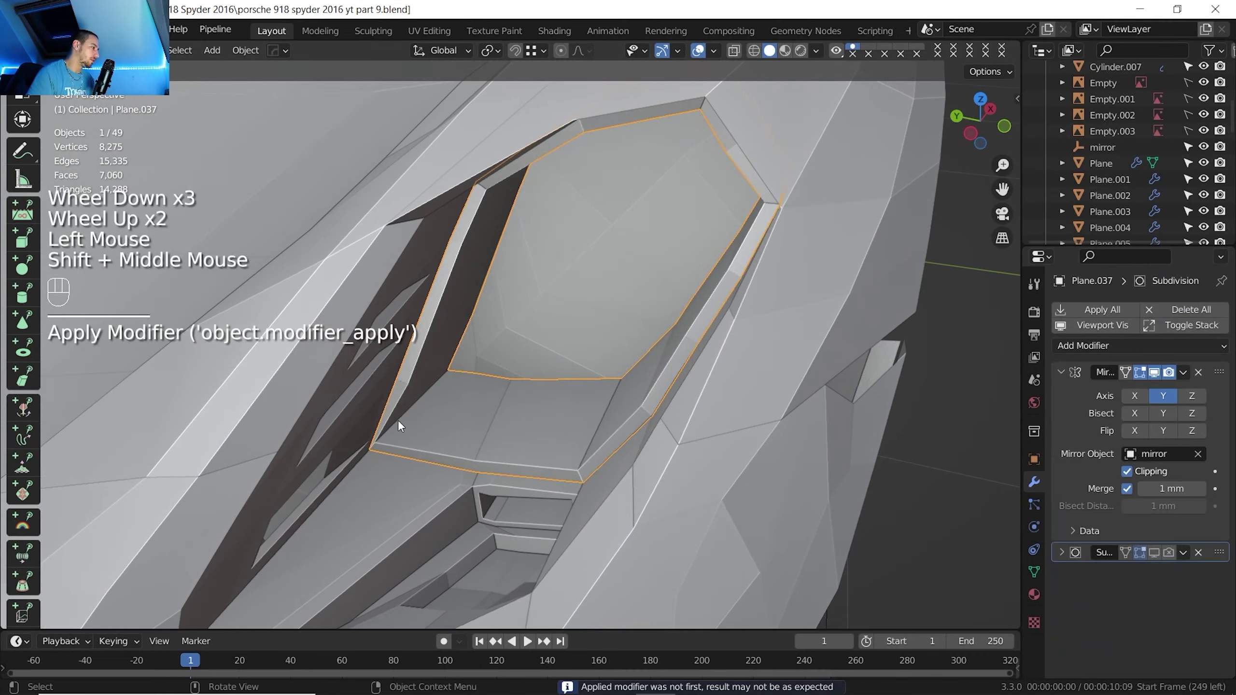
# Slide the vertex at the lower inner corner of the thickened lining's front rim along its edge
pyautogui.press('Tab')
pyautogui.moveTo(398, 419); pyautogui.dragTo(392, 420, button='middle')
pyautogui.scroll(1, 392, 420)
pyautogui.press('2')
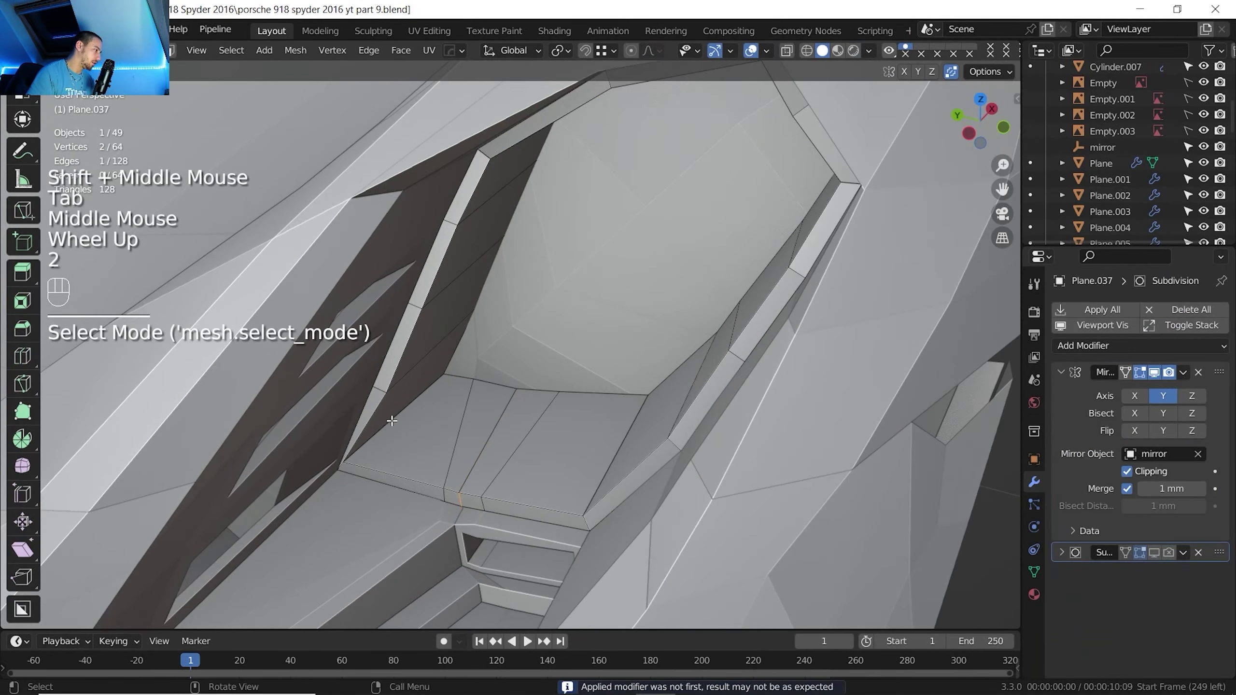
pyautogui.press('1')
pyautogui.click(352, 457)
pyautogui.moveTo(351, 458); pyautogui.dragTo(438, 438, button='middle')
pyautogui.press('g')
pyautogui.press('g')
pyautogui.click(411, 457)
pyautogui.scroll(-1, 438, 438)
pyautogui.scroll(1, 487, 389)
# Relax the inner edge path along the side of the lining's front rim with LoopTools
pyautogui.press('2')
pyautogui.click(496, 204)
pyautogui.keyDown('ctrl'); pyautogui.click(547, 401); pyautogui.keyUp('ctrl')
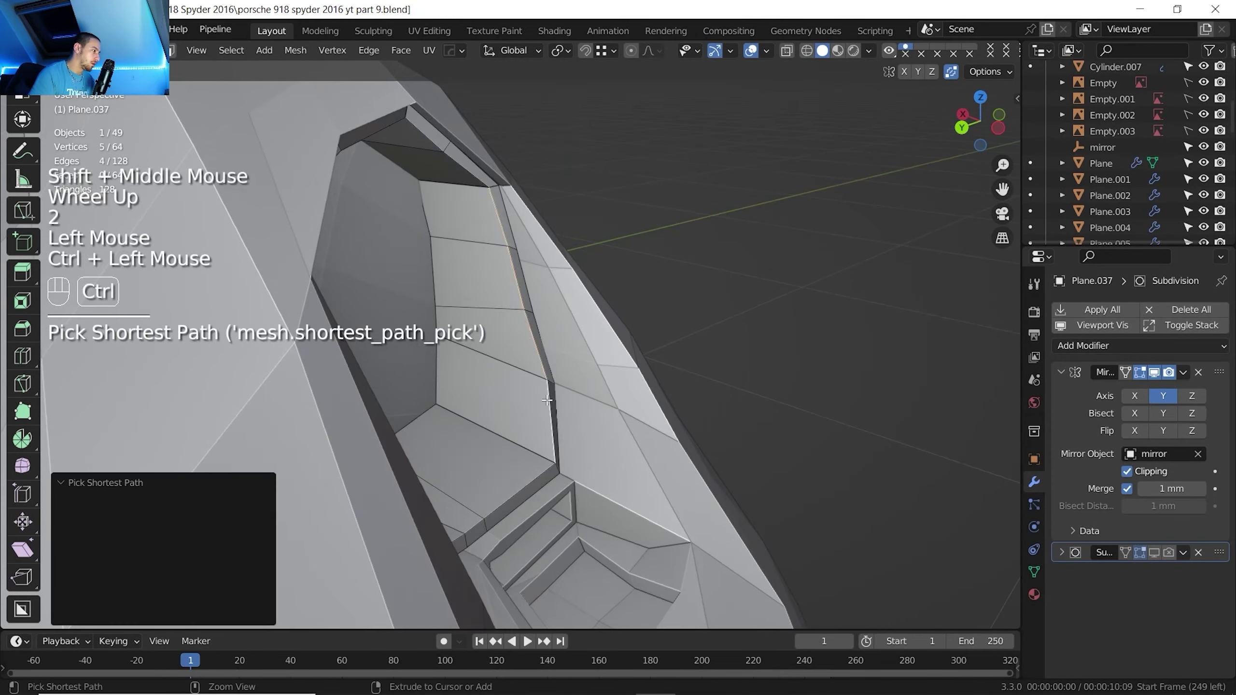
pyautogui.rightClick(547, 400)
pyautogui.moveTo(535, 112)
pyautogui.click(609, 207)
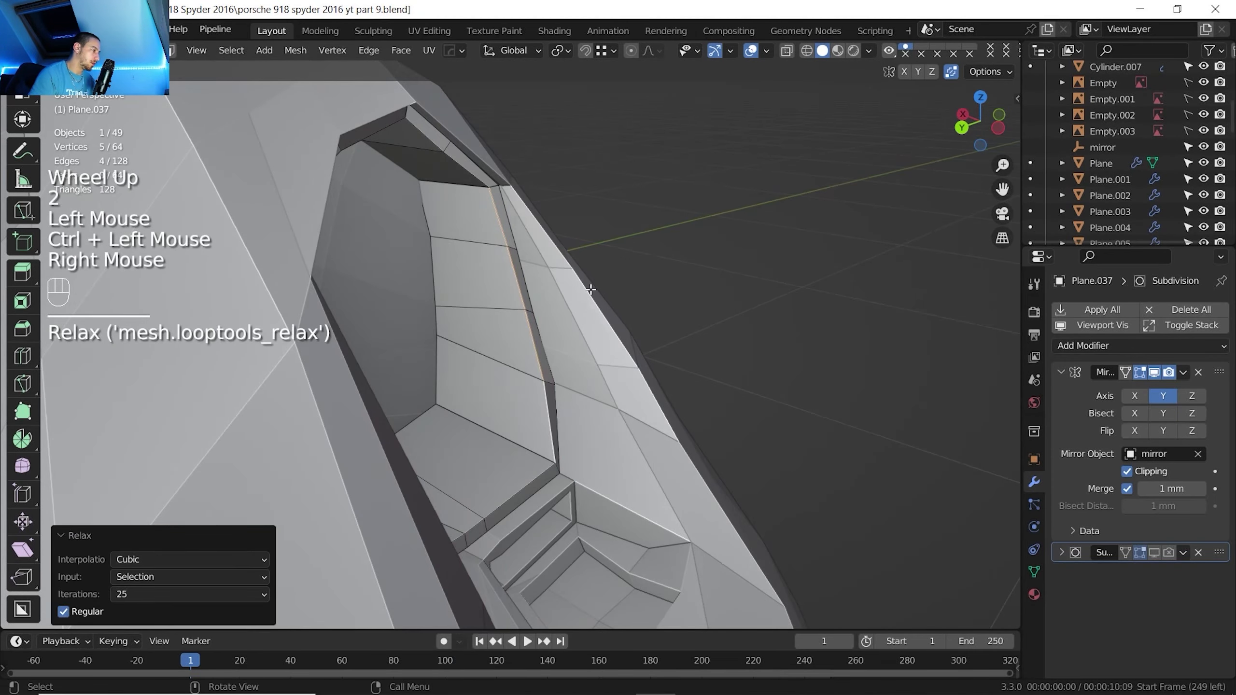
# Relax the outer edge path along the same side of the lining's front rim with LoopTools
pyautogui.click(516, 232)
pyautogui.keyDown('ctrl'); pyautogui.click(547, 397); pyautogui.keyUp('ctrl')
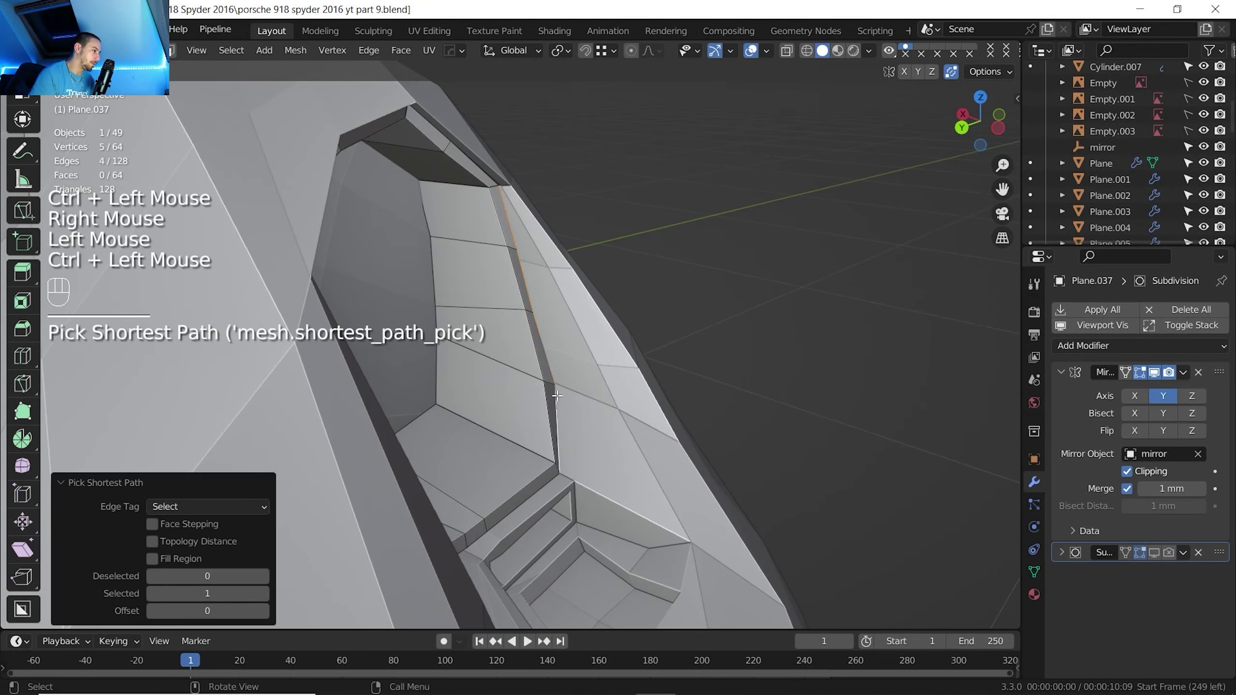
pyautogui.rightClick(546, 397)
pyautogui.moveTo(605, 111)
pyautogui.click(652, 205)
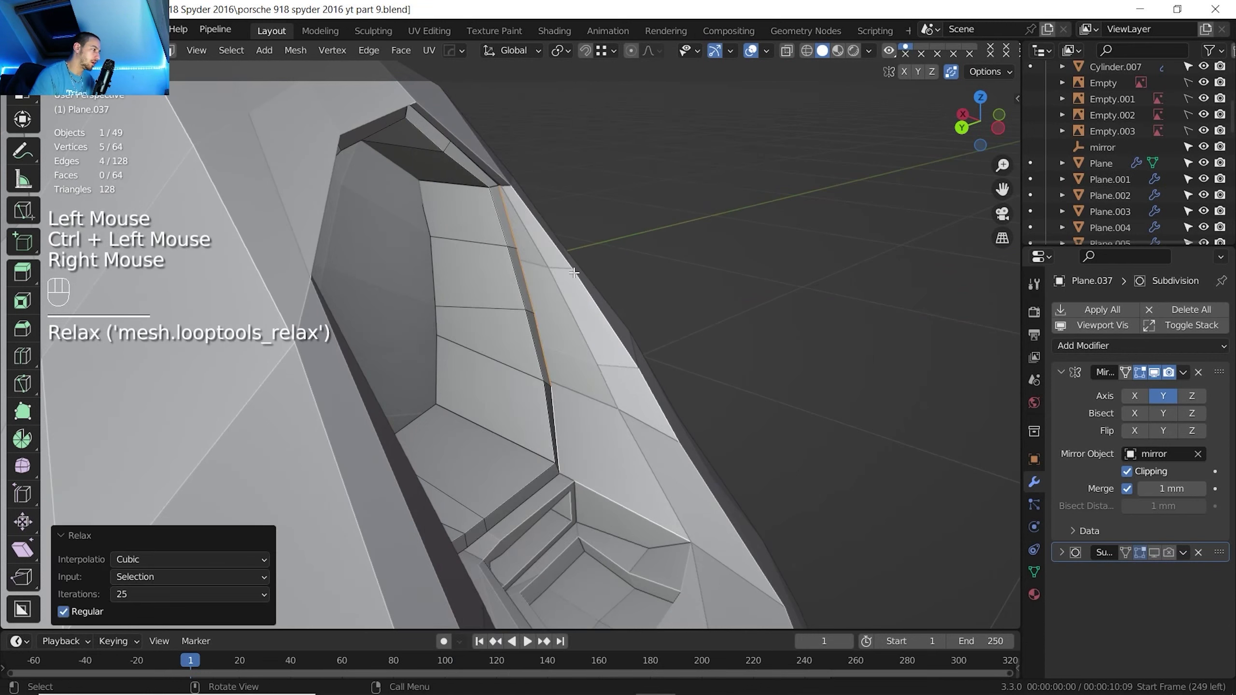
# Relax both edge paths along the hood-side stretch of the lining's front rim with LoopTools
pyautogui.scroll(-1, 535, 253)
pyautogui.moveTo(506, 273); pyautogui.dragTo(433, 273, button='middle')
pyautogui.scroll(2, 408, 257)
pyautogui.rightClick(391, 193)
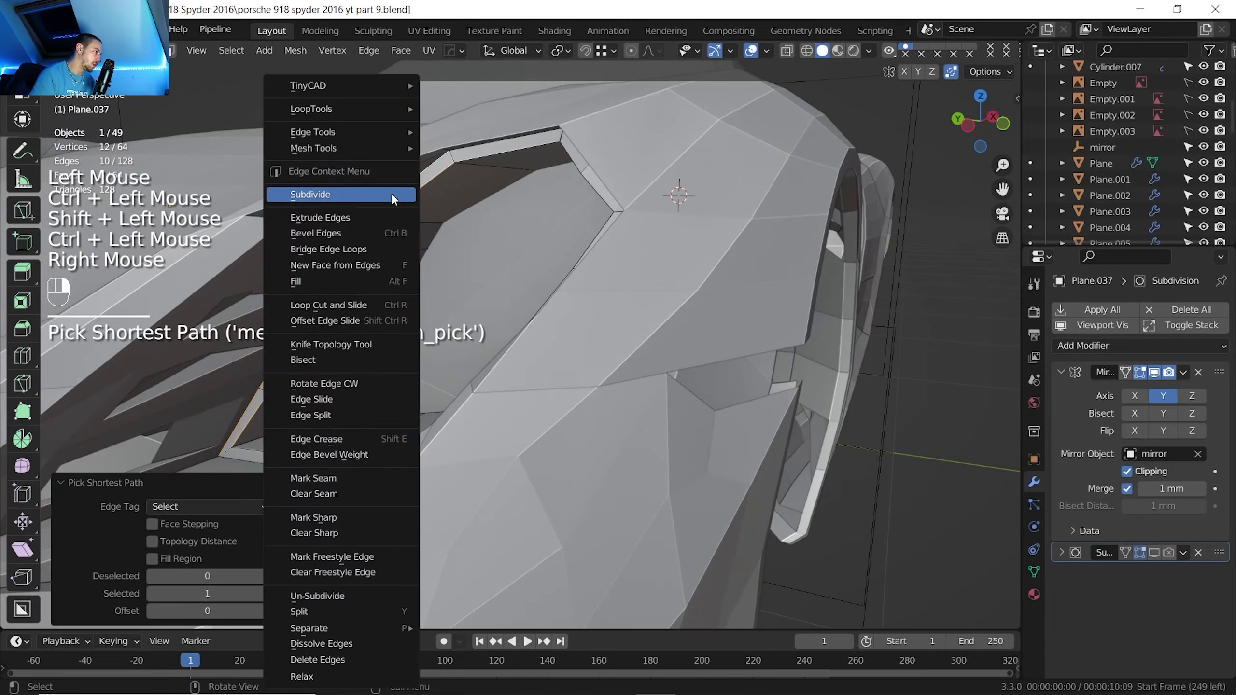
pyautogui.moveTo(392, 108)
pyautogui.click(456, 205)
# Relax the two lower front rim edge paths and the rear edge path of the lining's floor with LoopTools
pyautogui.scroll(-1, 457, 210)
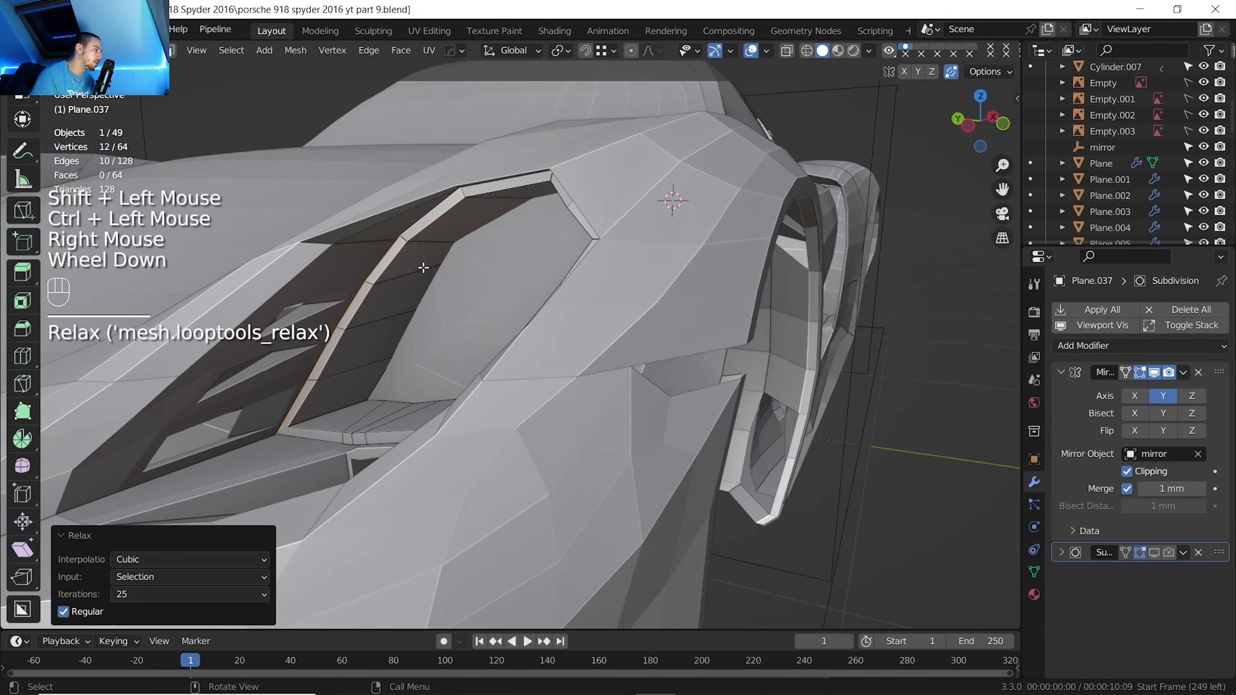
pyautogui.moveTo(456, 209); pyautogui.dragTo(440, 355, button='middle')
pyautogui.moveTo(440, 355); pyautogui.dragTo(459, 401, button='middle')
pyautogui.scroll(1, 459, 401)
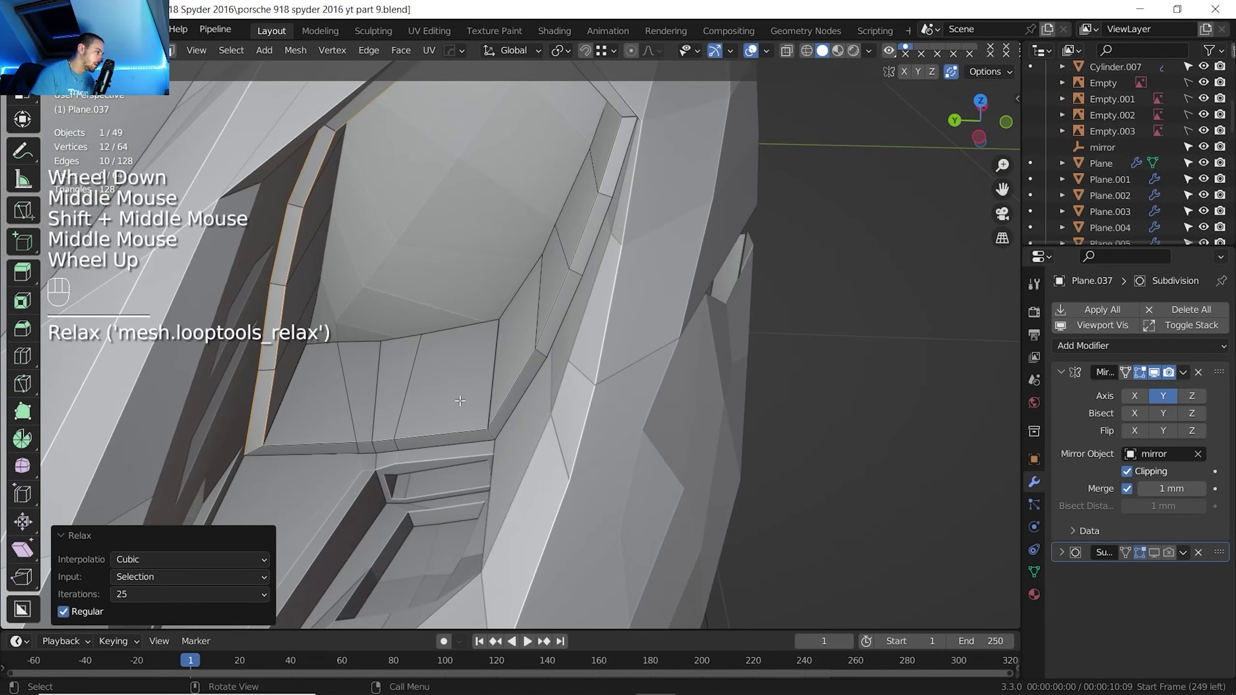
pyautogui.click(327, 443)
pyautogui.keyDown('ctrl'); pyautogui.click(440, 434); pyautogui.keyUp('ctrl')
pyautogui.keyDown('shift'); pyautogui.click(330, 454); pyautogui.keyUp('shift')
pyautogui.keyDown('ctrl'); pyautogui.click(453, 445); pyautogui.keyUp('ctrl')
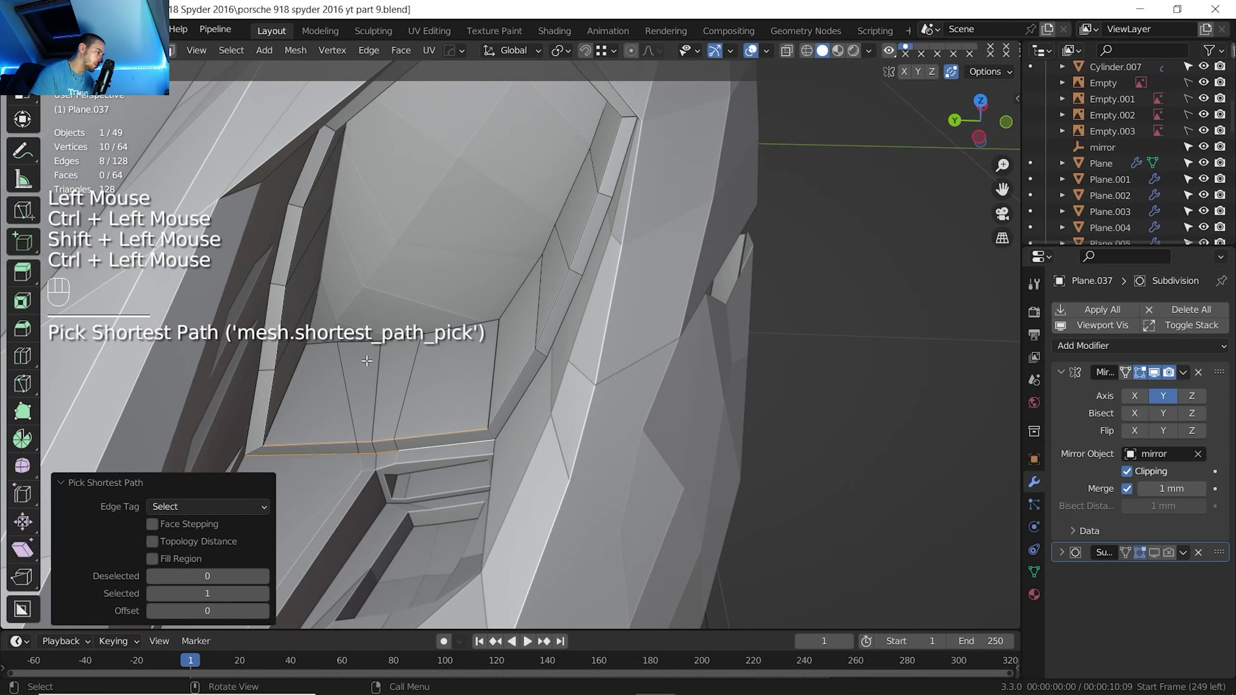
pyautogui.keyDown('shift'); pyautogui.click(330, 343); pyautogui.keyUp('shift')
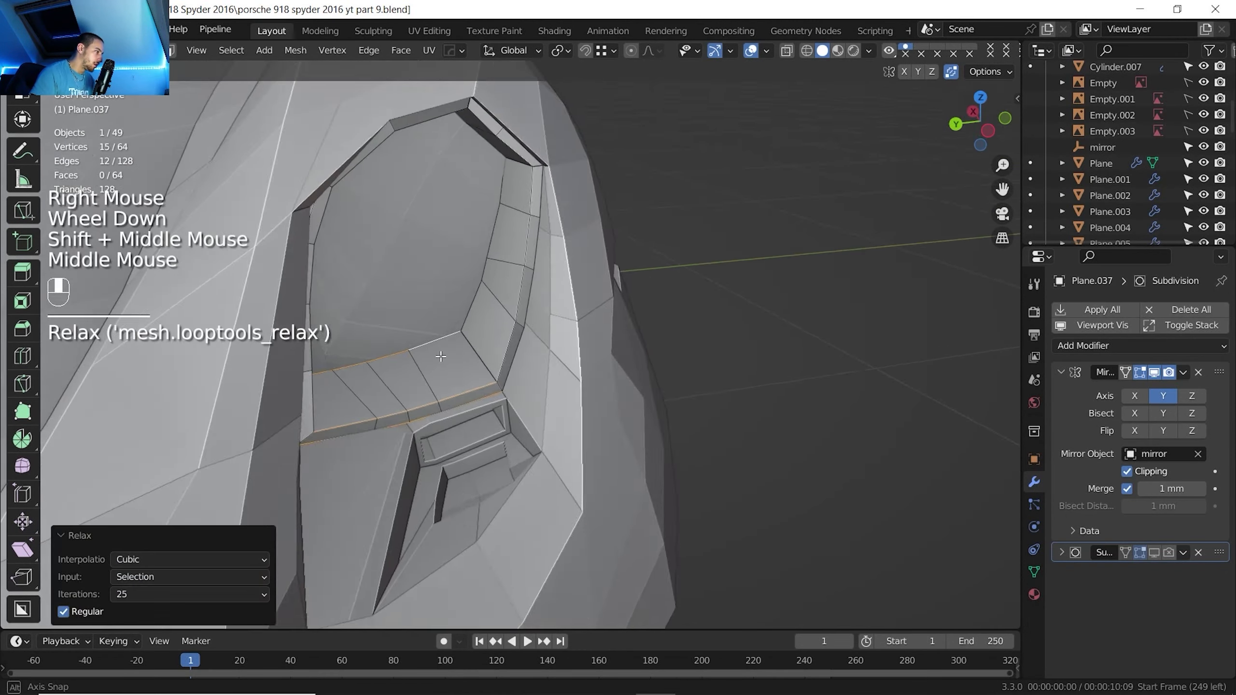
# Add one centred edge loop around the front rim face of the lining
pyautogui.scroll(2, 473, 335)
pyautogui.moveTo(441, 355); pyautogui.dragTo(510, 405, button='middle')
pyautogui.keyDown('shift'); pyautogui.scroll(-1, 509, 404); pyautogui.keyUp('shift')
pyautogui.scroll(1, 559, 397)
pyautogui.hotkey('ctrl', 'r')
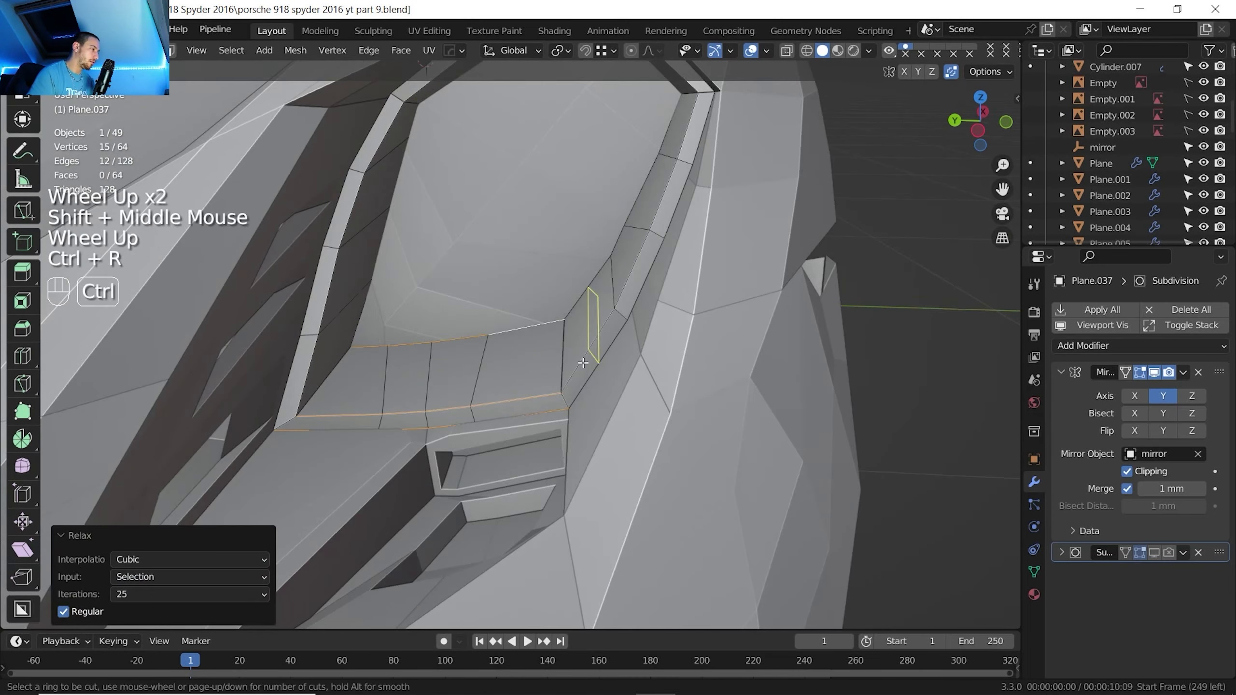
pyautogui.click(561, 397)
pyautogui.rightClick(561, 403)
# Move the new centre loop of the front rim slightly along the X axis
pyautogui.moveTo(560, 403); pyautogui.dragTo(524, 403, button='middle')
pyautogui.press('g')
pyautogui.press('x')
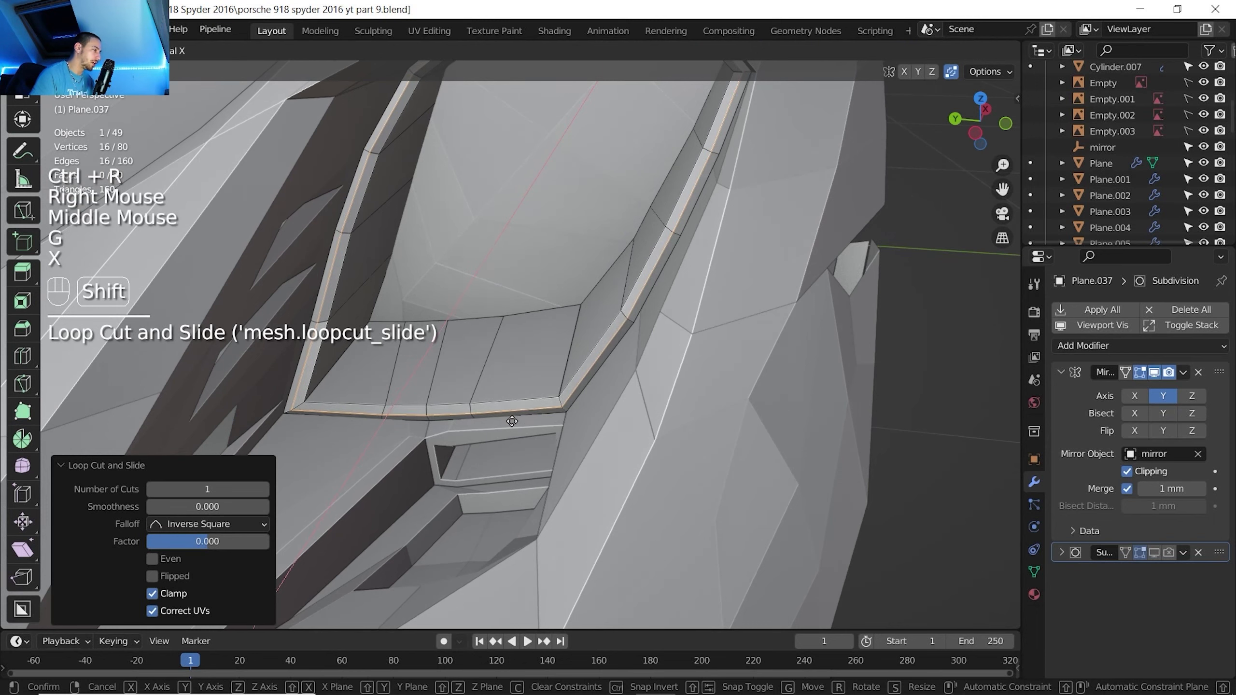
pyautogui.keyDown('shift'); pyautogui.click(510, 424); pyautogui.keyUp('shift')
pyautogui.keyDown('shift'); pyautogui.moveTo(510, 424); pyautogui.dragTo(655, 394, button='middle'); pyautogui.keyUp('shift')
# Set the lining's origin to its geometry and snap the 3D cursor to it
pyautogui.press('Tab')
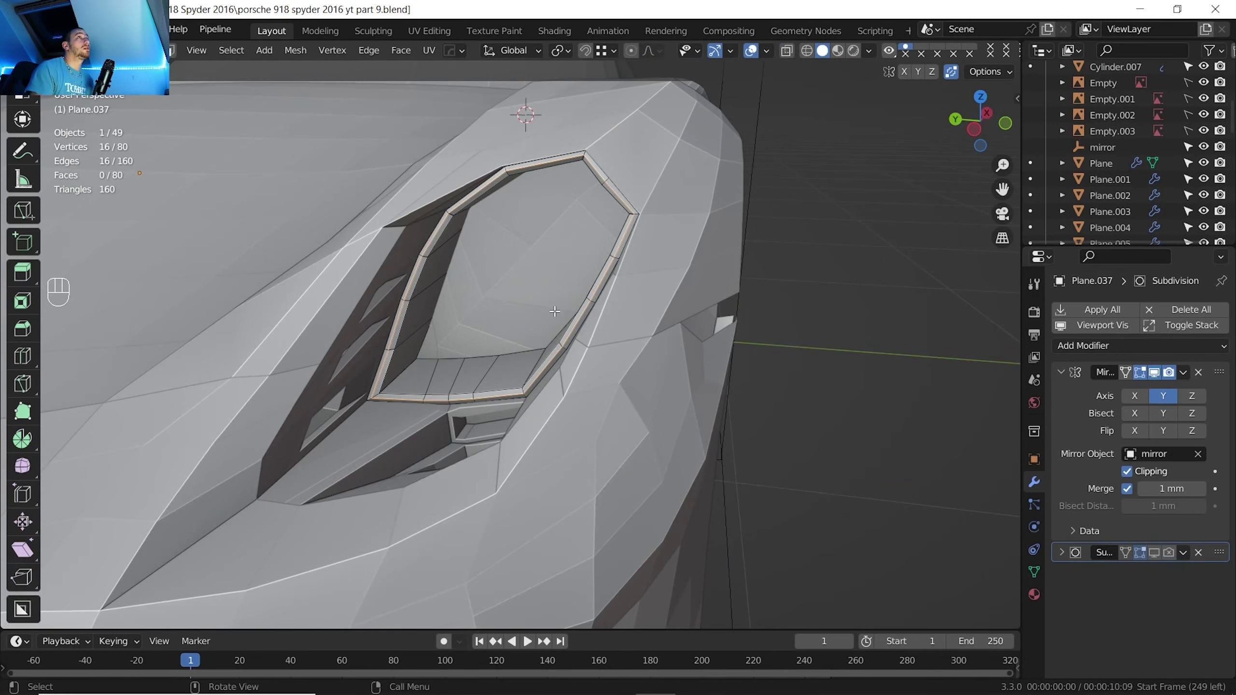
pyautogui.scroll(2, 554, 311)
pyautogui.scroll(-1, 555, 311)
pyautogui.press('Tab')
pyautogui.click(246, 51)
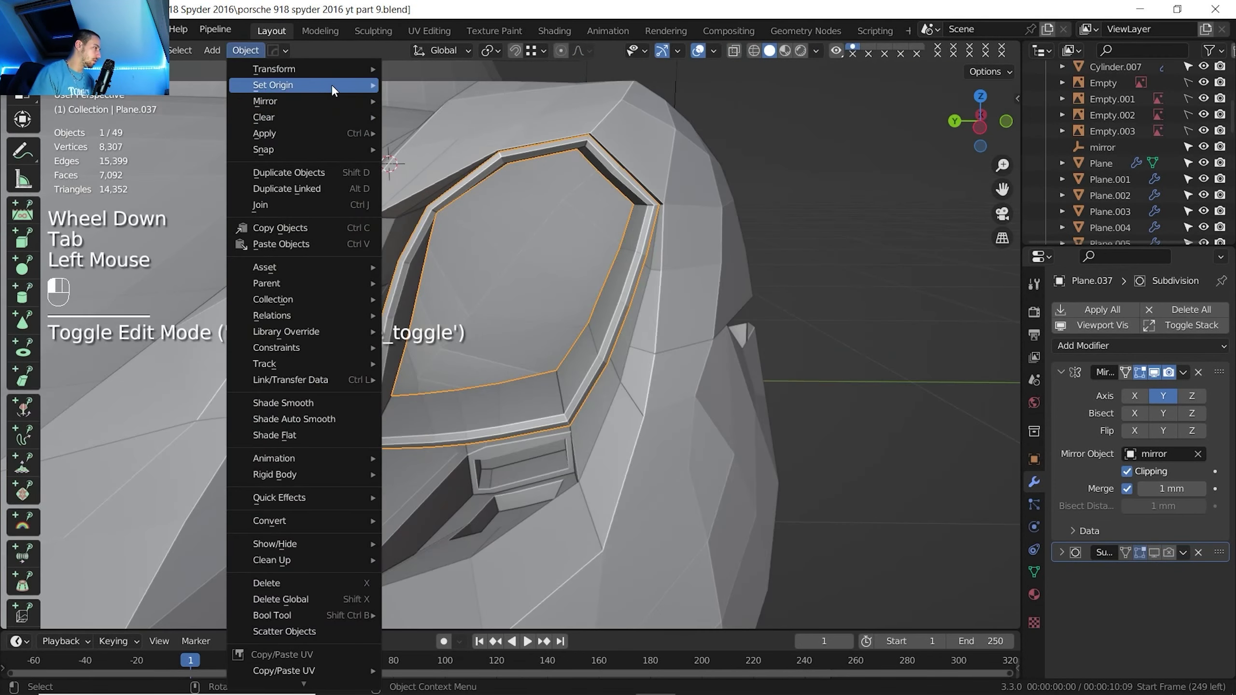
pyautogui.moveTo(331, 84)
pyautogui.click(430, 104)
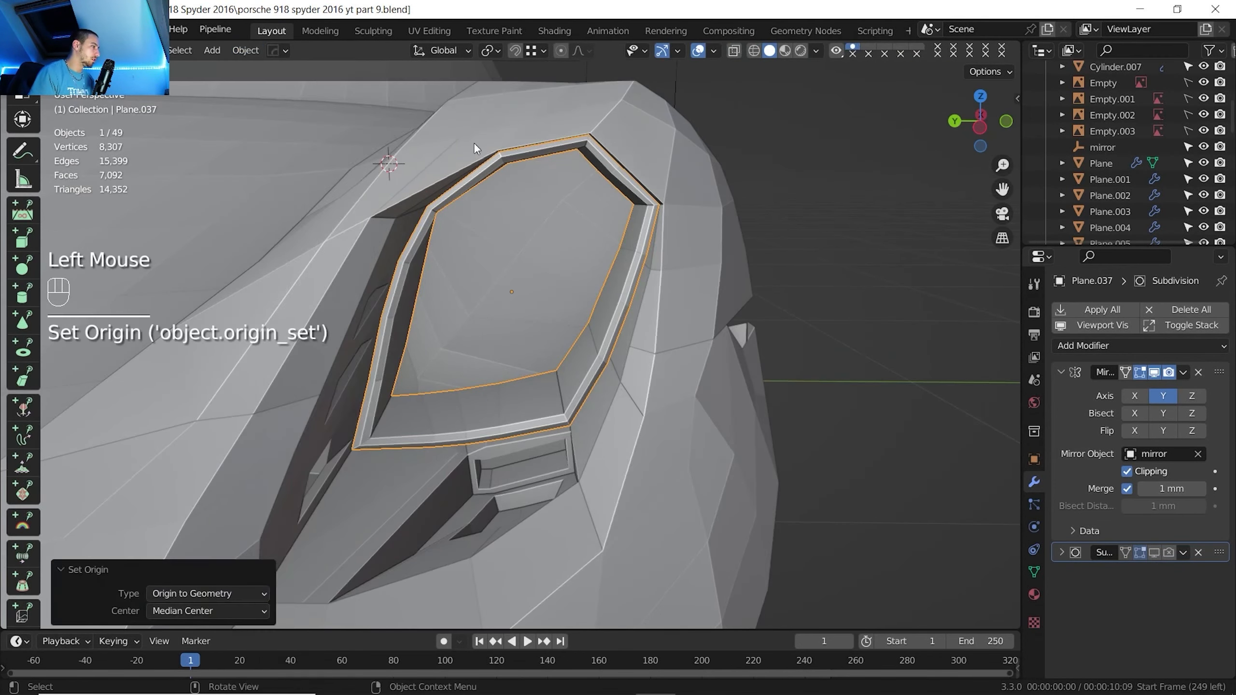
pyautogui.hotkey('shift', 's')
pyautogui.click(535, 438)
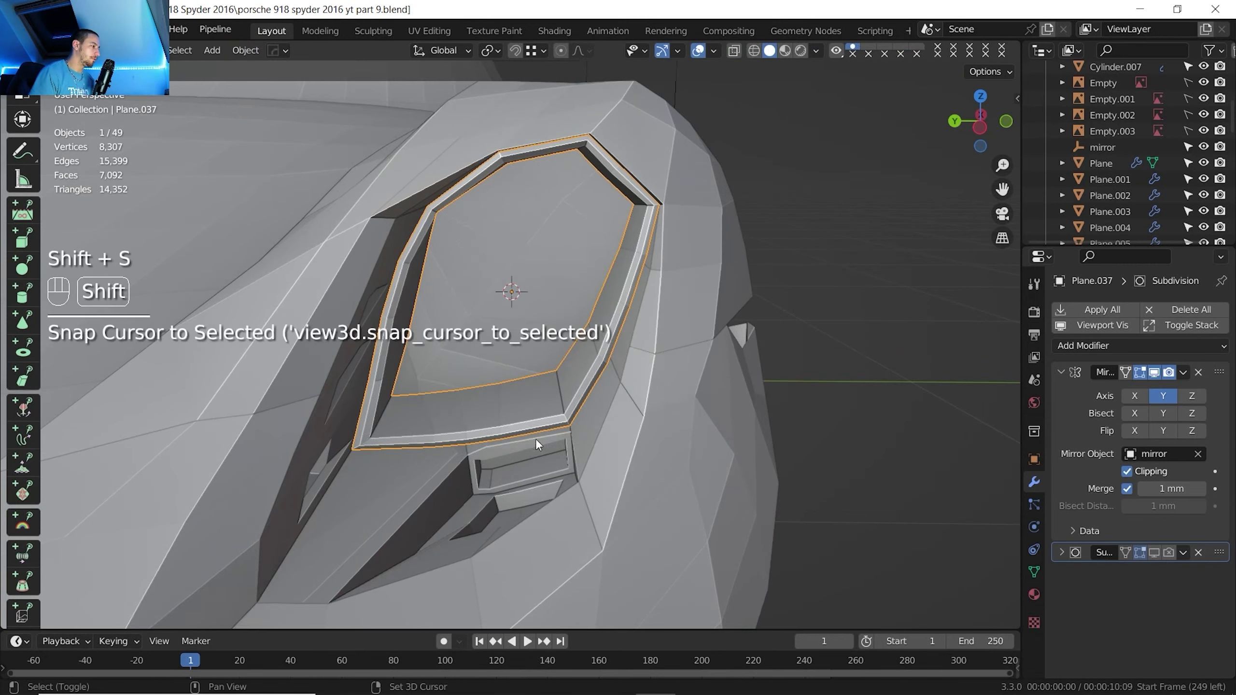
# Compare the lining with the front drawing and move the rim's upper inner corner vertices about 6.2 mm along Y
pyautogui.scroll(-4, 574, 309)
pyautogui.click(987, 125)
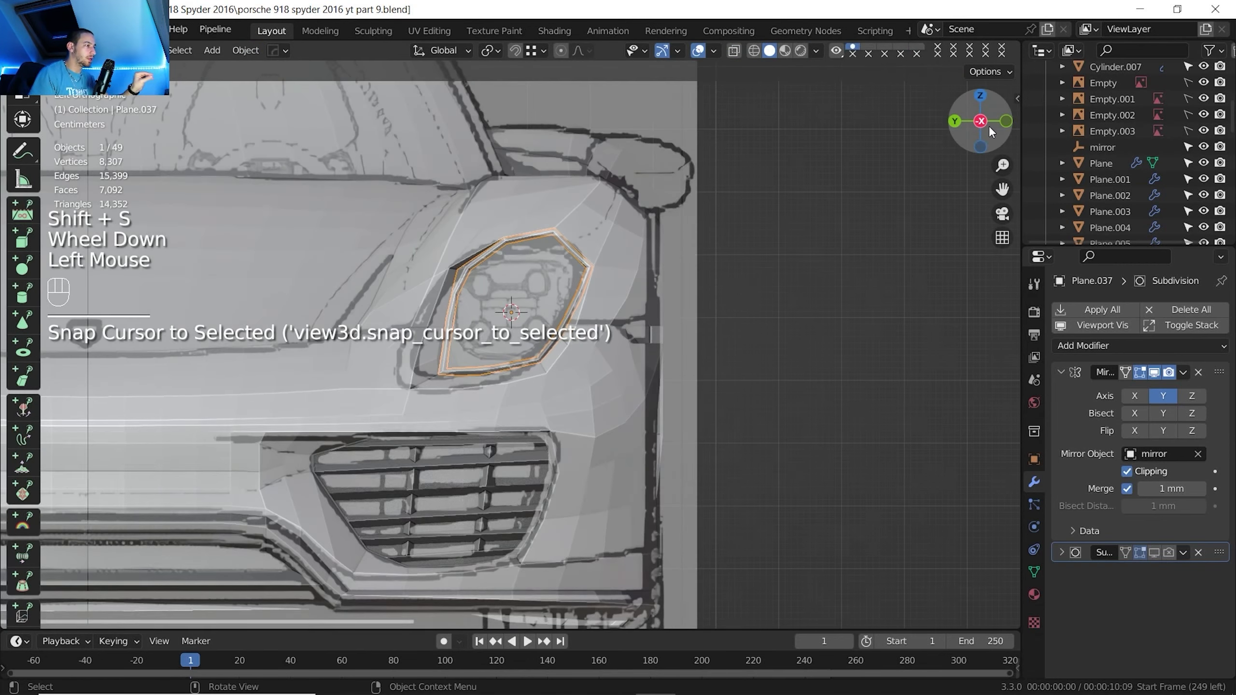
pyautogui.scroll(4, 523, 341)
pyautogui.moveTo(523, 341)
pyautogui.keyDown('shift'); pyautogui.mouseDown(button='middle')
pyautogui.moveTo(534, 314)
pyautogui.moveTo(533, 331)
pyautogui.mouseUp(button='middle'); pyautogui.keyUp('shift')
pyautogui.scroll(1, 533, 331)
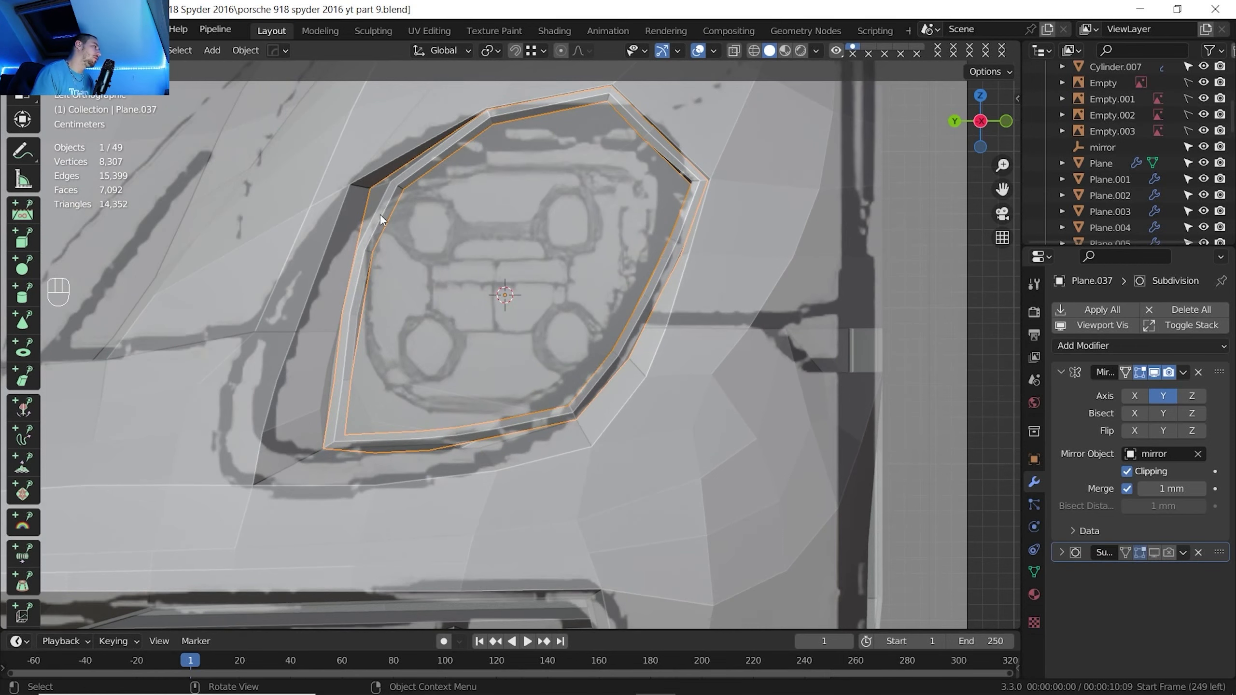
pyautogui.moveTo(403, 227)
pyautogui.mouseDown(button='middle')
pyautogui.moveTo(421, 255)
pyautogui.moveTo(403, 244)
pyautogui.mouseUp(button='middle')
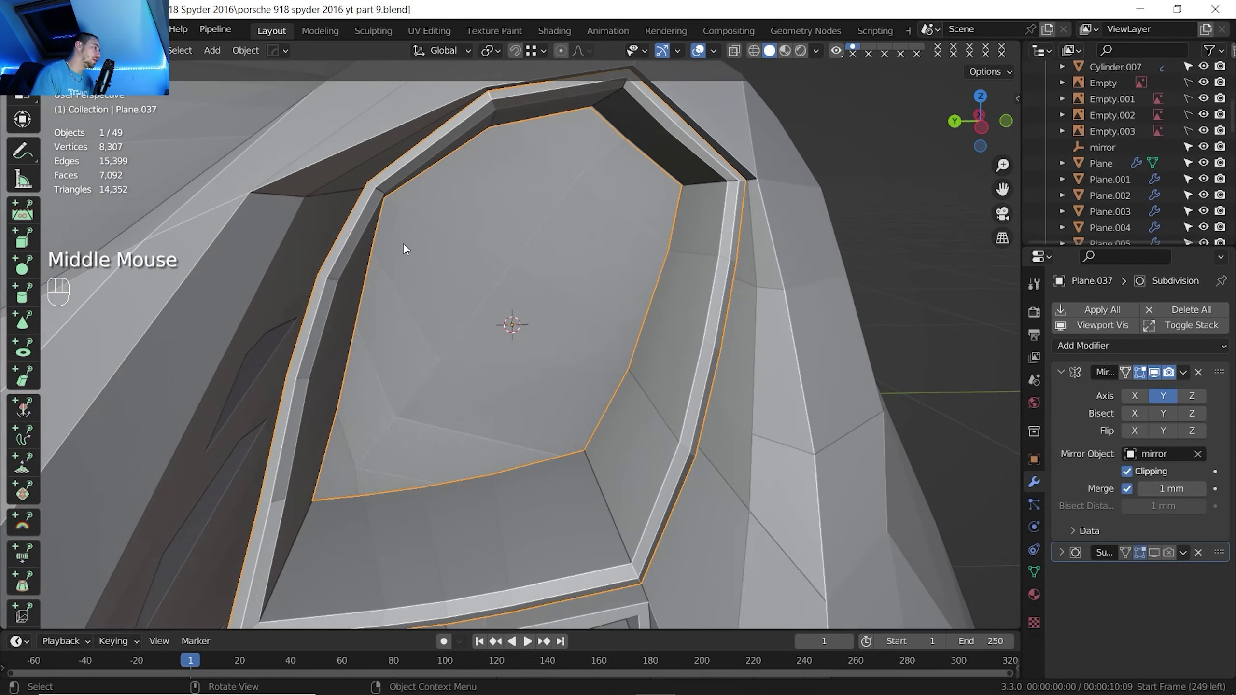
pyautogui.press('1')
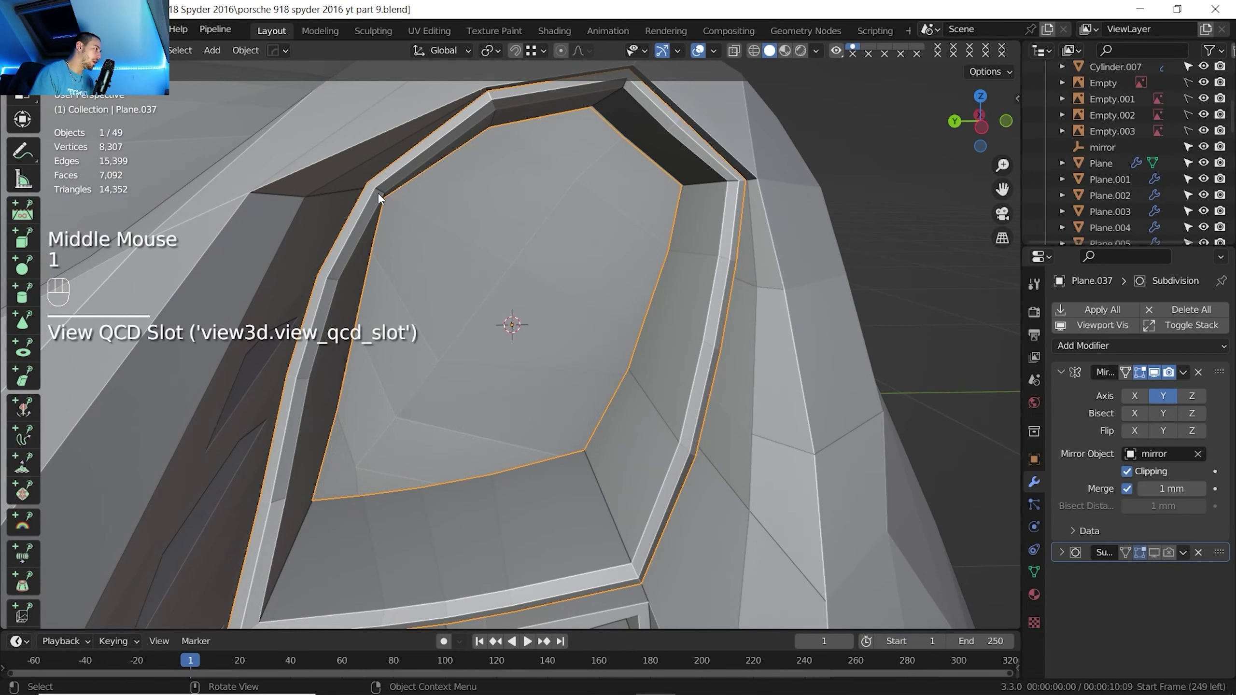
pyautogui.click(365, 184)
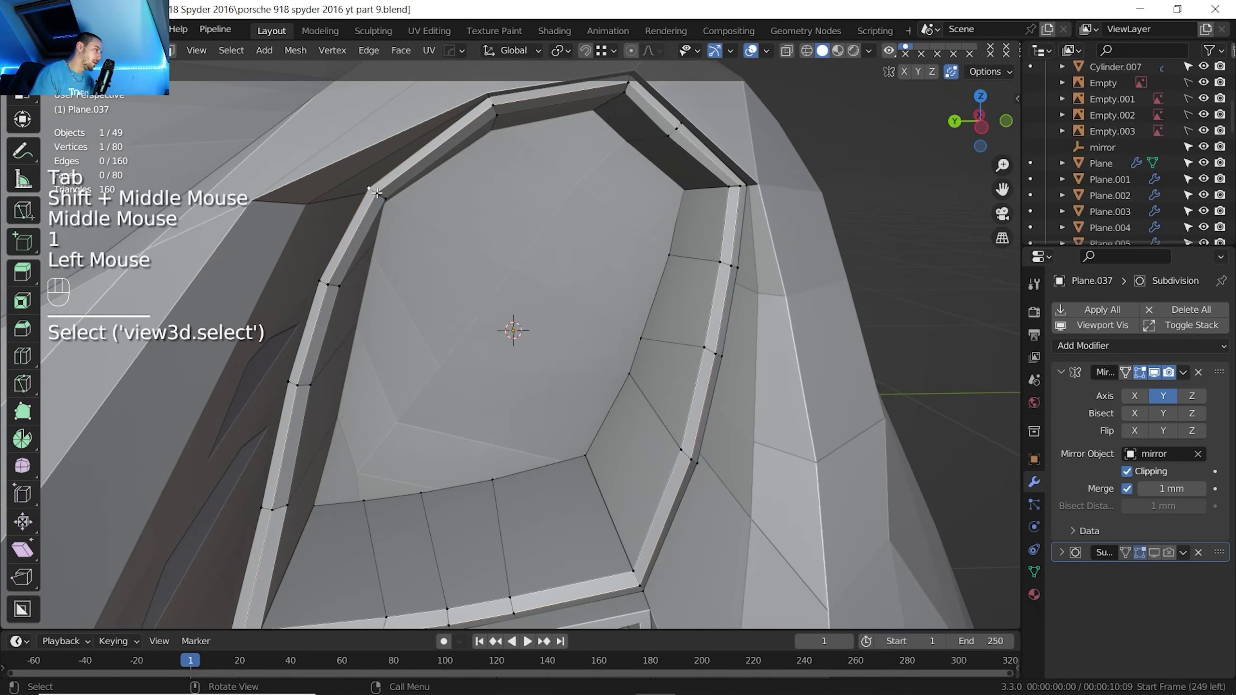
pyautogui.keyDown('ctrl'); pyautogui.click(381, 194); pyautogui.keyUp('ctrl')
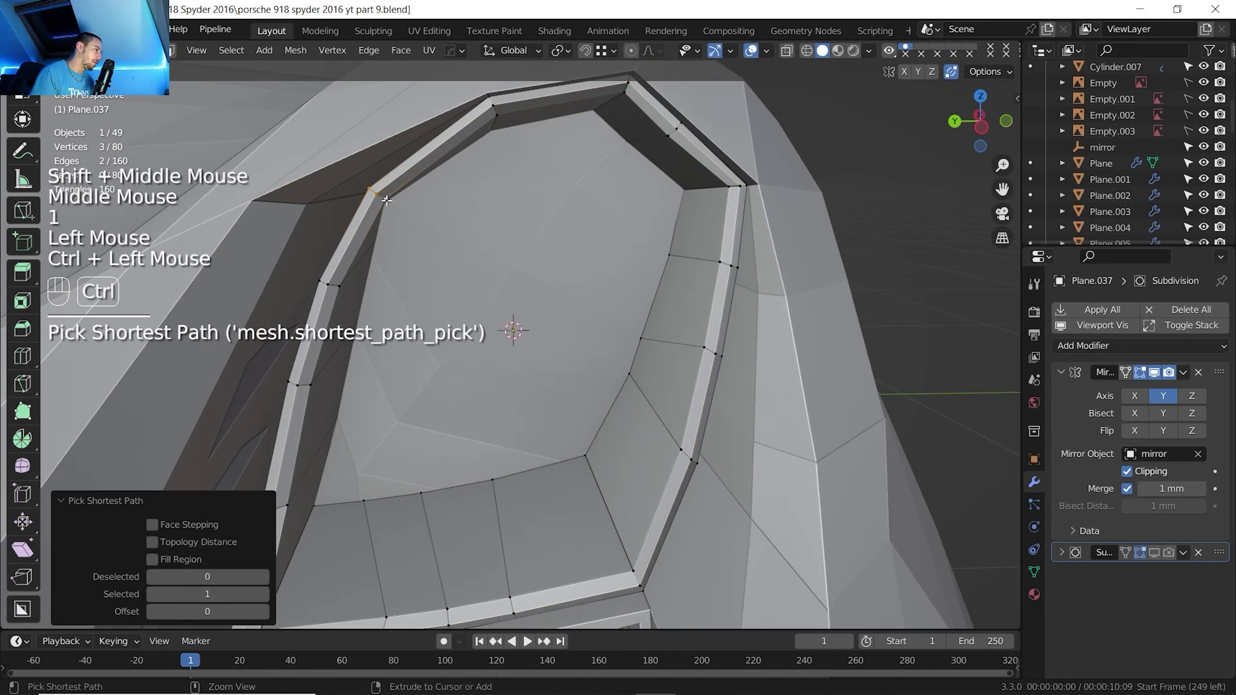
pyautogui.moveTo(381, 194); pyautogui.dragTo(408, 201, button='middle')
pyautogui.press('g')
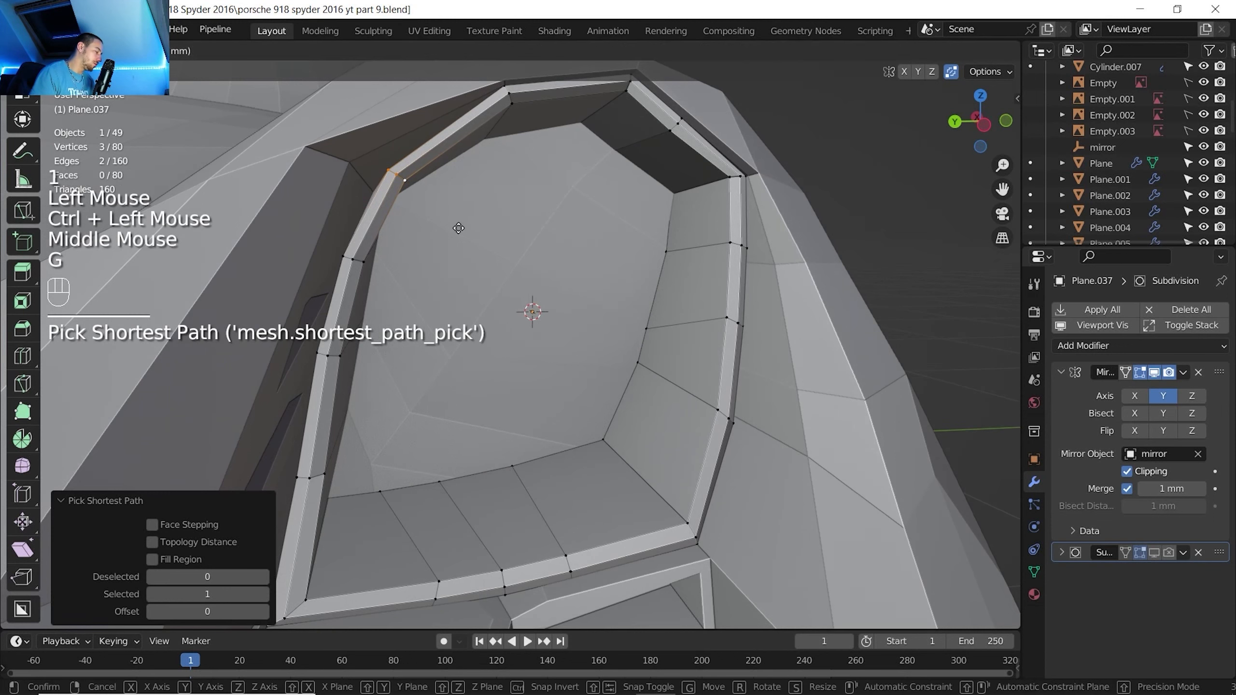
pyautogui.press('y')
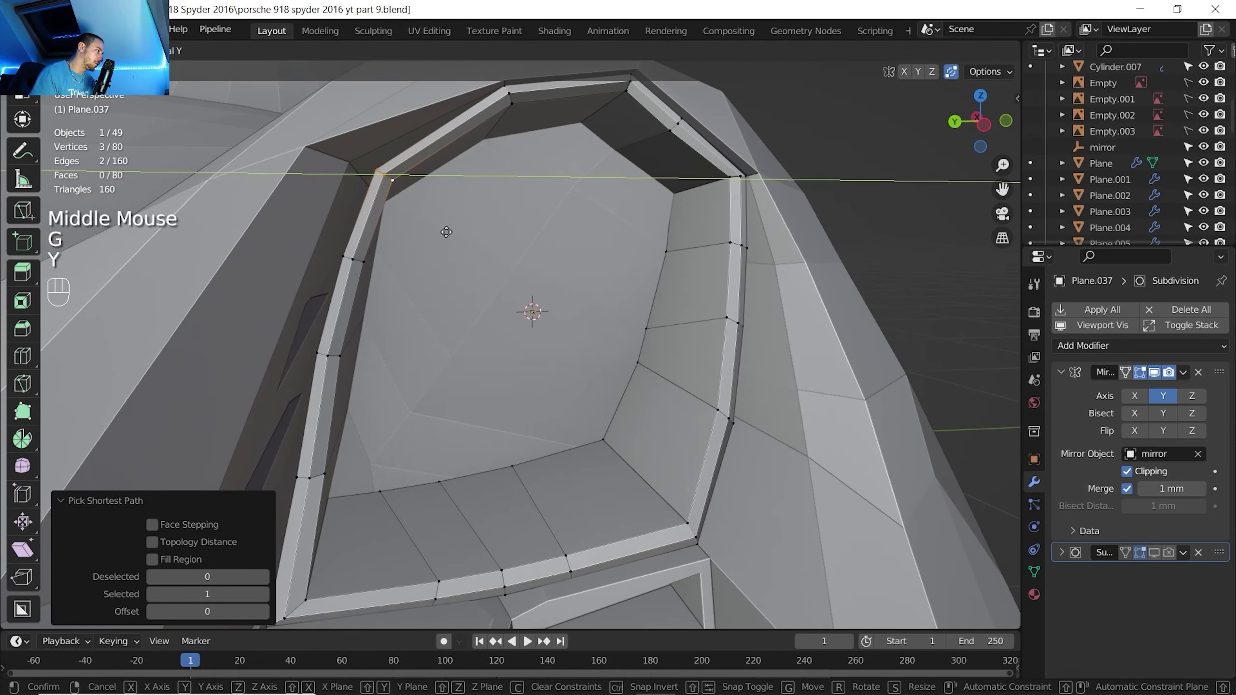
pyautogui.click(446, 232)
# Lower the same corner vertices about 8.8 mm along Z and fine-tune their position along Y and Z
pyautogui.press('g')
pyautogui.press('z')
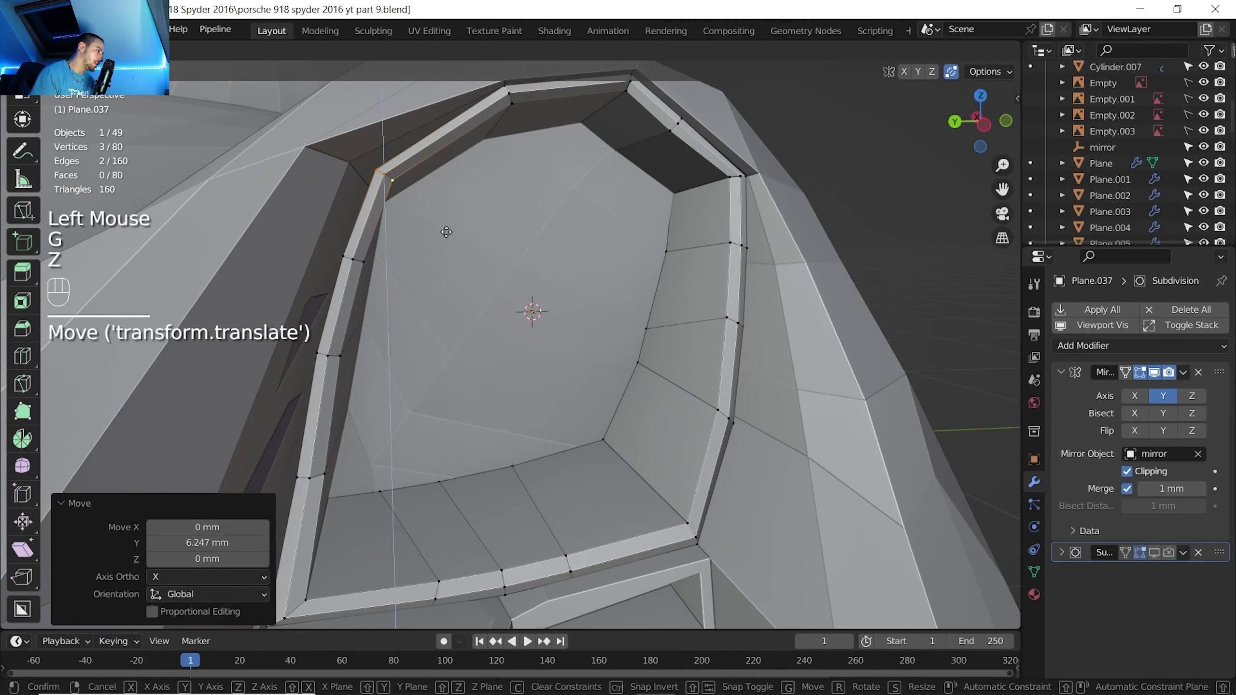
pyautogui.click(443, 249)
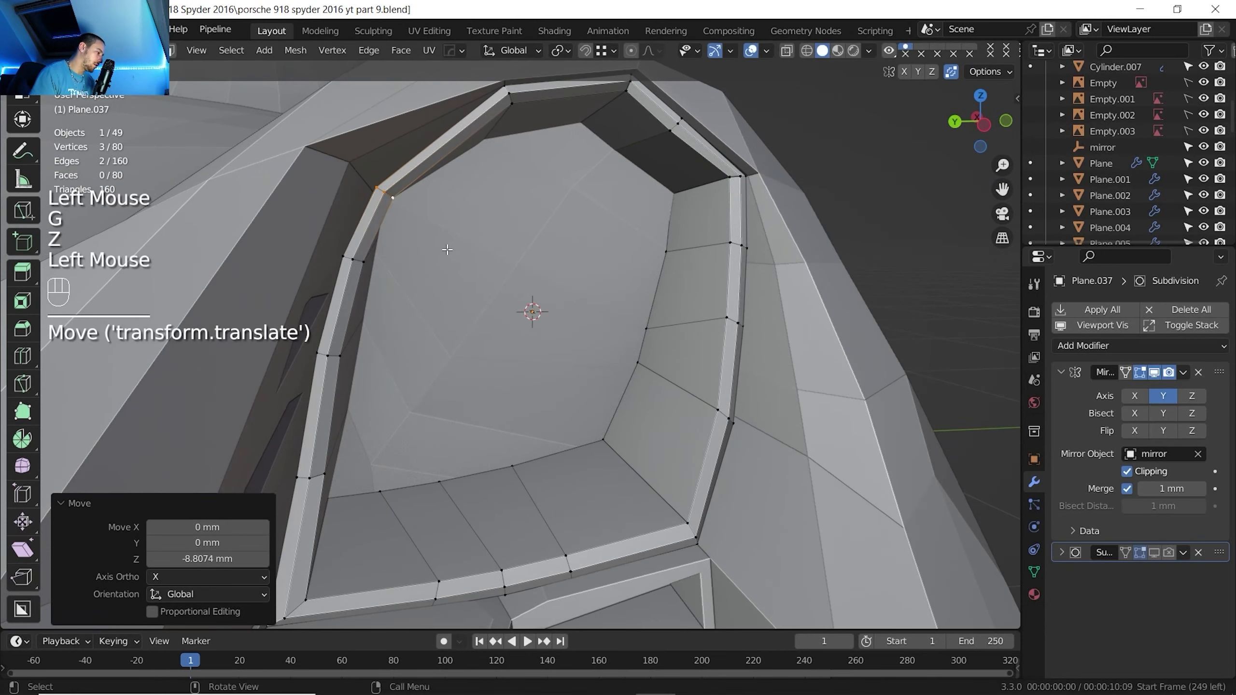
pyautogui.press('g')
pyautogui.press('y')
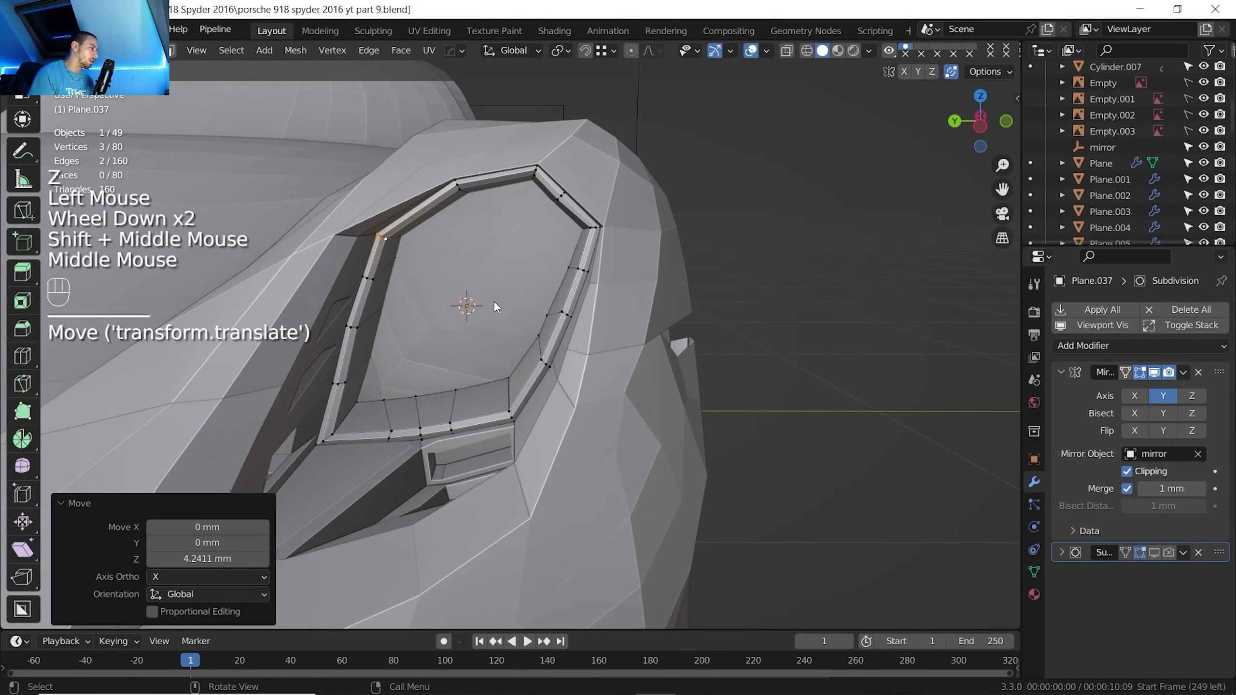
# Add a cylinder mesh at the 3D cursor inside the headlight and set its Y rotation to 90°
pyautogui.press('Tab')
pyautogui.scroll(-2, 493, 300)
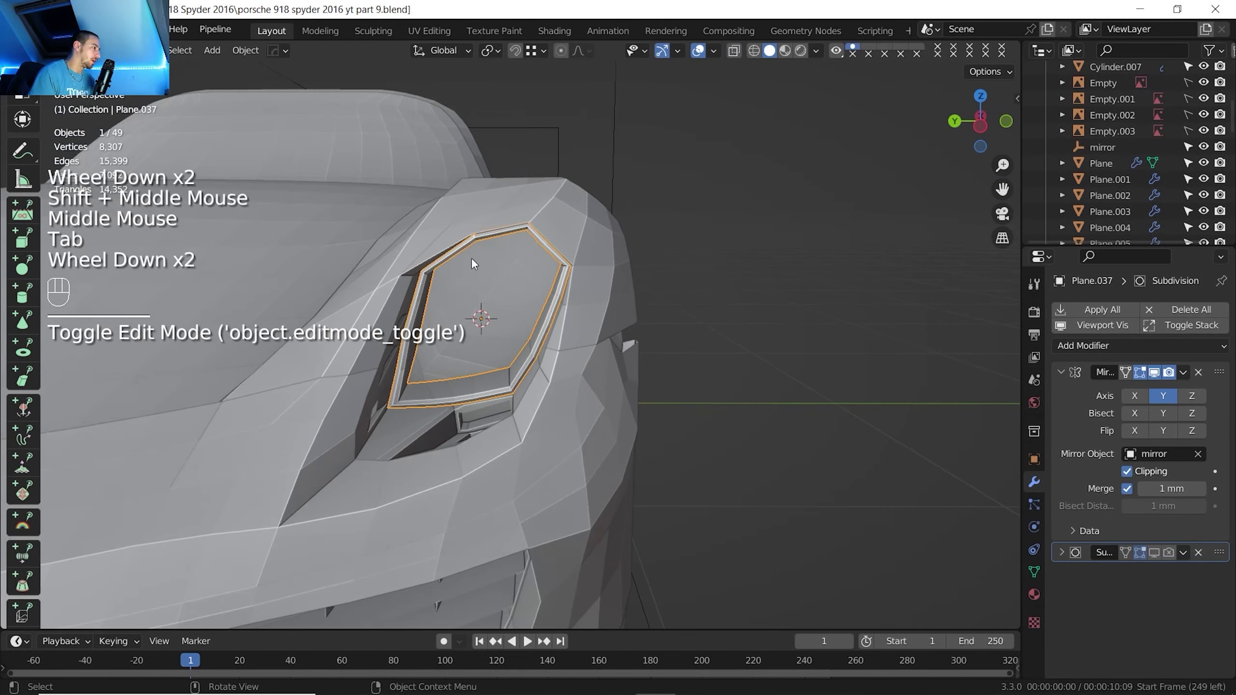
pyautogui.hotkey('shift', 'a')
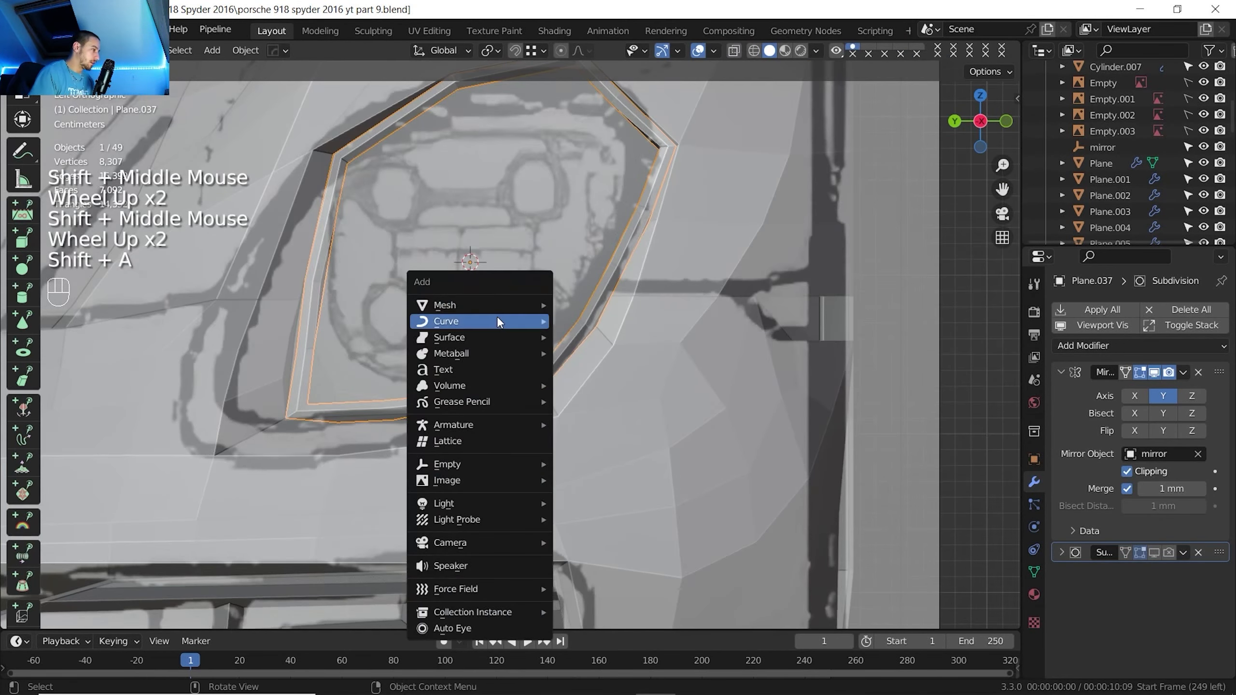
pyautogui.moveTo(506, 305)
pyautogui.click(596, 425)
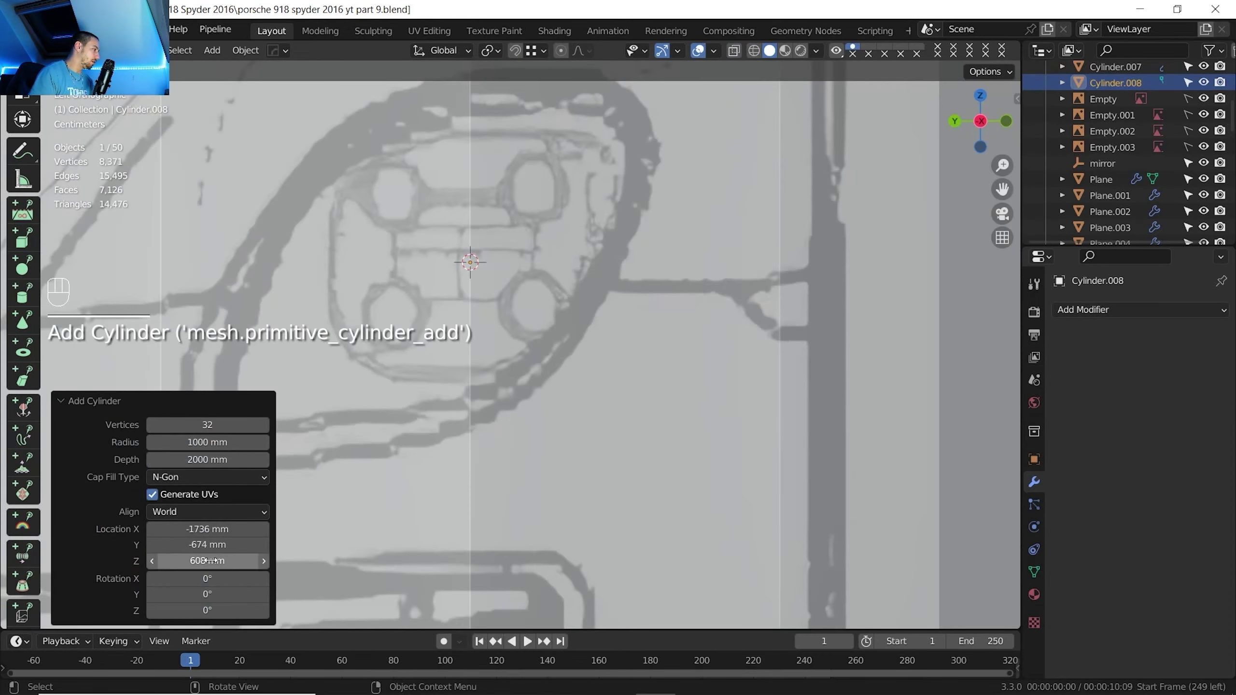
pyautogui.scroll(-3, 280, 531)
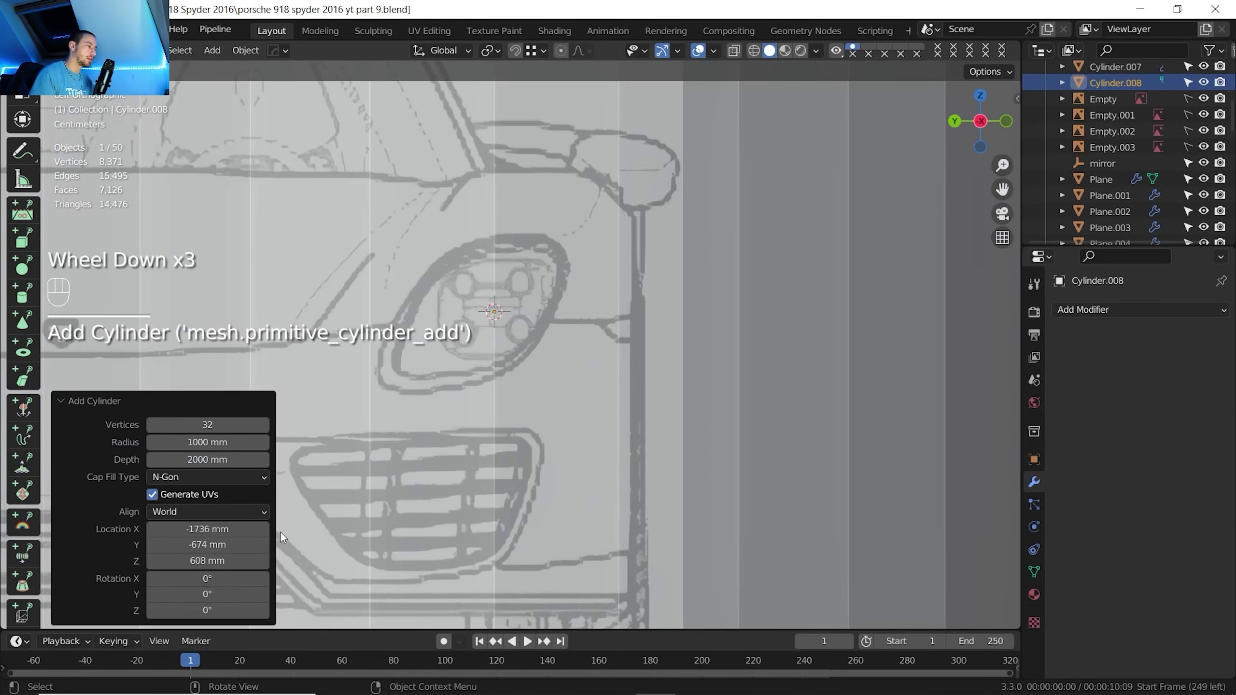
pyautogui.click(212, 595)
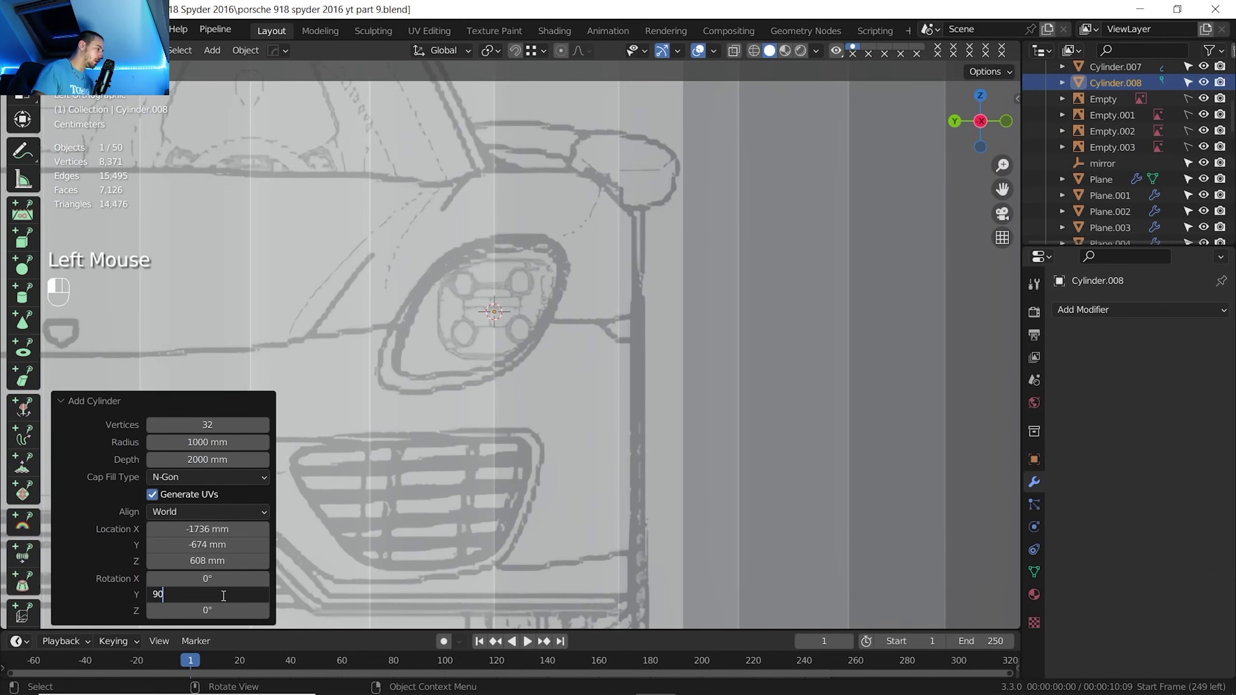
pyautogui.press('Return')
pyautogui.scroll(-4, 648, 296)
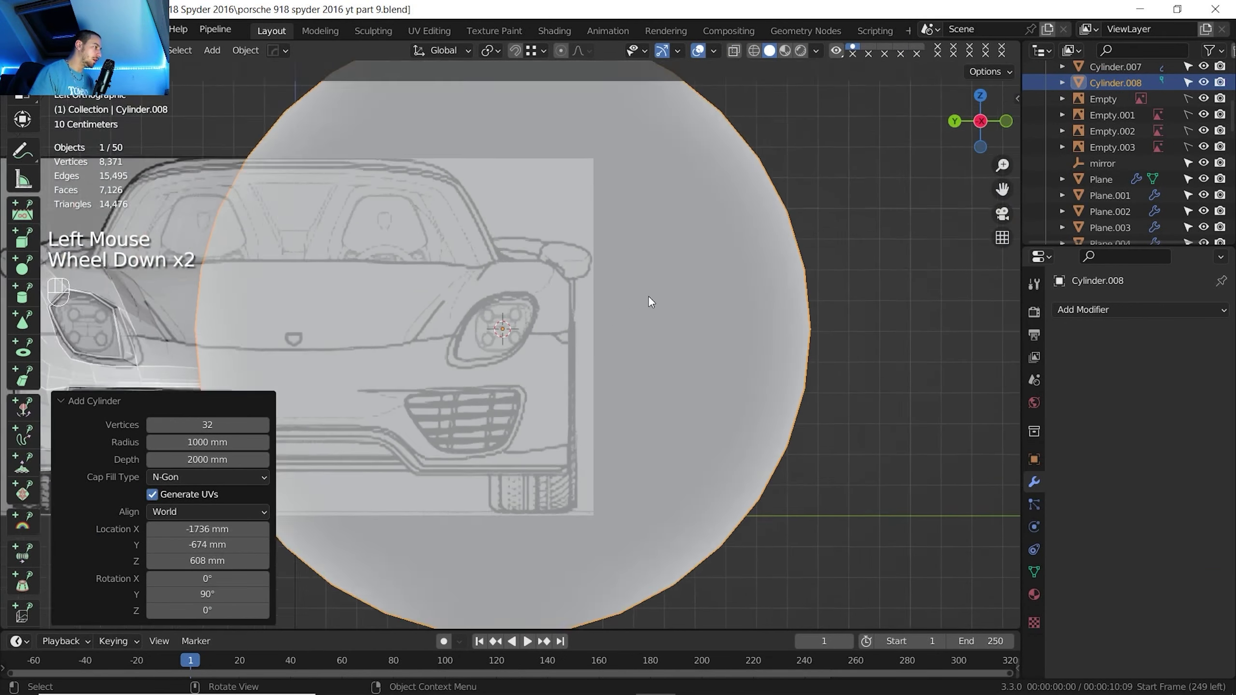
# Set the cylinder's radius to 78 mm, its depth to 160 mm and its vertices to 24
pyautogui.scroll(2, 648, 295)
pyautogui.moveTo(208, 446); pyautogui.dragTo(842, 460)
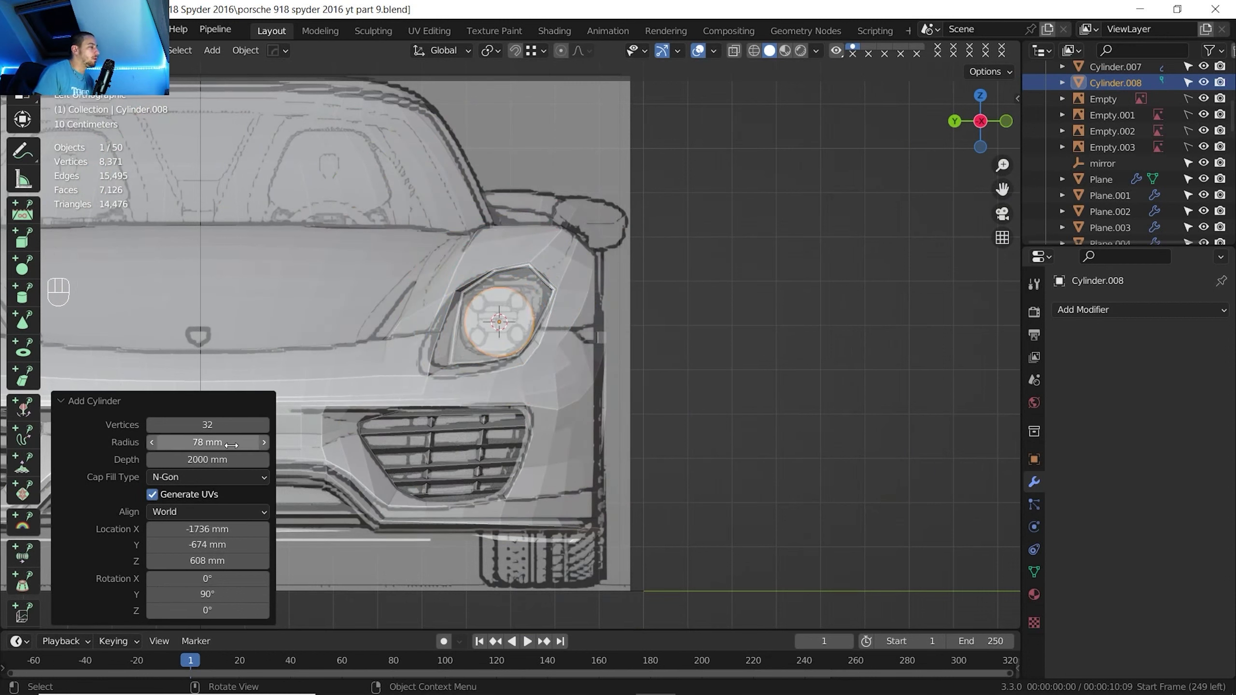
pyautogui.moveTo(209, 459); pyautogui.dragTo(119, 462)
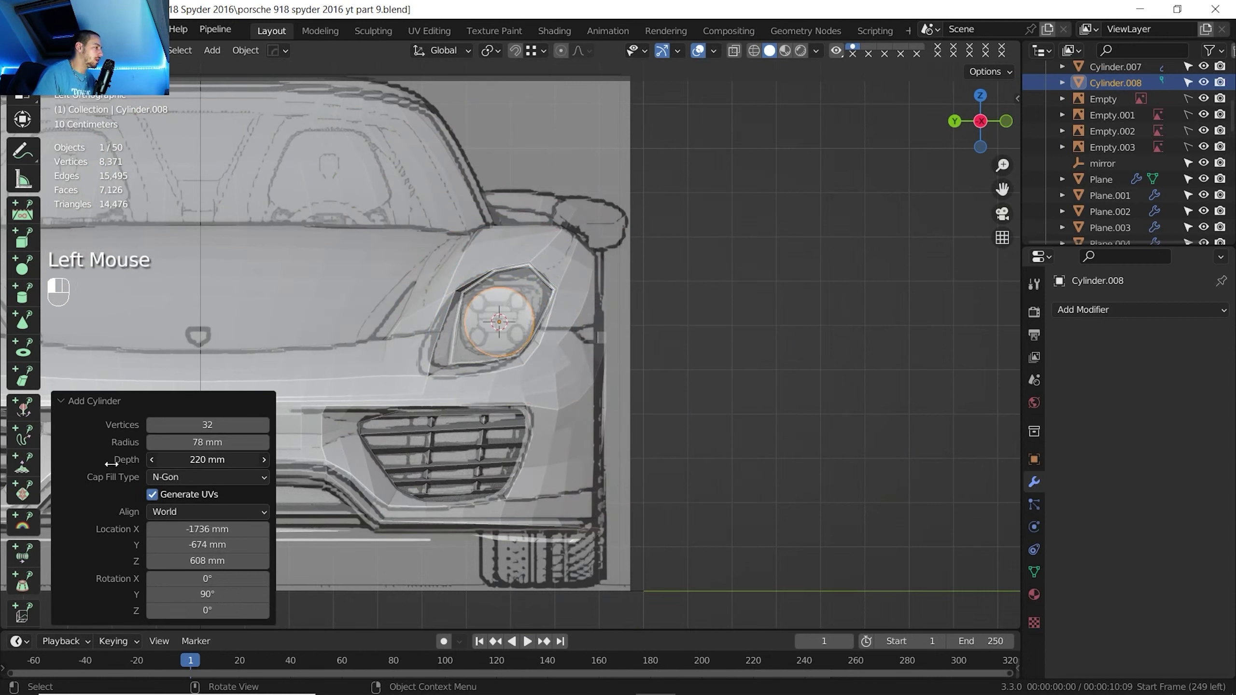
pyautogui.doubleClick(233, 424)
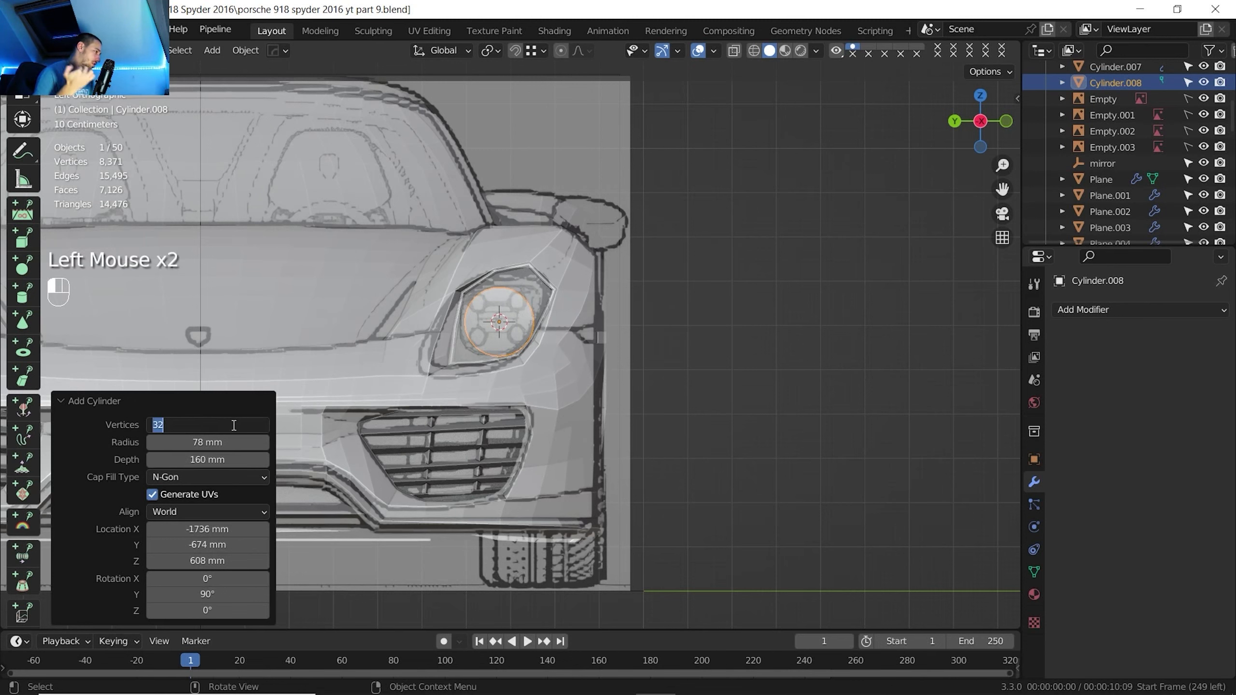
# Move the cylinder about 59.6 mm along X, back into the headlight recess
pyautogui.press('shift')
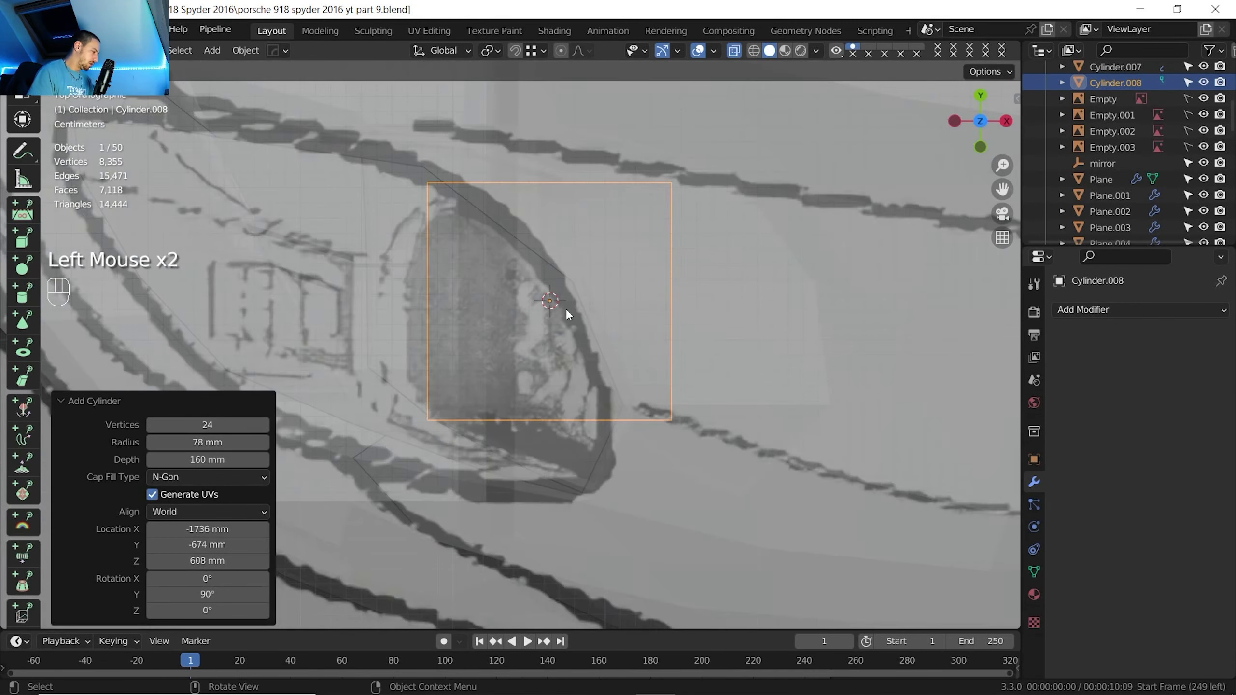
pyautogui.press('g')
pyautogui.press('x')
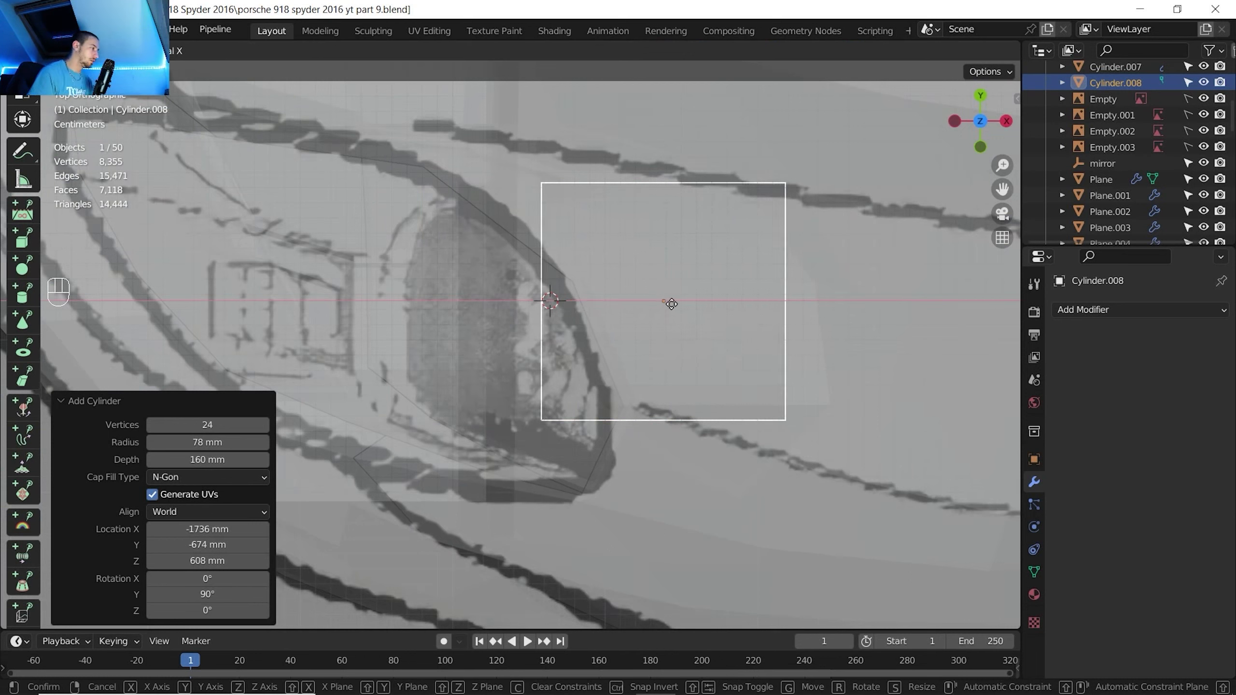
pyautogui.click(655, 301)
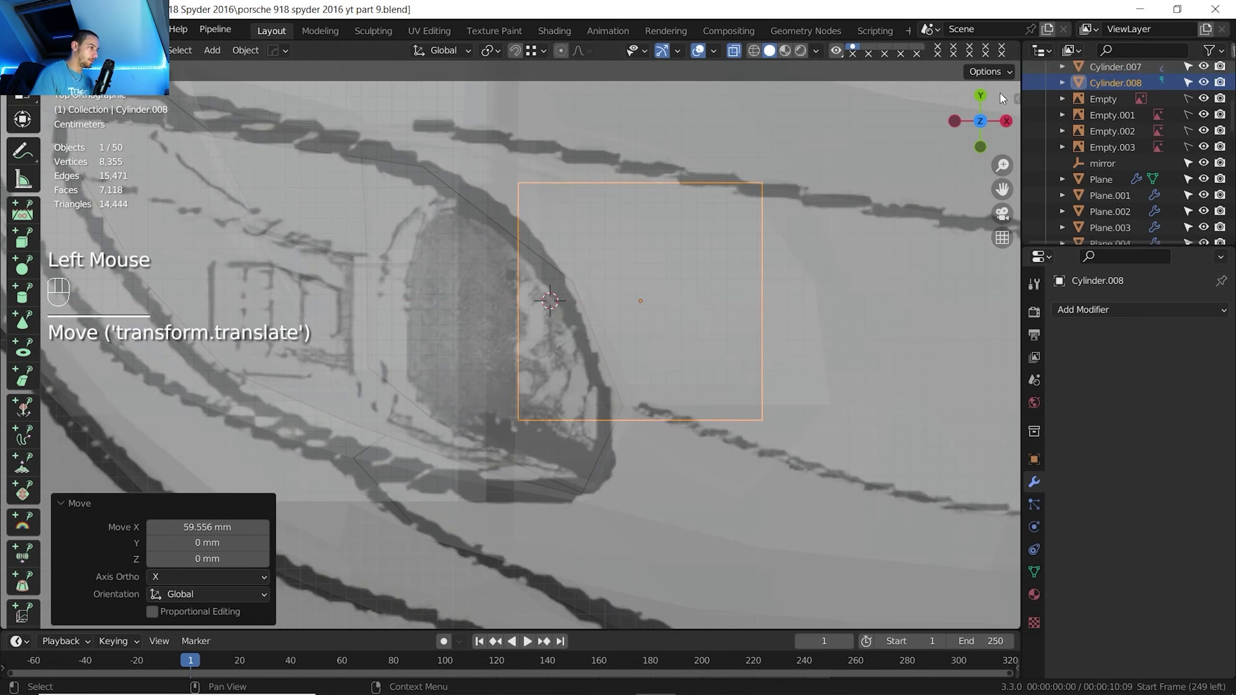
# Align the cylinder with the lamp in the front drawing by moving it about 3.8 mm along Y and 2.9 mm along Z
pyautogui.click(952, 126)
pyautogui.keyDown('shift'); pyautogui.moveTo(463, 295); pyautogui.dragTo(502, 237, button='middle'); pyautogui.keyUp('shift')
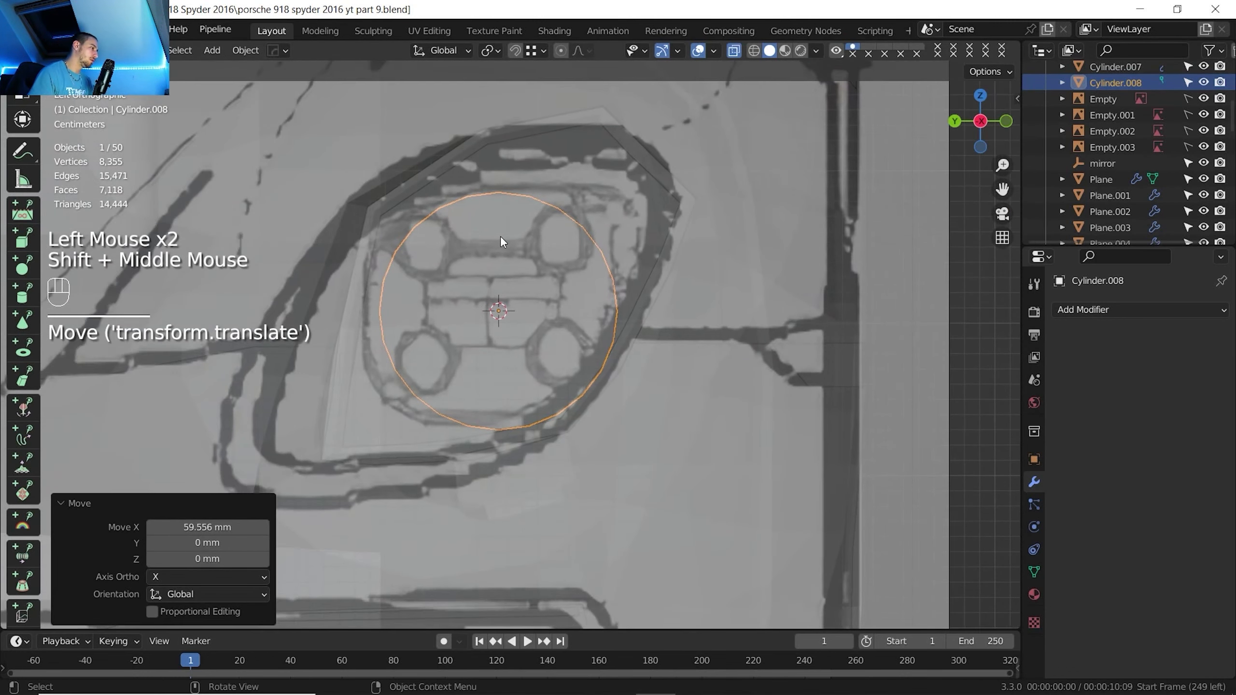
pyautogui.press('Tab')
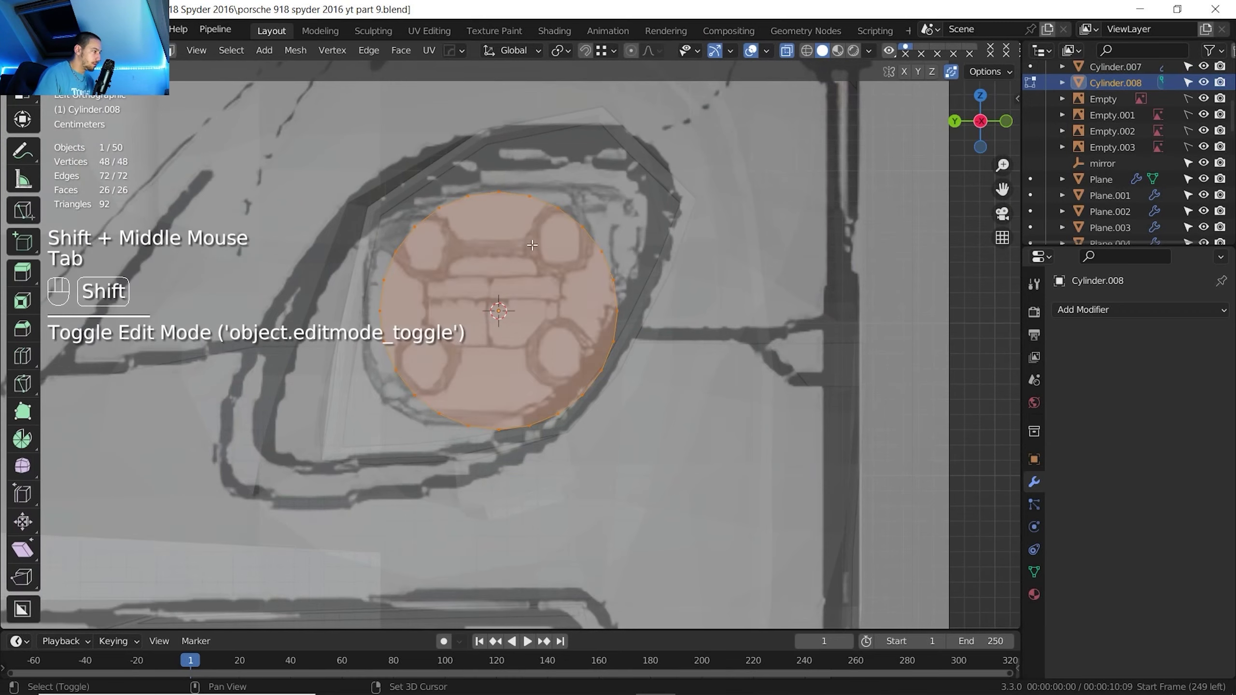
pyautogui.keyDown('shift'); pyautogui.moveTo(541, 263); pyautogui.dragTo(645, 147, button='middle'); pyautogui.keyUp('shift')
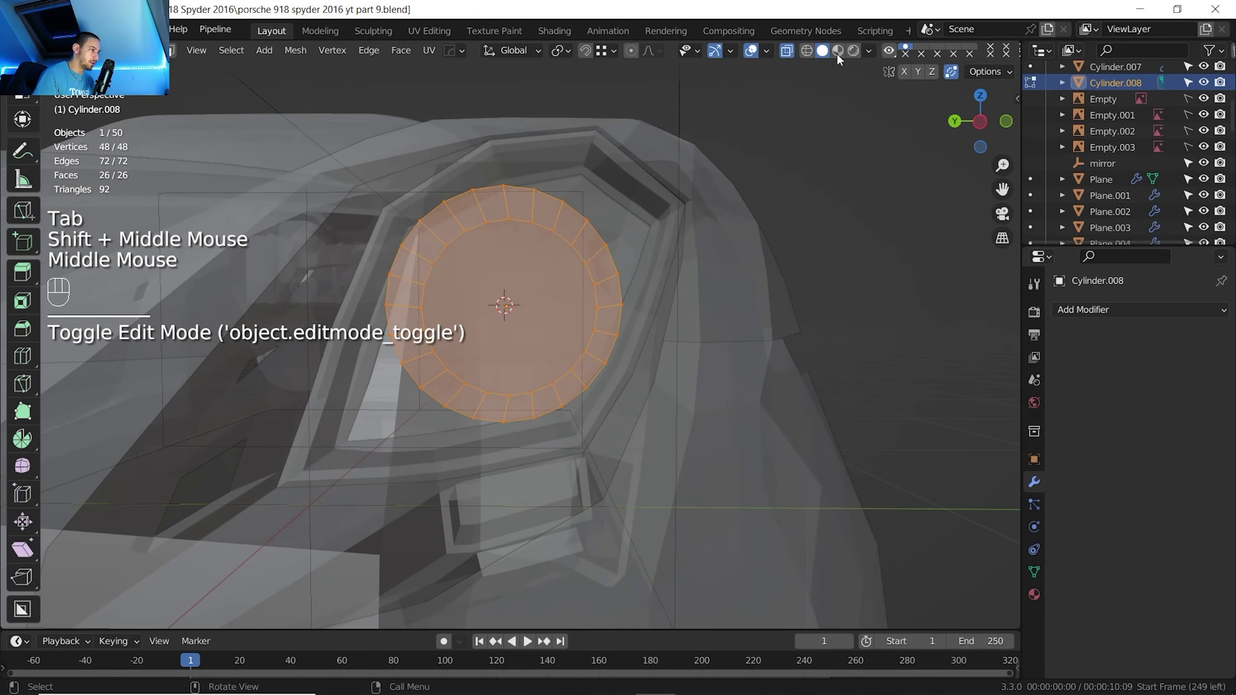
pyautogui.click(980, 121)
pyautogui.scroll(1, 591, 185)
pyautogui.press('Tab')
pyautogui.press('g')
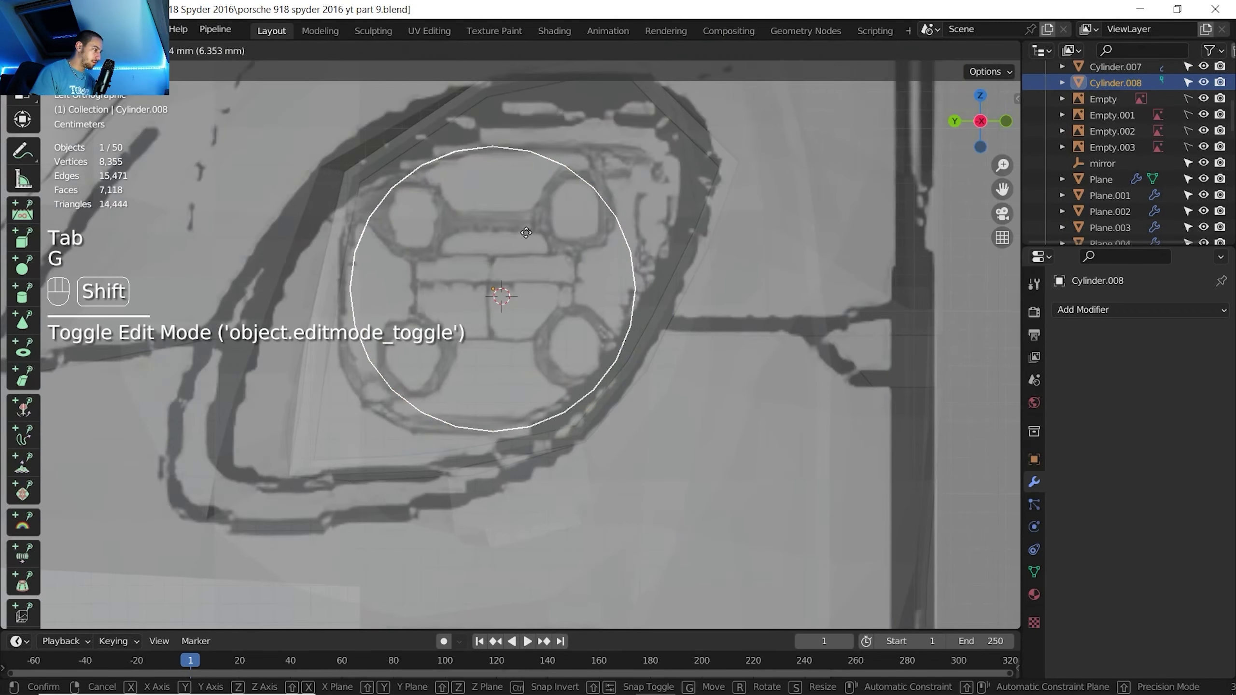
pyautogui.keyDown('shift'); pyautogui.click(545, 261); pyautogui.keyUp('shift')
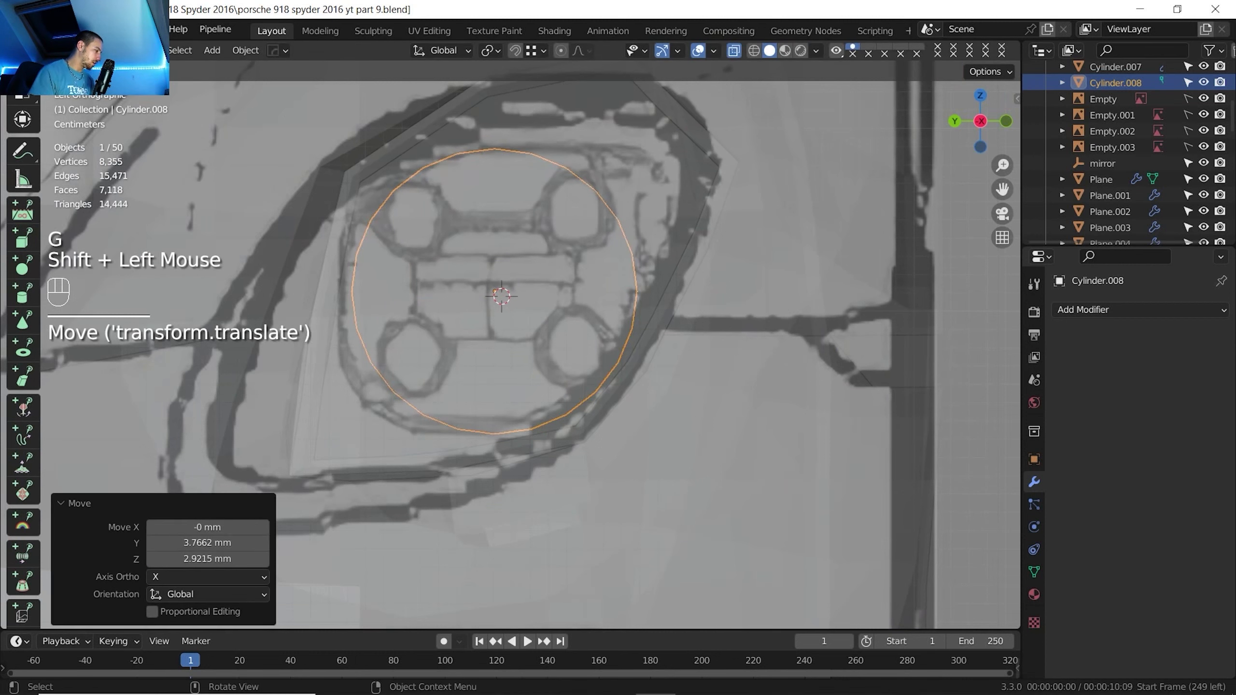
# Scale the cylinder up slightly in Y and Z only, matching the lamp outline in the front drawing
pyautogui.press('s')
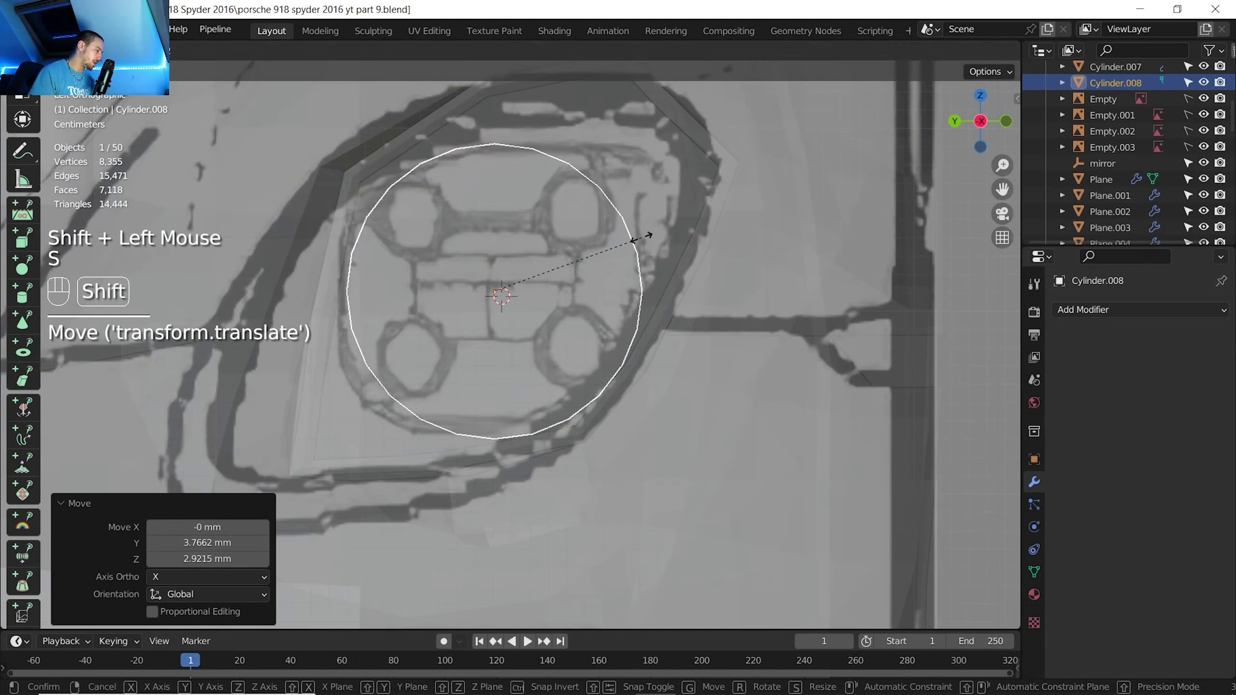
pyautogui.hotkey('shift', 'x')
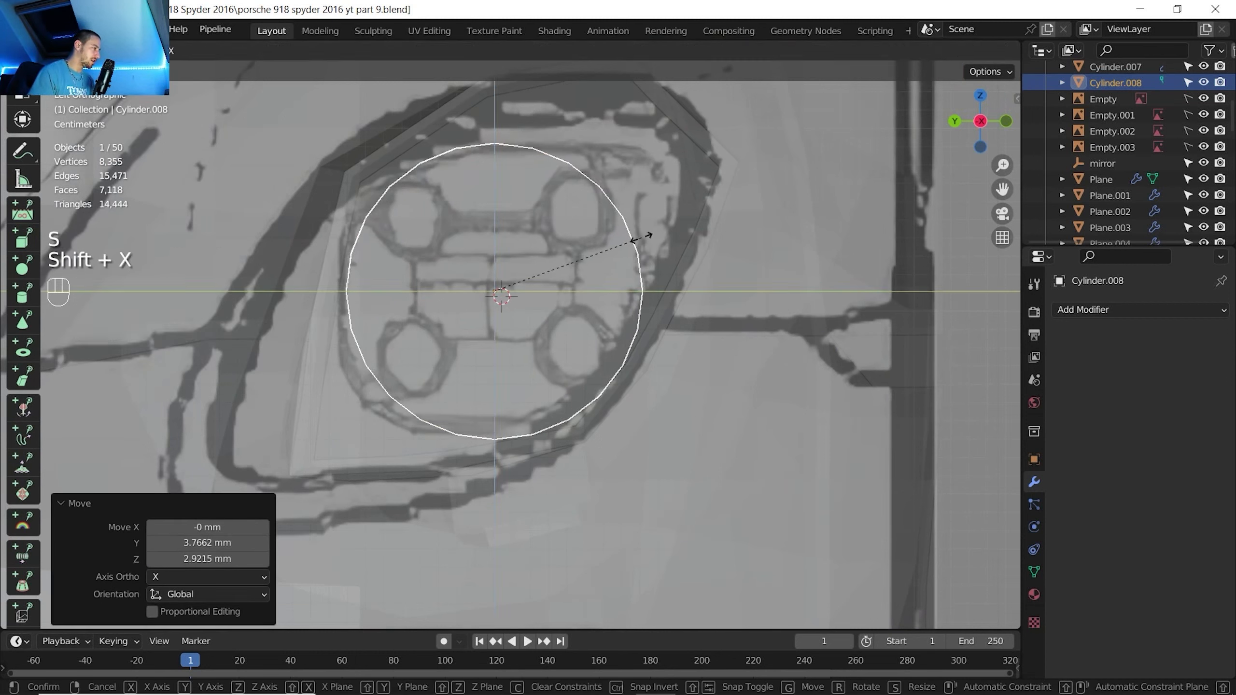
pyautogui.click(629, 235)
# Reshape the cylinder's upper outline to the drawn lamp, lowering the upper inner vertices about 2.9 mm along Z
pyautogui.press('Tab')
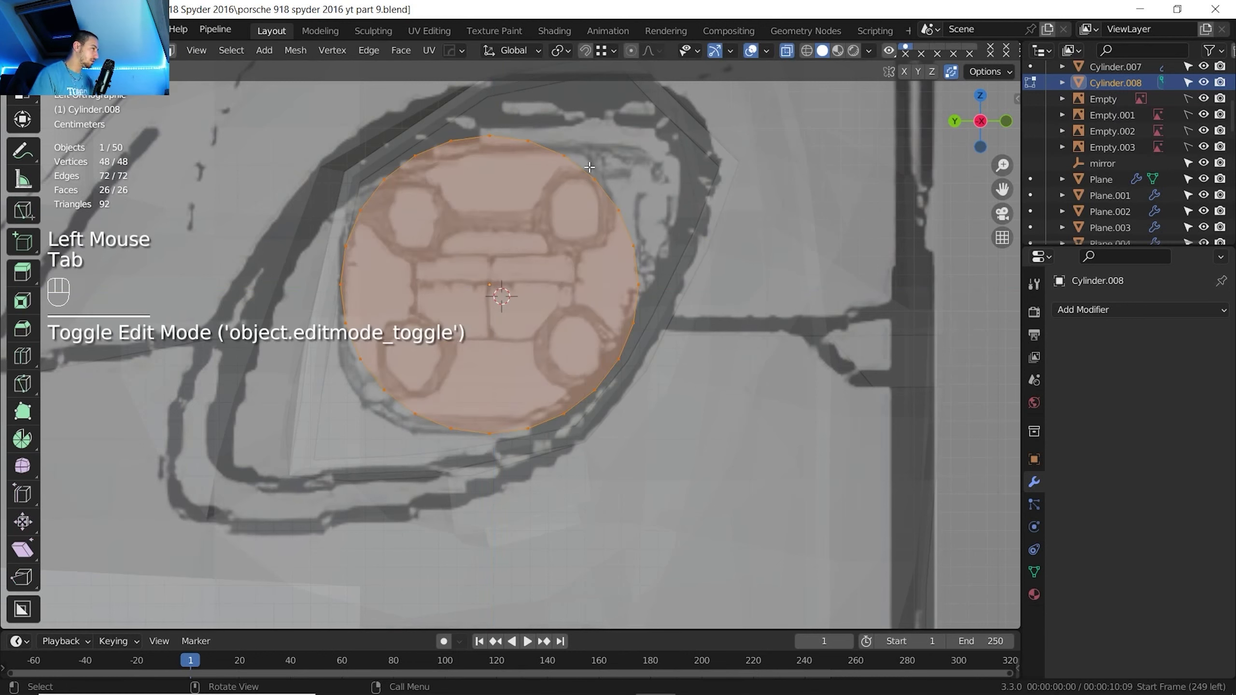
pyautogui.click(564, 157)
pyautogui.press('c')
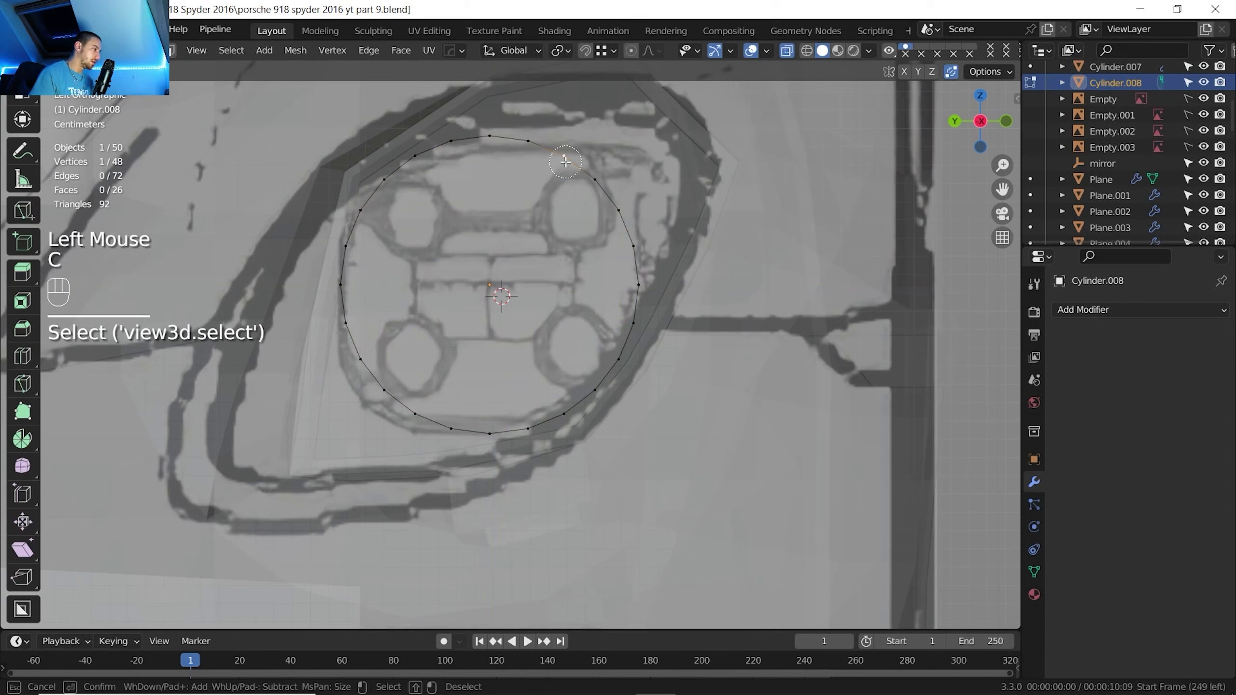
pyautogui.rightClick(572, 152)
pyautogui.press('g')
pyautogui.press('z')
pyautogui.keyDown('shift'); pyautogui.click(407, 358); pyautogui.keyUp('shift')
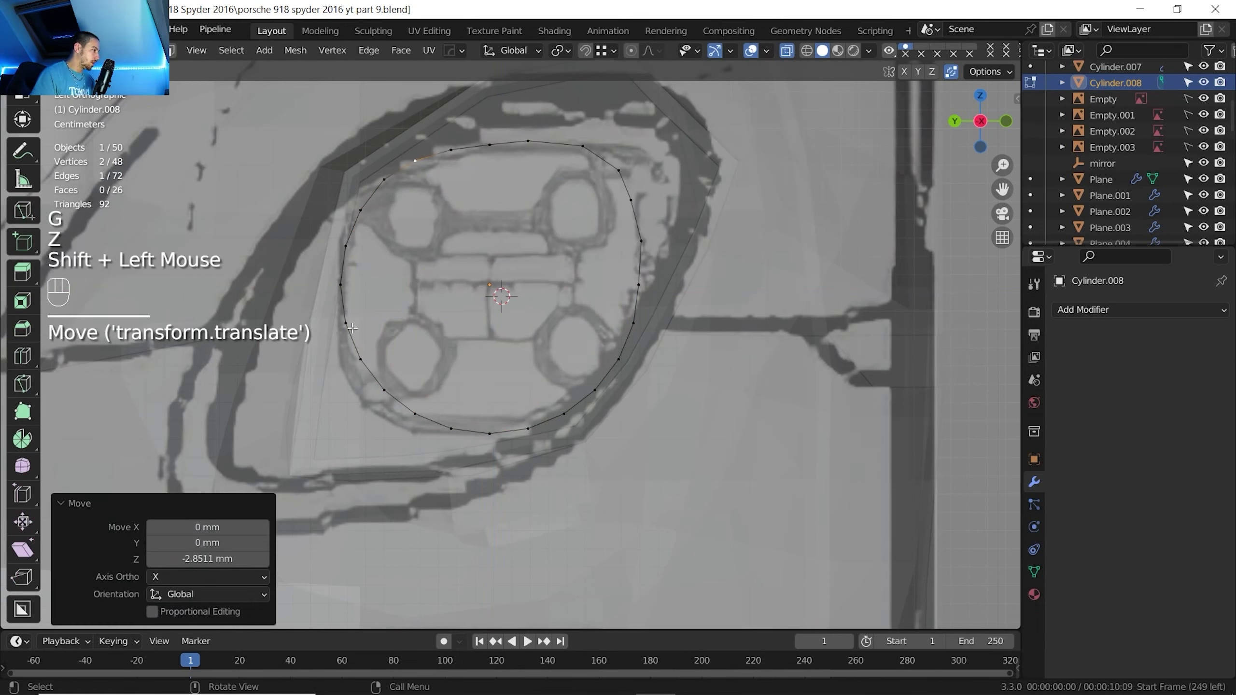
# Move the three vertex pairs at the cylinder's lower inner corner outward by about 10.5 mm to follow the drawn lamp outline
pyautogui.click(384, 388)
pyautogui.press('c')
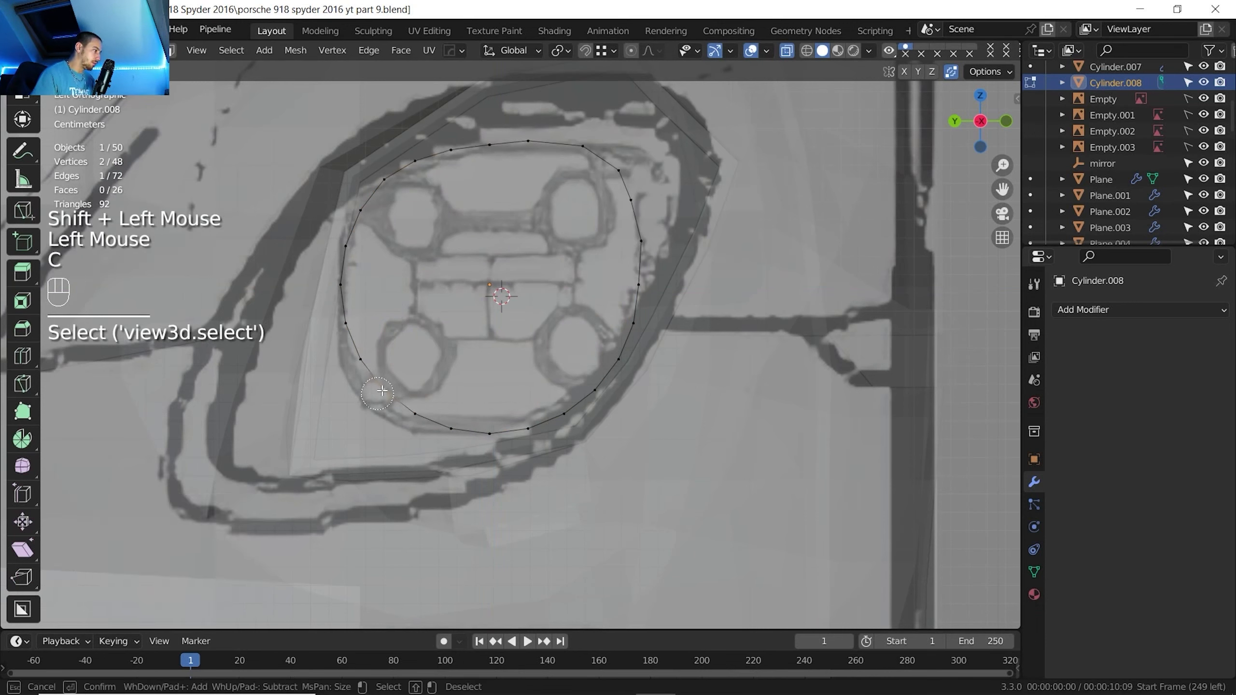
pyautogui.rightClick(381, 391)
pyautogui.press('c')
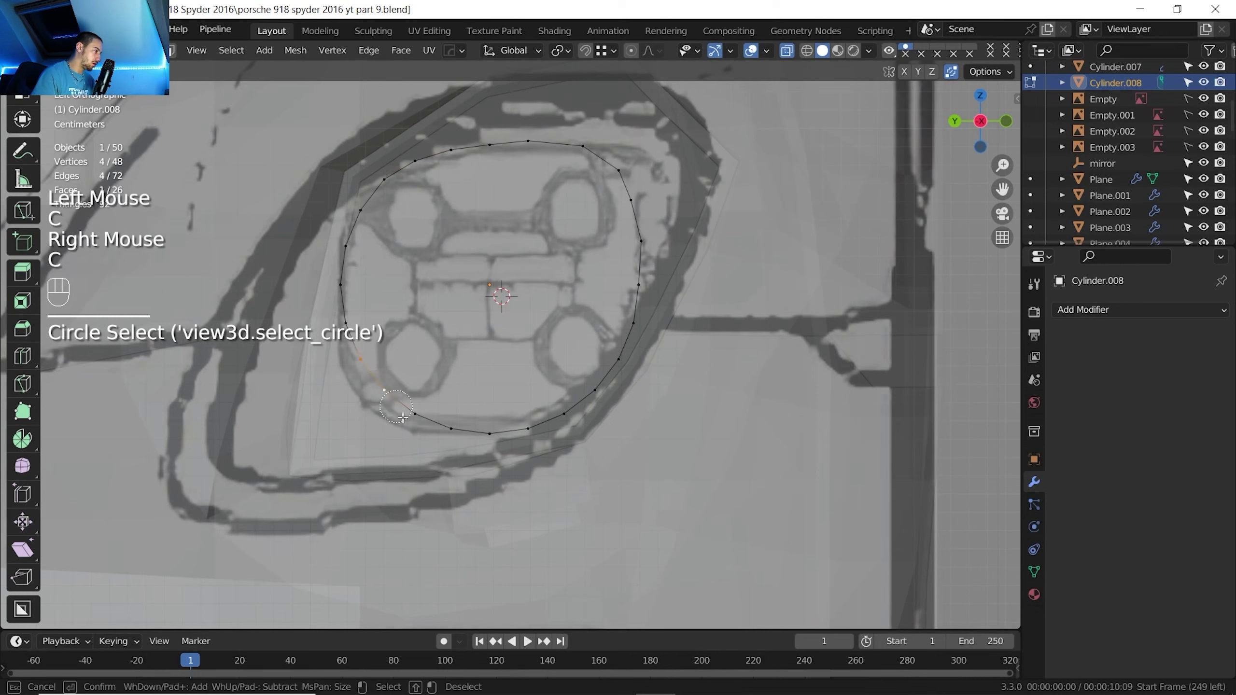
pyautogui.rightClick(400, 408)
pyautogui.press('g')
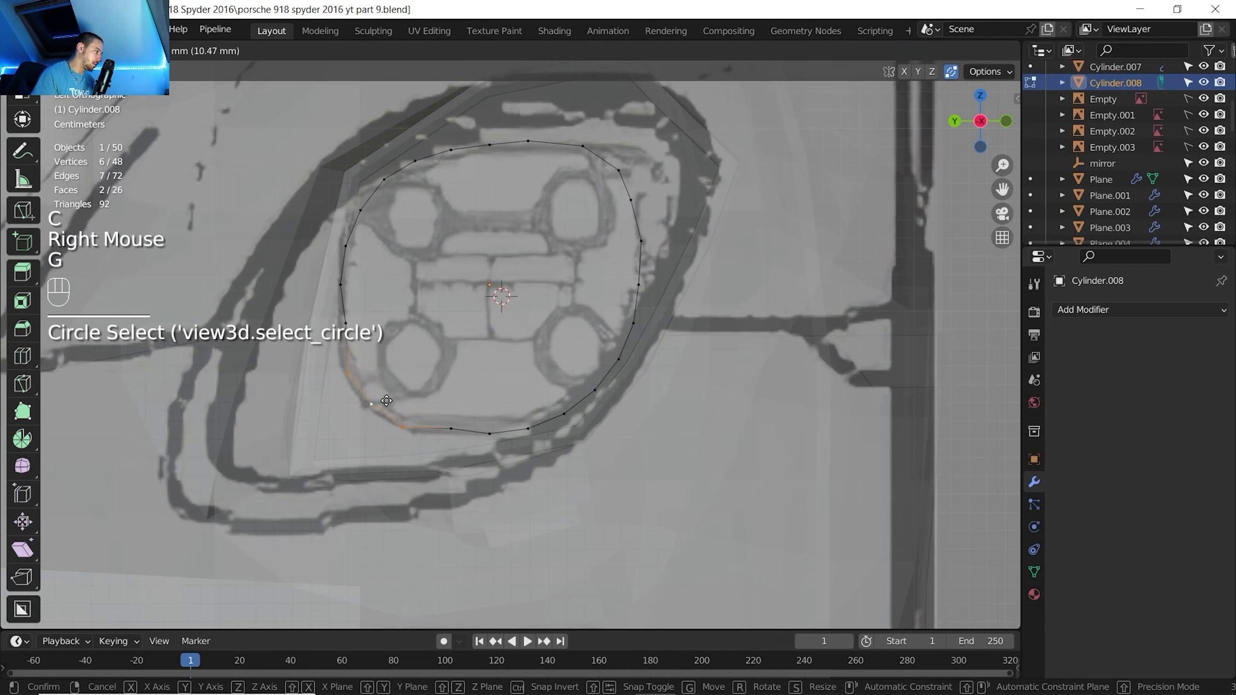
pyautogui.click(386, 400)
# Move the vertex pairs on either side of the lower inner corner about 3.2 mm along Y and -2.5 mm along Z
pyautogui.click(358, 336)
pyautogui.press('c')
pyautogui.click(449, 410)
pyautogui.rightClick(447, 406)
pyautogui.press('g')
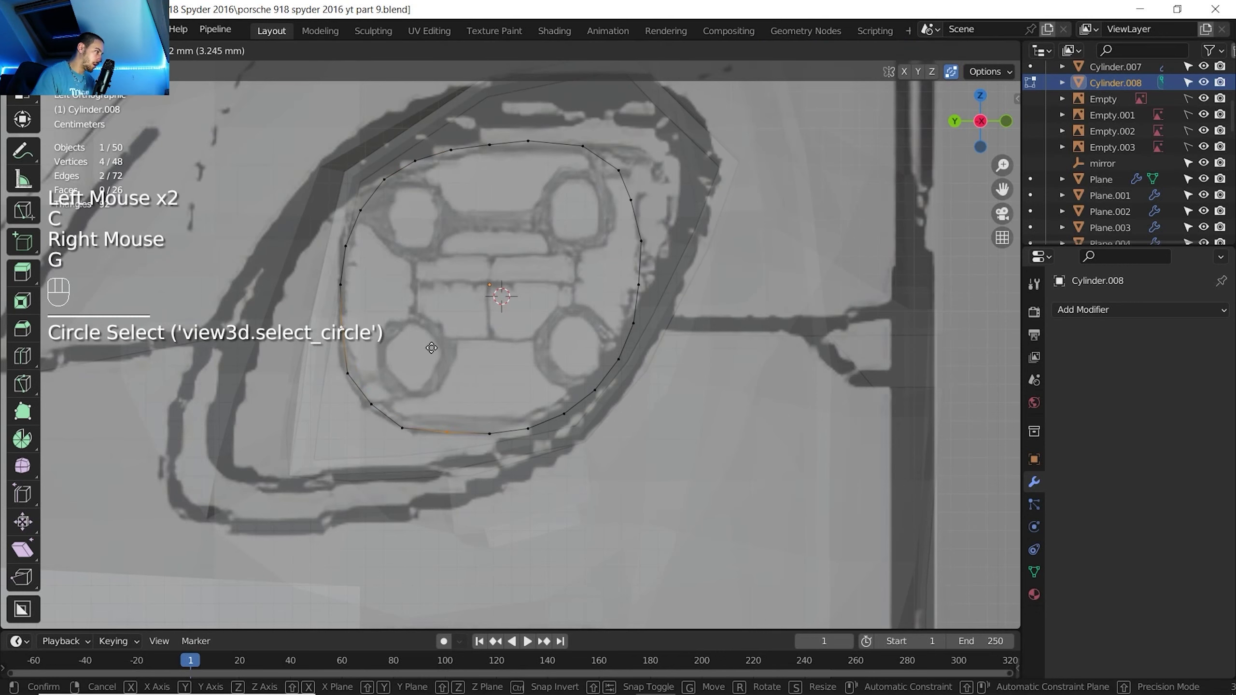
pyautogui.click(422, 325)
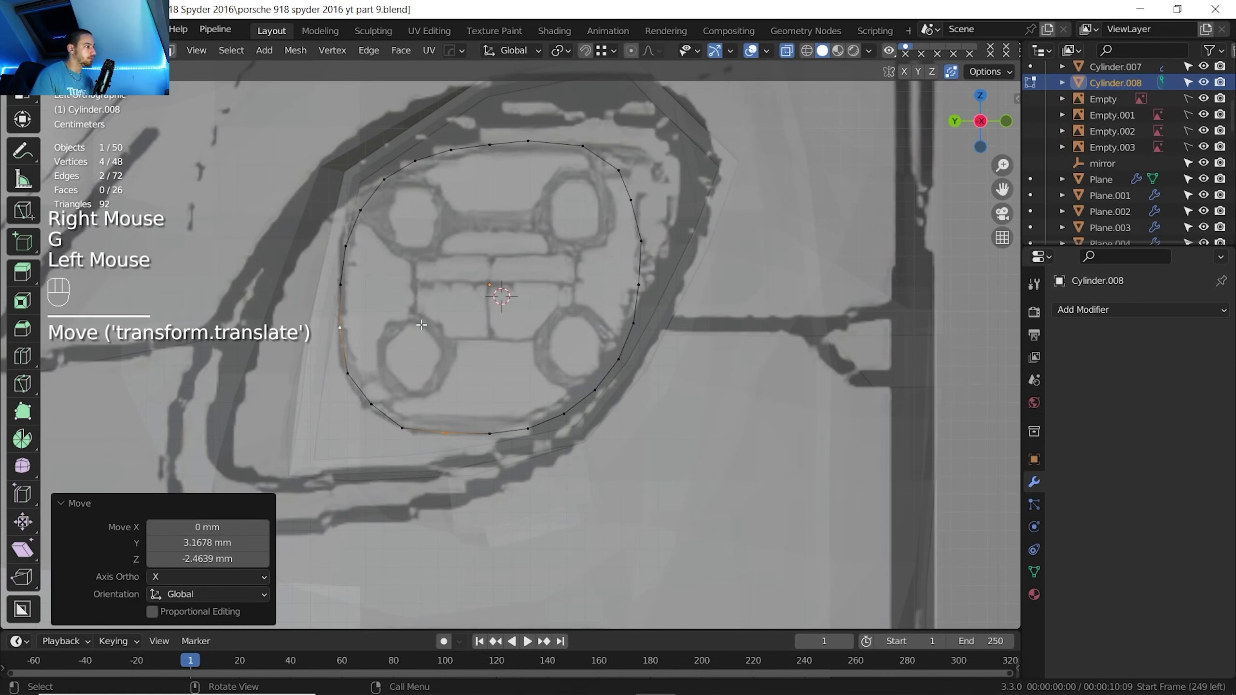
# Move the vertices at the cylinder's upper outer corner about -3.2 mm along Y and 1.8 mm along Z
pyautogui.scroll(-3, 411, 304)
pyautogui.keyDown('shift'); pyautogui.moveTo(535, 277); pyautogui.dragTo(547, 238, button='middle'); pyautogui.keyUp('shift')
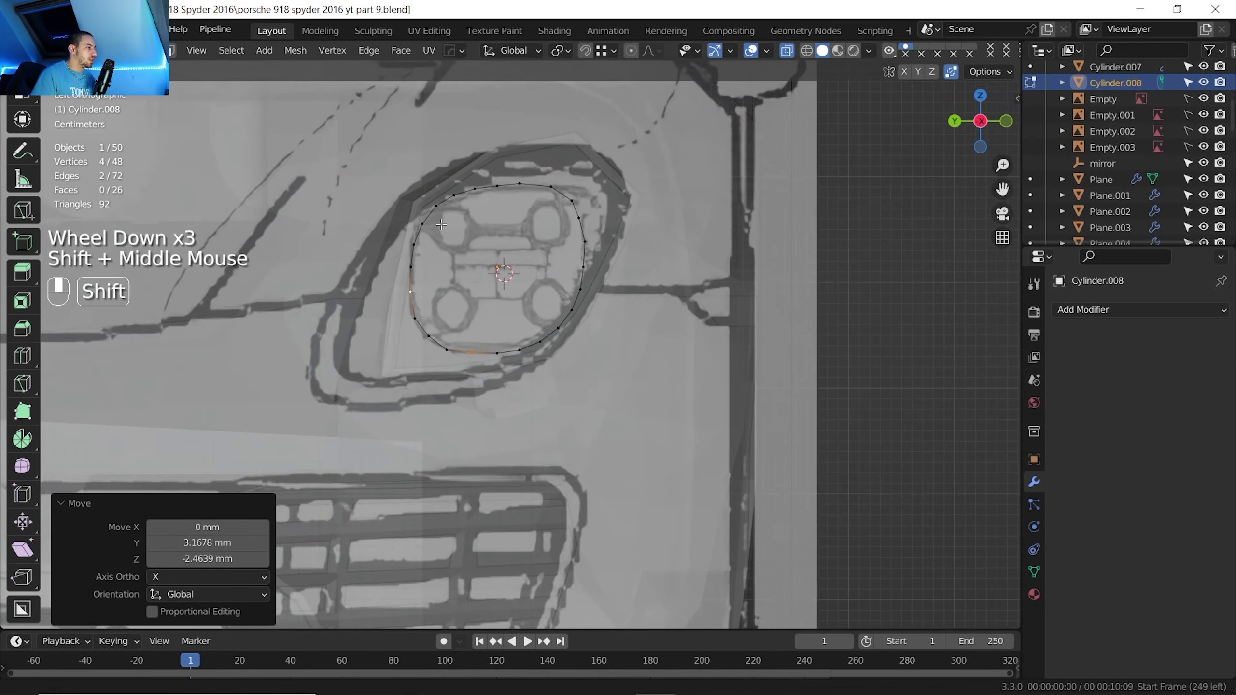
pyautogui.scroll(1, 547, 238)
pyautogui.scroll(2, 547, 238)
pyautogui.keyDown('shift'); pyautogui.moveTo(603, 161); pyautogui.dragTo(572, 230, button='middle'); pyautogui.keyUp('shift')
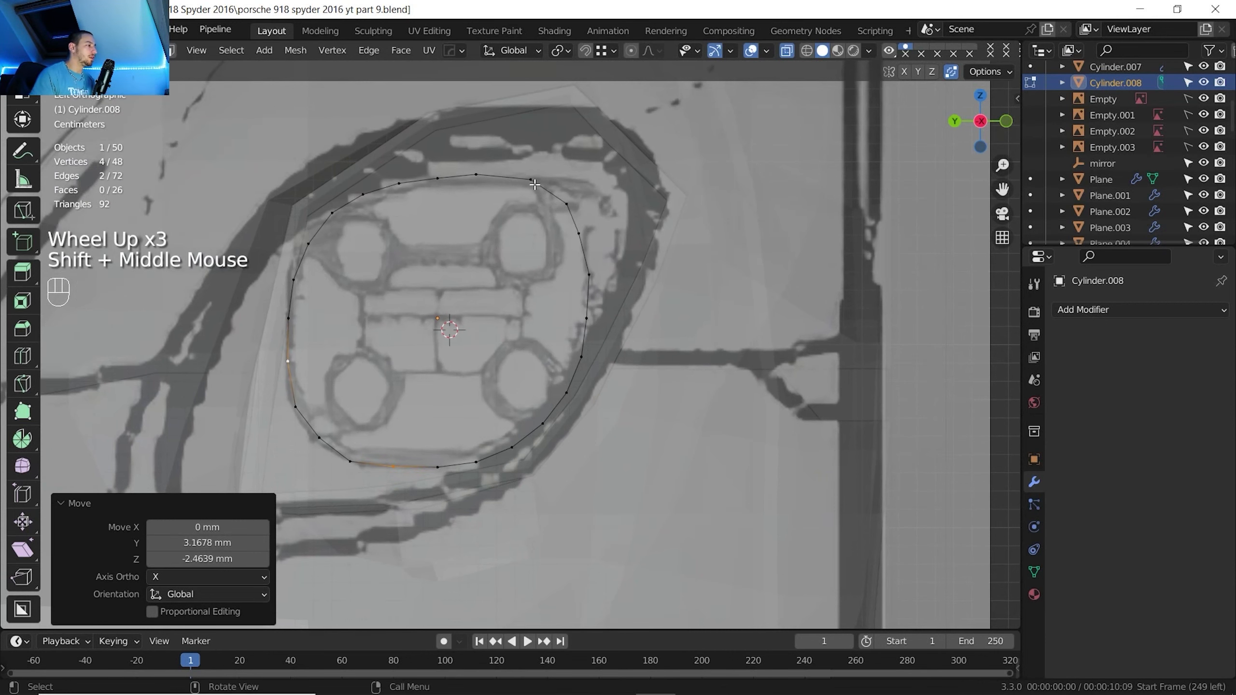
pyautogui.click(568, 199)
pyautogui.press('c')
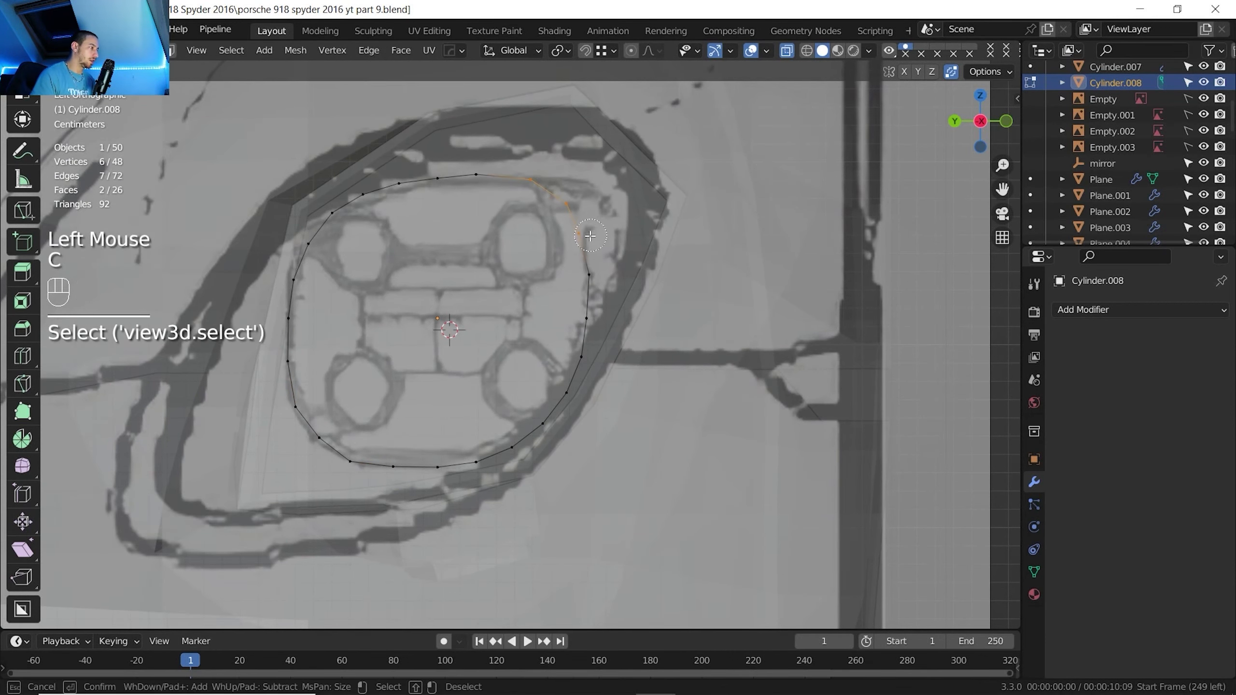
pyautogui.rightClick(590, 236)
pyautogui.press('g')
pyautogui.click(600, 231)
# Inspect the reshaped cylinder's fit inside the headlight opening from several angles
pyautogui.scroll(-1, 600, 230)
pyautogui.keyDown('shift'); pyautogui.moveTo(600, 231); pyautogui.dragTo(535, 322, button='middle'); pyautogui.keyUp('shift')
pyautogui.scroll(-2, 550, 273)
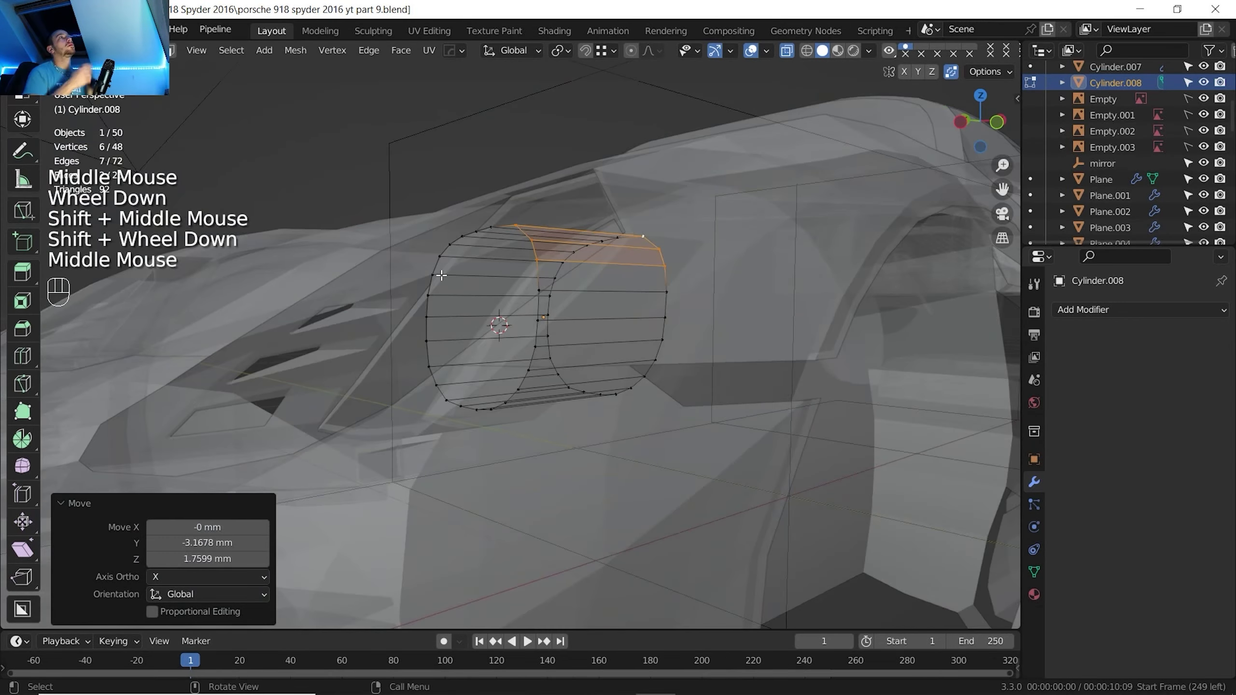
pyautogui.moveTo(441, 276); pyautogui.dragTo(394, 330, button='middle')
pyautogui.scroll(2, 393, 330)
pyautogui.scroll(-2, 454, 316)
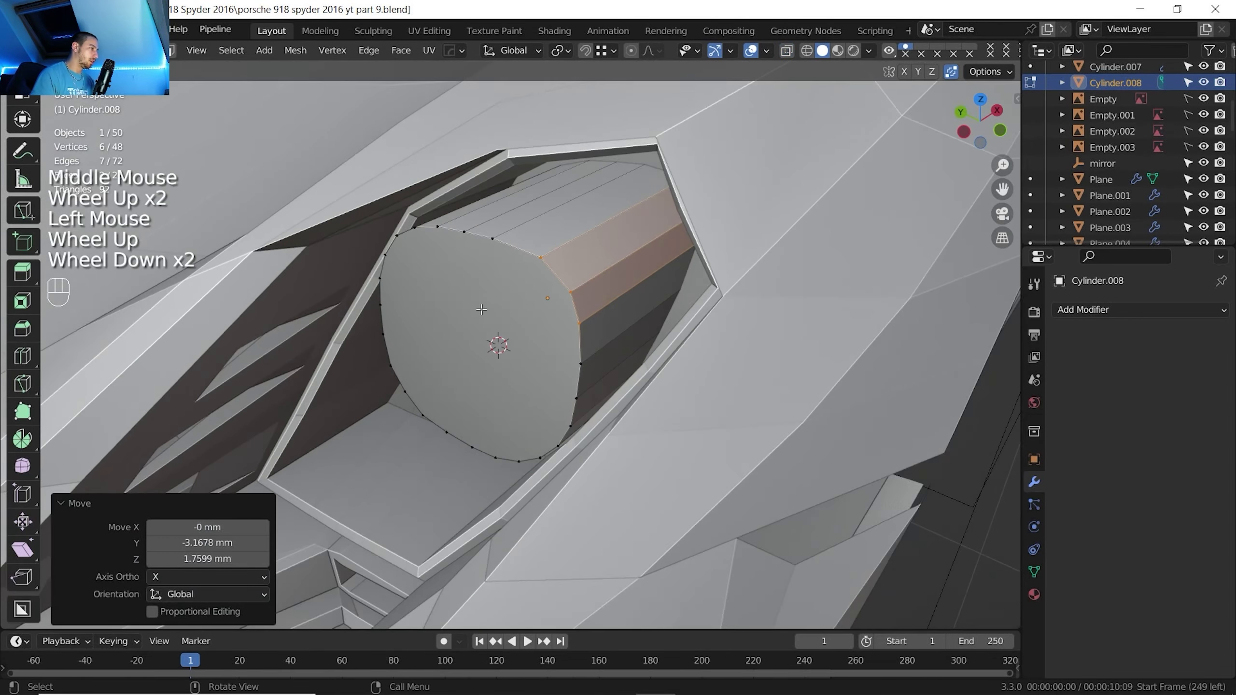
pyautogui.moveTo(487, 341); pyautogui.dragTo(528, 316, button='middle')
pyautogui.keyDown('shift'); pyautogui.scroll(-1, 560, 324); pyautogui.keyUp('shift')
pyautogui.scroll(-3, 559, 324)
pyautogui.keyDown('shift'); pyautogui.scroll(-1, 559, 325); pyautogui.keyUp('shift')
pyautogui.scroll(1, 528, 316)
pyautogui.moveTo(528, 316); pyautogui.dragTo(450, 331, button='middle')
pyautogui.scroll(2, 375, 243)
pyautogui.moveTo(449, 331); pyautogui.dragTo(341, 302, button='middle')
pyautogui.scroll(1, 447, 294)
pyautogui.scroll(1, 341, 302)
pyautogui.keyDown('shift'); pyautogui.moveTo(340, 302); pyautogui.dragTo(456, 327, button='middle'); pyautogui.keyUp('shift')
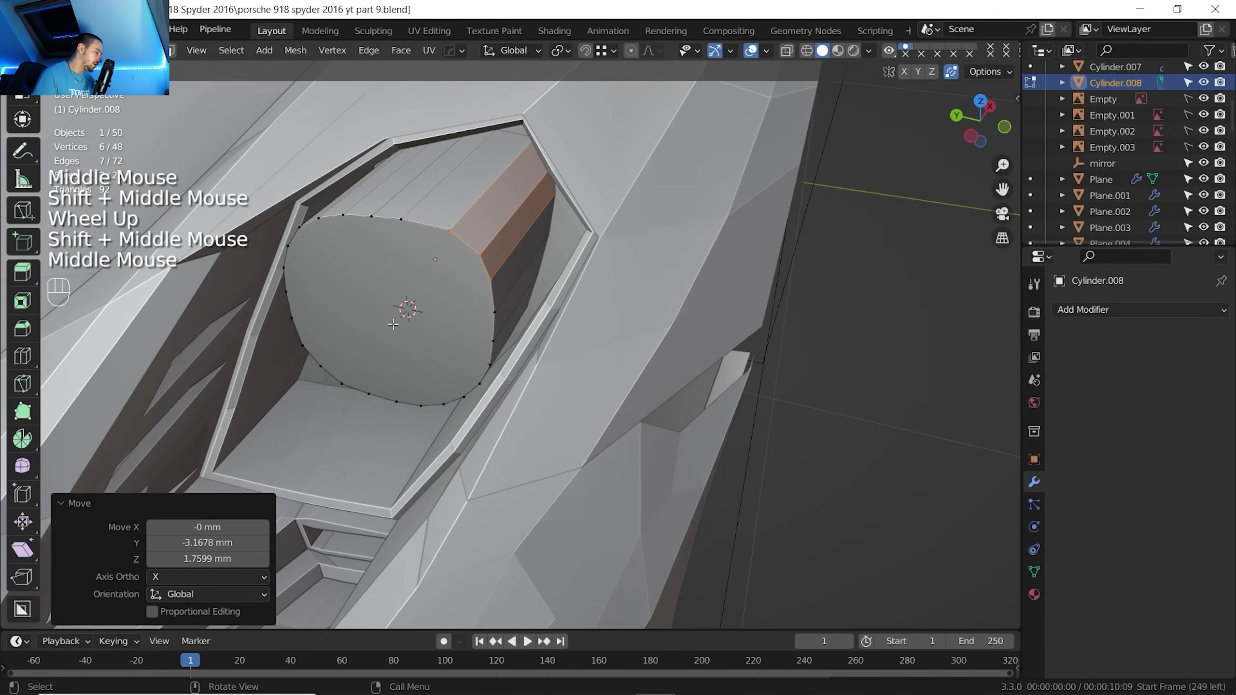
# Select the cylinder's front cap face, compare it with the top drawing and activate the Shear tool
pyautogui.press('3')
pyautogui.click(455, 327)
pyautogui.keyDown('shift'); pyautogui.moveTo(603, 263); pyautogui.dragTo(988, 146, button='middle'); pyautogui.keyUp('shift')
pyautogui.click(982, 111)
pyautogui.keyDown('shift'); pyautogui.moveTo(508, 302); pyautogui.dragTo(510, 412, button='middle'); pyautogui.keyUp('shift')
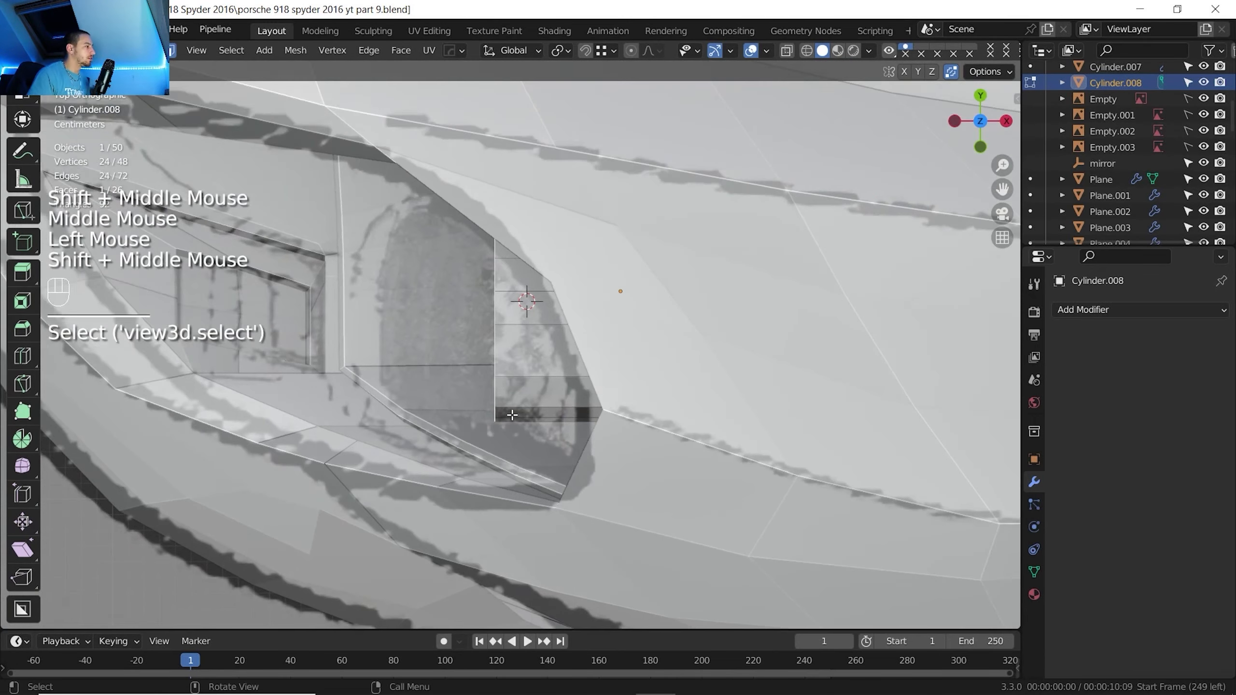
pyautogui.scroll(-2, 505, 382)
pyautogui.scroll(3, 505, 383)
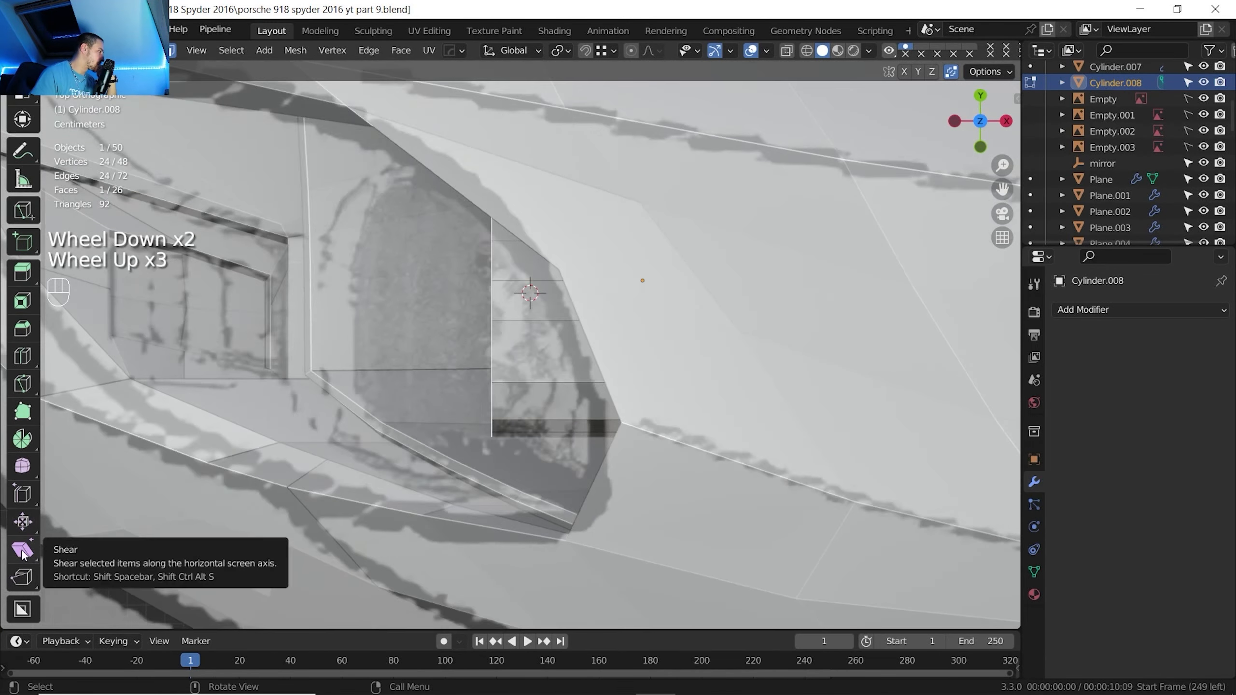
pyautogui.click(22, 549)
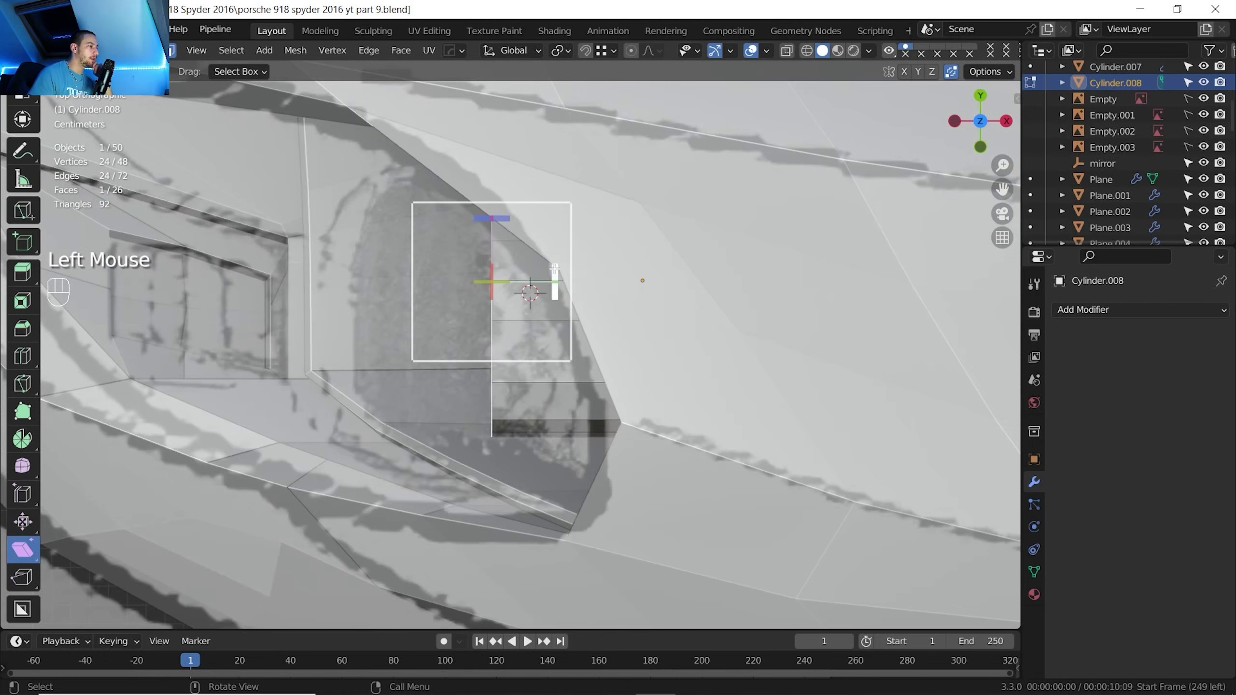
pyautogui.moveTo(557, 269)
pyautogui.mouseDown()
pyautogui.moveTo(554, 254)
pyautogui.moveTo(569, 286)
pyautogui.mouseUp()
pyautogui.hotkey('ctrl', 'z')
pyautogui.moveTo(491, 217); pyautogui.dragTo(281, 260)
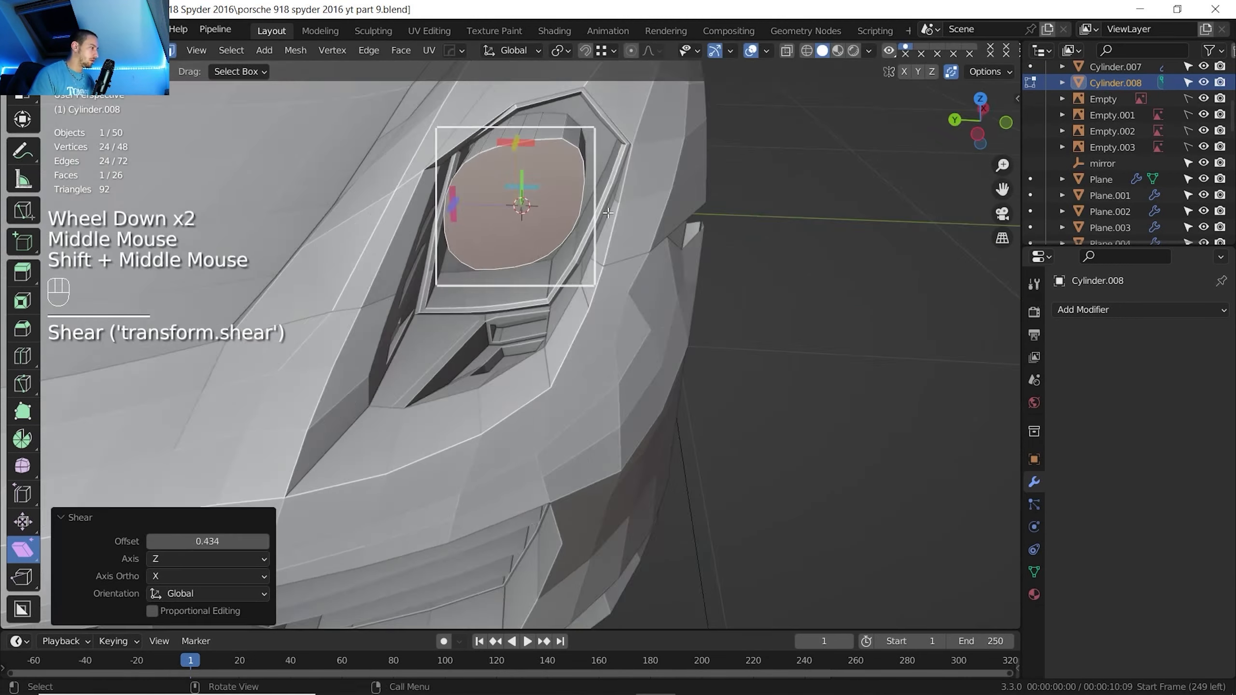
pyautogui.moveTo(691, 212); pyautogui.dragTo(640, 157, button='middle')
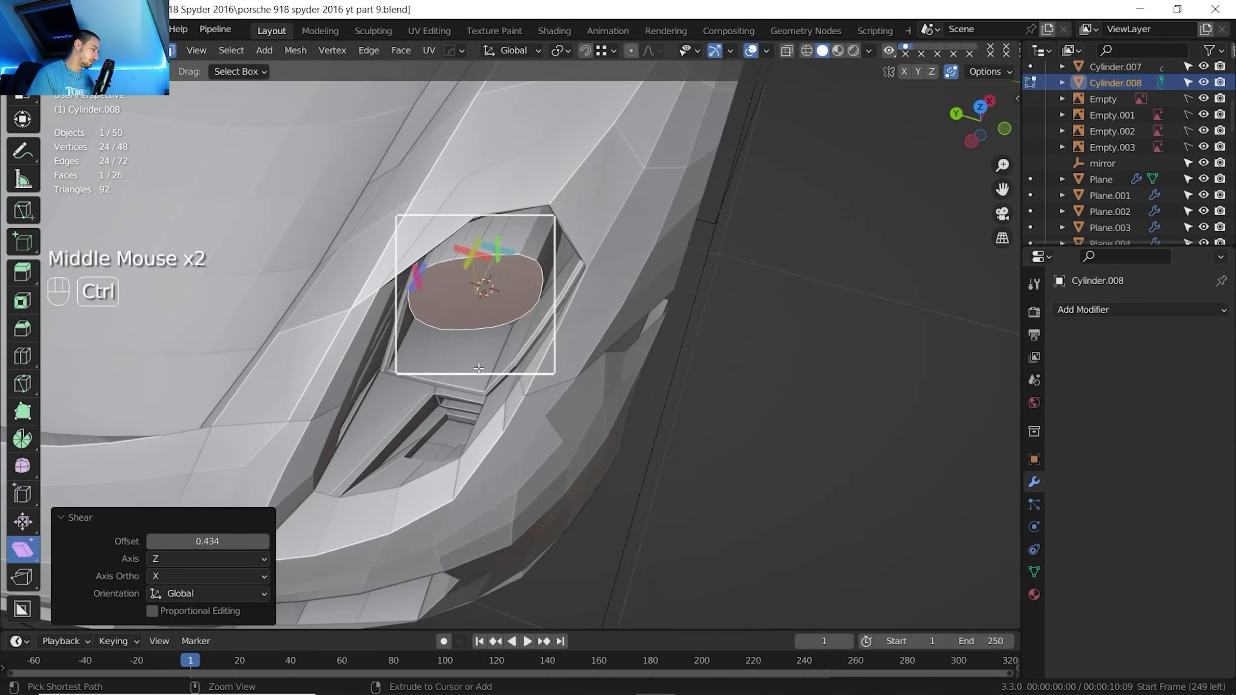
pyautogui.hotkey('ctrl', 'z')
# Shear the front cap face with an offset of about 0.231 on the Z axis and 0.338 on the Y axis
pyautogui.scroll(2, 431, 308)
pyautogui.keyDown('shift'); pyautogui.moveTo(431, 309); pyautogui.dragTo(483, 361, button='middle'); pyautogui.keyUp('shift')
pyautogui.moveTo(454, 246); pyautogui.dragTo(554, 179)
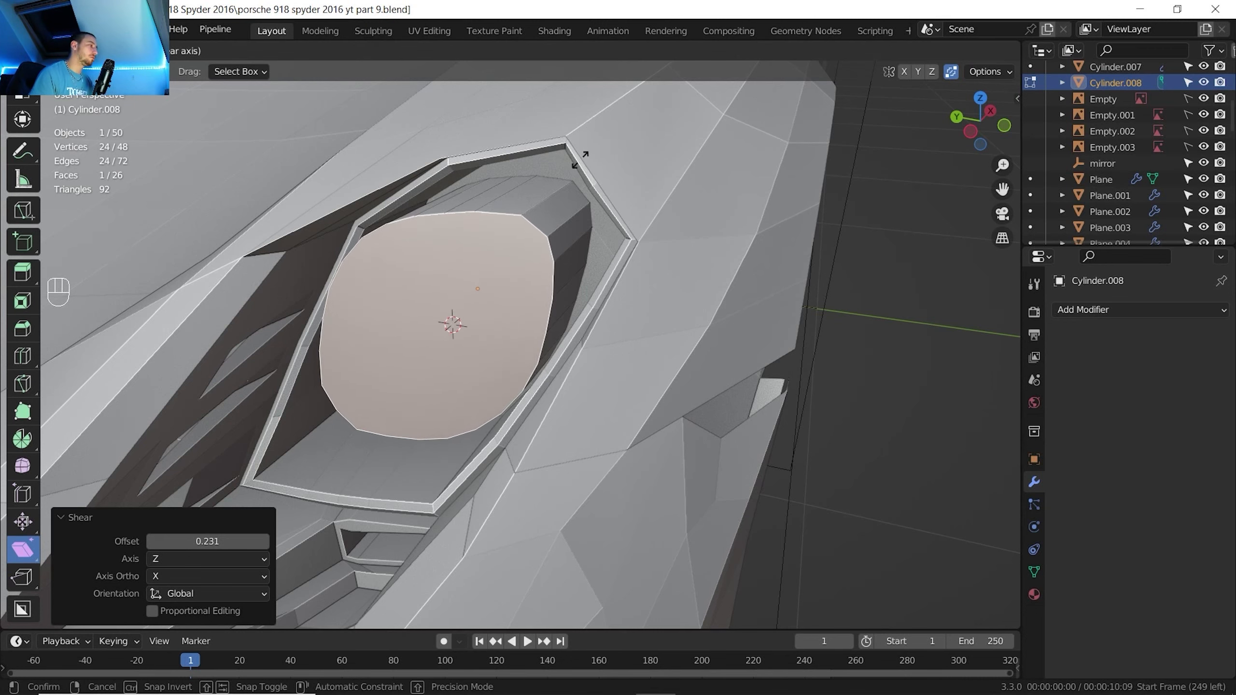
pyautogui.moveTo(580, 159); pyautogui.dragTo(583, 156)
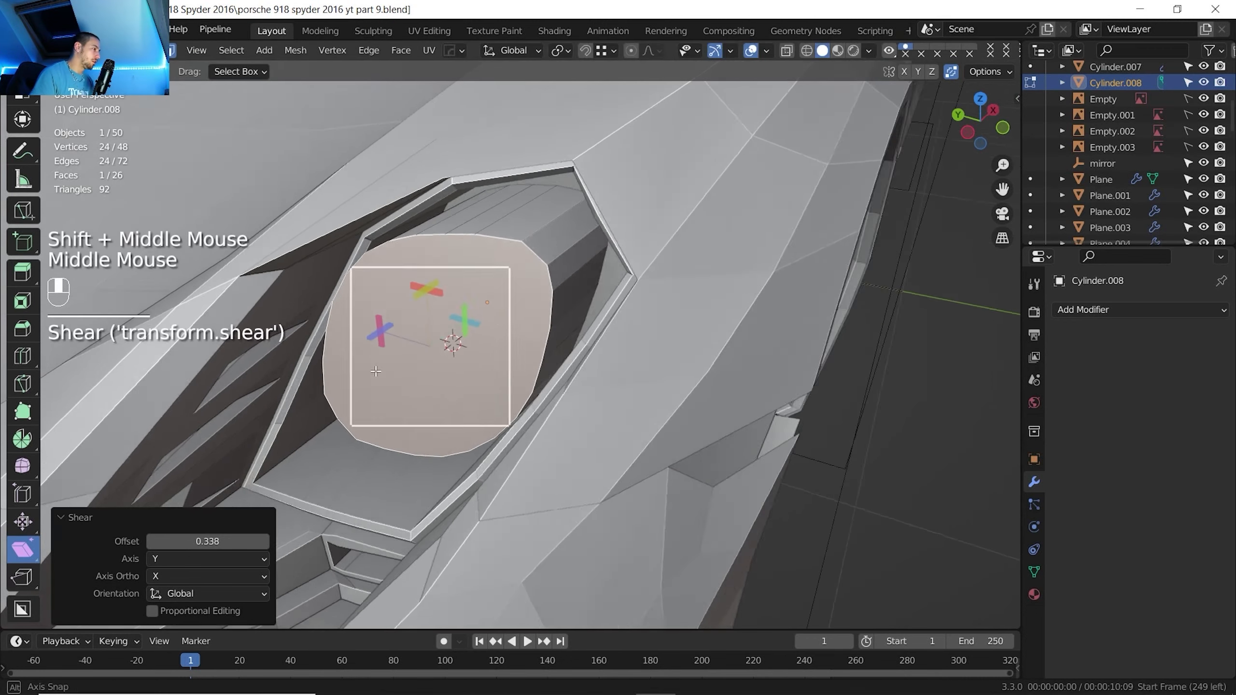
pyautogui.moveTo(107, 200); pyautogui.dragTo(89, 212, button='middle')
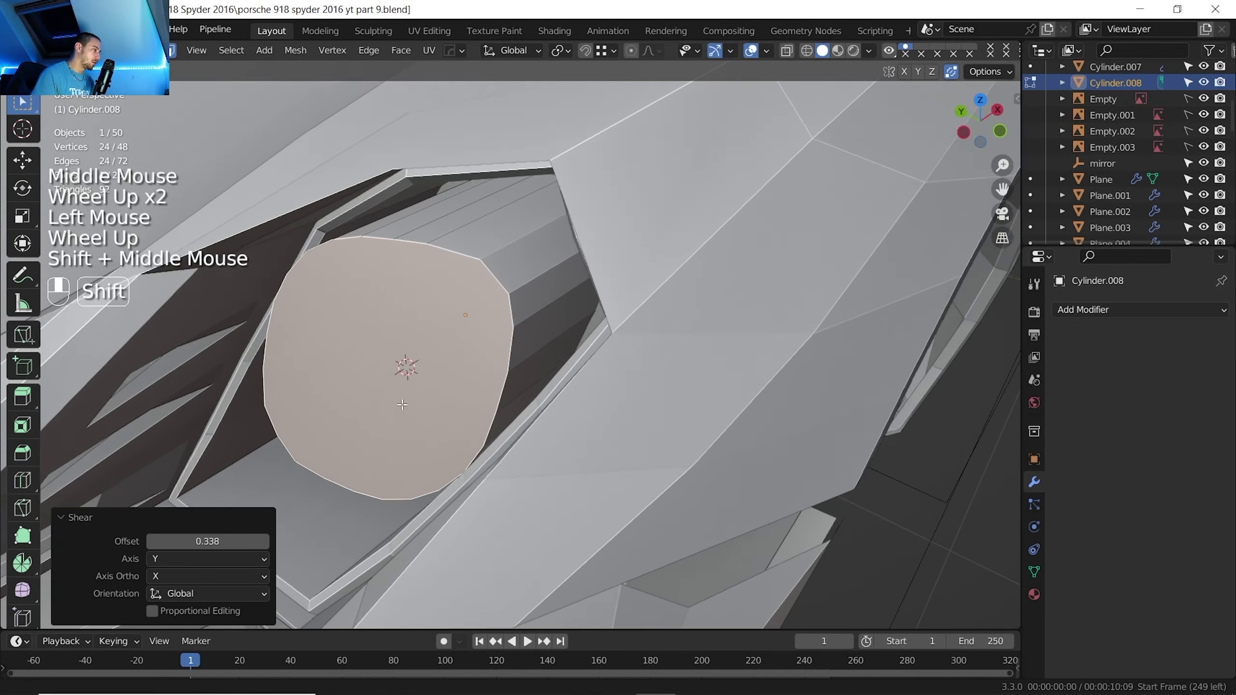
# Move the sheared front cap face along X in top view to fit it within the headlight opening
pyautogui.moveTo(428, 389); pyautogui.dragTo(448, 413, button='middle')
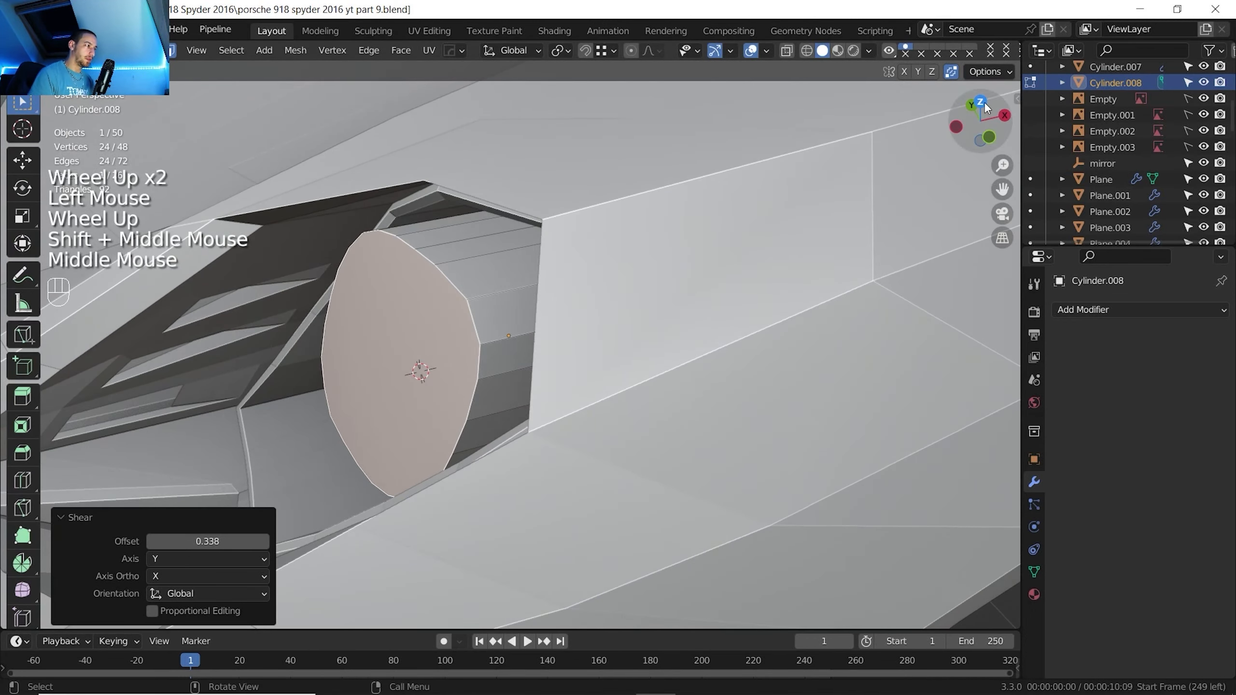
pyautogui.click(979, 104)
pyautogui.press('g')
pyautogui.press('x')
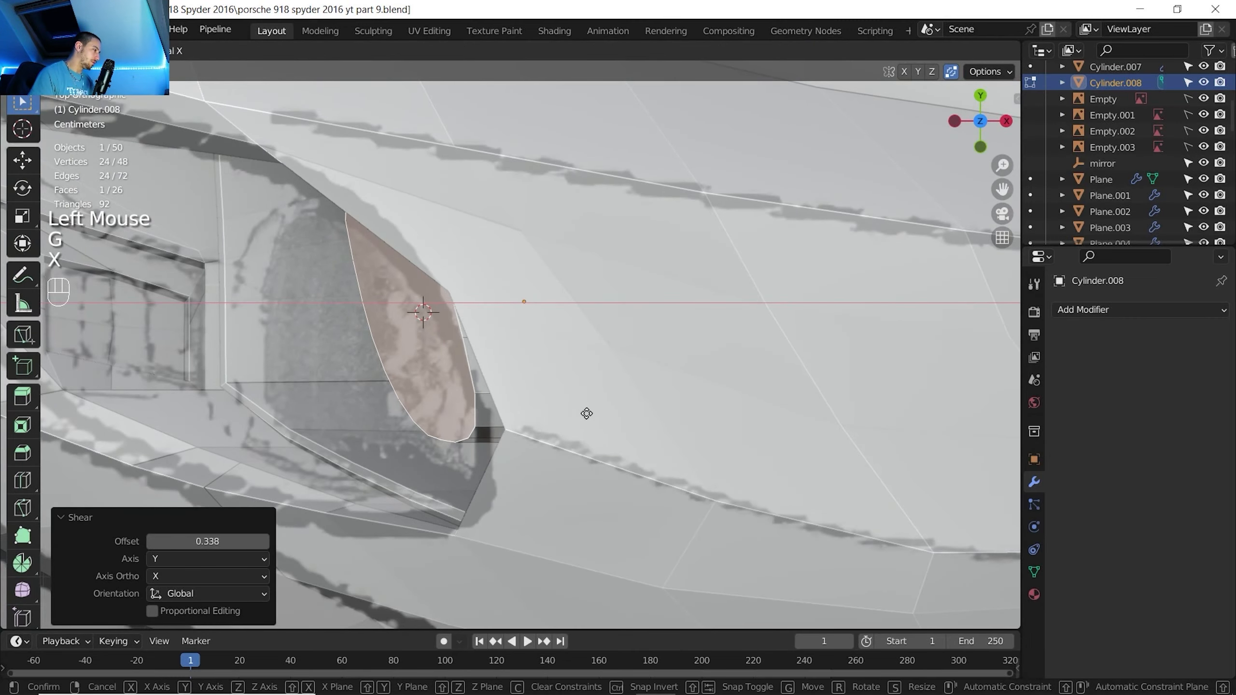
pyautogui.click(586, 413)
# Edge-slide several lengthwise edges on the cylinder's upper side, using a factor of about -0.759 for the last one
pyautogui.scroll(-2, 586, 413)
pyautogui.keyDown('shift'); pyautogui.moveTo(586, 413); pyautogui.dragTo(454, 210, button='middle'); pyautogui.keyUp('shift')
pyautogui.scroll(-1, 560, 350)
pyautogui.scroll(4, 535, 301)
pyautogui.press('2')
pyautogui.click(452, 210)
pyautogui.press('g')
pyautogui.press('g')
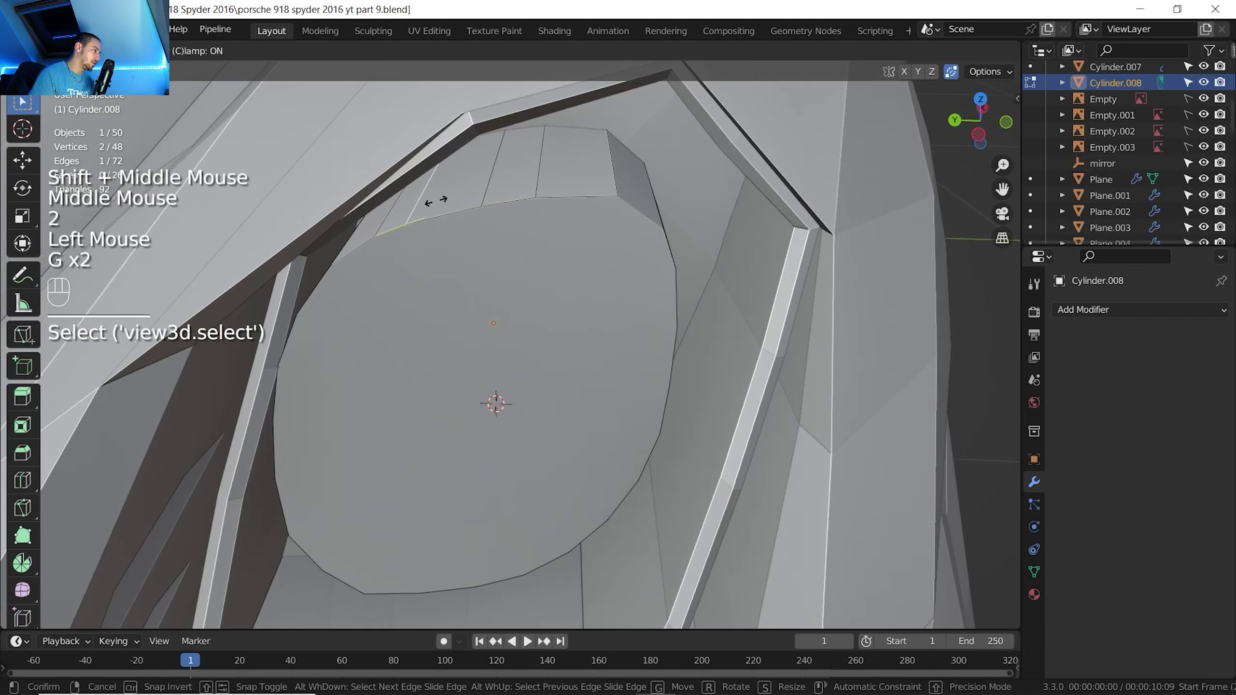
pyautogui.click(423, 208)
pyautogui.press('g')
pyautogui.press('g')
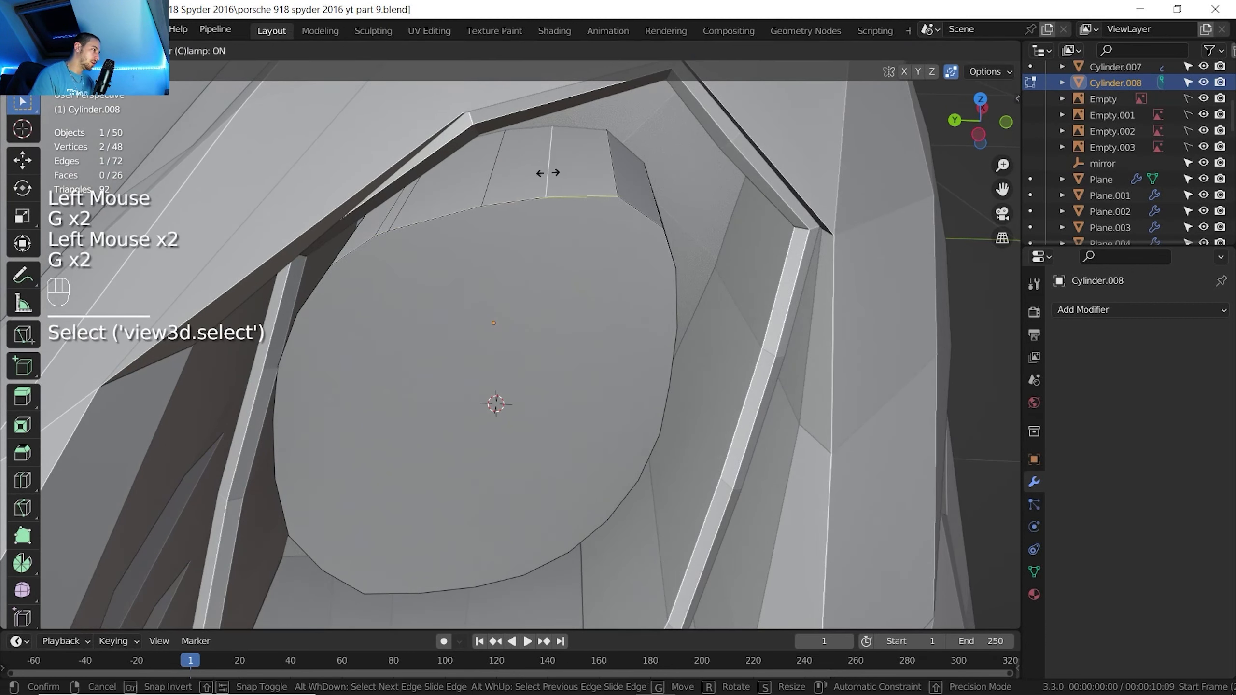
pyautogui.click(583, 174)
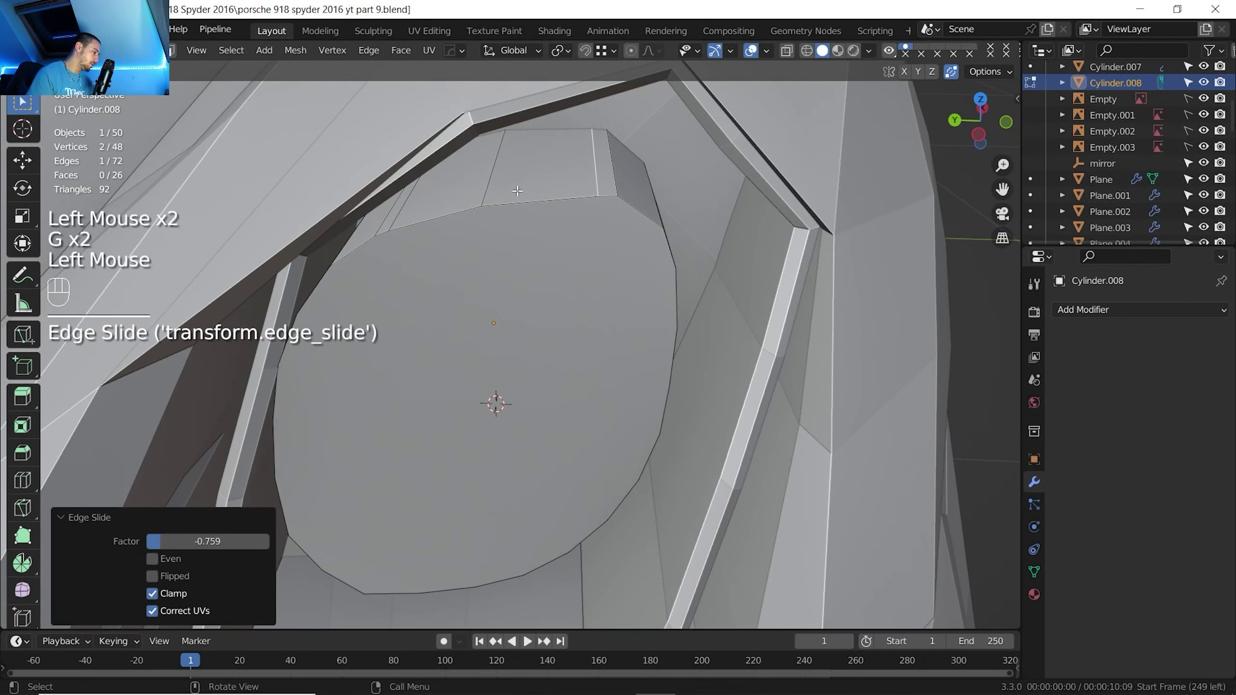
# Select two side faces on top of the cylinder and move them along Z to fit the headlight opening
pyautogui.press('3')
pyautogui.click(443, 175)
pyautogui.keyDown('shift'); pyautogui.click(541, 168); pyautogui.keyUp('shift')
pyautogui.moveTo(540, 168); pyautogui.dragTo(534, 182, button='middle')
pyautogui.press('g')
pyautogui.press('z')
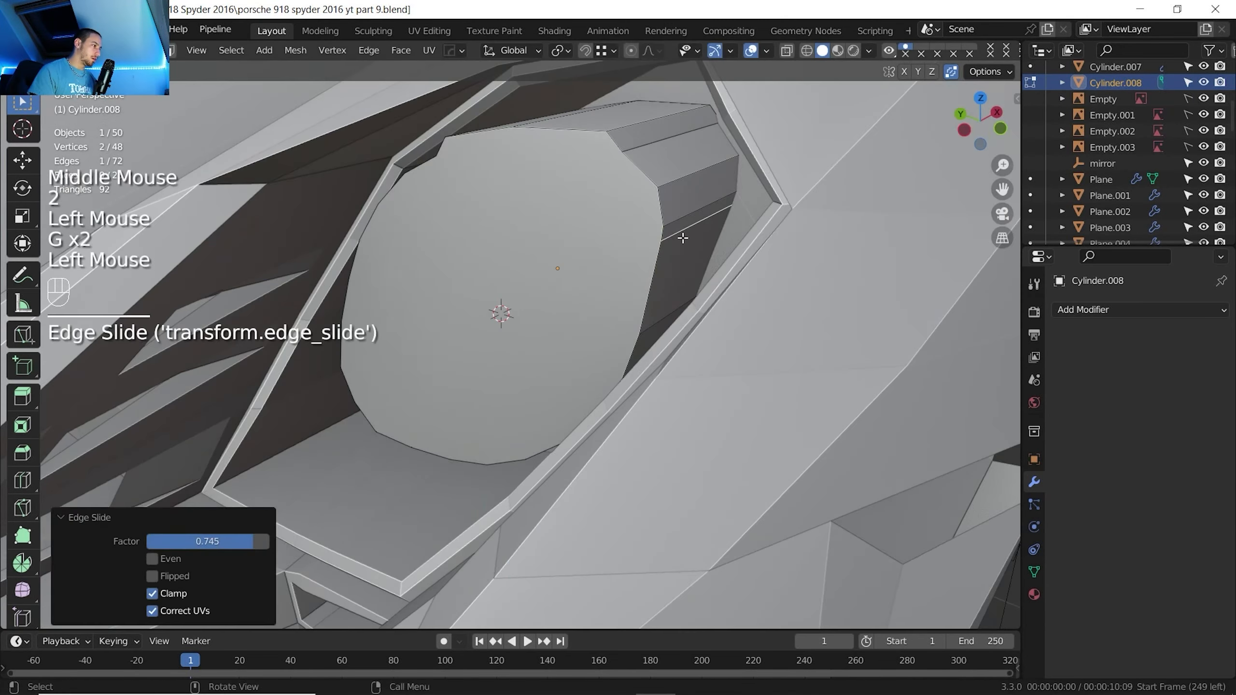
# Edge-slide the lengthwise edge on the cylinder's outer side and move the adjoining narrow side face along Y
pyautogui.moveTo(681, 234); pyautogui.dragTo(647, 193, button='middle')
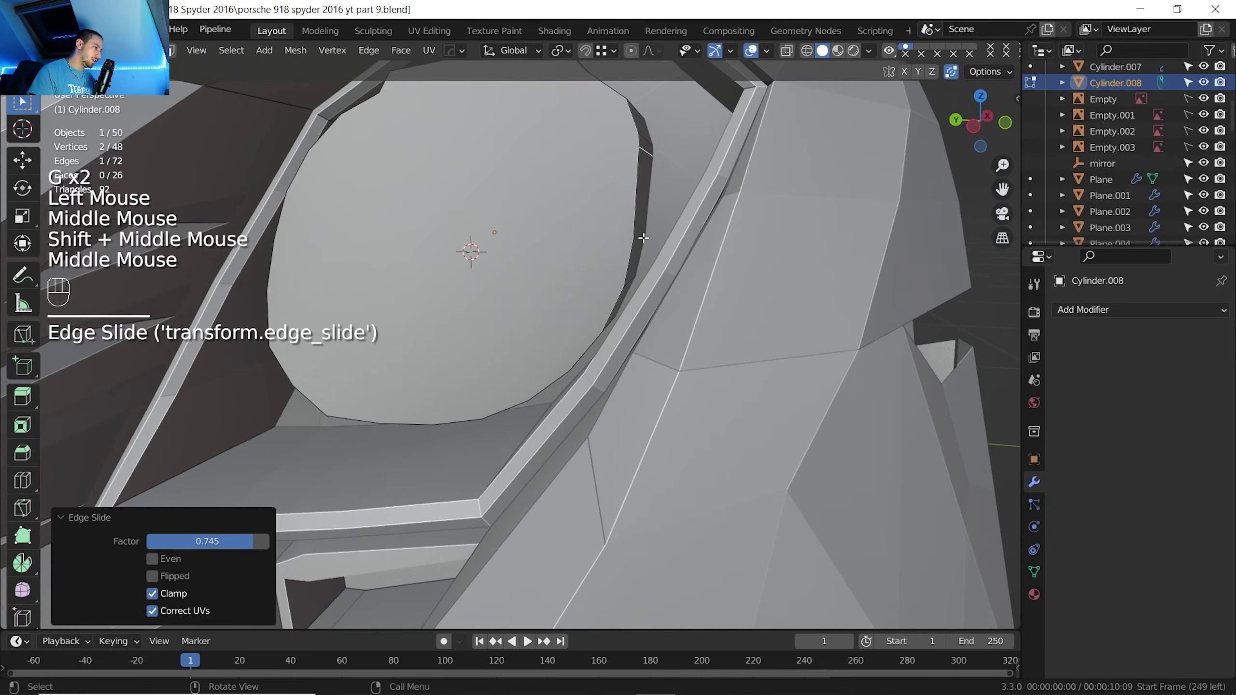
pyautogui.press('g')
pyautogui.press('g')
pyautogui.click(646, 276)
pyautogui.press('3')
pyautogui.click(651, 214)
pyautogui.press('g')
pyautogui.press('y')
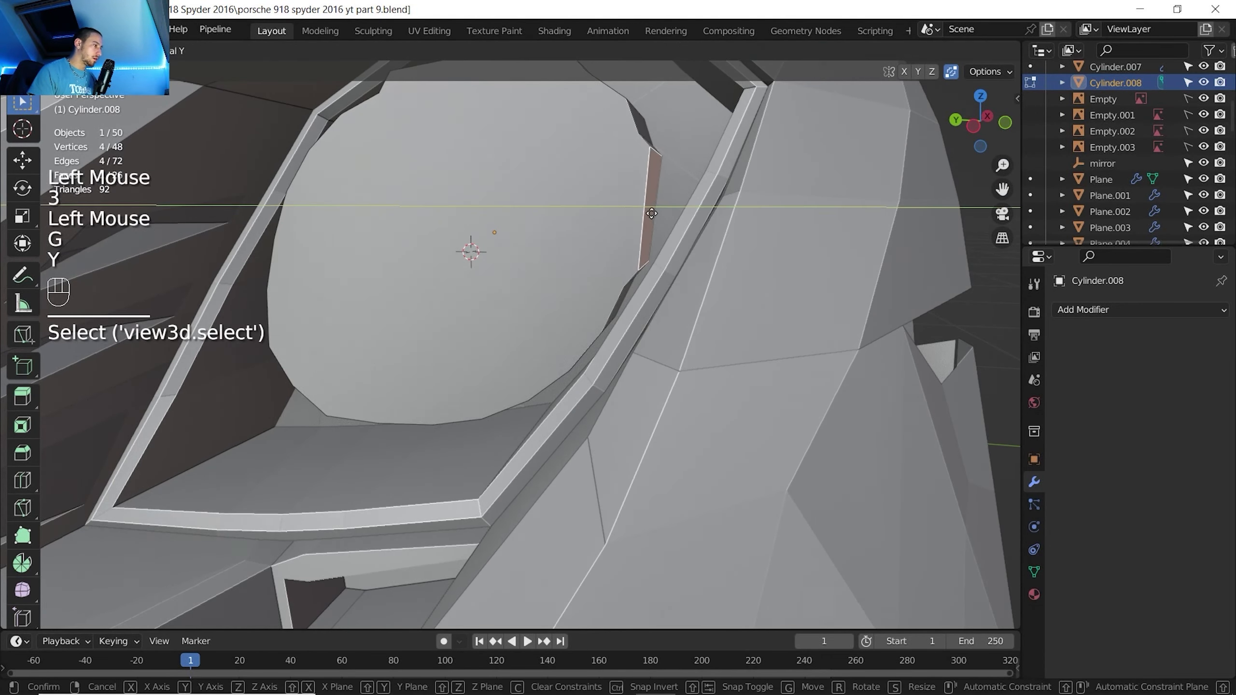
pyautogui.click(654, 213)
# Adjust the cylinder's underside by sliding a lower edge and moving two bottom faces along Z
pyautogui.scroll(-2, 654, 214)
pyautogui.keyDown('shift'); pyautogui.moveTo(654, 213); pyautogui.dragTo(639, 335, button='middle'); pyautogui.keyUp('shift')
pyautogui.scroll(3, 639, 335)
pyautogui.click(499, 536)
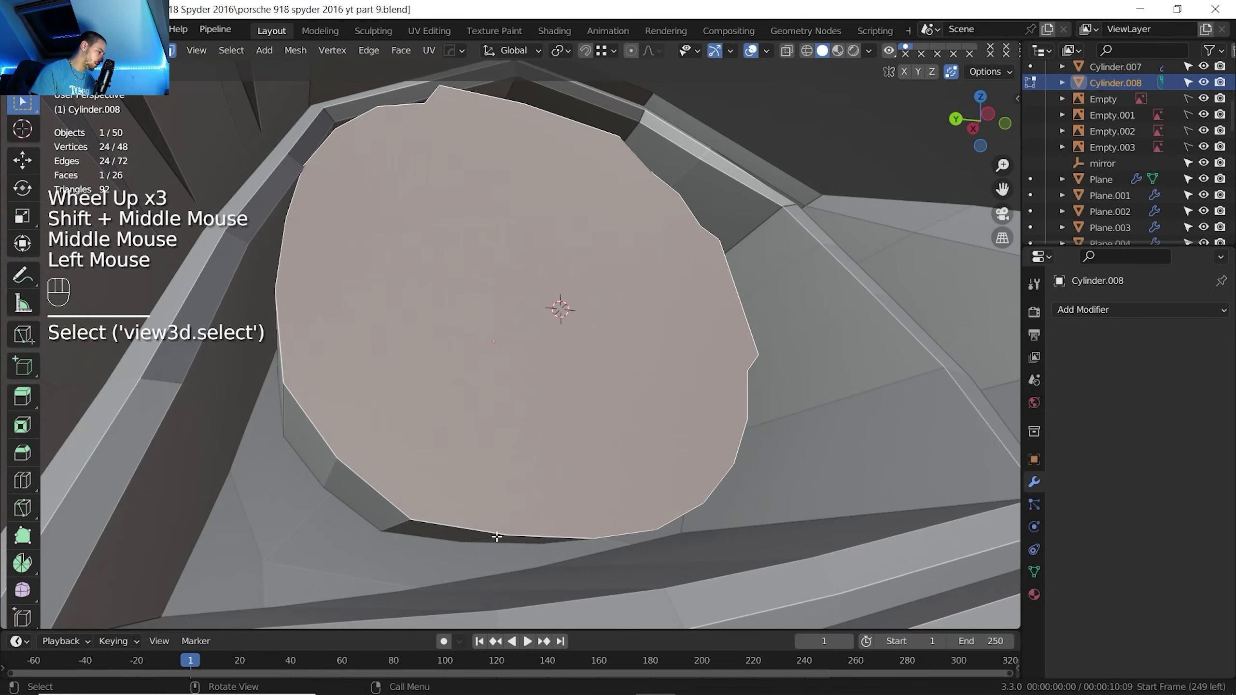
pyautogui.press('2')
pyautogui.click(502, 540)
pyautogui.press('g')
pyautogui.press('g')
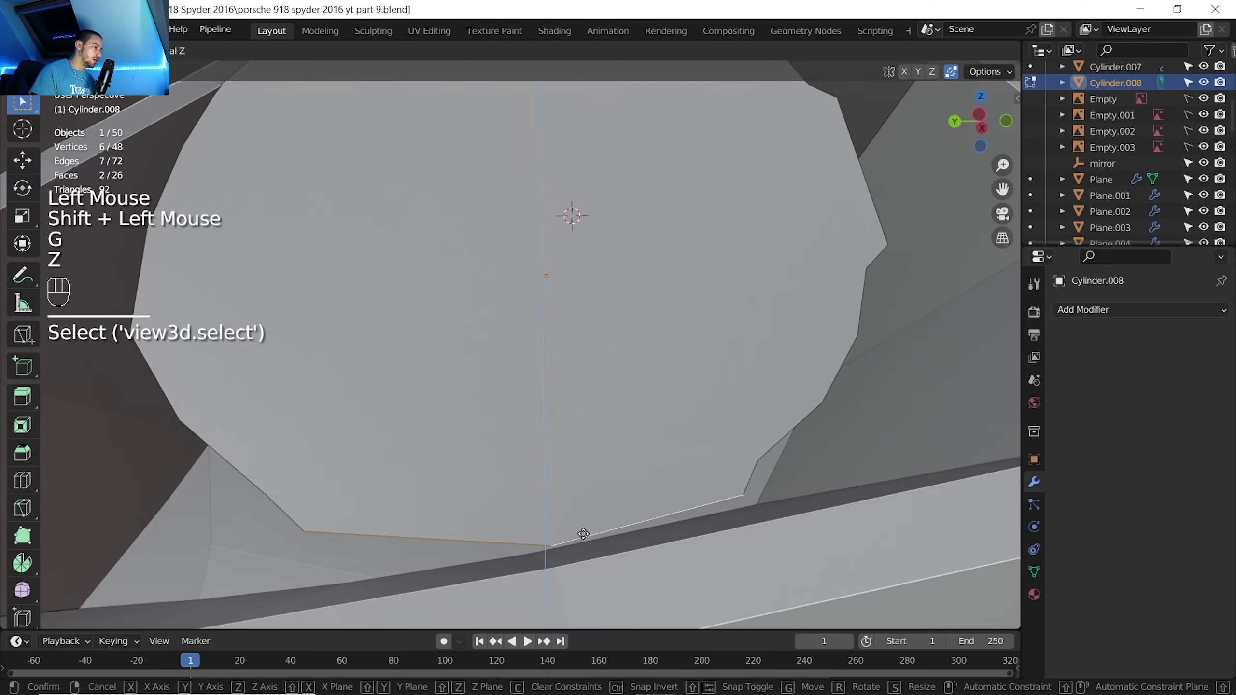
pyautogui.click(582, 533)
# Add a Mirror modifier to the reshaped cylinder, using only the Y axis and the object named mirror as mirror object
pyautogui.scroll(-3, 543, 289)
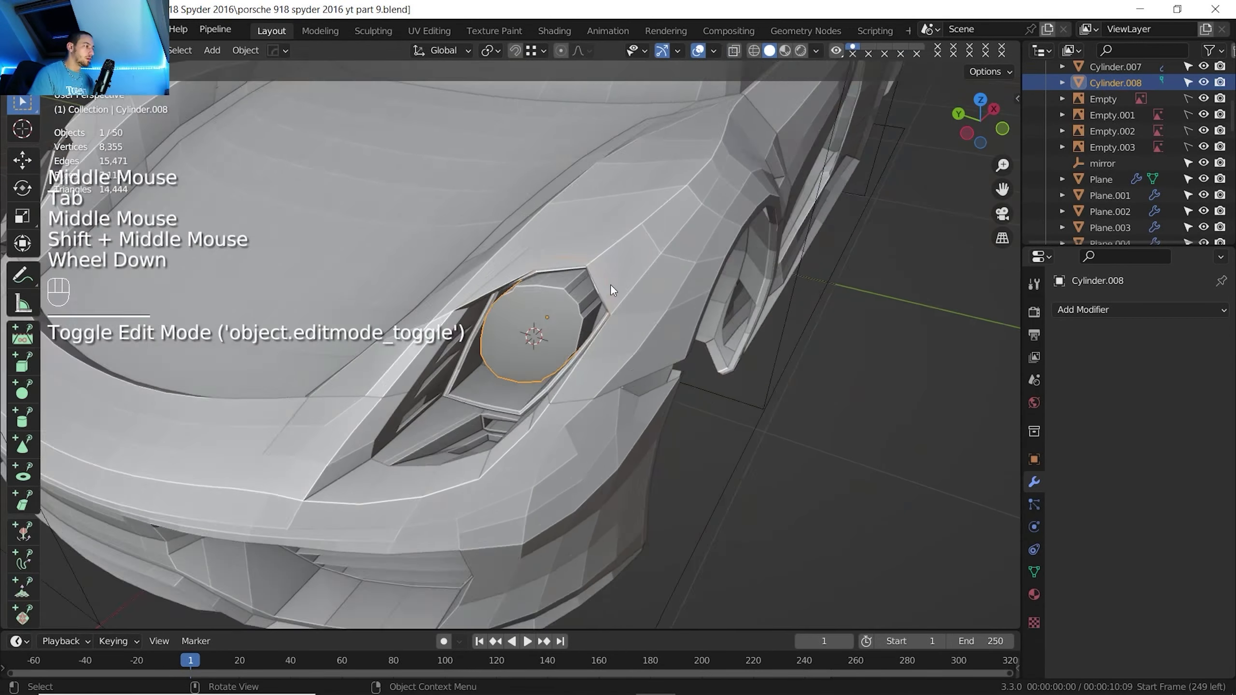
pyautogui.scroll(-2, 610, 284)
pyautogui.scroll(1, 664, 337)
pyautogui.click(1089, 310)
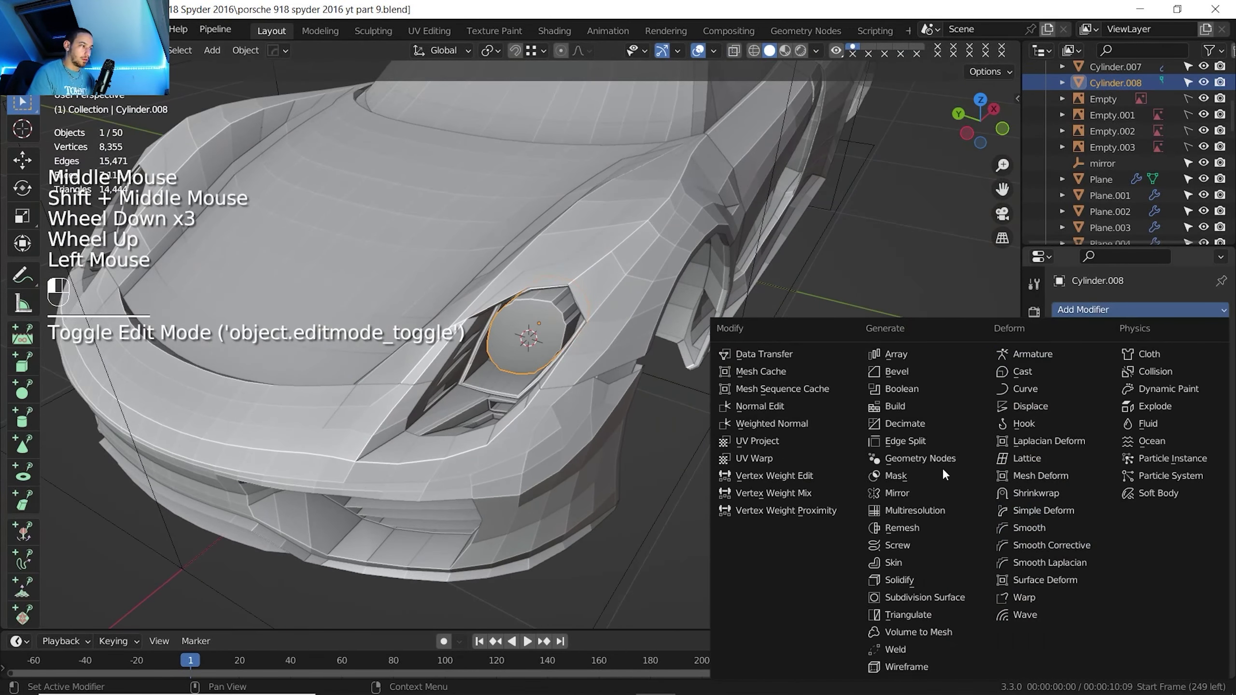
pyautogui.click(922, 493)
pyautogui.click(1172, 396)
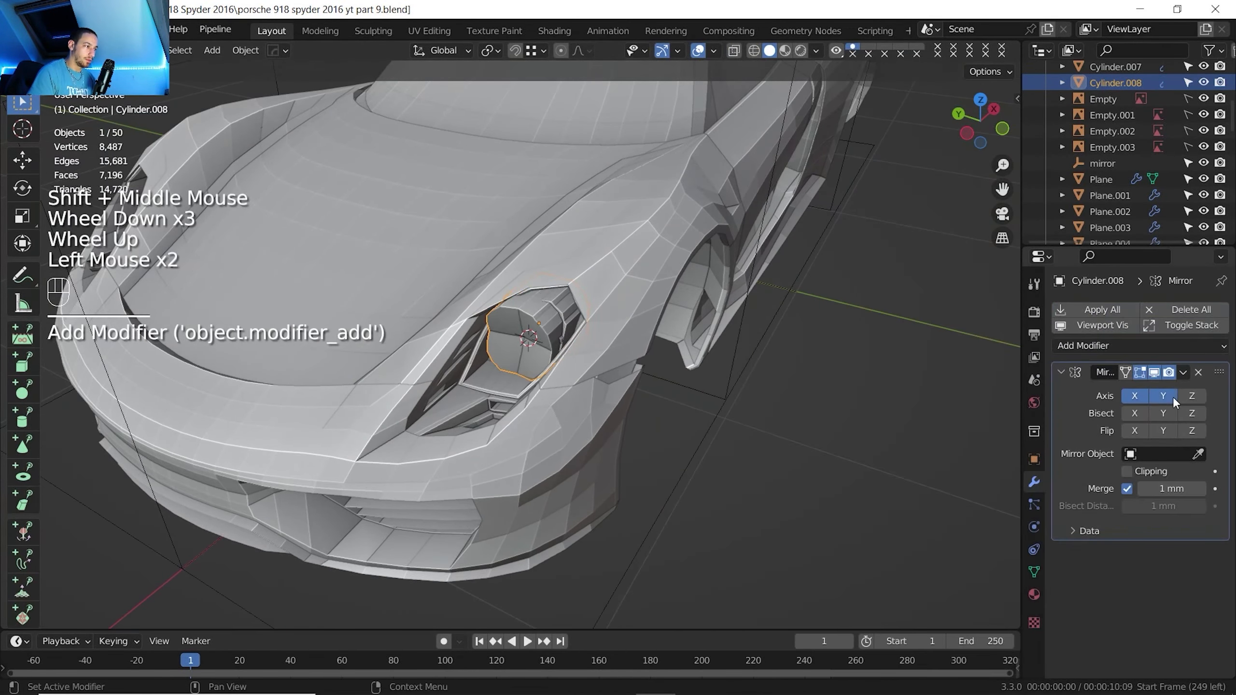
pyautogui.click(1131, 395)
pyautogui.scroll(-2, 714, 319)
pyautogui.keyDown('shift'); pyautogui.moveTo(713, 319); pyautogui.dragTo(618, 282, button='middle'); pyautogui.keyUp('shift')
pyautogui.scroll(-1, 657, 404)
pyautogui.click(1198, 455)
pyautogui.click(482, 354)
# Delete the front cap face of the reshaped cylinder
pyautogui.moveTo(483, 355); pyautogui.dragTo(552, 278, button='middle')
pyautogui.scroll(1, 570, 385)
pyautogui.scroll(2, 570, 384)
pyautogui.scroll(1, 550, 311)
pyautogui.scroll(-1, 541, 283)
pyautogui.keyDown('shift'); pyautogui.moveTo(552, 278); pyautogui.dragTo(560, 270, button='middle'); pyautogui.keyUp('shift')
pyautogui.moveTo(559, 270); pyautogui.dragTo(517, 276, button='middle')
pyautogui.press('Tab')
pyautogui.click(540, 235)
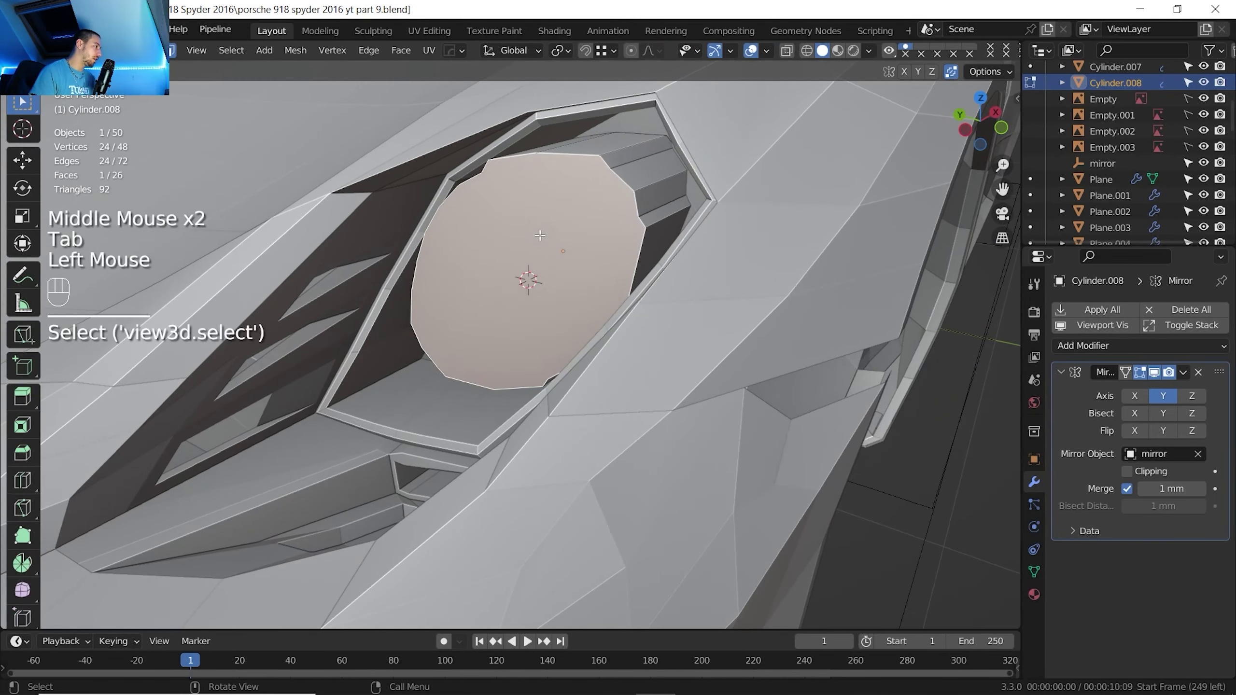
pyautogui.press('Delete')
pyautogui.click(539, 236)
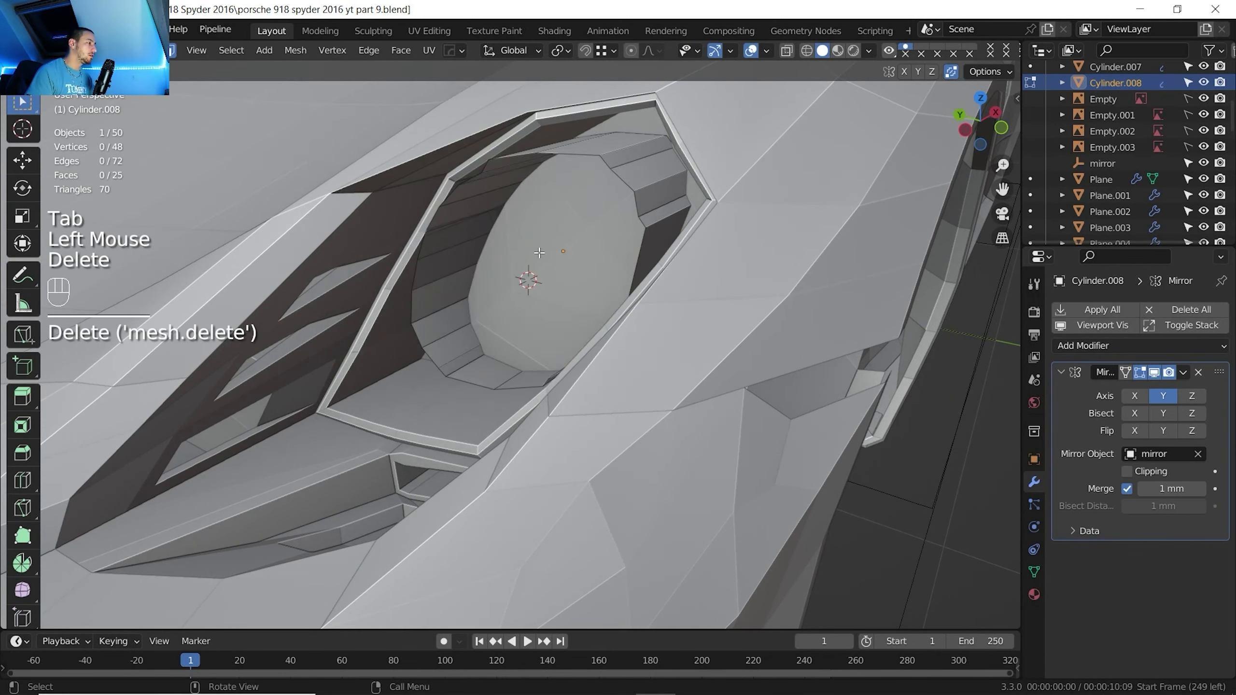
# Delete the rear cap face of the cylinder from behind the headlight, leaving an open tube
pyautogui.moveTo(539, 237); pyautogui.dragTo(370, 239, button='middle')
pyautogui.moveTo(550, 258); pyautogui.dragTo(571, 251, button='middle')
pyautogui.click(572, 250)
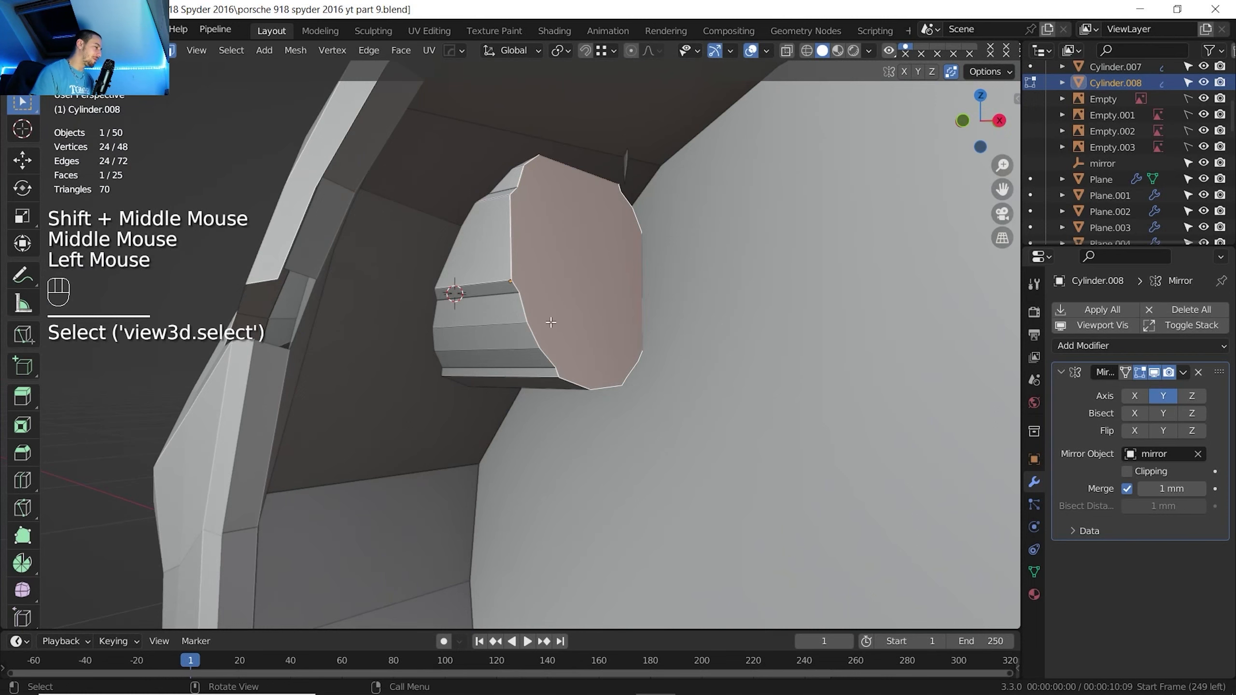
pyautogui.press('Delete')
pyautogui.click(630, 298)
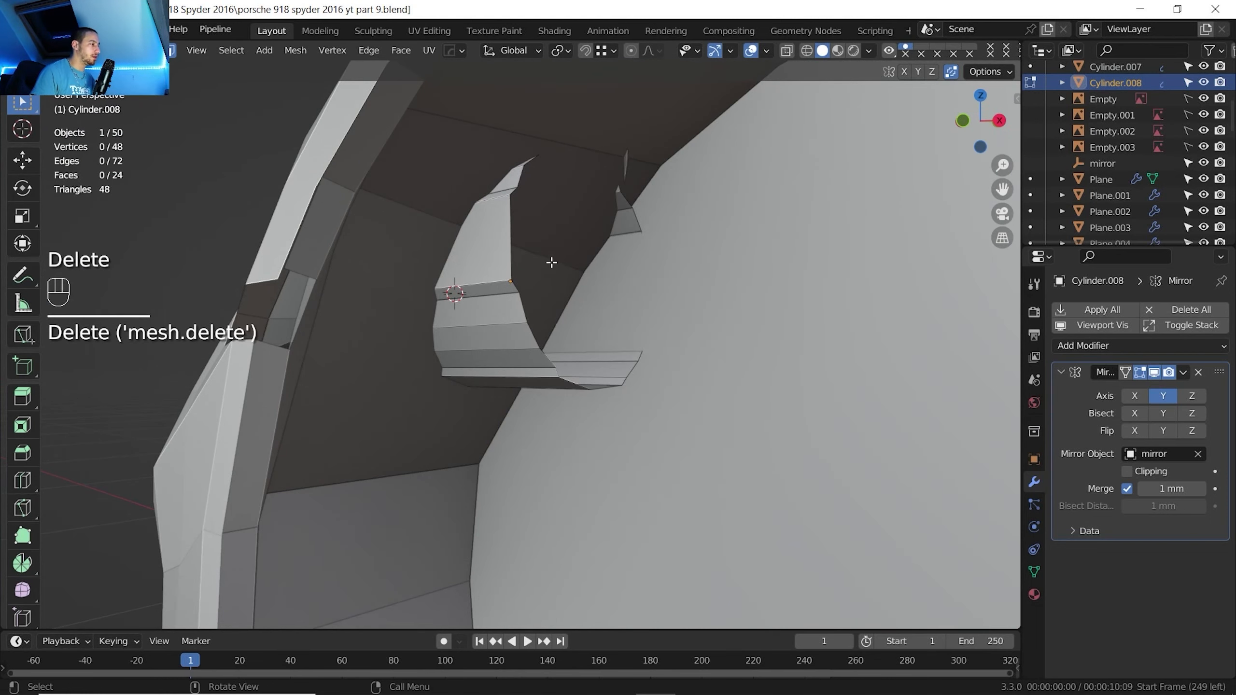
# Edge-slide lengthwise edges on the tube's lower rear side, using factors of about 0.775 and 0.742
pyautogui.keyDown('shift'); pyautogui.moveTo(551, 262); pyautogui.dragTo(509, 285, button='middle'); pyautogui.keyUp('shift')
pyautogui.press('1')
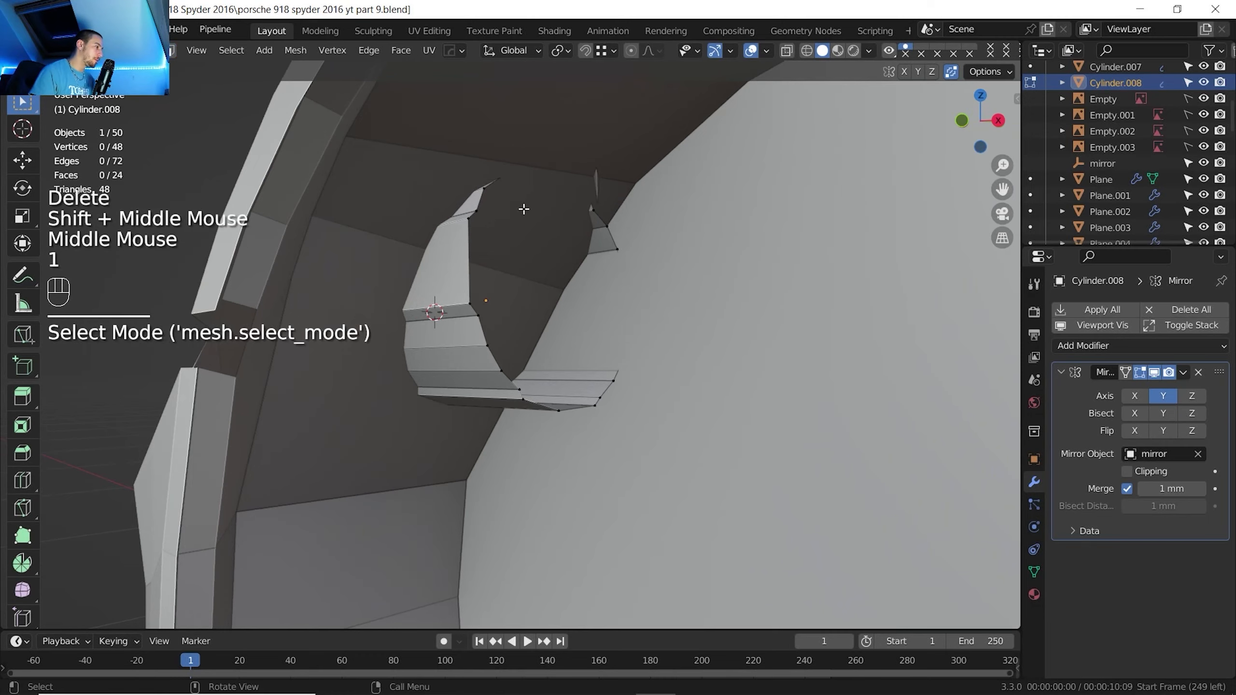
pyautogui.moveTo(540, 382); pyautogui.dragTo(556, 335, button='middle')
pyautogui.click(581, 360)
pyautogui.keyDown('shift'); pyautogui.click(556, 314); pyautogui.keyUp('shift')
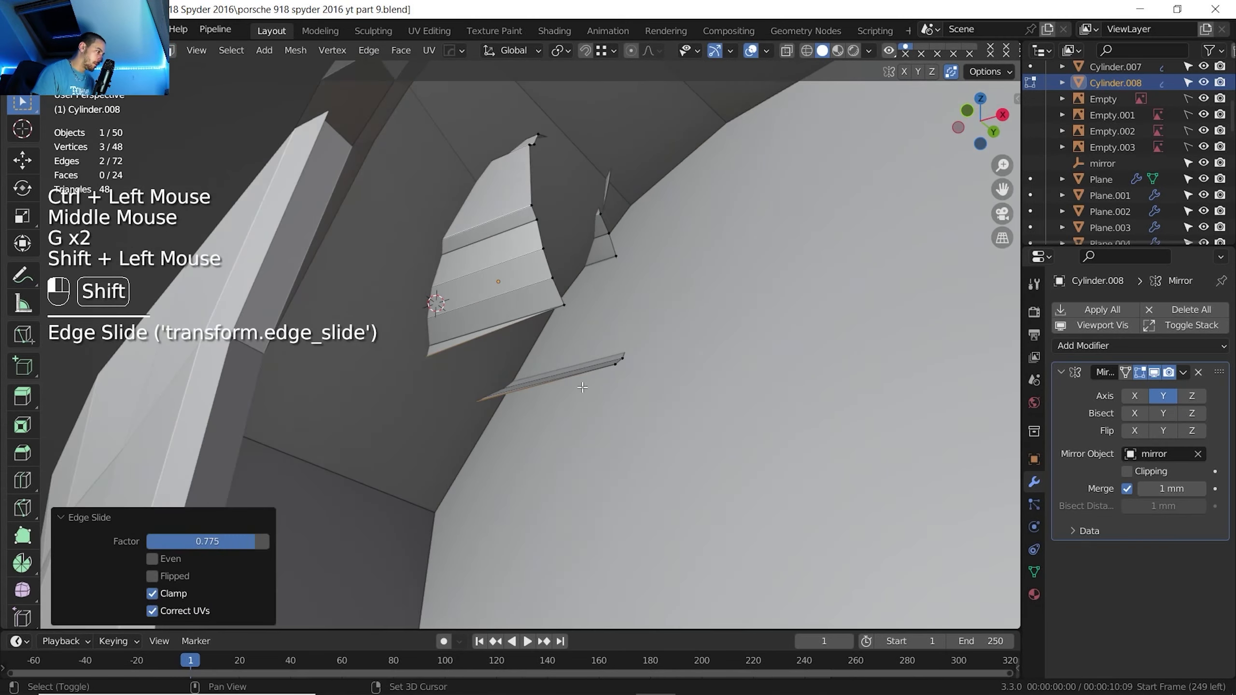
pyautogui.click(558, 302)
pyautogui.keyDown('shift'); pyautogui.click(617, 361); pyautogui.keyUp('shift')
pyautogui.press('g')
pyautogui.press('g')
pyautogui.click(515, 320)
pyautogui.scroll(-3, 515, 320)
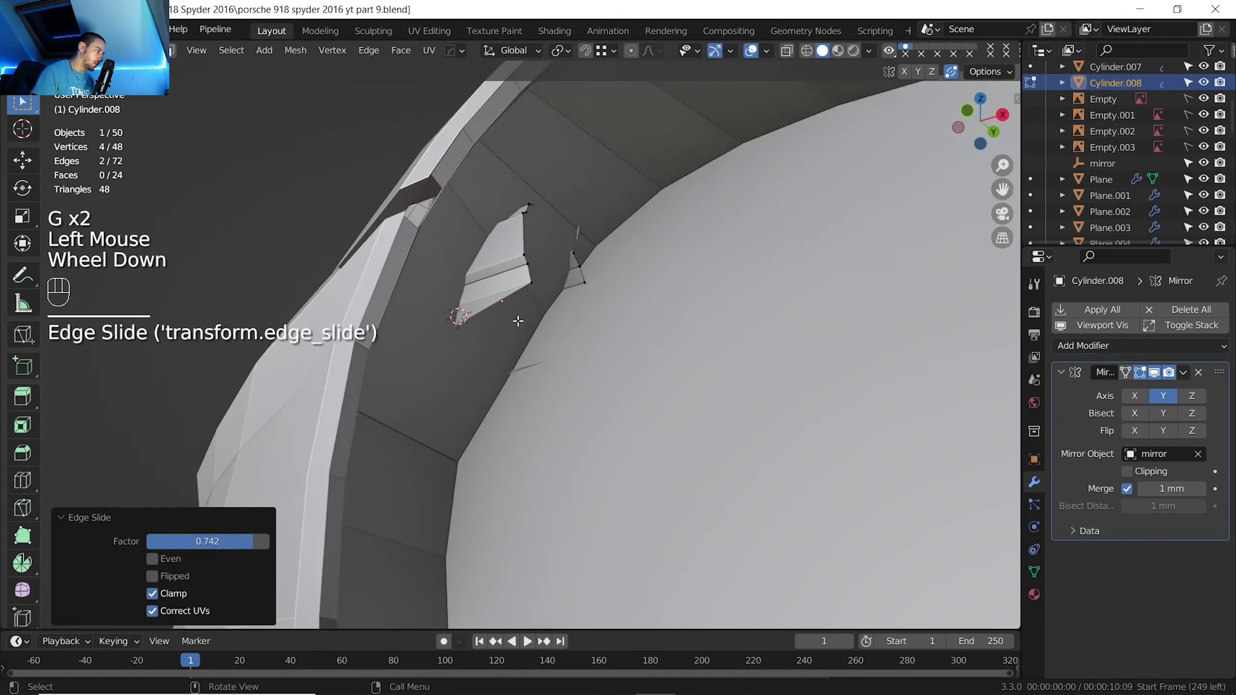
# Edge-slide the tube's remaining upper edges seen from behind, using factors of about 0.312 and 0.150
pyautogui.moveTo(515, 320); pyautogui.dragTo(720, 463, button='middle')
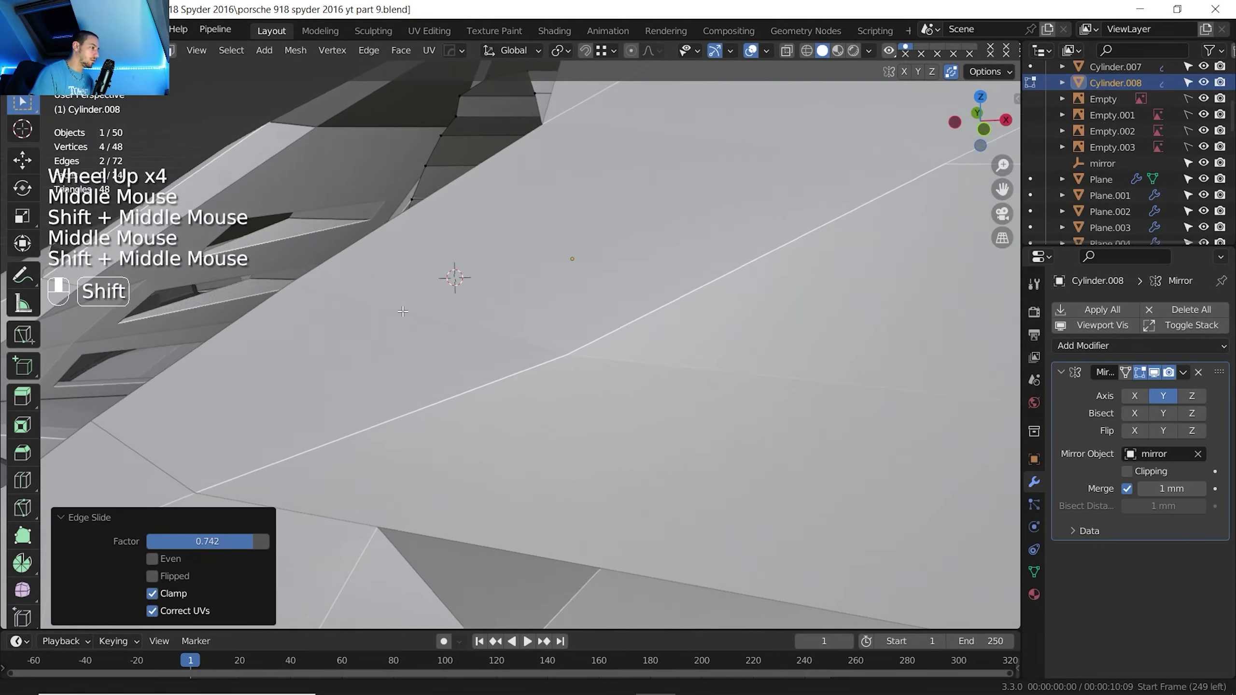
pyautogui.scroll(-4, 591, 330)
pyautogui.keyDown('shift'); pyautogui.moveTo(618, 326); pyautogui.dragTo(422, 257, button='middle'); pyautogui.keyUp('shift')
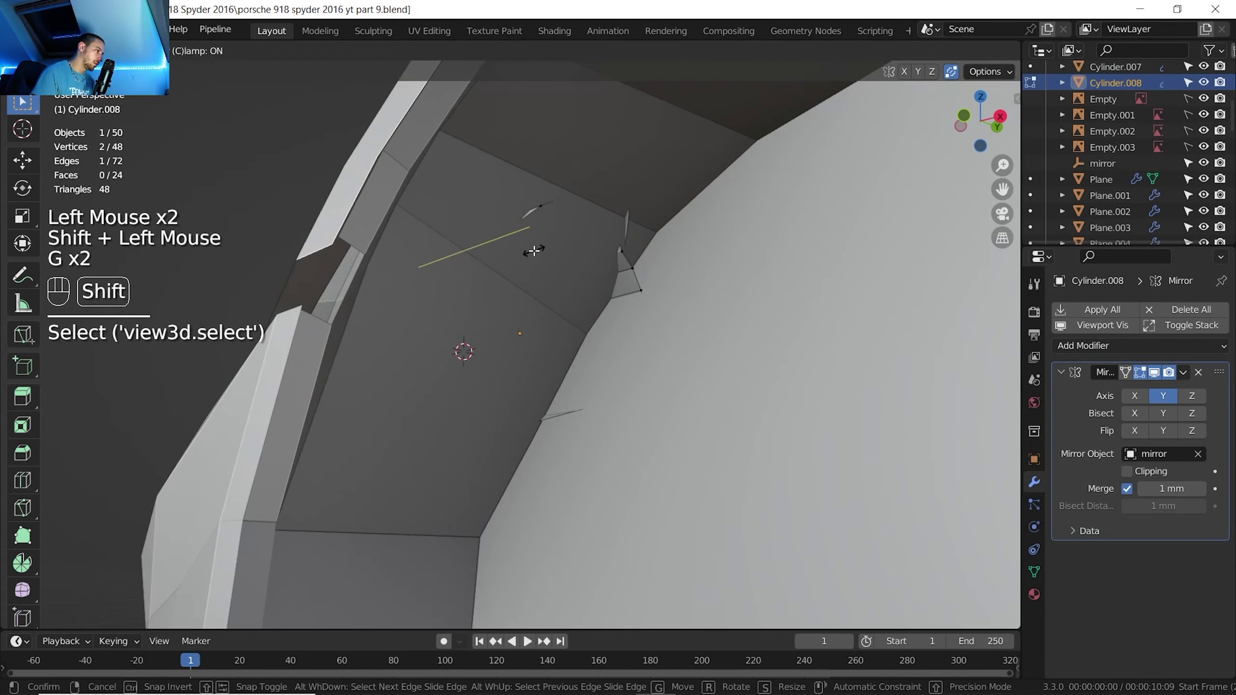
pyautogui.keyDown('shift'); pyautogui.click(533, 251); pyautogui.keyUp('shift')
pyautogui.click(540, 210)
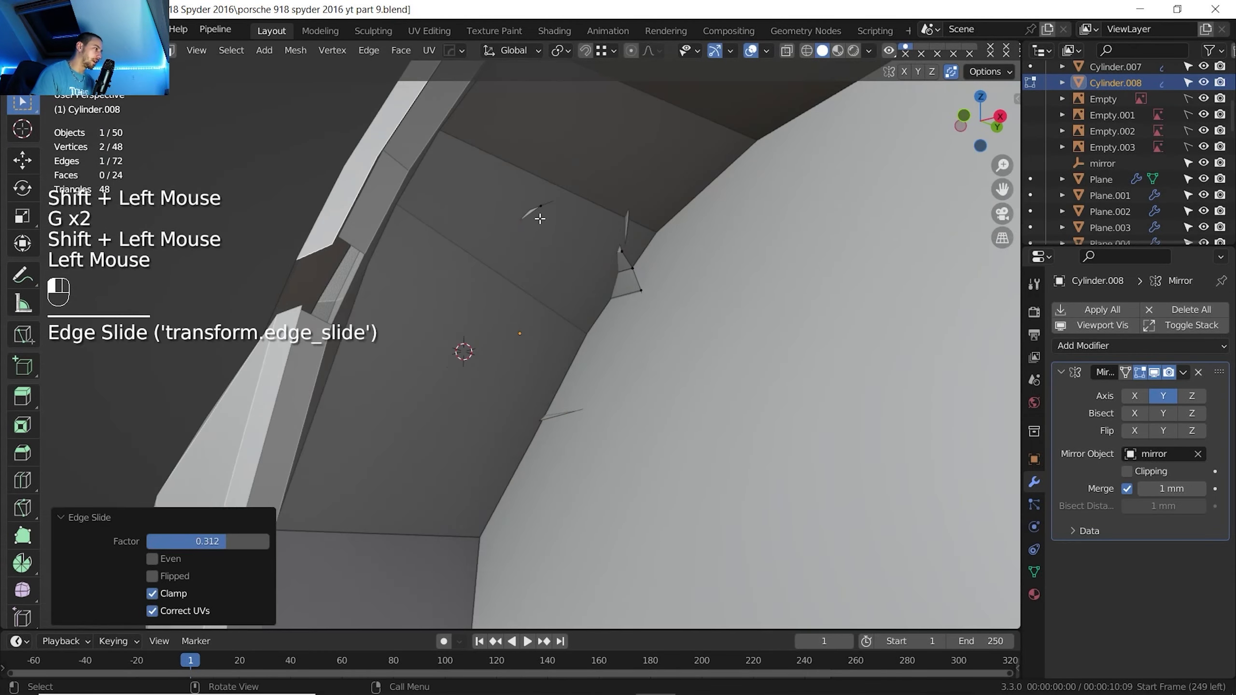
pyautogui.moveTo(540, 210); pyautogui.dragTo(538, 273, button='middle')
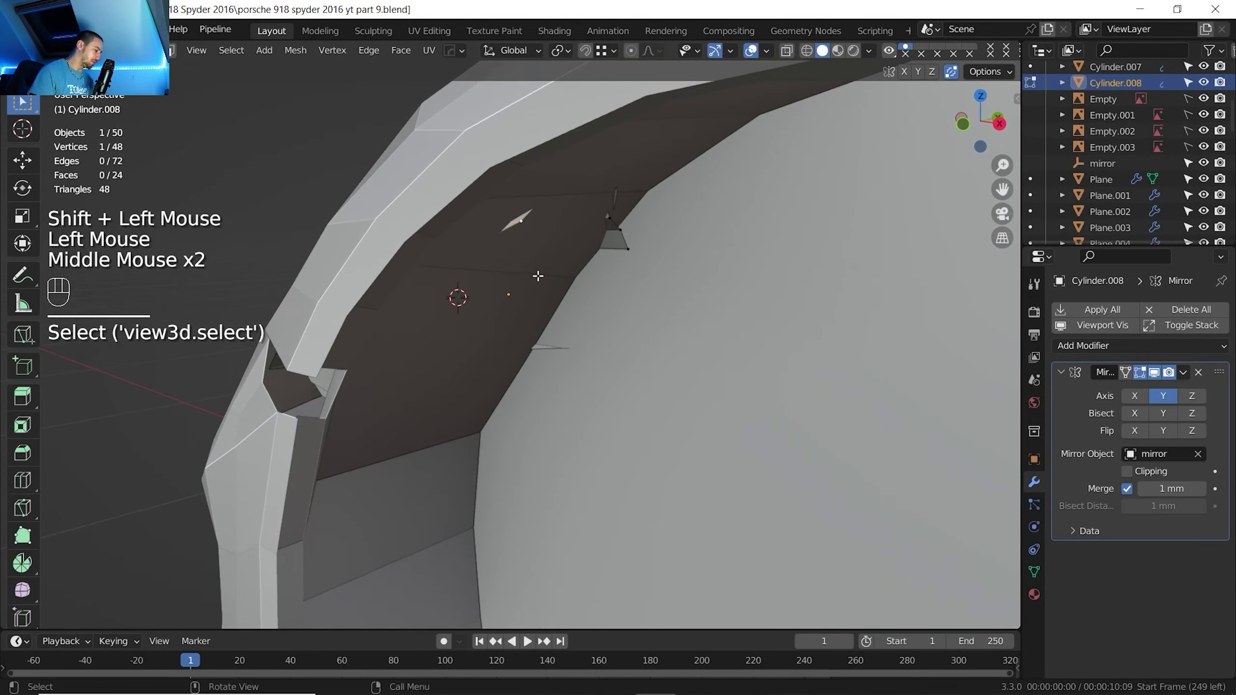
pyautogui.press('g')
pyautogui.press('g')
pyautogui.click(623, 233)
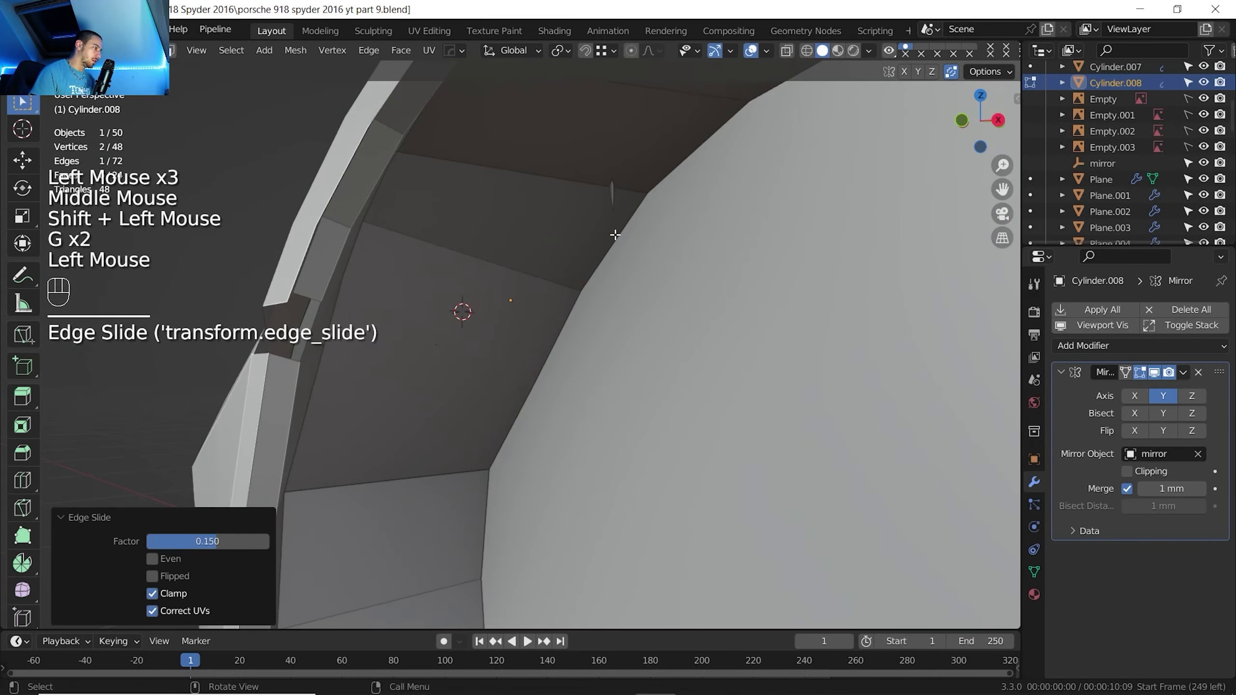
# Examine the open tube and the recess lining from the front to check the tube's fit inside the headlight
pyautogui.moveTo(623, 233); pyautogui.dragTo(797, 277, button='middle')
pyautogui.press('Tab')
pyautogui.click(618, 195)
pyautogui.click(616, 193)
pyautogui.press('Tab')
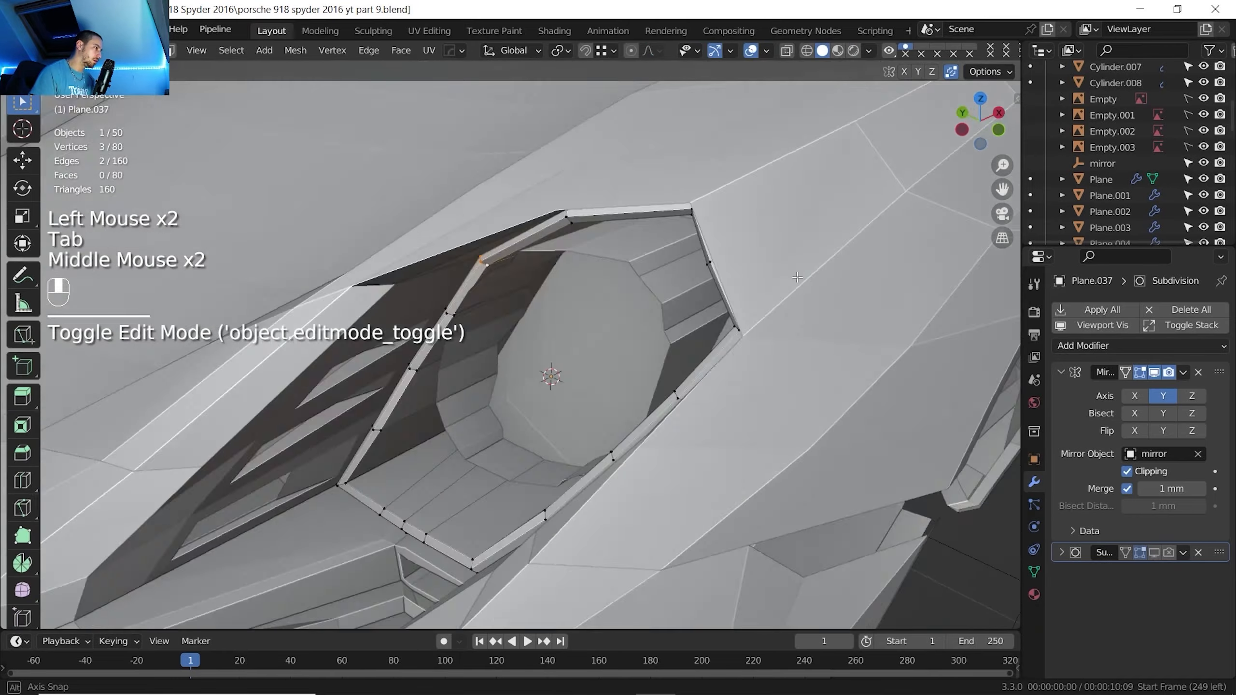
pyautogui.moveTo(774, 268); pyautogui.dragTo(667, 275, button='middle')
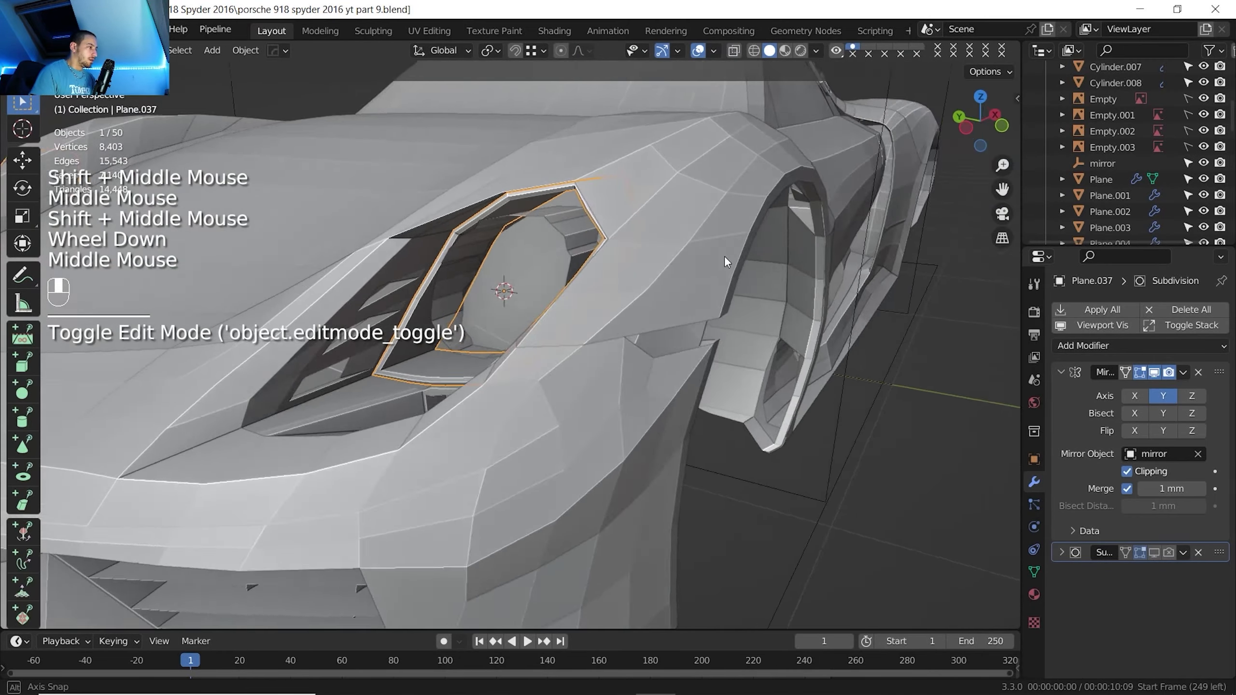
pyautogui.scroll(2, 657, 256)
pyautogui.moveTo(666, 275); pyautogui.dragTo(618, 273, button='middle')
pyautogui.keyDown('shift'); pyautogui.moveTo(617, 273); pyautogui.dragTo(598, 264, button='middle'); pyautogui.keyUp('shift')
pyautogui.scroll(-1, 599, 264)
pyautogui.moveTo(598, 263); pyautogui.dragTo(541, 313, button='middle')
pyautogui.click(589, 231)
pyautogui.press('Tab')
pyautogui.scroll(3, 587, 279)
pyautogui.press('Tab')
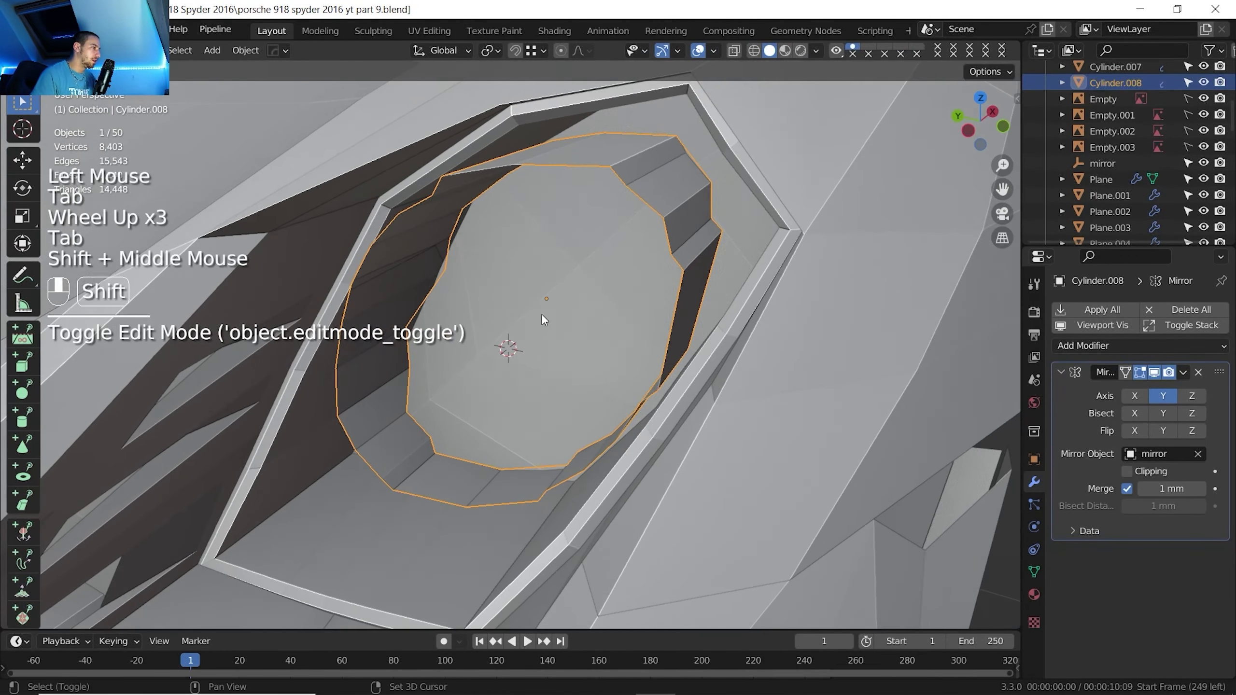
# Add a 24-vertex cylinder inside the headlight with a 38 mm radius, 160 mm depth and 90° rotation on Y
pyautogui.scroll(-1, 577, 273)
pyautogui.scroll(1, 577, 272)
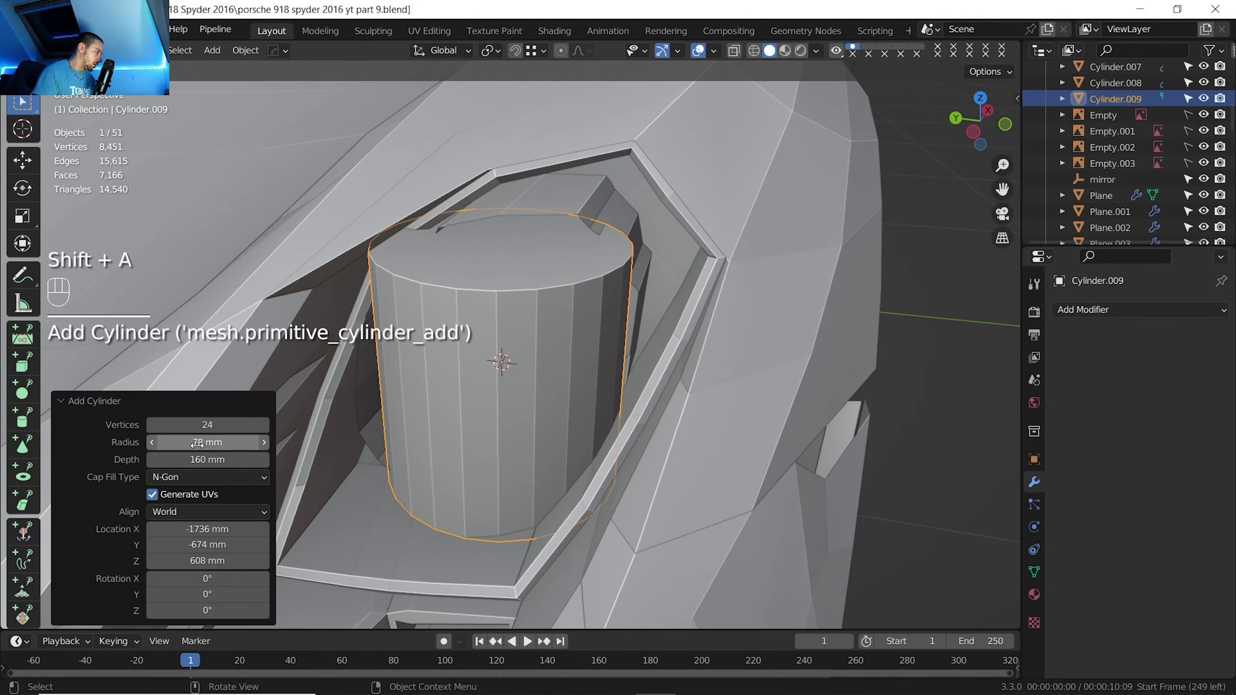
pyautogui.moveTo(188, 446); pyautogui.dragTo(178, 447)
pyautogui.doubleClick(198, 594)
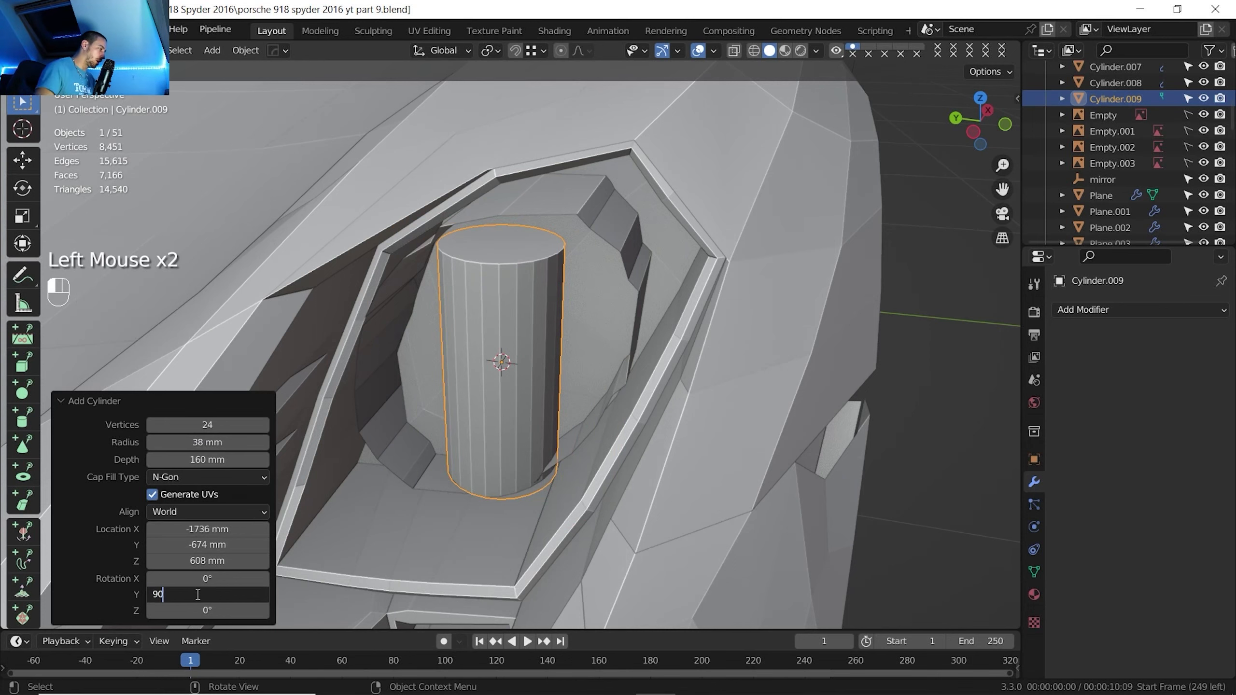
# Fit the new cylinder to the drawing's upper outer lamp at Y -715 mm and Z 649 mm, with 25 mm radius and 18 vertices
pyautogui.click(973, 131)
pyautogui.scroll(2, 646, 213)
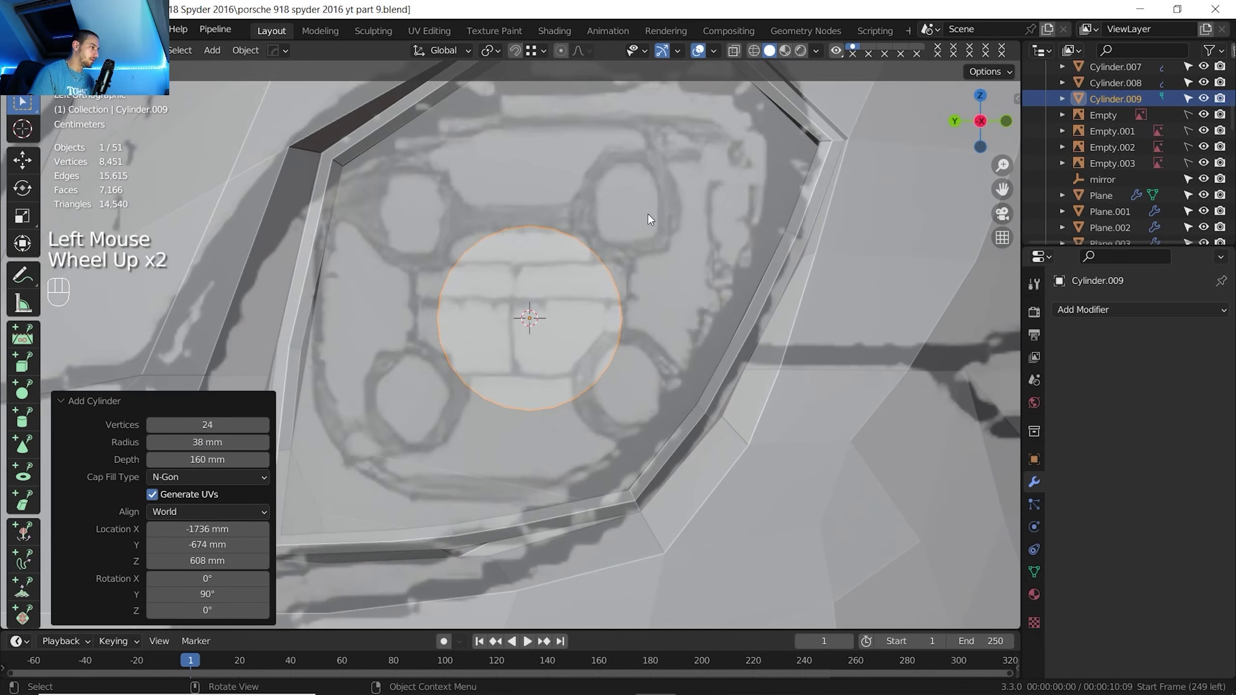
pyautogui.keyDown('shift'); pyautogui.moveTo(647, 213); pyautogui.dragTo(545, 362, button='middle'); pyautogui.keyUp('shift')
pyautogui.keyDown('shift'); pyautogui.moveTo(213, 544); pyautogui.dragTo(194, 544); pyautogui.keyUp('shift')
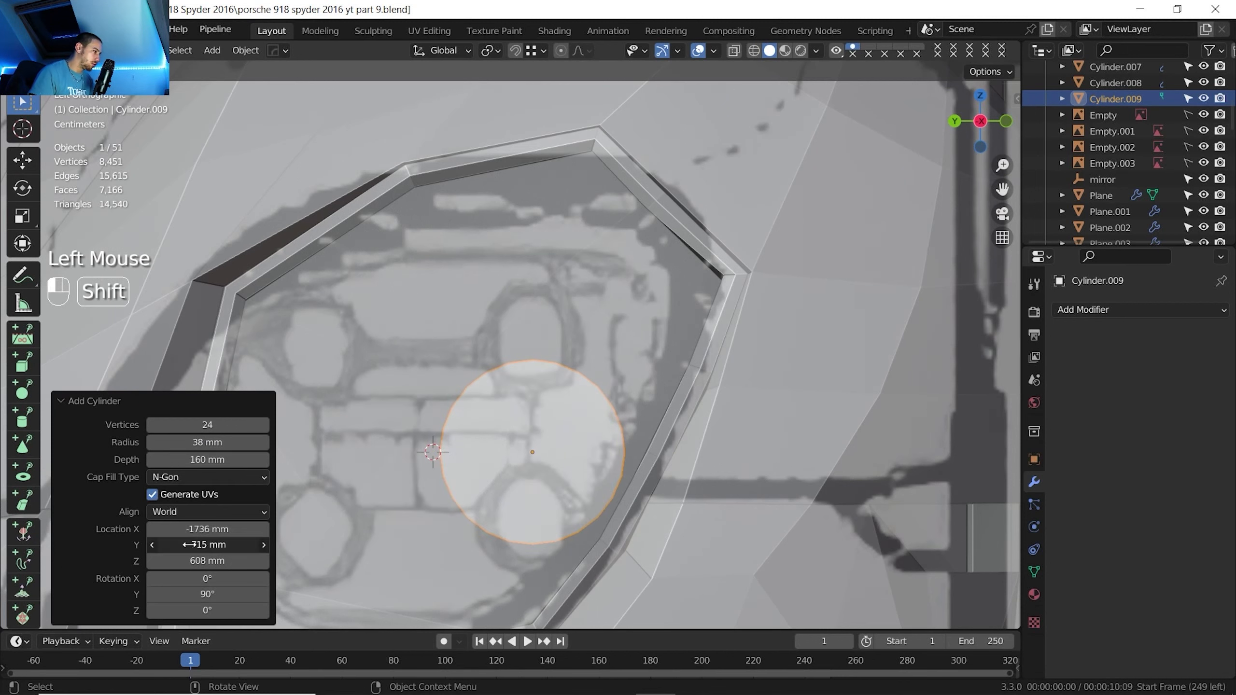
pyautogui.keyDown('shift'); pyautogui.moveTo(214, 557); pyautogui.dragTo(234, 557); pyautogui.keyUp('shift')
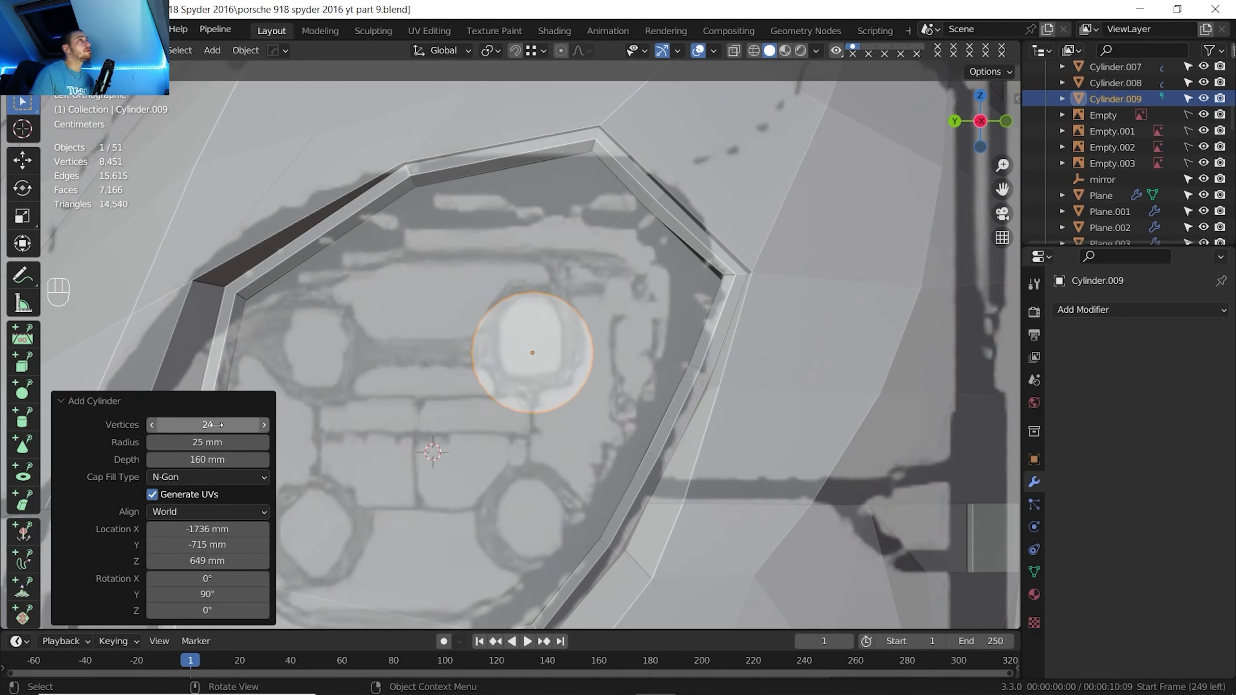
pyautogui.click(218, 422)
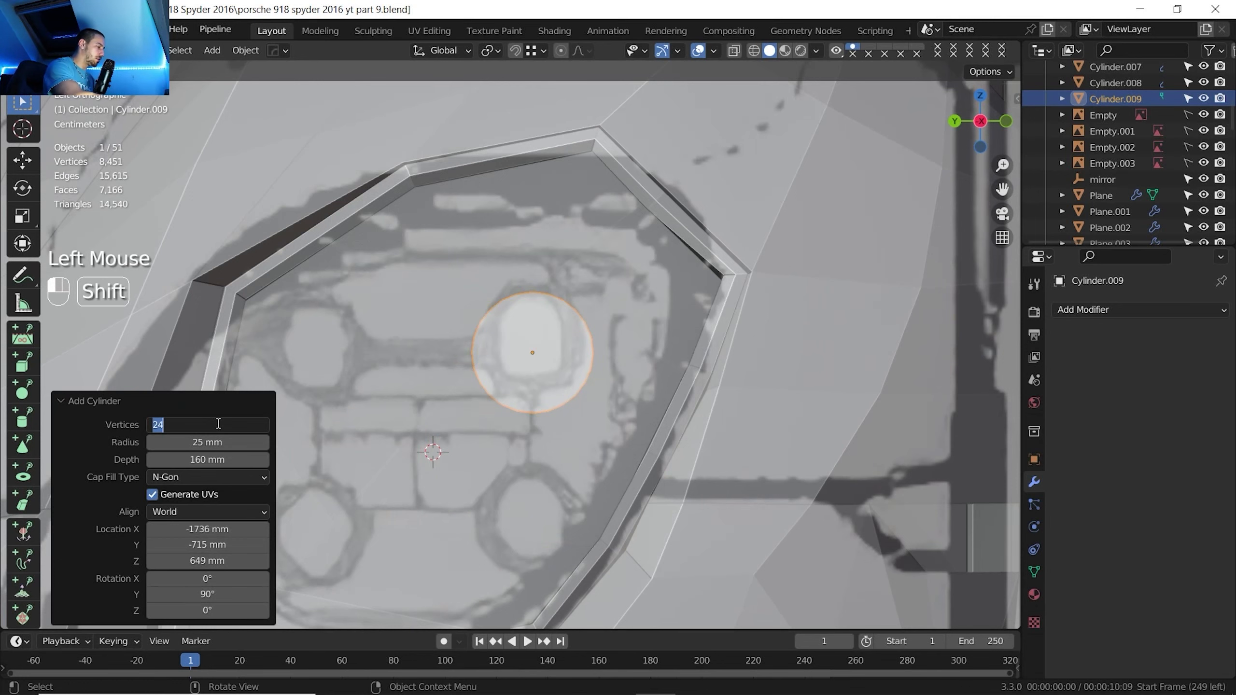
pyautogui.write('18')
pyautogui.press('Return')
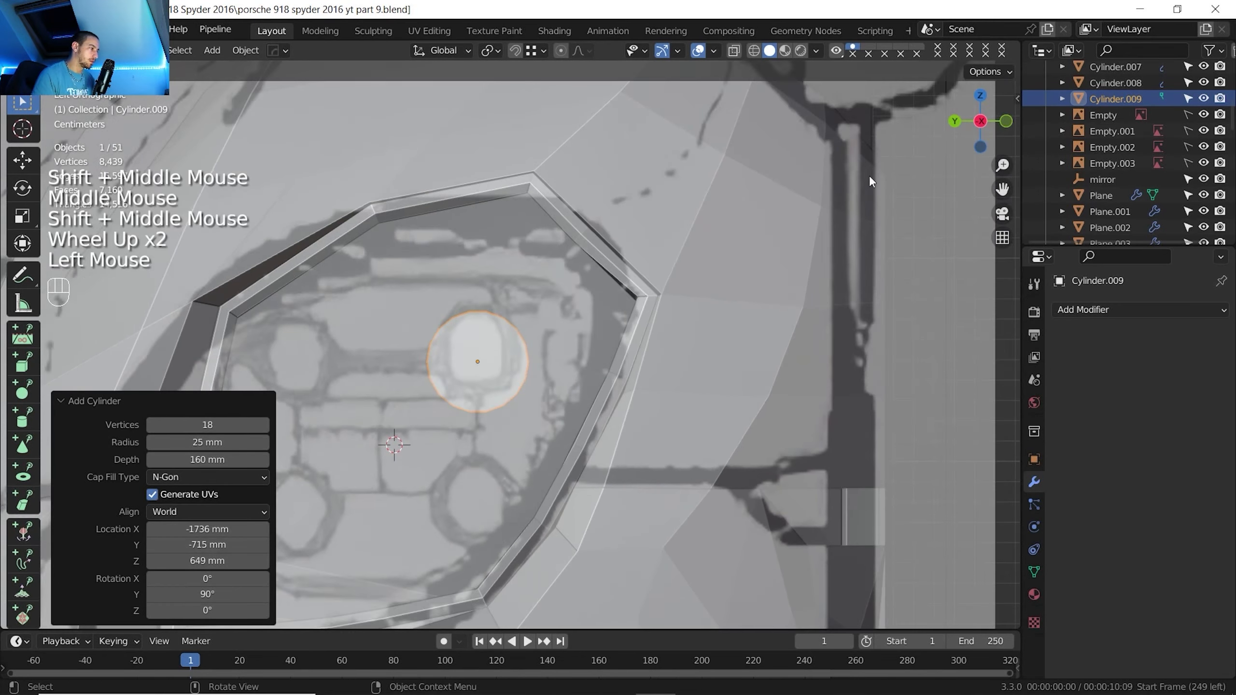
# Add a Solidify modifier with 10 mm thickness to the open lamp housing tube
pyautogui.keyDown('shift'); pyautogui.moveTo(599, 292); pyautogui.dragTo(602, 285, button='middle'); pyautogui.keyUp('shift')
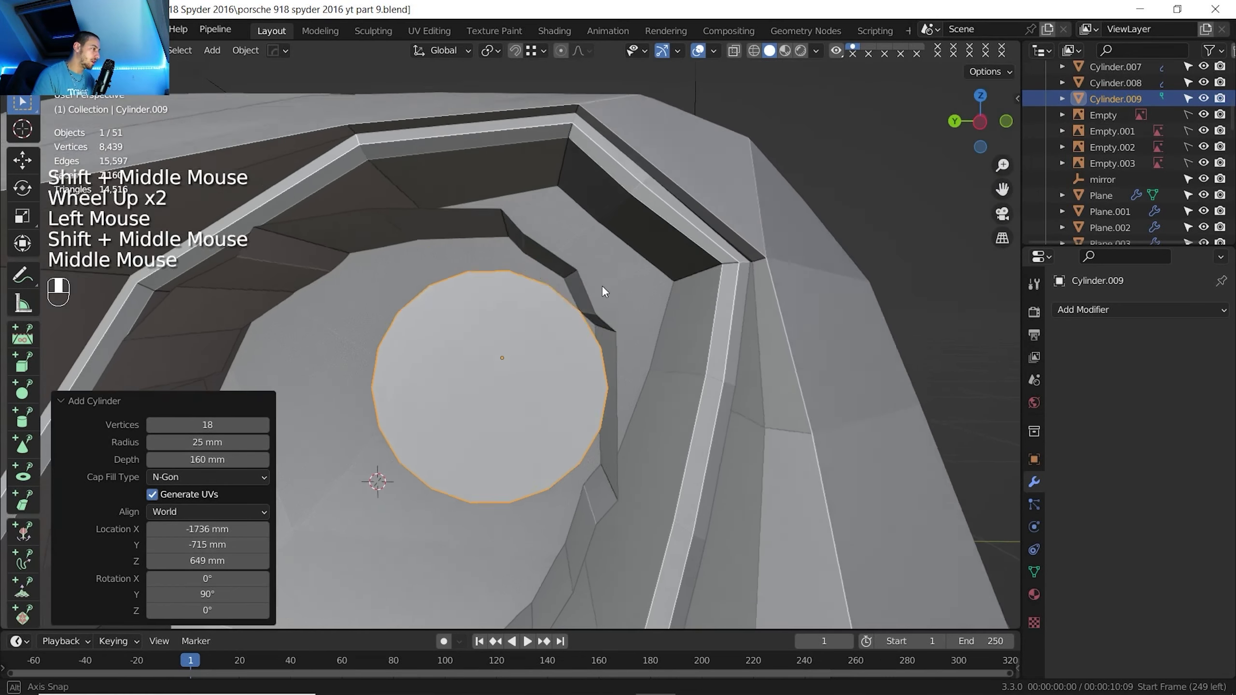
pyautogui.scroll(-2, 602, 285)
pyautogui.click(565, 331)
pyautogui.click(1140, 347)
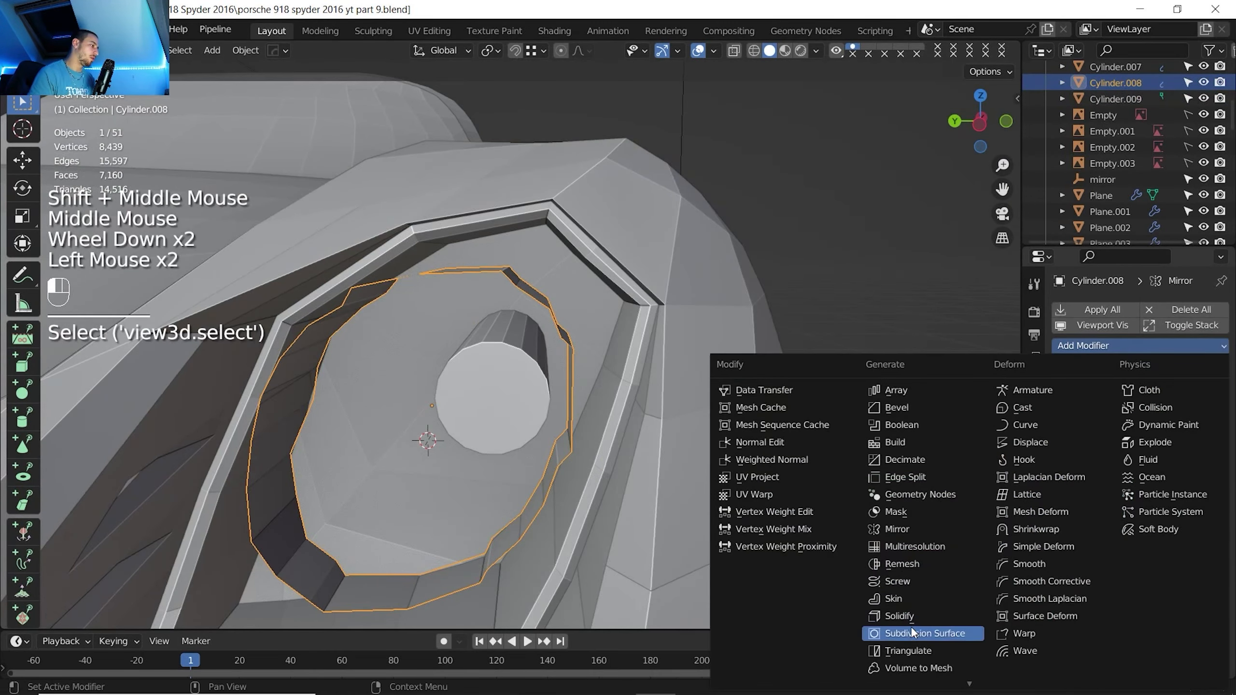
pyautogui.click(899, 615)
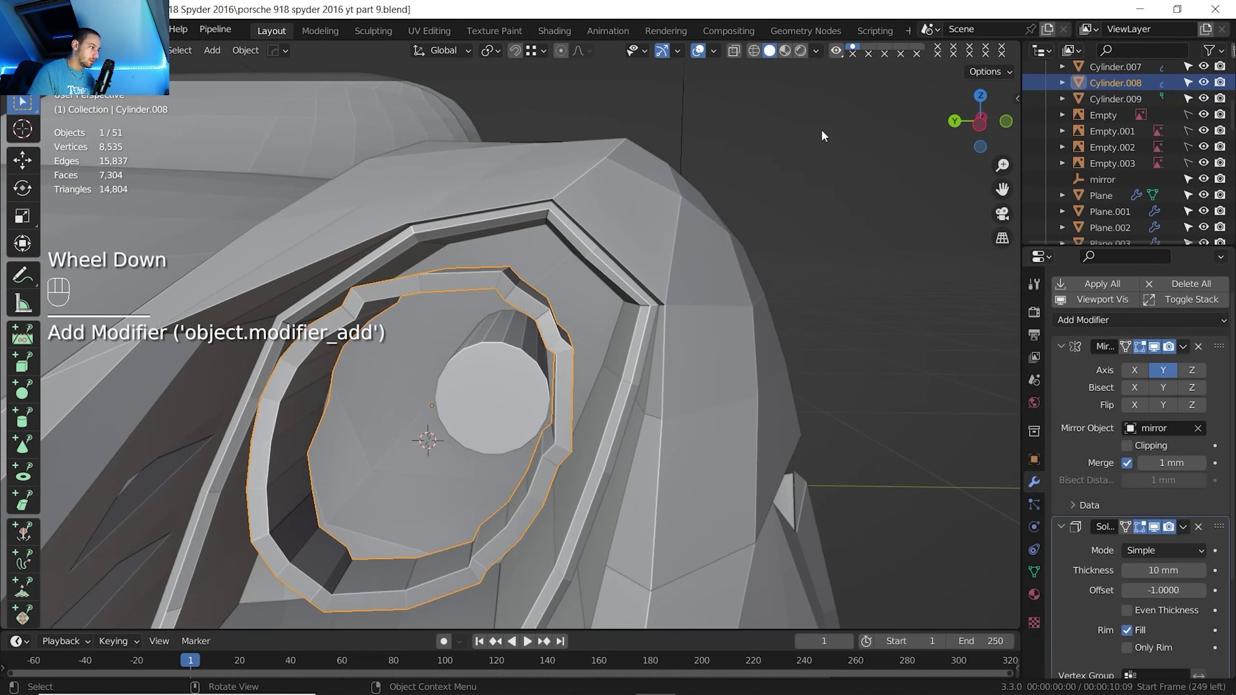
# Move the lamp cylinder in the side view about -13.9 mm on Y and 20.2 mm on Z, towards the housing's upper outer corner
pyautogui.click(979, 125)
pyautogui.click(554, 293)
pyautogui.press('g')
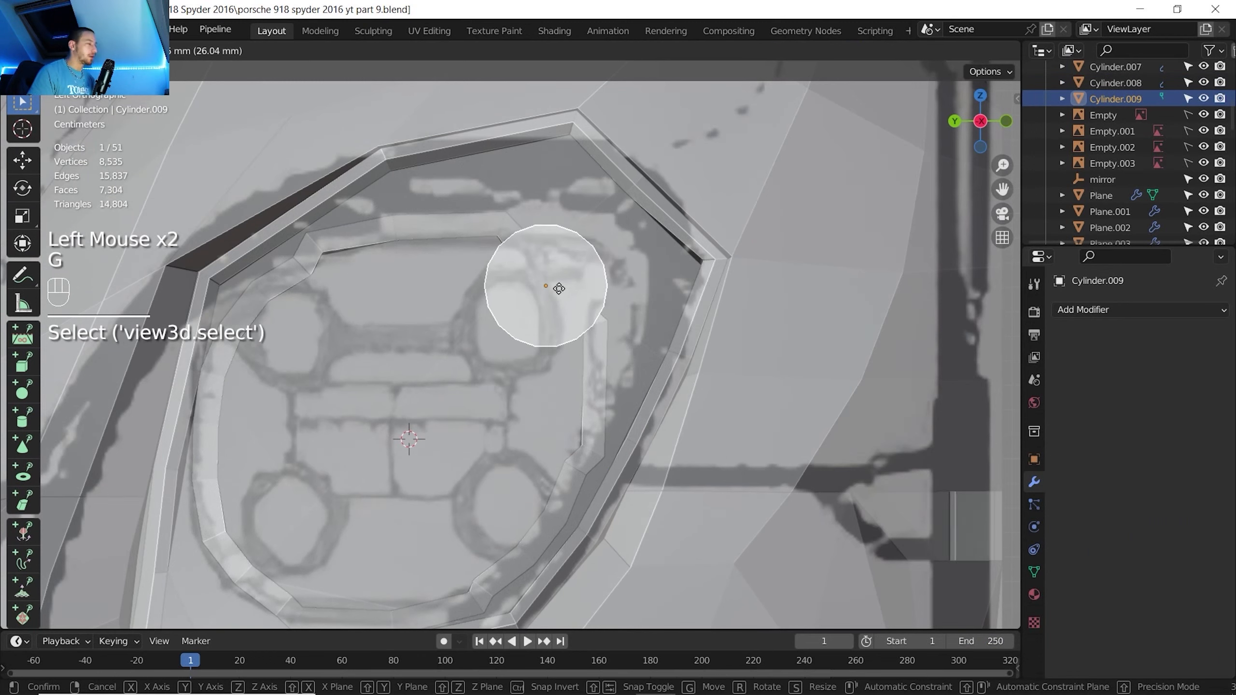
pyautogui.click(557, 292)
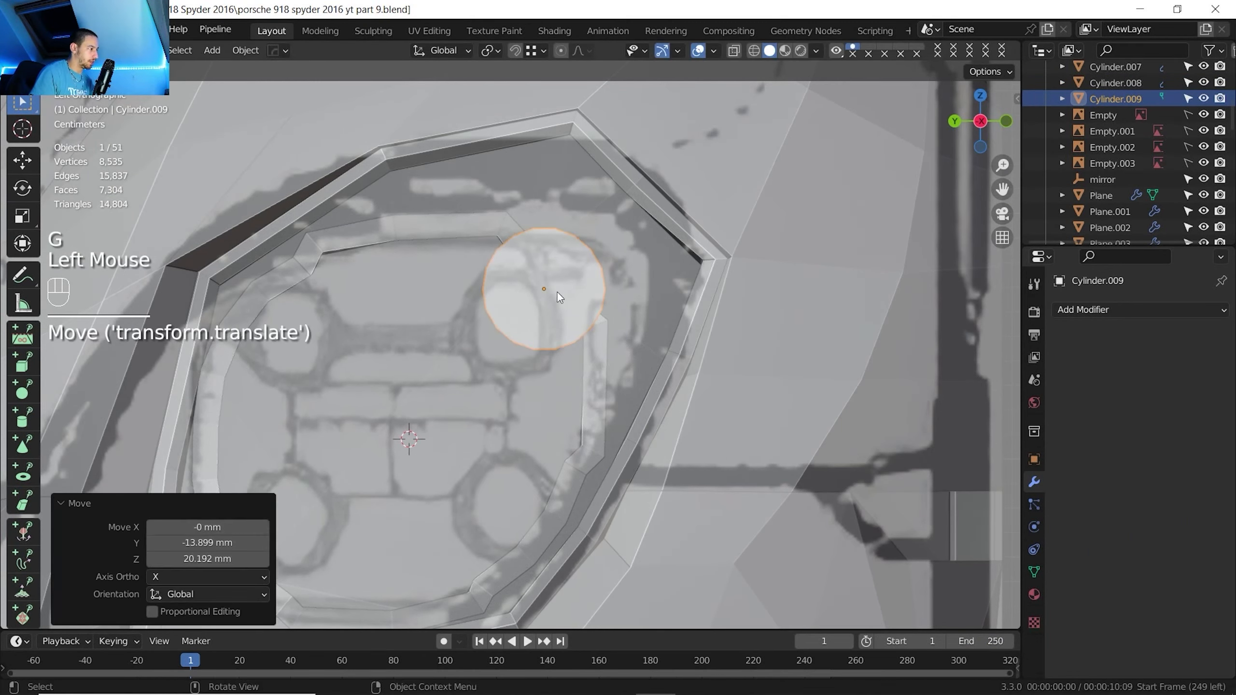
# Duplicate the cylinder for the upper inner, lower inner and lower outer lamps, nudging the lower inner copy about -4.5 mm on Y and 6.8 mm on Z
pyautogui.scroll(-2, 555, 291)
pyautogui.keyDown('shift'); pyautogui.moveTo(554, 292); pyautogui.dragTo(597, 242, button='middle'); pyautogui.keyUp('shift')
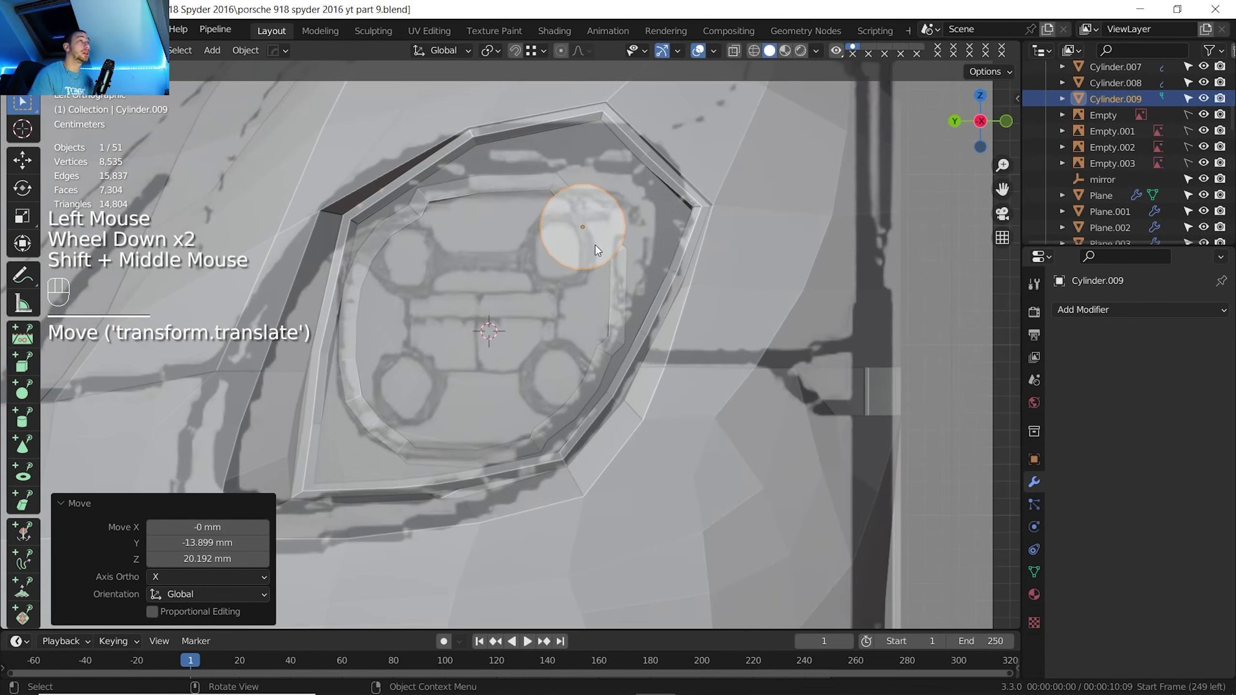
pyautogui.hotkey('shift', 'd')
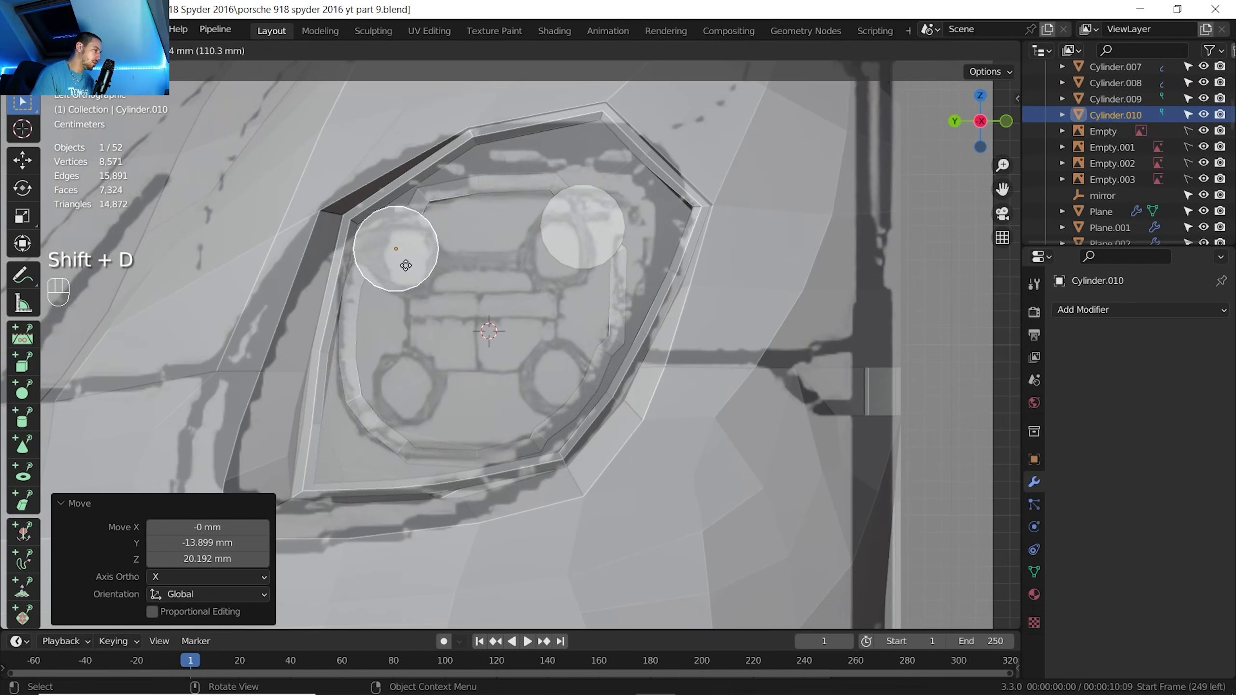
pyautogui.click(406, 265)
pyautogui.hotkey('shift', 'd')
pyautogui.click(382, 449)
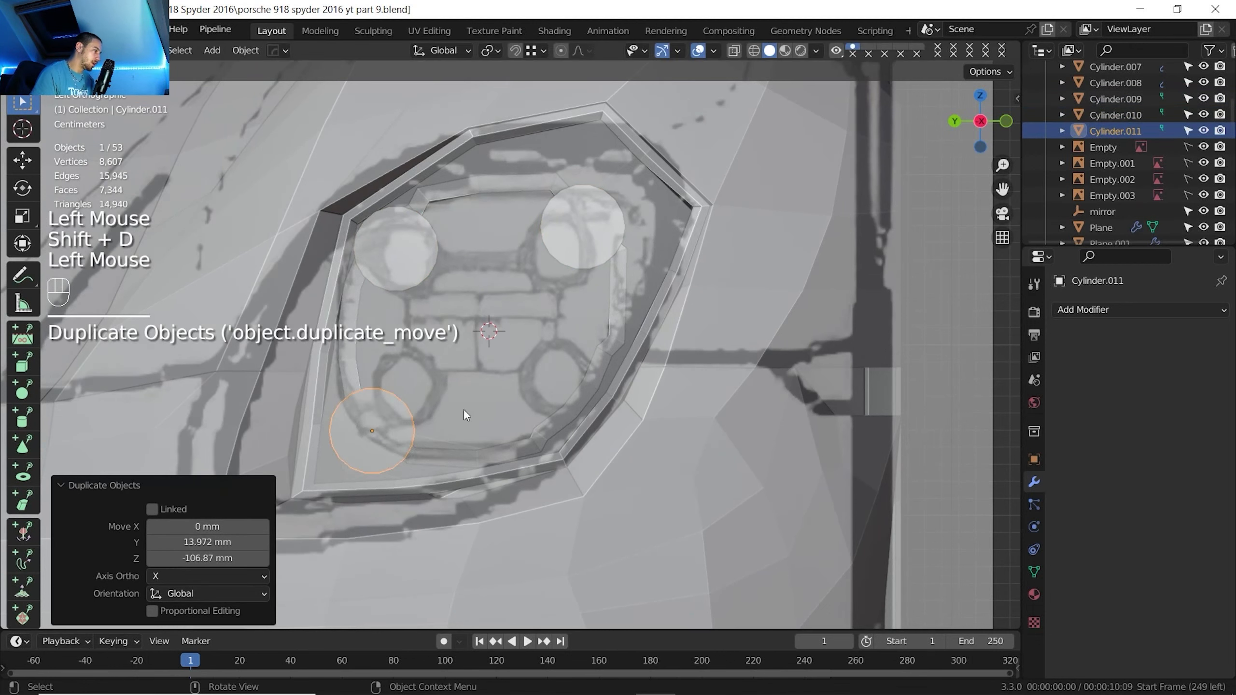
pyautogui.hotkey('shift', 'd')
pyautogui.click(666, 345)
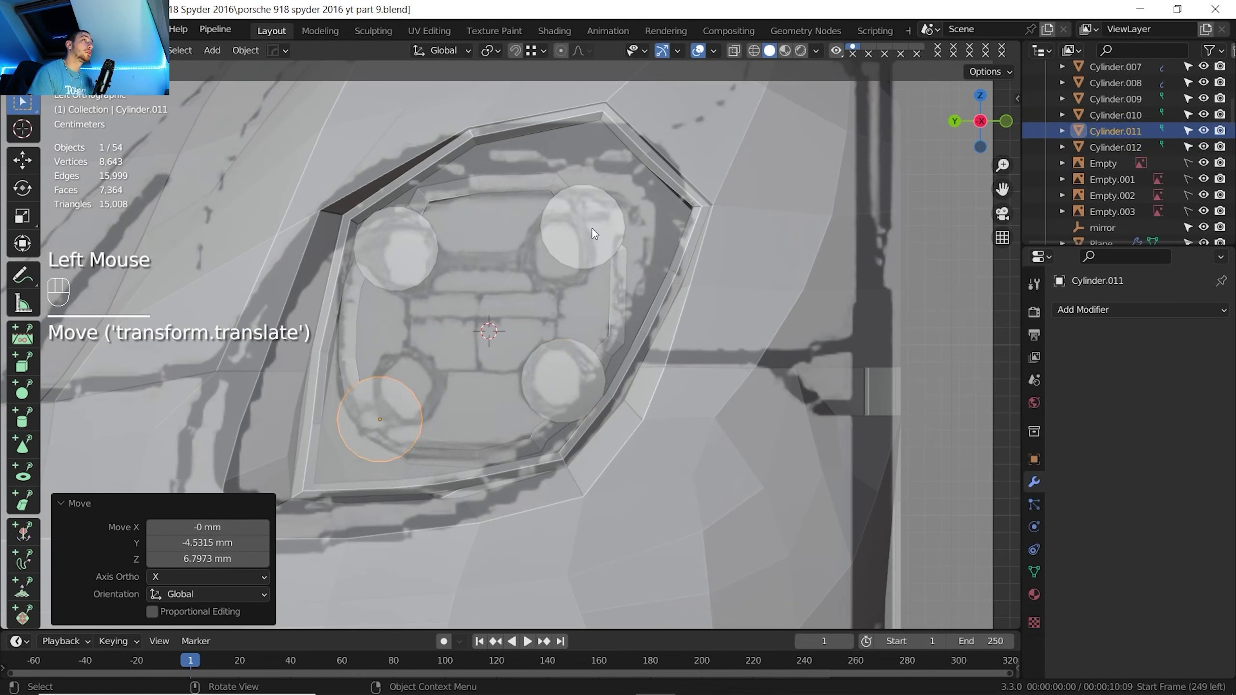
# Shift the upper outer cylinder about 3.8 mm on Y and -3 mm on Z
pyautogui.doubleClick(591, 227)
pyautogui.press('g')
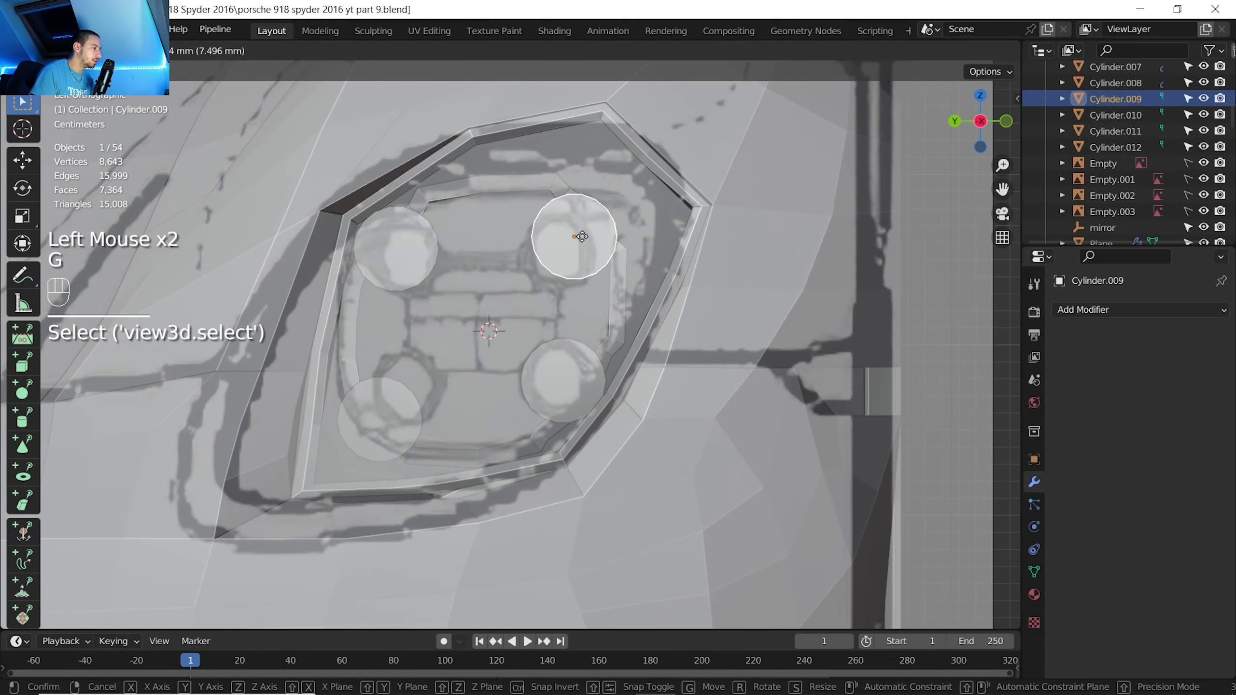
pyautogui.click(568, 263)
pyautogui.scroll(-2, 537, 339)
pyautogui.moveTo(536, 340); pyautogui.dragTo(515, 346, button='middle')
pyautogui.keyDown('shift'); pyautogui.moveTo(515, 346); pyautogui.dragTo(496, 350, button='middle'); pyautogui.keyUp('shift')
pyautogui.moveTo(496, 350); pyautogui.dragTo(483, 356, button='middle')
pyautogui.scroll(2, 486, 342)
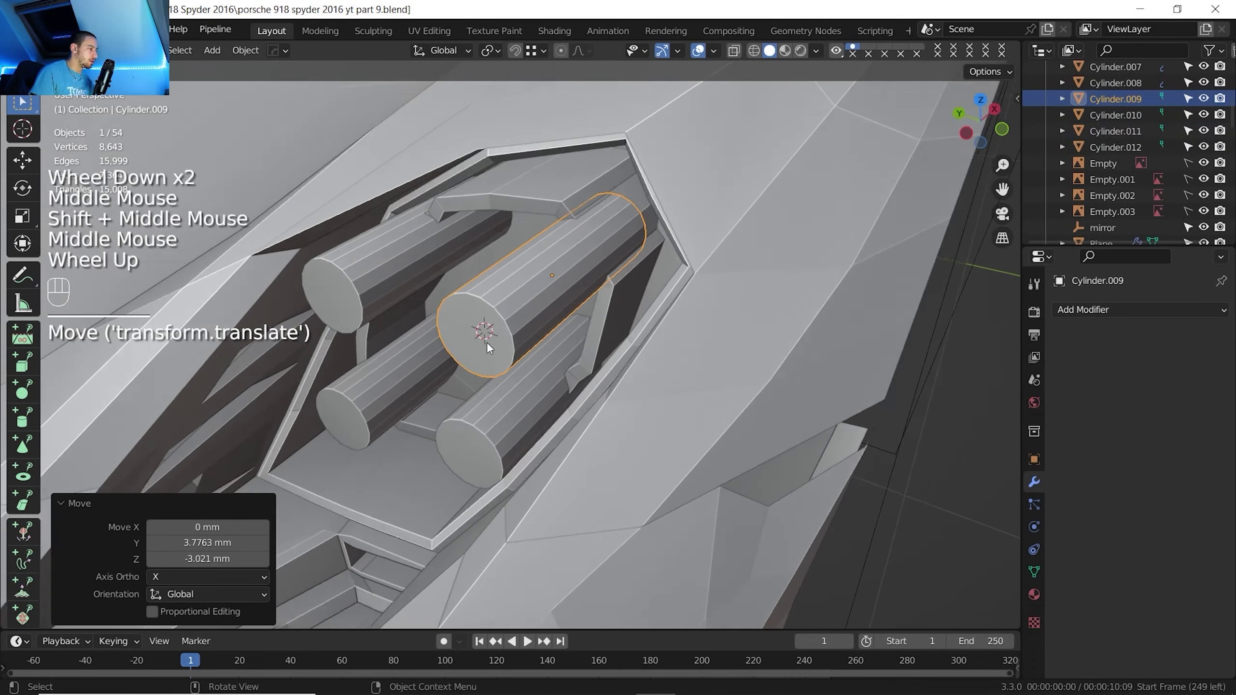
pyautogui.click(484, 327)
pyautogui.press('g')
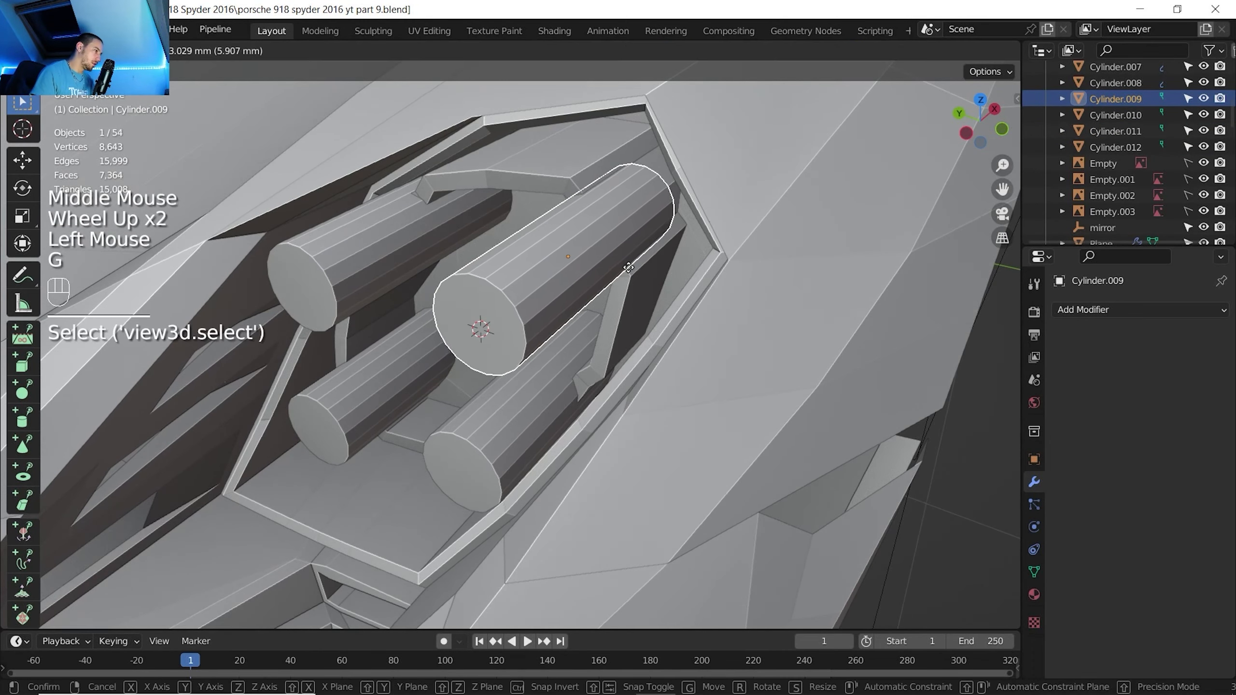
pyautogui.press('x')
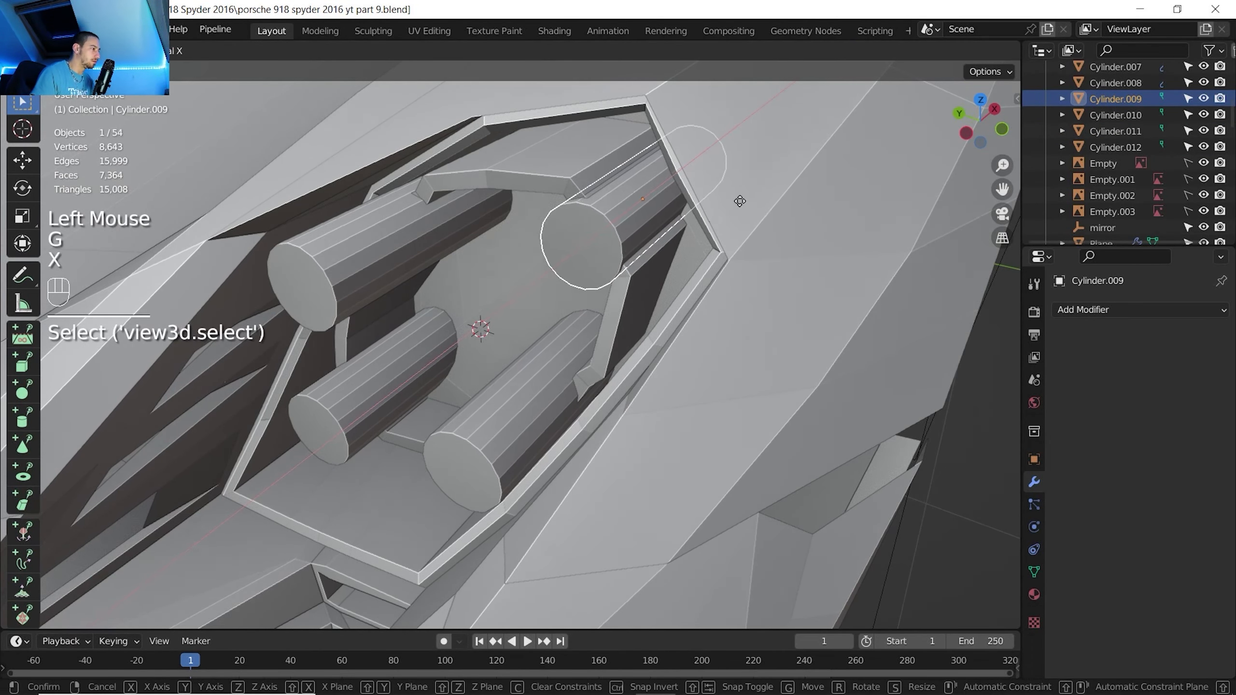
pyautogui.rightClick(731, 205)
# Slant the upper outer cylinder's front cap with Shear, using offsets of about 0.501 on Z and 0.500 on Y, both orthogonal to X
pyautogui.moveTo(731, 204); pyautogui.dragTo(419, 337, button='middle')
pyautogui.scroll(2, 419, 337)
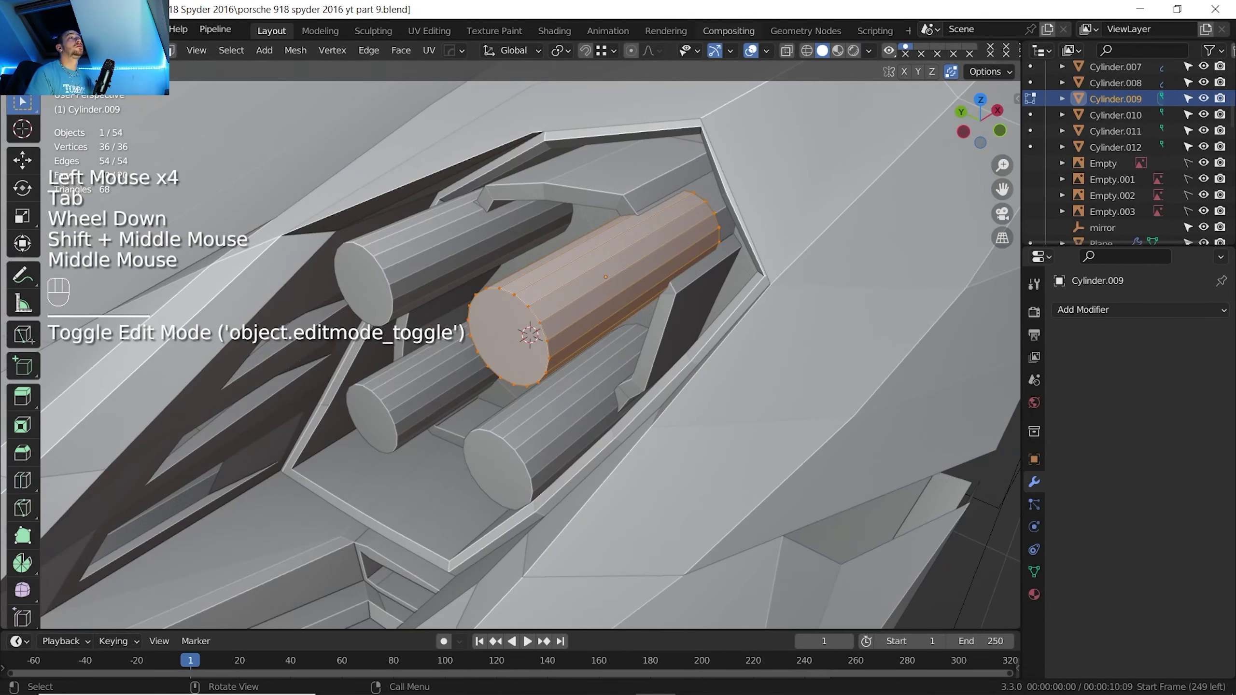
pyautogui.press('3')
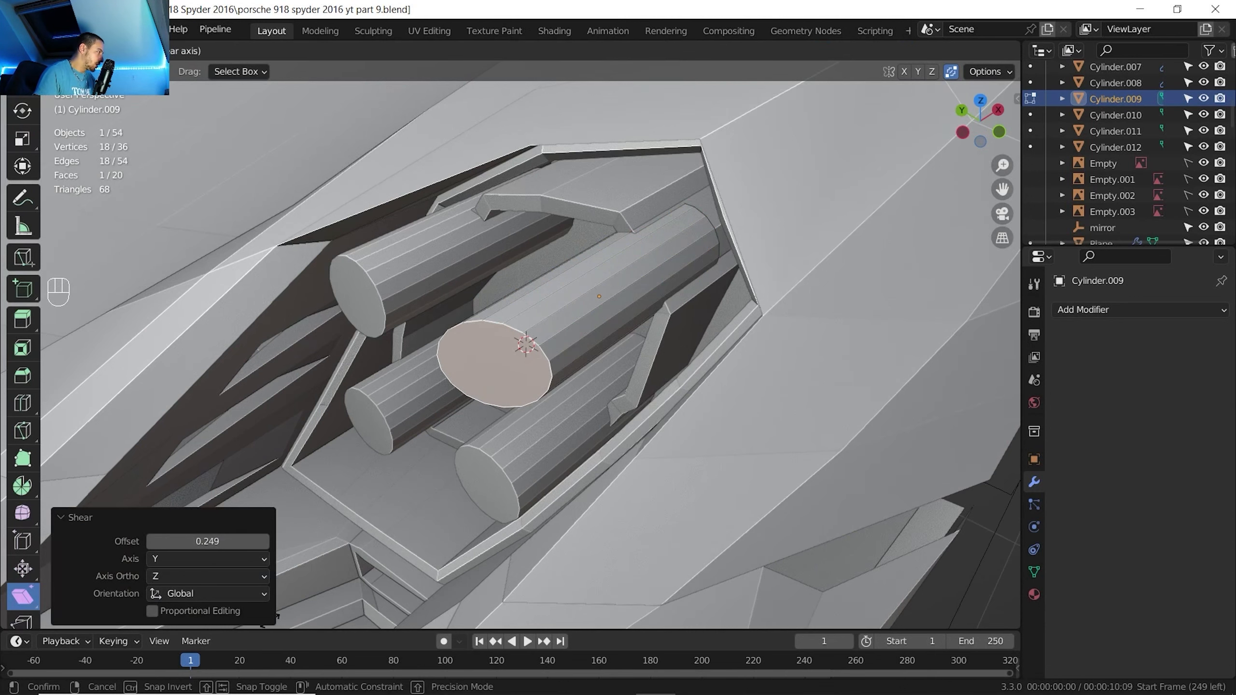
pyautogui.moveTo(270, 620); pyautogui.dragTo(271, 621)
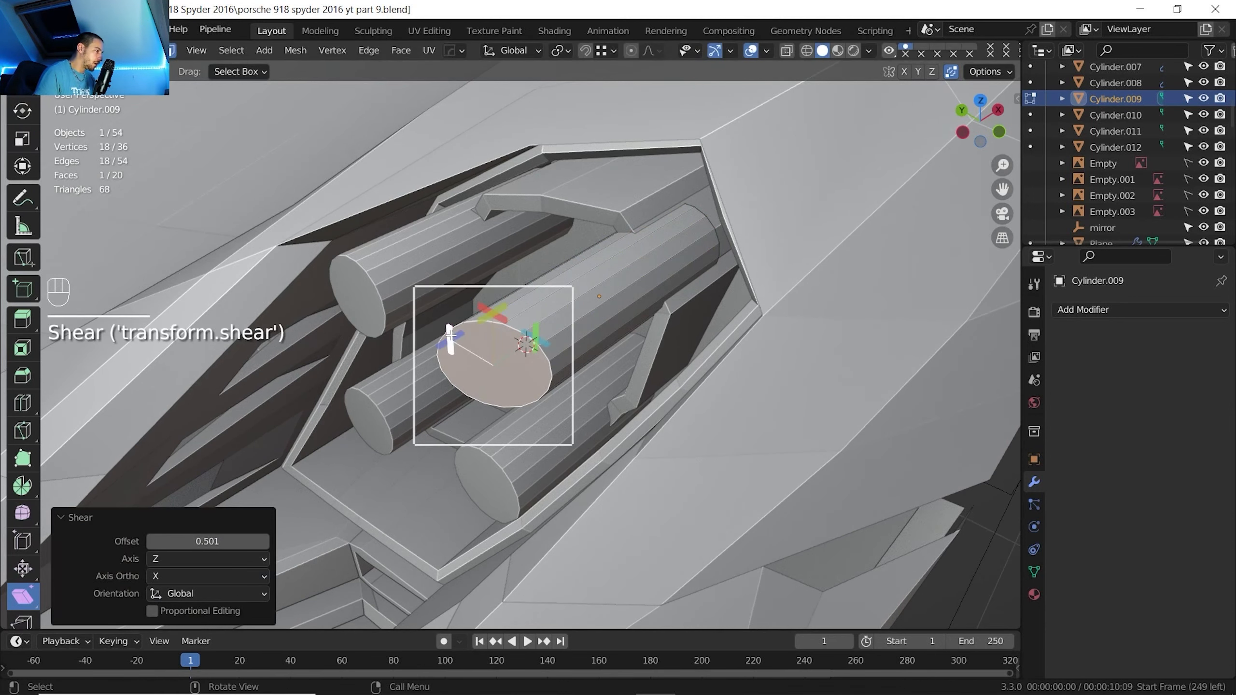
pyautogui.moveTo(476, 317); pyautogui.dragTo(718, 185)
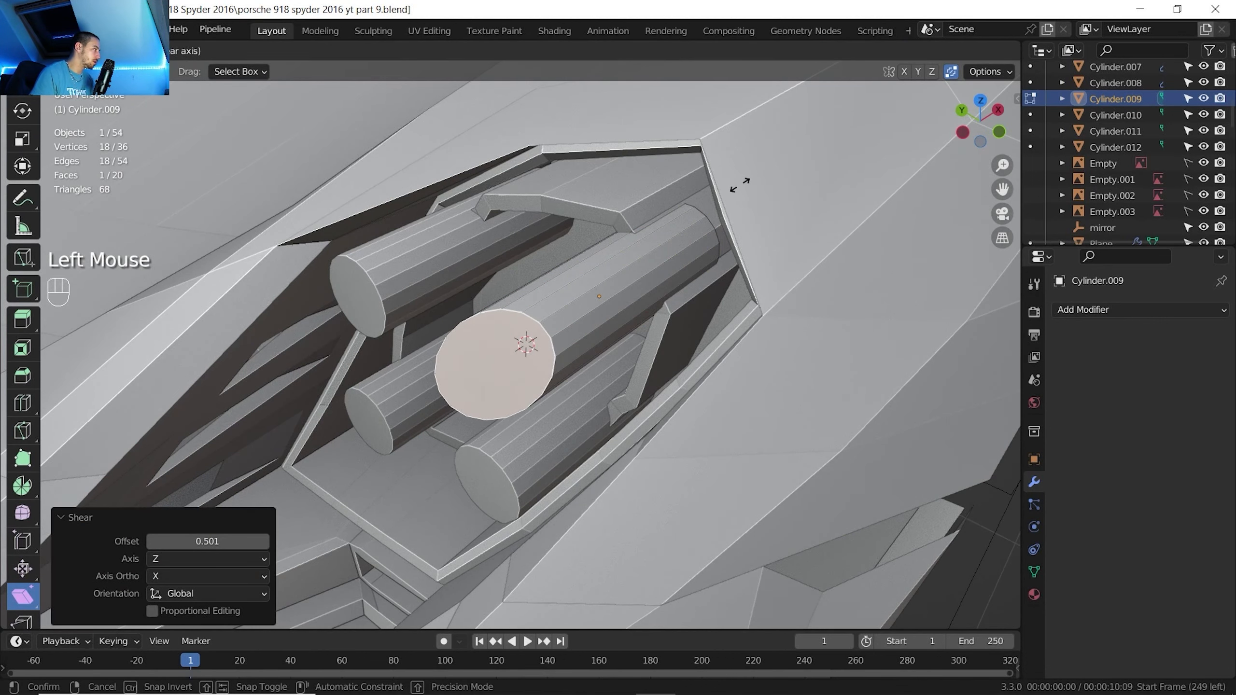
pyautogui.moveTo(740, 184); pyautogui.dragTo(741, 185)
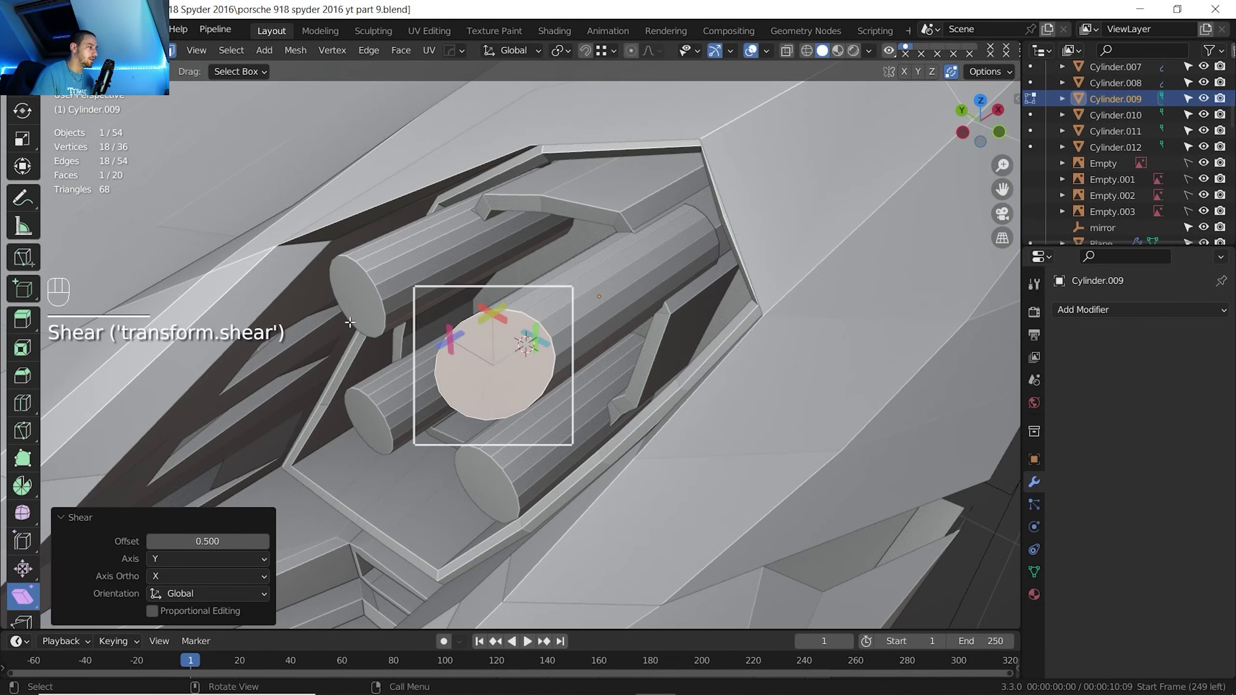
# Shear the front cap of the upper inner cylinder to slant it with the headlight opening
pyautogui.press('Tab')
pyautogui.click(376, 289)
pyautogui.press('Tab')
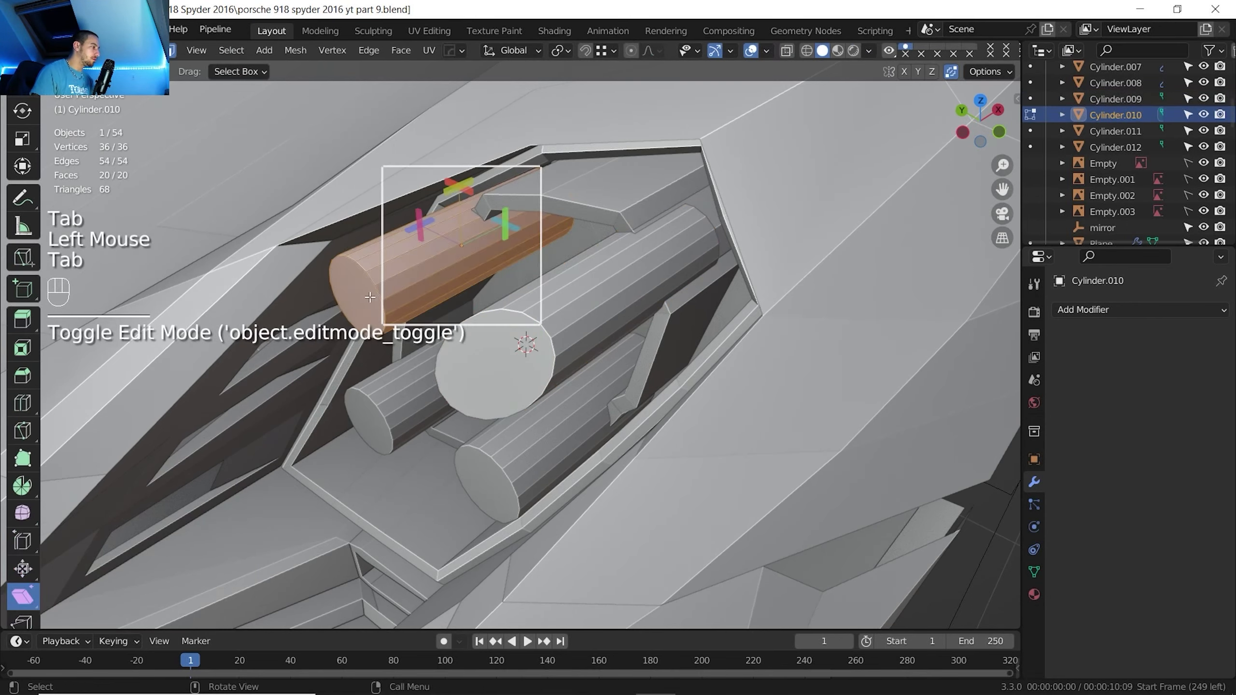
pyautogui.click(364, 257)
pyautogui.moveTo(365, 256); pyautogui.dragTo(365, 257)
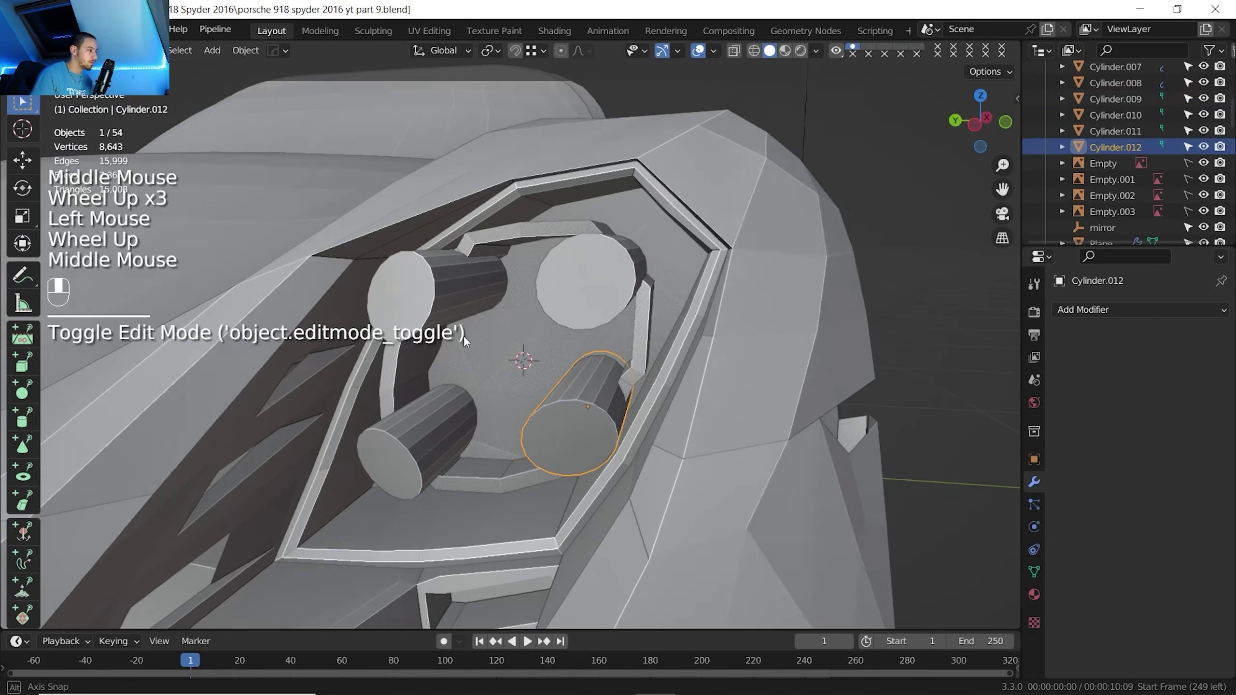
# Move the two upper lamp cylinders together about 56.5 mm along X, deeper into the headlight
pyautogui.moveTo(463, 335); pyautogui.dragTo(436, 393, button='middle')
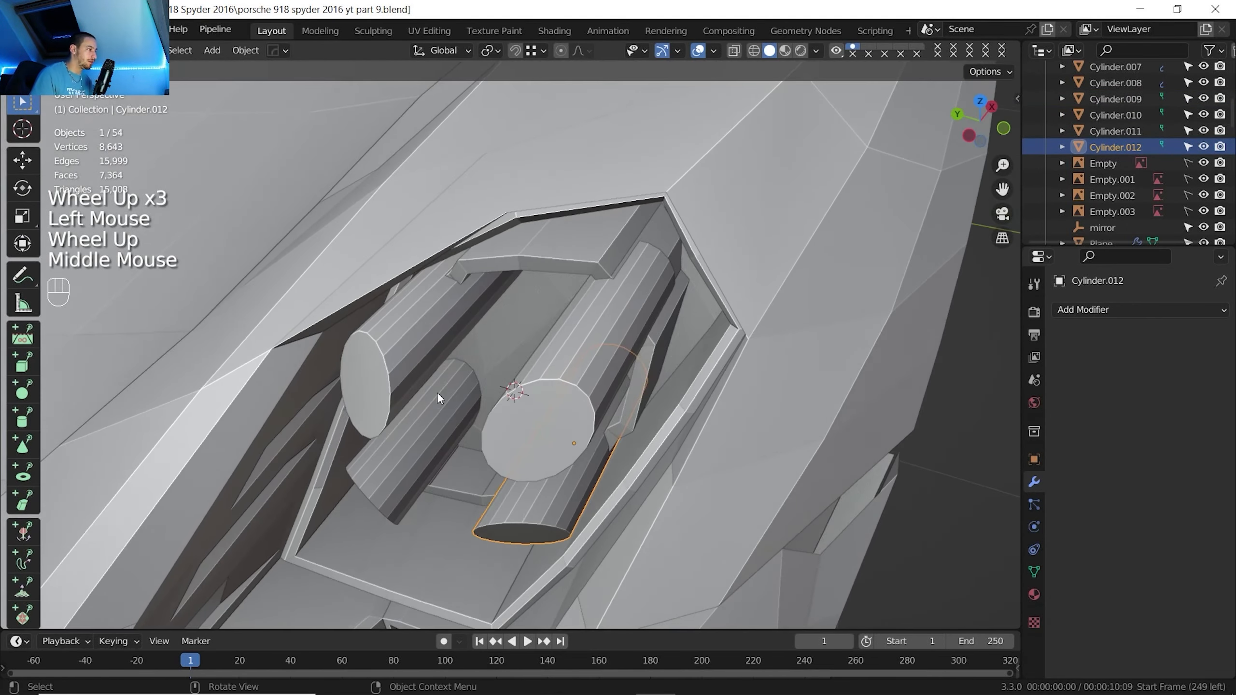
pyautogui.click(539, 400)
pyautogui.keyDown('shift'); pyautogui.click(374, 363); pyautogui.keyUp('shift')
pyautogui.moveTo(515, 368); pyautogui.dragTo(502, 361, button='middle')
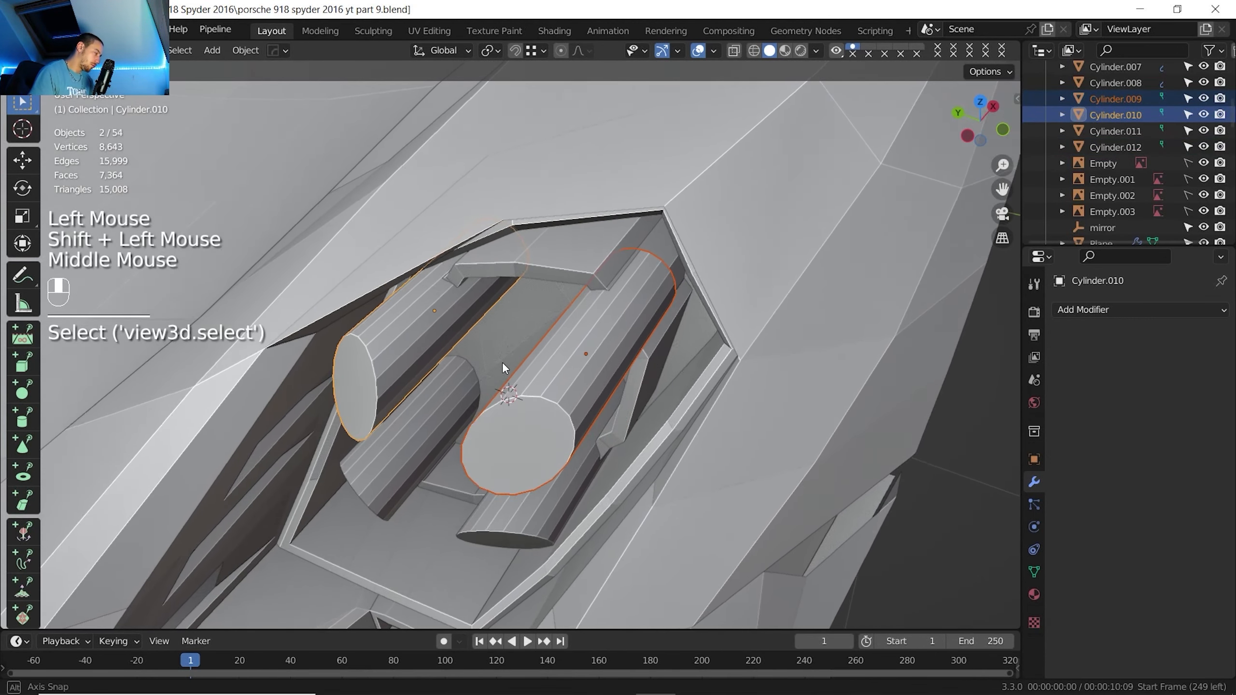
pyautogui.press('g')
pyautogui.press('x')
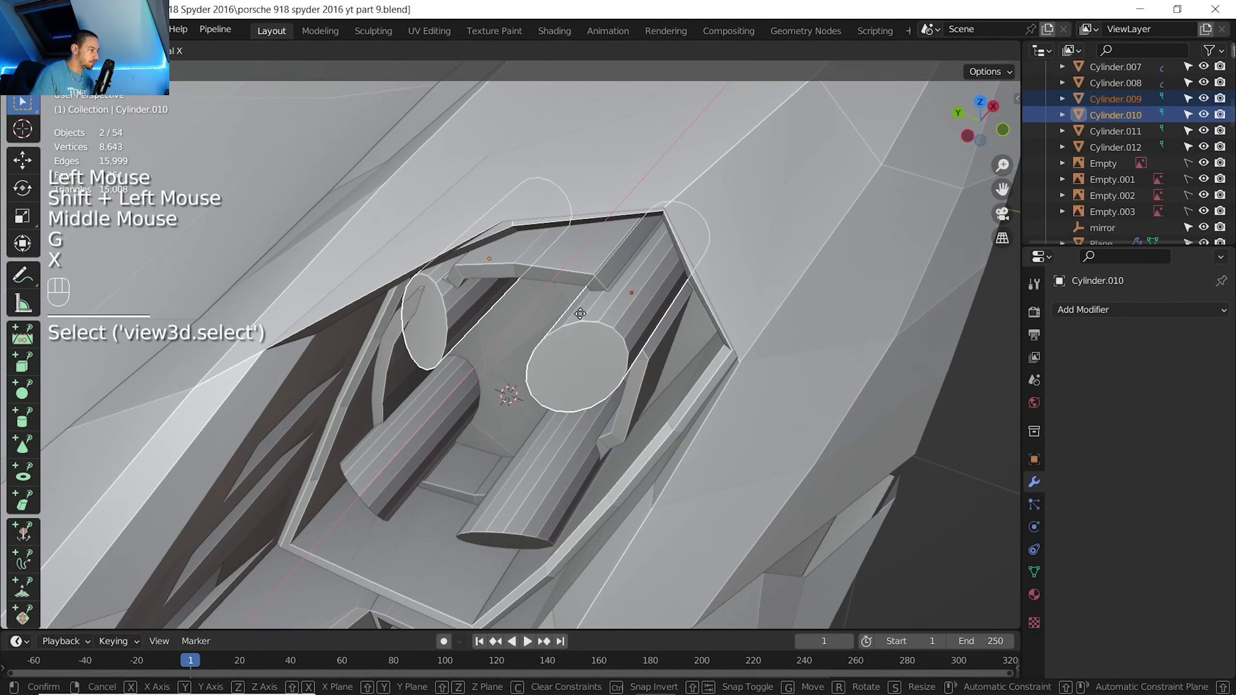
pyautogui.click(539, 332)
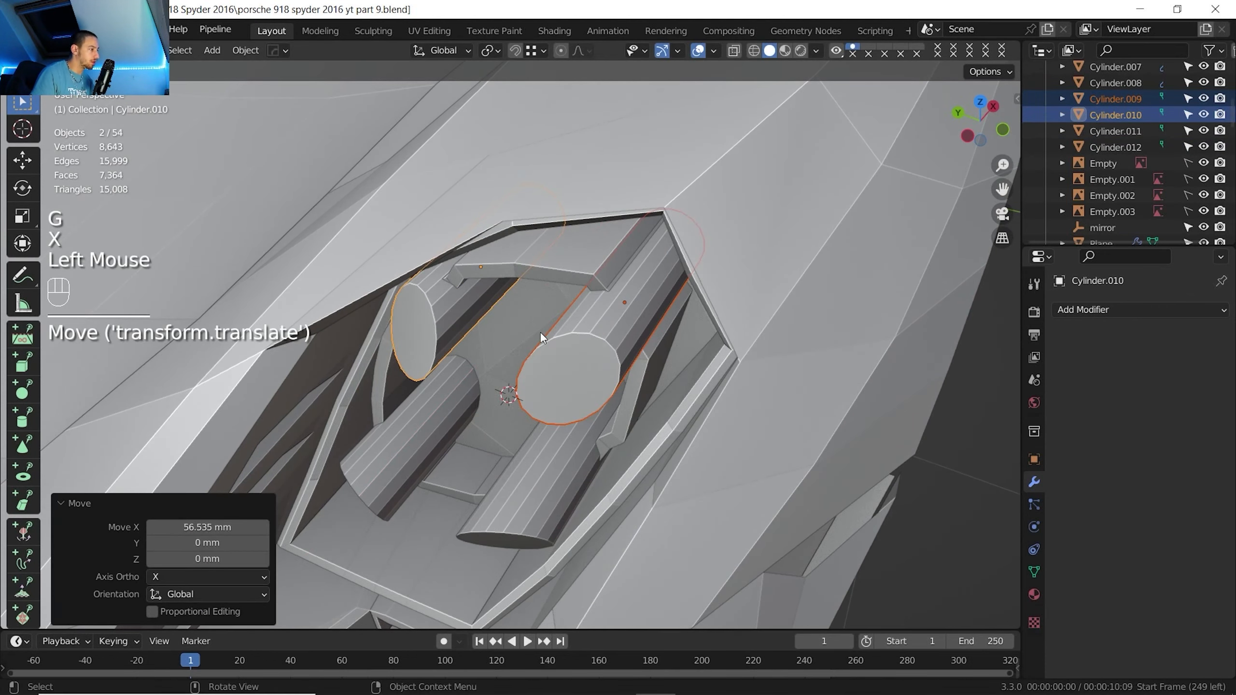
# Push the upper outer cylinder further back along X on its own
pyautogui.scroll(-1, 510, 311)
pyautogui.scroll(4, 450, 297)
pyautogui.keyDown('shift'); pyautogui.moveTo(450, 297); pyautogui.dragTo(465, 244, button='middle'); pyautogui.keyUp('shift')
pyautogui.moveTo(465, 243); pyautogui.dragTo(356, 265, button='middle')
pyautogui.scroll(-2, 355, 265)
pyautogui.click(628, 358)
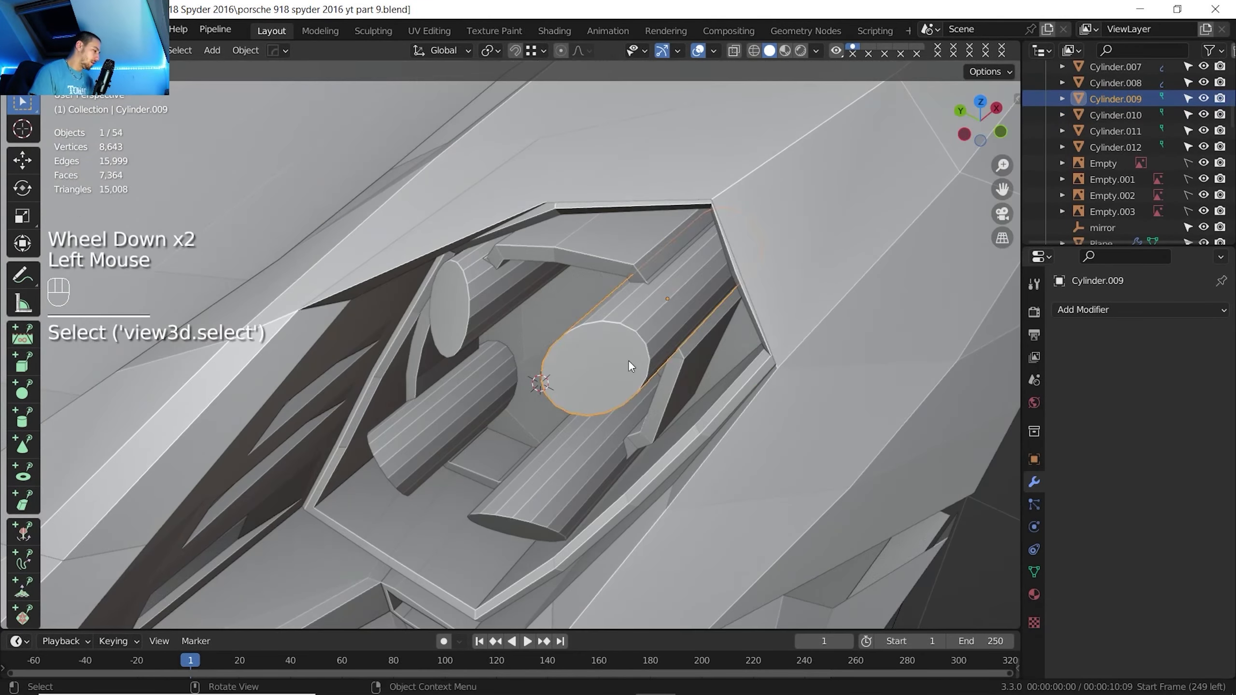
pyautogui.press('g')
pyautogui.press('x')
pyautogui.click(665, 339)
# Adjust the slant of the upper inner cylinder's front cap with another shear
pyautogui.click(465, 302)
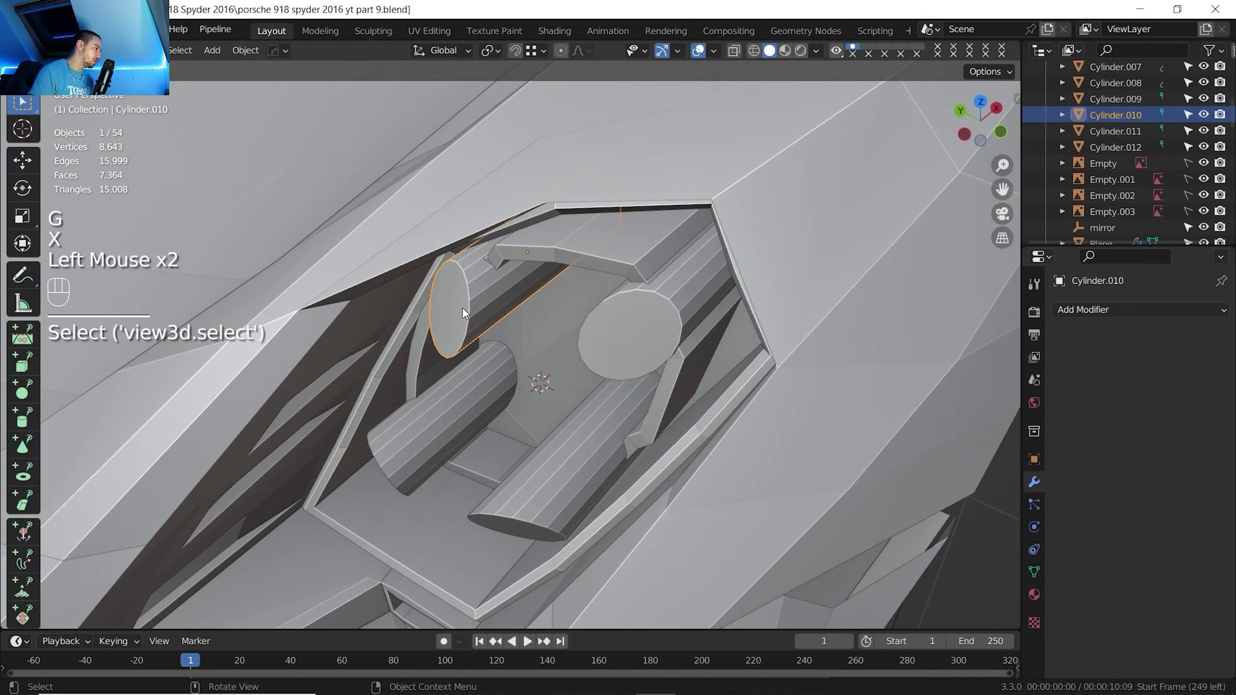
pyautogui.press('Tab')
pyautogui.moveTo(443, 264); pyautogui.dragTo(490, 243)
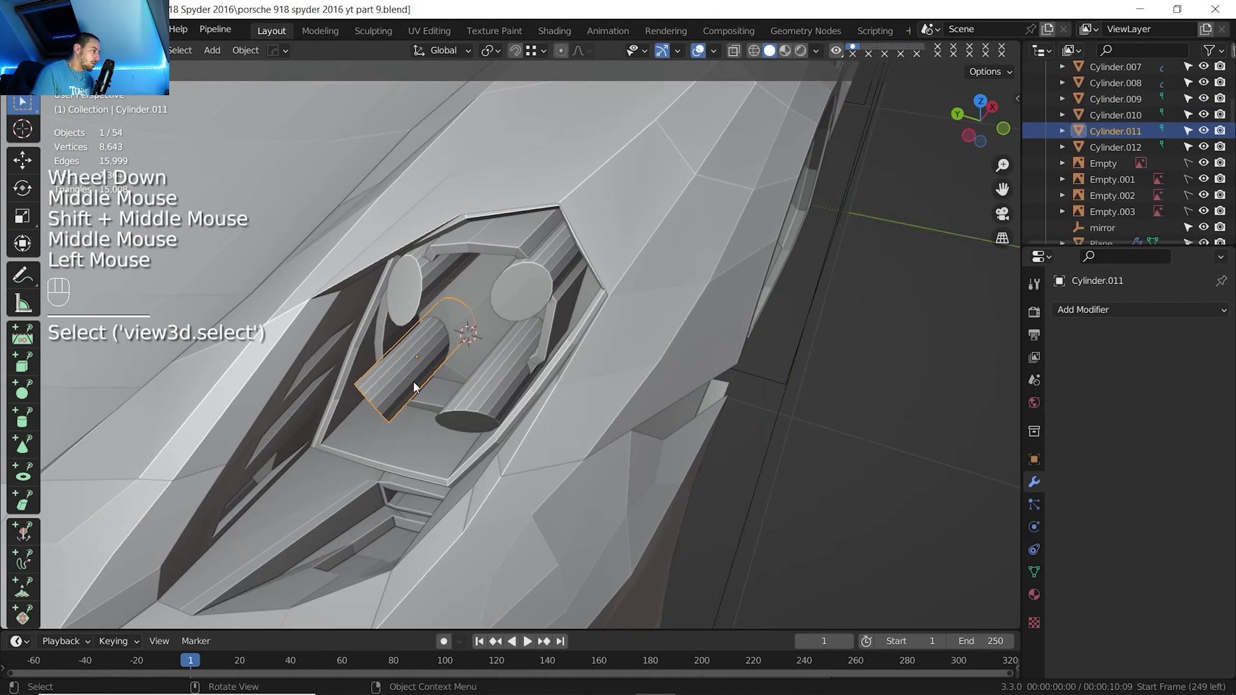
# Move the lower inner cylinder about 23.5 mm and the lower outer cylinder about 46.3 mm along X into the headlight
pyautogui.moveTo(414, 381); pyautogui.dragTo(497, 315, button='middle')
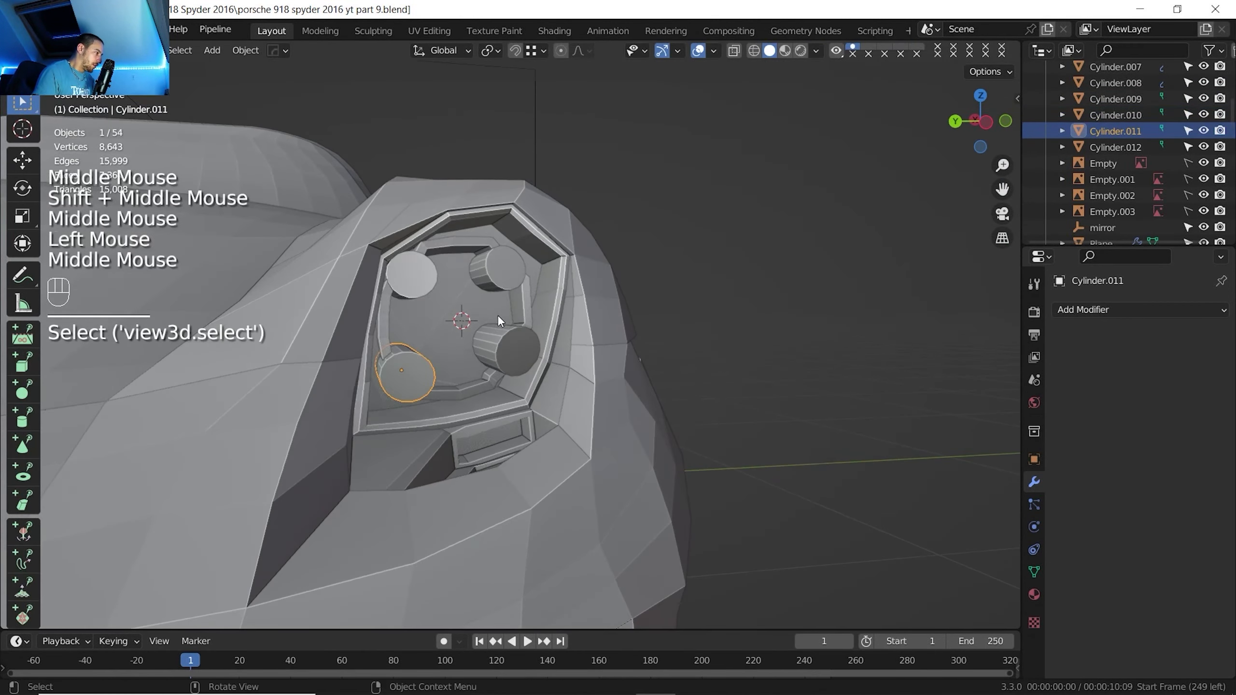
pyautogui.keyDown('shift'); pyautogui.click(524, 351); pyautogui.keyUp('shift')
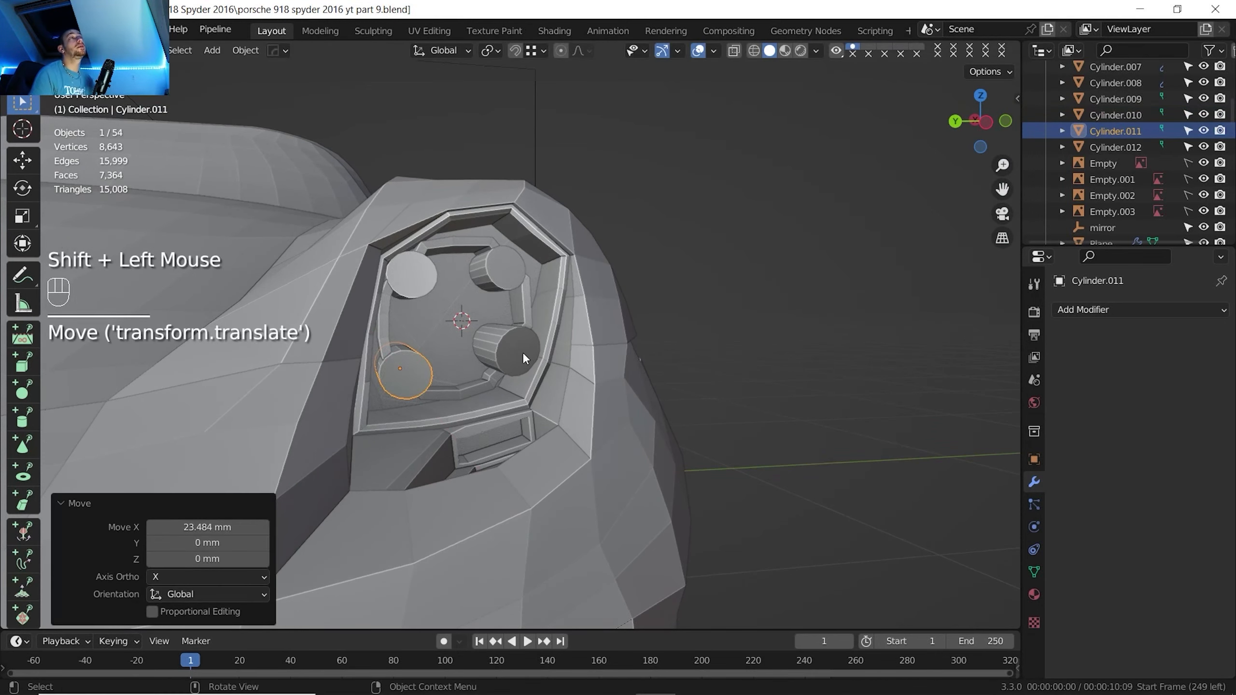
pyautogui.click(522, 352)
pyautogui.scroll(-2, 522, 352)
pyautogui.keyDown('shift'); pyautogui.moveTo(522, 351); pyautogui.dragTo(511, 340, button='middle'); pyautogui.keyUp('shift')
pyautogui.moveTo(511, 340); pyautogui.dragTo(488, 321, button='middle')
pyautogui.scroll(-2, 465, 299)
pyautogui.scroll(2, 531, 249)
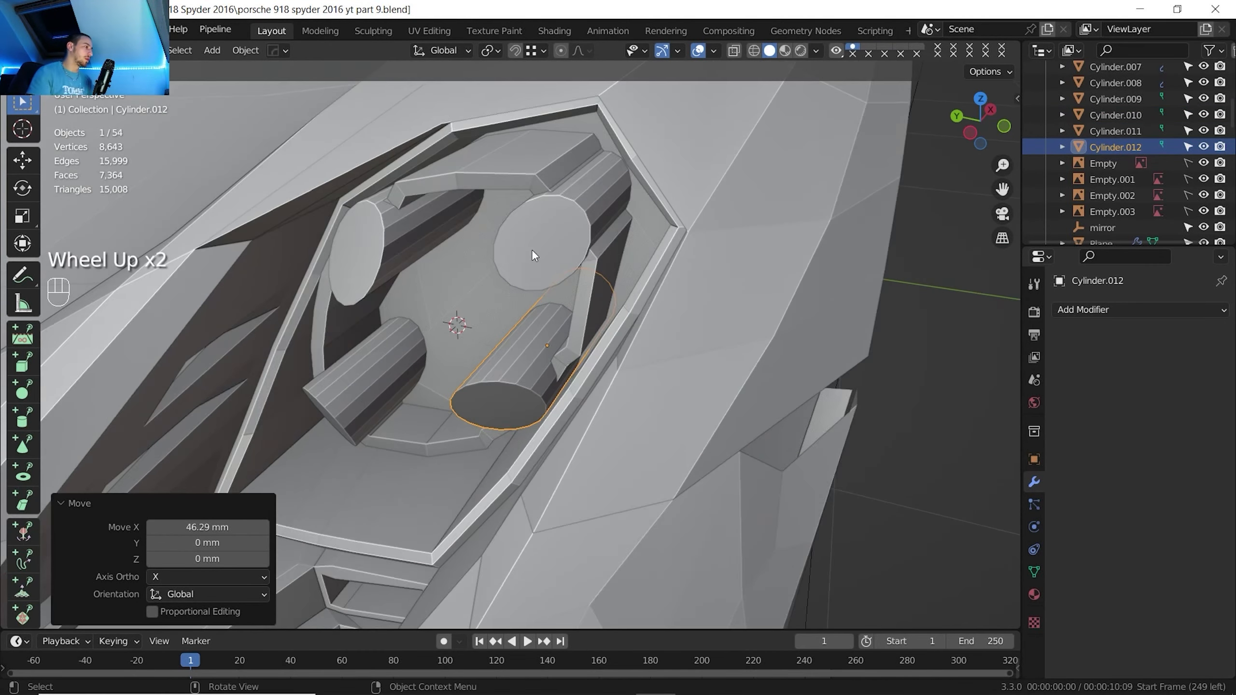
# Join all four lamp cylinders into one object
pyautogui.scroll(-1, 531, 249)
pyautogui.moveTo(531, 249); pyautogui.dragTo(552, 245, button='middle')
pyautogui.keyDown('shift'); pyautogui.click(552, 245); pyautogui.keyUp('shift')
pyautogui.keyDown('shift'); pyautogui.click(380, 253); pyautogui.keyUp('shift')
pyautogui.keyDown('shift'); pyautogui.click(375, 385); pyautogui.keyUp('shift')
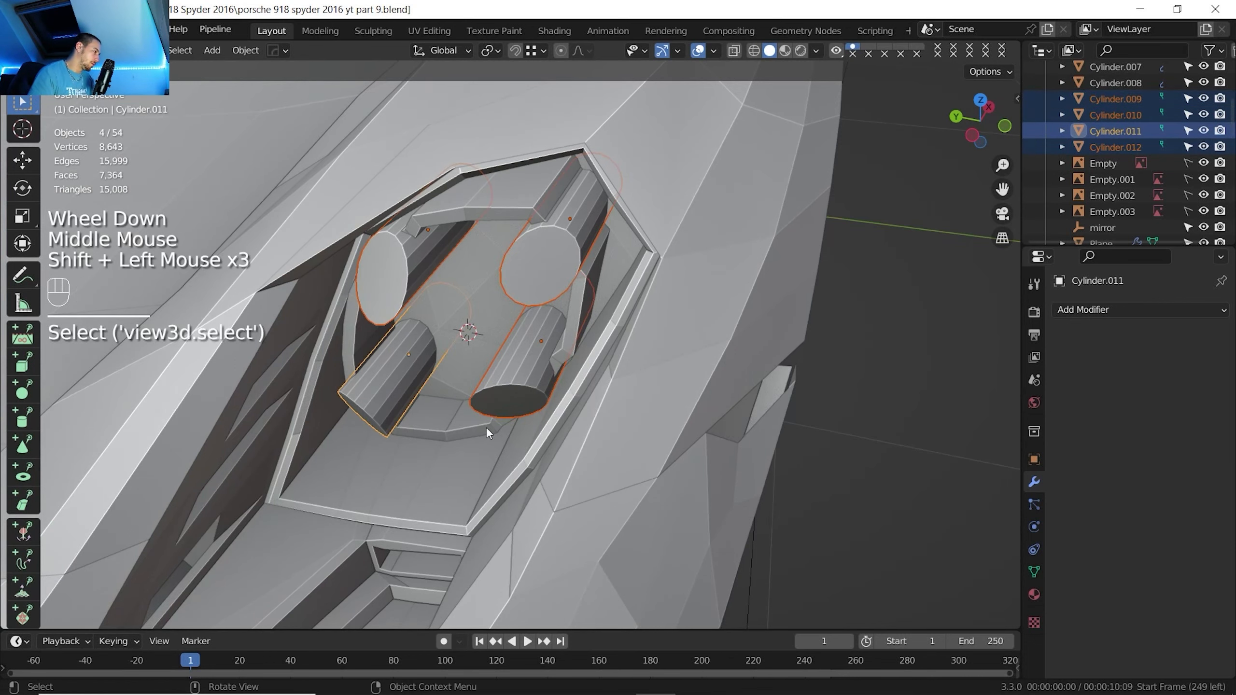
pyautogui.hotkey('ctrl', 'j')
# Add a Mirror modifier to the joined lamp cylinders
pyautogui.click(1081, 308)
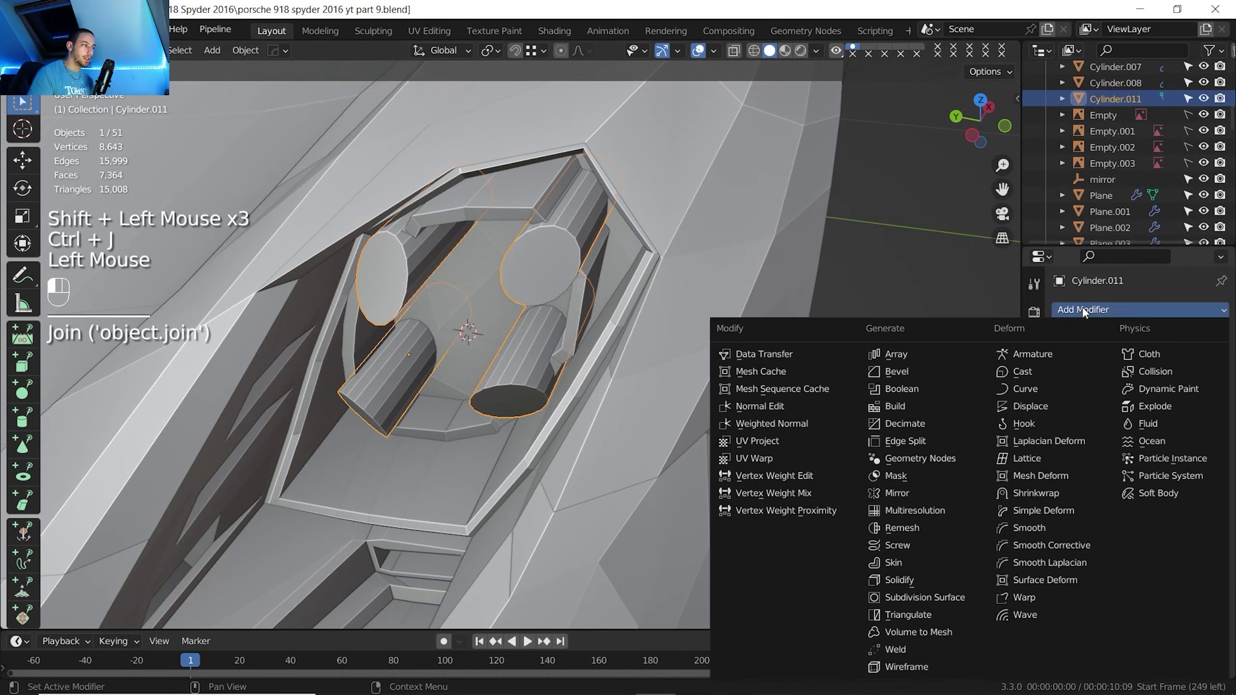
pyautogui.click(919, 491)
pyautogui.scroll(-2, 642, 406)
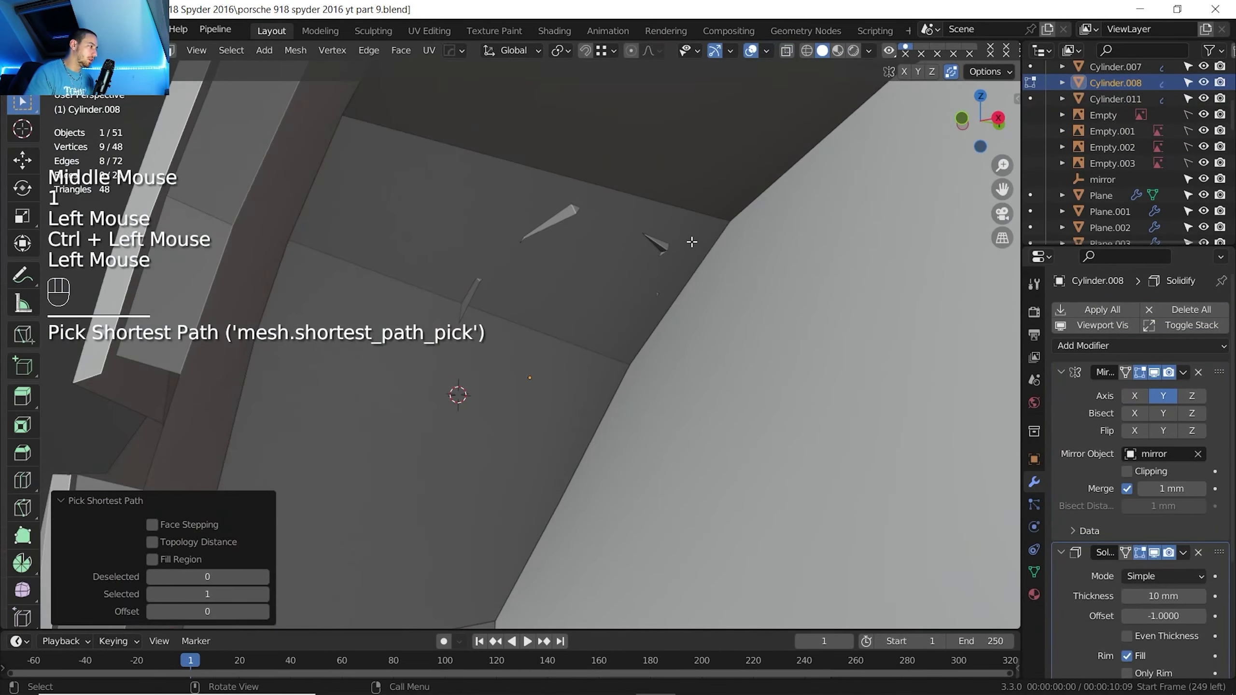
# Edge-slide the housing tube's selected rim vertices by a factor of about 0.052 so its corners stop poking through the recess lining
pyautogui.press('g')
pyautogui.press('g')
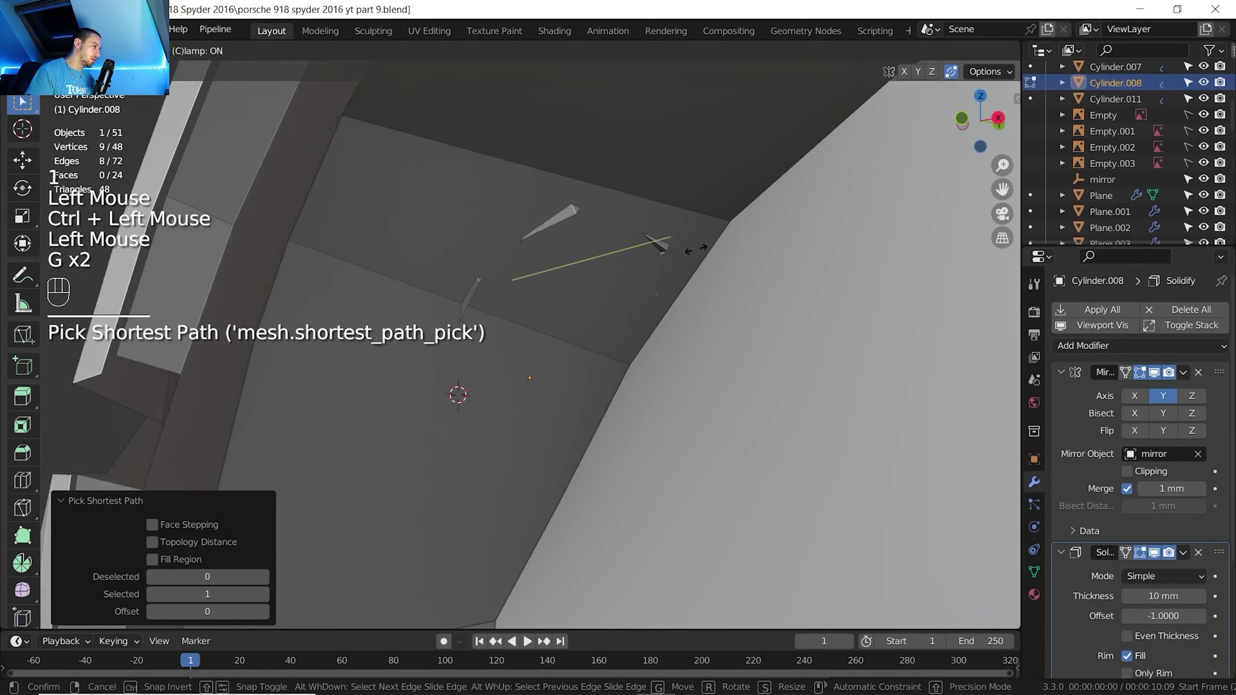
pyautogui.keyDown('shift'); pyautogui.click(670, 267); pyautogui.keyUp('shift')
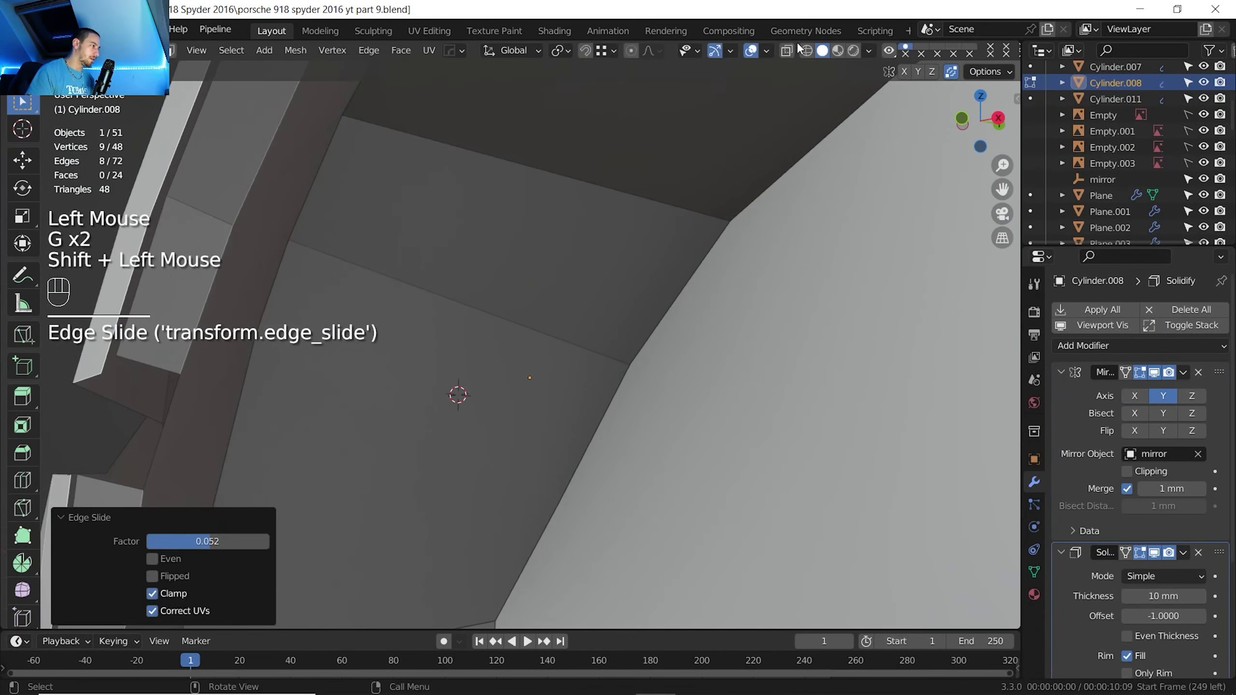
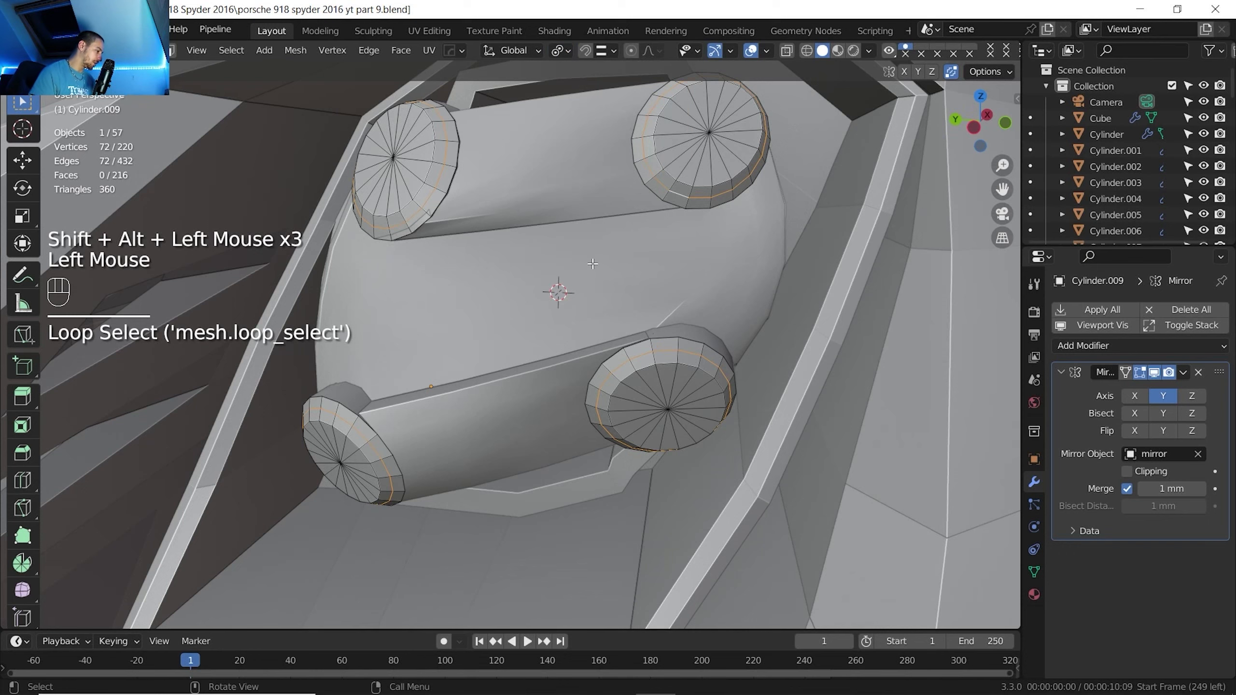
# Scale the selected edge loops around the four lamp cylinder fronts by a factor of about 1.06
pyautogui.press('s')
pyautogui.keyDown('shift'); pyautogui.click(603, 266); pyautogui.keyUp('shift')
pyautogui.scroll(-2, 581, 273)
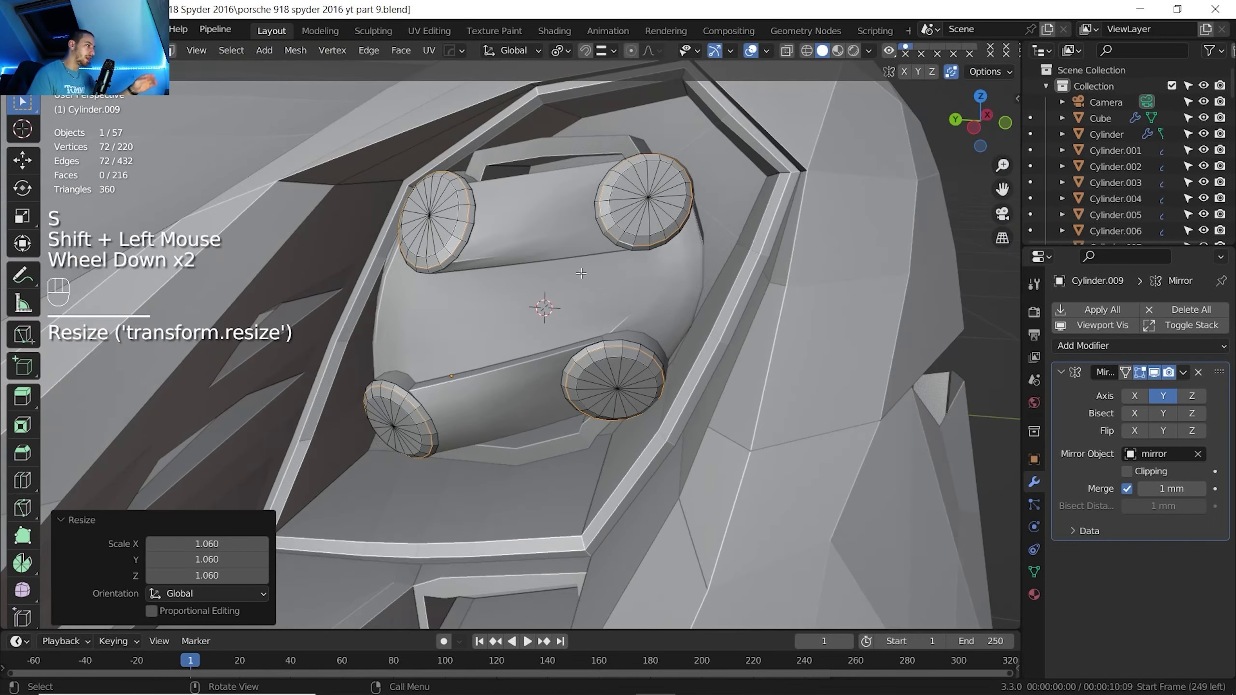
pyautogui.moveTo(580, 273); pyautogui.dragTo(639, 218, button='middle')
pyautogui.press('Tab')
pyautogui.keyDown('shift'); pyautogui.moveTo(568, 251); pyautogui.dragTo(570, 263, button='middle'); pyautogui.keyUp('shift')
pyautogui.moveTo(570, 263); pyautogui.dragTo(587, 282, button='middle')
# Move the centre vertices of all four lamp cylinder front caps slightly outward along the X axis
pyautogui.press('Tab')
pyautogui.press('1')
pyautogui.click(443, 219)
pyautogui.keyDown('shift'); pyautogui.click(650, 211); pyautogui.keyUp('shift')
pyautogui.keyDown('shift'); pyautogui.click(592, 394); pyautogui.keyUp('shift')
pyautogui.keyDown('shift'); pyautogui.click(396, 399); pyautogui.keyUp('shift')
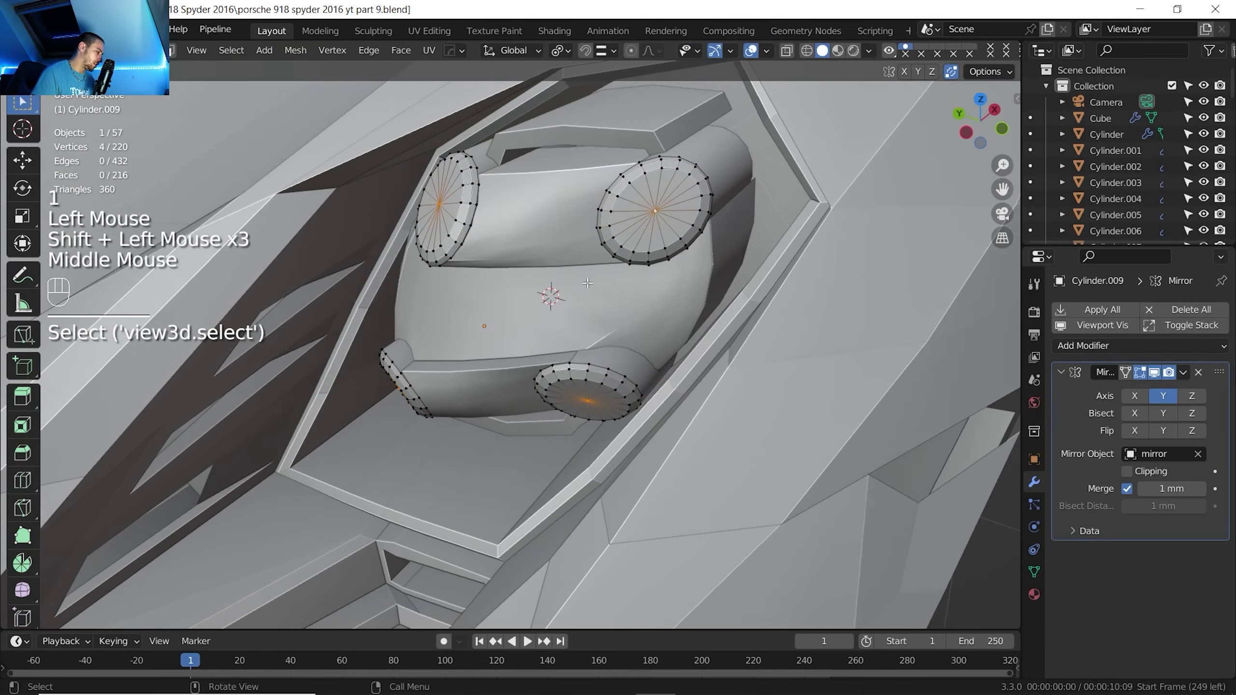
pyautogui.press('g')
pyautogui.press('x')
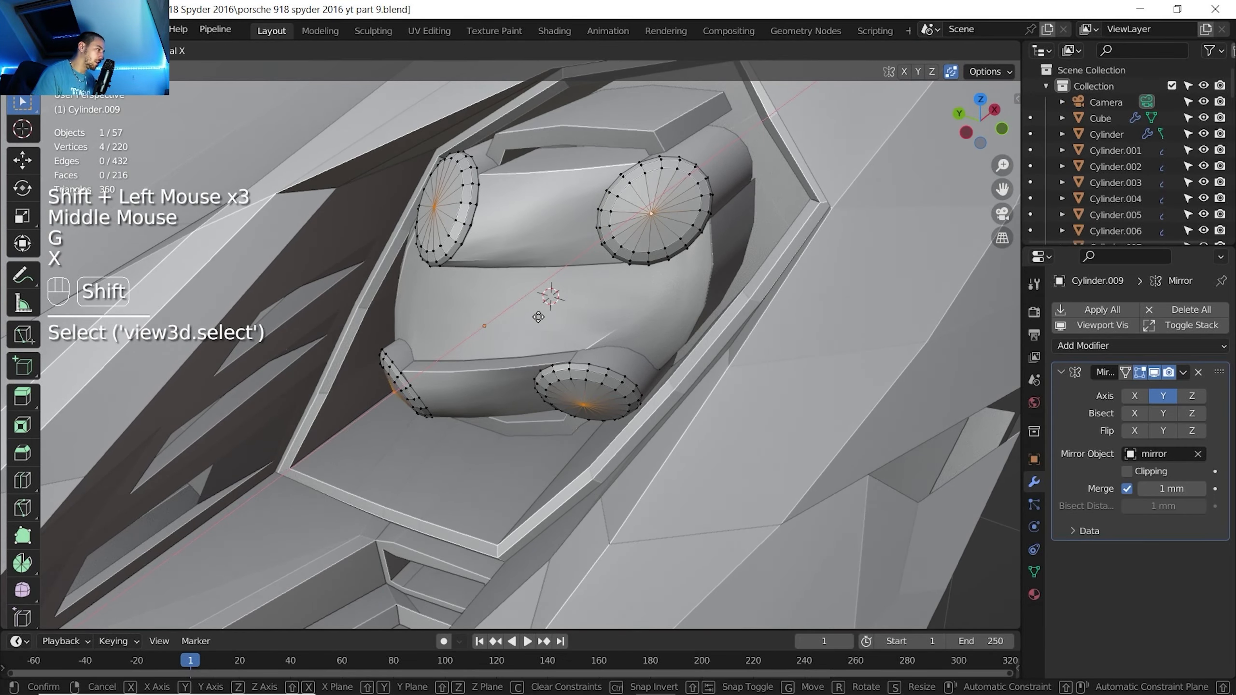
pyautogui.keyDown('shift'); pyautogui.click(566, 309); pyautogui.keyUp('shift')
pyautogui.press('Tab')
# Apply smooth shading to the joined lamp cylinders
pyautogui.scroll(-2, 565, 308)
pyautogui.moveTo(565, 308); pyautogui.dragTo(560, 307, button='middle')
pyautogui.rightClick(560, 307)
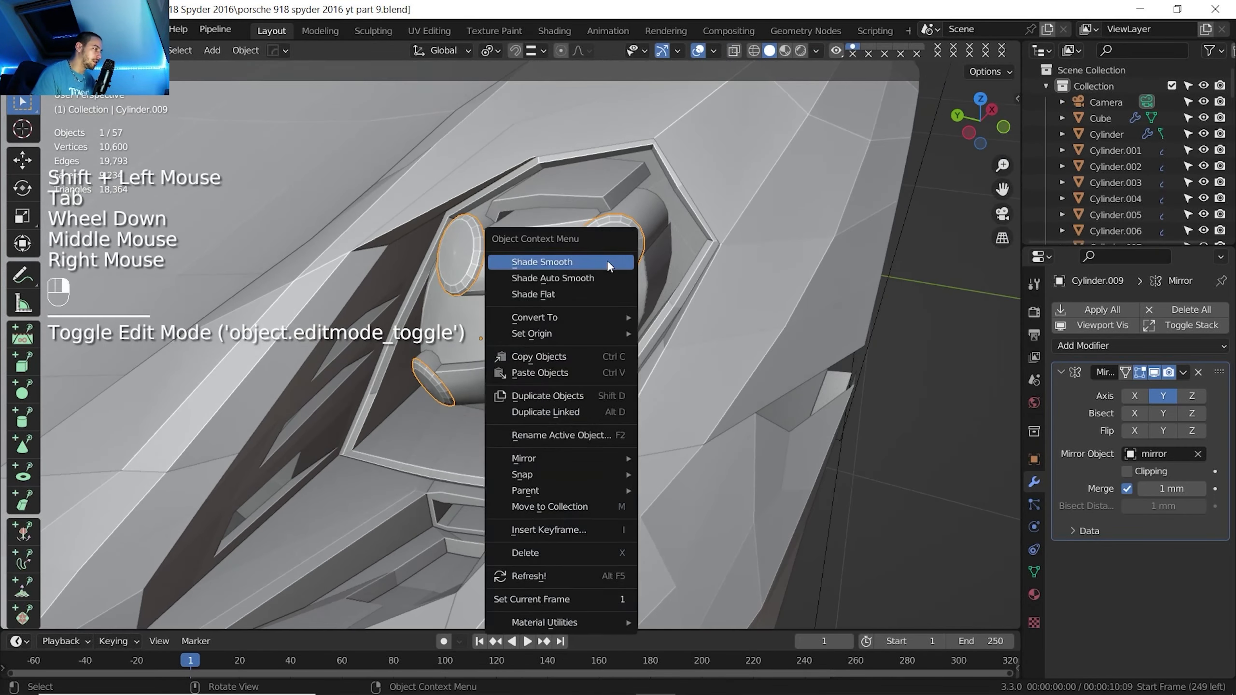
pyautogui.click(558, 262)
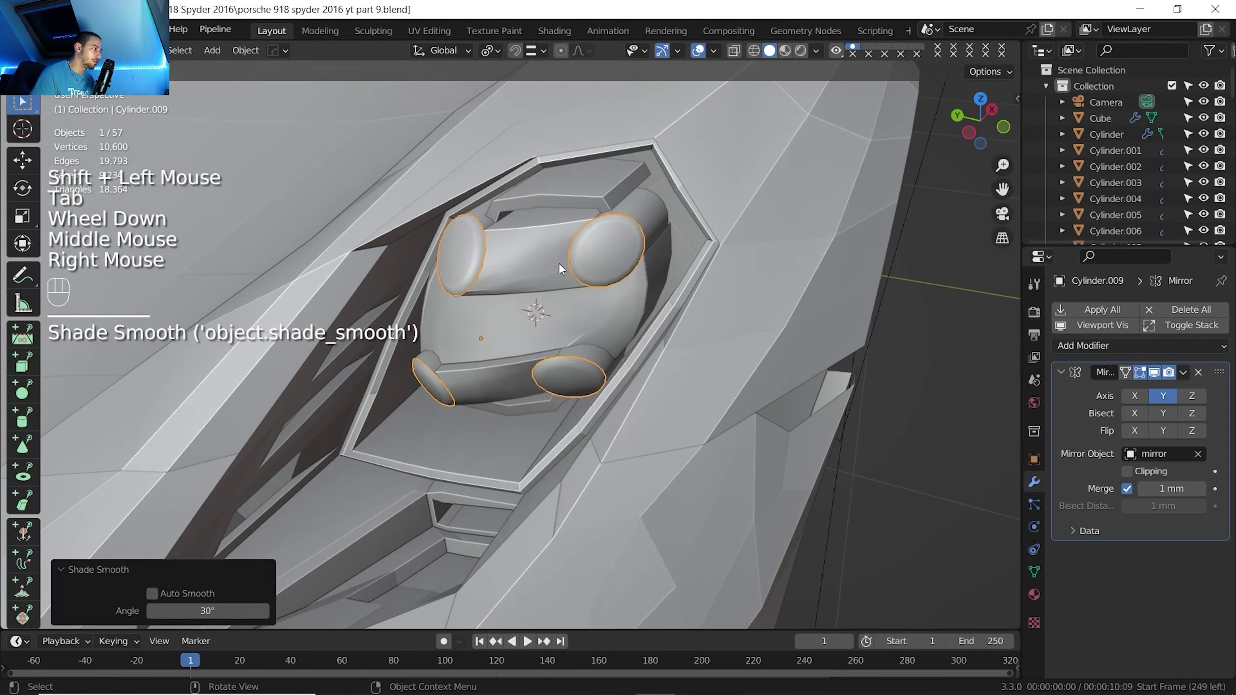
pyautogui.scroll(-1, 527, 271)
# On the surrounding body panel, slide the upper corner vertex of the narrow opening below the headlight by a factor of about 0.434
pyautogui.keyDown('shift'); pyautogui.moveTo(528, 271); pyautogui.dragTo(506, 292, button='middle'); pyautogui.keyUp('shift')
pyautogui.scroll(-2, 506, 292)
pyautogui.moveTo(506, 292); pyautogui.dragTo(385, 321, button='middle')
pyautogui.scroll(4, 503, 349)
pyautogui.scroll(2, 478, 337)
pyautogui.scroll(1, 501, 320)
pyautogui.click(501, 320)
pyautogui.press('Tab')
pyautogui.press('2')
pyautogui.press('1')
pyautogui.click(408, 309)
pyautogui.press('g')
pyautogui.press('g')
pyautogui.click(432, 304)
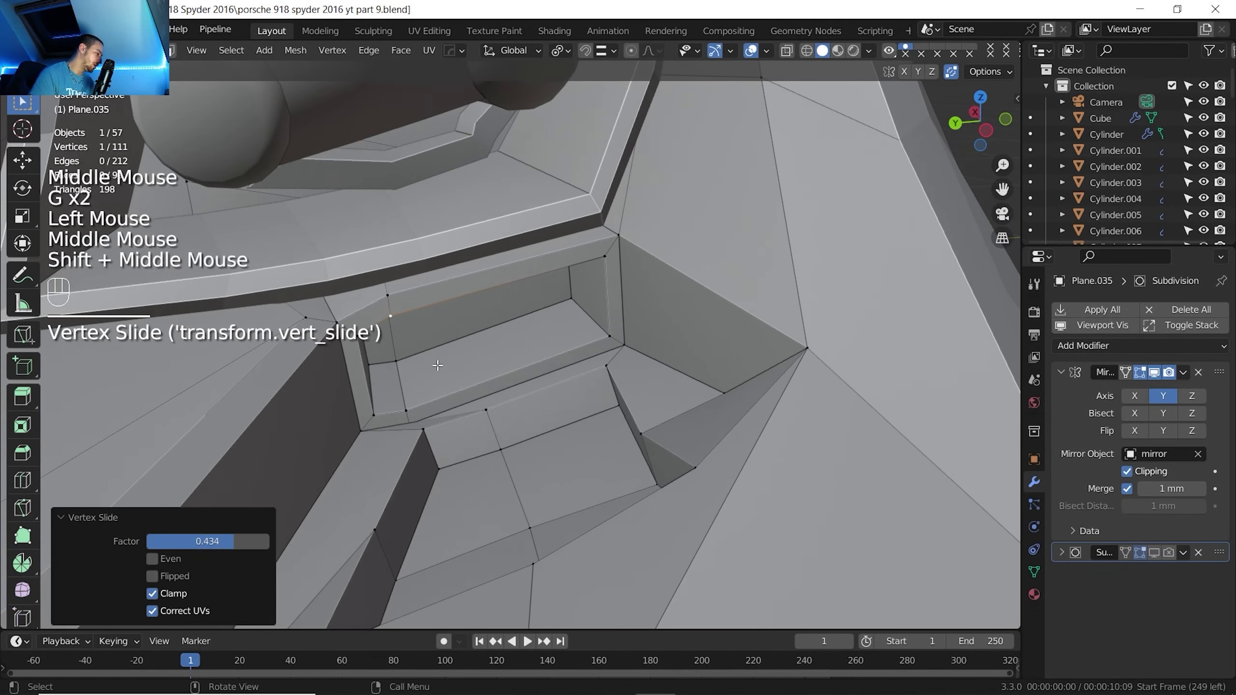
# Duplicate the front edge loop of the narrow opening in place and separate it into its own object
pyautogui.press('2')
pyautogui.keyDown('shift'); pyautogui.click(382, 324); pyautogui.keyUp('shift')
pyautogui.keyDown('alt'); pyautogui.click(542, 361); pyautogui.keyUp('alt')
pyautogui.hotkey('shift', 'd')
pyautogui.rightClick(541, 360)
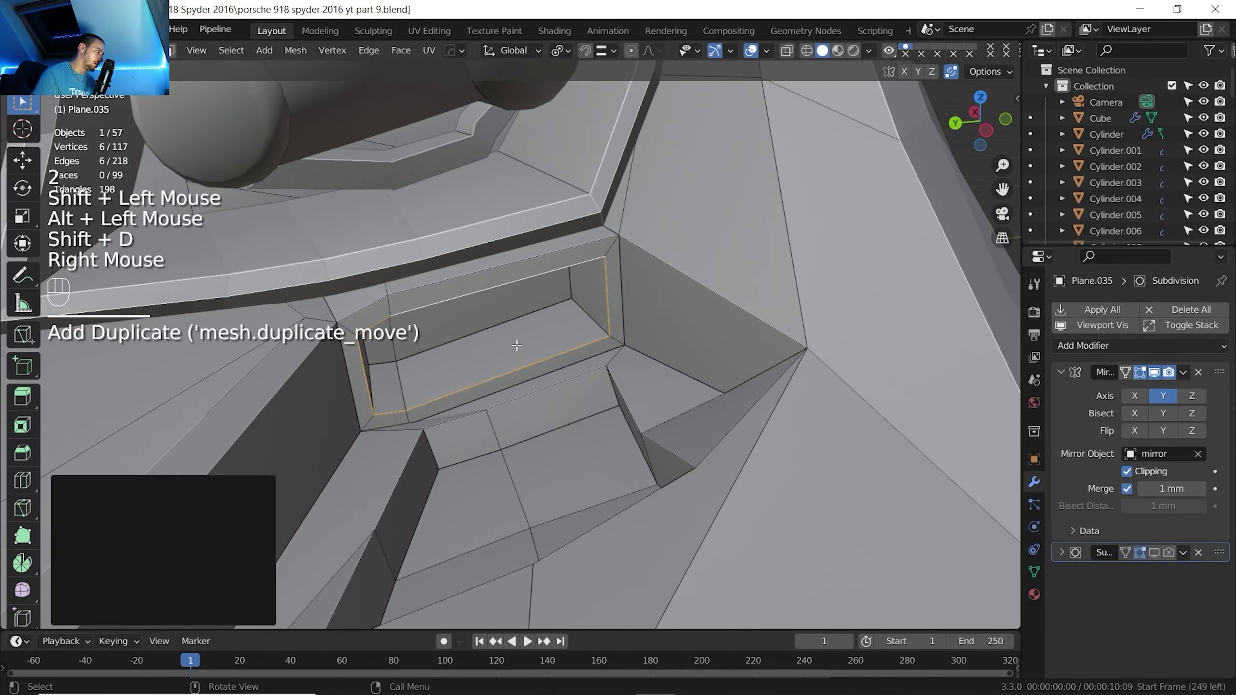
pyautogui.press('p')
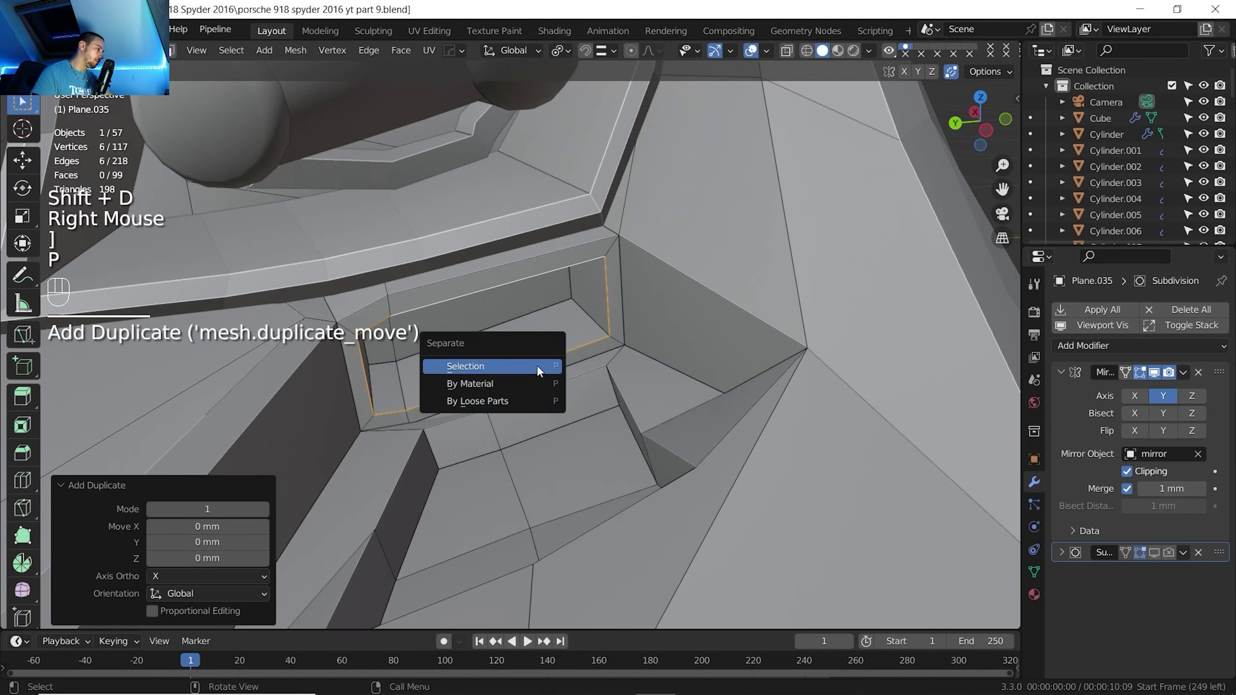
pyautogui.click(537, 365)
# Fill the separated opening outline with two faces and scale them by a factor of about 1.073
pyautogui.press('Tab')
pyautogui.click(408, 314)
pyautogui.click(408, 309)
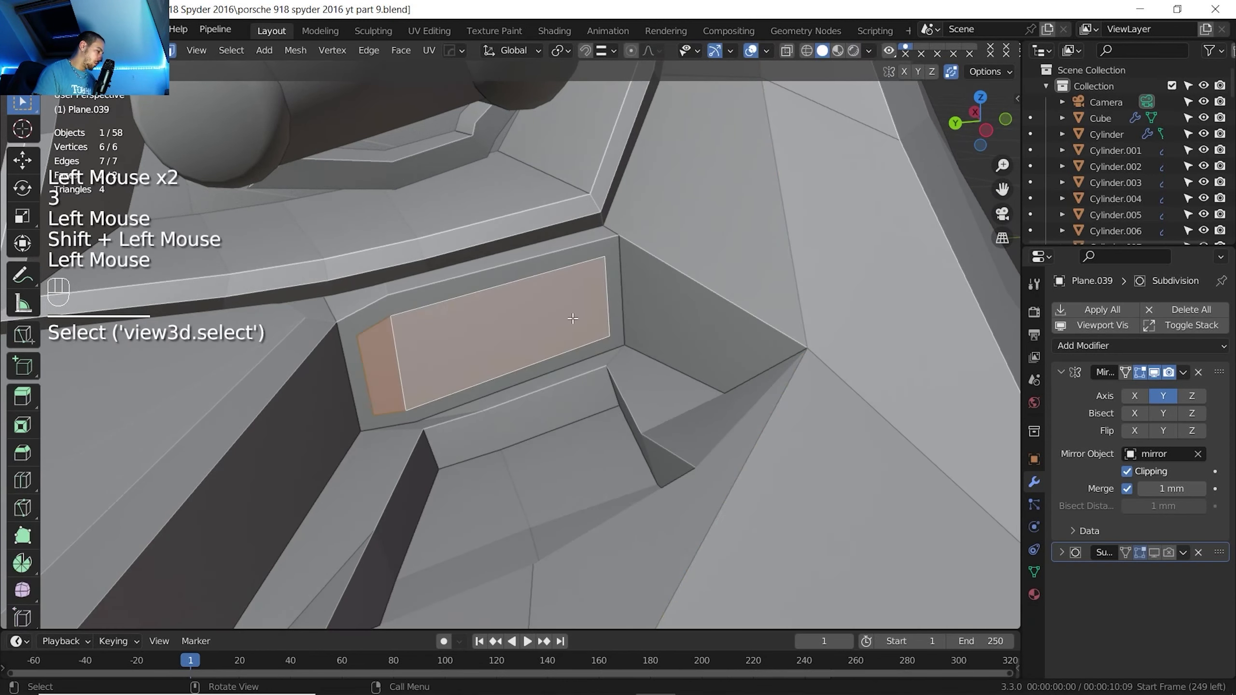
pyautogui.press('s')
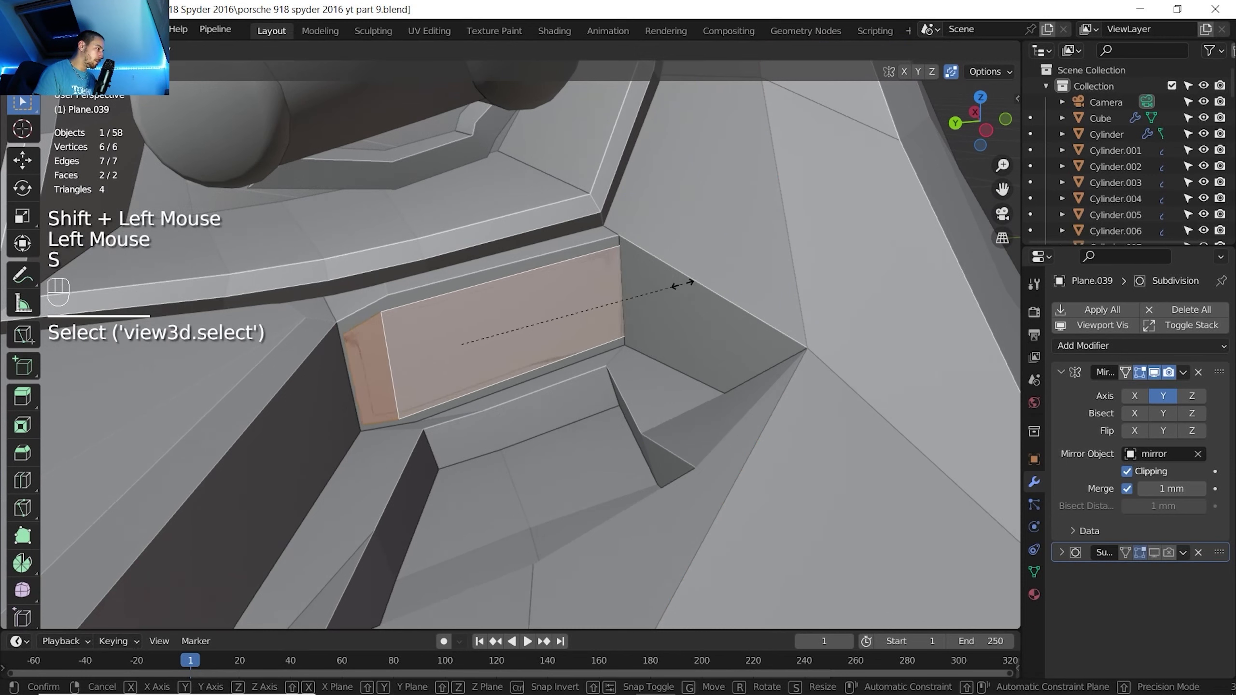
pyautogui.click(682, 285)
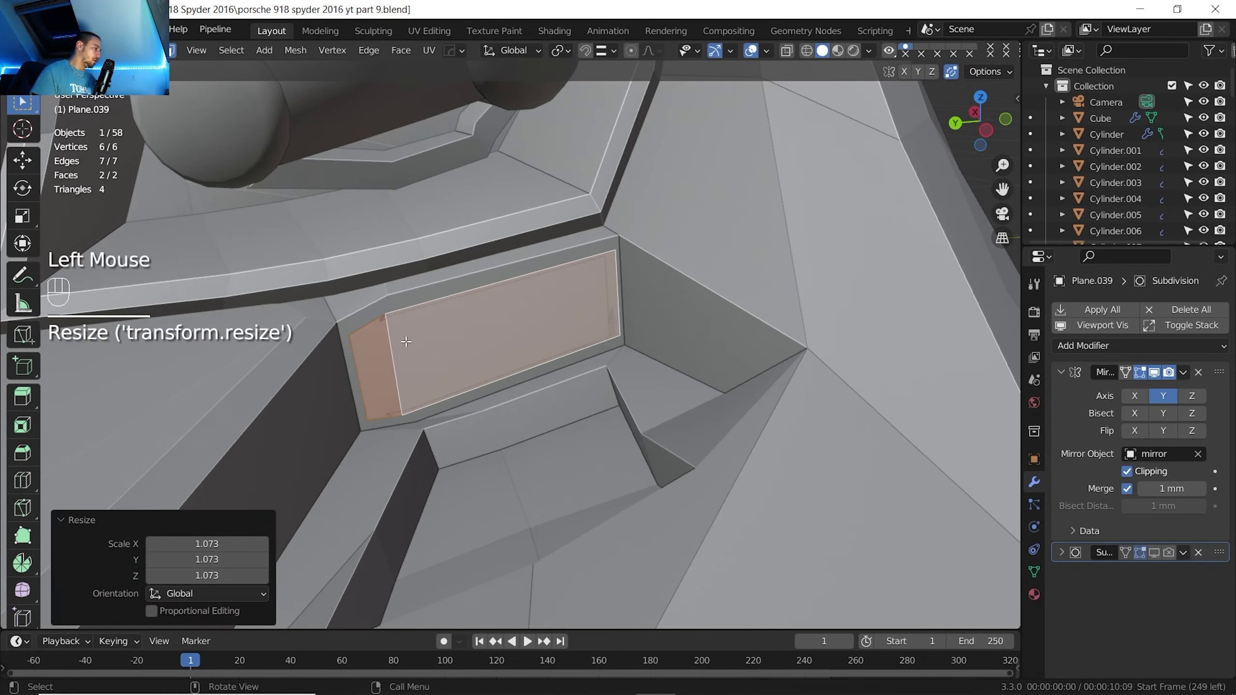
# Add two evenly spaced lengthwise loop cuts and one crosswise cut at a factor of about 0.842 to the filled panel
pyautogui.hotkey('ctrl', 'r')
pyautogui.rightClick(398, 354)
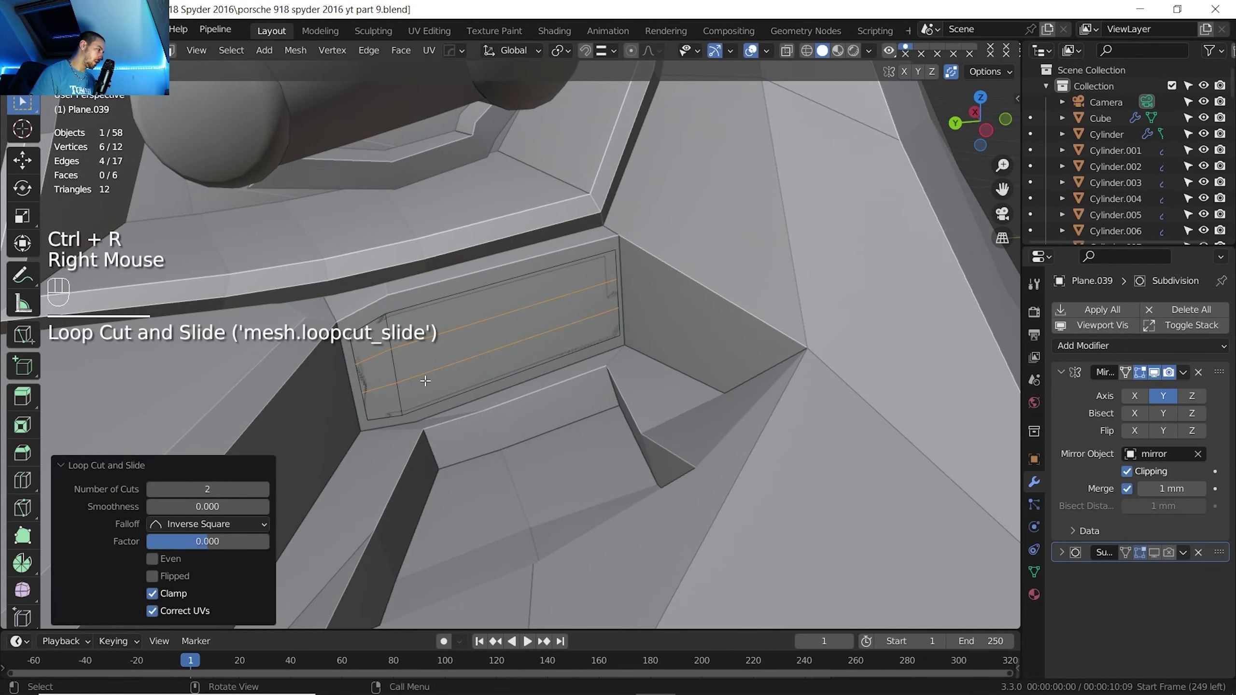
pyautogui.hotkey('ctrl', 'r')
pyautogui.click(516, 311)
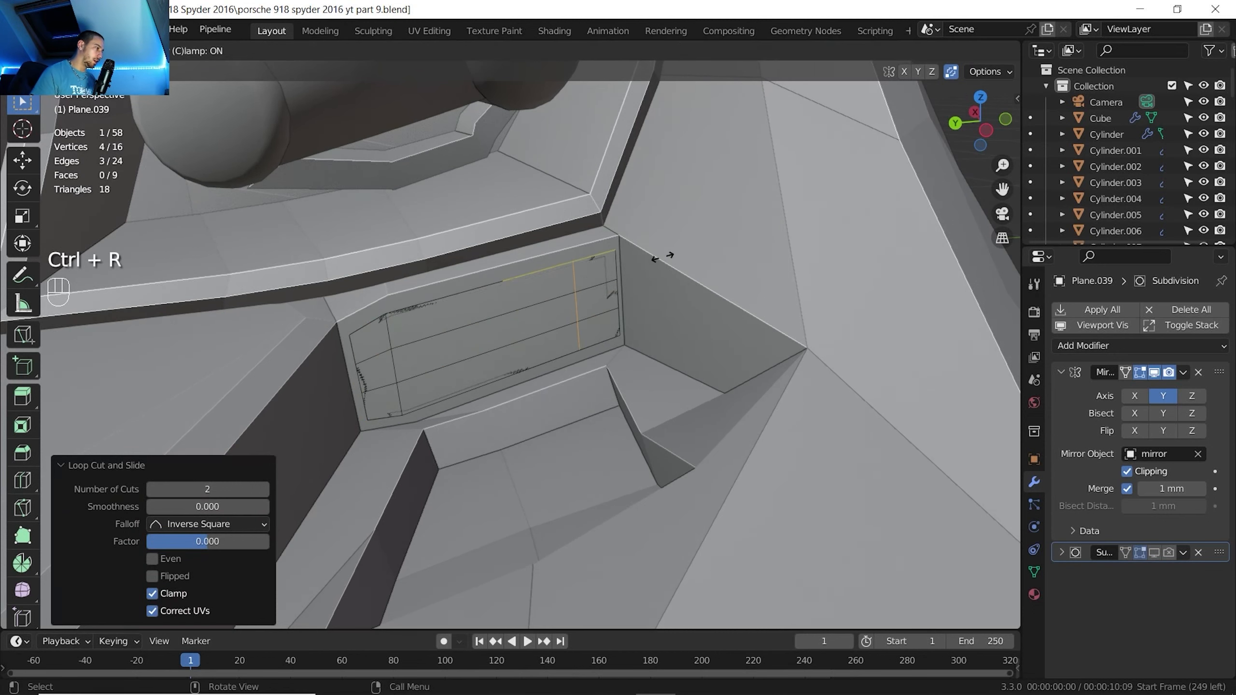
pyautogui.click(680, 254)
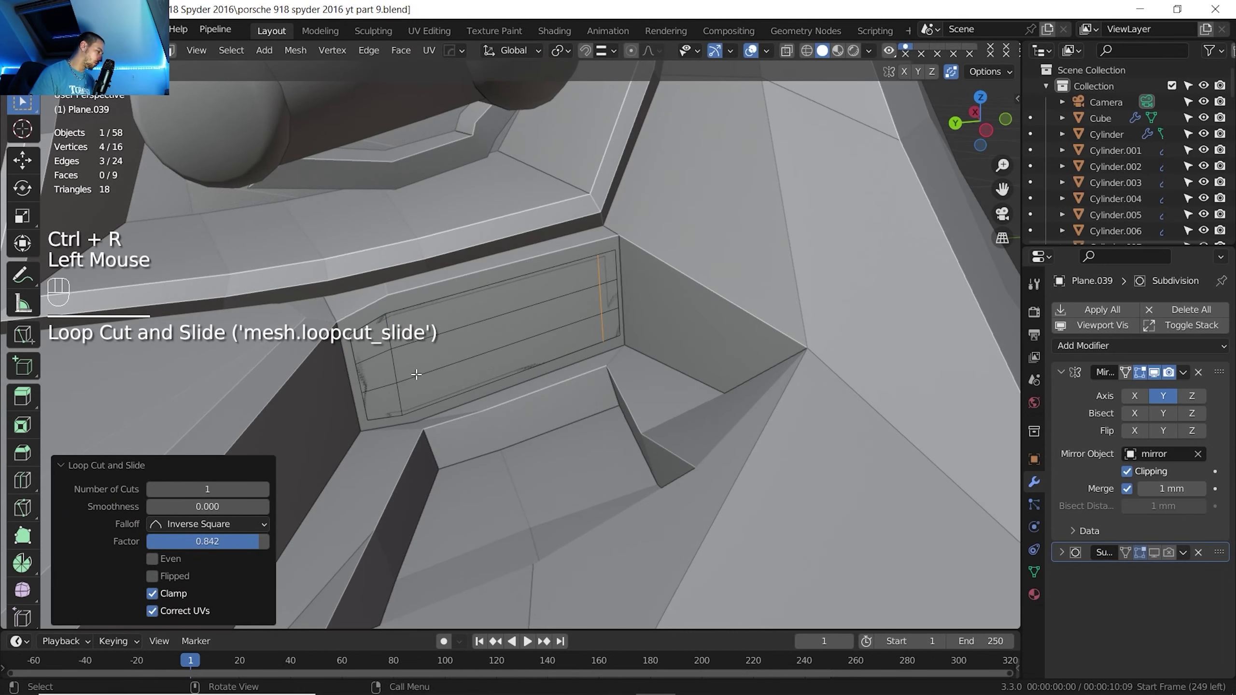
# Move the panel's long middle face about -10.5 mm along X so the panel bulges outward
pyautogui.press('3')
pyautogui.click(445, 357)
pyautogui.press('g')
pyautogui.press('x')
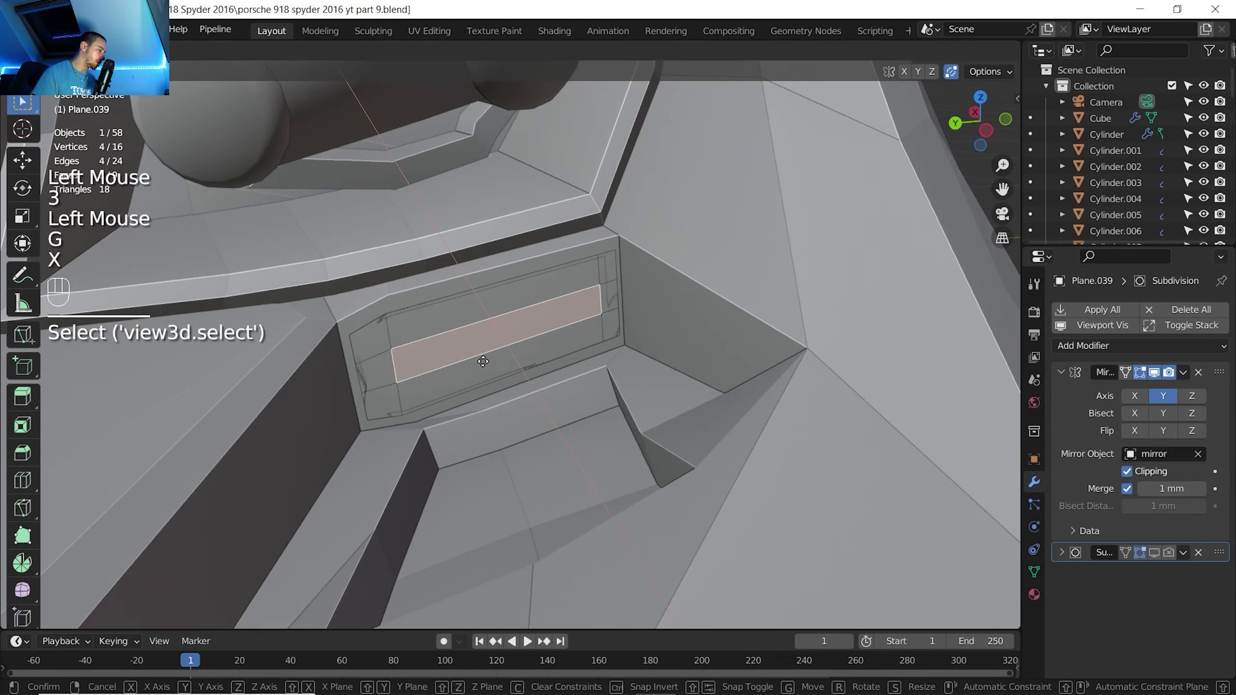
pyautogui.click(498, 367)
pyautogui.scroll(-1, 499, 367)
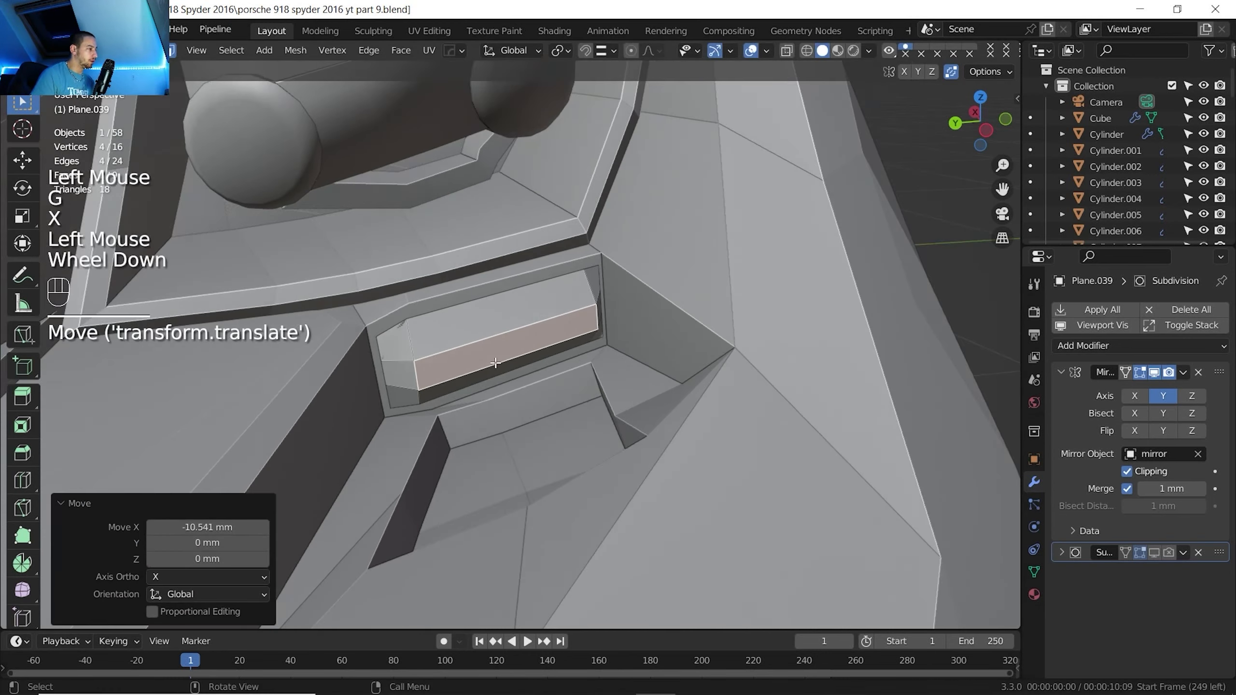
pyautogui.press('Tab')
# Duplicate the two upper wall faces of the recess below the panel in place and separate them into a new object
pyautogui.scroll(-2, 514, 354)
pyautogui.moveTo(514, 354)
pyautogui.mouseDown(button='middle')
pyautogui.moveTo(448, 411)
pyautogui.moveTo(459, 359)
pyautogui.moveTo(504, 355)
pyautogui.moveTo(505, 343)
pyautogui.mouseUp(button='middle')
pyautogui.scroll(3, 504, 355)
pyautogui.moveTo(504, 343); pyautogui.dragTo(506, 331, button='middle')
pyautogui.scroll(2, 506, 332)
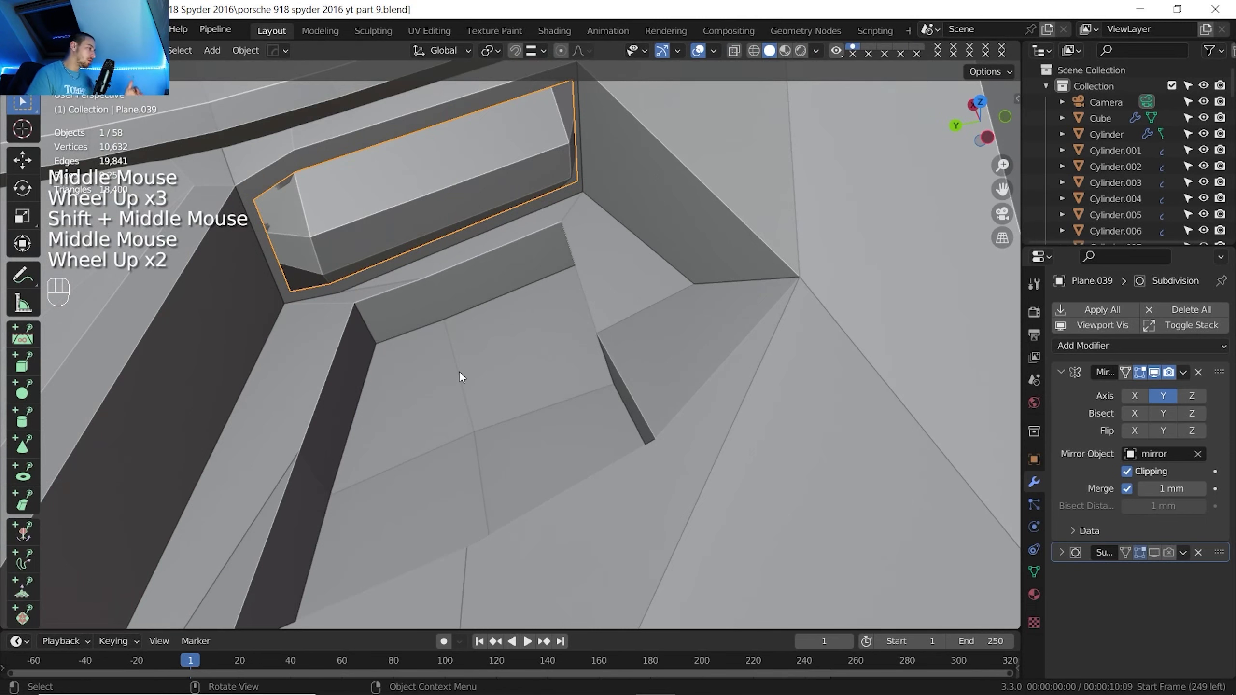
pyautogui.click(433, 302)
pyautogui.press('Tab')
pyautogui.click(416, 305)
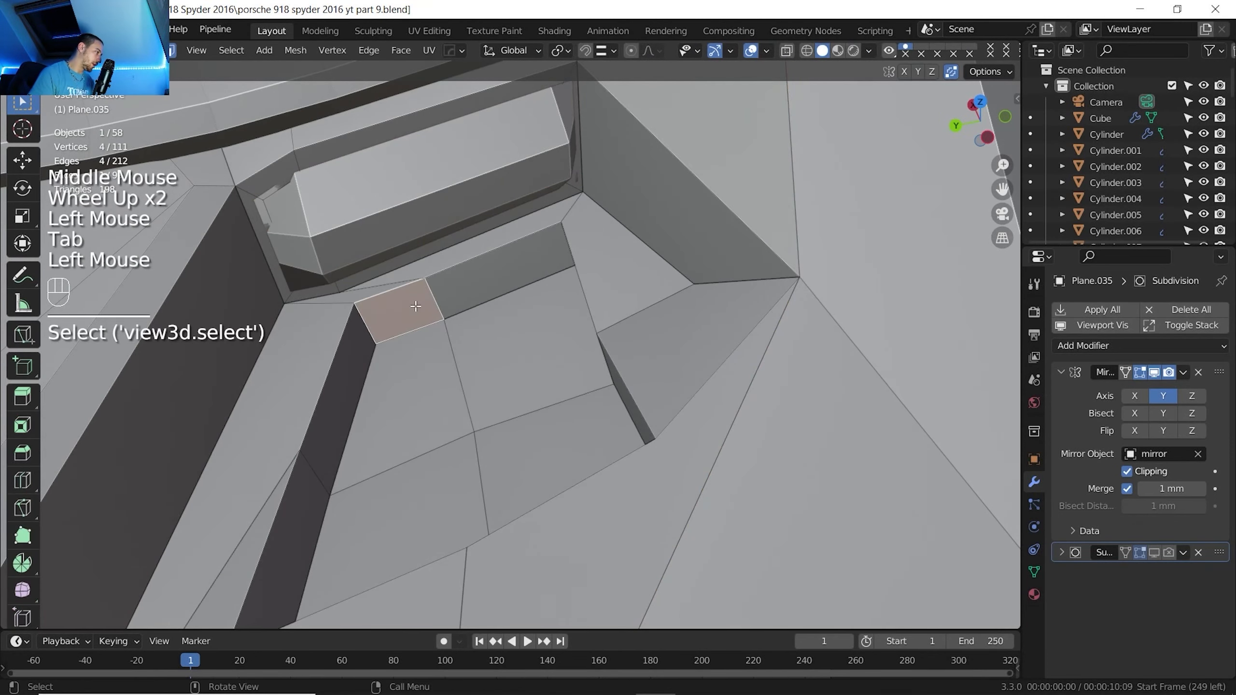
pyautogui.keyDown('shift'); pyautogui.click(450, 305); pyautogui.keyUp('shift')
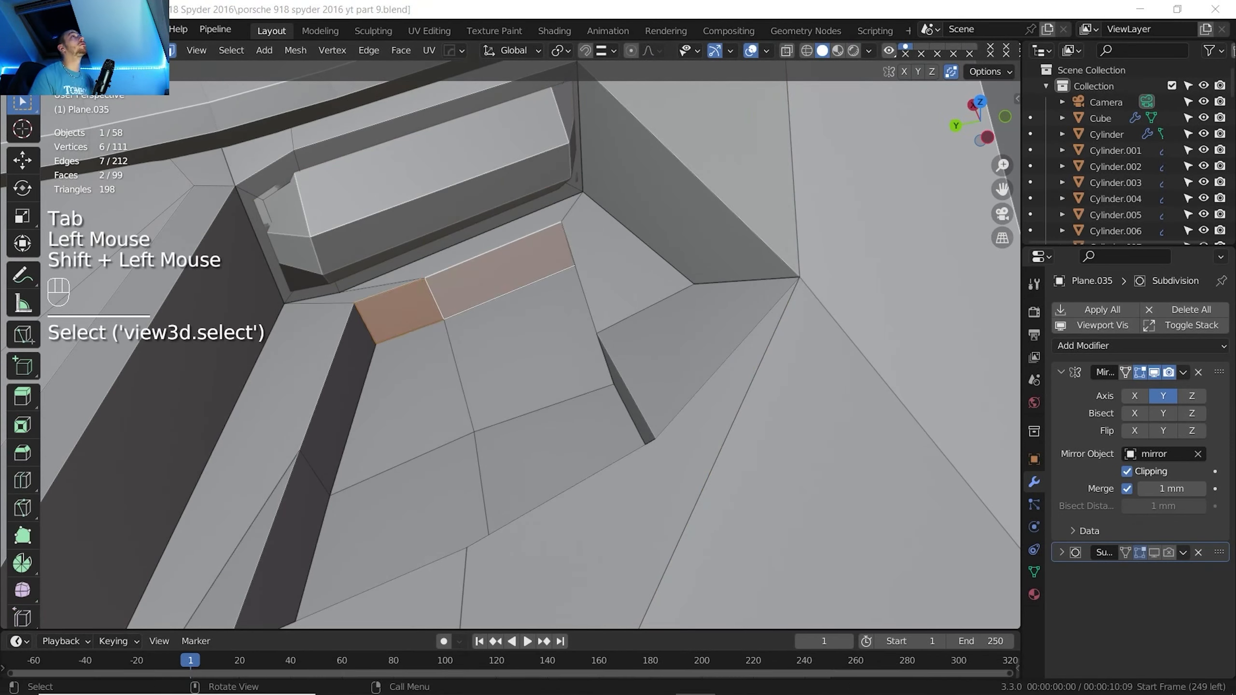
pyautogui.moveTo(565, 0); pyautogui.dragTo(474, 4)
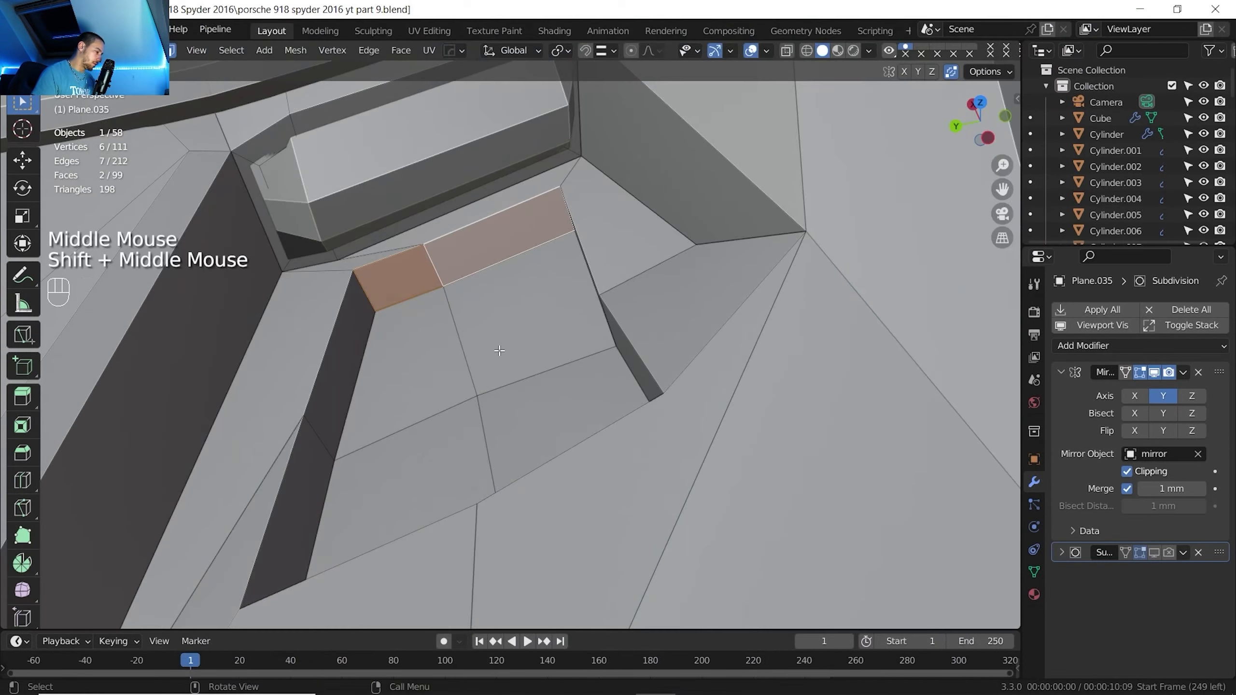
pyautogui.hotkey('shift', 'd')
pyautogui.rightClick(530, 354)
pyautogui.press('p')
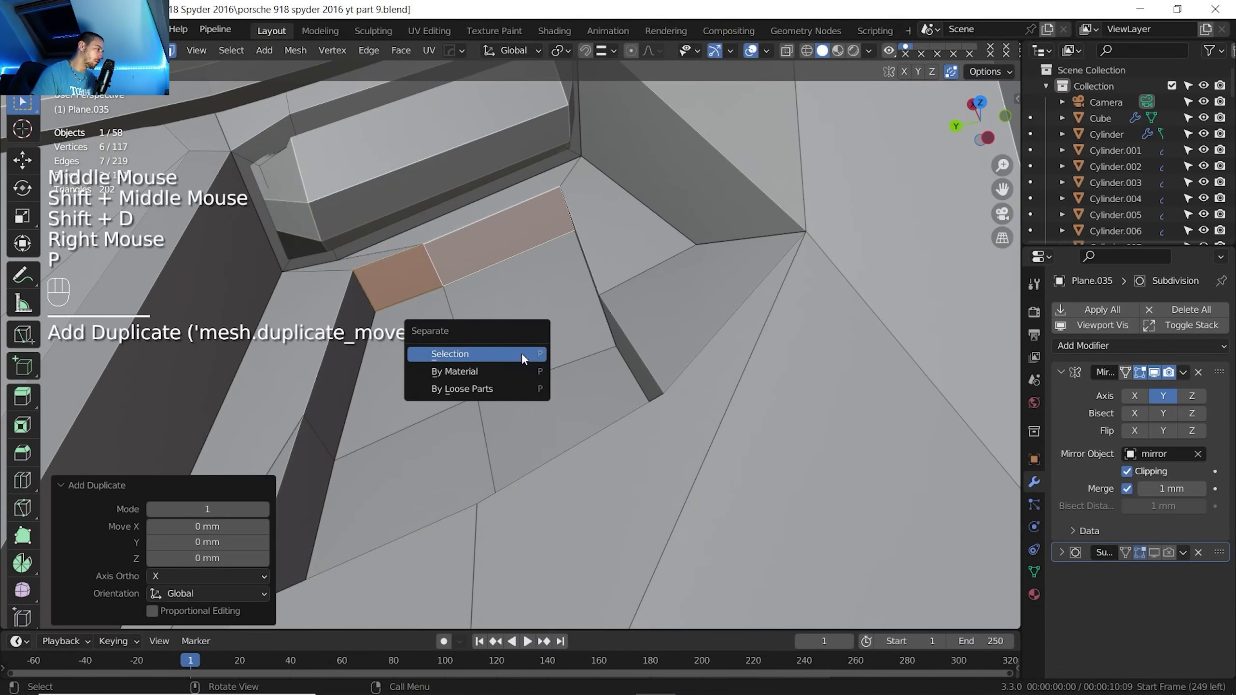
pyautogui.click(521, 353)
# Move the separated two-face strip about -22.6 mm along X within the lower recess
pyautogui.press('Tab')
pyautogui.click(402, 278)
pyautogui.click(428, 267)
pyautogui.click(428, 267)
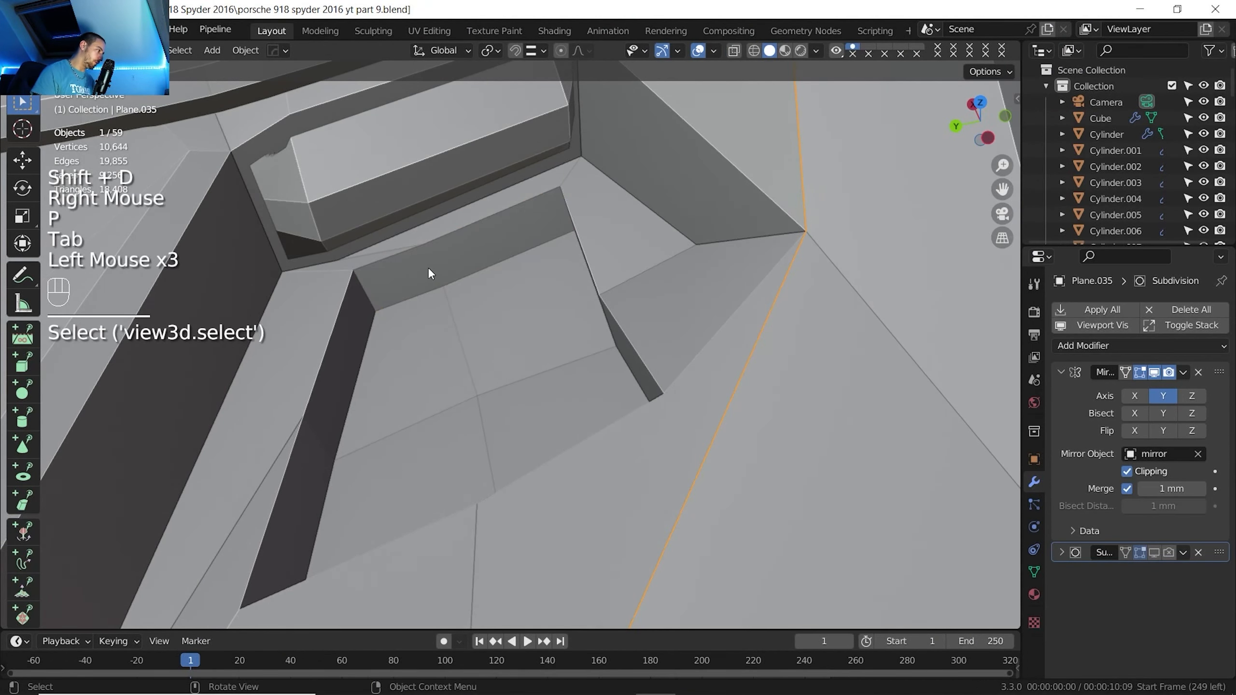
pyautogui.click(432, 246)
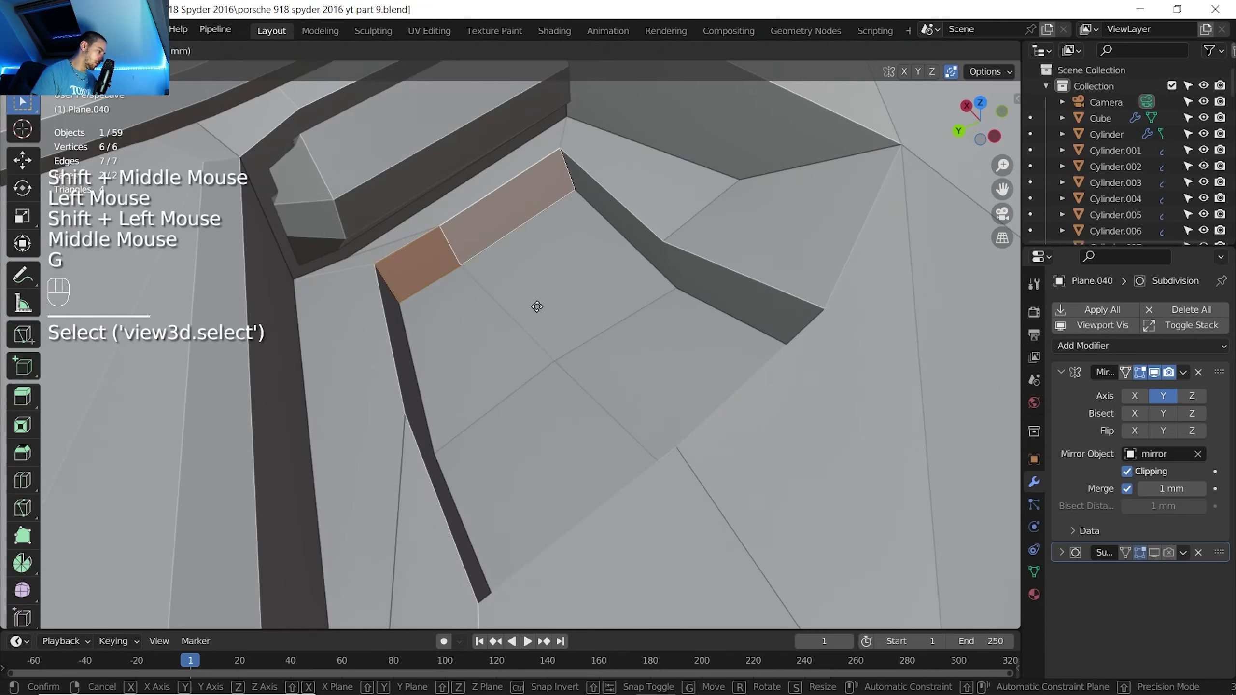
pyautogui.press('x')
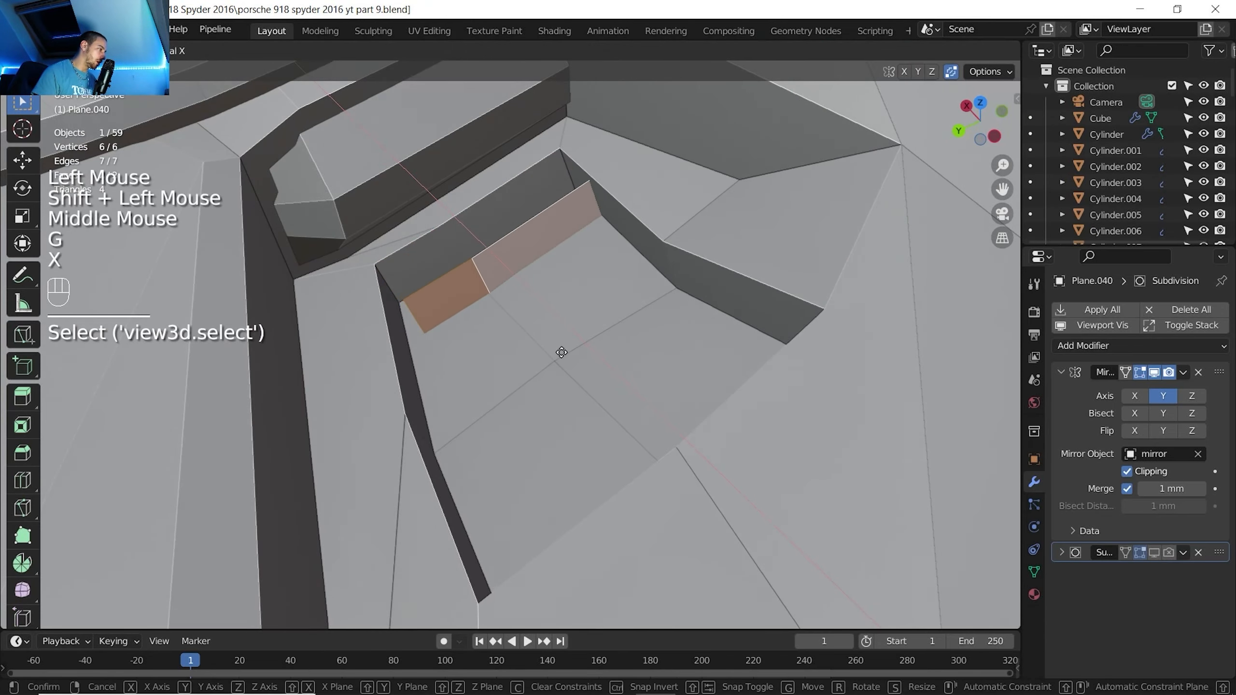
pyautogui.click(569, 378)
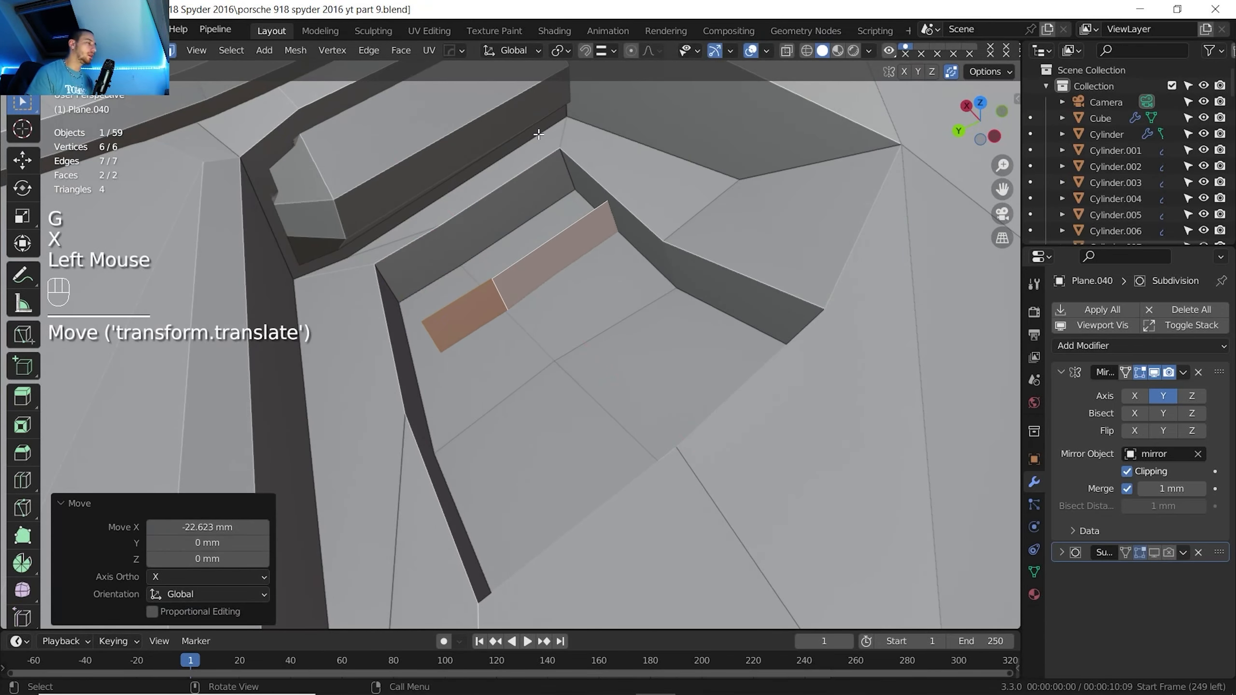
# Turn on edge snapping and snap the strip's outer upper corner vertex onto the edge of the recess side wall
pyautogui.keyDown('shift'); pyautogui.moveTo(548, 131); pyautogui.dragTo(564, 121, button='middle'); pyautogui.keyUp('shift')
pyautogui.click(585, 50)
pyautogui.click(613, 50)
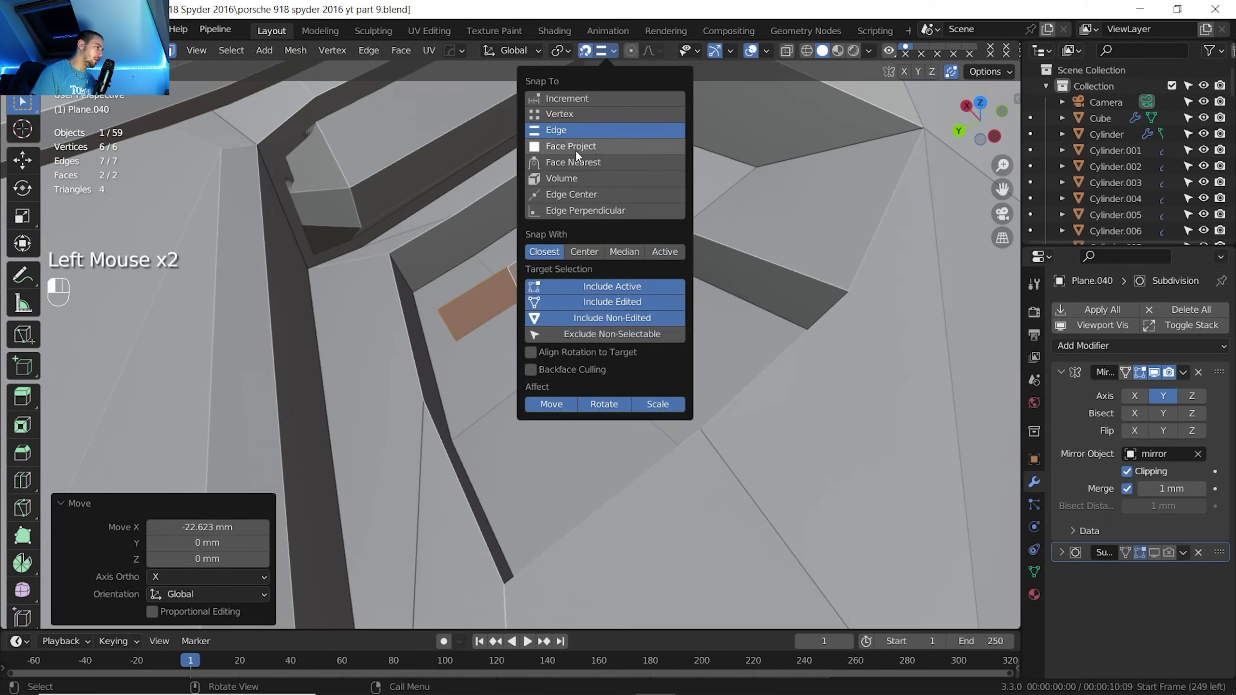
pyautogui.moveTo(516, 253); pyautogui.dragTo(468, 292, button='middle')
pyautogui.press('1')
pyautogui.click(449, 314)
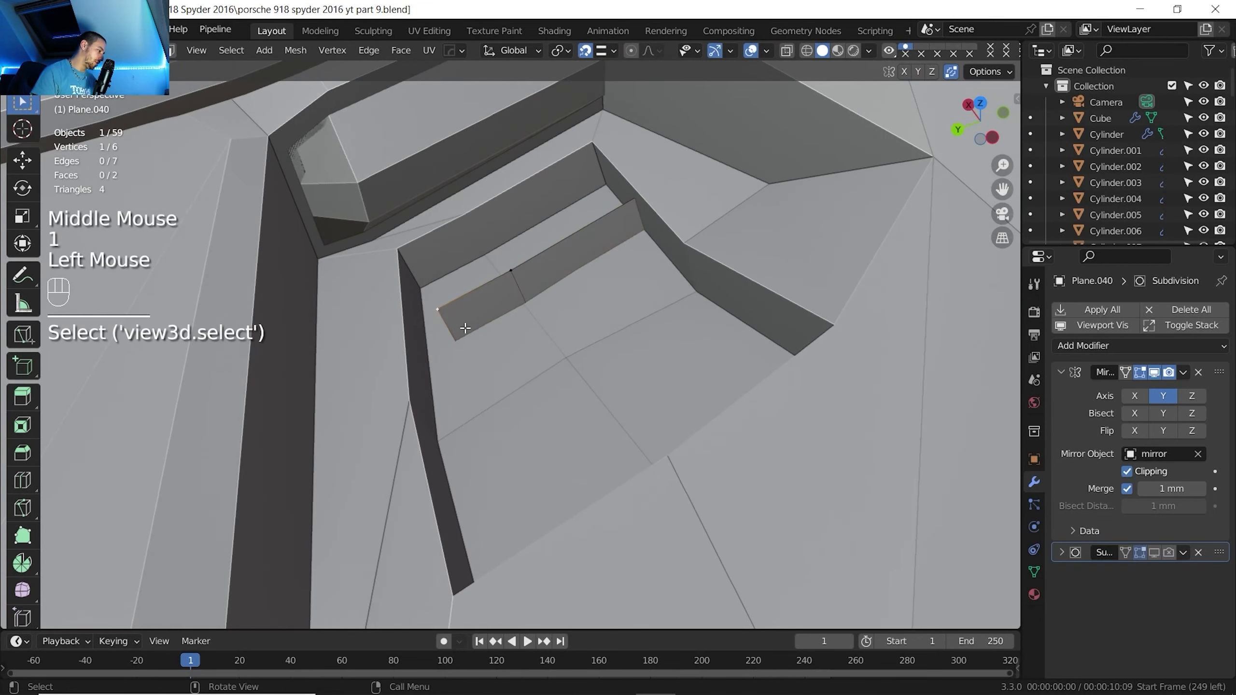
pyautogui.press('g')
pyautogui.click(405, 316)
# Snap the strip's lower corner and middle vertices further down the recess to widen it into a slanted plate between the side walls
pyautogui.click(448, 399)
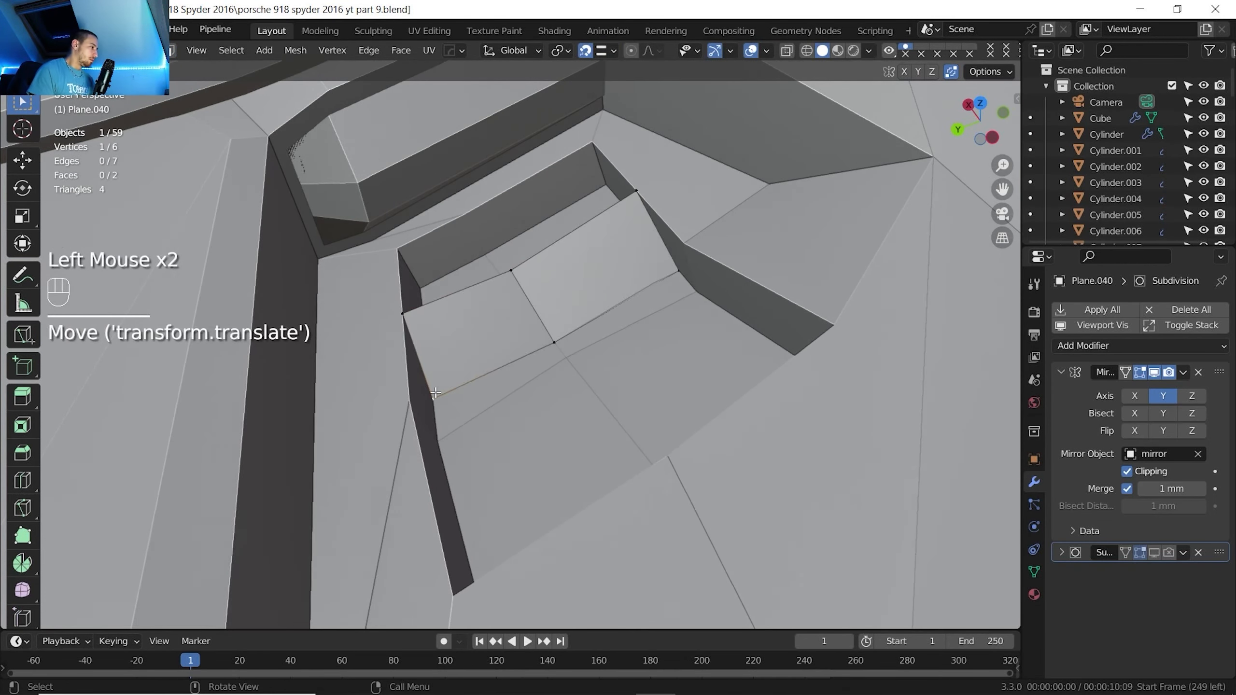
pyautogui.press('g')
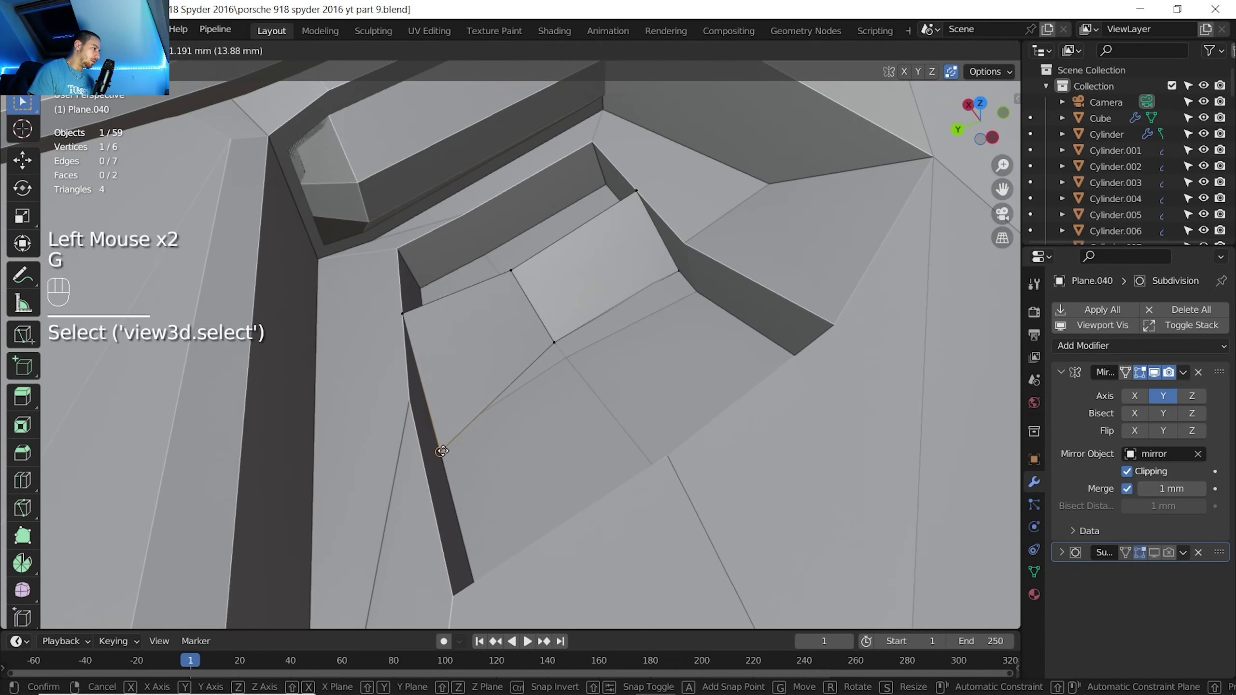
pyautogui.click(440, 446)
pyautogui.doubleClick(555, 343)
pyautogui.press('g')
pyautogui.click(578, 377)
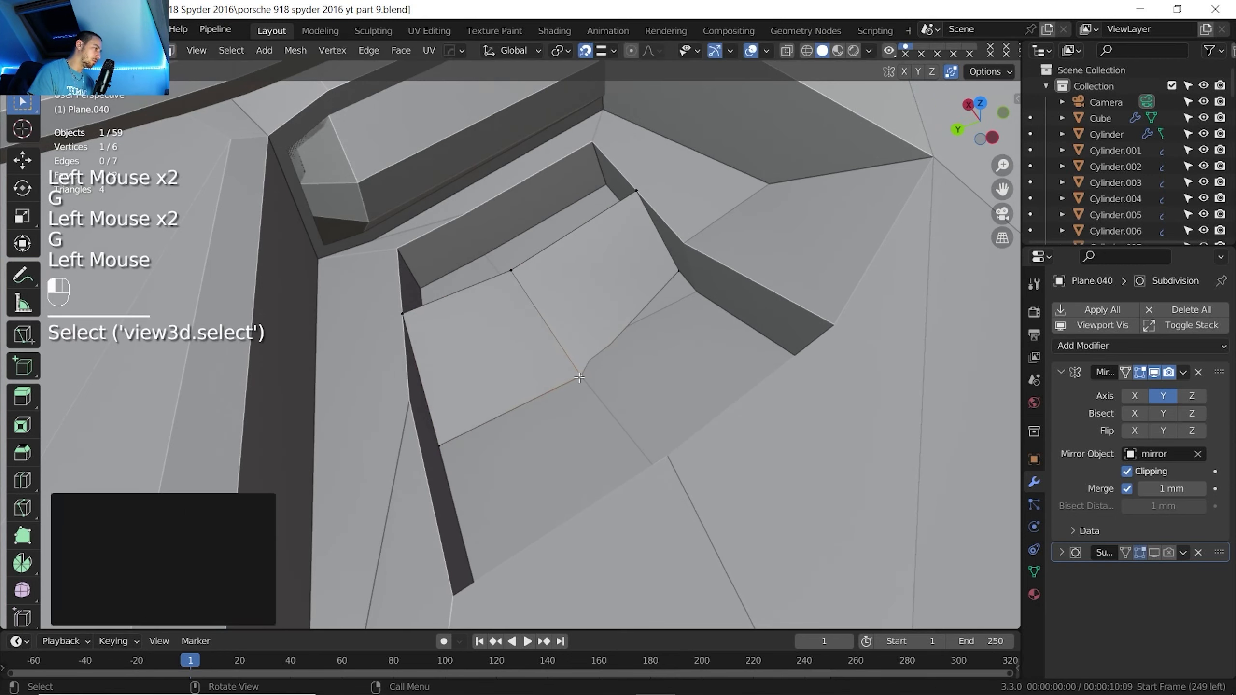
pyautogui.click(676, 272)
pyautogui.press('g')
pyautogui.click(700, 298)
pyautogui.moveTo(532, 296); pyautogui.dragTo(546, 321, button='middle')
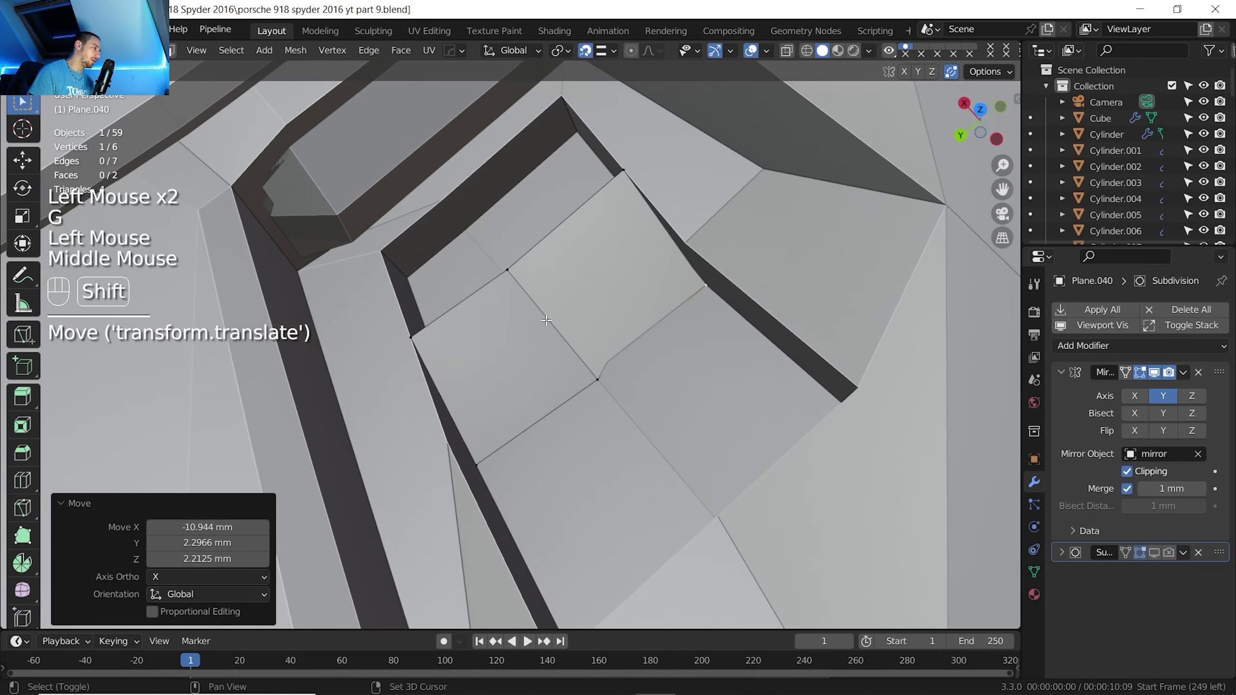
# Turn off snapping and duplicate both faces of the slanted plate about 17.1 mm along X toward the recess's upper end
pyautogui.keyDown('shift'); pyautogui.click(541, 316); pyautogui.keyUp('shift')
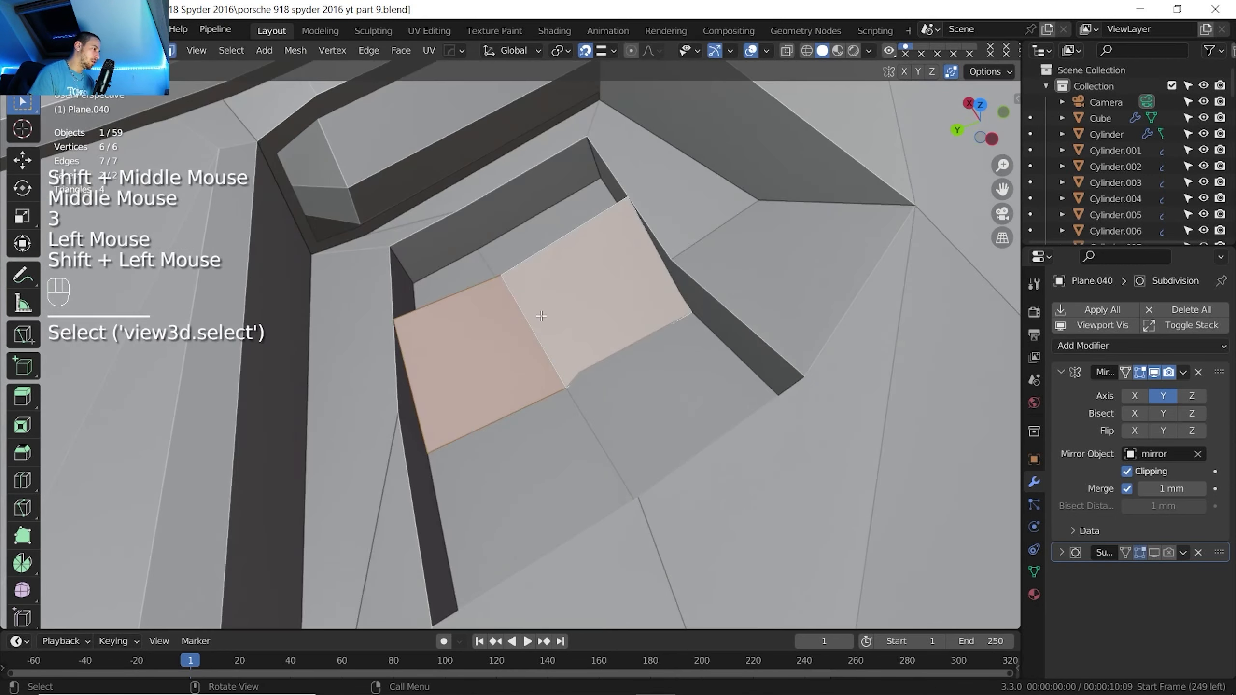
pyautogui.click(586, 51)
pyautogui.hotkey('shift', 'd')
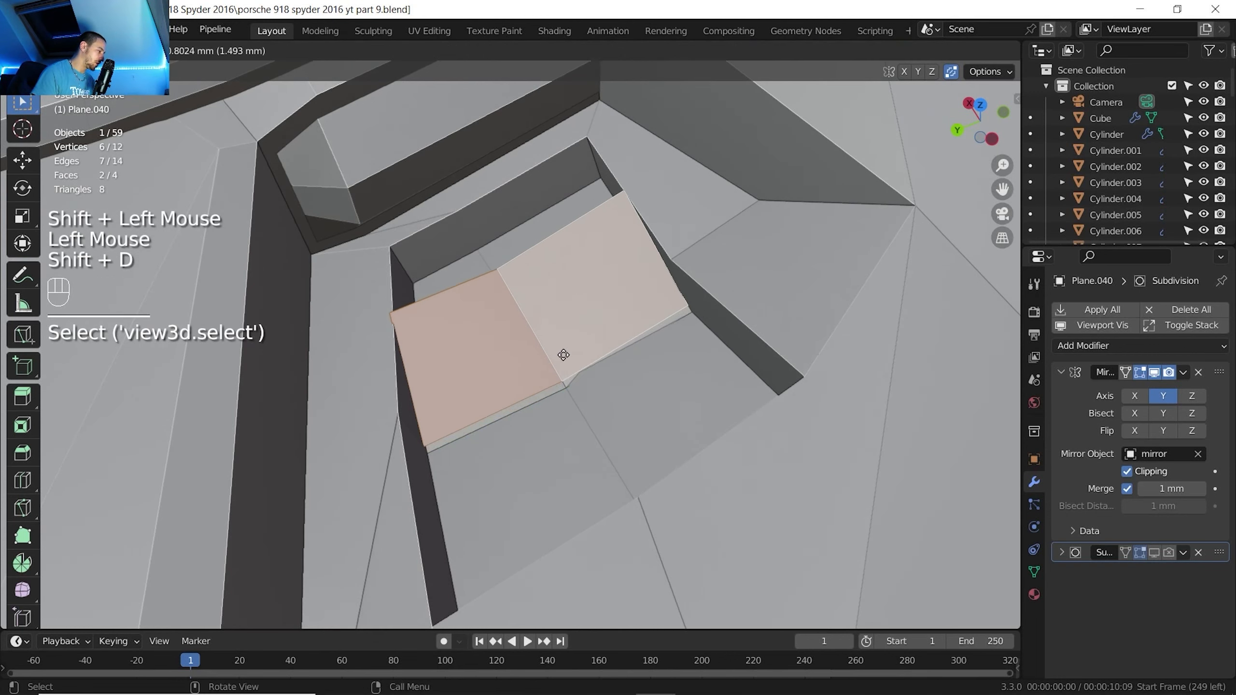
pyautogui.press('x')
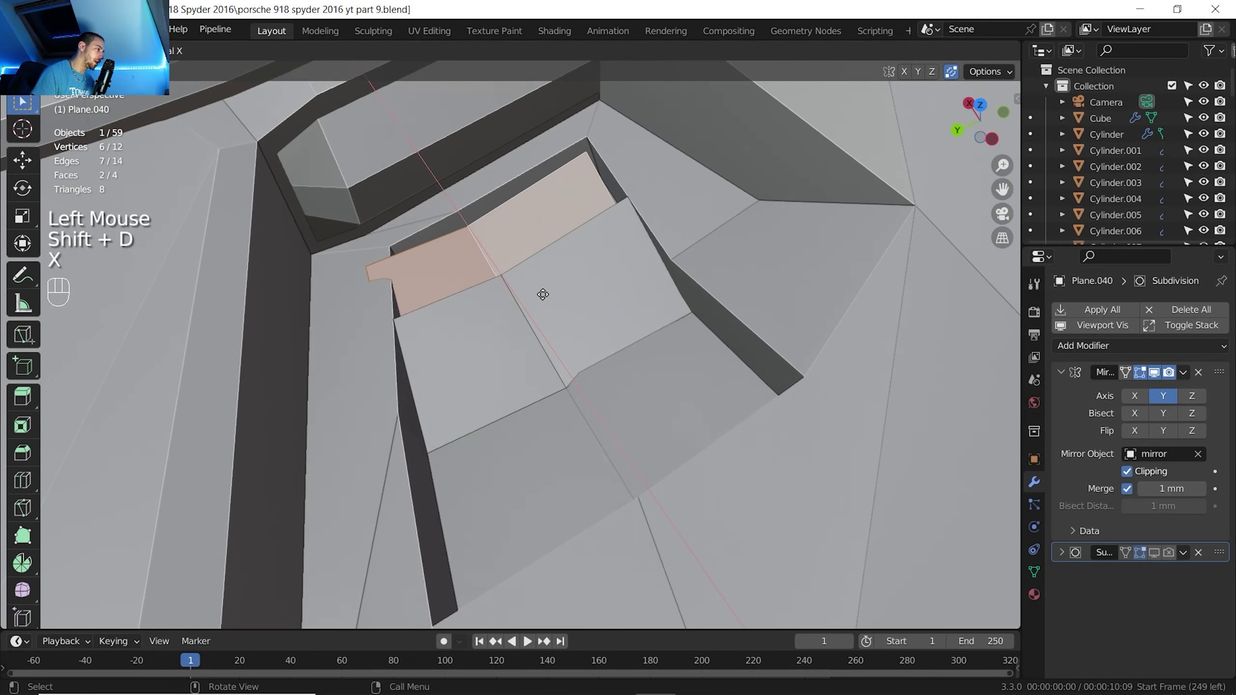
pyautogui.click(542, 294)
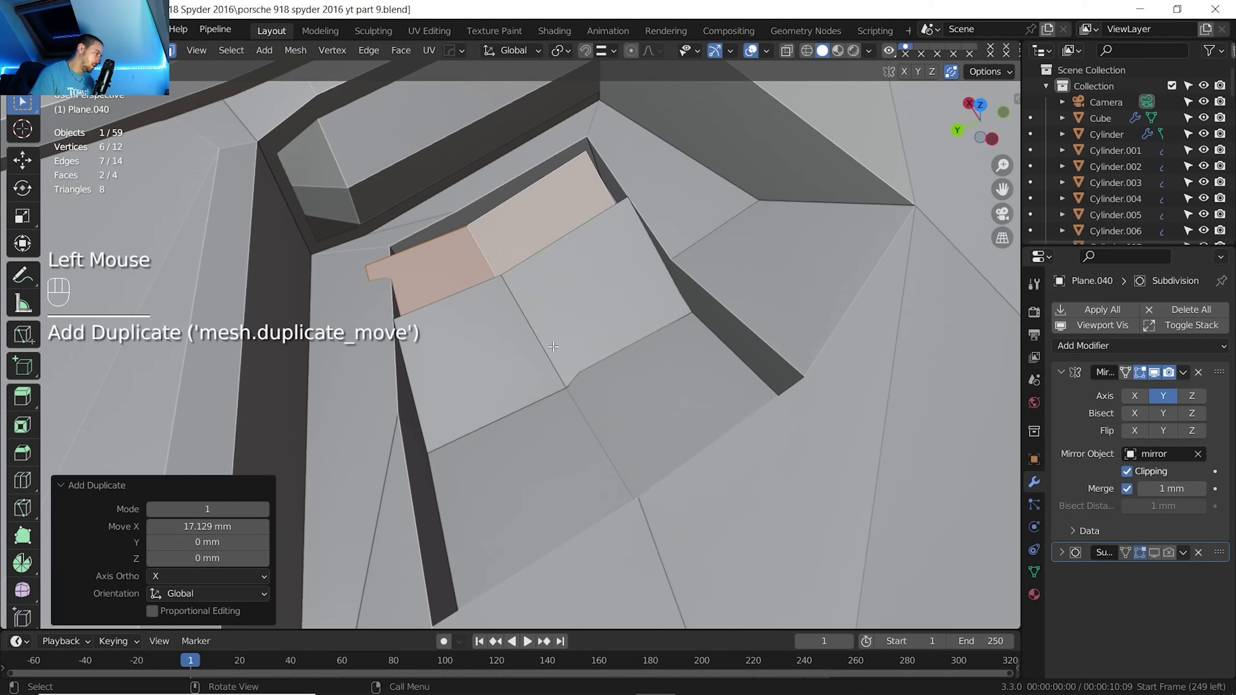
# Add two more slat copies down the recess along X, the last offset about -20.6 mm, and adjust each one's height along Z
pyautogui.hotkey('shift', 'd')
pyautogui.press('x')
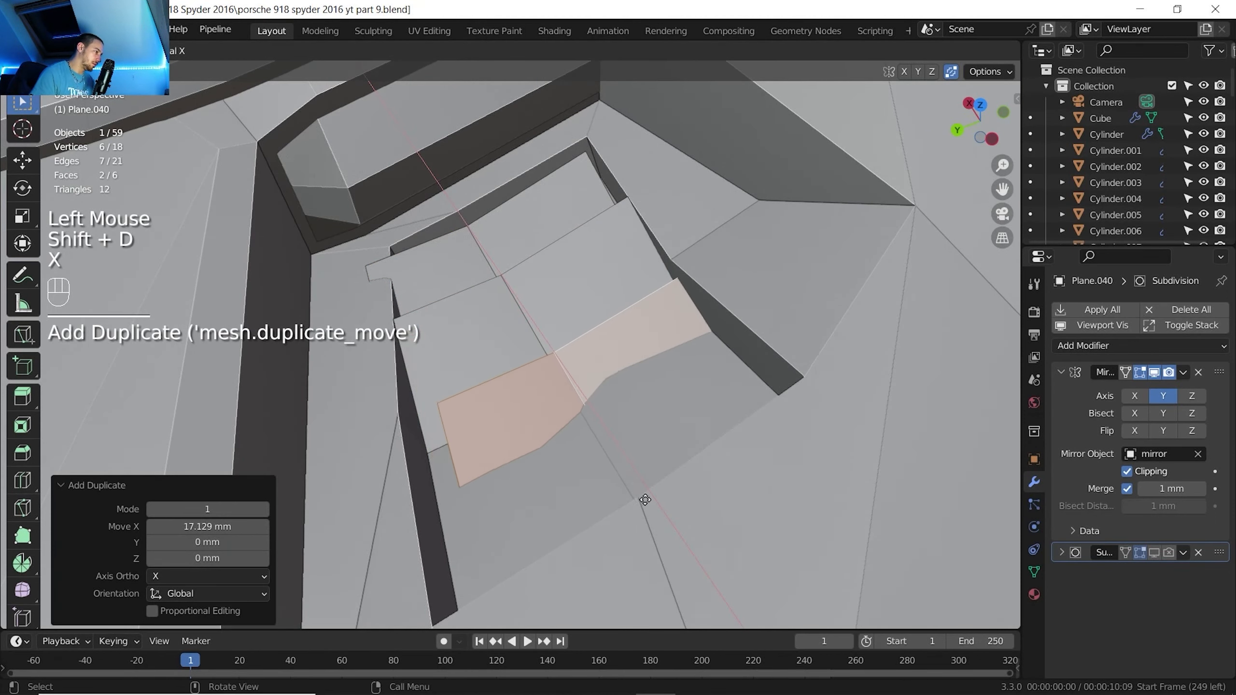
pyautogui.click(655, 514)
pyautogui.press('g')
pyautogui.press('z')
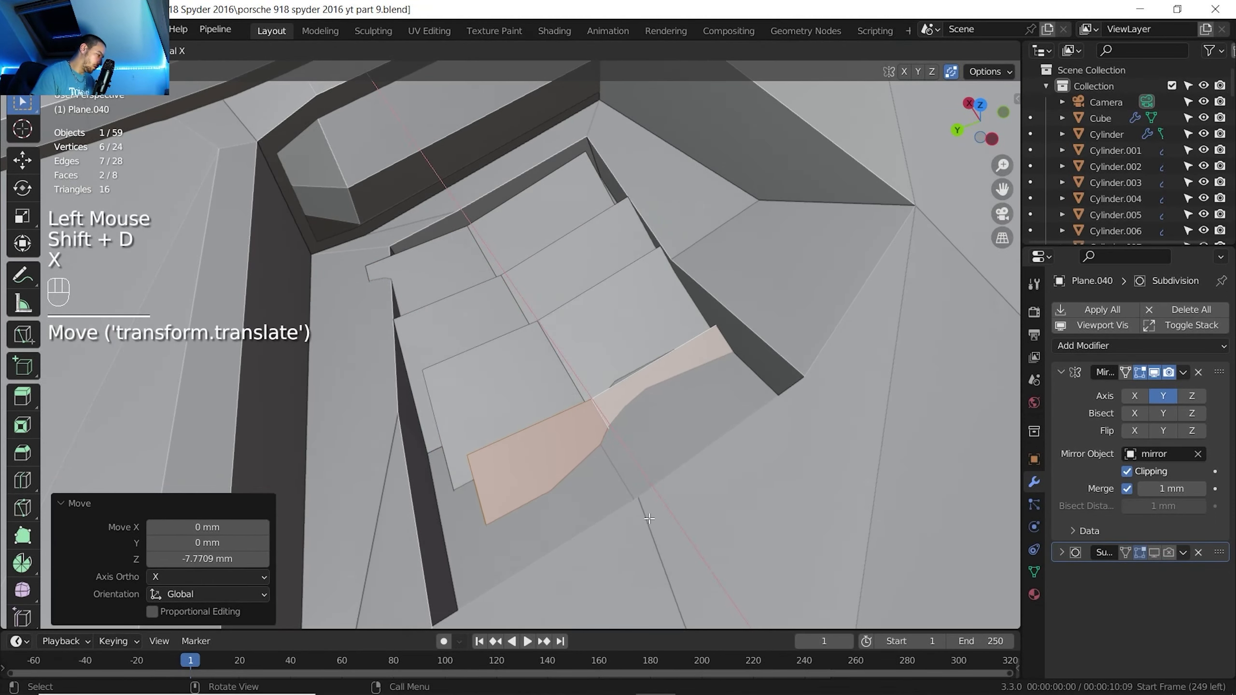
pyautogui.click(650, 519)
pyautogui.press('g')
pyautogui.press('z')
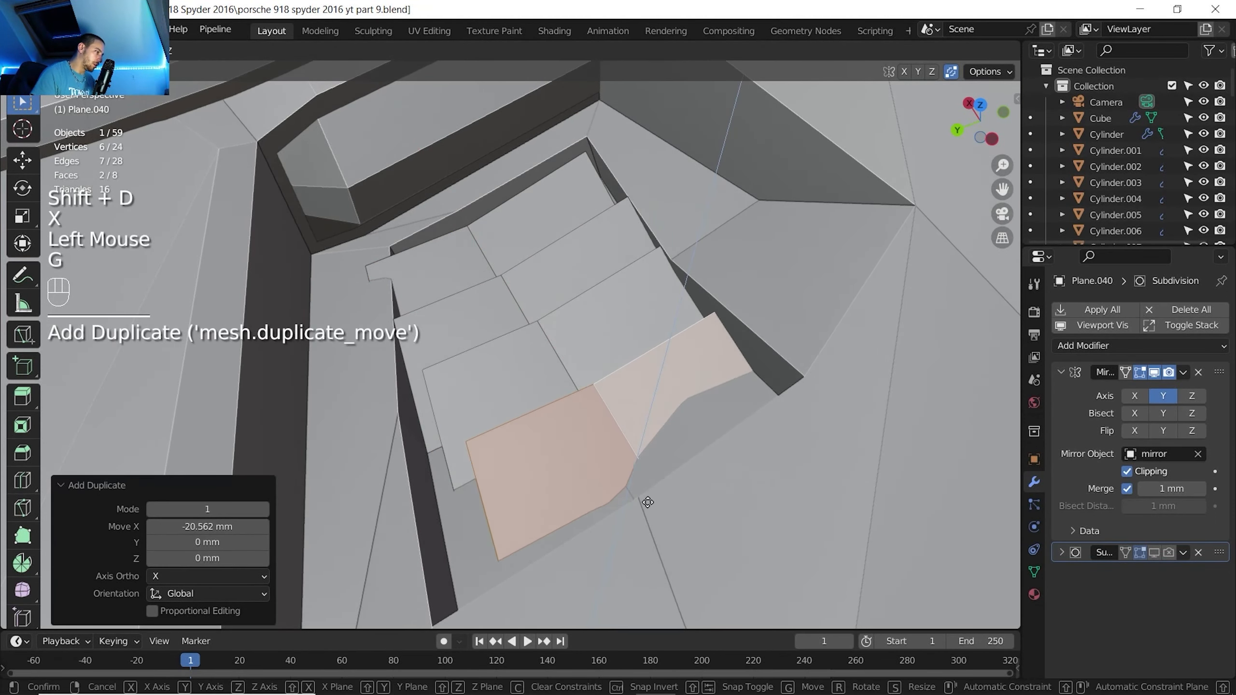
pyautogui.click(647, 502)
# Turn on vertex snapping and X-ray in vertex mode and snap the top slat's outer upper vertex to the recess corner
pyautogui.scroll(-2, 647, 502)
pyautogui.click(424, 227)
pyautogui.press('1')
pyautogui.click(419, 225)
pyautogui.press('g')
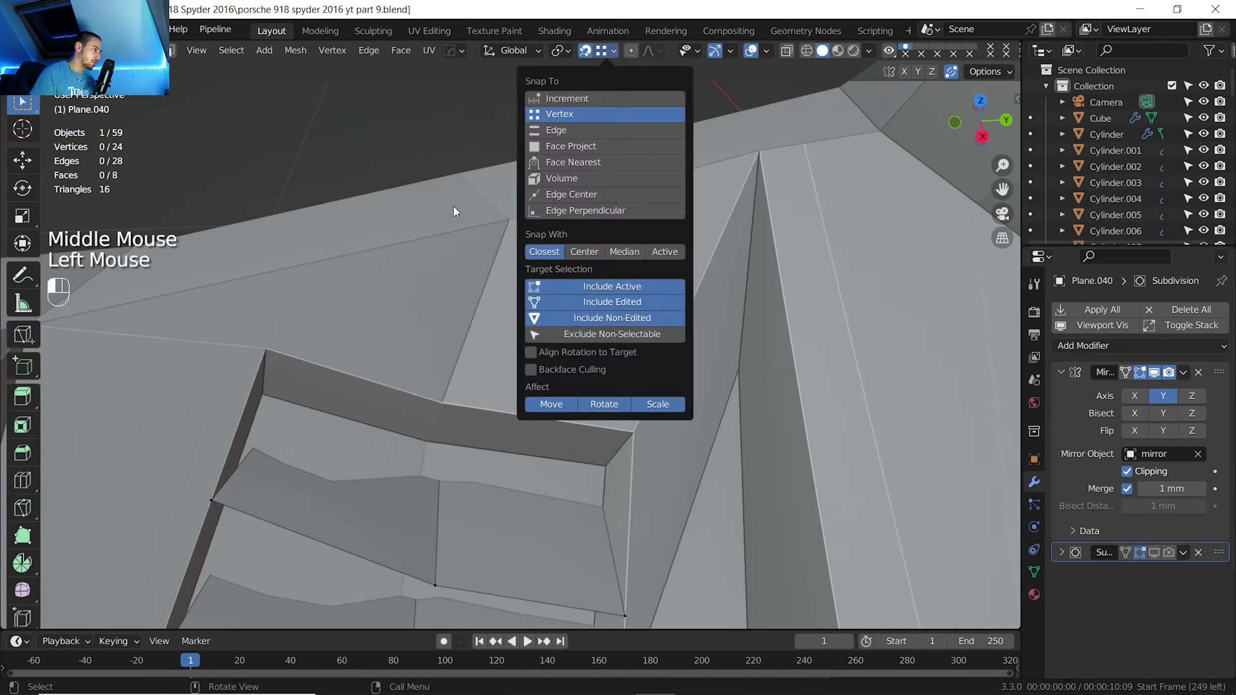
pyautogui.press('g')
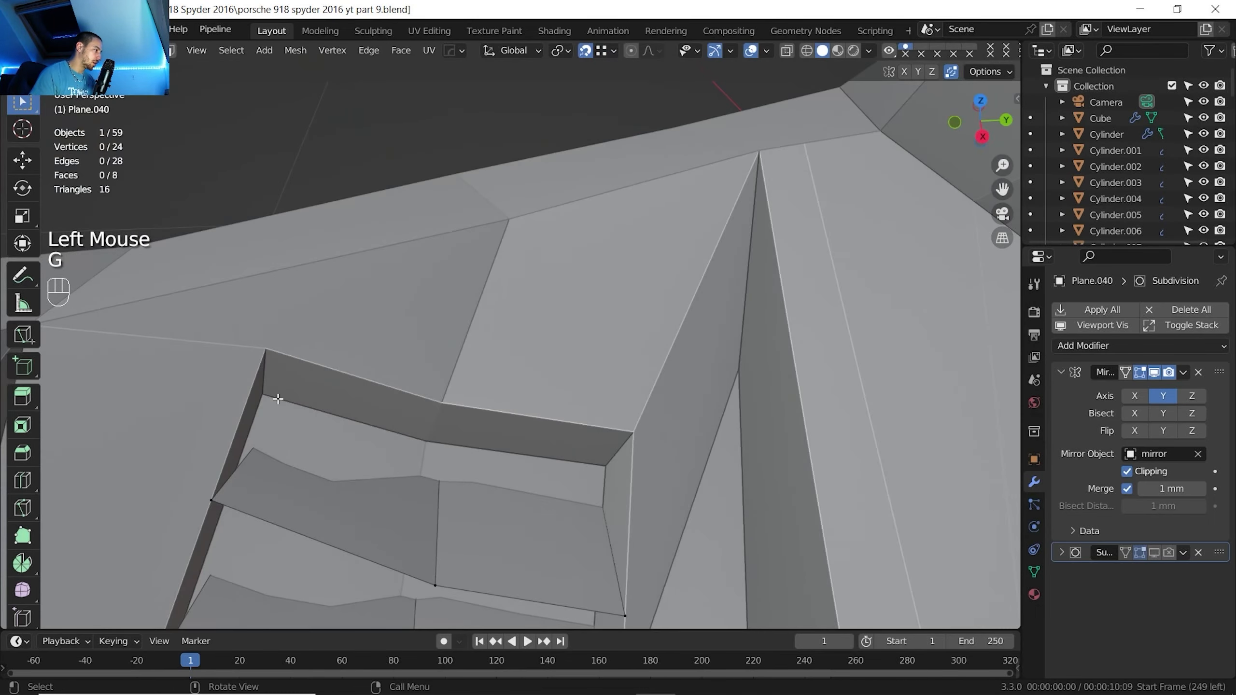
pyautogui.click(786, 50)
pyautogui.click(292, 427)
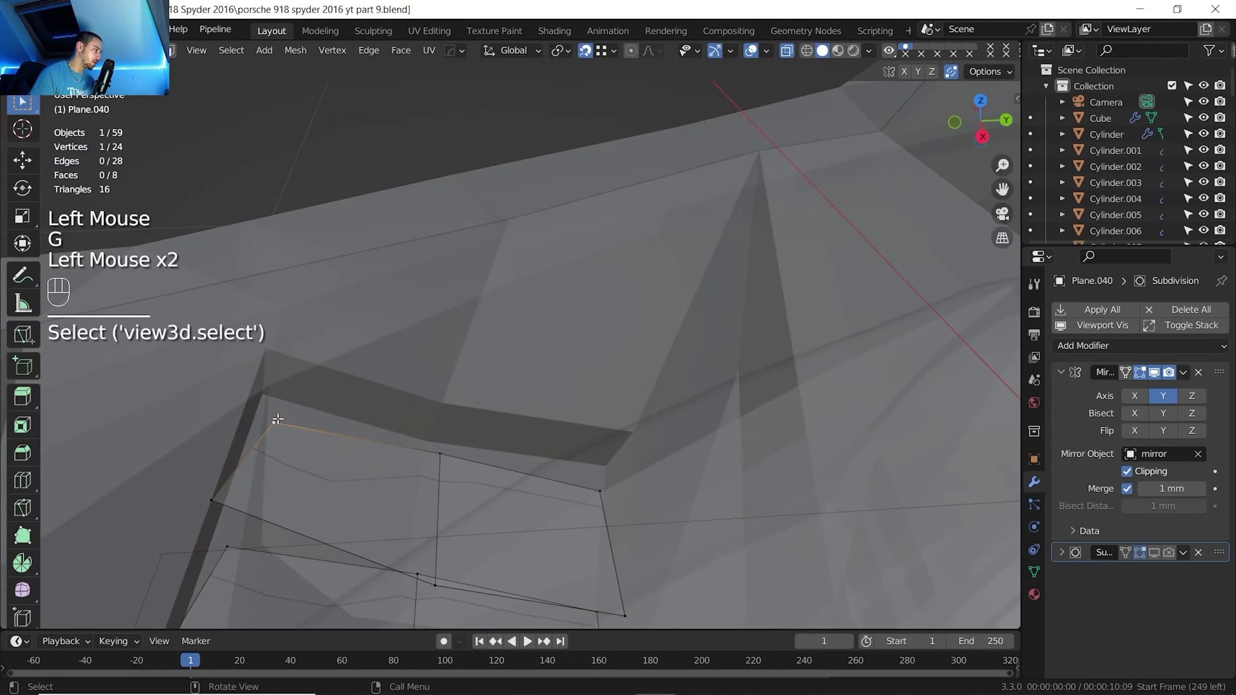
pyautogui.press('g')
pyautogui.click(291, 413)
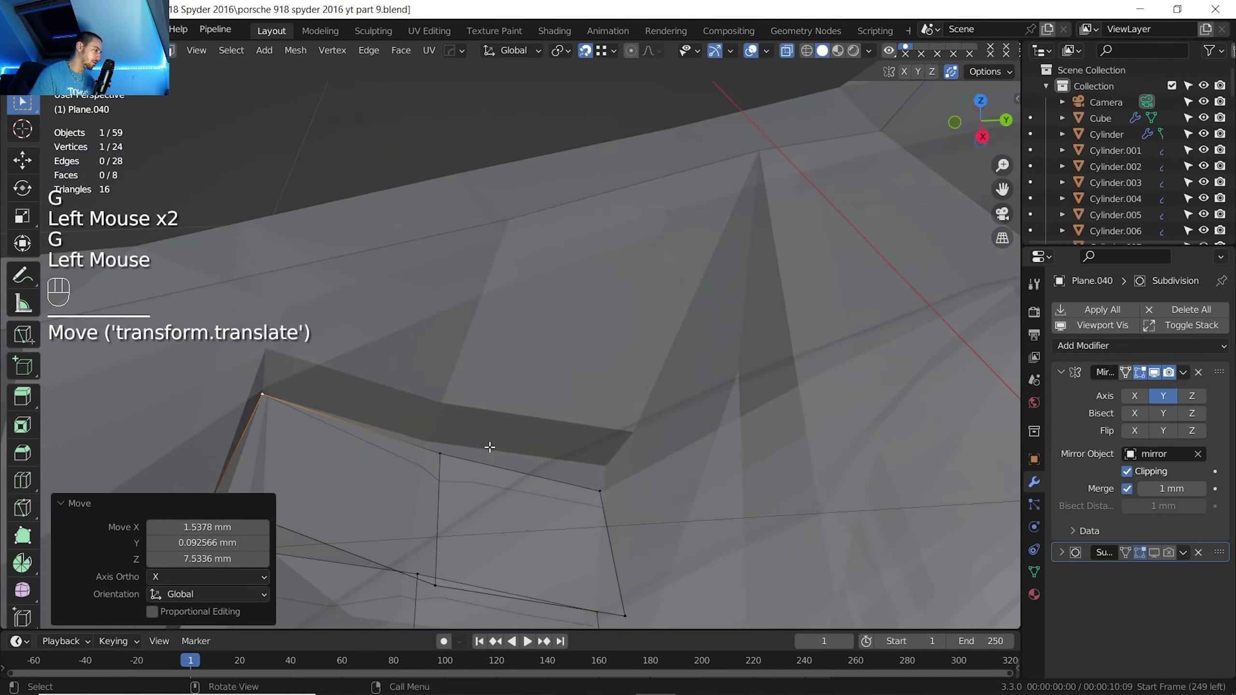
# Snap the top slat's remaining upper vertices to the recess's upper wall, and turn off snapping and X-ray
pyautogui.click(606, 484)
pyautogui.press('g')
pyautogui.click(684, 114)
pyautogui.click(788, 51)
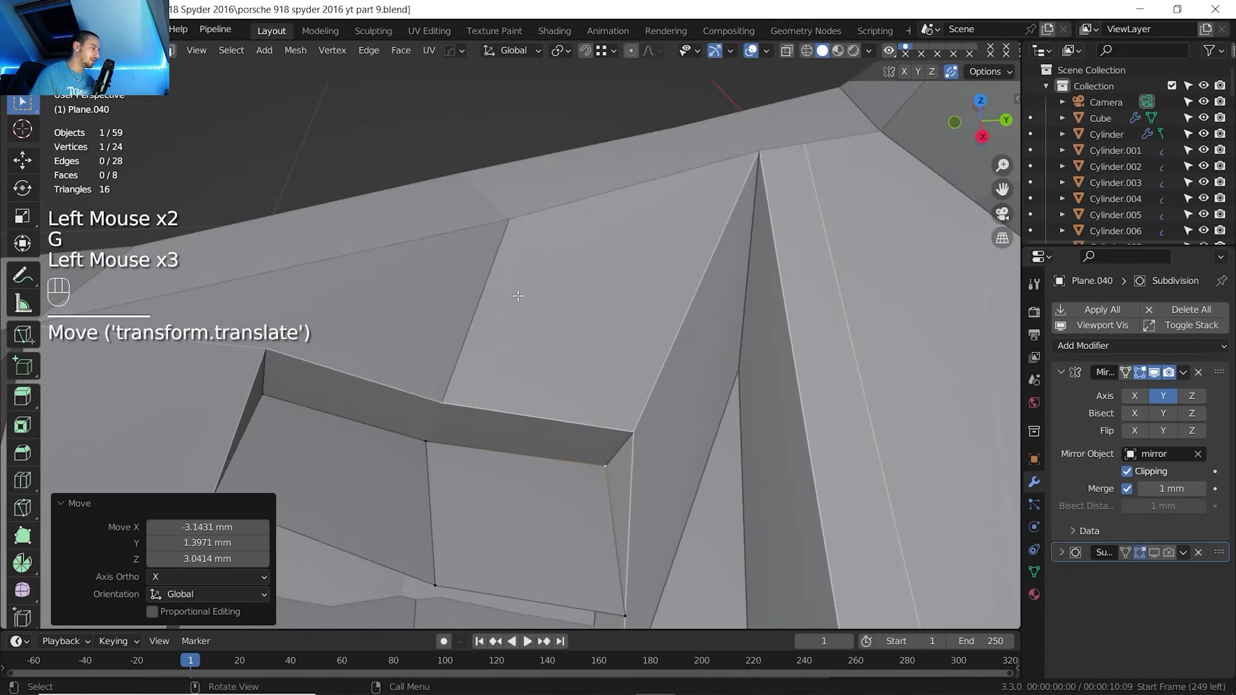
# Leave mesh editing and shade the slats smooth with Auto Smooth at 30°
pyautogui.scroll(-2, 516, 298)
pyautogui.keyDown('shift'); pyautogui.moveTo(515, 298); pyautogui.dragTo(491, 278, button='middle'); pyautogui.keyUp('shift')
pyautogui.moveTo(491, 277); pyautogui.dragTo(599, 322, button='middle')
pyautogui.keyDown('shift'); pyautogui.moveTo(599, 322); pyautogui.dragTo(477, 312, button='middle'); pyautogui.keyUp('shift')
pyautogui.moveTo(477, 312); pyautogui.dragTo(372, 316, button='middle')
pyautogui.scroll(1, 372, 316)
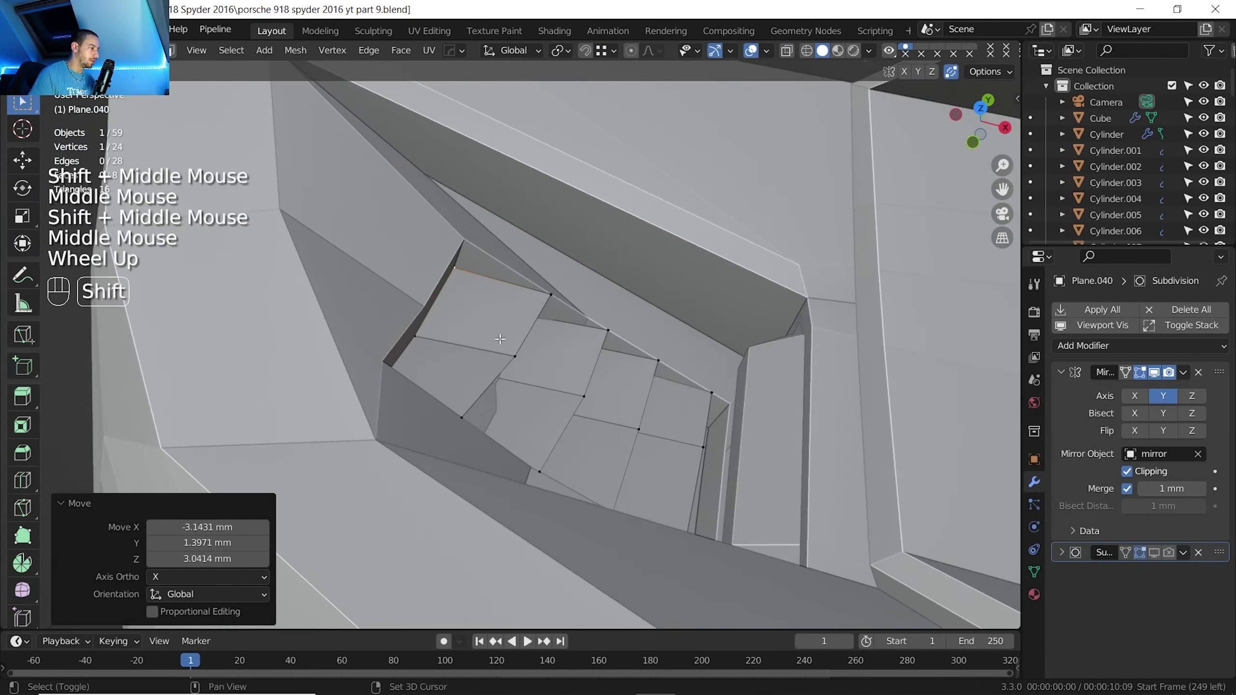
pyautogui.press('Tab')
pyautogui.rightClick(535, 336)
pyautogui.click(536, 338)
pyautogui.rightClick(475, 316)
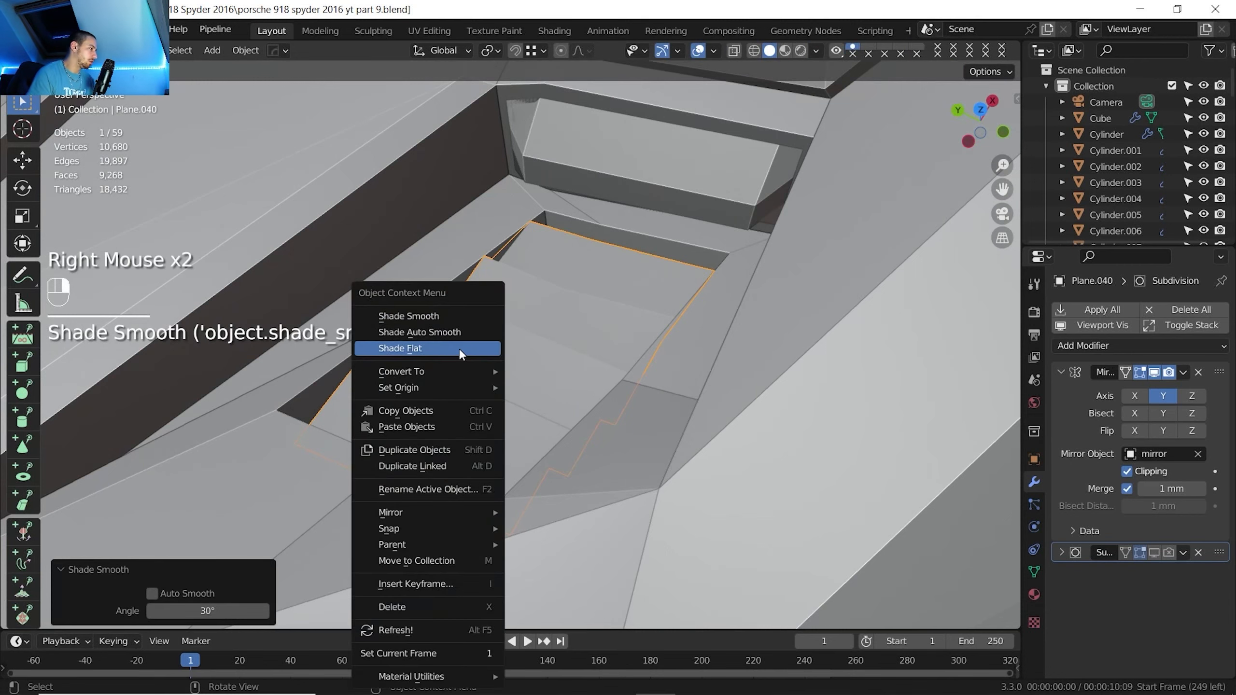
pyautogui.click(448, 333)
# Add a Solidify modifier to the slats
pyautogui.click(1089, 348)
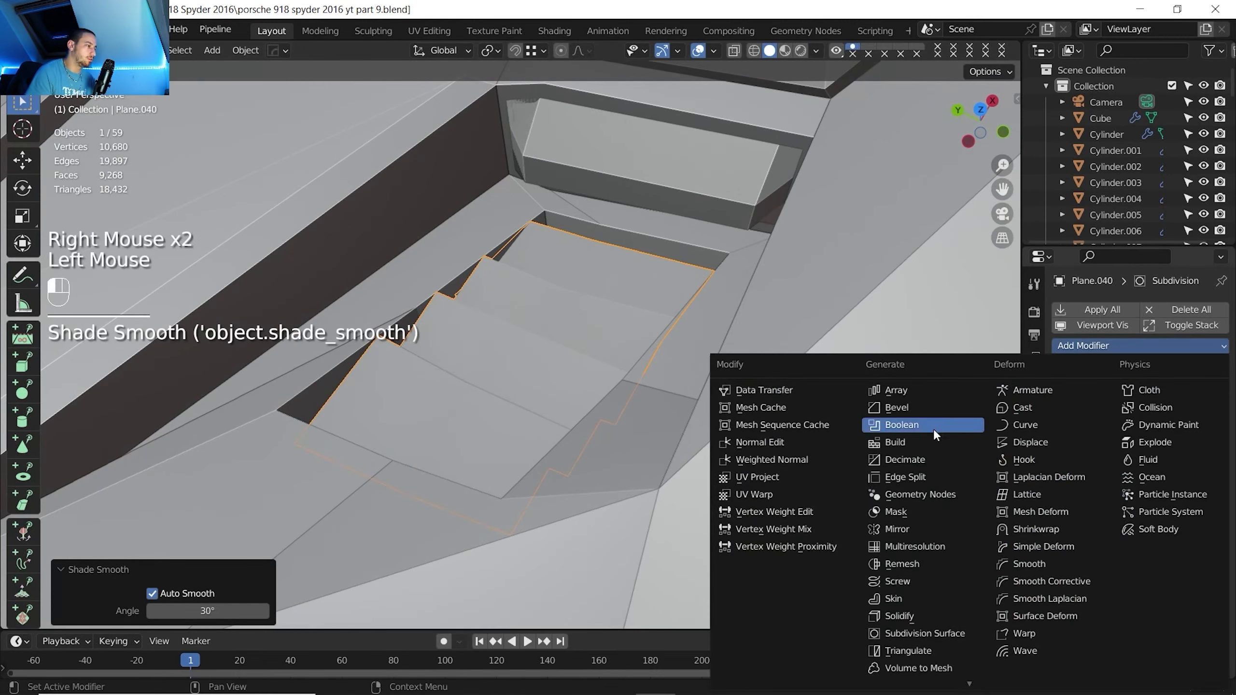
pyautogui.click(911, 619)
pyautogui.scroll(-1, 599, 334)
pyautogui.moveTo(599, 333); pyautogui.dragTo(438, 311, button='middle')
pyautogui.keyDown('shift'); pyautogui.moveTo(487, 341); pyautogui.dragTo(526, 370, button='middle'); pyautogui.keyUp('shift')
pyautogui.moveTo(609, 379); pyautogui.dragTo(545, 365, button='middle')
# Set the slats' Solidify thickness to 2 mm
pyautogui.doubleClick(1135, 617)
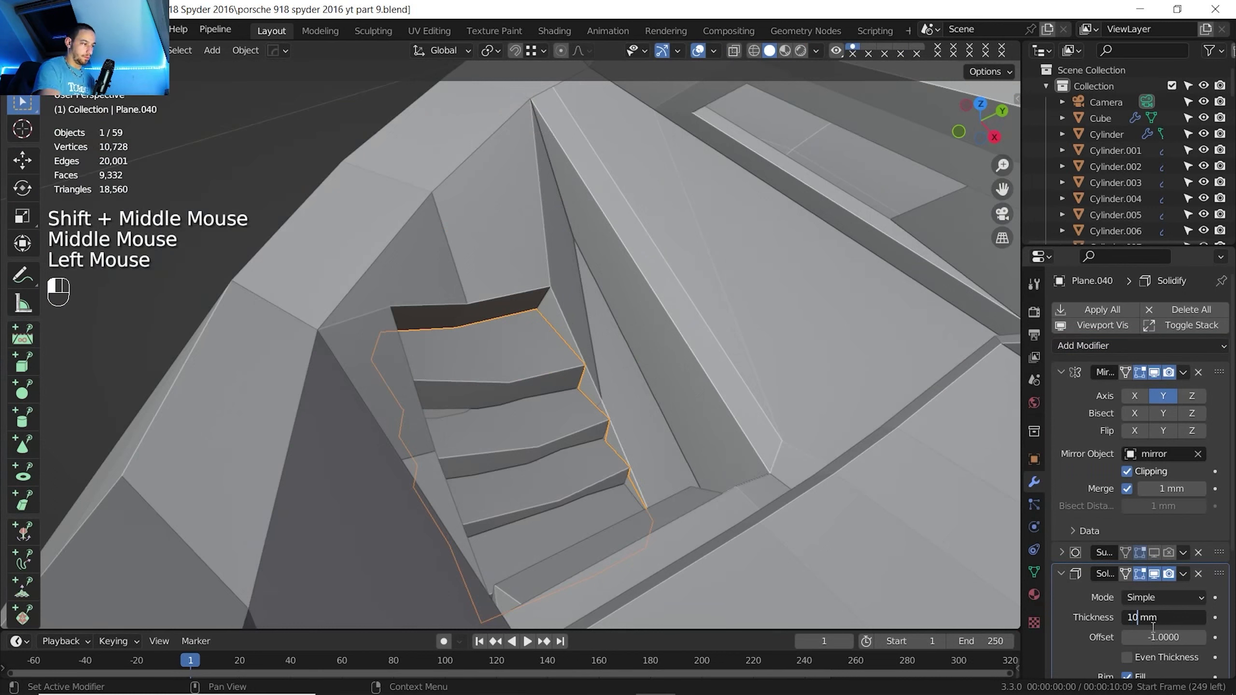
pyautogui.press('BackSpace')
pyautogui.press('BackSpace')
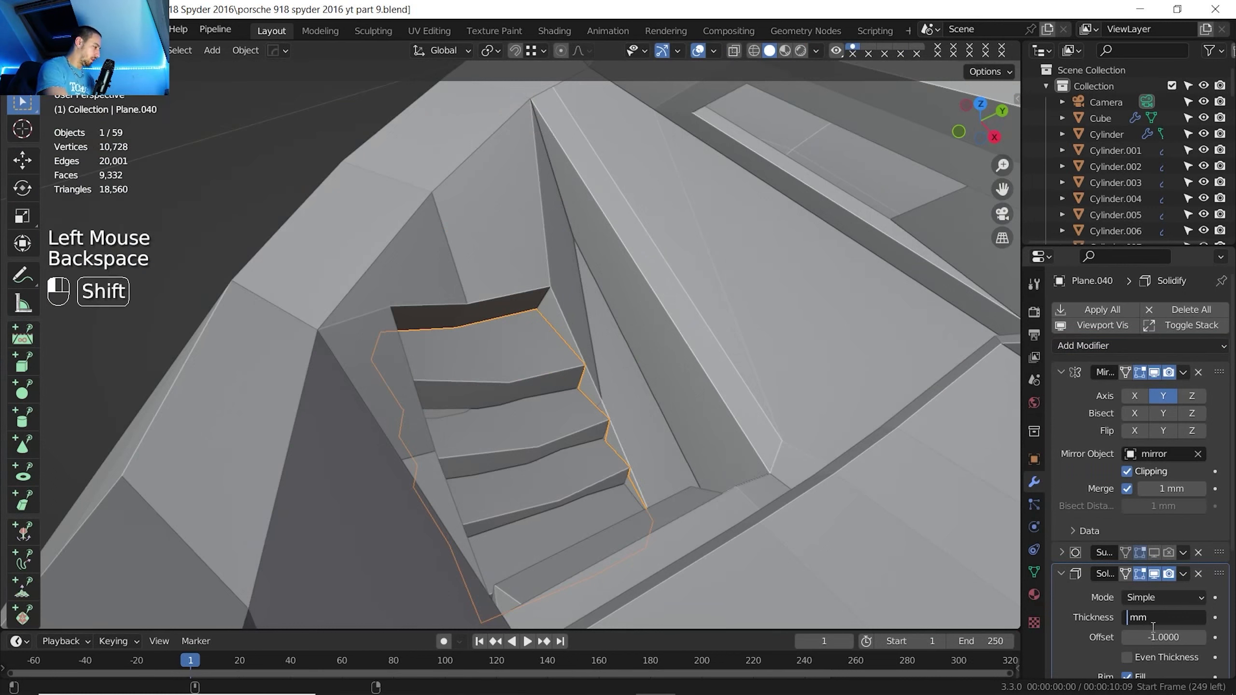
pyautogui.write('2')
pyautogui.press('Return')
# Set the slats' Solidify thickness to 5 mm
pyautogui.doubleClick(1148, 622)
pyautogui.press('Left')
pyautogui.press('Left')
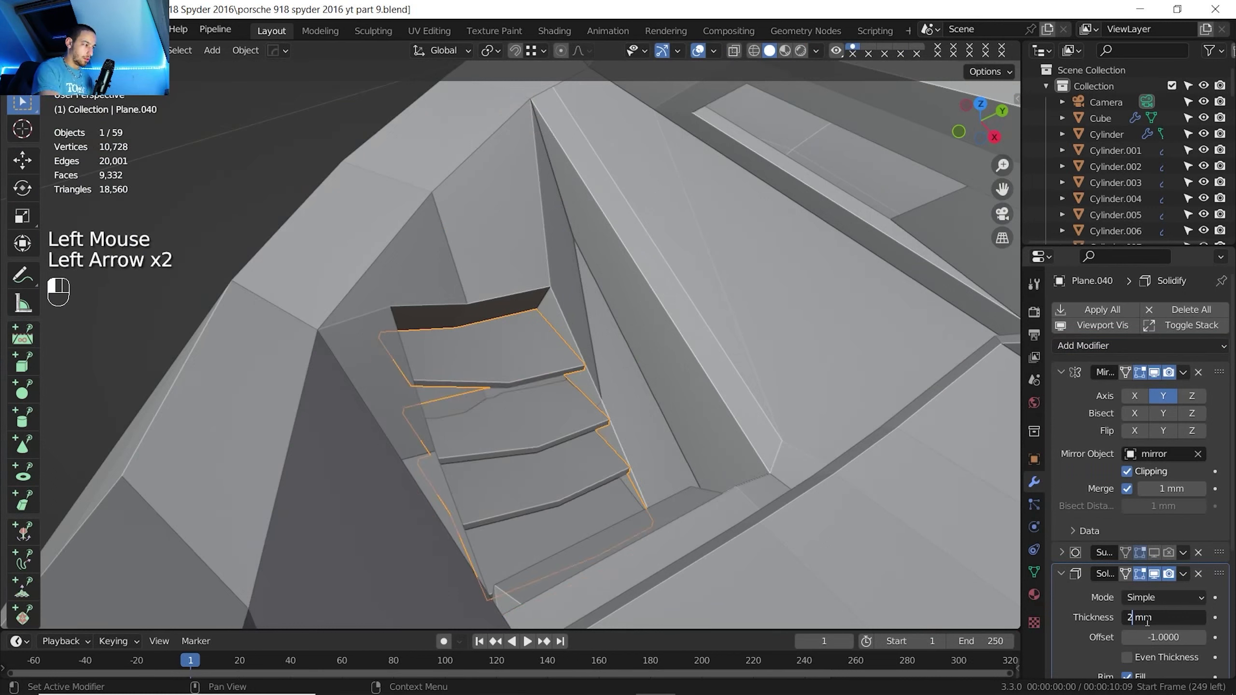
pyautogui.press('BackSpace')
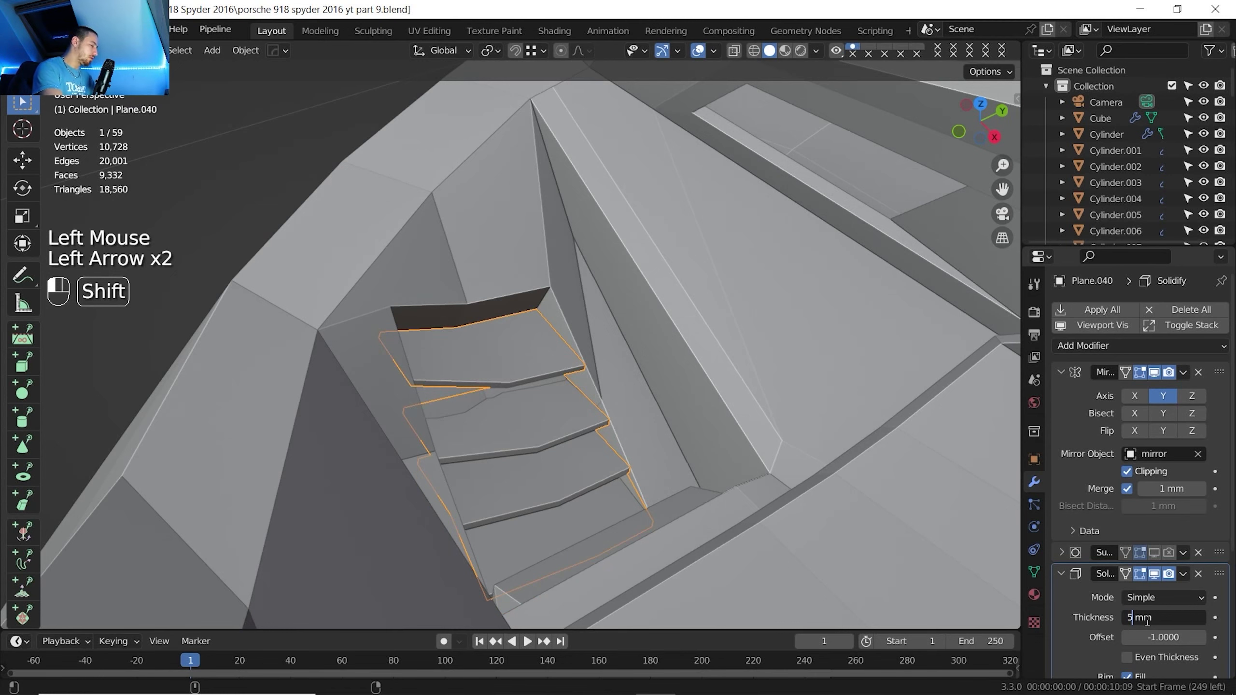
pyautogui.write('5')
pyautogui.press('Return')
# Show the headlight housing's Subdivision modifier in the viewport to check how the smoothed recess fits the slats
pyautogui.scroll(-2, 638, 383)
pyautogui.moveTo(639, 382); pyautogui.dragTo(753, 317, button='middle')
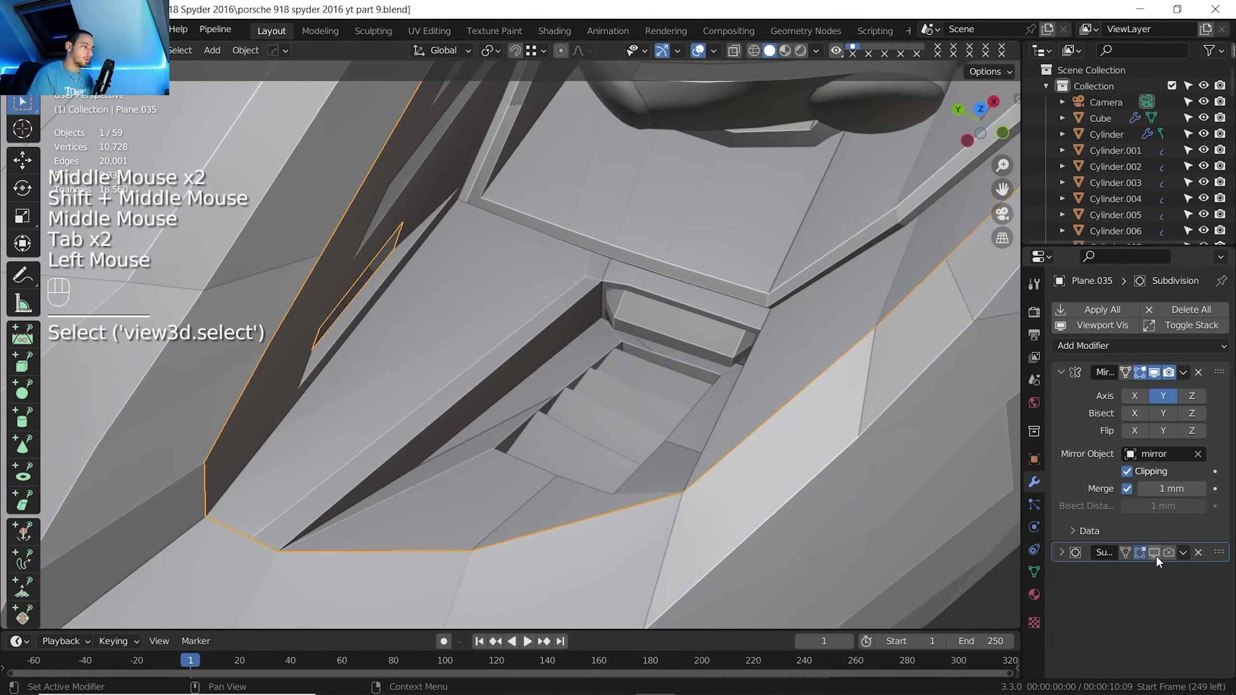
pyautogui.click(1155, 554)
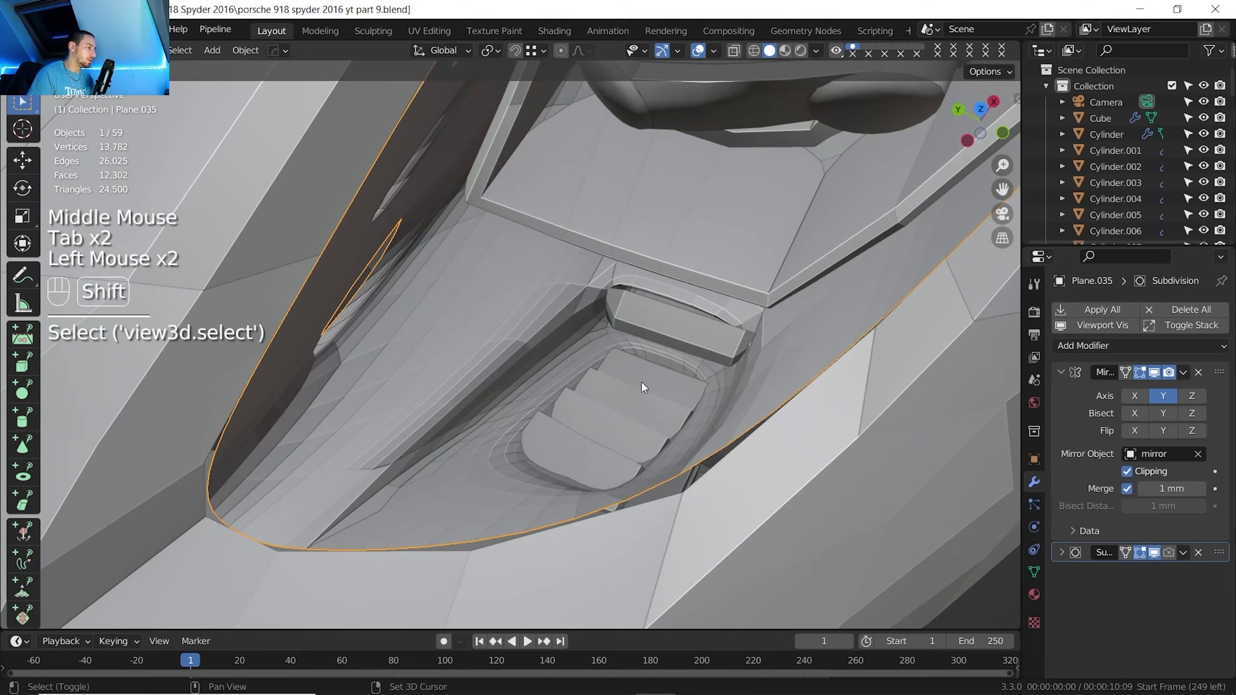
pyautogui.keyDown('shift'); pyautogui.moveTo(641, 381); pyautogui.dragTo(628, 360, button='middle'); pyautogui.keyUp('shift')
pyautogui.moveTo(627, 360); pyautogui.dragTo(680, 311, button='middle')
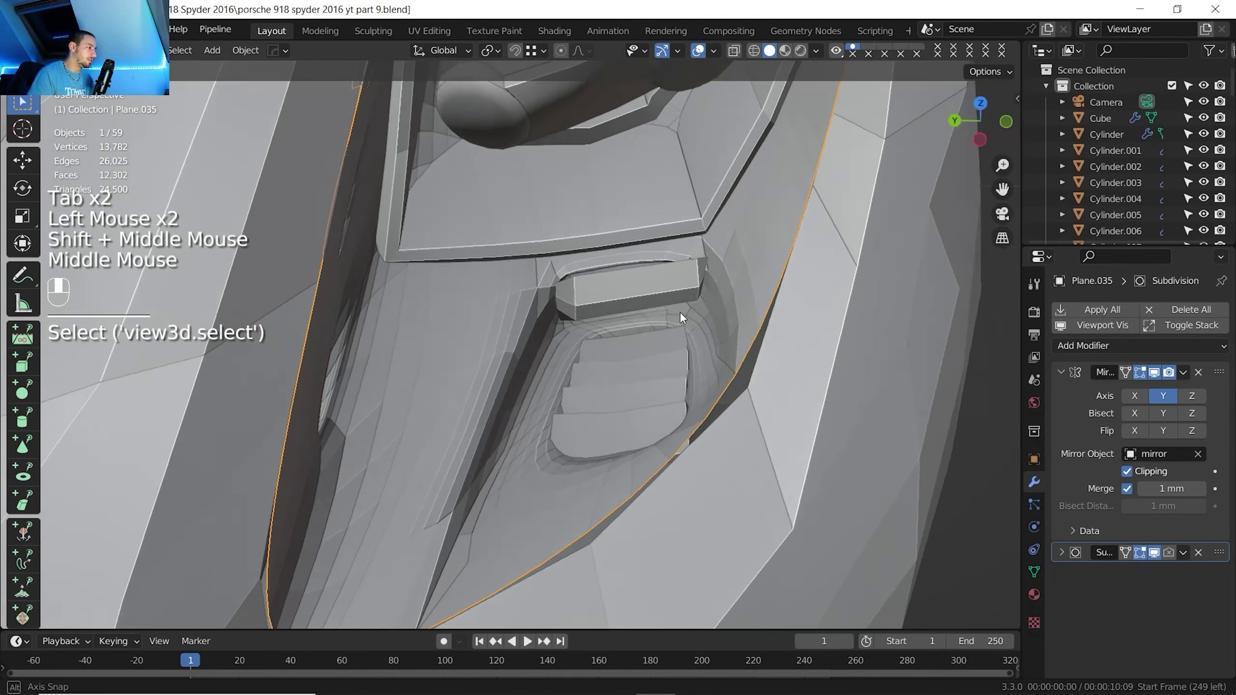
pyautogui.scroll(2, 670, 325)
pyautogui.click(586, 380)
pyautogui.moveTo(586, 380); pyautogui.dragTo(610, 387, button='middle')
pyautogui.press('g')
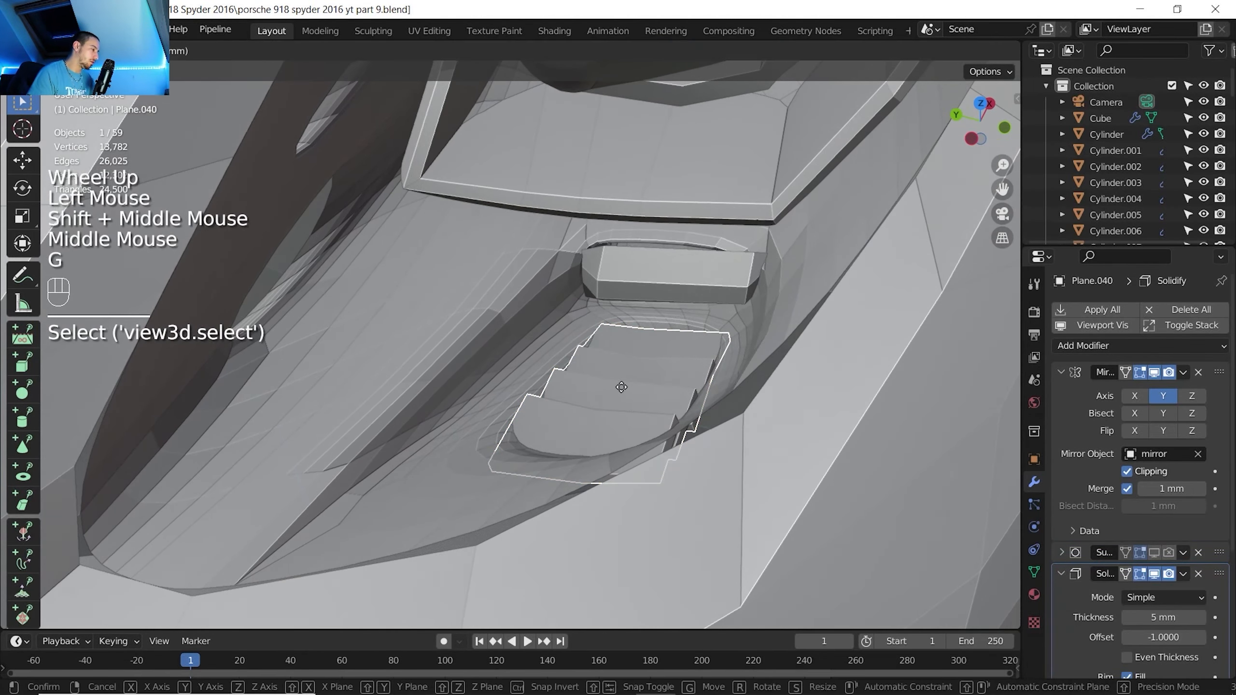
pyautogui.press('z')
pyautogui.rightClick(621, 390)
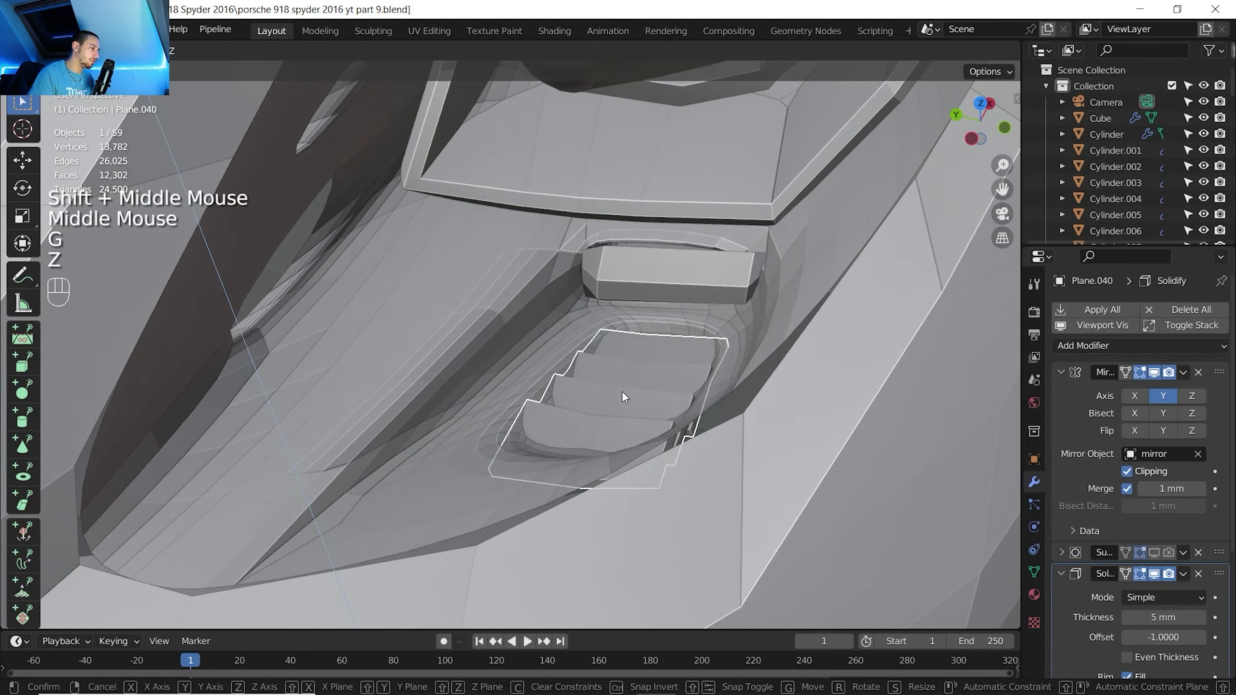
# Hide the headlight housing's Subdivision modifier in the viewport again and review the whole headlight interior
pyautogui.scroll(-2, 592, 313)
pyautogui.moveTo(592, 313); pyautogui.dragTo(596, 274, button='middle')
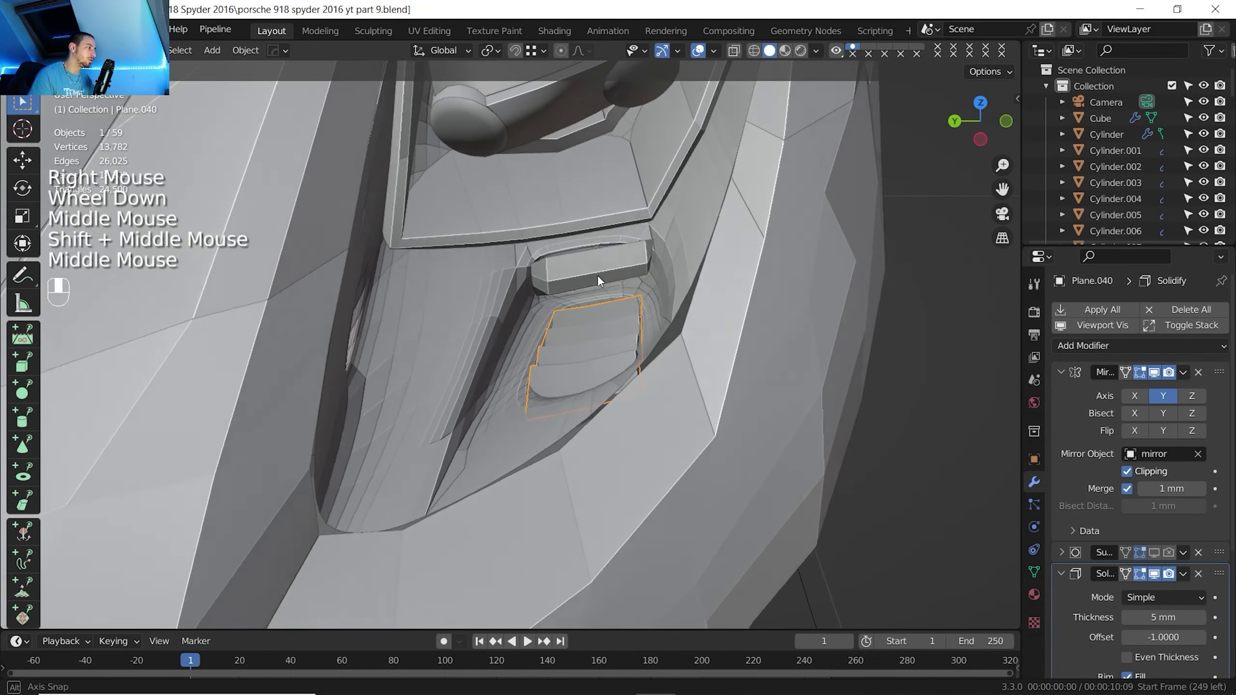
pyautogui.press('Tab')
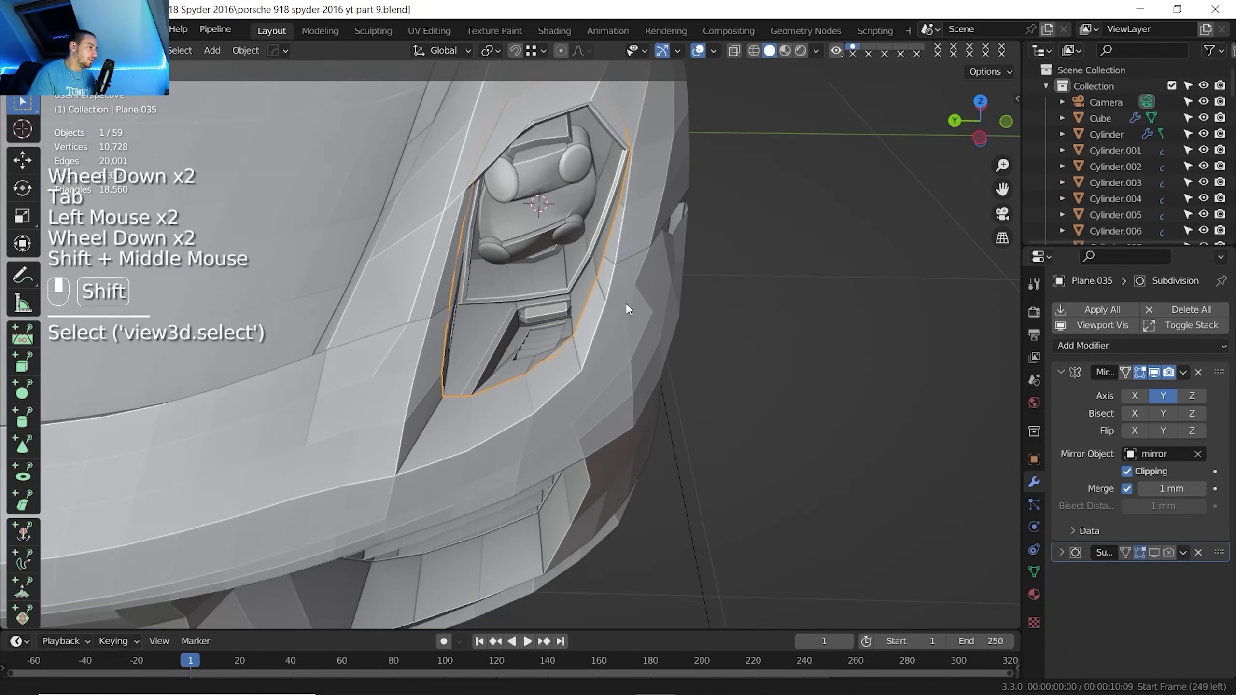
pyautogui.moveTo(625, 302); pyautogui.dragTo(549, 416, button='middle')
pyautogui.scroll(2, 614, 372)
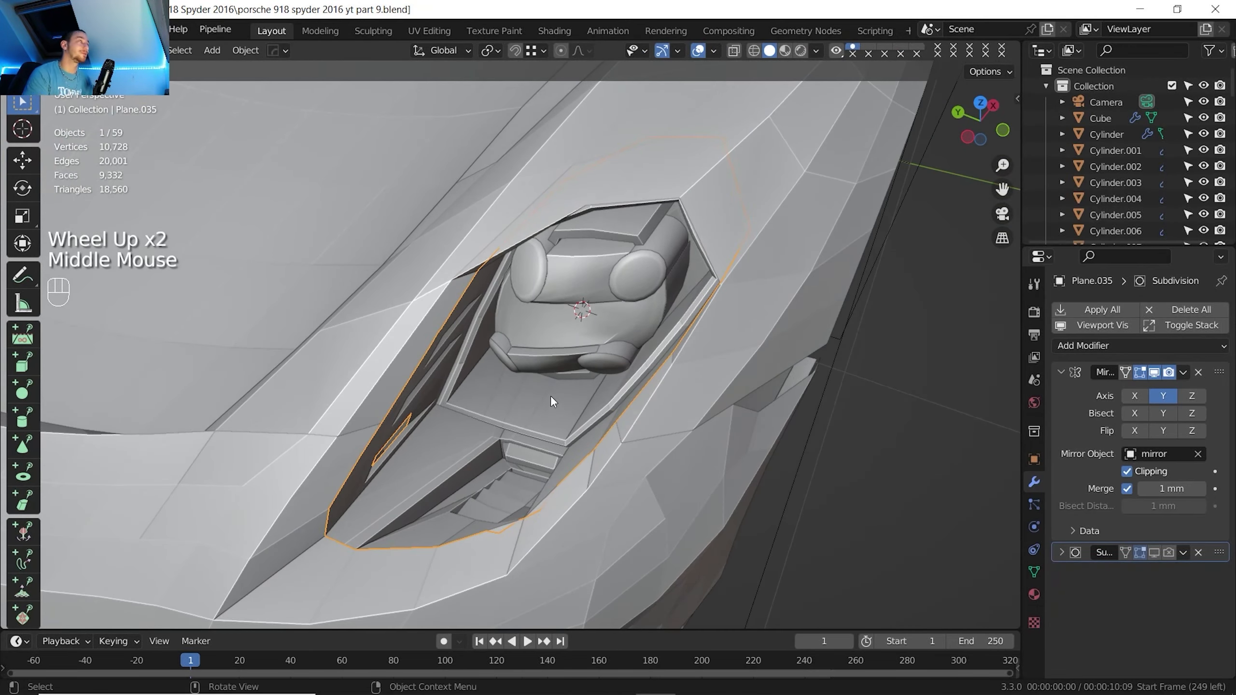
# Unhide the hidden headlight cover and save the file
pyautogui.scroll(-1, 545, 387)
pyautogui.hotkey('alt', 'h')
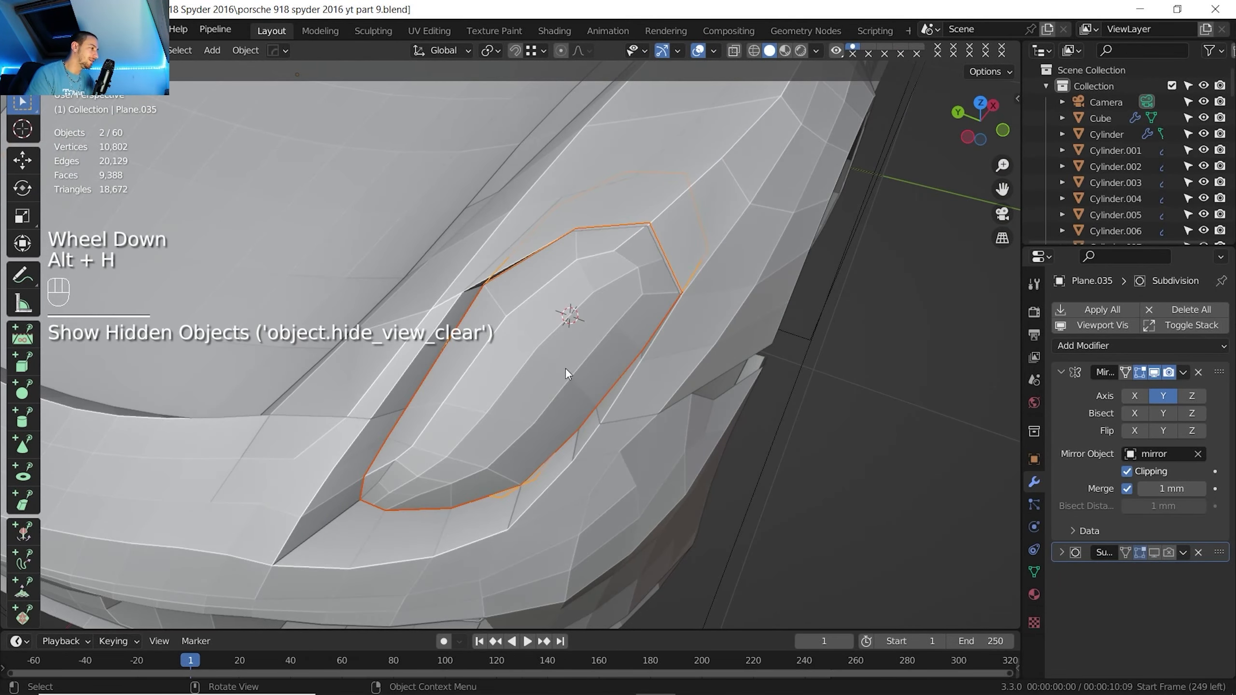
pyautogui.scroll(-3, 566, 368)
pyautogui.keyDown('shift'); pyautogui.moveTo(566, 369); pyautogui.dragTo(557, 279, button='middle'); pyautogui.keyUp('shift')
pyautogui.scroll(-2, 585, 363)
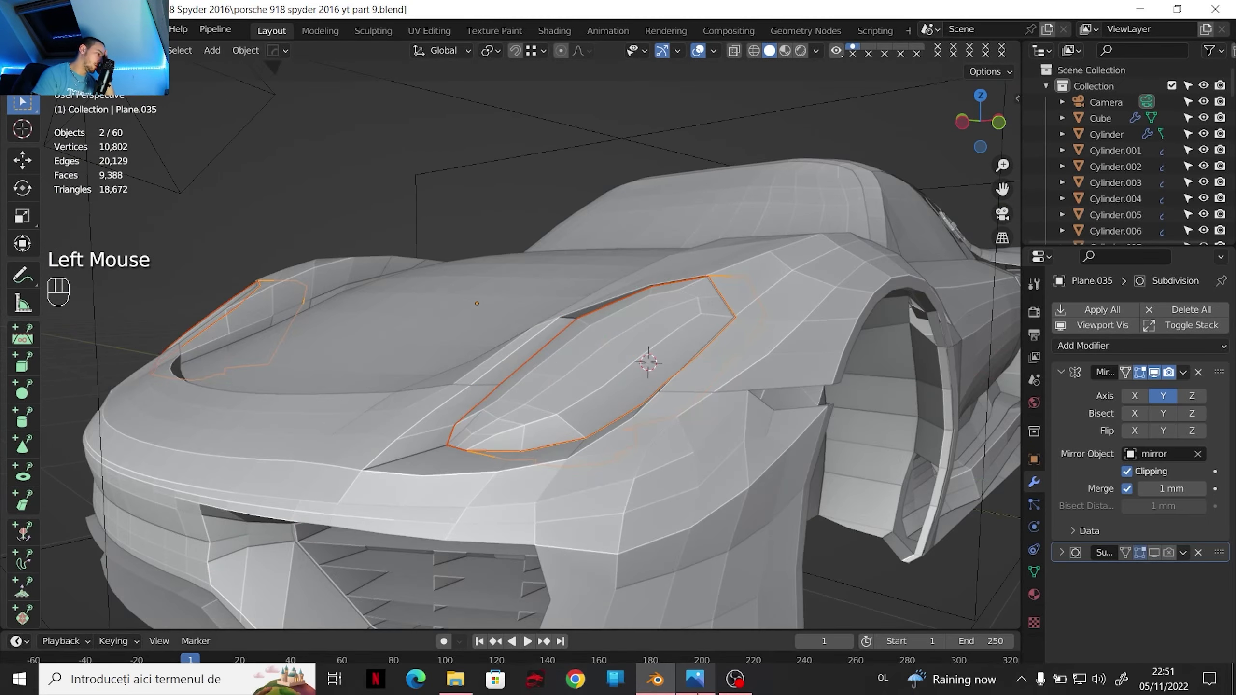
pyautogui.hotkey('ctrl', 's')
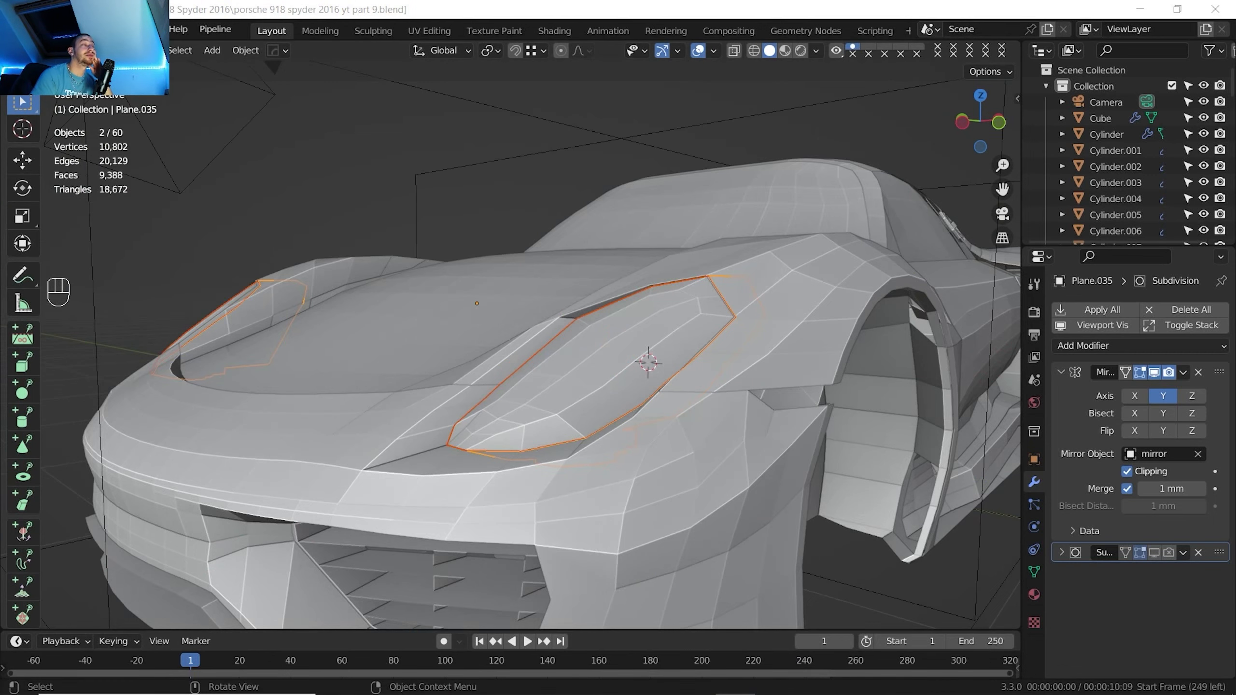
pyautogui.scroll(-2, 508, 294)
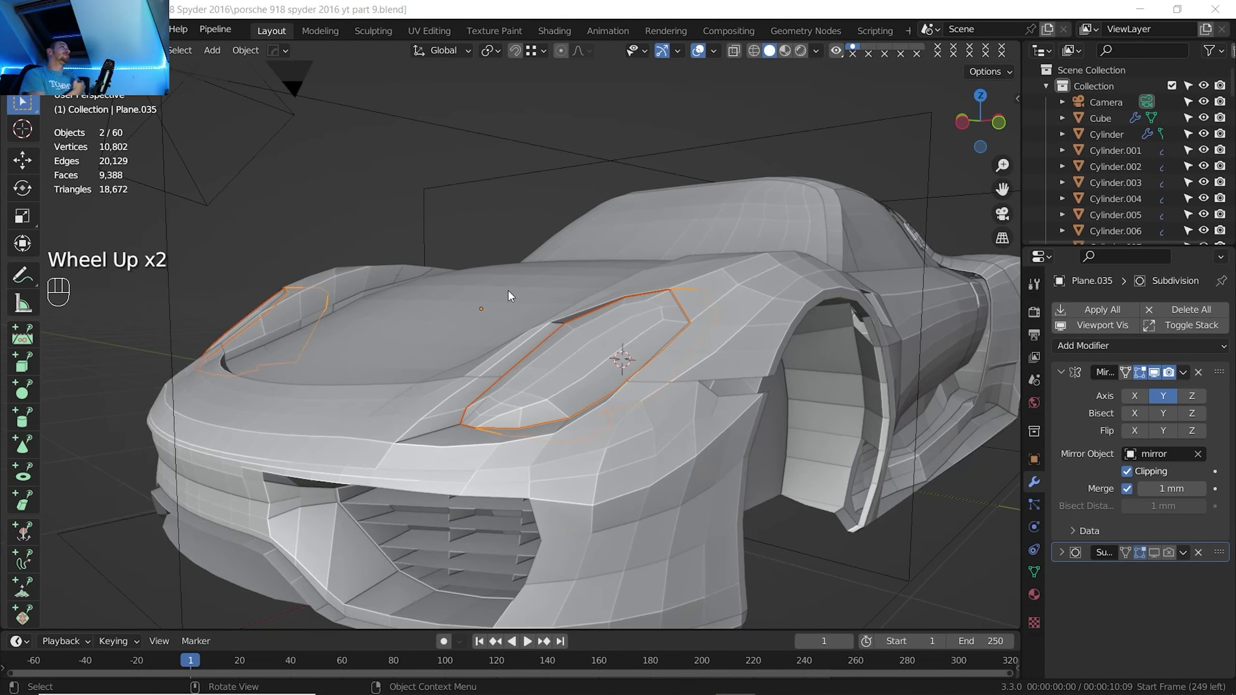